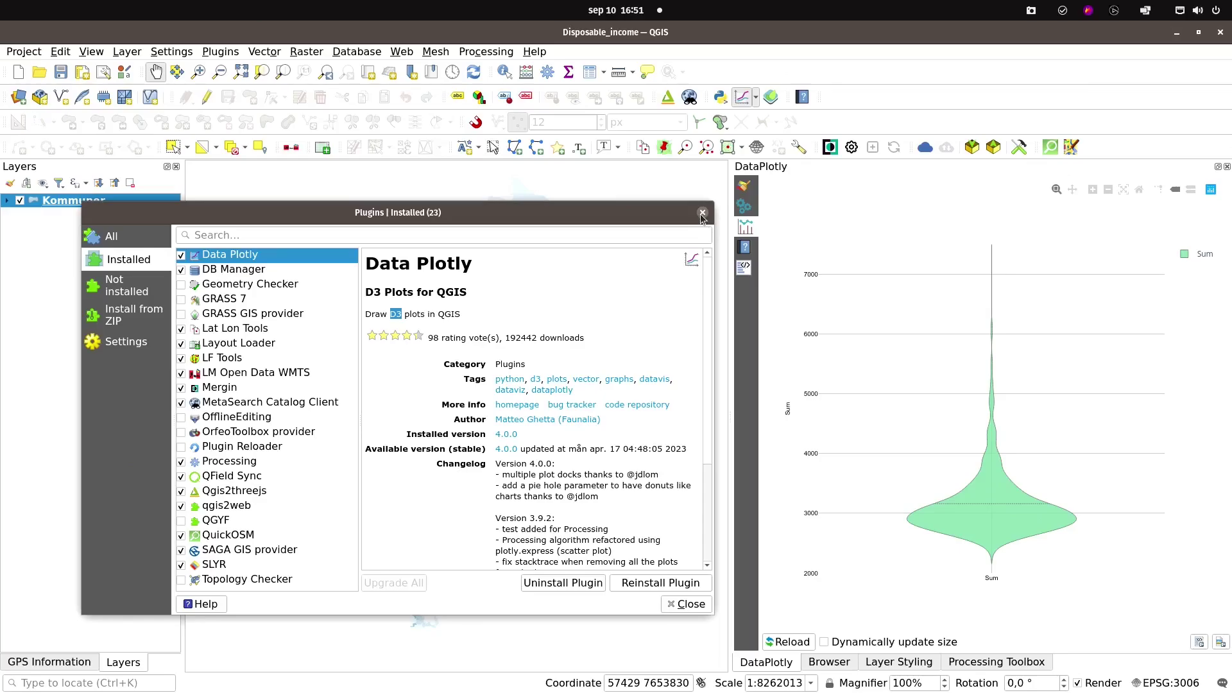
# Step: Close the plugin manager and review the DataPlotly violin plot's parameters, available plot types, layout options and resulting chart
pyautogui.click(702, 213)
pyautogui.click(748, 189)
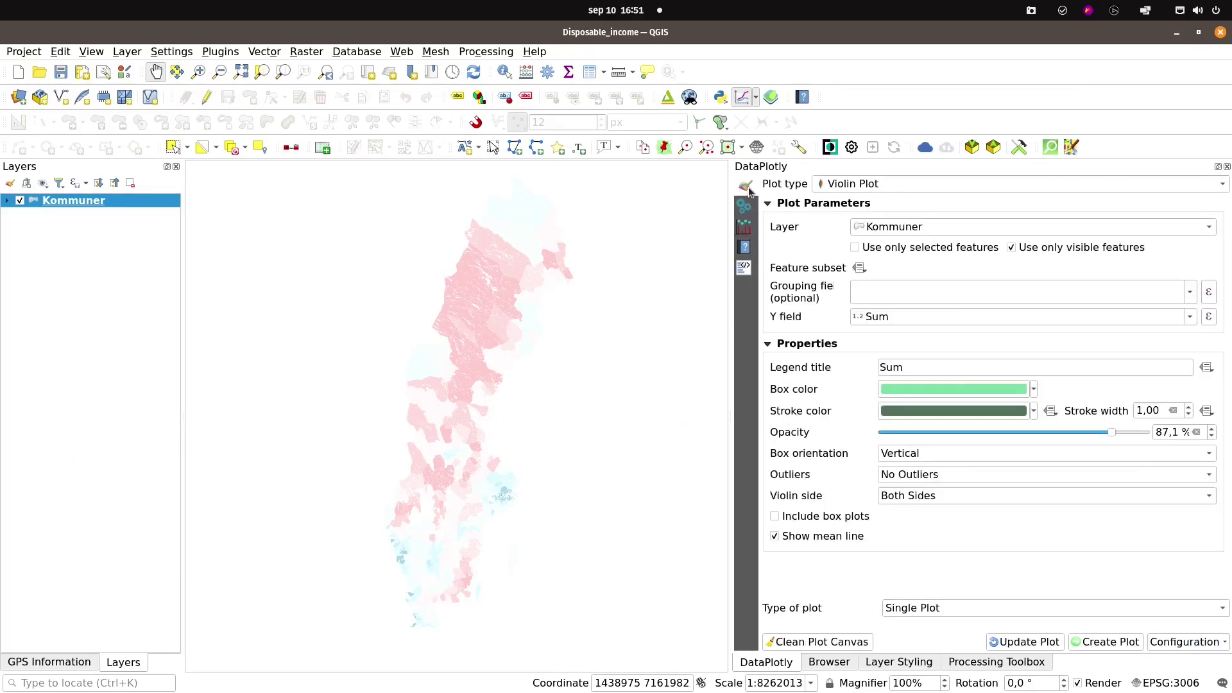
pyautogui.click(887, 183)
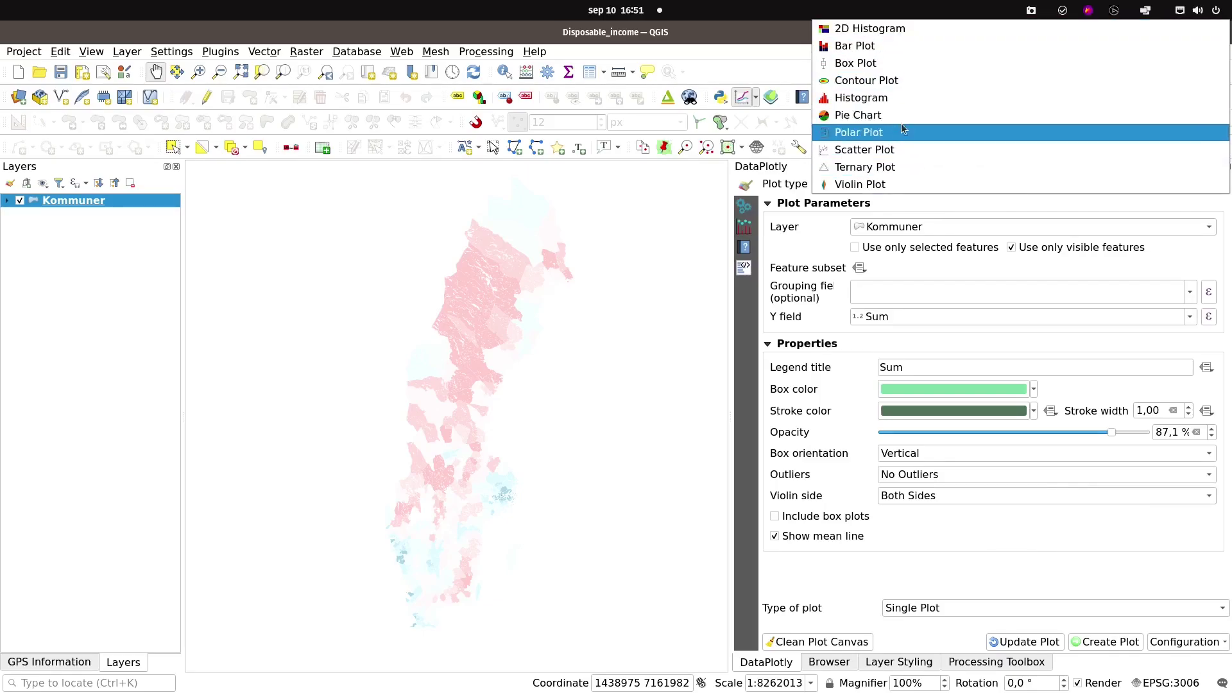
pyautogui.click(876, 185)
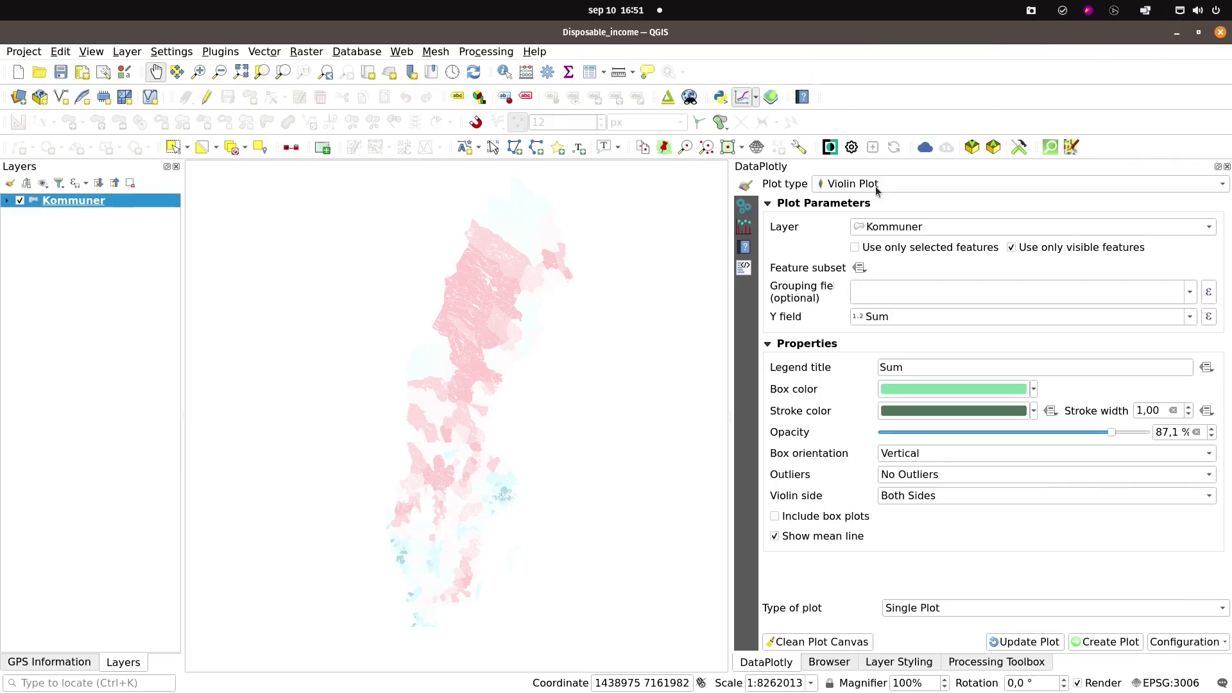
pyautogui.click(744, 209)
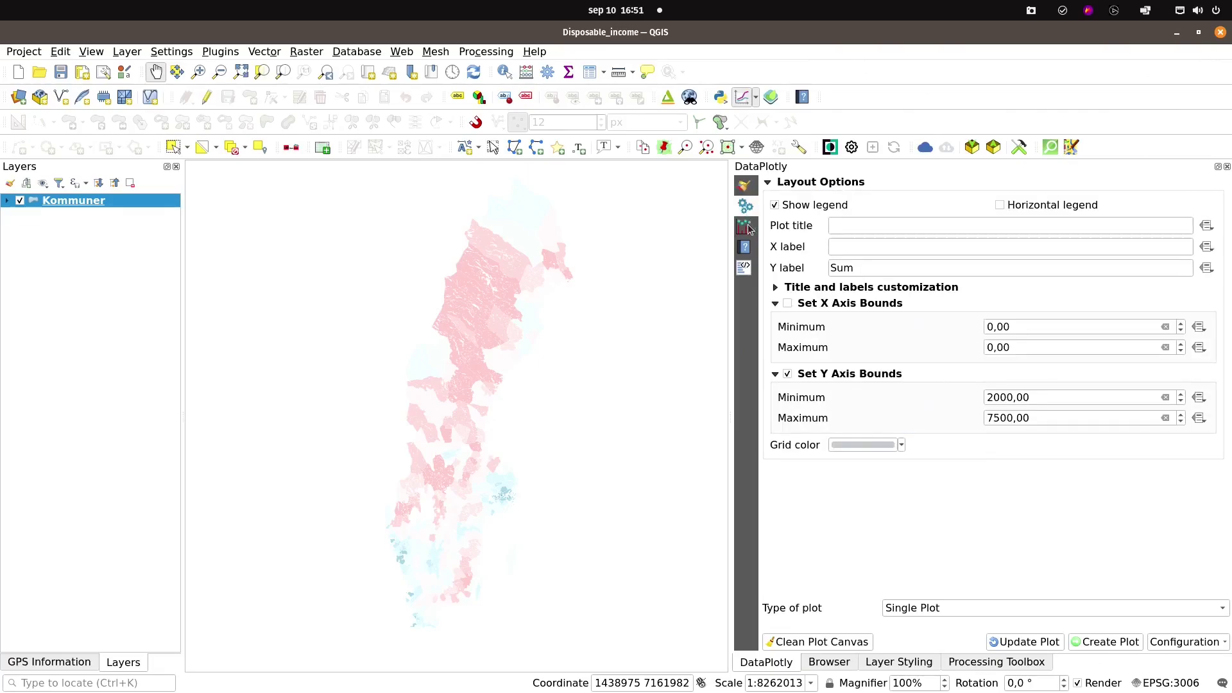
pyautogui.click(745, 228)
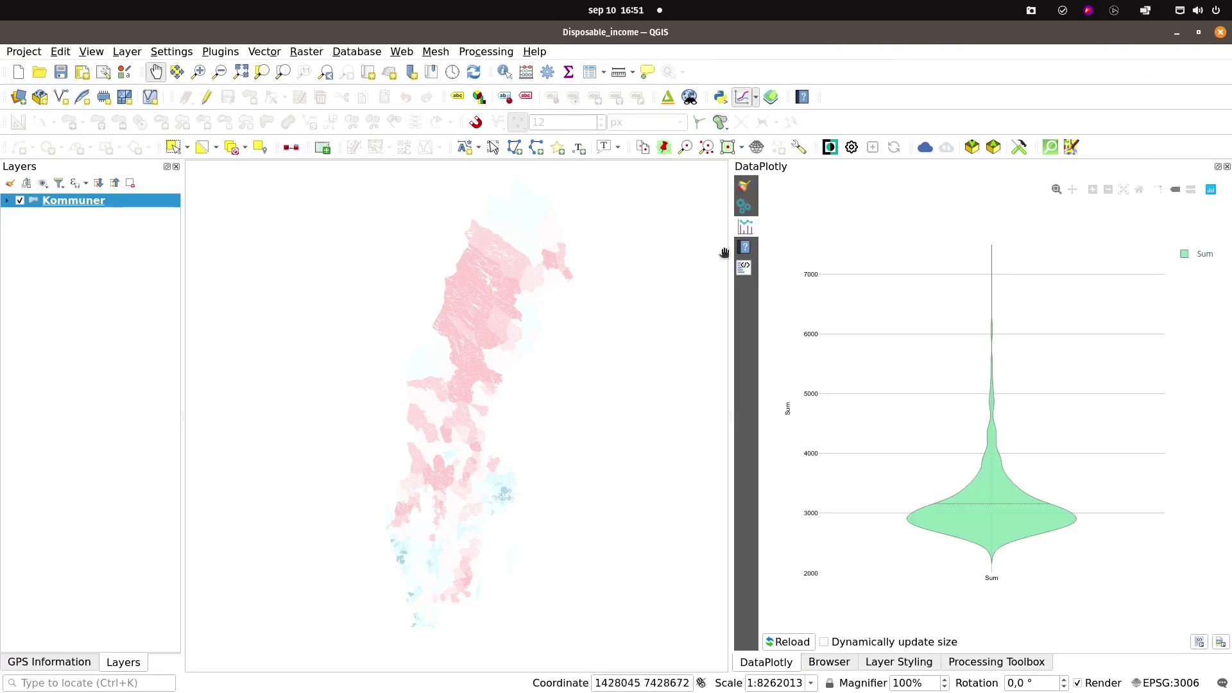
# Step: Examine how the violin plot responds to different visible areas and scales of the Kommuner map
pyautogui.moveTo(582, 341); pyautogui.dragTo(550, 426)
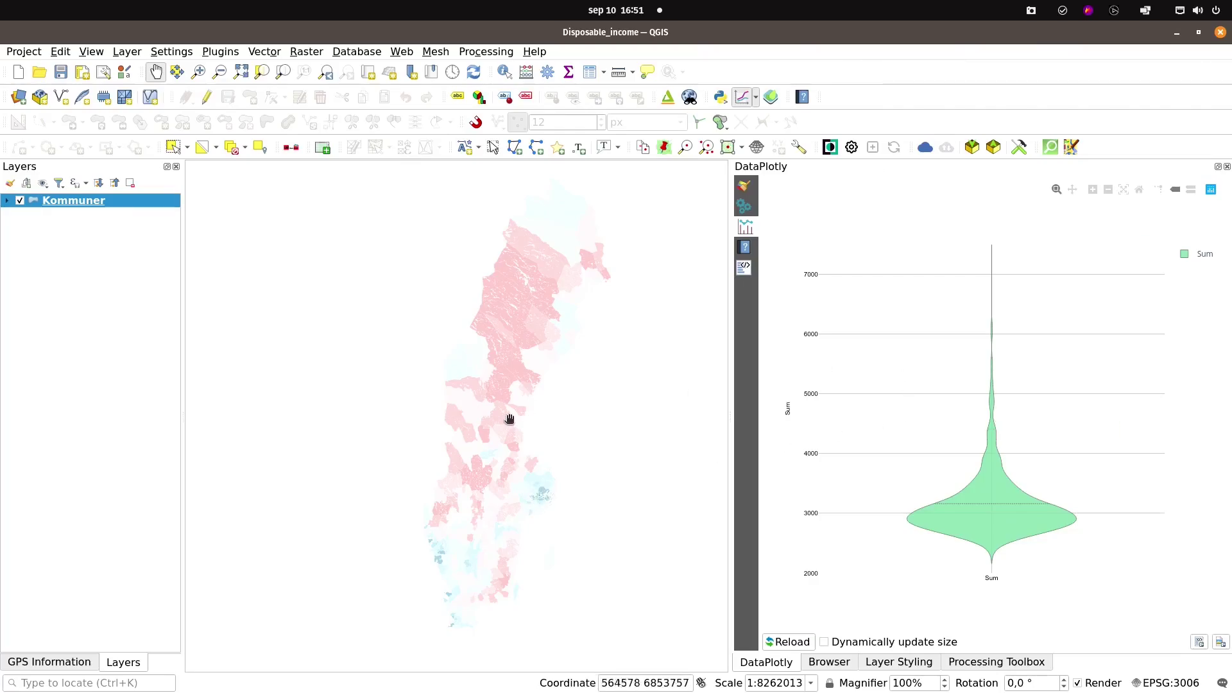
pyautogui.scroll(3, 516, 496)
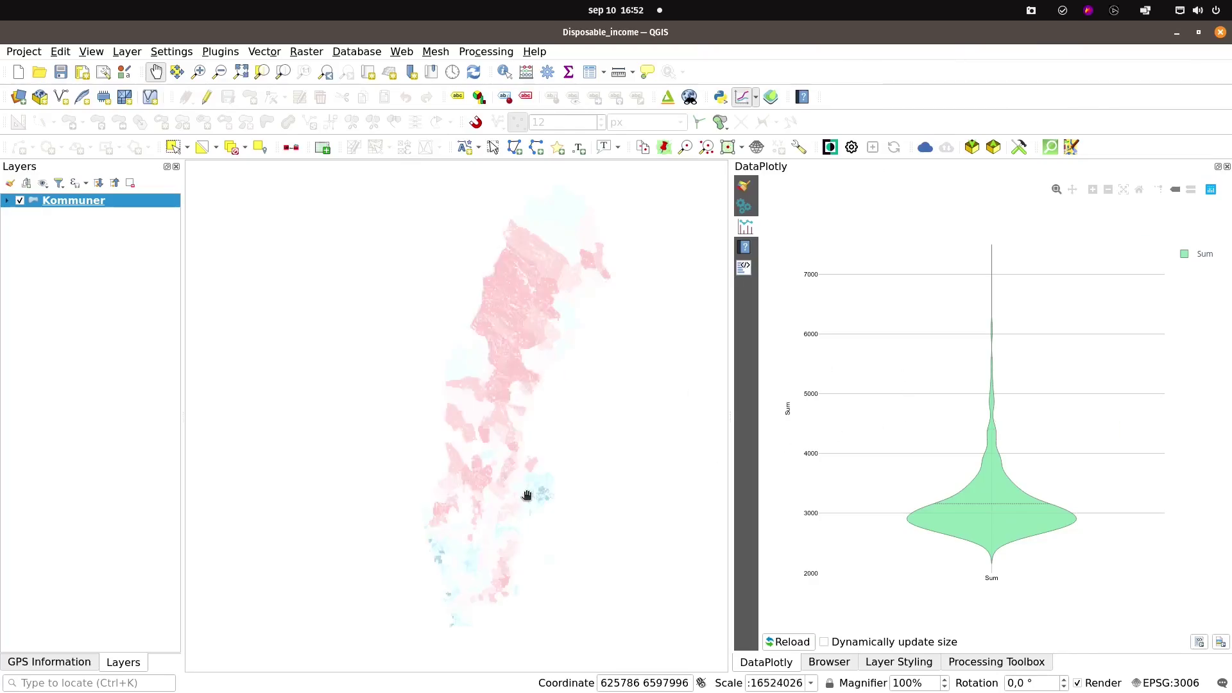
pyautogui.scroll(3, 559, 496)
pyautogui.moveTo(566, 503); pyautogui.dragTo(548, 396)
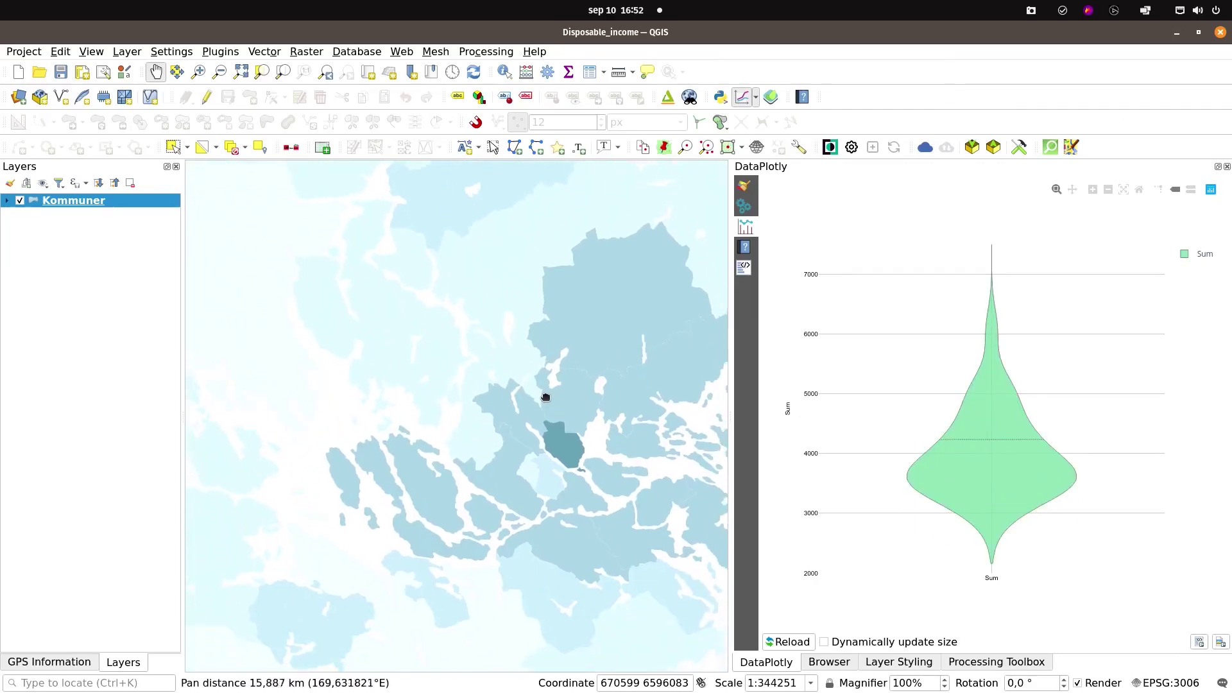
pyautogui.moveTo(575, 464); pyautogui.dragTo(949, 48)
pyautogui.moveTo(462, 421); pyautogui.dragTo(775, 257)
pyautogui.moveTo(561, 421); pyautogui.dragTo(426, 429)
pyautogui.scroll(-3, 437, 491)
pyautogui.moveTo(480, 512); pyautogui.dragTo(471, 448)
pyautogui.moveTo(588, 399); pyautogui.dragTo(564, 418)
pyautogui.moveTo(896, 431)
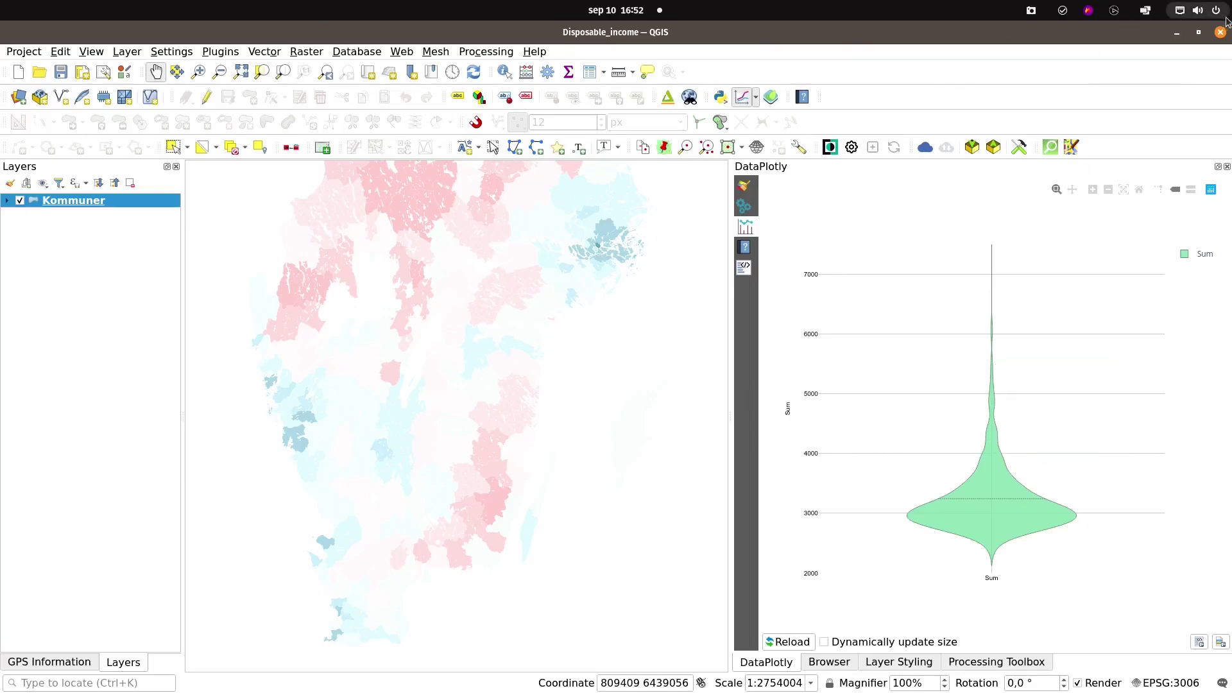
# Step: Switch to the Examples project window and hide all four of its layers on the map
pyautogui.click(1176, 33)
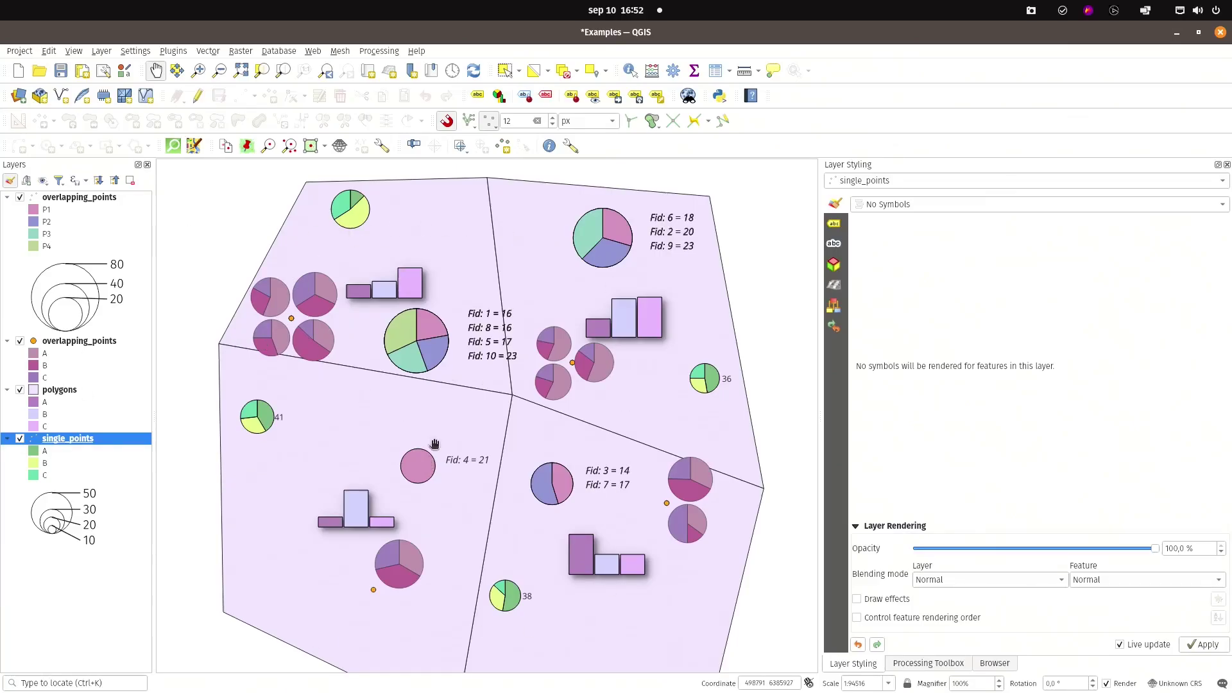
pyautogui.click(20, 439)
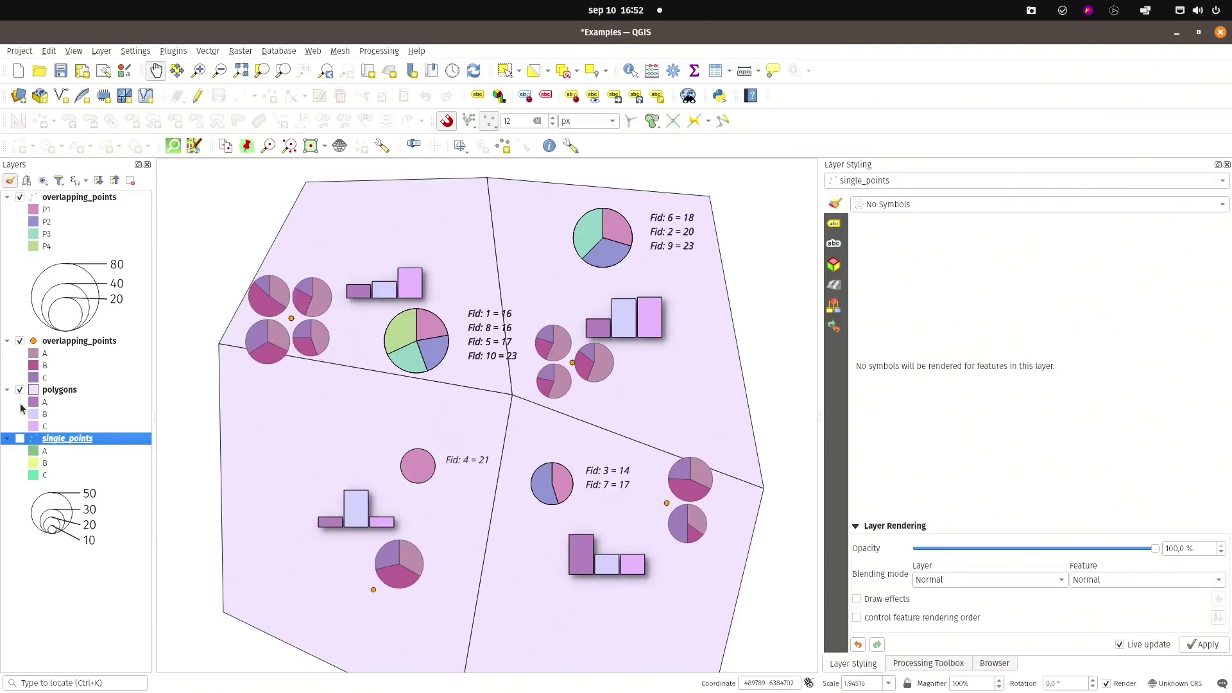
pyautogui.click(20, 389)
pyautogui.click(20, 342)
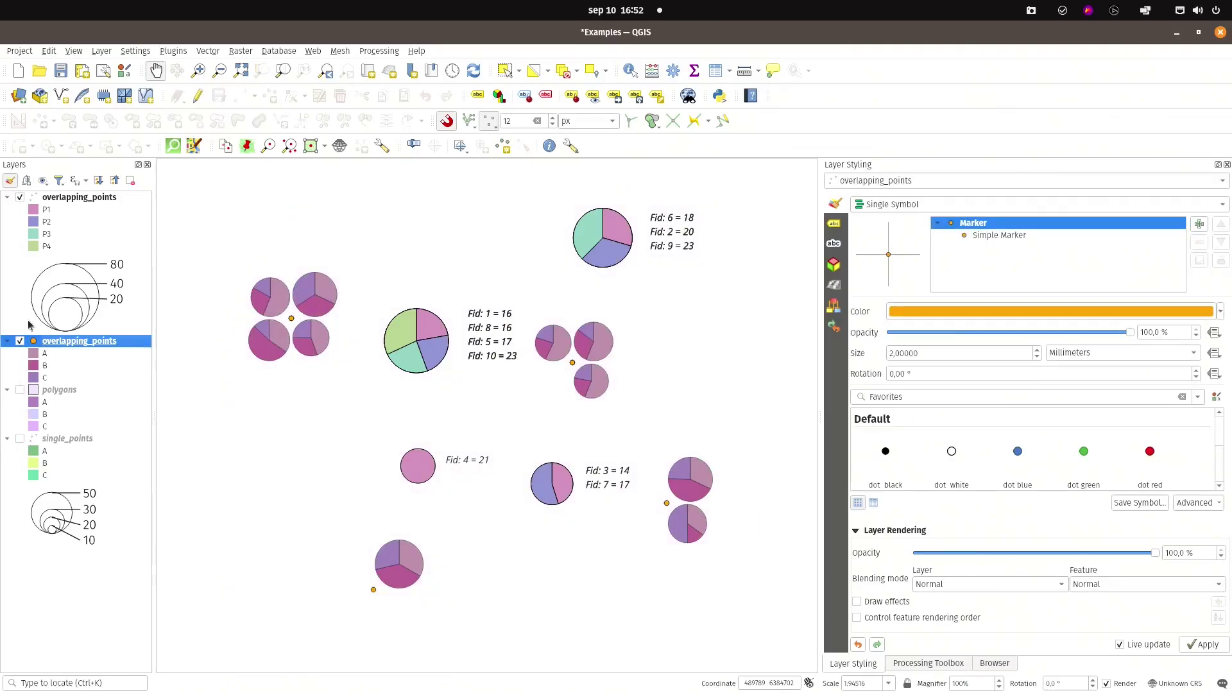
pyautogui.click(20, 342)
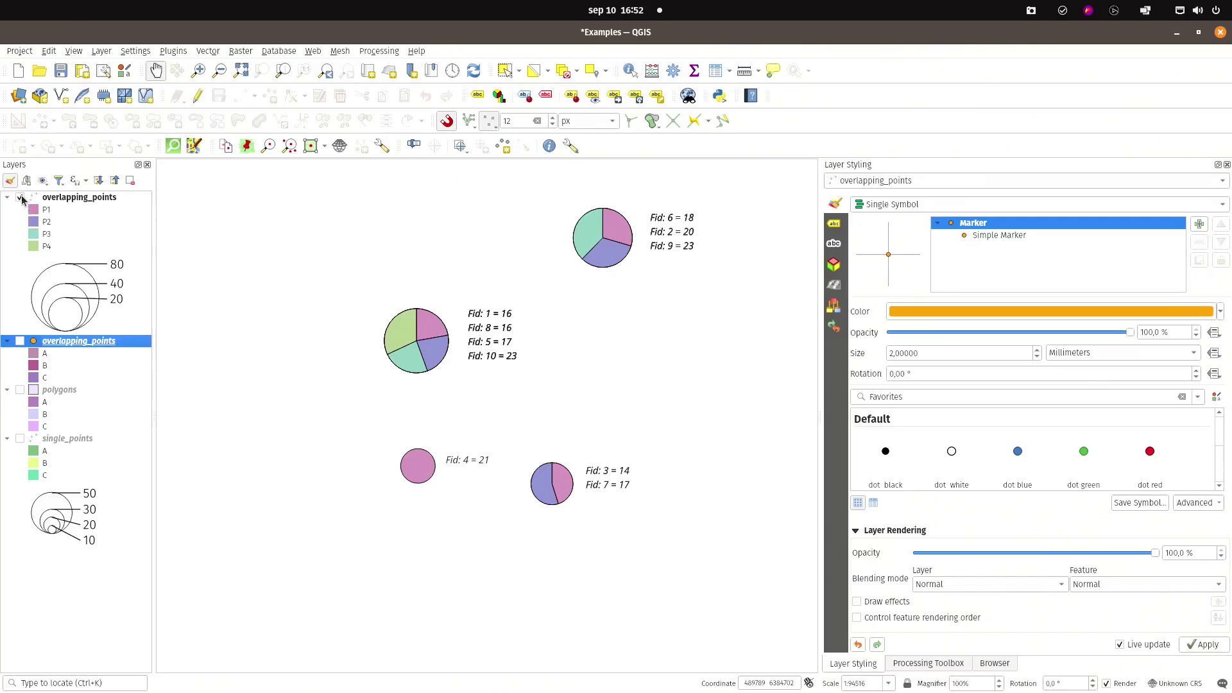
pyautogui.click(14, 201)
pyautogui.click(20, 197)
# Step: Collapse the legends of both overlapping_points layers, polygons and single_points in the layer tree
pyautogui.click(6, 197)
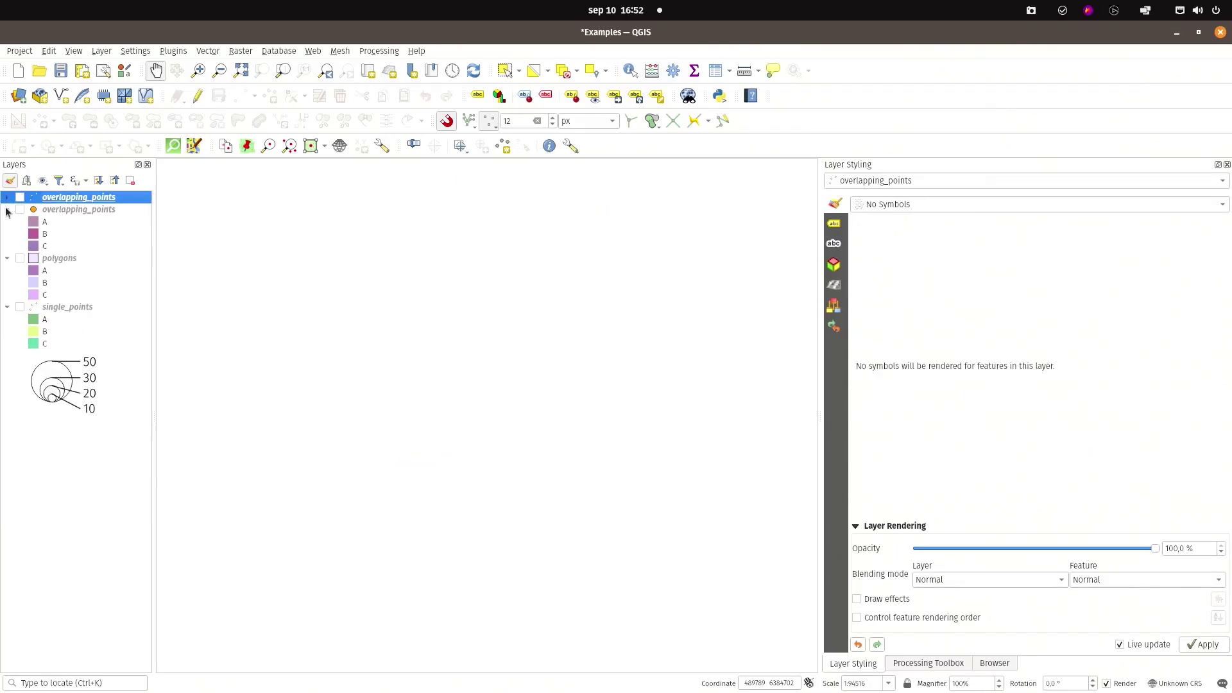
pyautogui.click(7, 209)
pyautogui.click(6, 221)
pyautogui.click(5, 234)
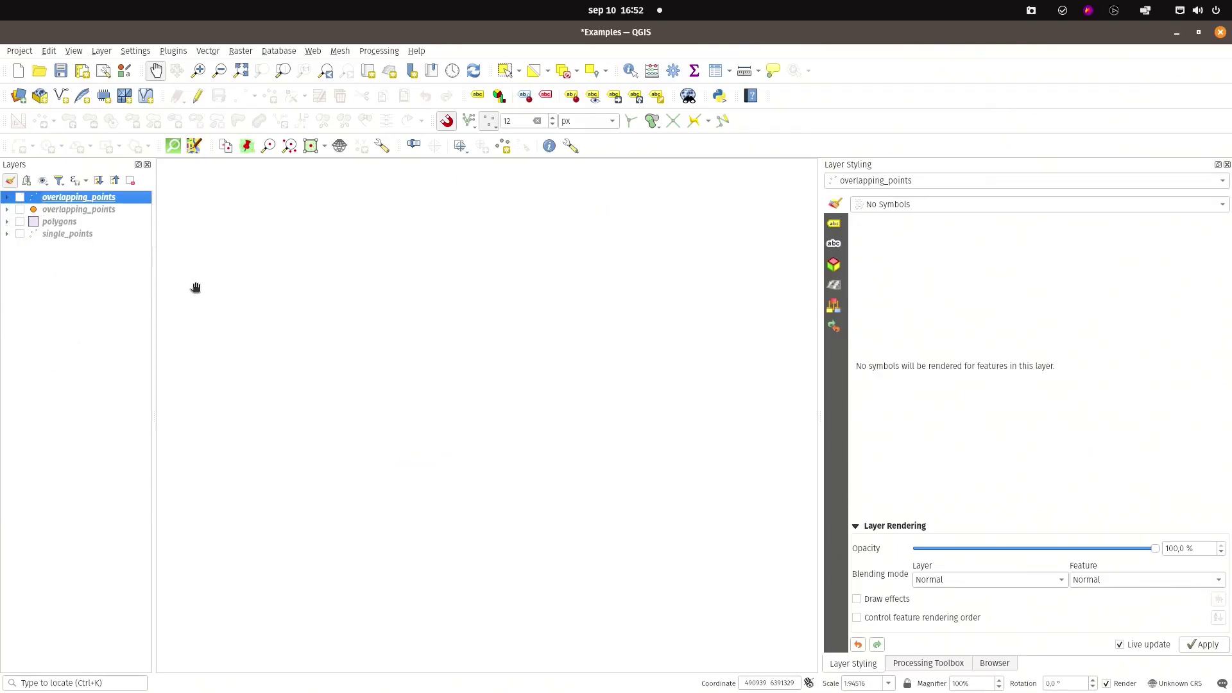
# Step: Add single_points from charts_and_diagrams.gpkg in the slask folder of the favourite geodata_storage location to the map
pyautogui.click(995, 663)
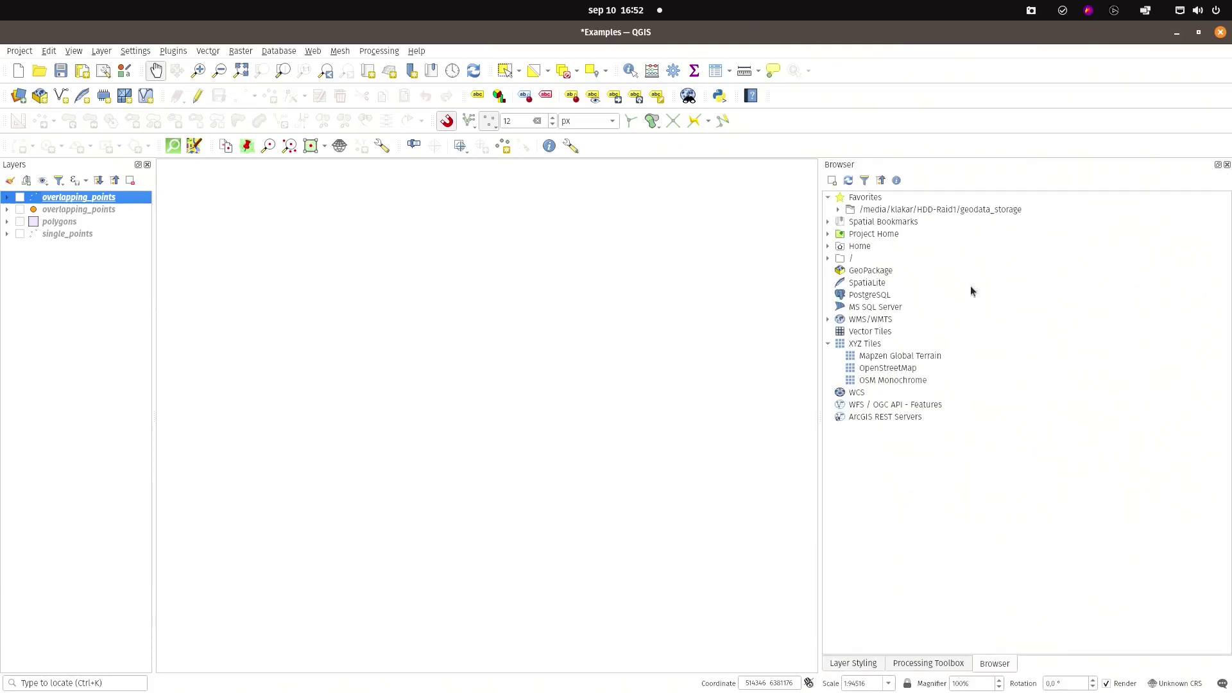
pyautogui.click(837, 209)
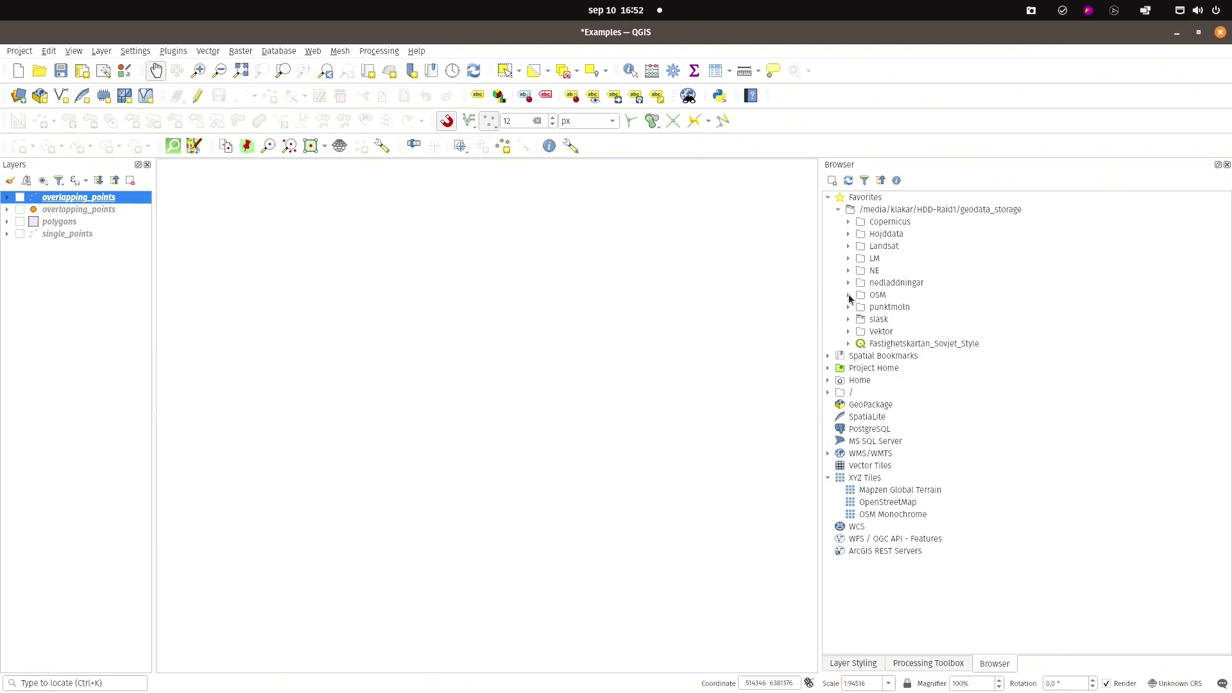
pyautogui.click(847, 319)
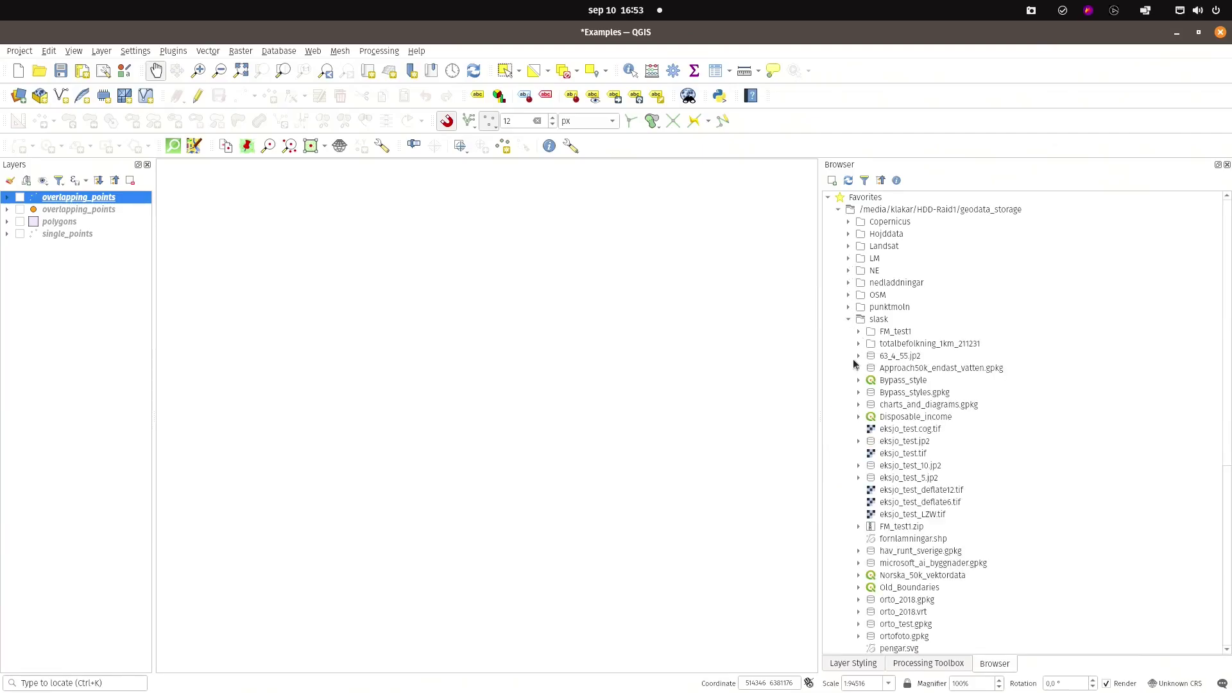
pyautogui.click(858, 404)
pyautogui.click(871, 408)
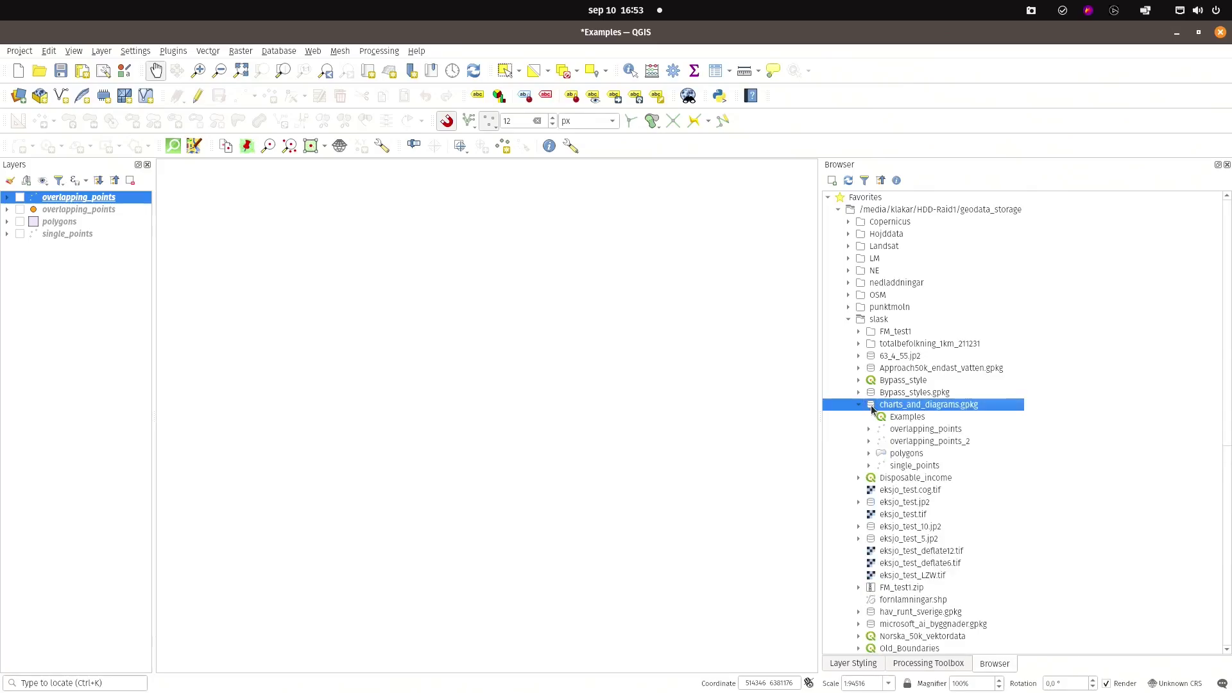
pyautogui.moveTo(894, 467); pyautogui.dragTo(516, 450)
pyautogui.moveTo(470, 396); pyautogui.dragTo(504, 409)
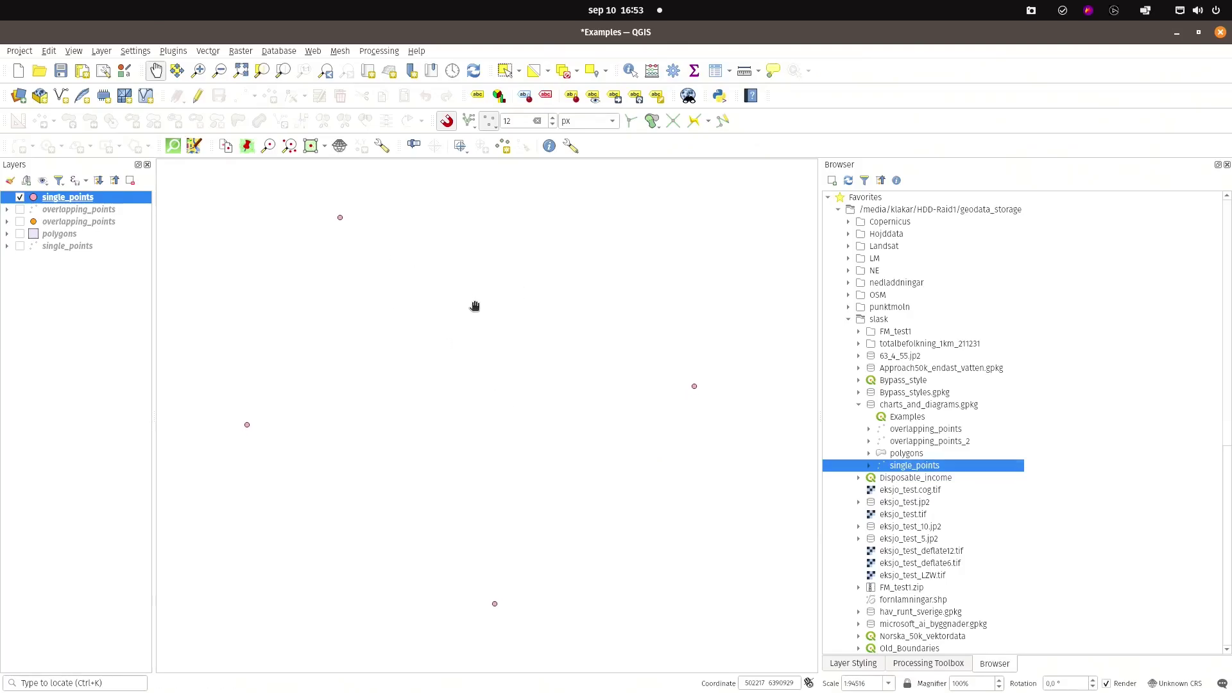
# Step: View the attribute table of the newly added single_points layer, checking its A, B and C fields, and close it
pyautogui.press('F6')
pyautogui.moveTo(900, 214); pyautogui.dragTo(847, 249)
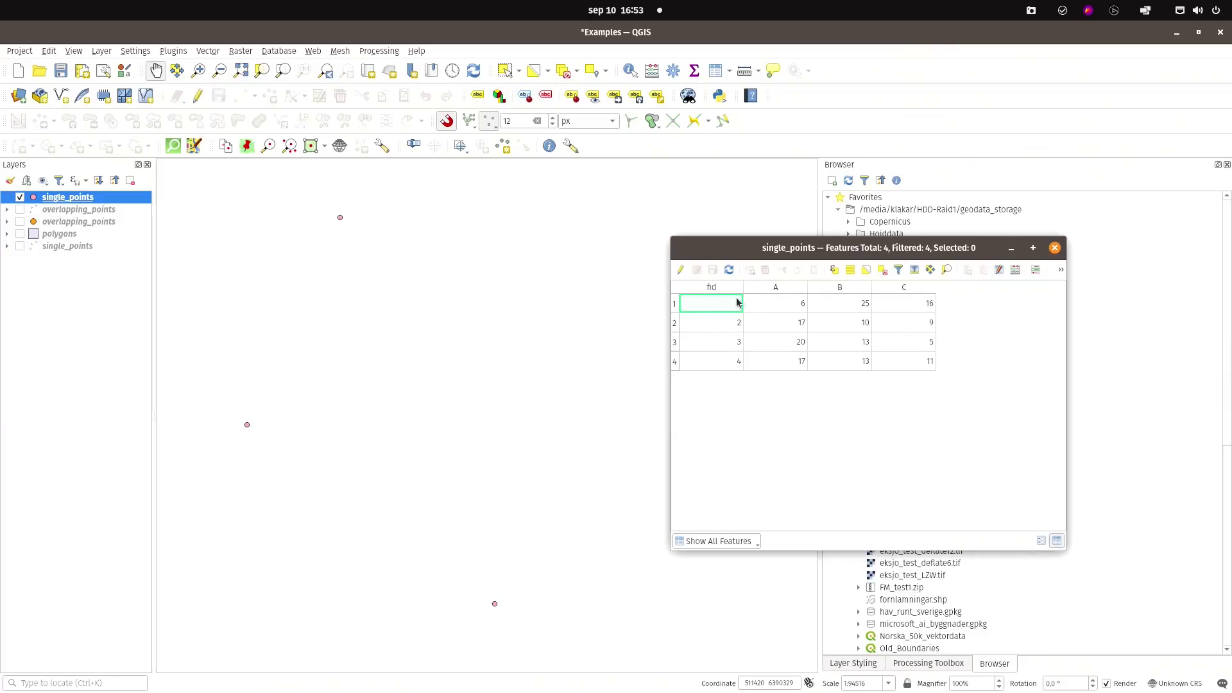
pyautogui.click(1054, 247)
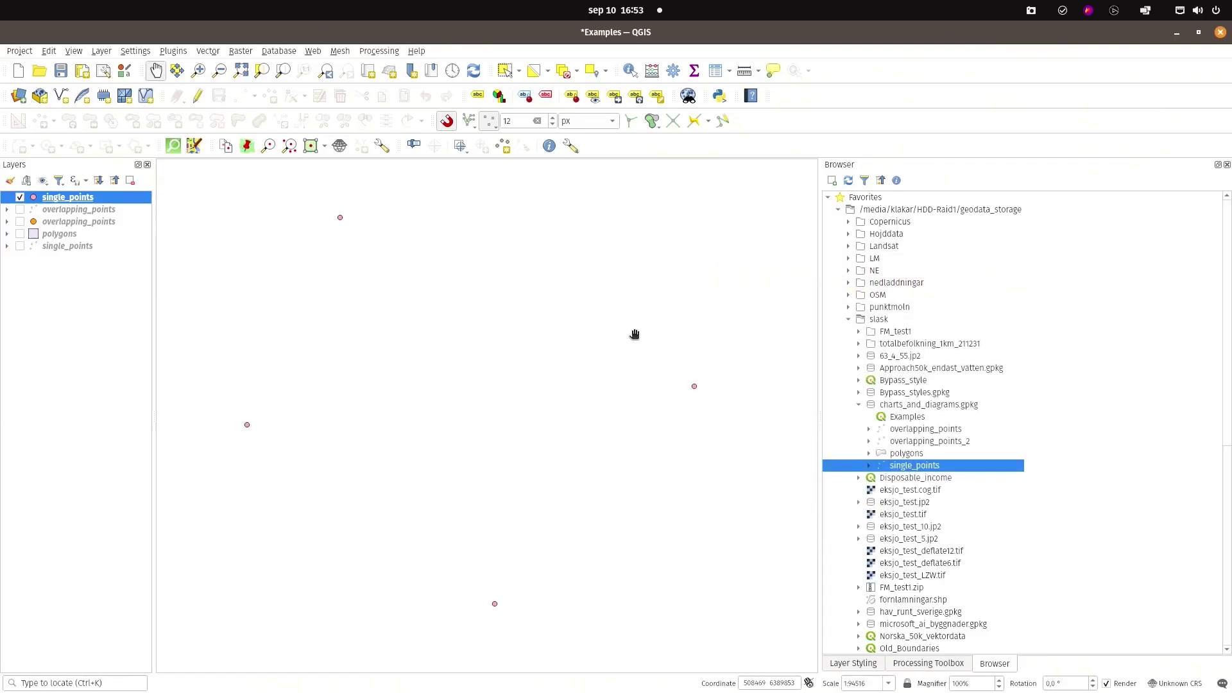
# Step: Look over the symbology and label pages in the layer styling of the new single_points layer
pyautogui.moveTo(631, 333); pyautogui.dragTo(643, 339)
pyautogui.scroll(-1, 598, 373)
pyautogui.moveTo(507, 374); pyautogui.dragTo(349, 383)
pyautogui.click(866, 665)
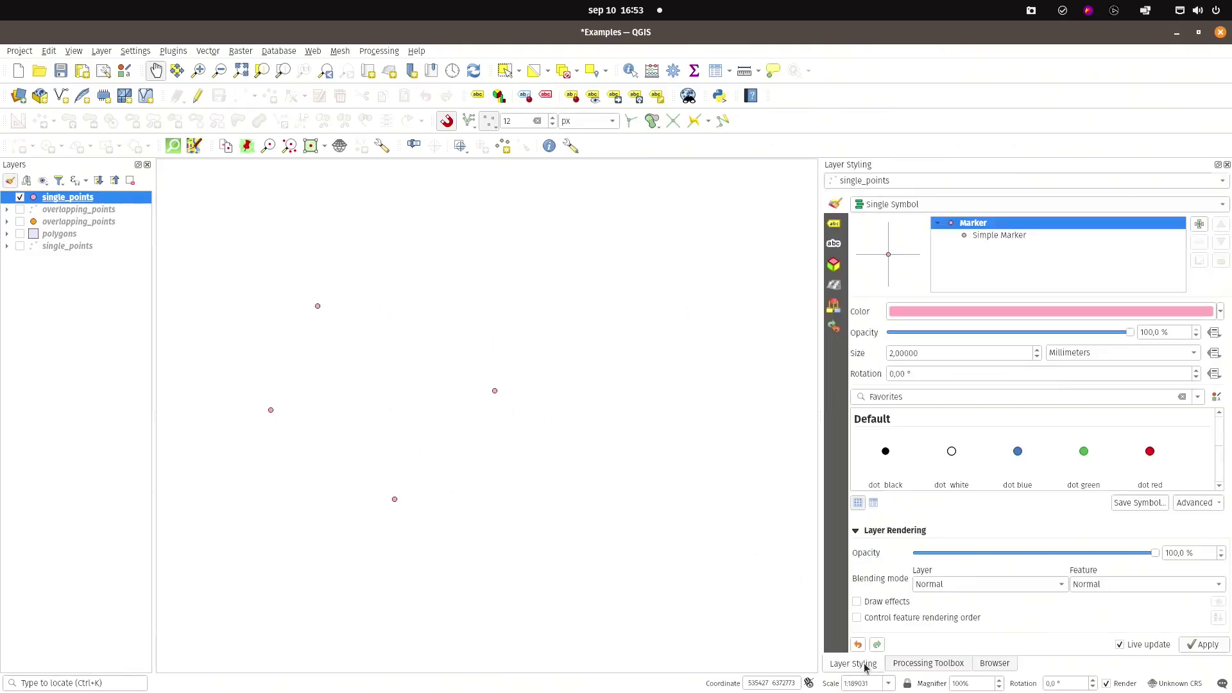
pyautogui.click(833, 224)
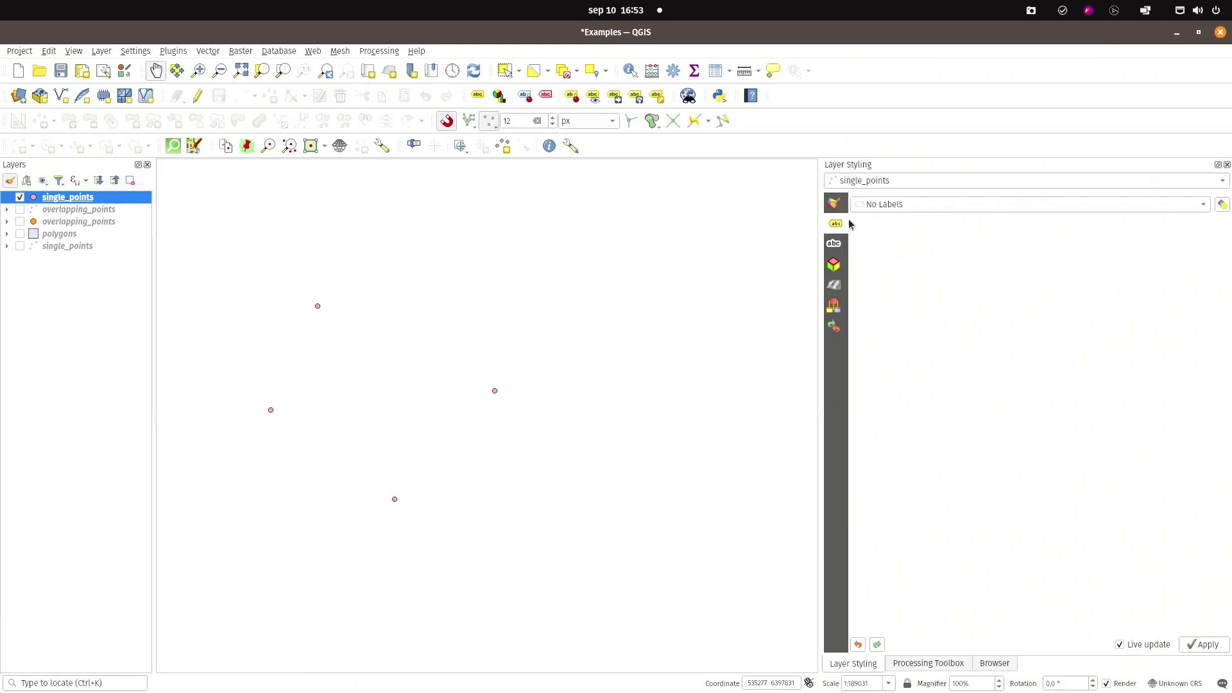
pyautogui.click(834, 203)
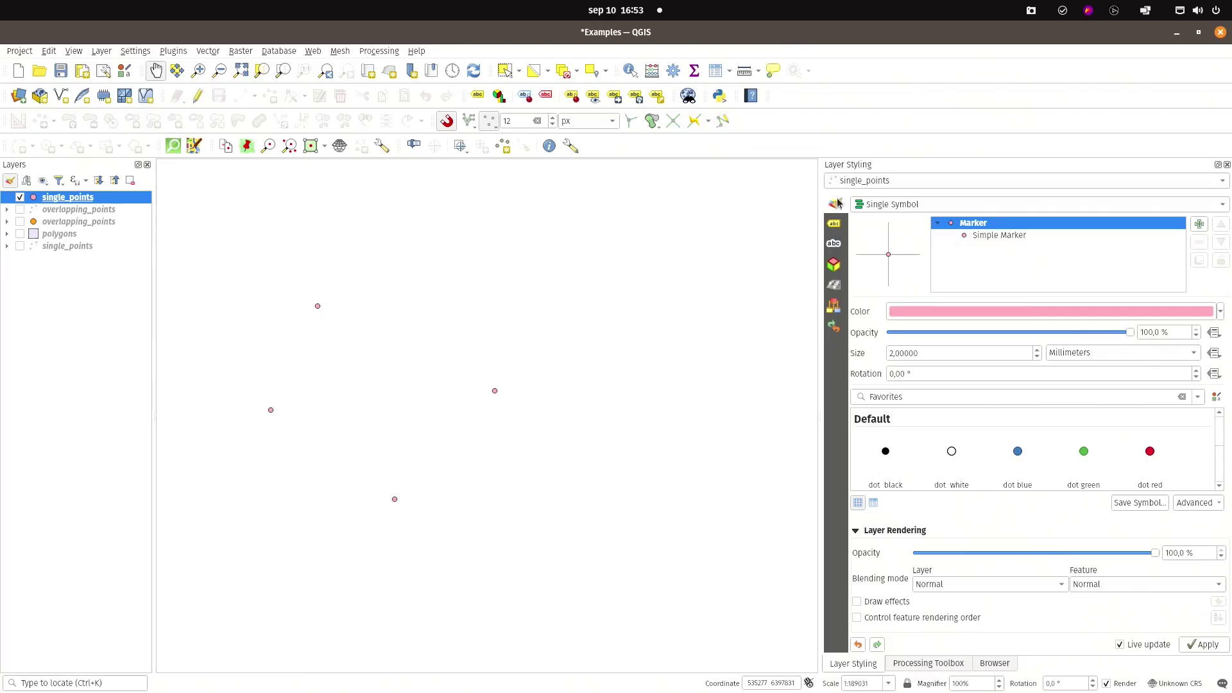
# Step: Open the diagram properties of the new single_points layer, widen the dialog and set the diagram type to Pie Chart
pyautogui.rightClick(75, 200)
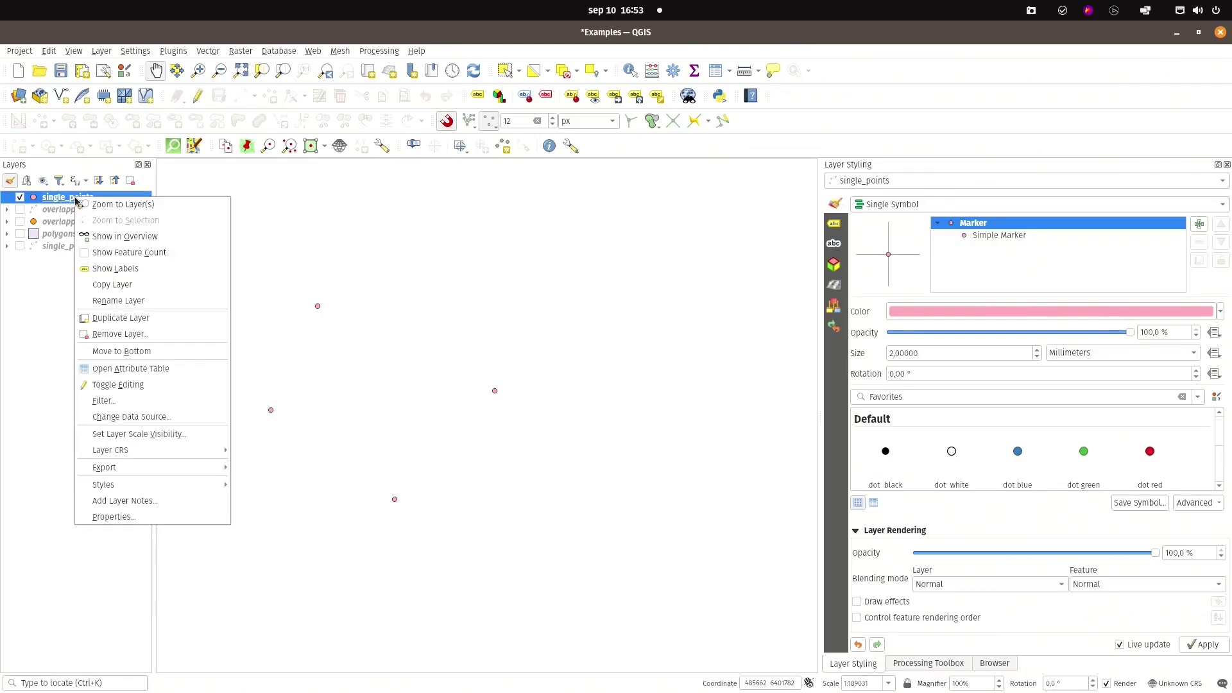
pyautogui.click(98, 516)
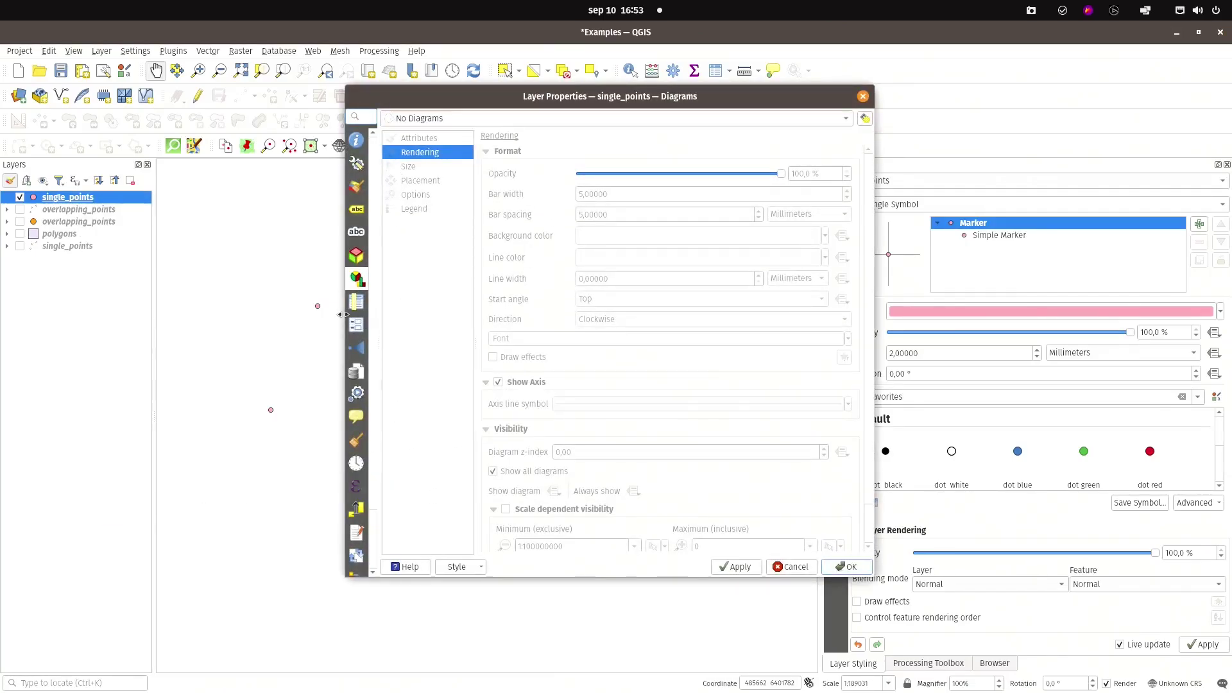
pyautogui.moveTo(342, 314); pyautogui.dragTo(101, 317)
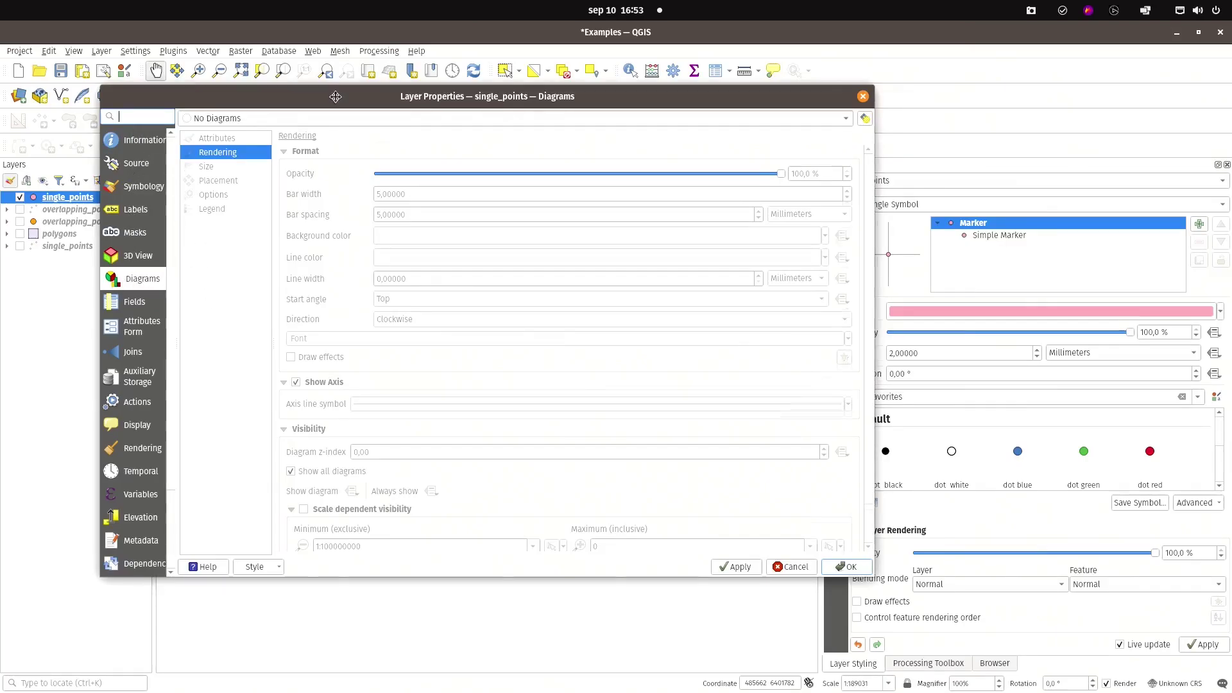
pyautogui.moveTo(334, 96); pyautogui.dragTo(498, 129)
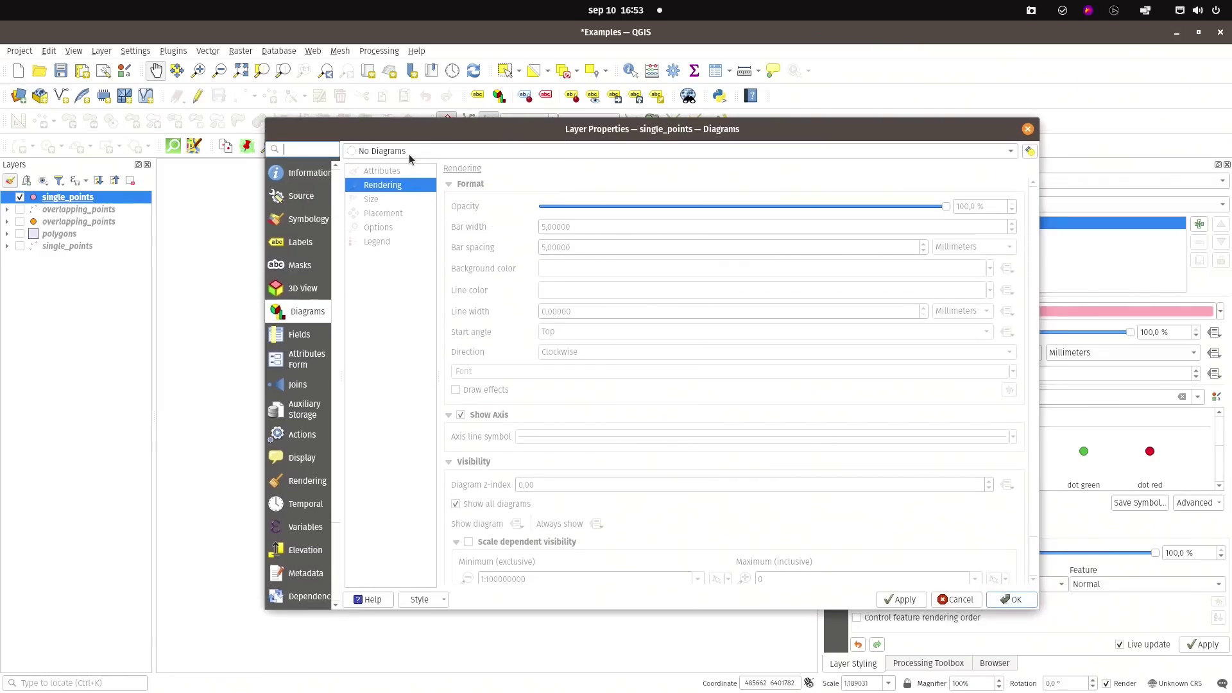
pyautogui.click(411, 152)
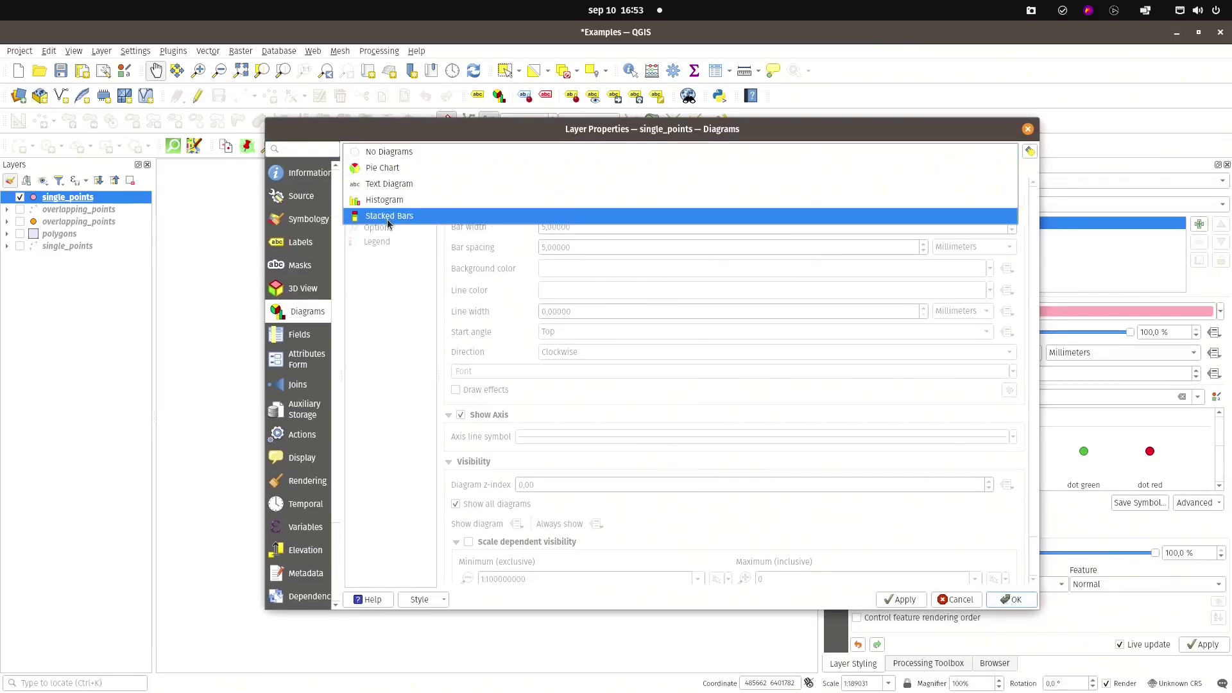
pyautogui.click(389, 168)
pyautogui.moveTo(397, 128); pyautogui.dragTo(590, 139)
# Step: Switch the diagram type to Text Diagram to compare its rendering options, and return it to Pie Chart
pyautogui.click(565, 163)
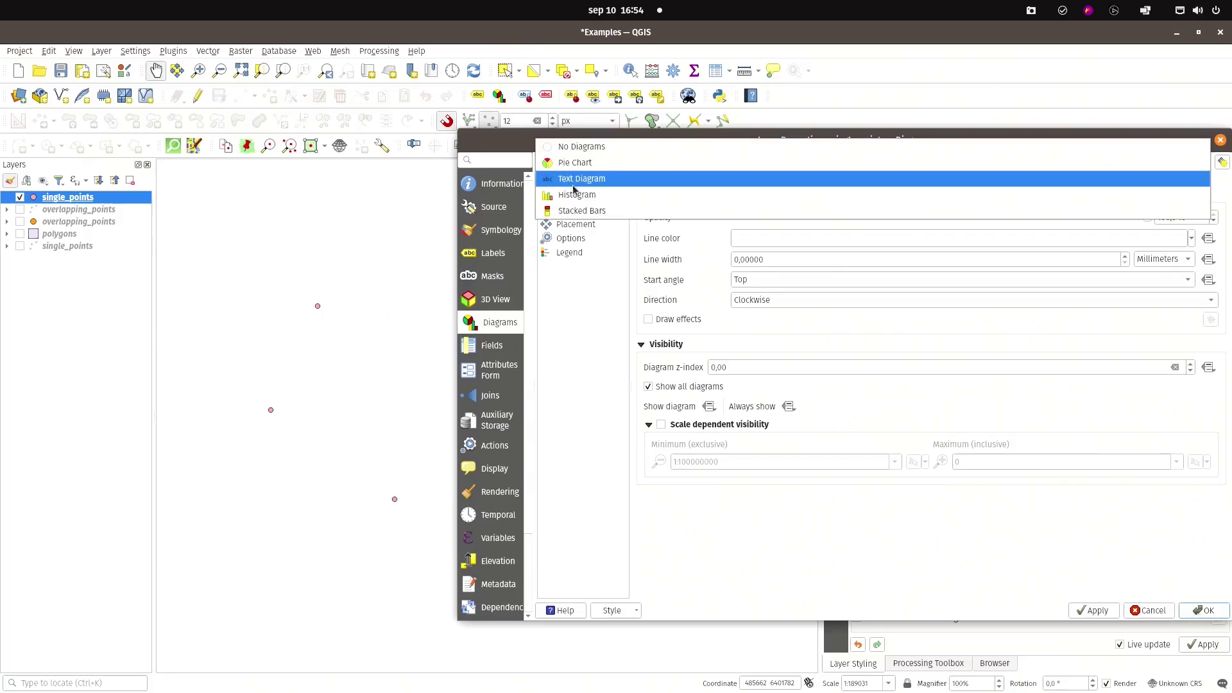
pyautogui.click(574, 181)
pyautogui.click(589, 164)
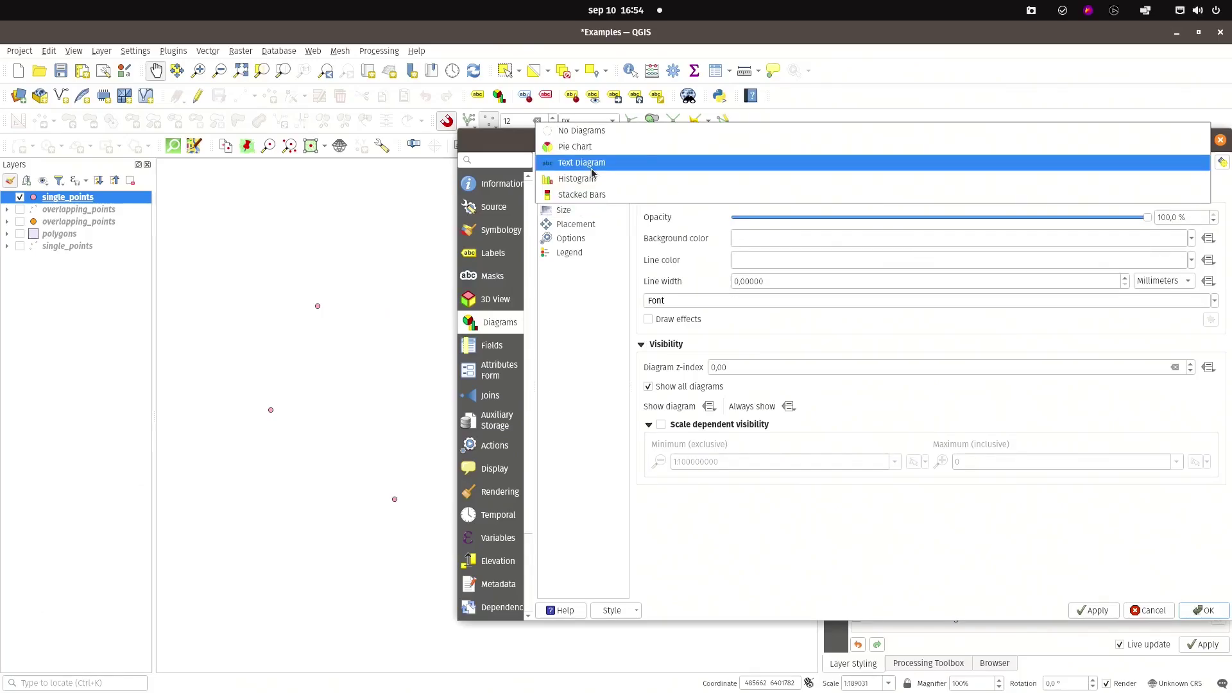
pyautogui.click(581, 144)
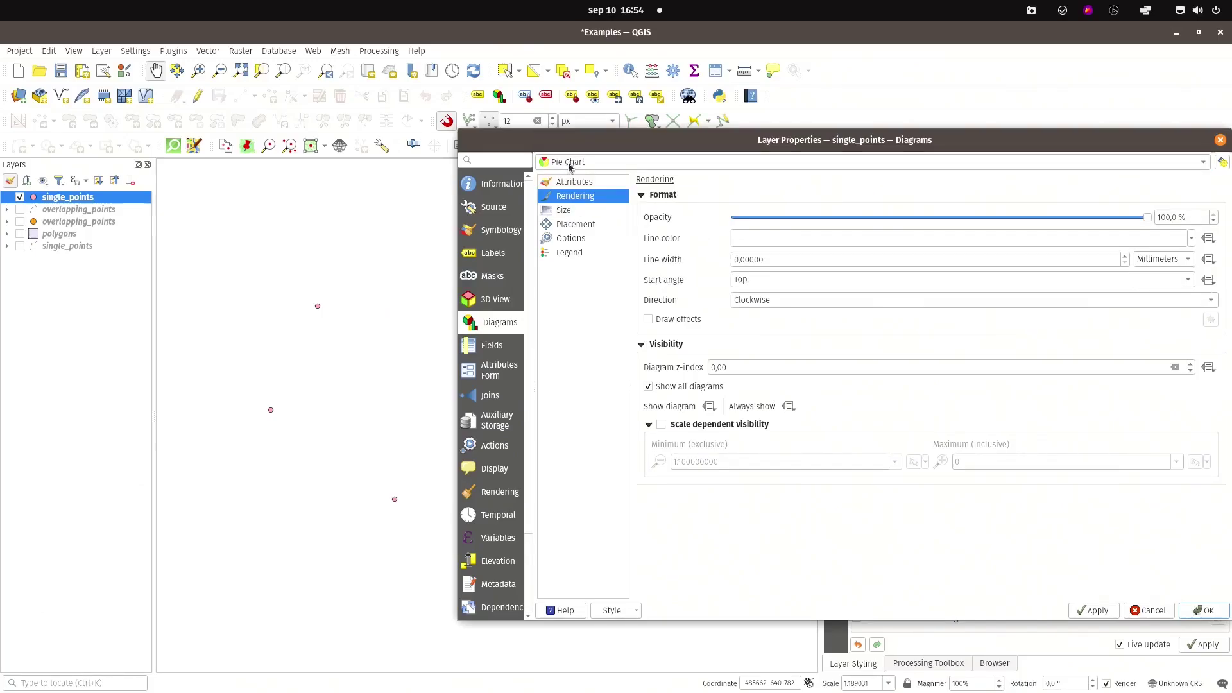
# Step: Assign the attributes A, B and C to the pie chart diagram
pyautogui.click(571, 184)
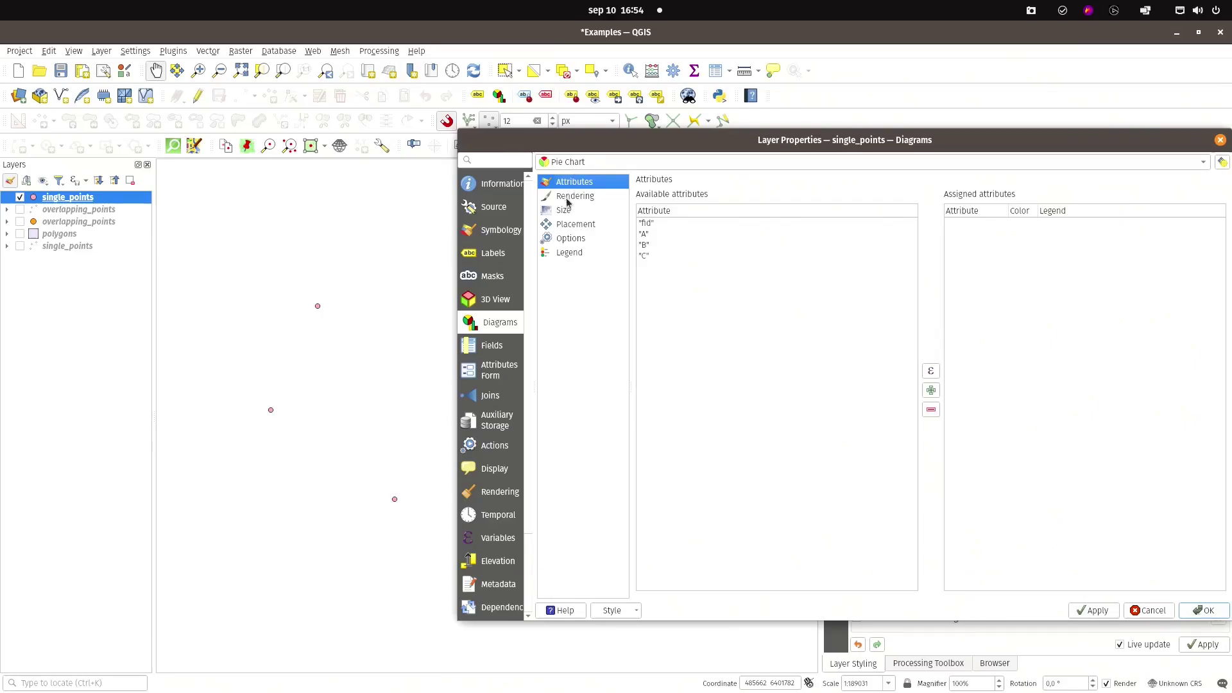
pyautogui.click(650, 236)
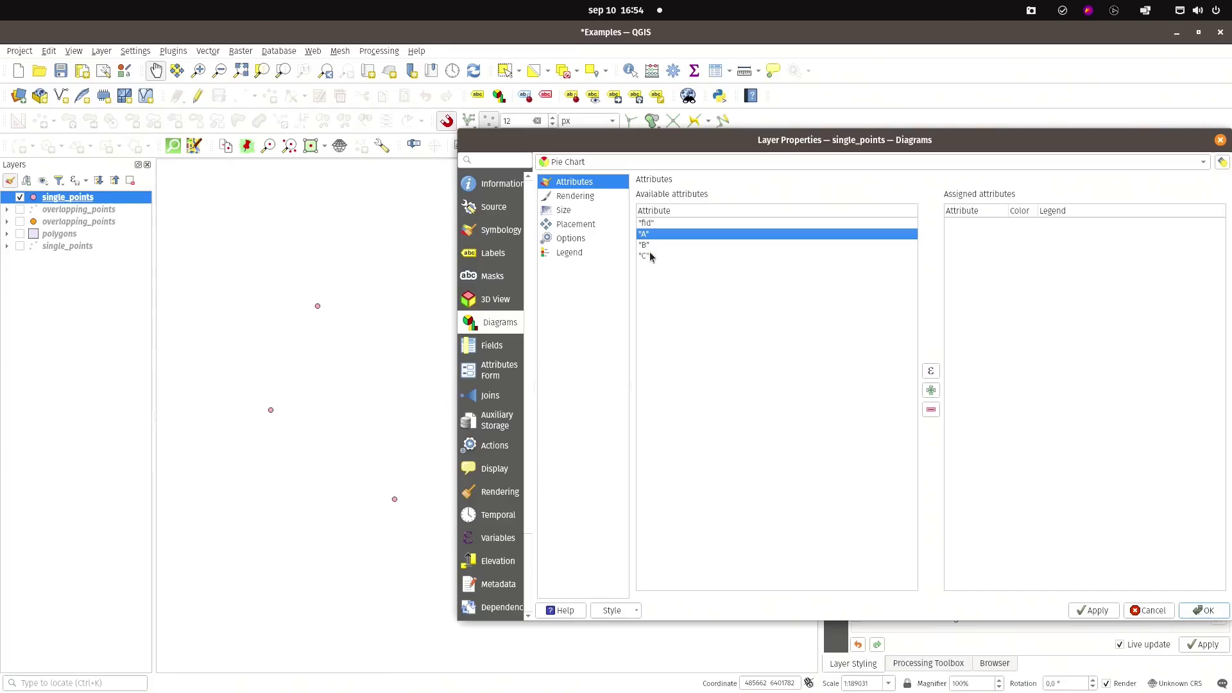
pyautogui.keyDown('shift'); pyautogui.click(650, 254); pyautogui.keyUp('shift')
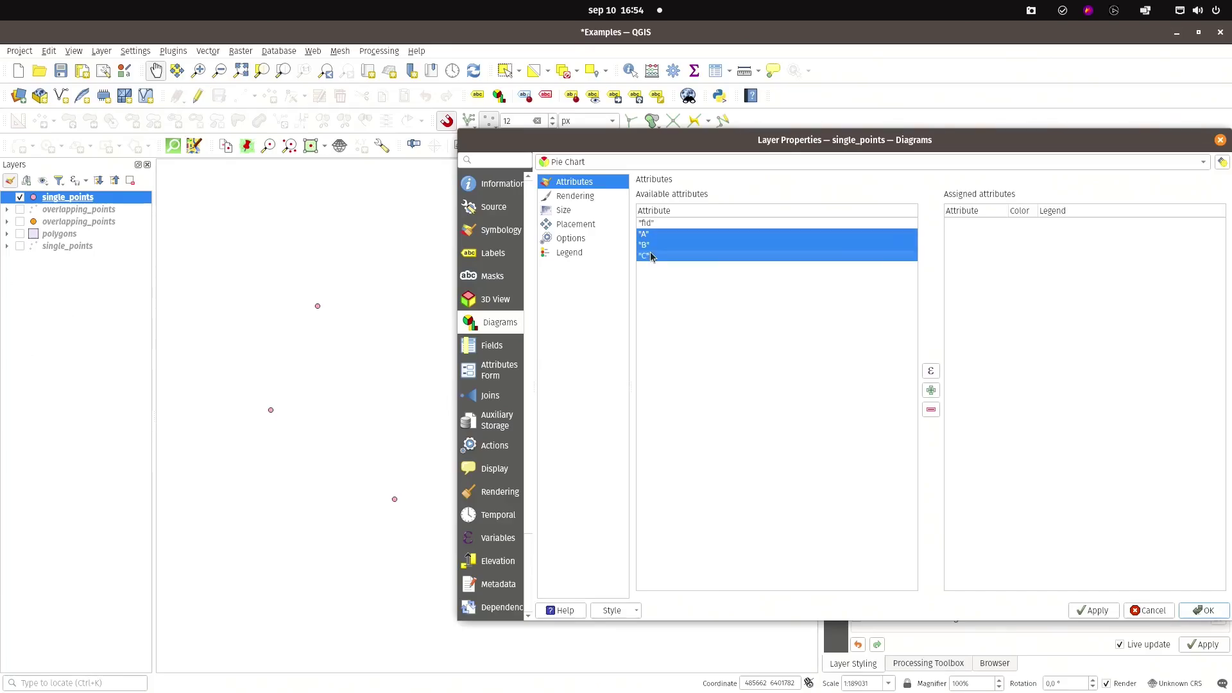
pyautogui.click(932, 393)
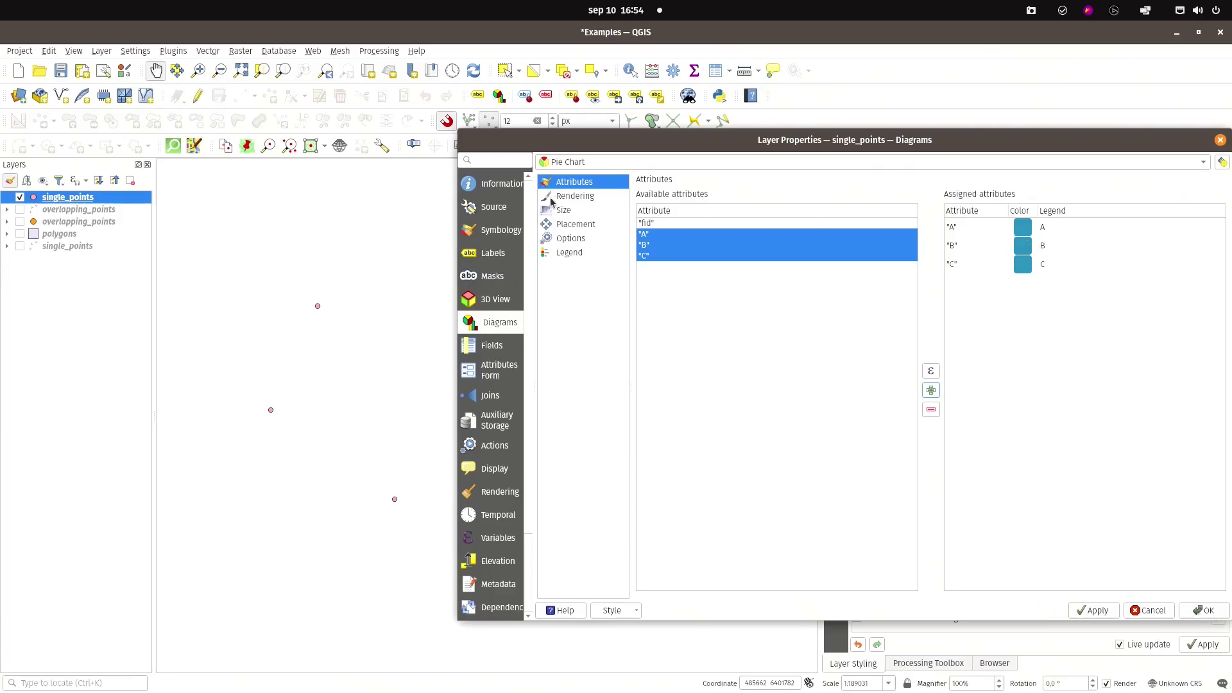
# Step: Switch the diagram type to Text Diagram and apply it to preview the attribute values on the map
pyautogui.click(569, 165)
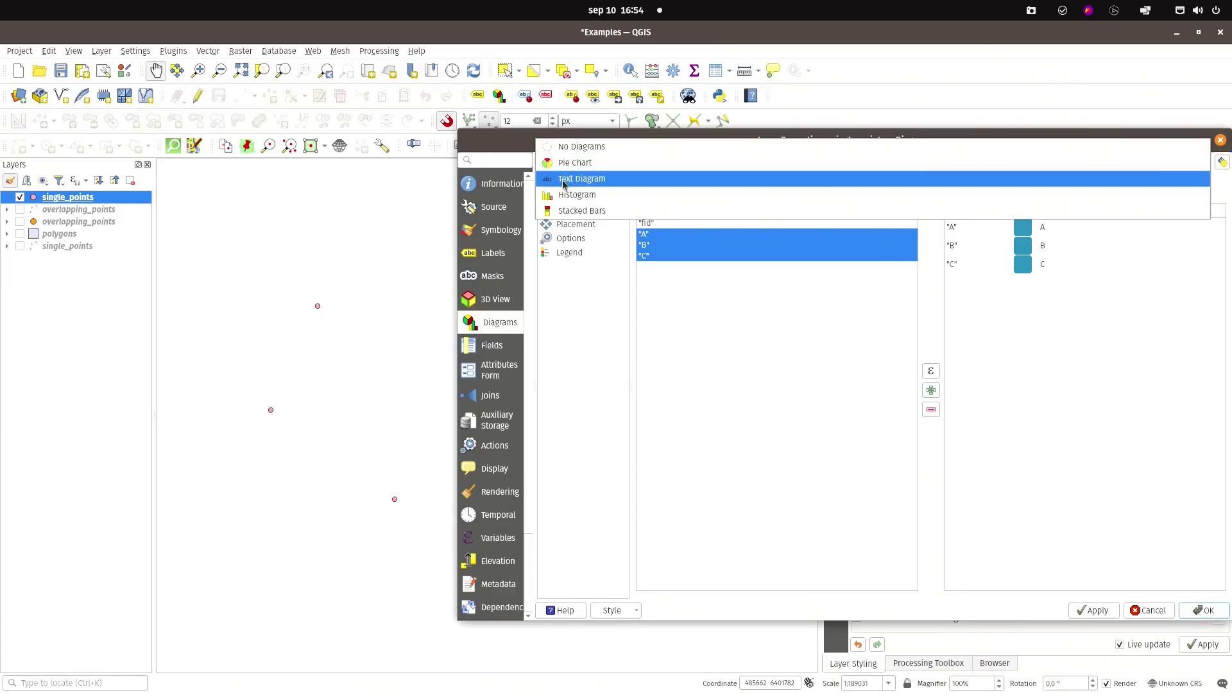
pyautogui.click(565, 180)
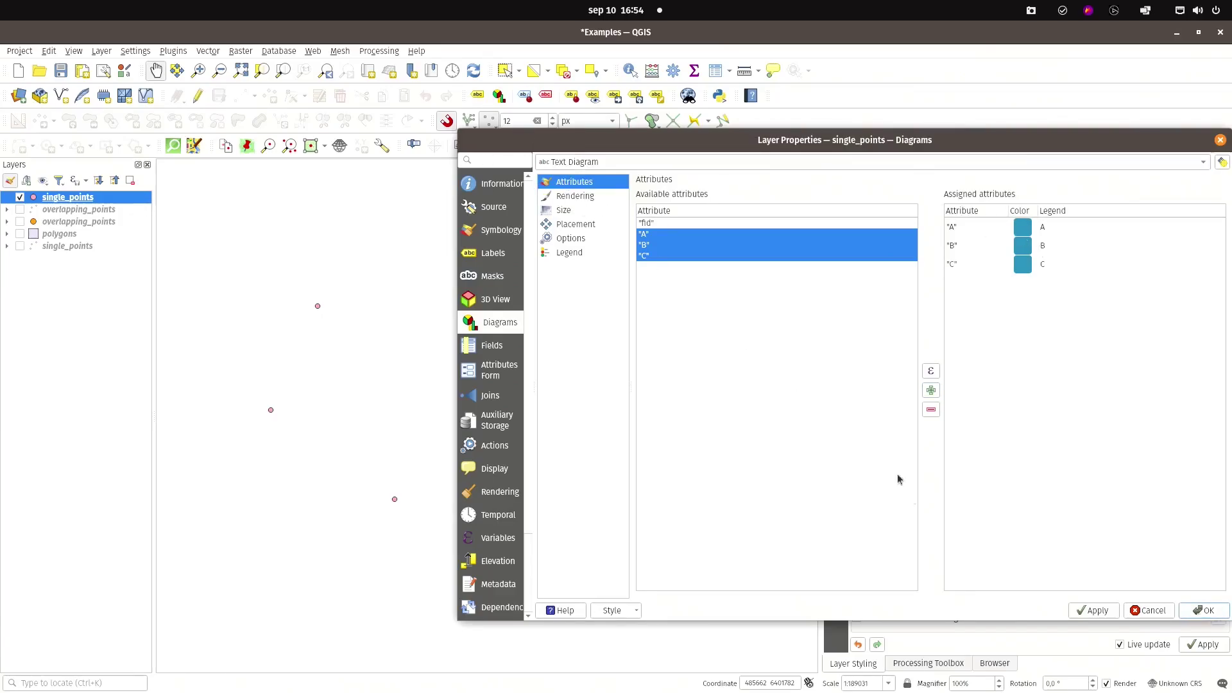
pyautogui.click(1091, 613)
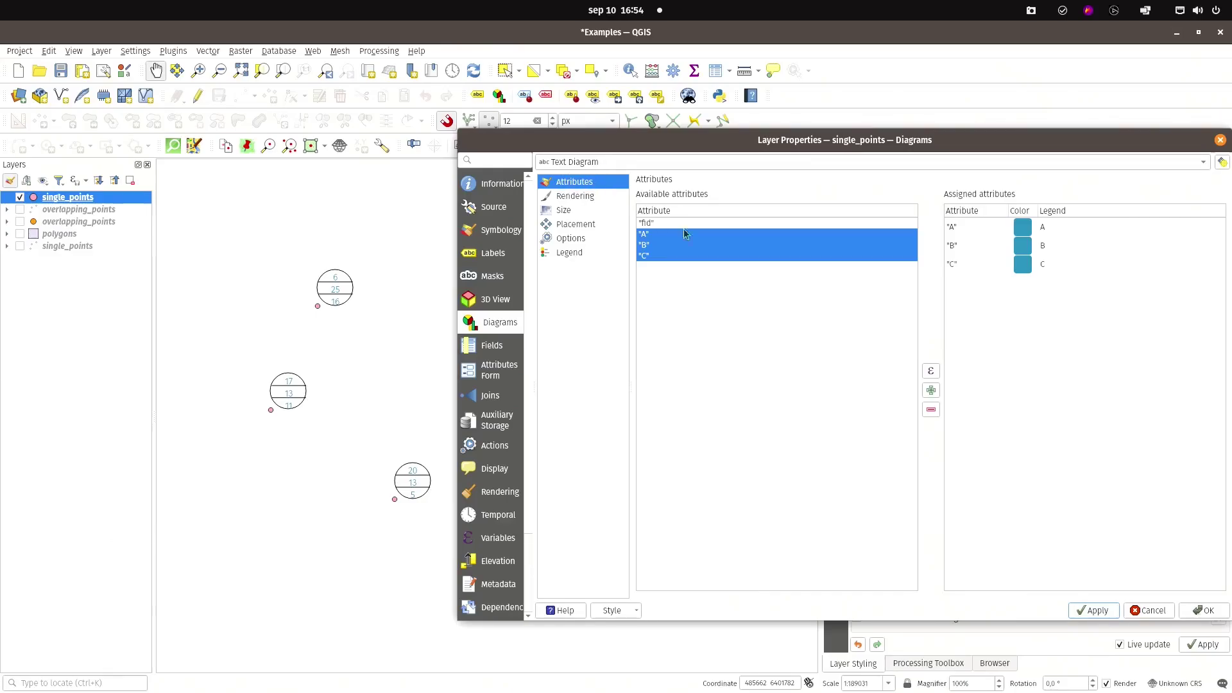
# Step: Return the diagram type to Pie Chart and apply it to the layer
pyautogui.click(627, 166)
pyautogui.click(622, 145)
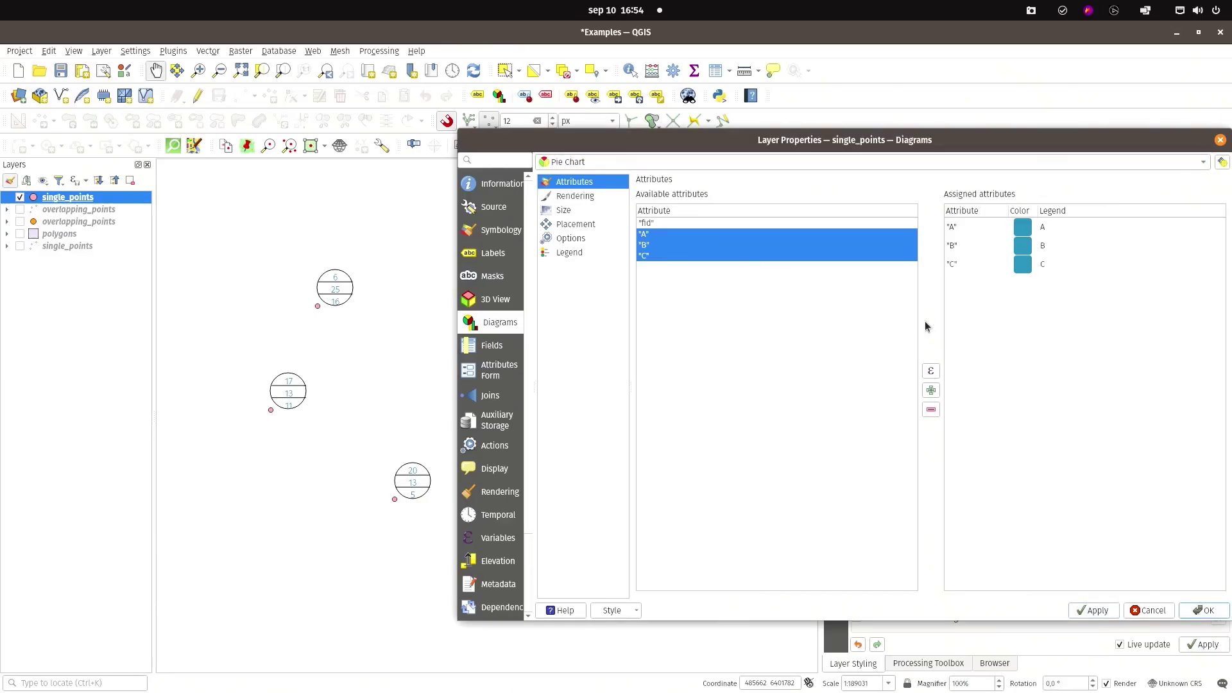
pyautogui.click(1102, 611)
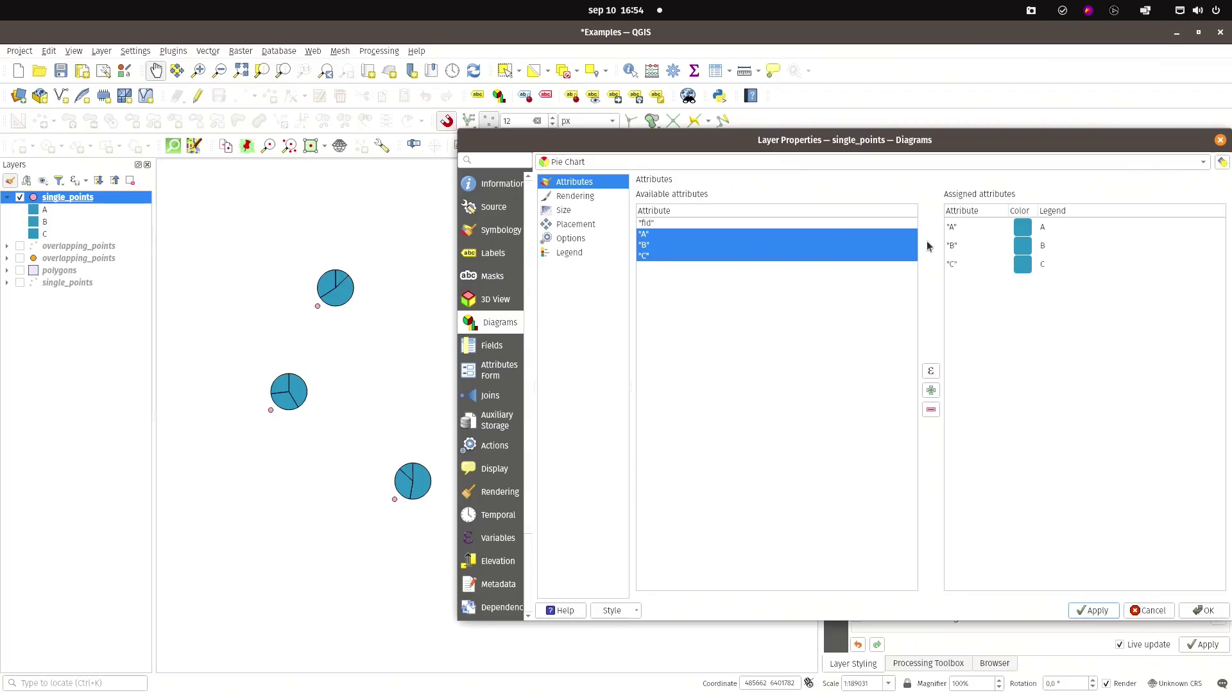
# Step: Change the colour of attribute A to a lighter blue, about rgba(88, 175, 209, 1.00)
pyautogui.moveTo(972, 142)
pyautogui.mouseDown()
pyautogui.moveTo(937, 144)
pyautogui.moveTo(952, 144)
pyautogui.mouseUp()
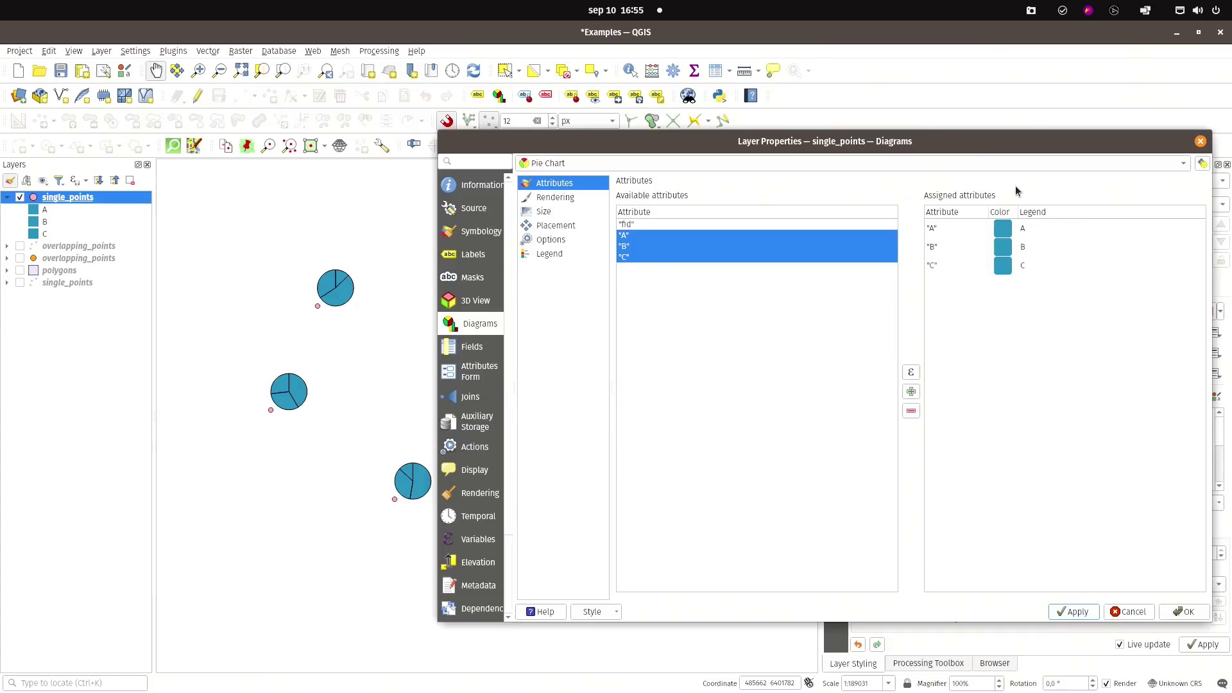
pyautogui.doubleClick(1001, 231)
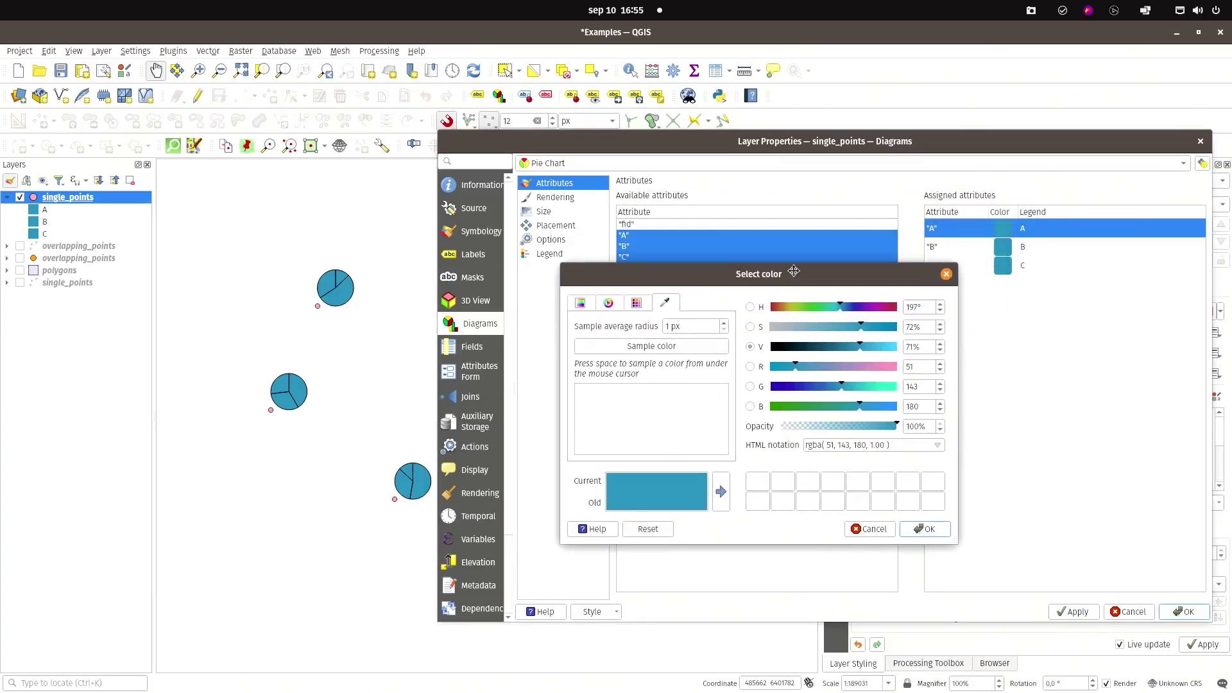
pyautogui.moveTo(794, 271); pyautogui.dragTo(729, 308)
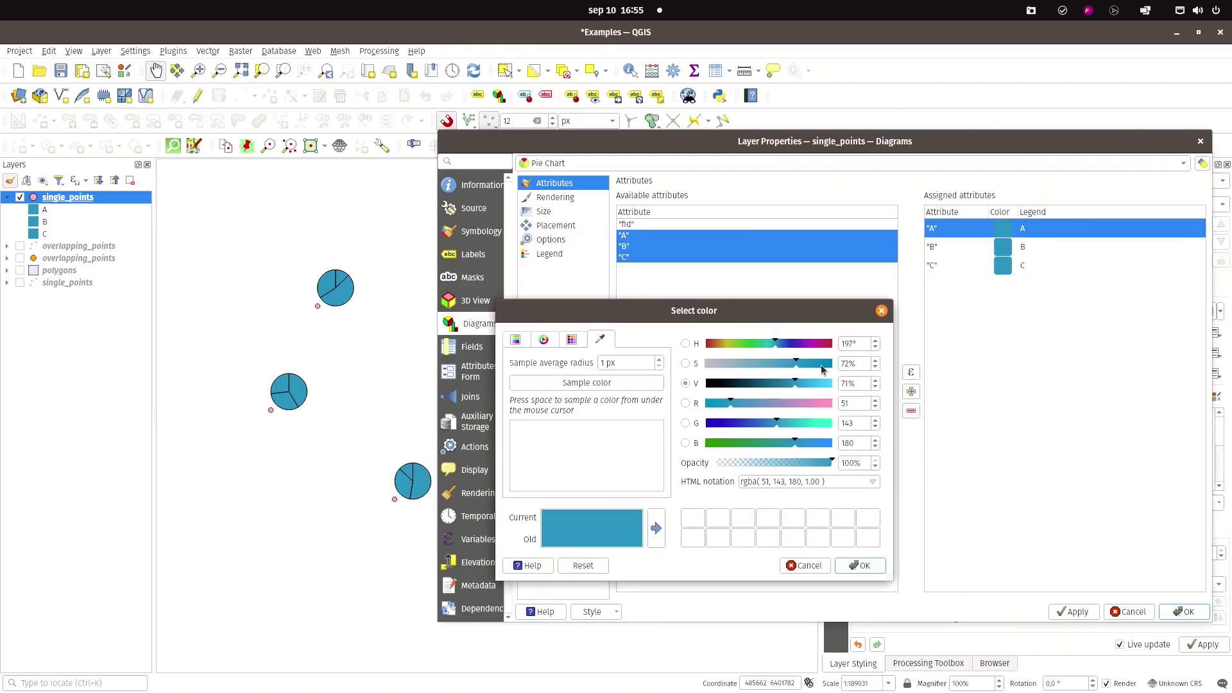
pyautogui.moveTo(792, 367); pyautogui.dragTo(810, 386)
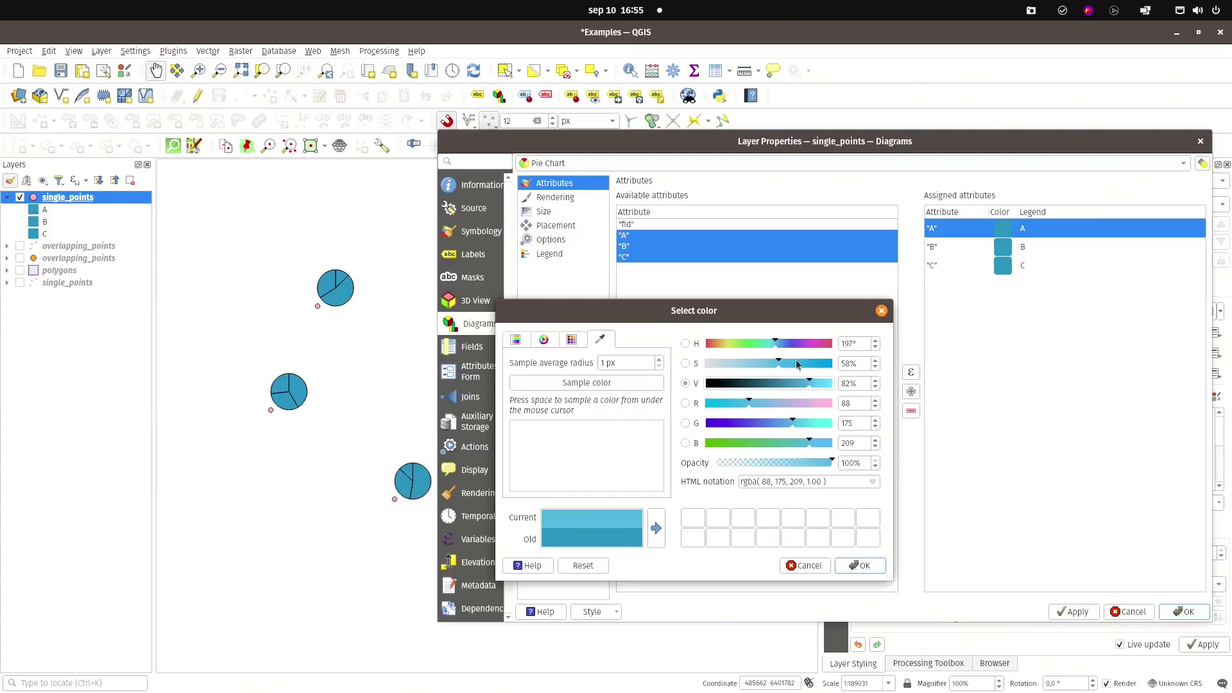
pyautogui.click(863, 565)
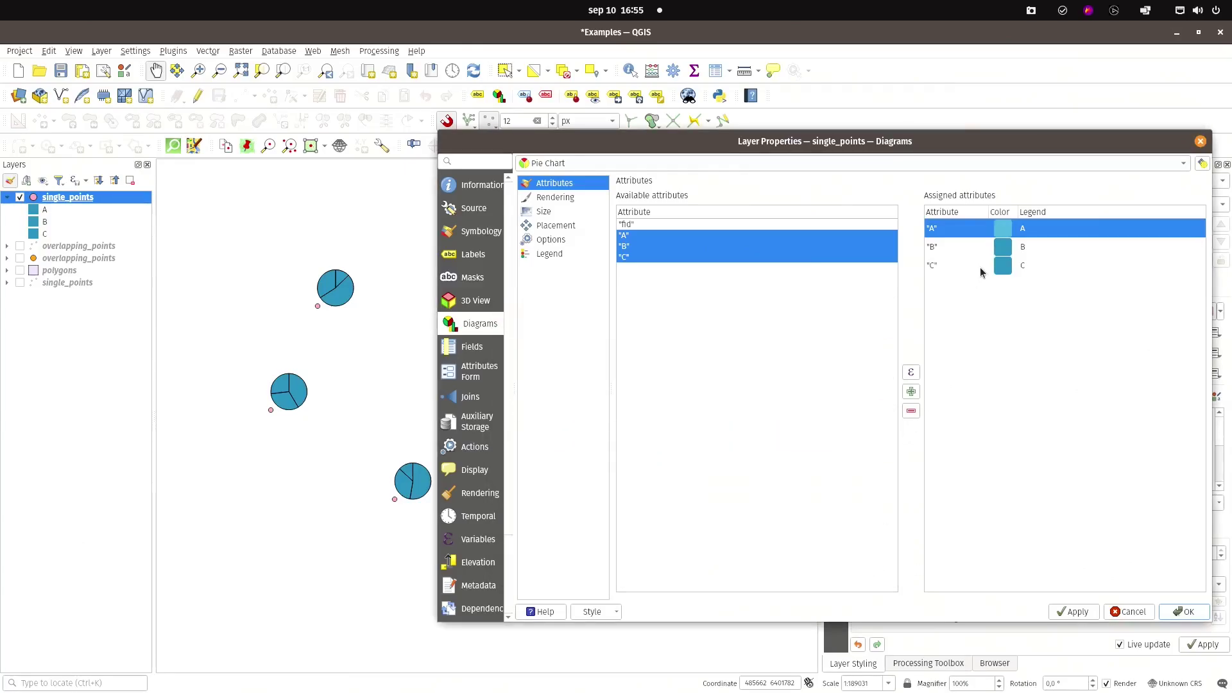
# Step: Give attribute B the colour sampled from A, shifted to a hue of about 216° for a darker blue
pyautogui.doubleClick(1006, 248)
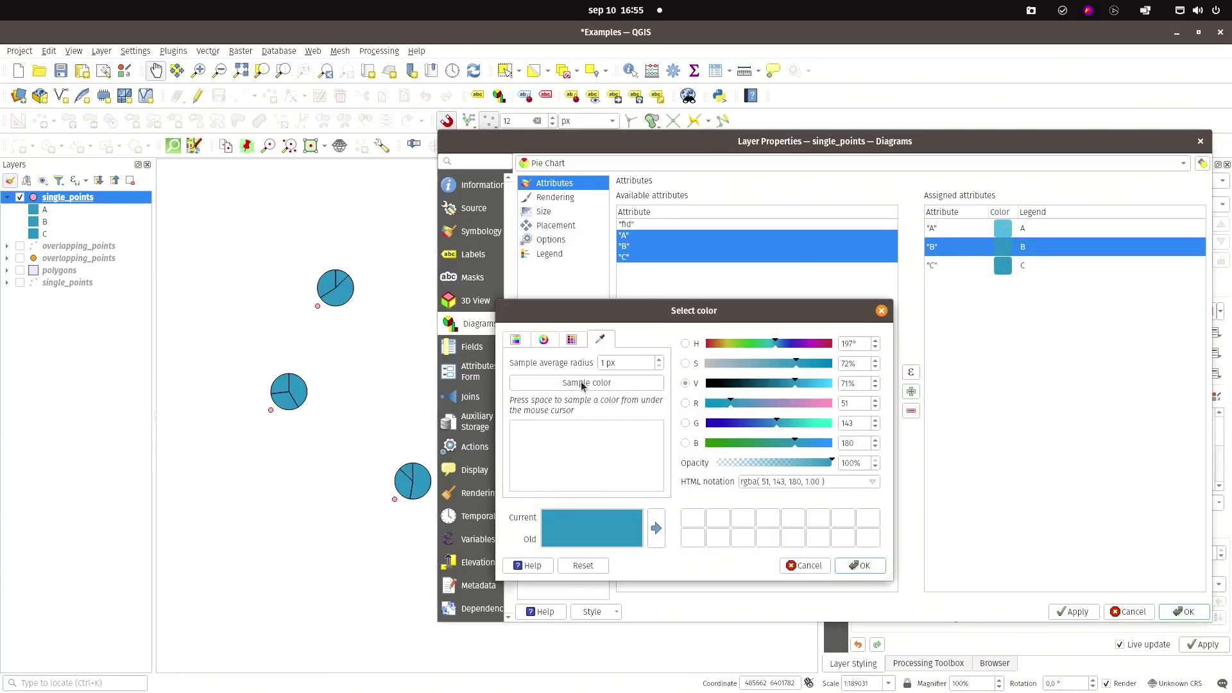
pyautogui.click(583, 383)
pyautogui.click(1002, 222)
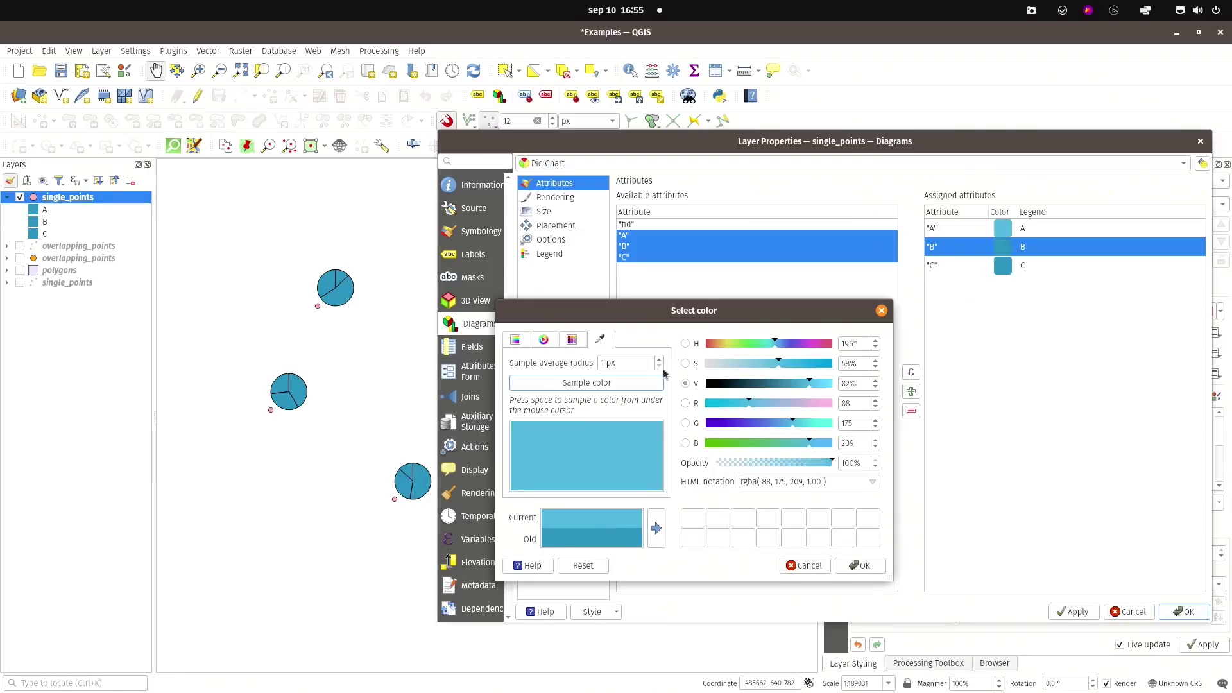
pyautogui.moveTo(775, 348); pyautogui.dragTo(786, 352)
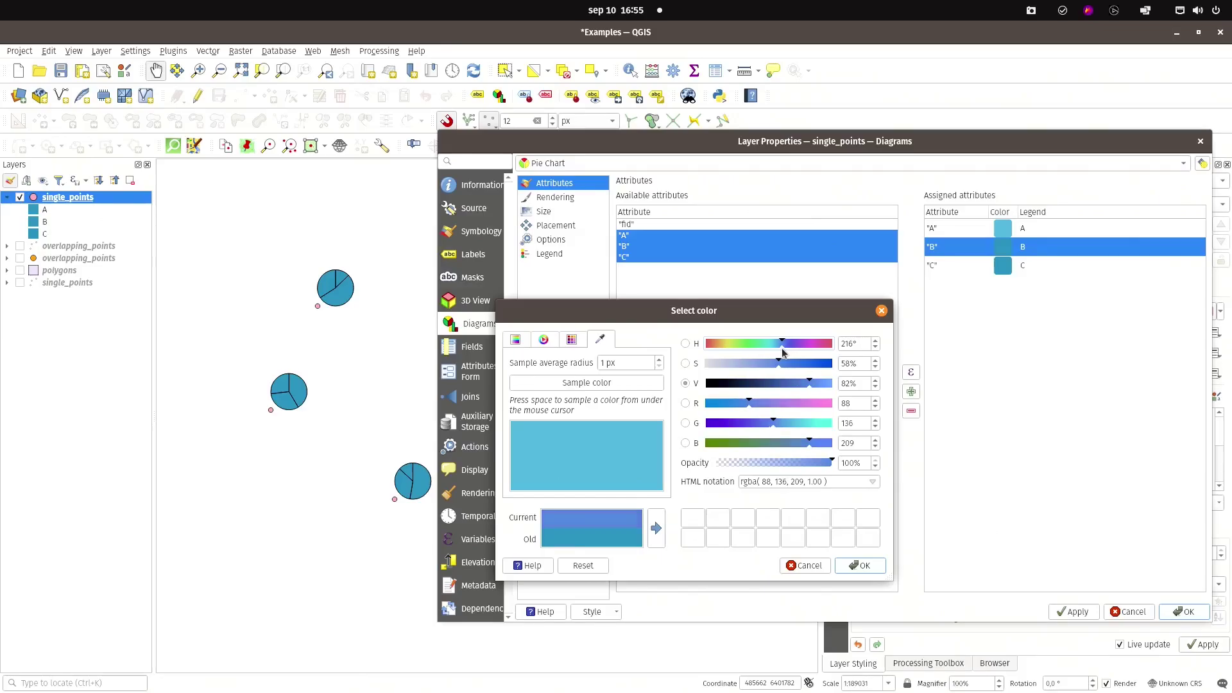
pyautogui.click(862, 567)
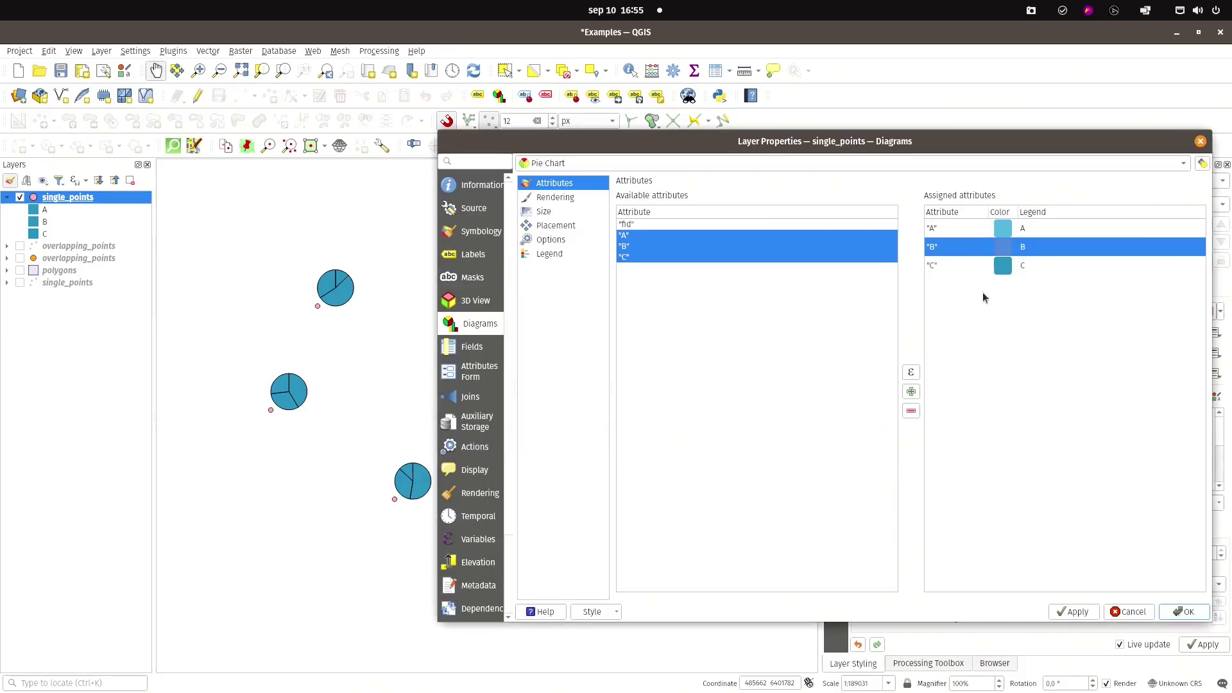
# Step: Give attribute C the colour sampled from A, shift its hue towards turquoise, and apply the new slice colours
pyautogui.doubleClick(1002, 265)
pyautogui.click(539, 384)
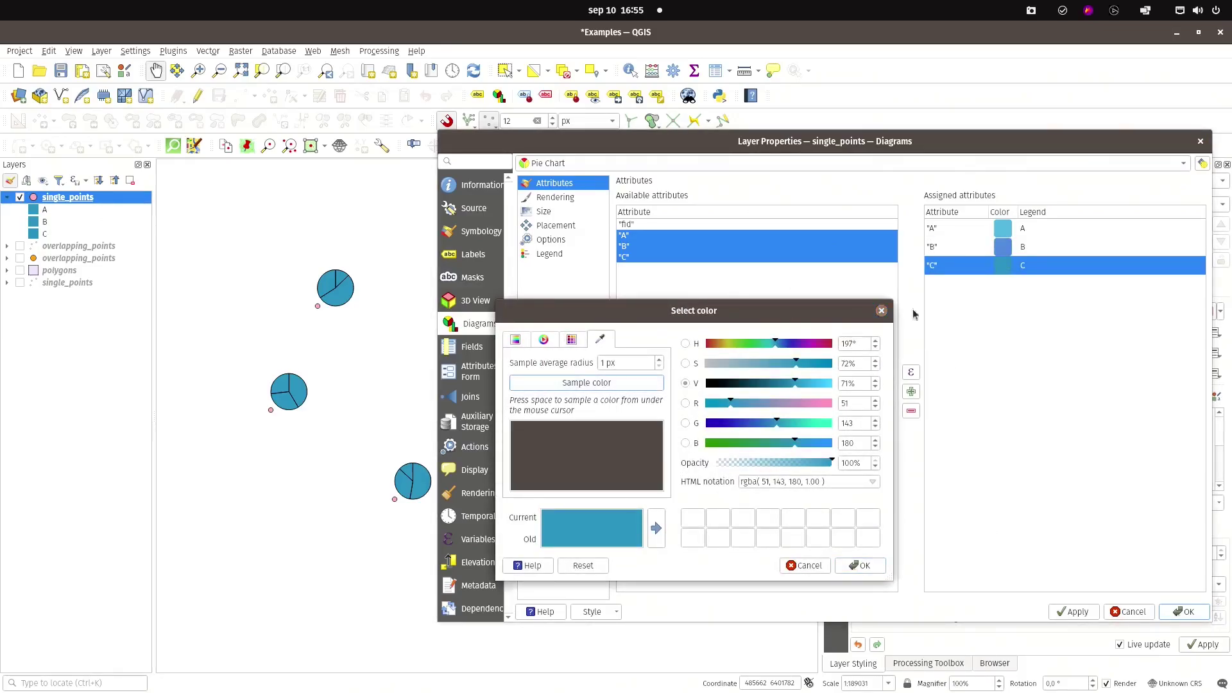
pyautogui.click(1004, 229)
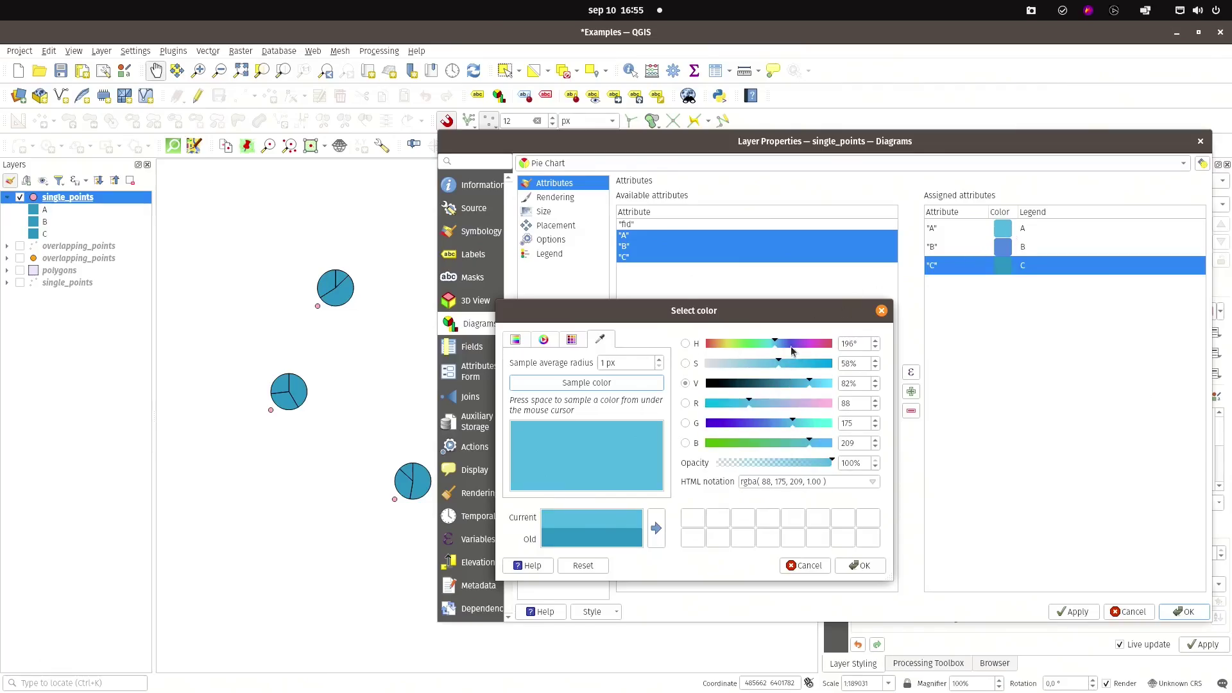
pyautogui.moveTo(777, 351)
pyautogui.mouseDown()
pyautogui.moveTo(763, 351)
pyautogui.moveTo(774, 352)
pyautogui.mouseUp()
pyautogui.click(863, 566)
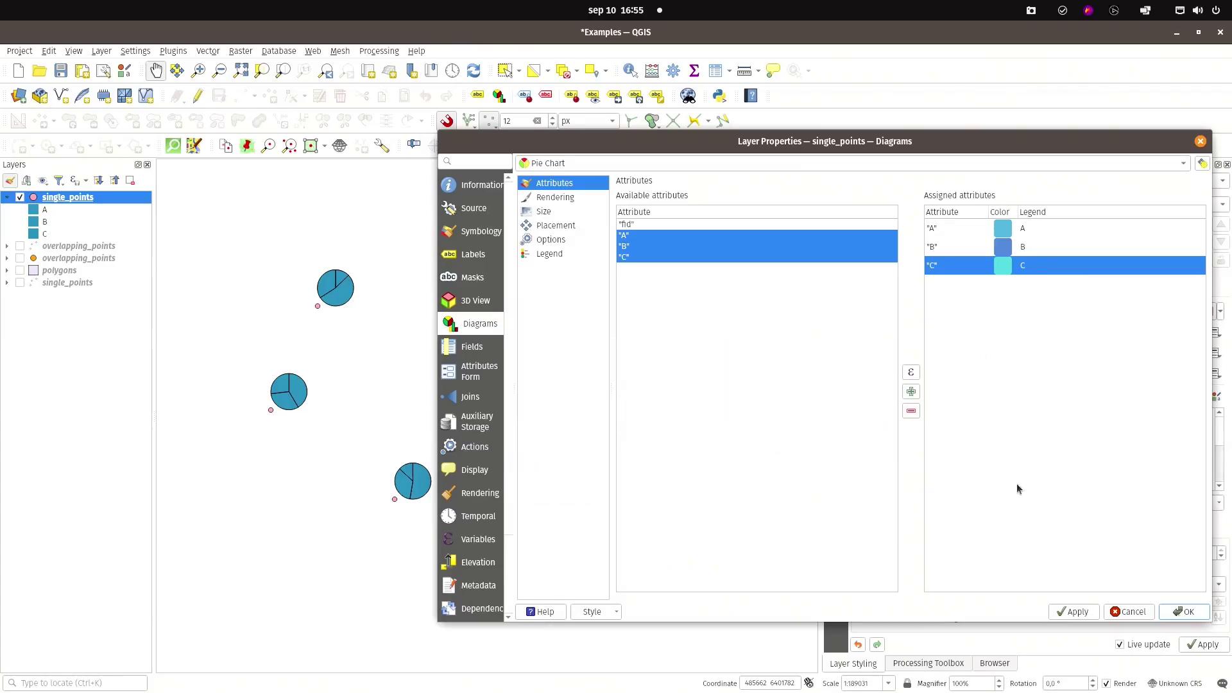
pyautogui.click(1074, 612)
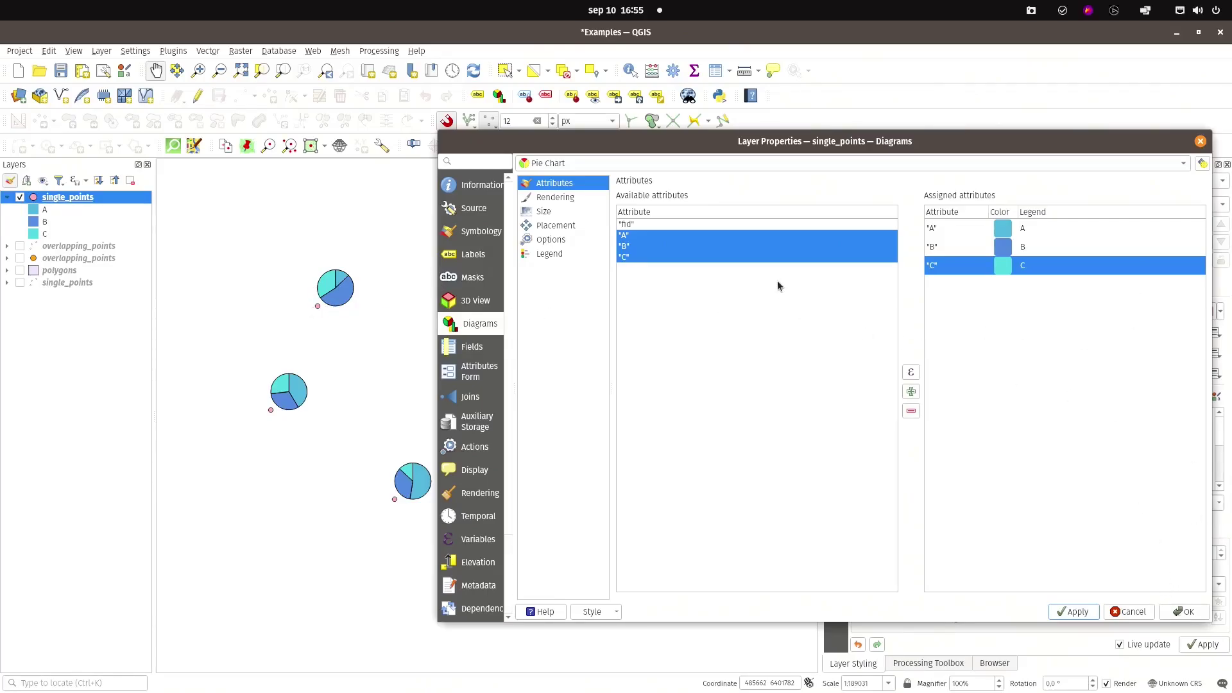
# Step: Try a diagram opacity of about 62.3 % in the rendering settings, apply it, and set the opacity back to 100 %
pyautogui.click(542, 200)
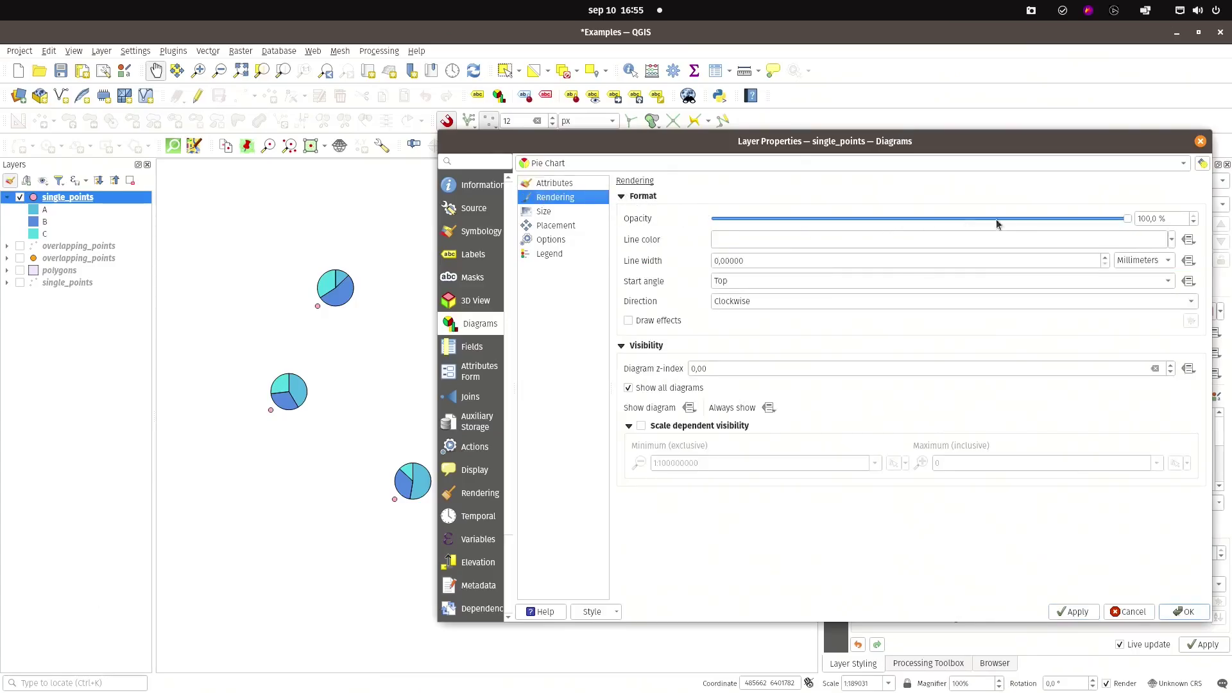
pyautogui.moveTo(1128, 220); pyautogui.dragTo(973, 219)
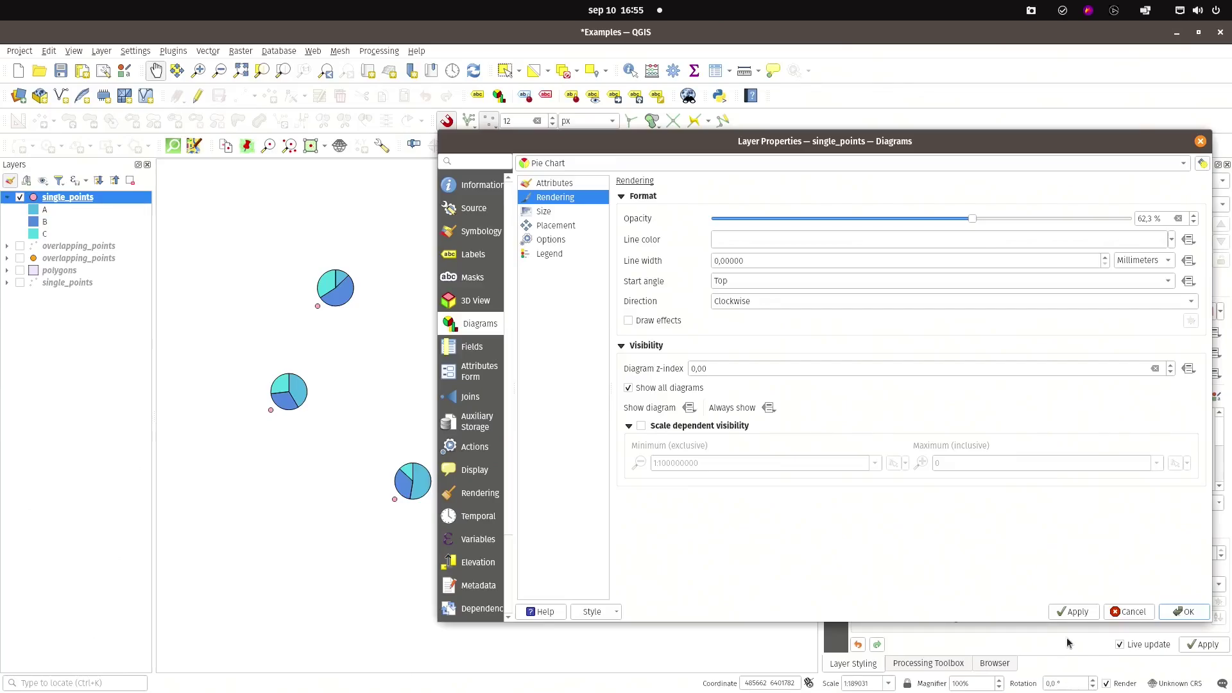
pyautogui.click(1073, 613)
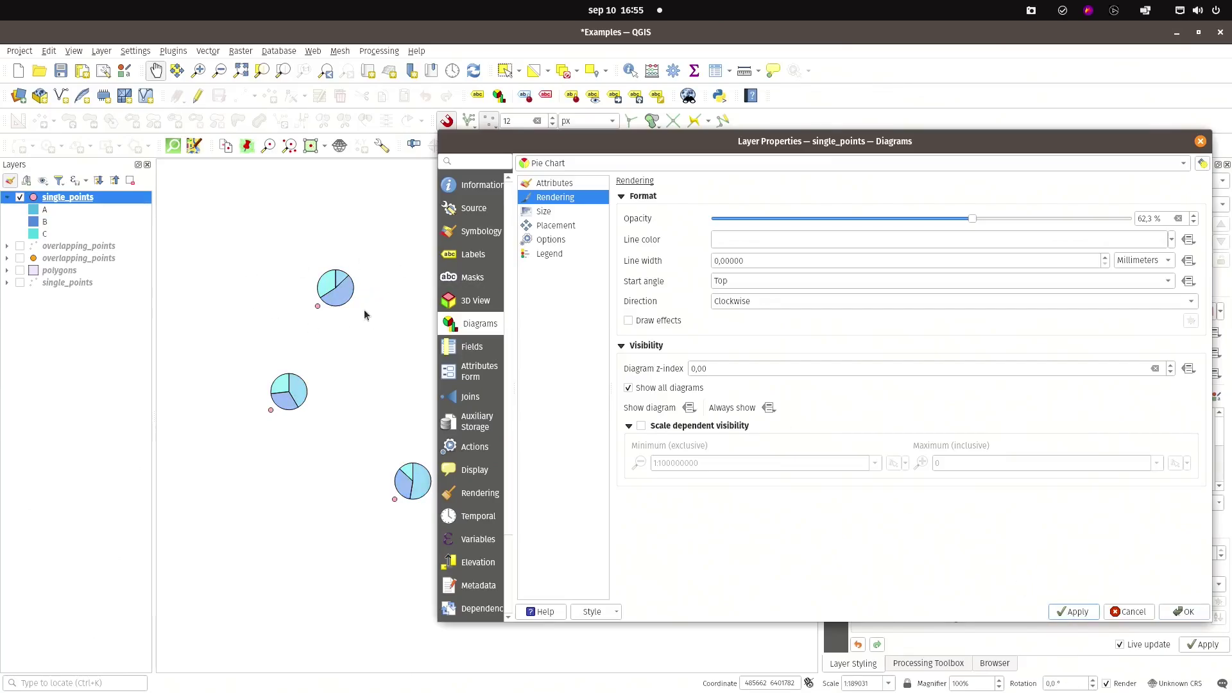
pyautogui.moveTo(972, 219); pyautogui.dragTo(1147, 222)
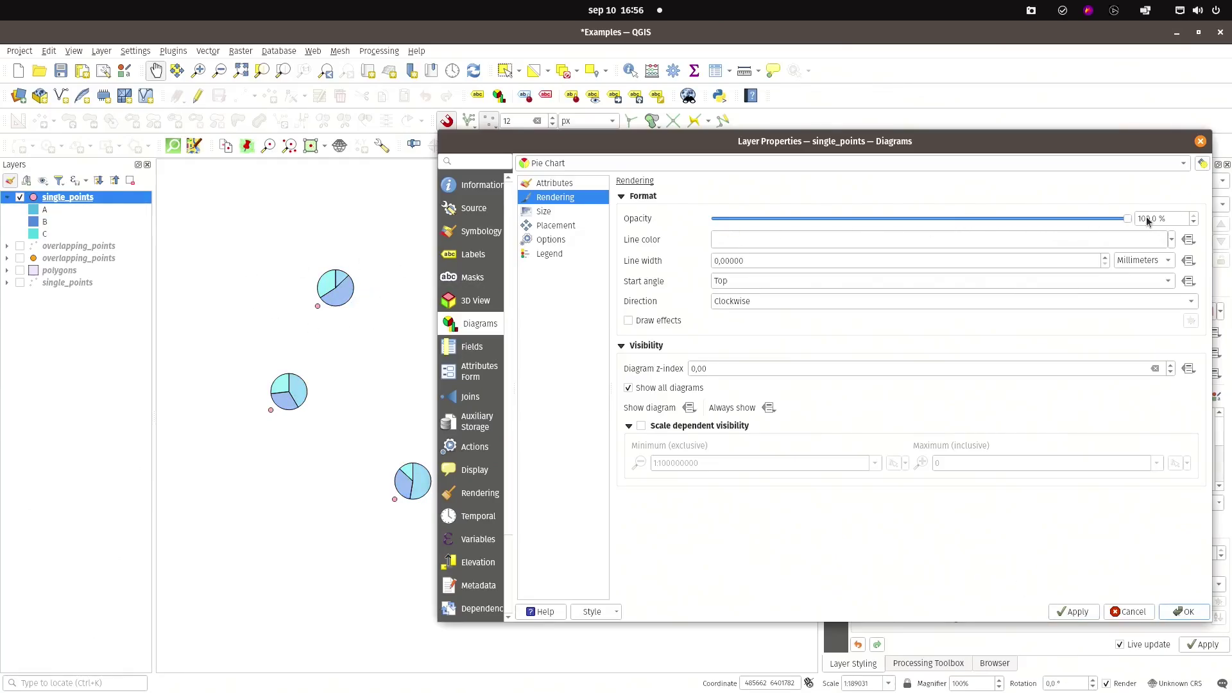
# Step: Check the line colour choices, try a line width of 0.2 mm, and restore the width to 0, applying each width
pyautogui.click(1171, 239)
pyautogui.click(1171, 239)
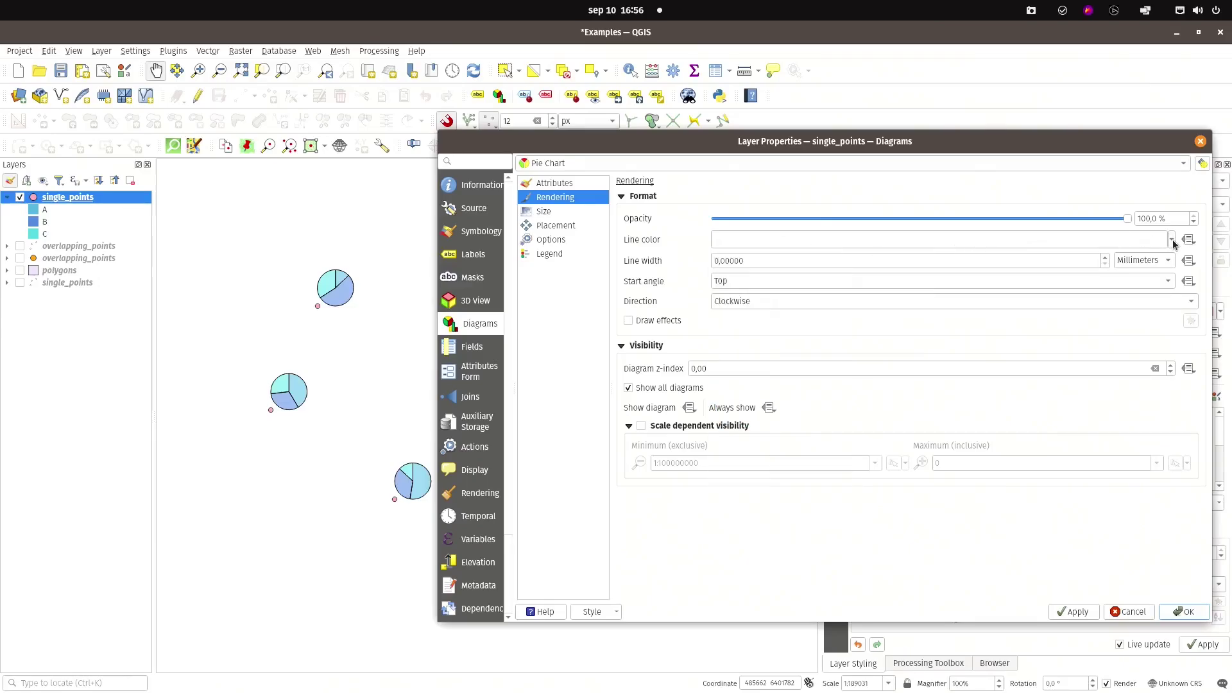
pyautogui.click(1104, 256)
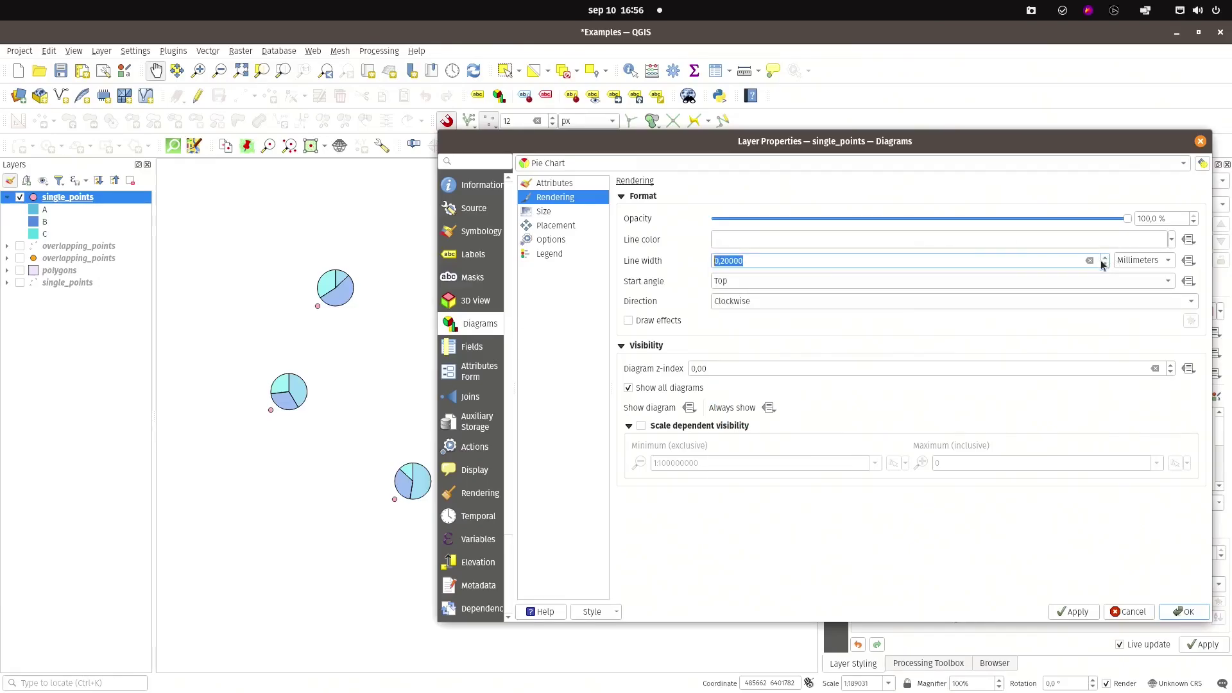
pyautogui.click(1083, 609)
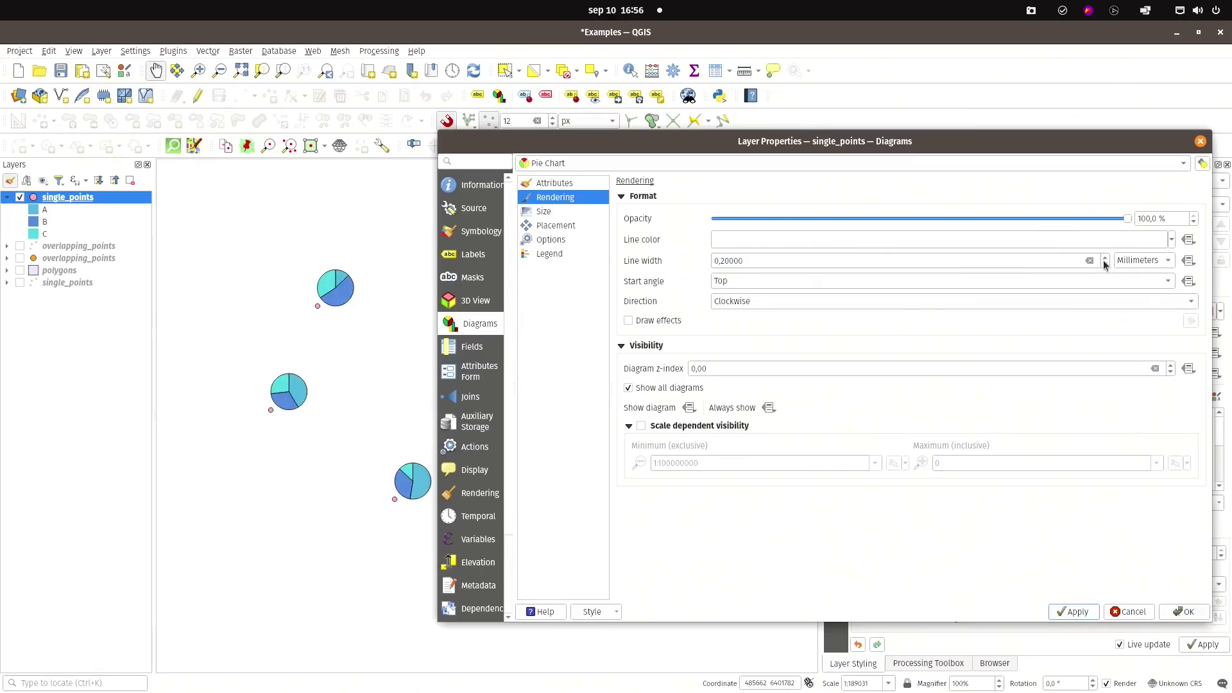
pyautogui.click(1104, 263)
pyautogui.click(1078, 613)
# Step: Look through the start angle and direction choices, keeping Top and Clockwise
pyautogui.click(789, 282)
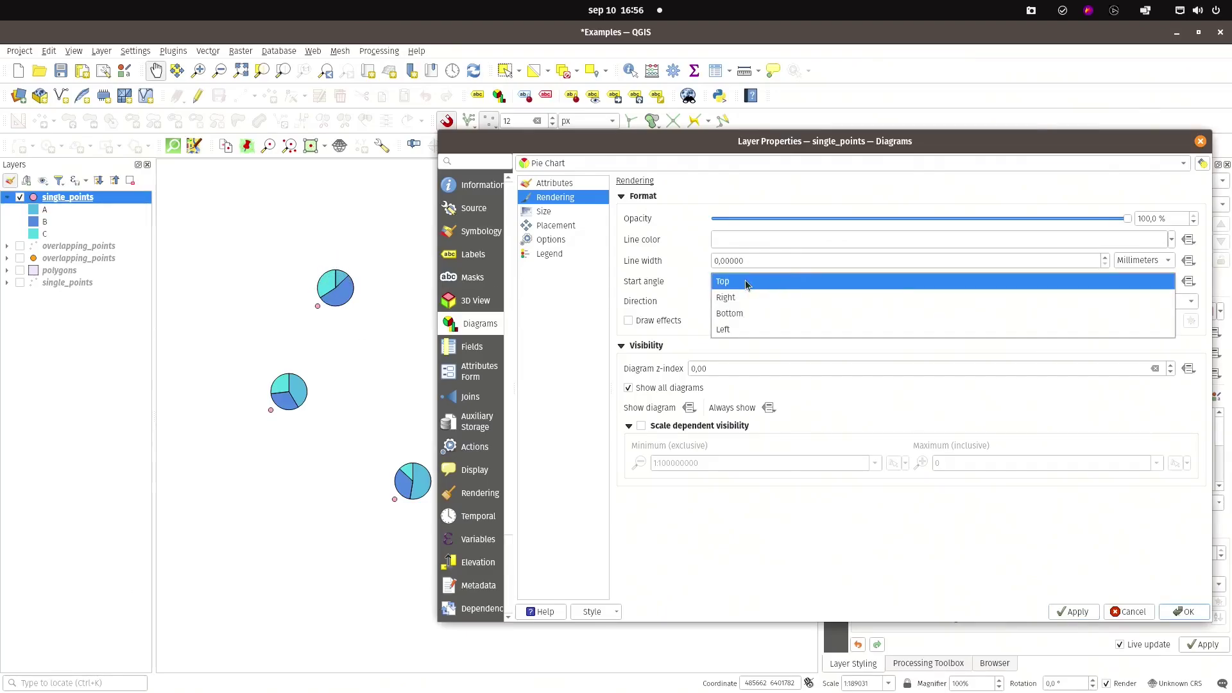
pyautogui.click(640, 281)
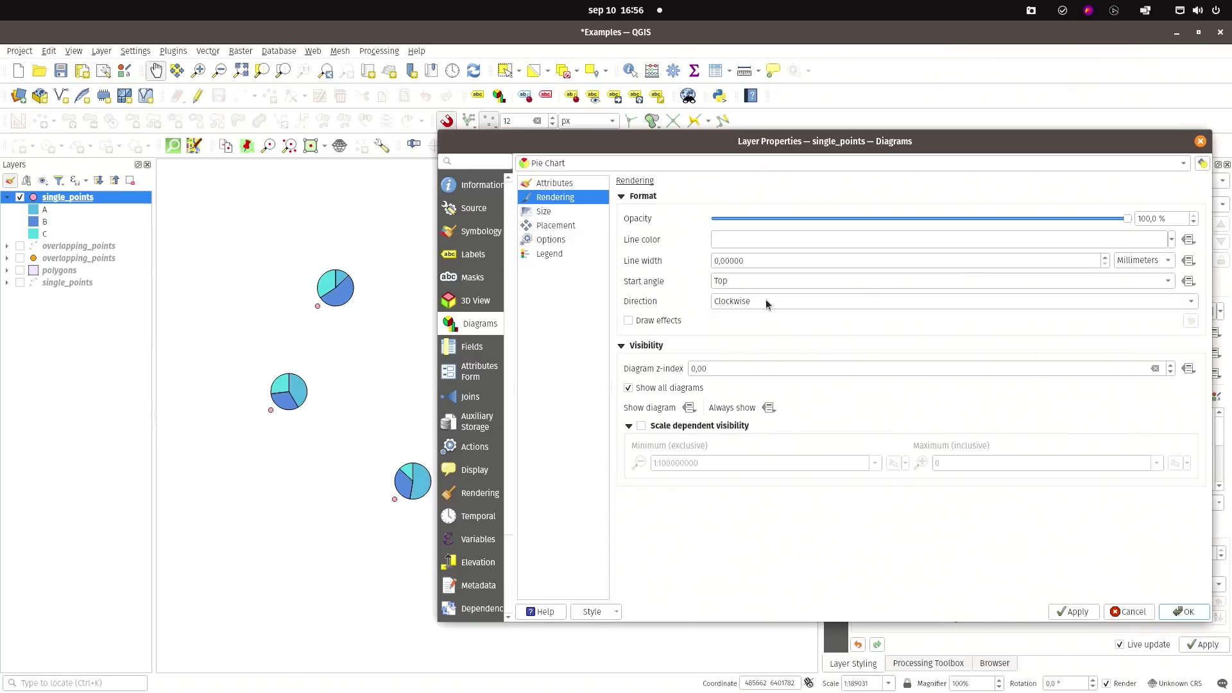
pyautogui.click(764, 299)
pyautogui.click(748, 333)
# Step: Enable draw effects with a drop shadow at about 50.7 % opacity and apply it to the pie charts
pyautogui.click(1190, 321)
pyautogui.click(795, 314)
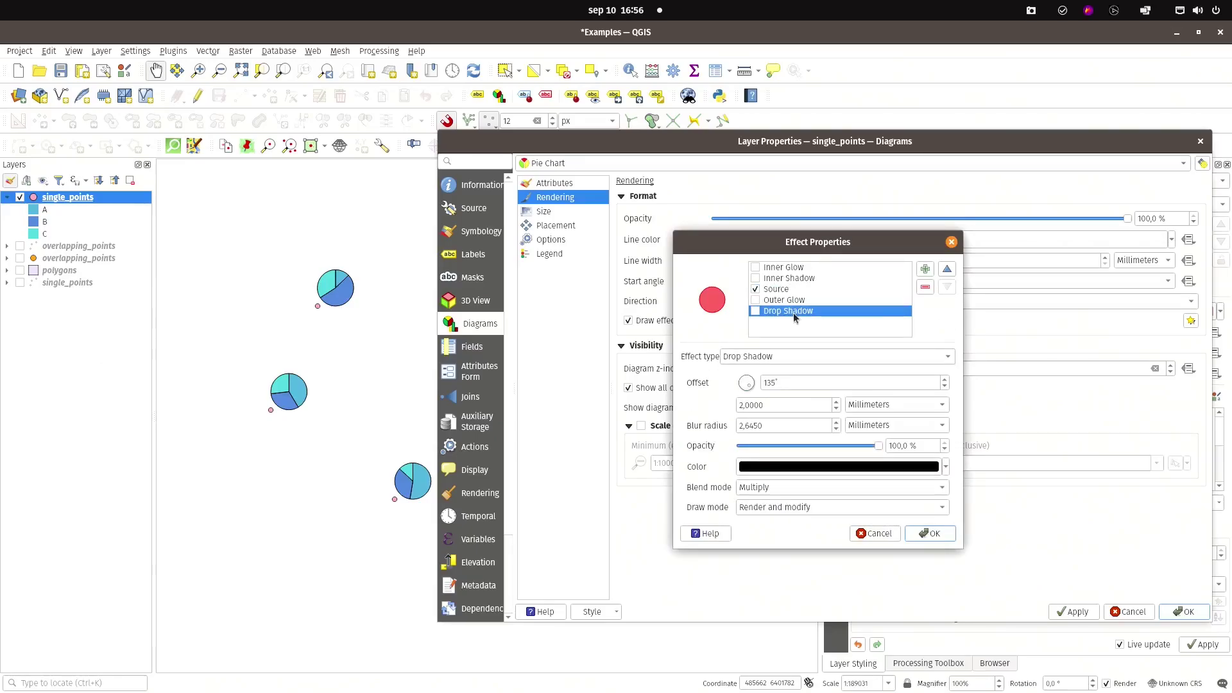
pyautogui.click(755, 311)
pyautogui.moveTo(878, 446); pyautogui.dragTo(811, 450)
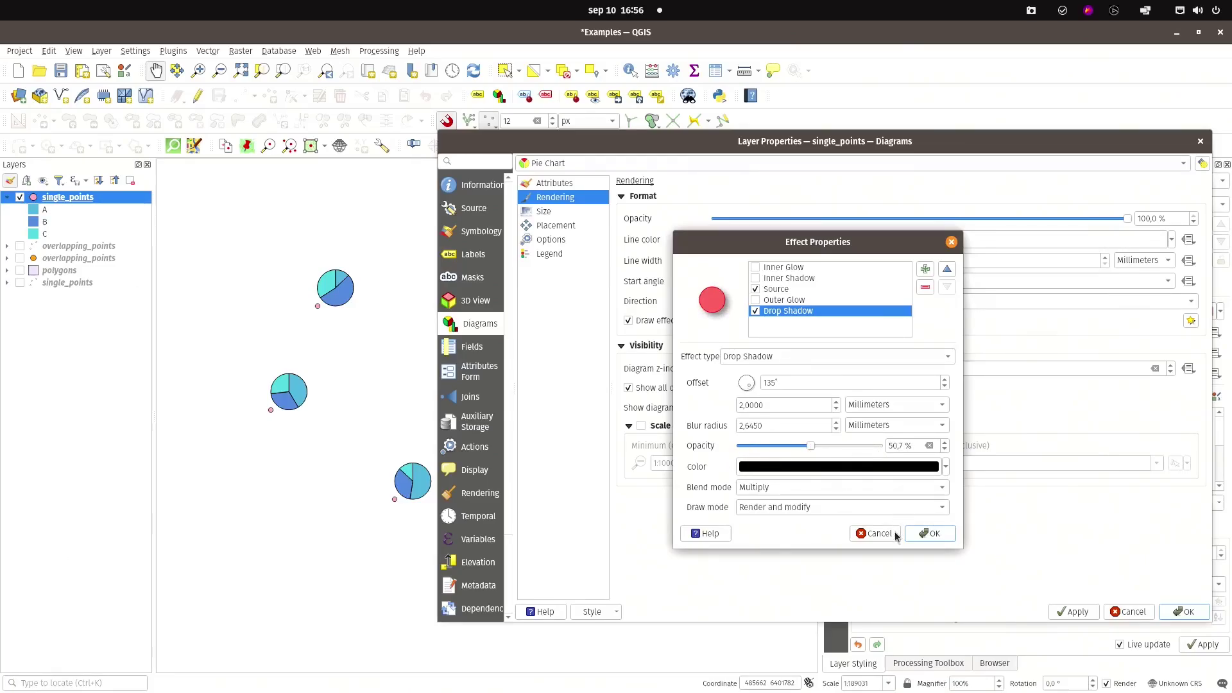
pyautogui.click(932, 533)
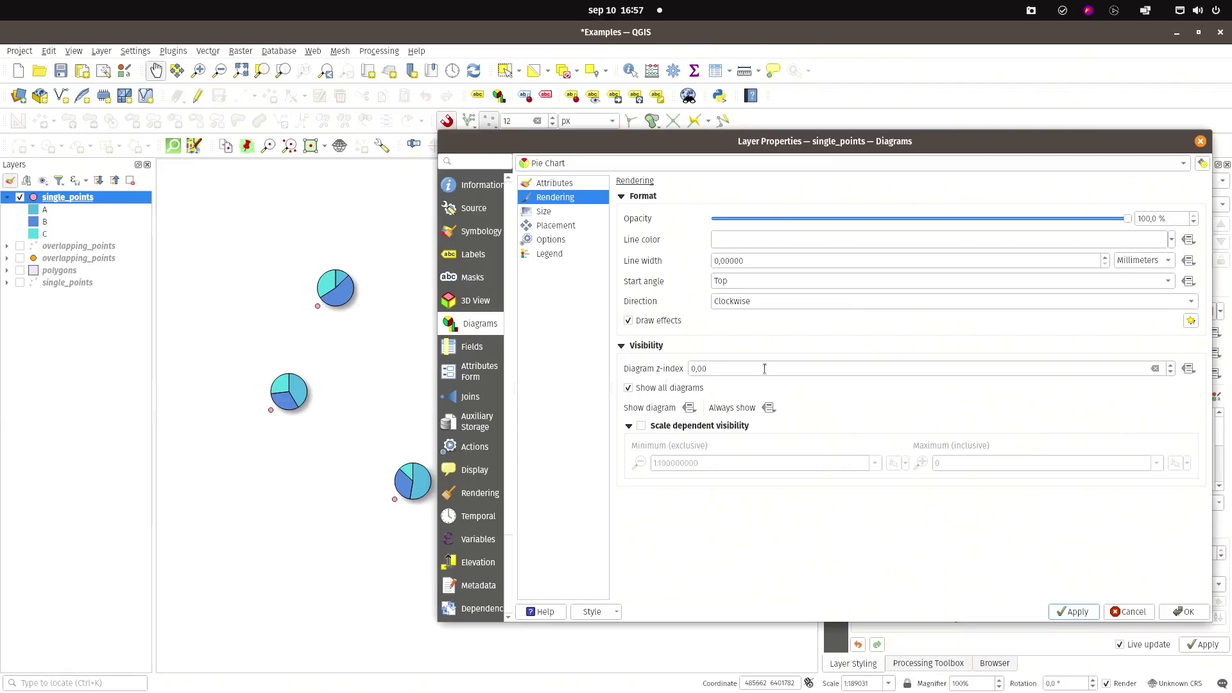
# Step: Turn off showing all diagrams and move the properties dialog aside to uncover more of the map
pyautogui.click(627, 388)
pyautogui.moveTo(663, 137); pyautogui.dragTo(780, 150)
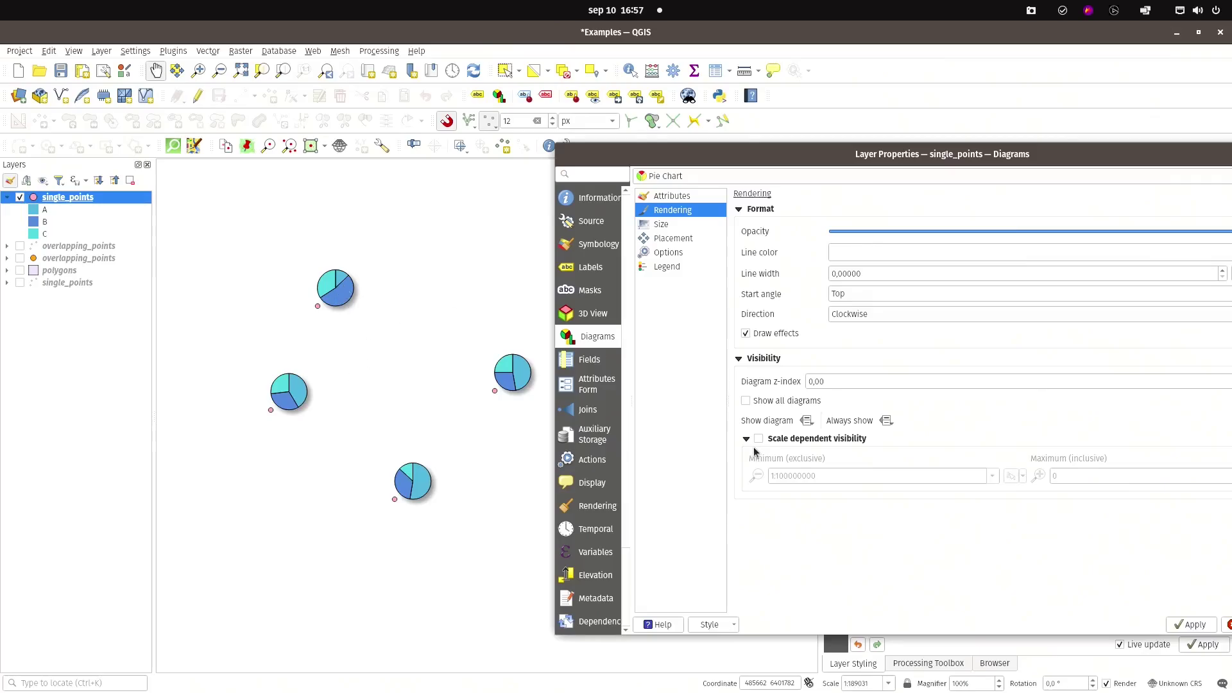
# Step: Turn showing all diagrams back on and check the data-defined override choices for the diagram z-index
pyautogui.click(745, 401)
pyautogui.moveTo(775, 154); pyautogui.dragTo(623, 147)
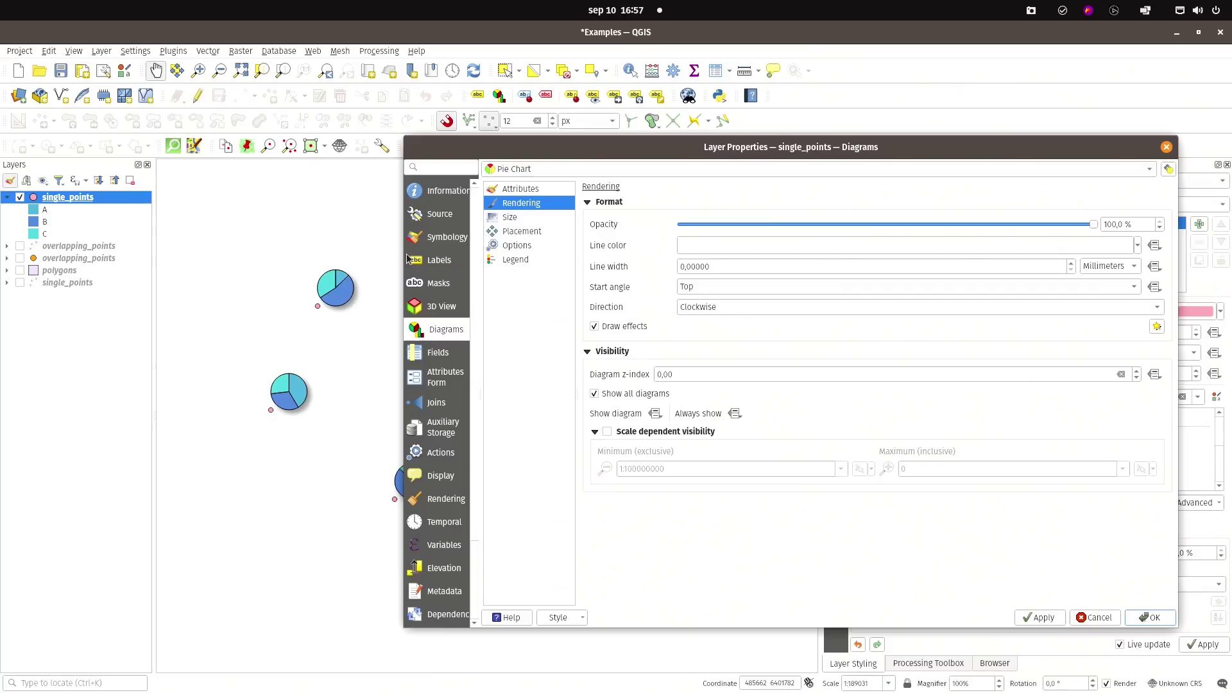
pyautogui.moveTo(404, 259); pyautogui.dragTo(518, 259)
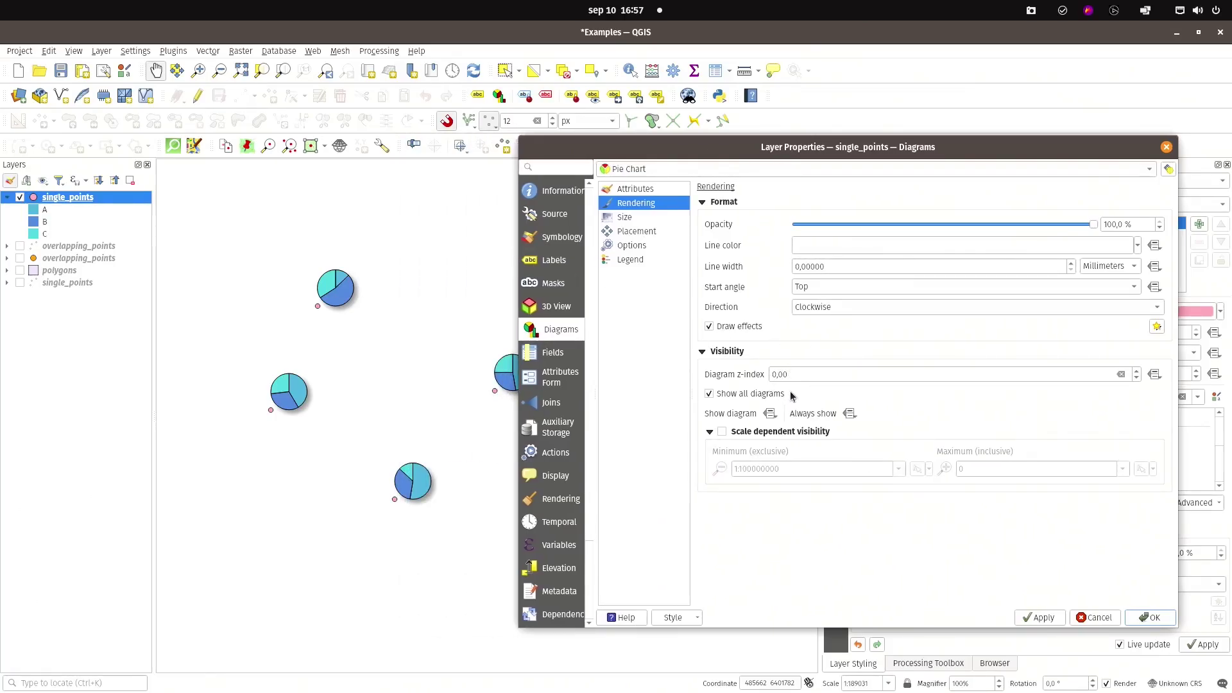
pyautogui.click(1154, 375)
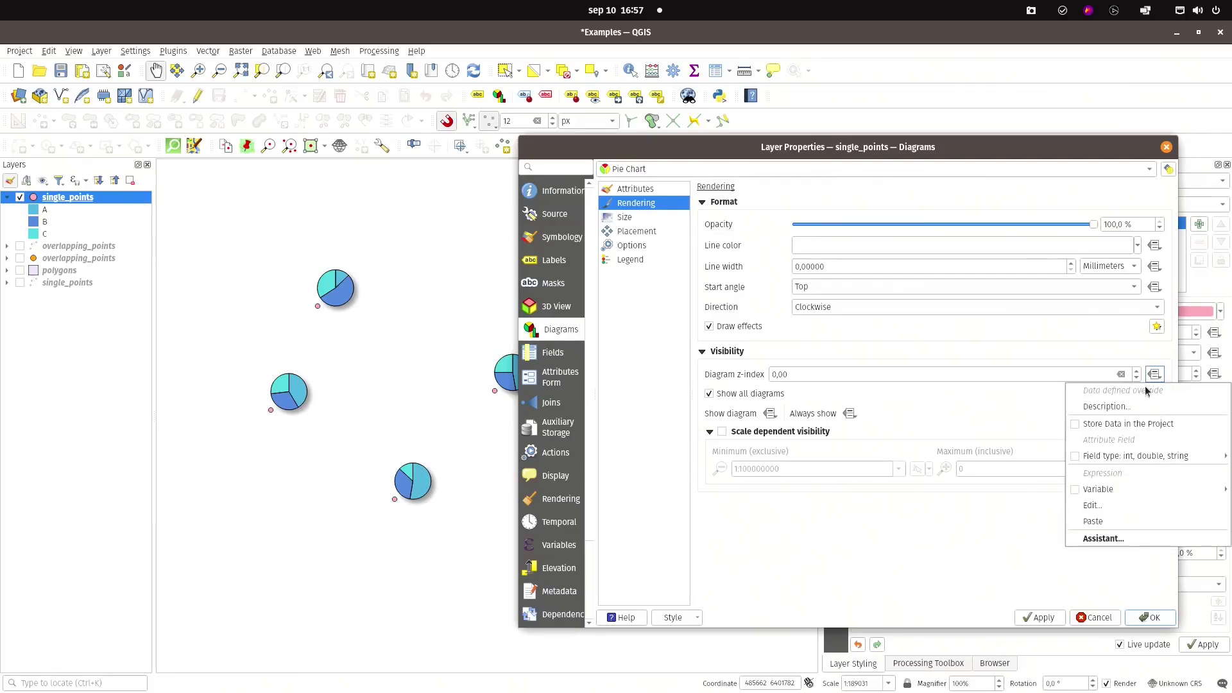
pyautogui.click(984, 538)
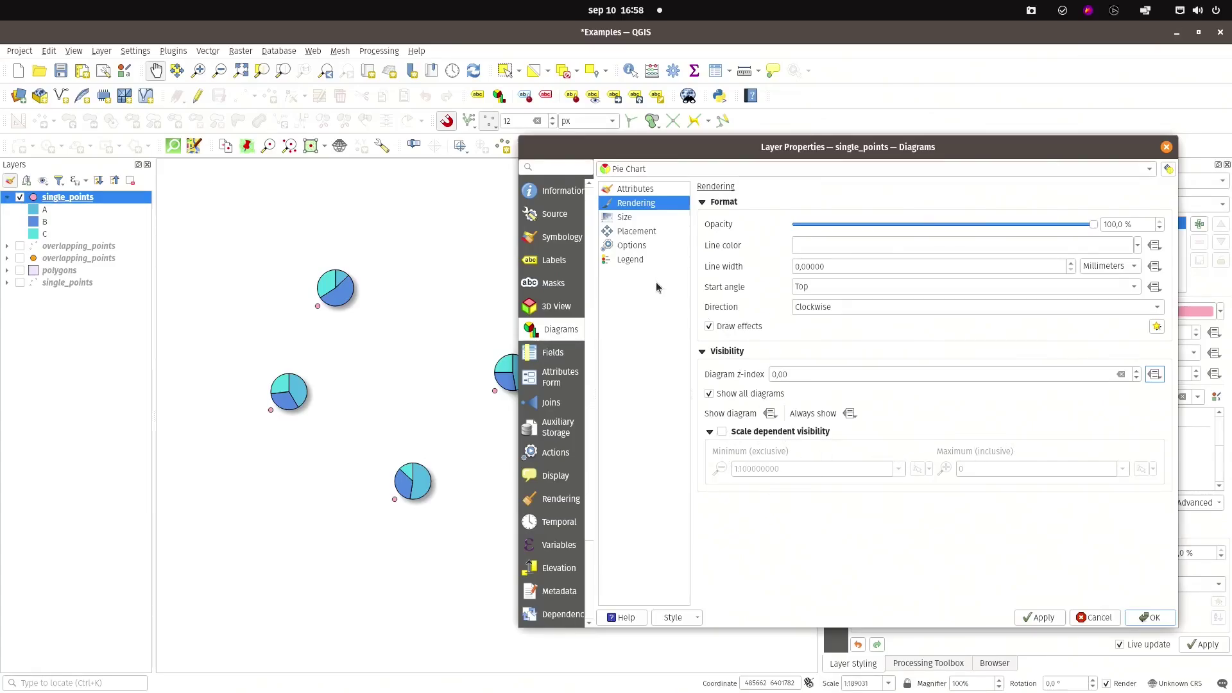
# Step: Set the pie charts' fixed size to 30 mm and apply it to the map
pyautogui.click(637, 216)
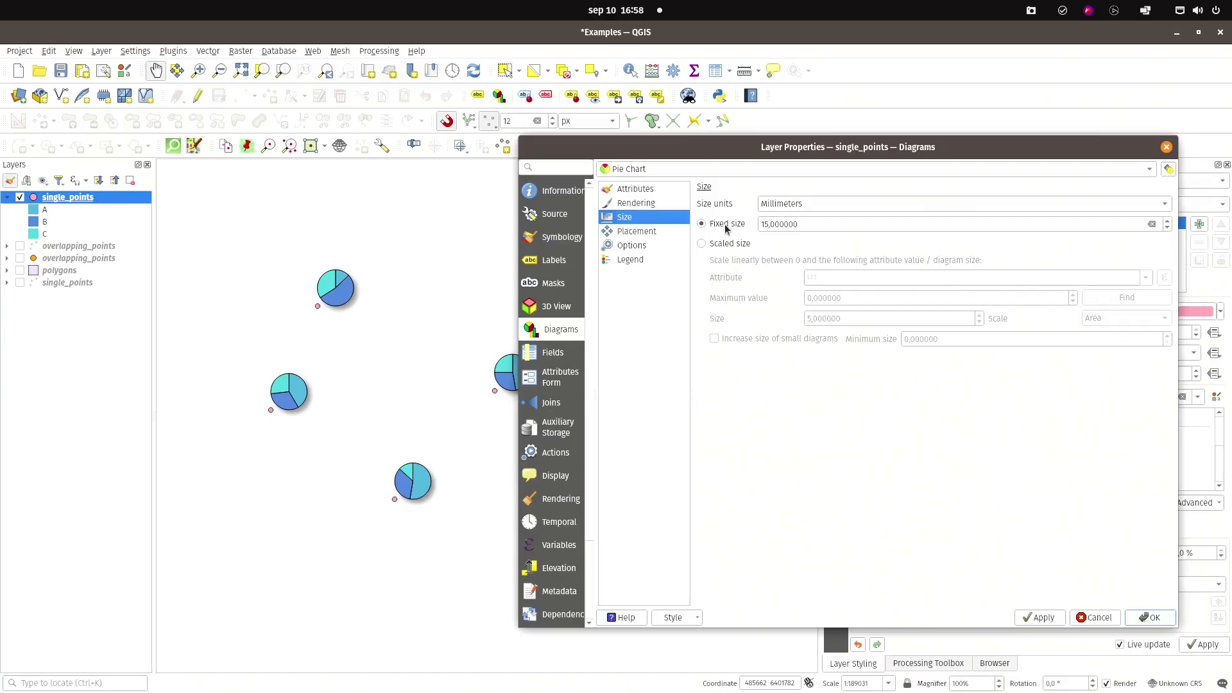
pyautogui.click(767, 223)
pyautogui.moveTo(766, 224); pyautogui.dragTo(758, 221)
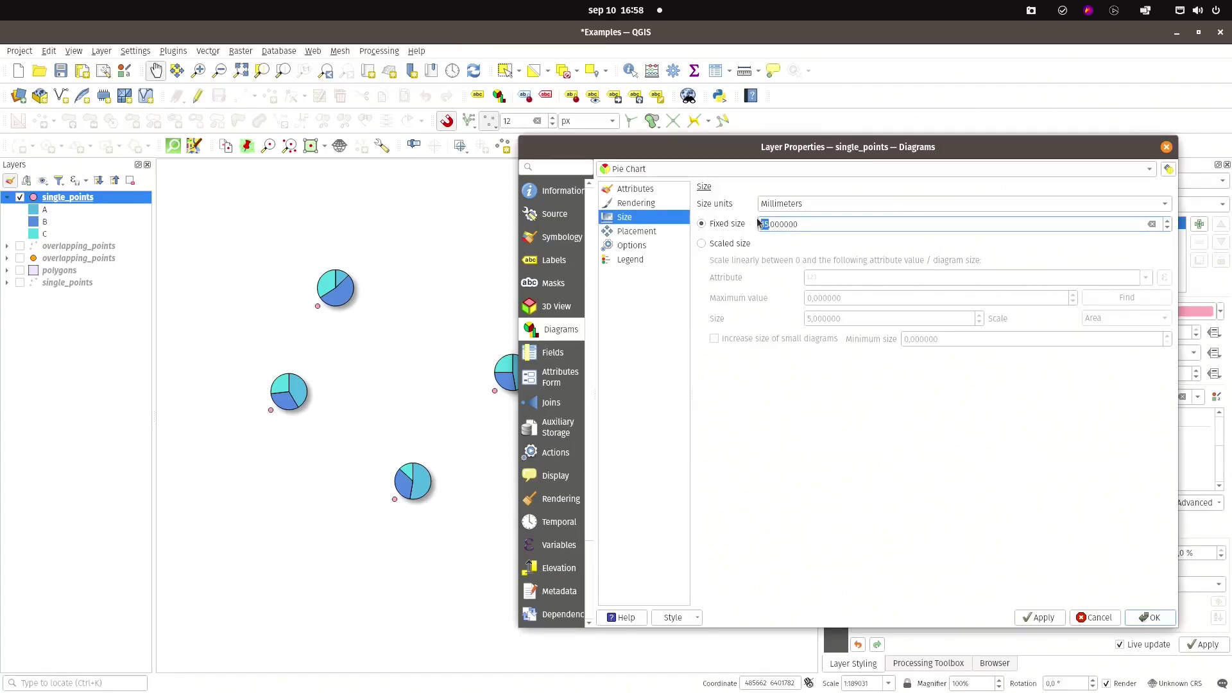
pyautogui.write('30')
pyautogui.click(1055, 621)
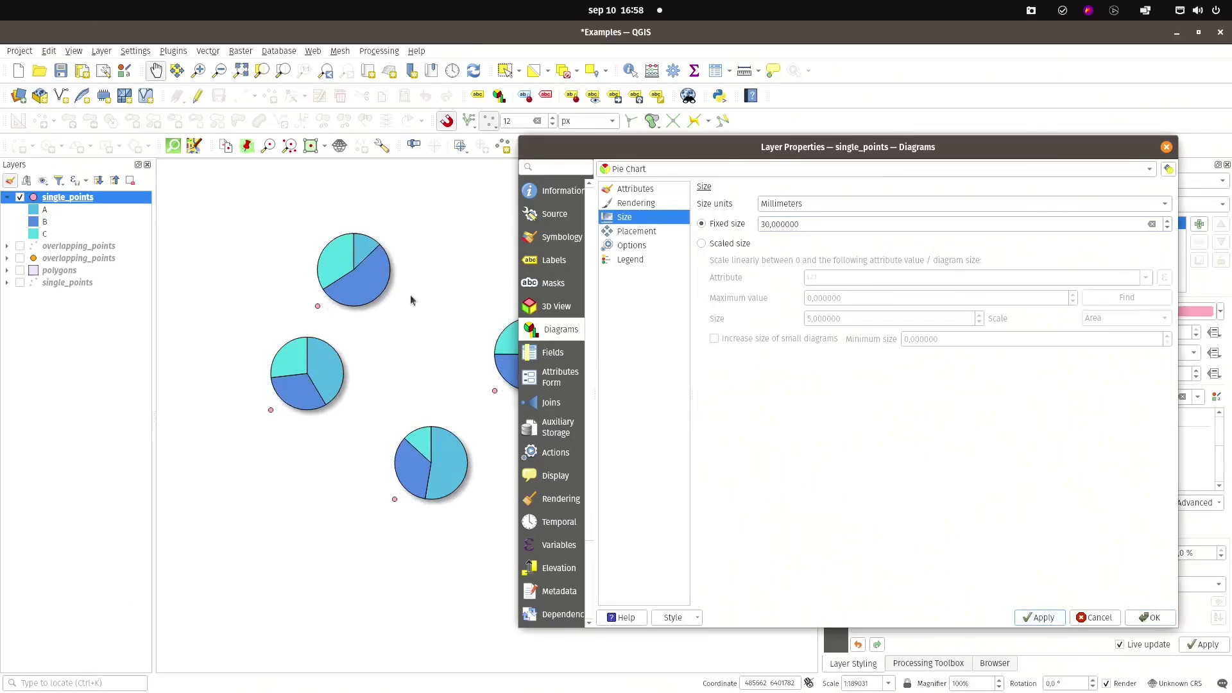
# Step: Switch the diagrams to scaled size and build the expression "A" + "B" + "C" as the scaling attribute
pyautogui.moveTo(704, 147); pyautogui.dragTo(757, 145)
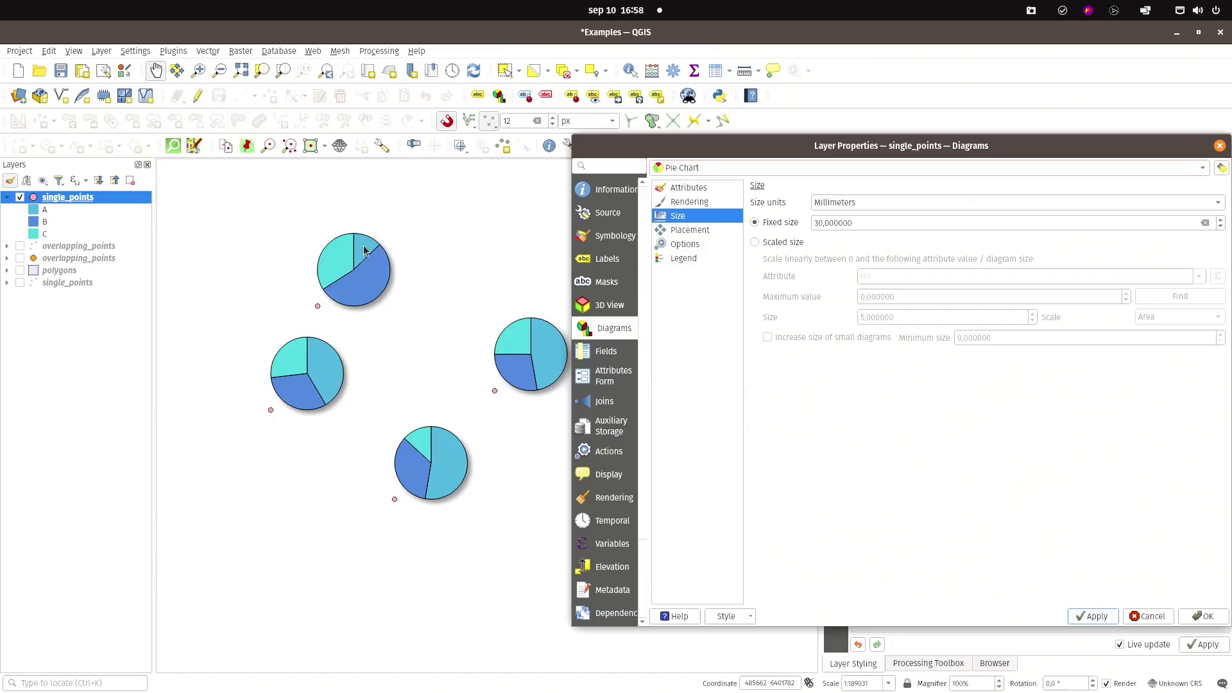
pyautogui.click(753, 242)
pyautogui.click(1198, 276)
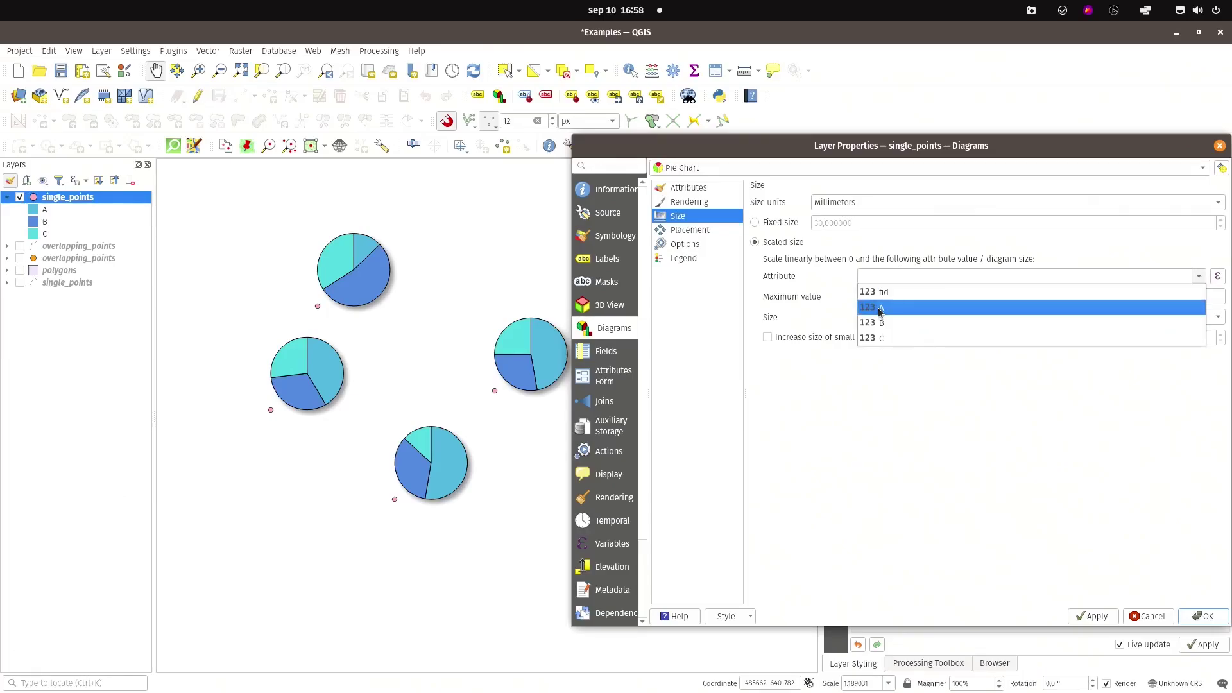
pyautogui.click(1217, 281)
pyautogui.click(1216, 277)
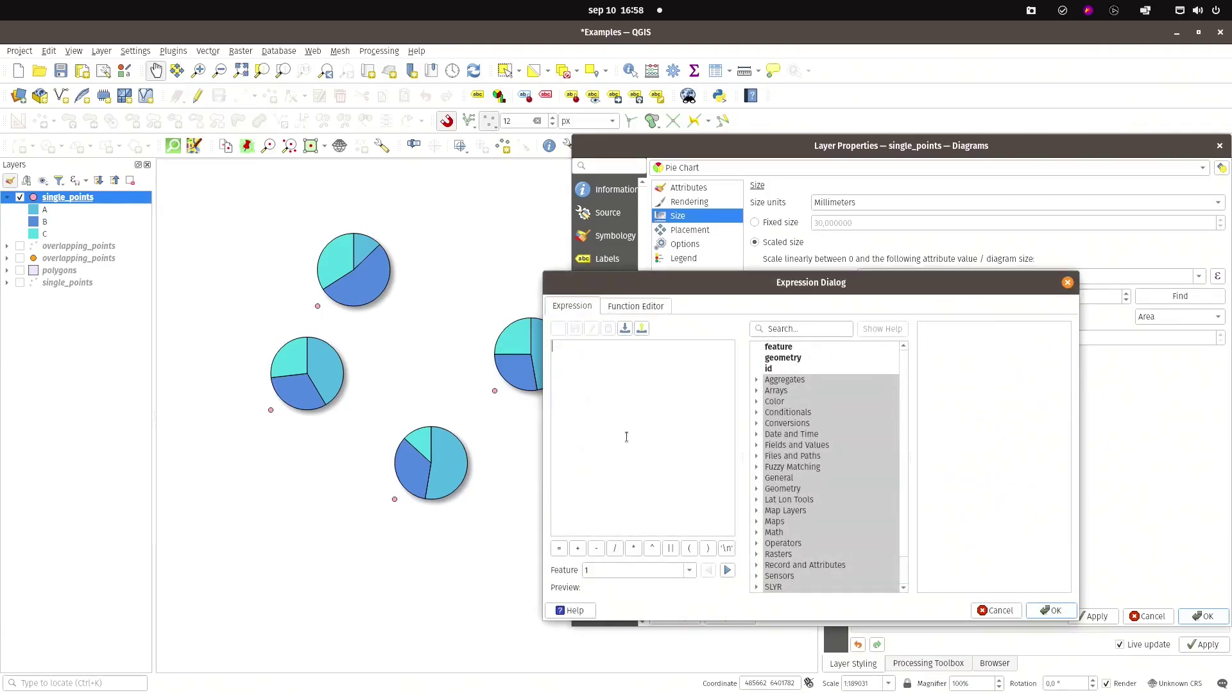
pyautogui.click(757, 445)
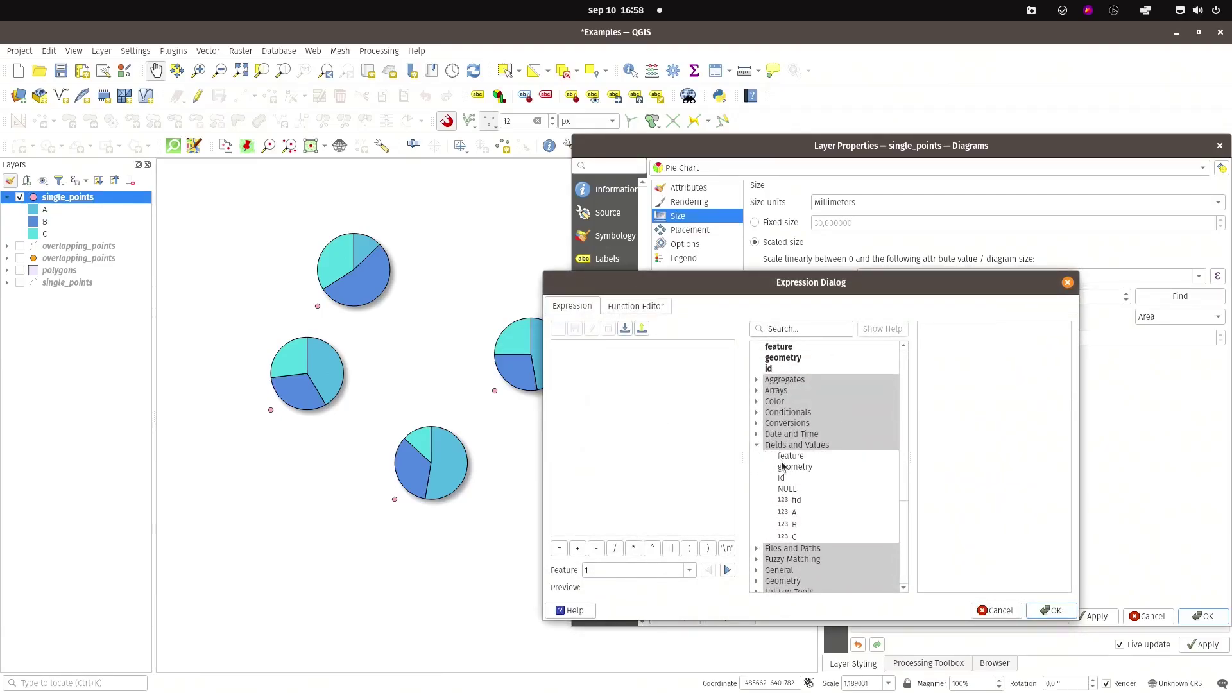
pyautogui.doubleClick(794, 513)
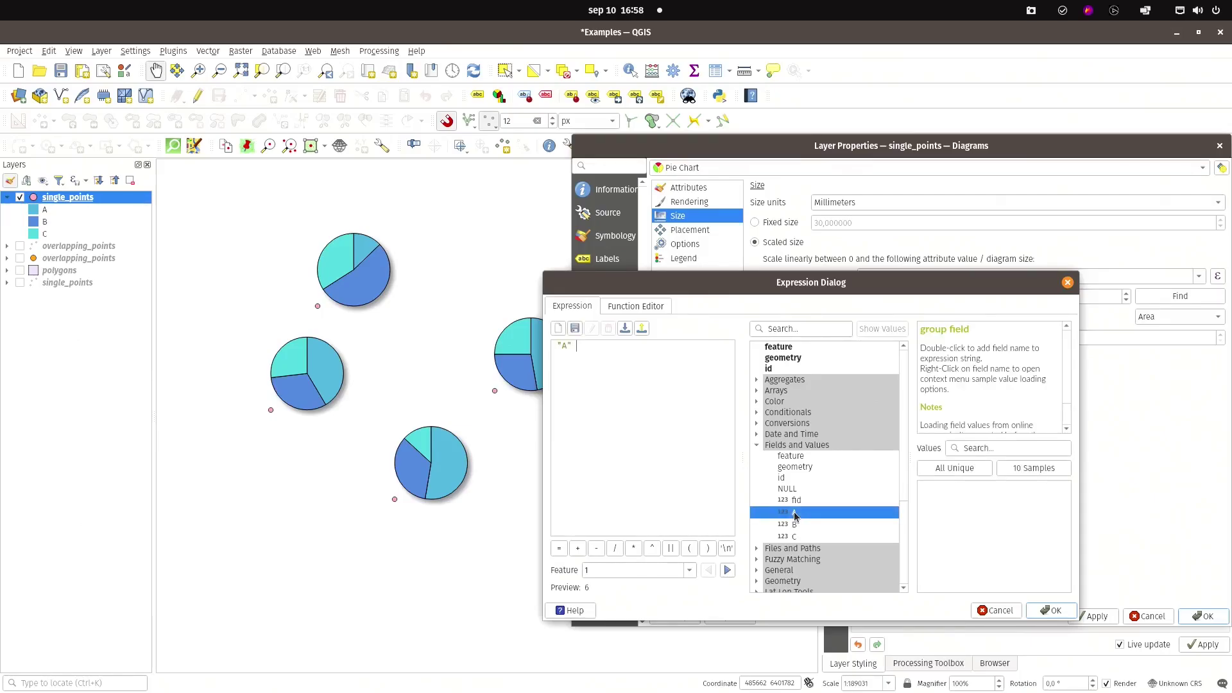
pyautogui.write('+')
pyautogui.doubleClick(795, 523)
pyautogui.write('+')
pyautogui.doubleClick(794, 537)
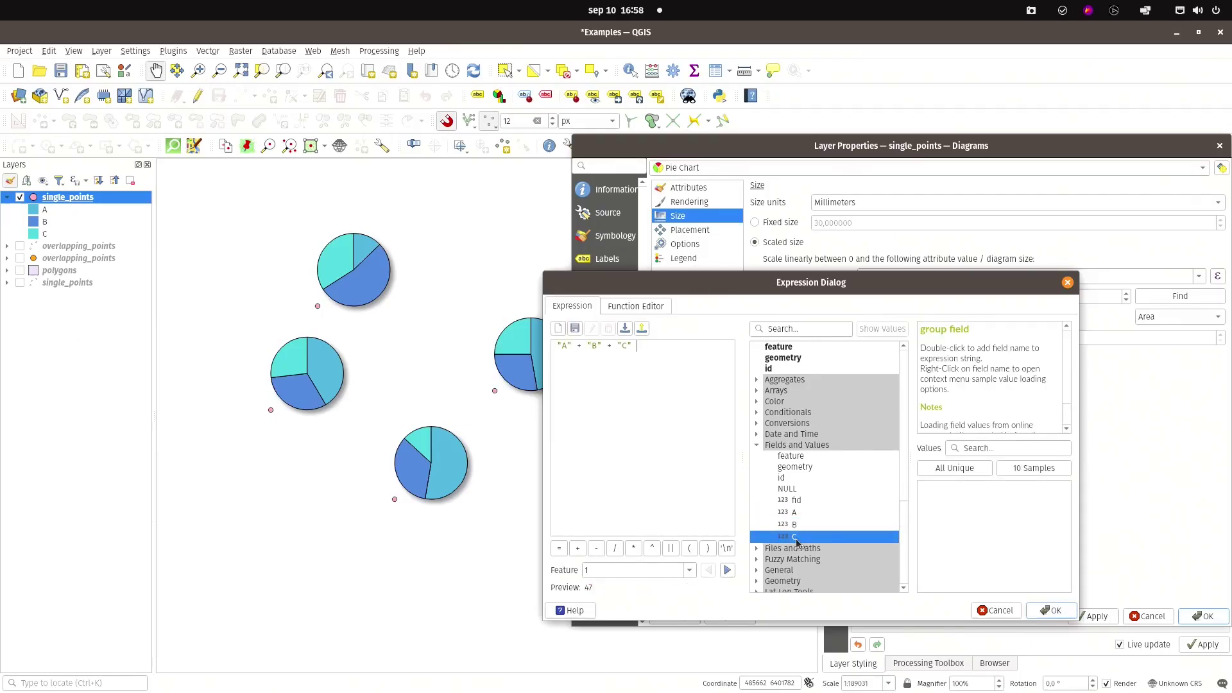
pyautogui.click(1059, 613)
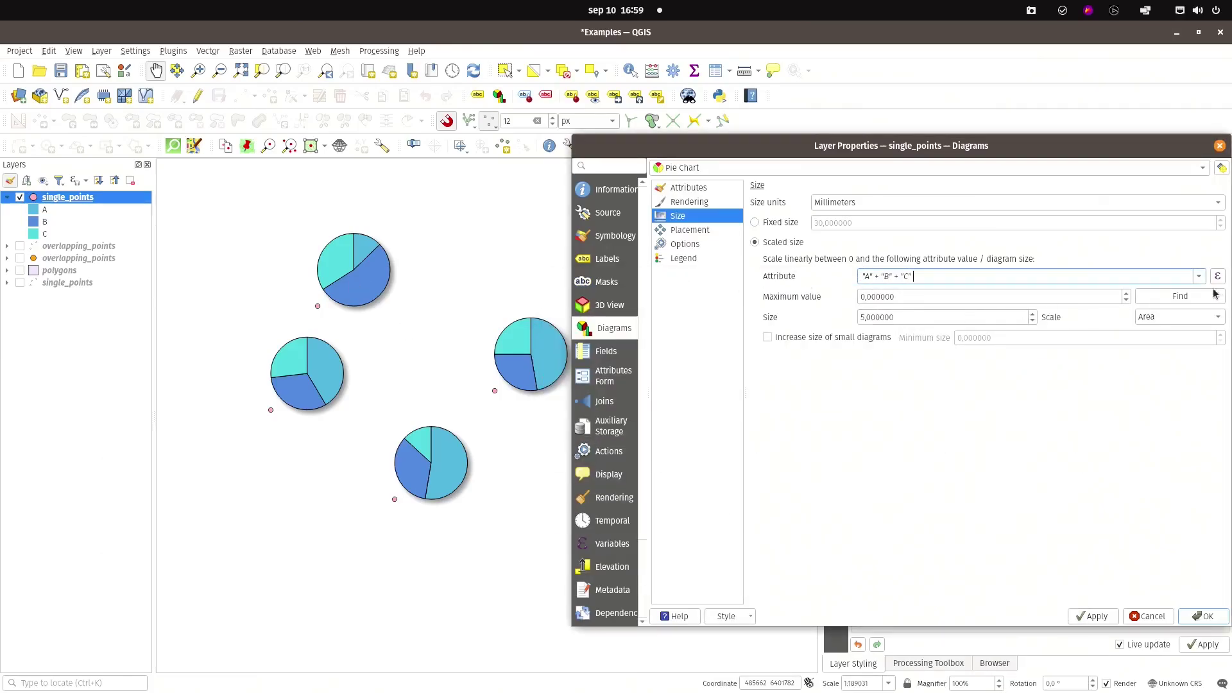
# Step: Find the maximum value of the scaling expression, set the scaled diagram size to 30 mm, and apply
pyautogui.click(1179, 296)
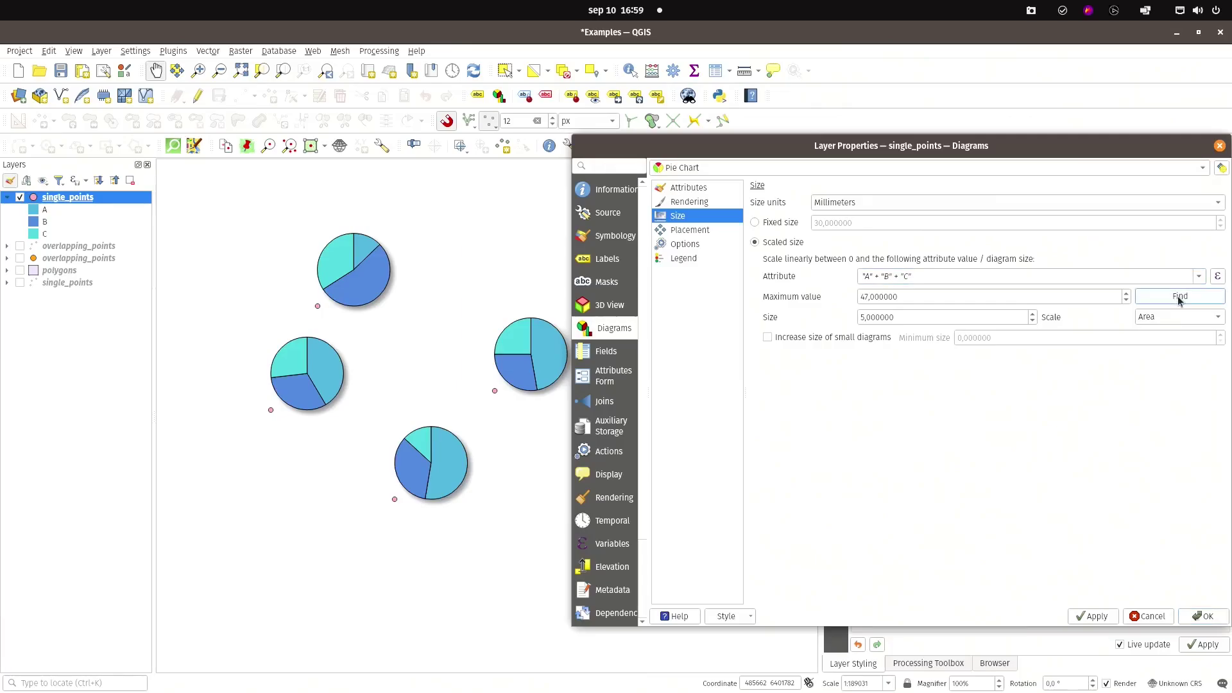
pyautogui.click(862, 297)
pyautogui.write('4')
pyautogui.moveTo(864, 317); pyautogui.dragTo(815, 318)
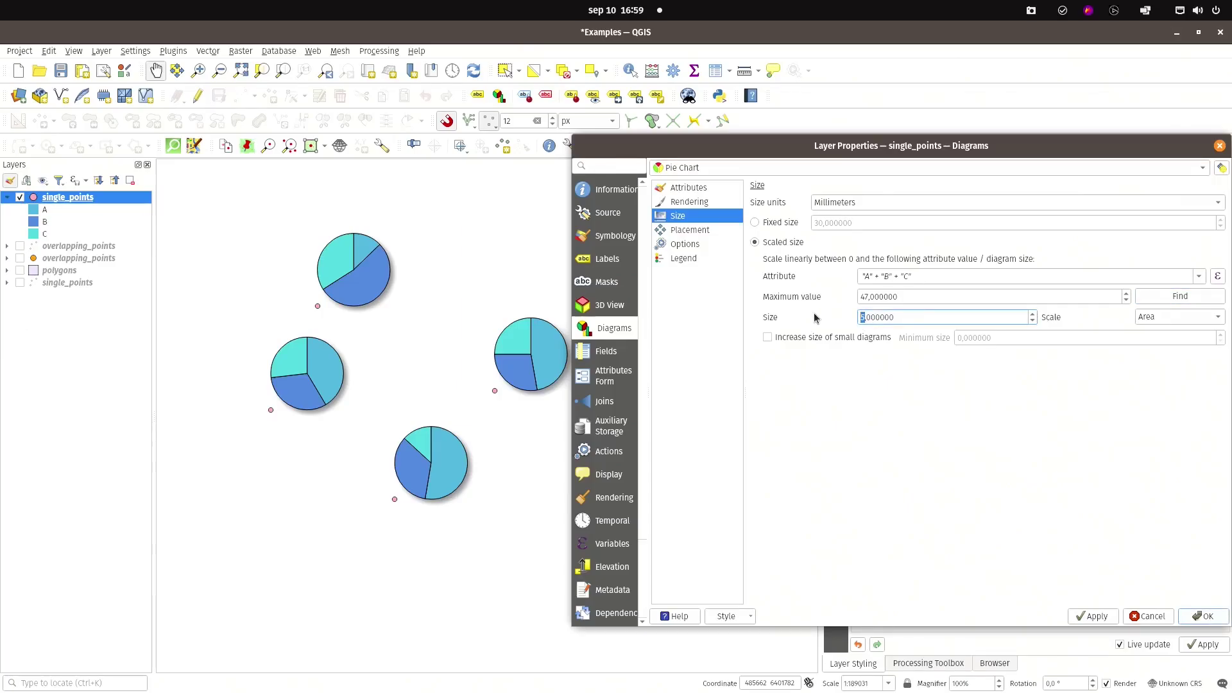
pyautogui.write('30')
pyautogui.click(1096, 616)
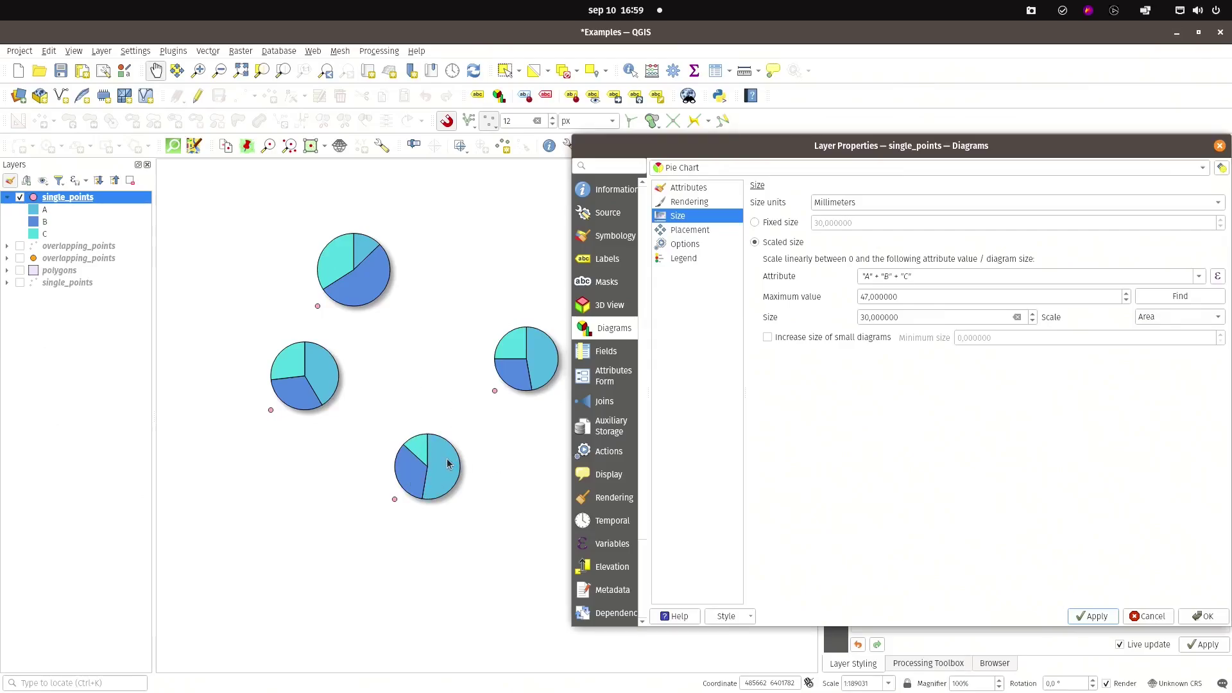
# Step: Try the option to increase the size of small diagrams and turn it back off
pyautogui.click(767, 337)
pyautogui.click(767, 338)
# Step: Try the Over point placement for the pie charts and restore Around point, applying each choice
pyautogui.click(667, 234)
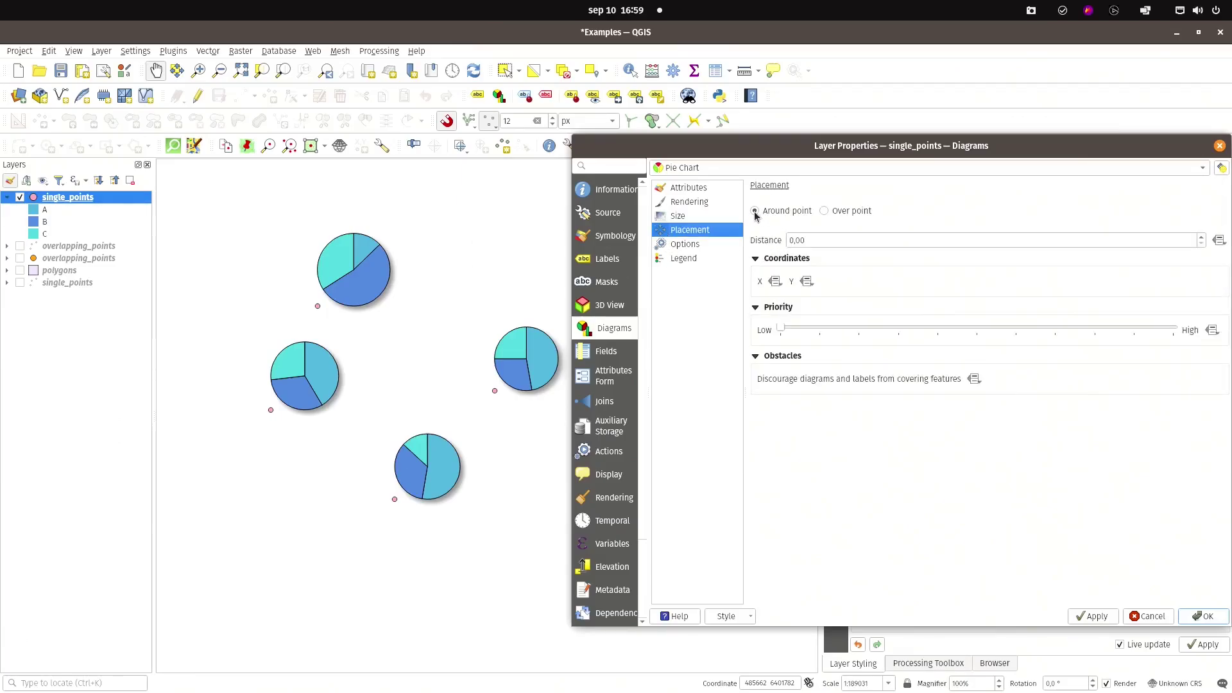
pyautogui.click(825, 210)
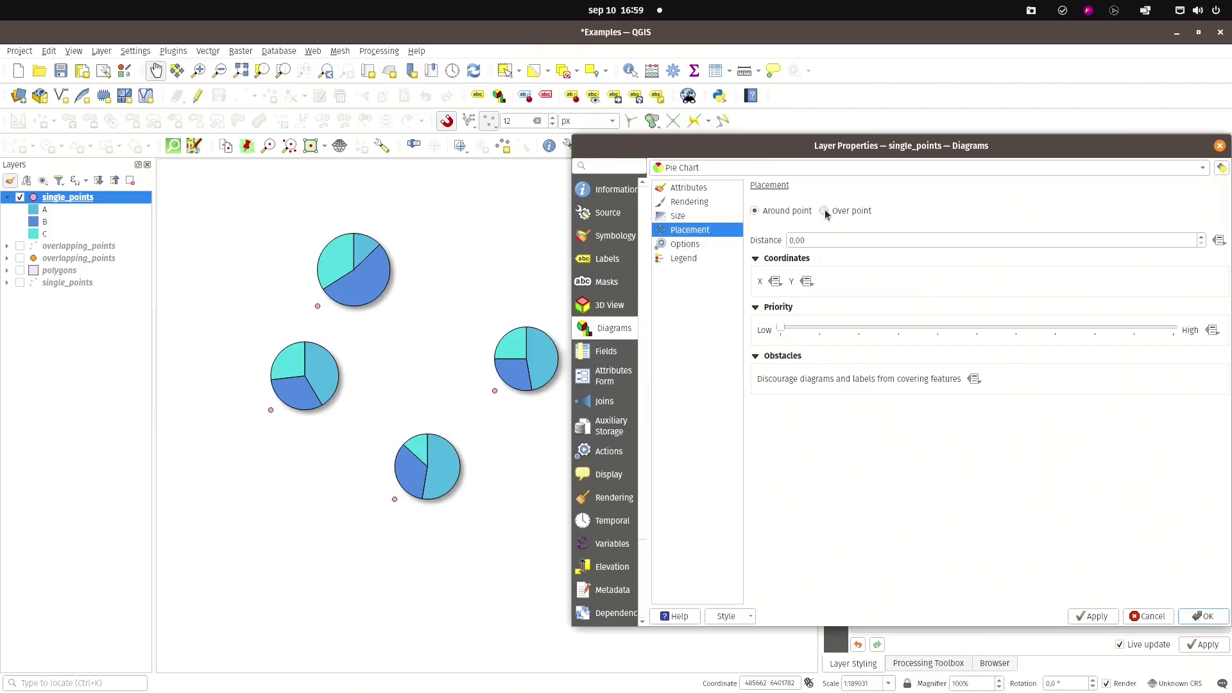
pyautogui.click(1097, 615)
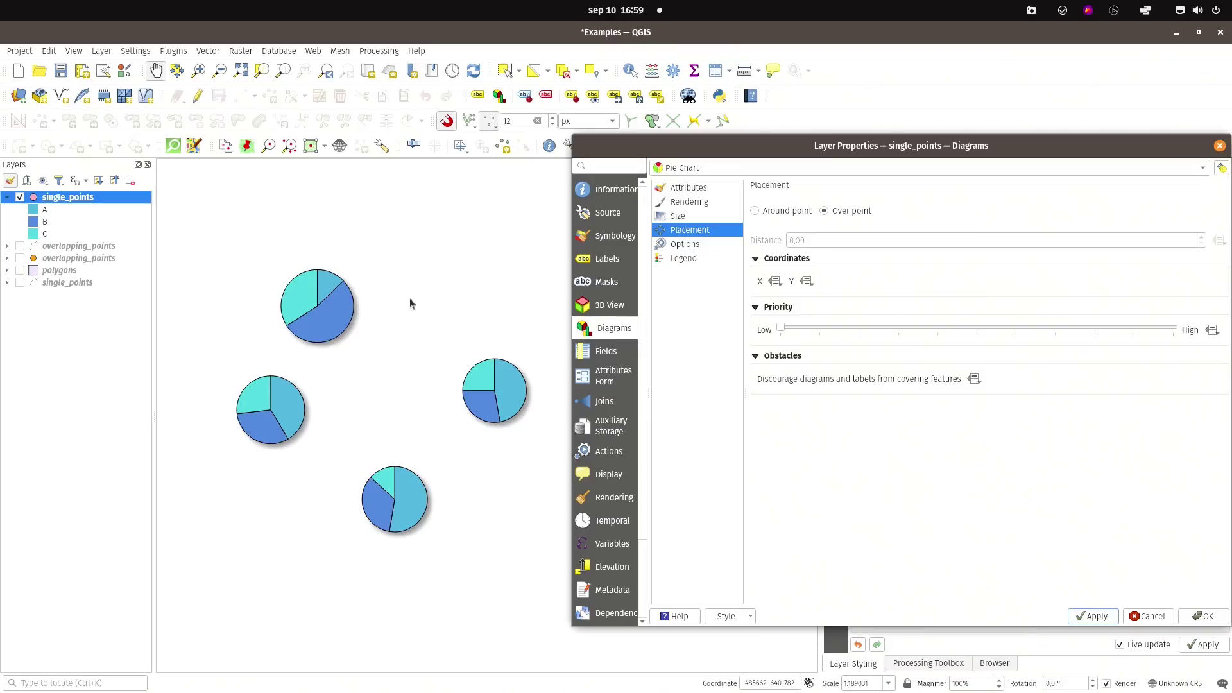
pyautogui.click(754, 210)
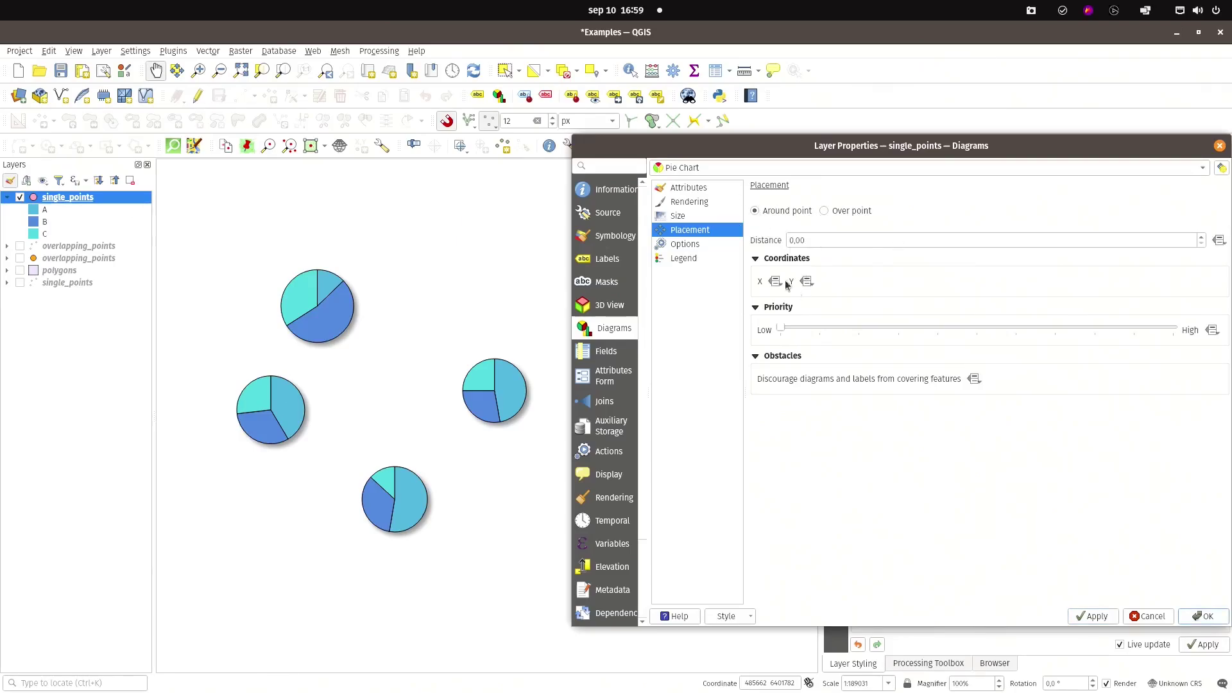
pyautogui.click(1089, 618)
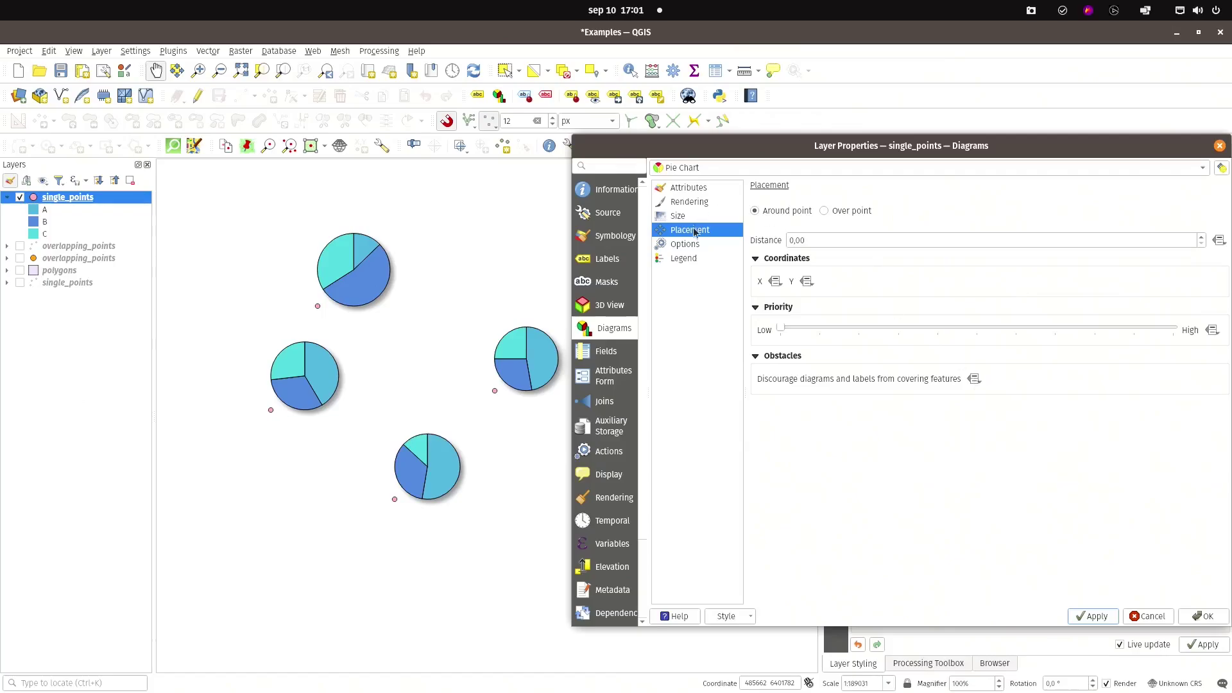
# Step: Compare the available options for the Histogram and Stacked Bars diagram types, and return to Pie Chart
pyautogui.click(684, 247)
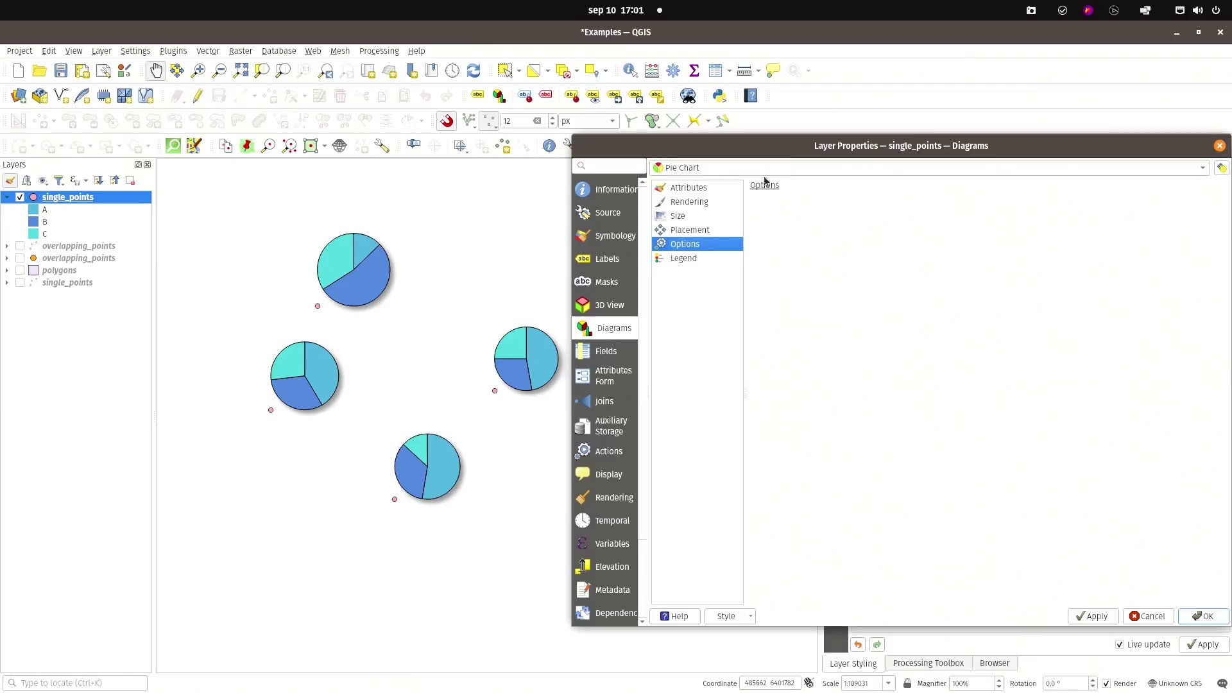
pyautogui.click(729, 168)
pyautogui.click(720, 197)
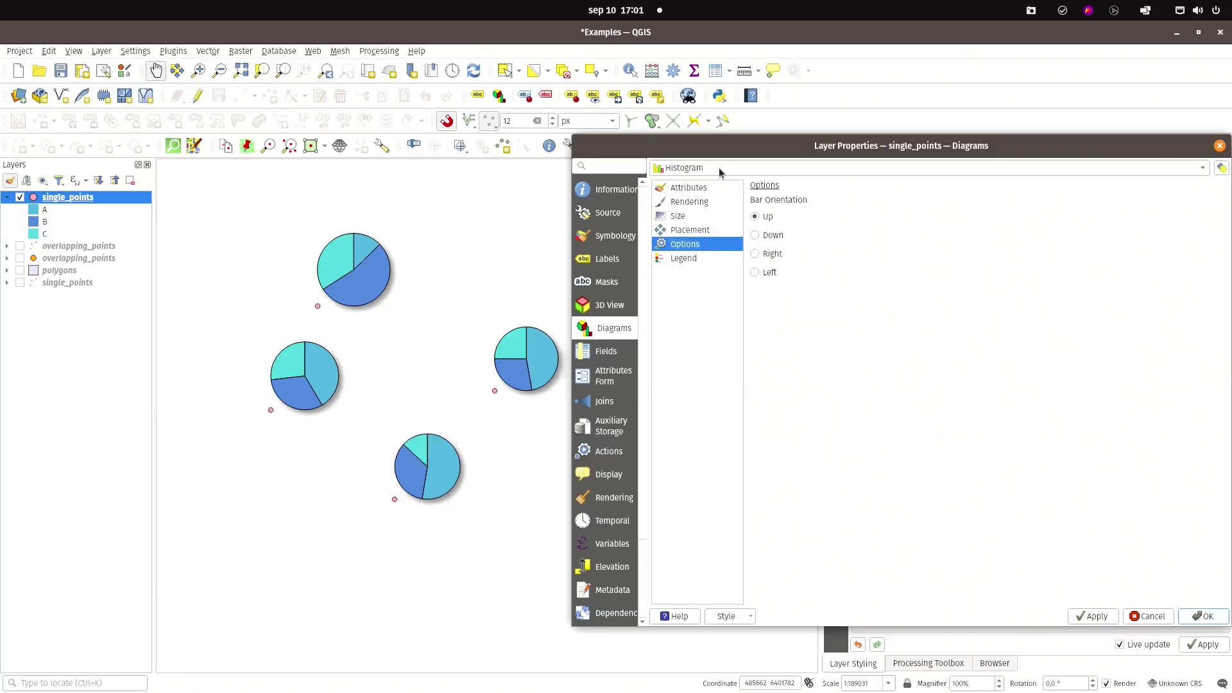
pyautogui.click(718, 167)
pyautogui.click(724, 184)
pyautogui.click(696, 231)
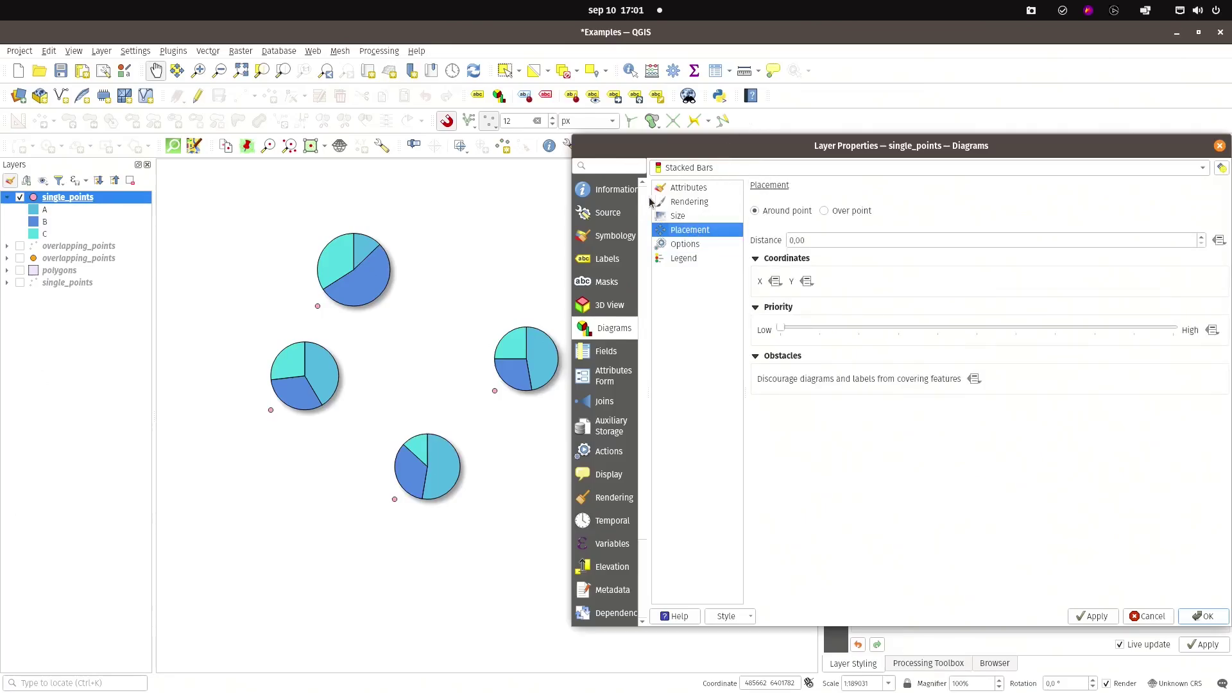
pyautogui.click(671, 170)
pyautogui.click(702, 122)
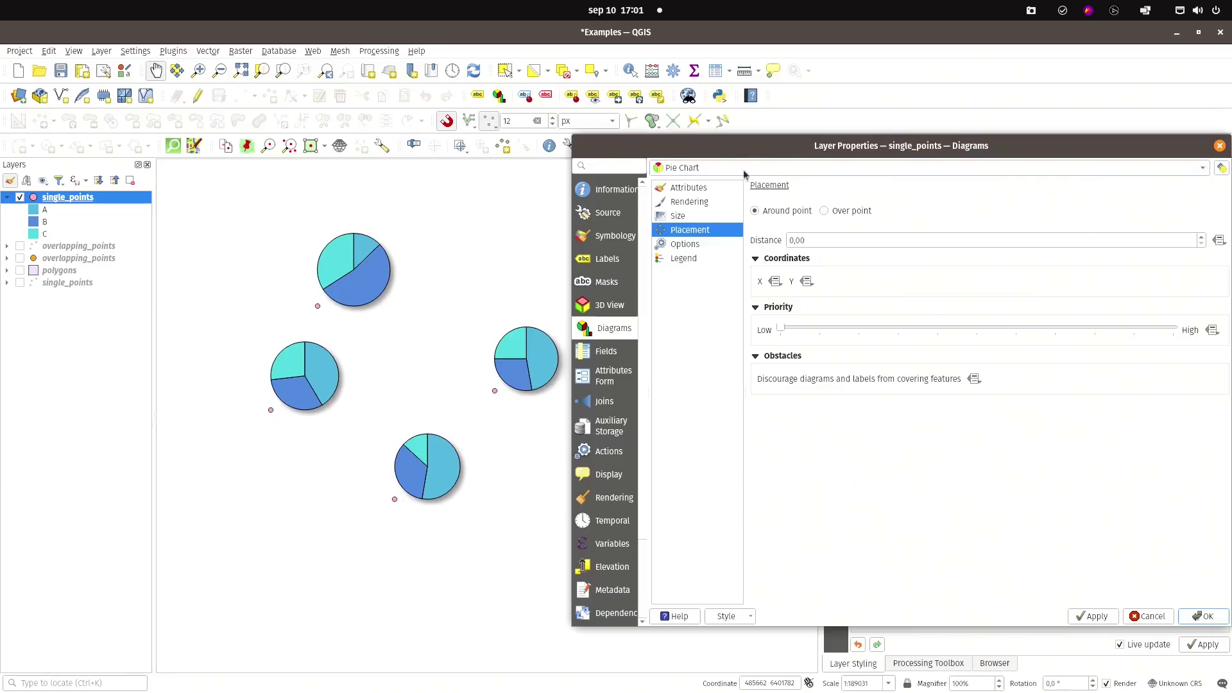
# Step: Preview separated legend items for the diagram size and choose the Collapsed legend style
pyautogui.click(683, 259)
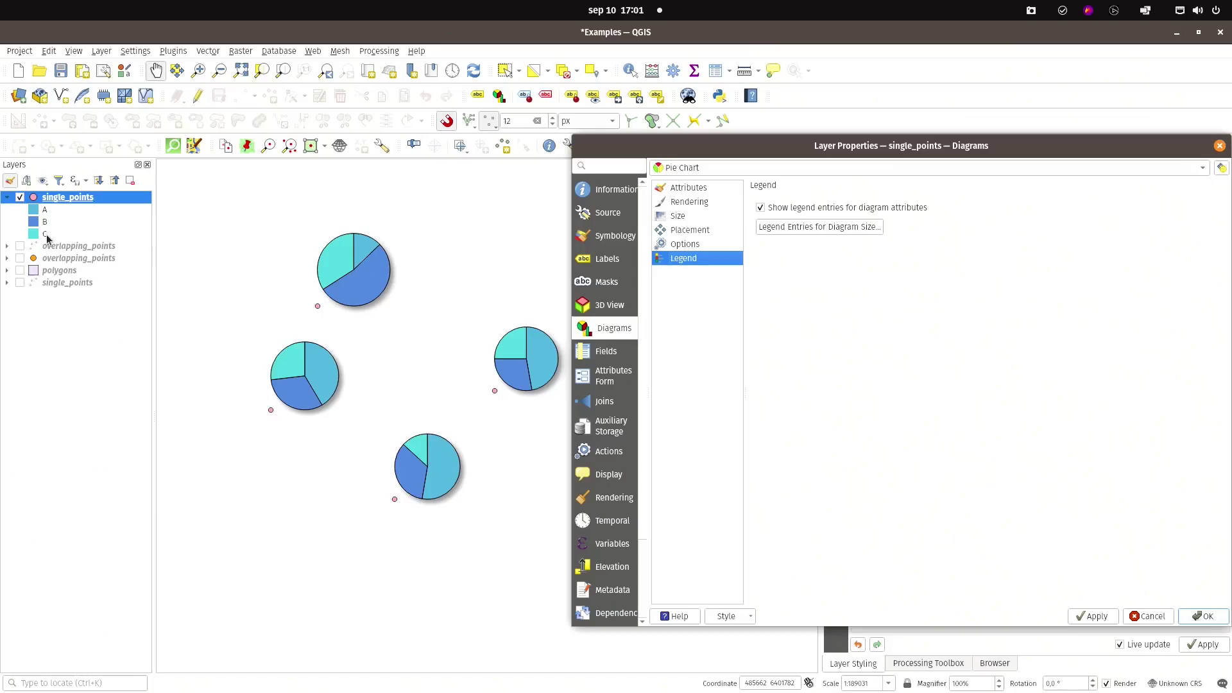
pyautogui.click(817, 227)
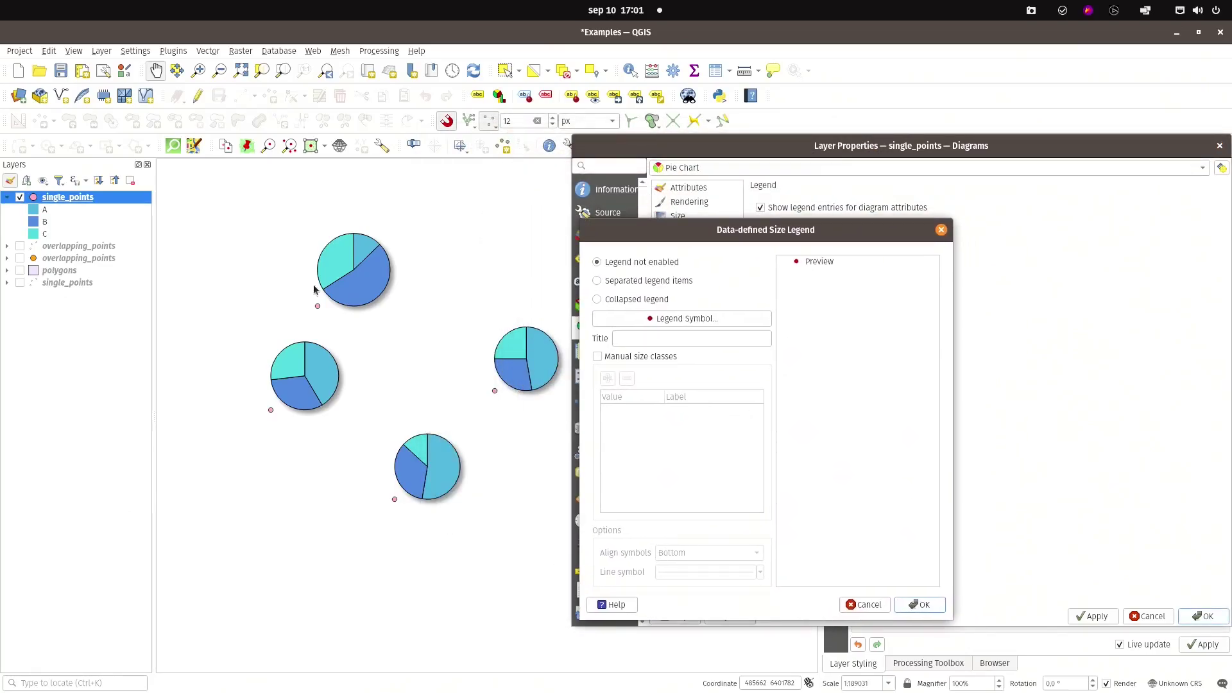
pyautogui.click(597, 281)
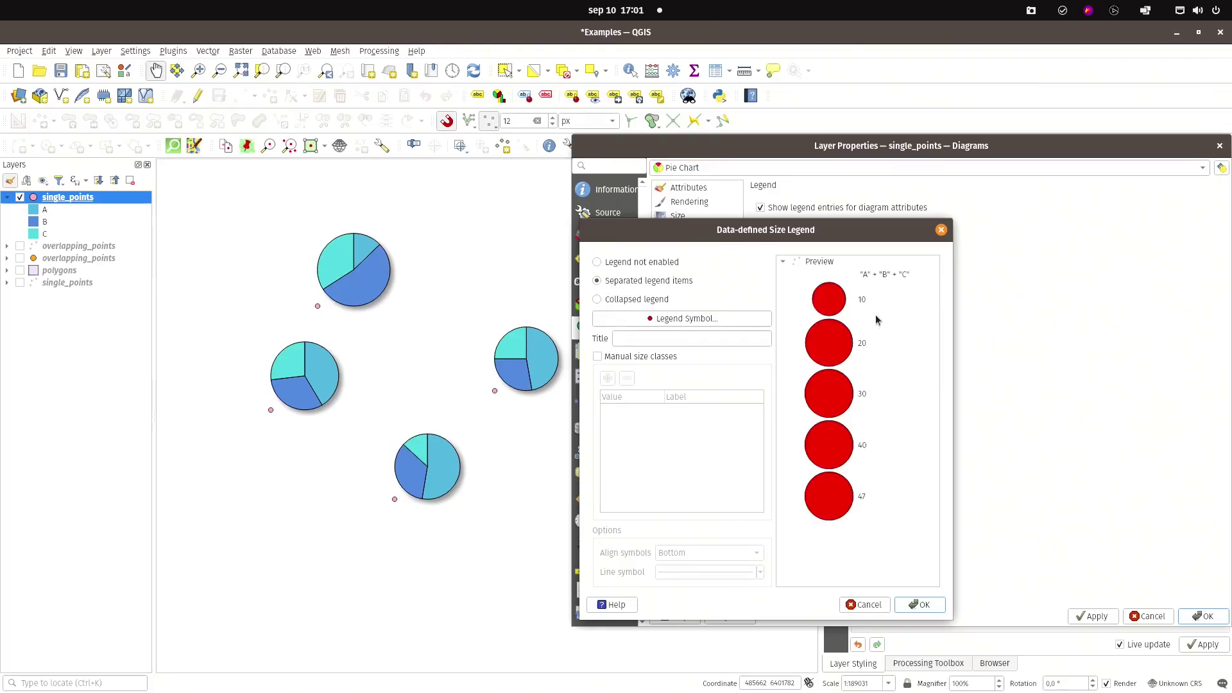
pyautogui.click(597, 301)
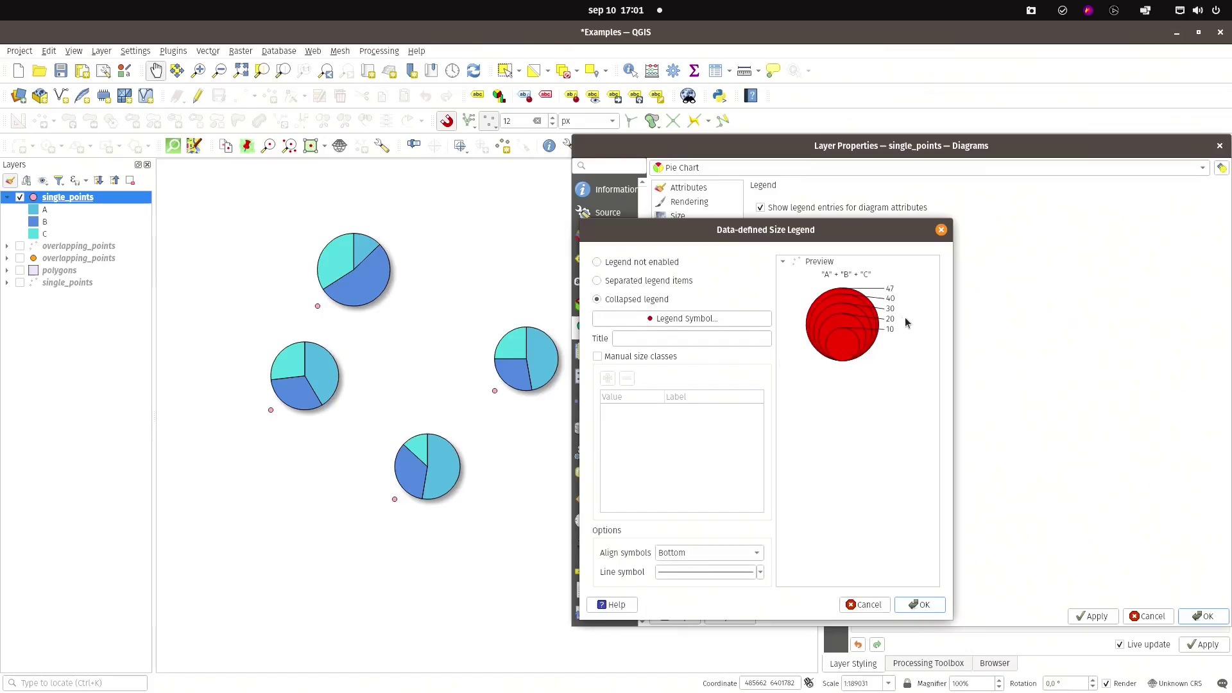
# Step: Change the size legend symbol's colour to white by sampling it from the screen, and confirm the symbol
pyautogui.click(670, 319)
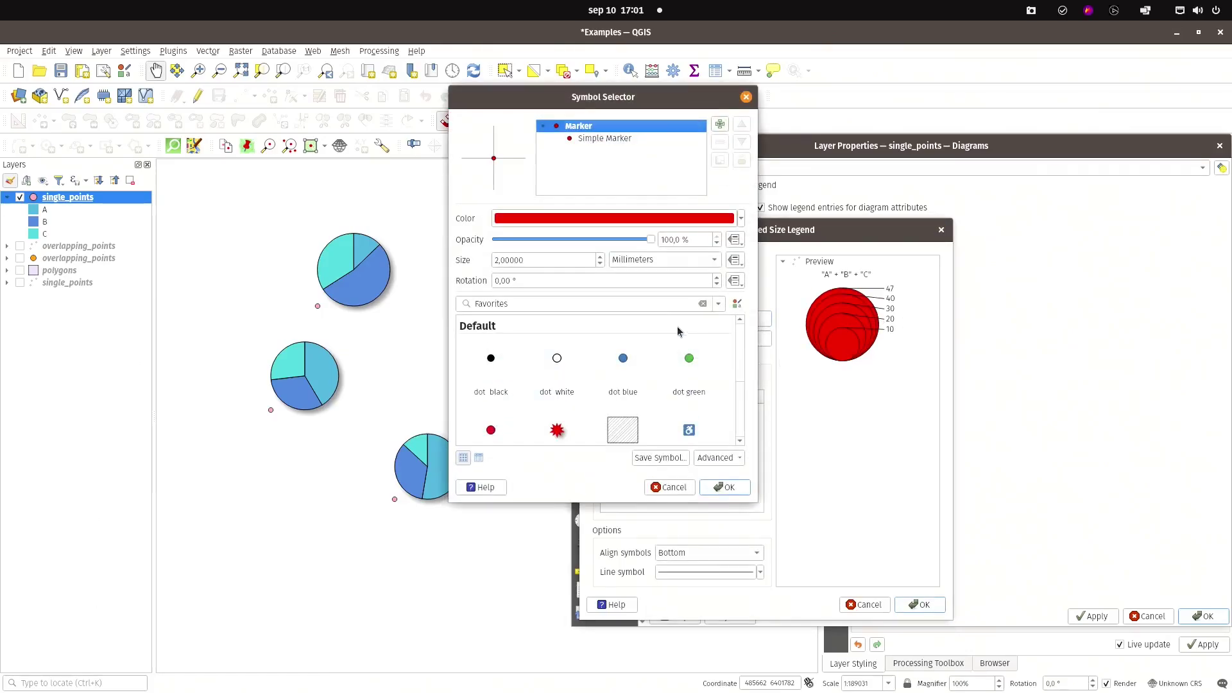
pyautogui.click(740, 223)
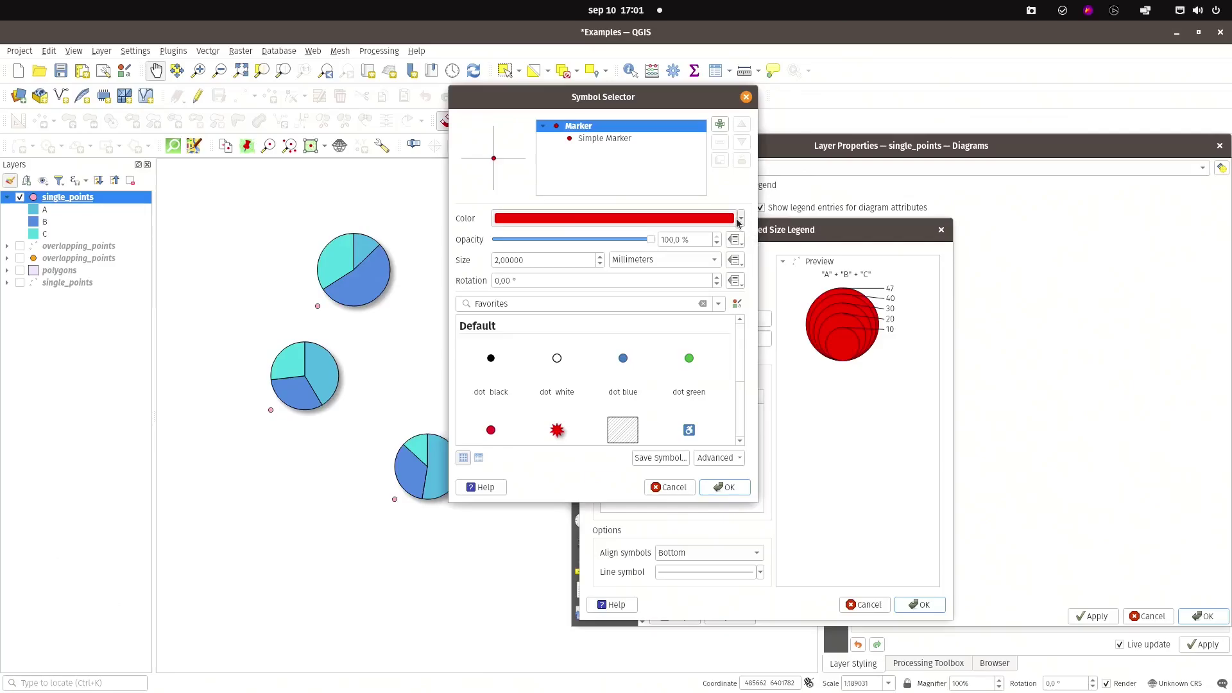
pyautogui.press('space')
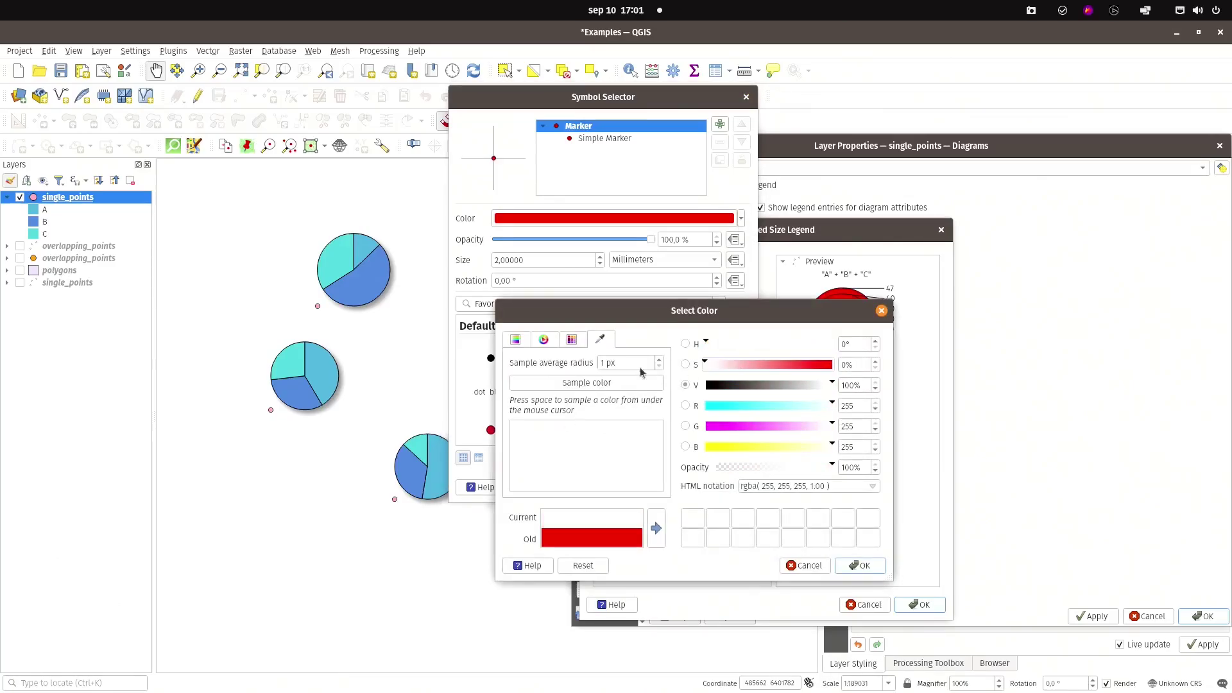
pyautogui.click(857, 568)
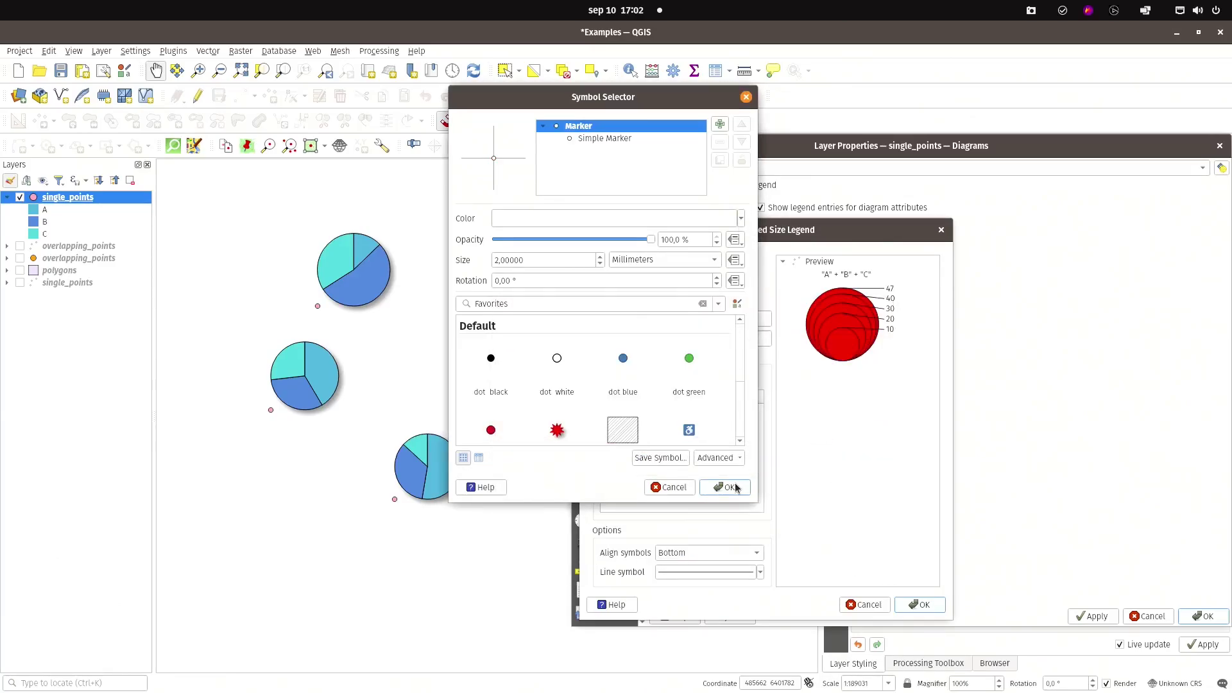
pyautogui.click(736, 489)
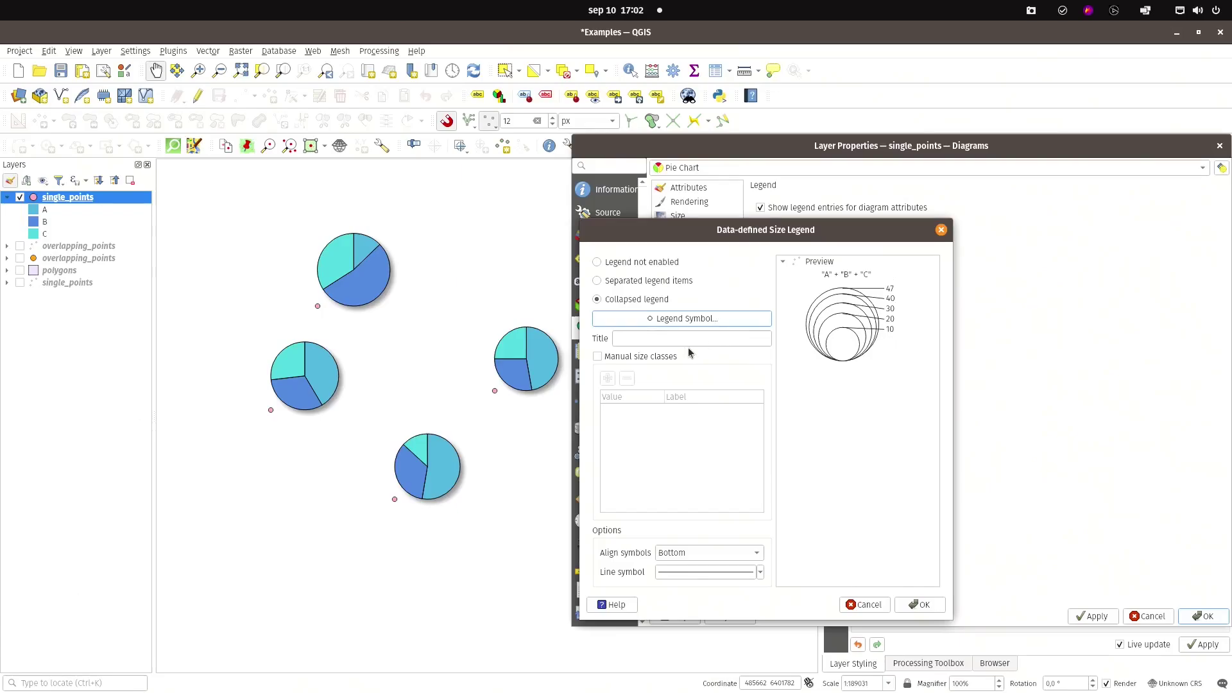
# Step: Enable manual size classes for the collapsed size legend and add classes with values 20, 30 and 50
pyautogui.click(644, 357)
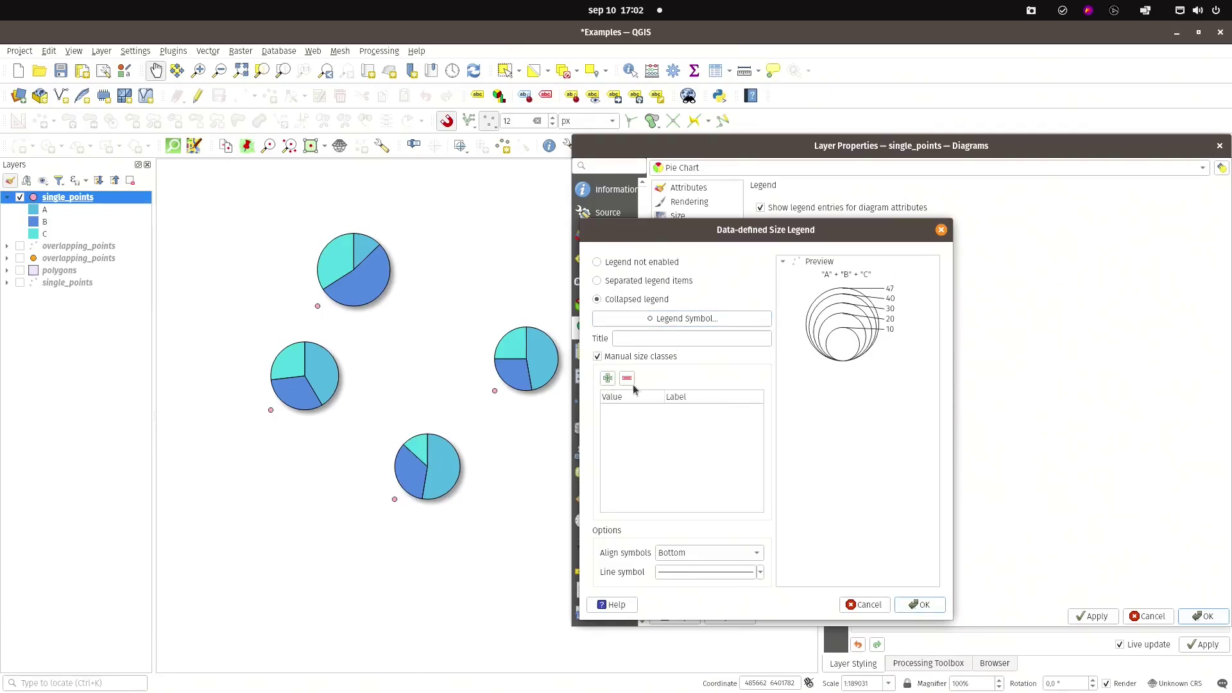
pyautogui.click(607, 379)
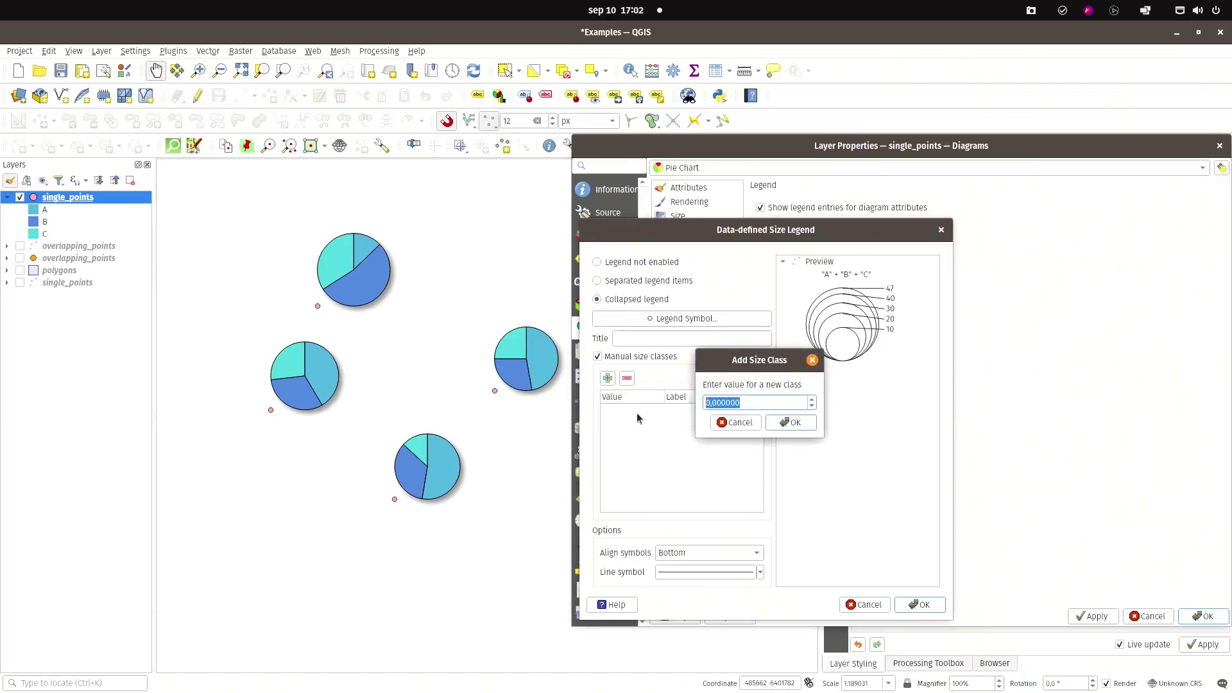
pyautogui.write('20')
pyautogui.click(793, 422)
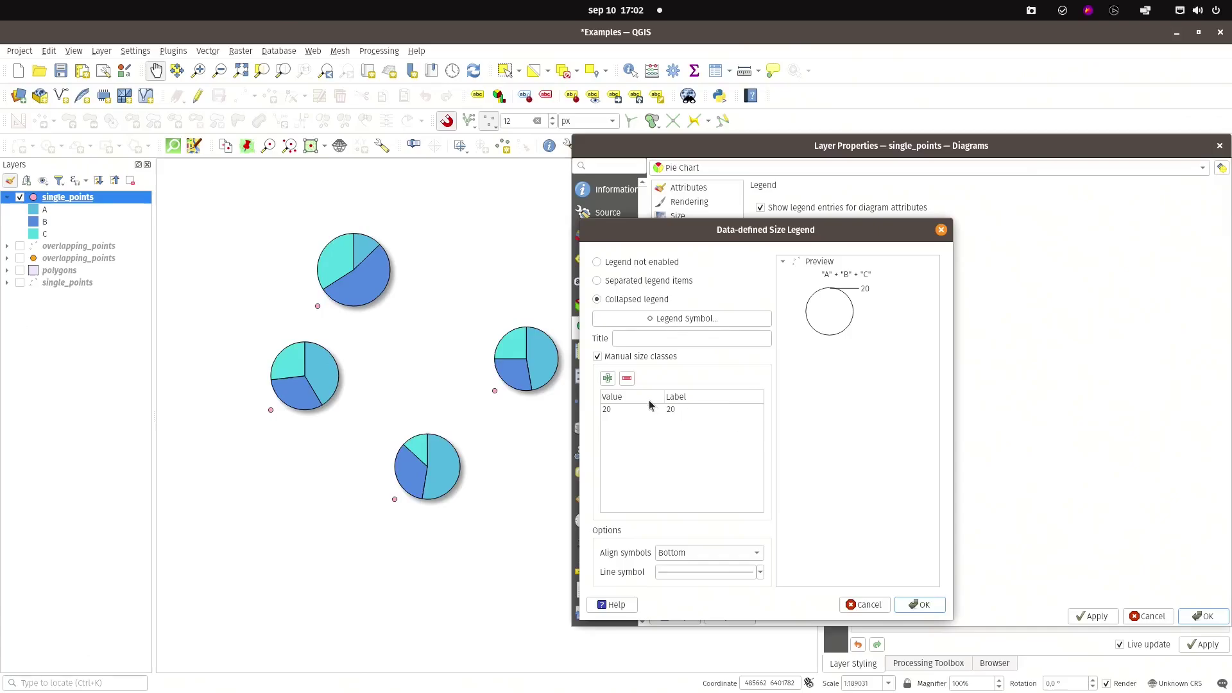
pyautogui.click(607, 379)
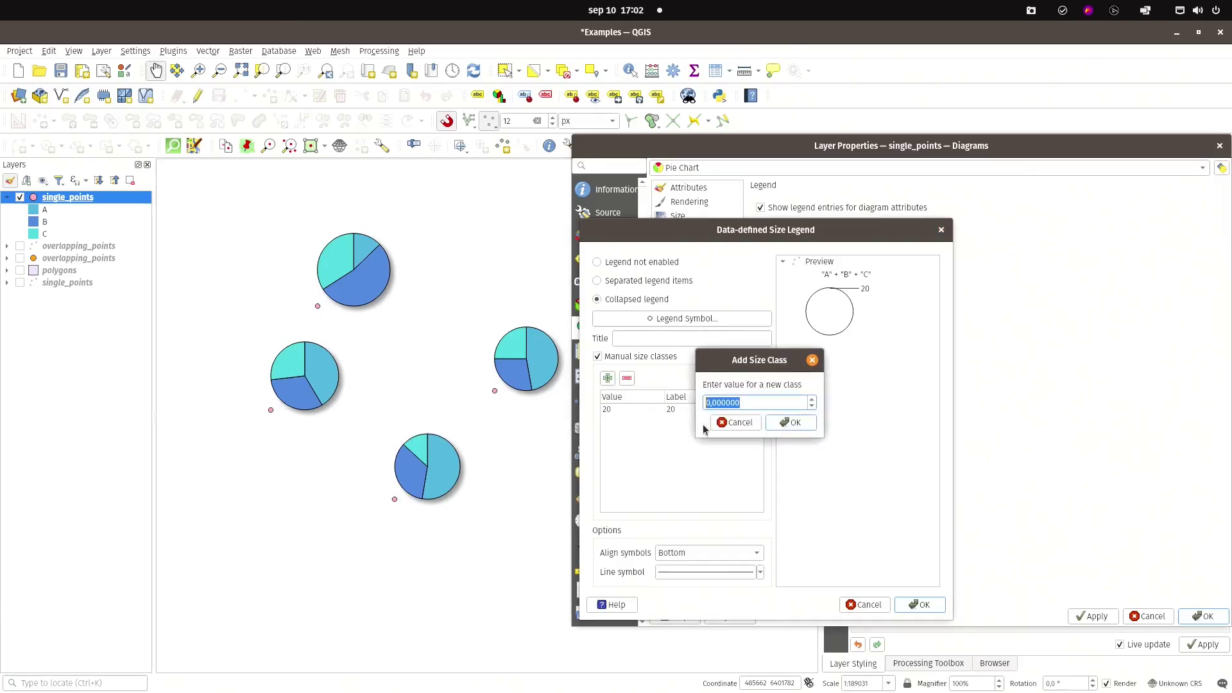
pyautogui.write('30')
pyautogui.click(779, 422)
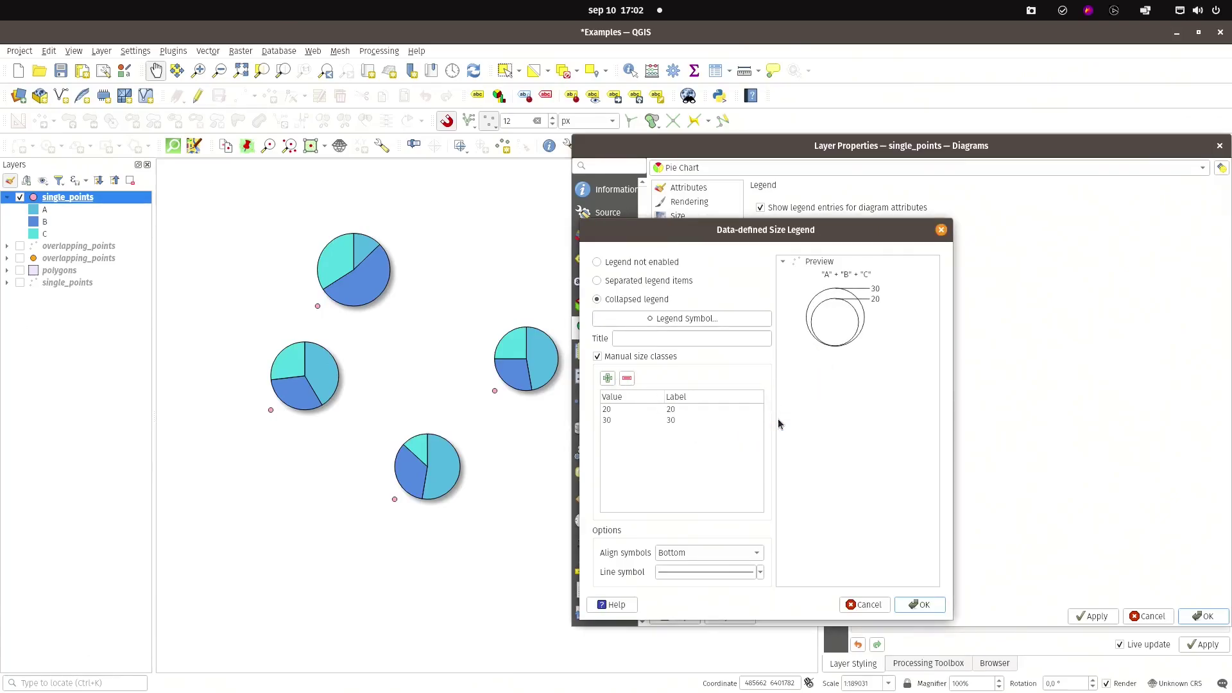
pyautogui.click(611, 380)
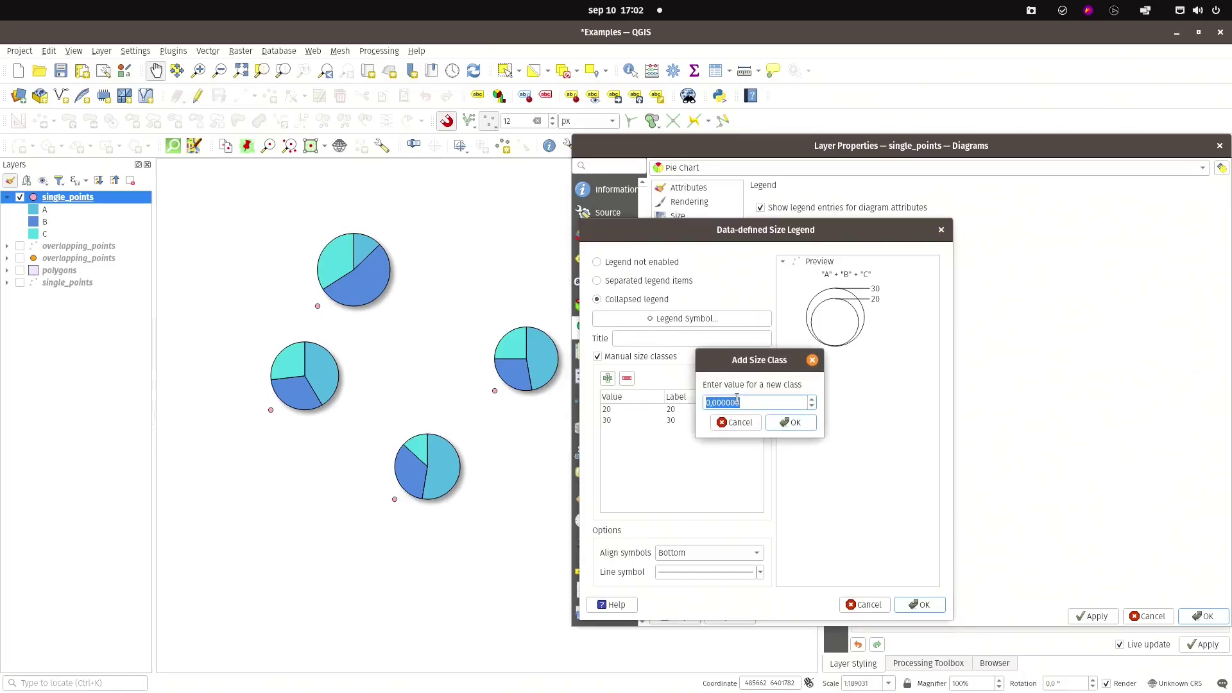
pyautogui.write('50')
pyautogui.press('Return')
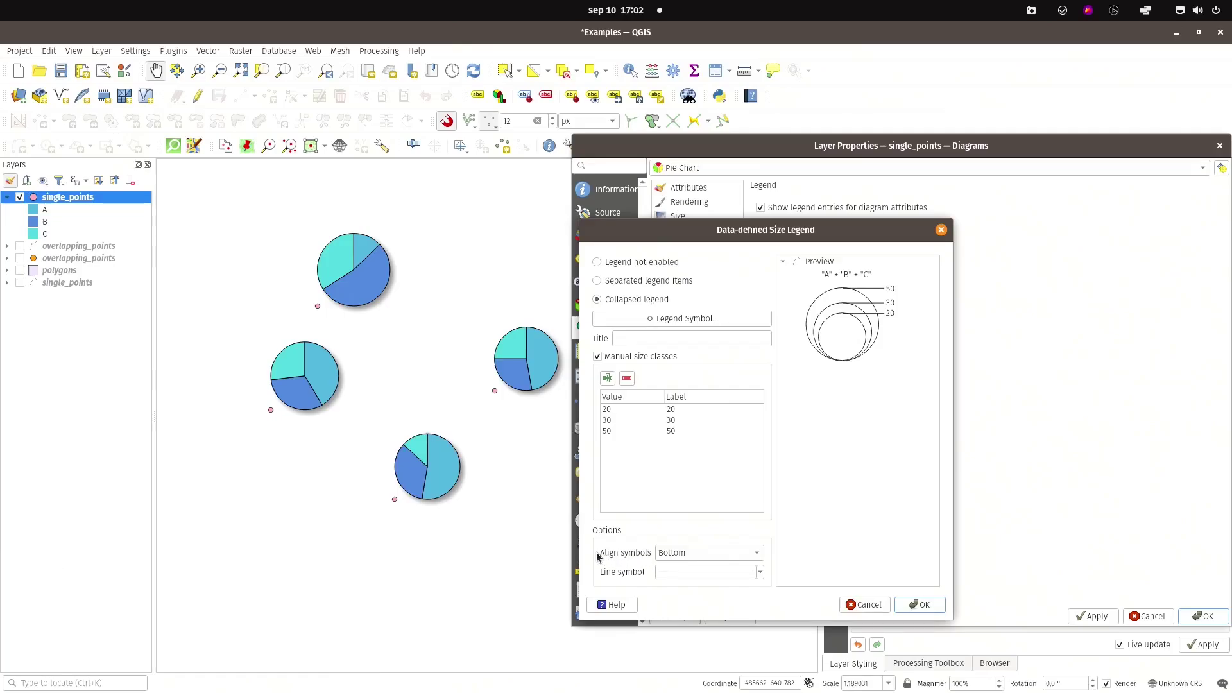
# Step: Try the Center alignment for the size legend's symbols and restore Bottom
pyautogui.click(731, 553)
pyautogui.click(727, 571)
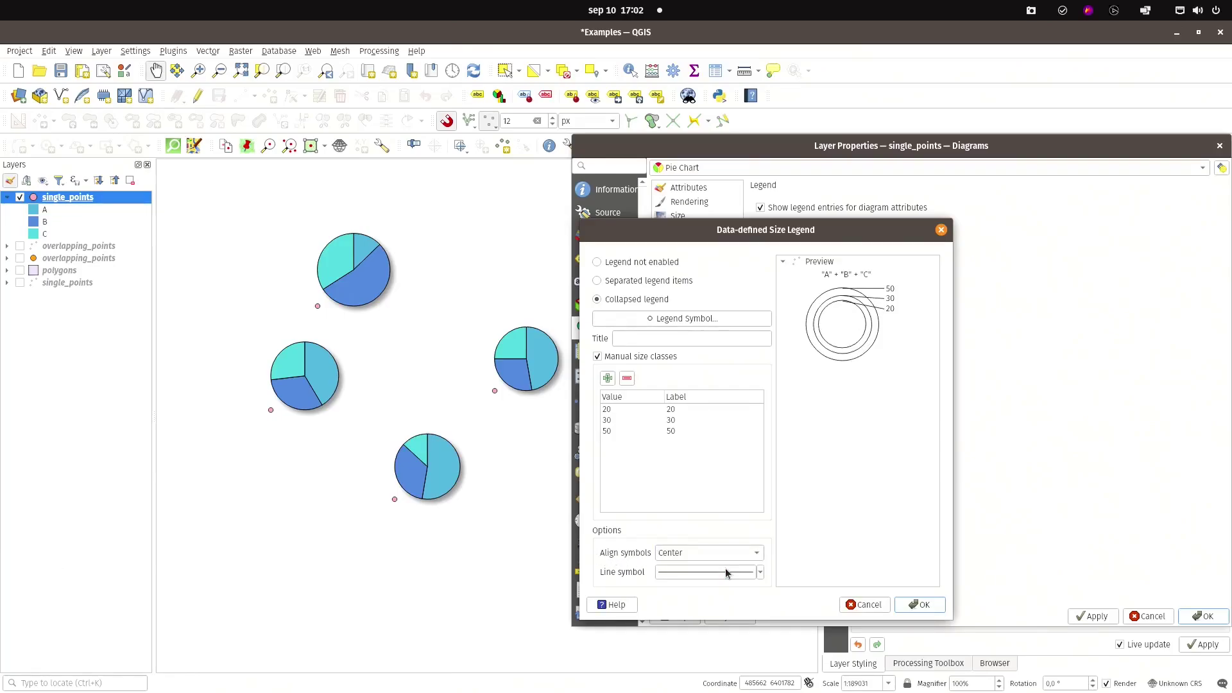
pyautogui.click(728, 553)
pyautogui.click(725, 539)
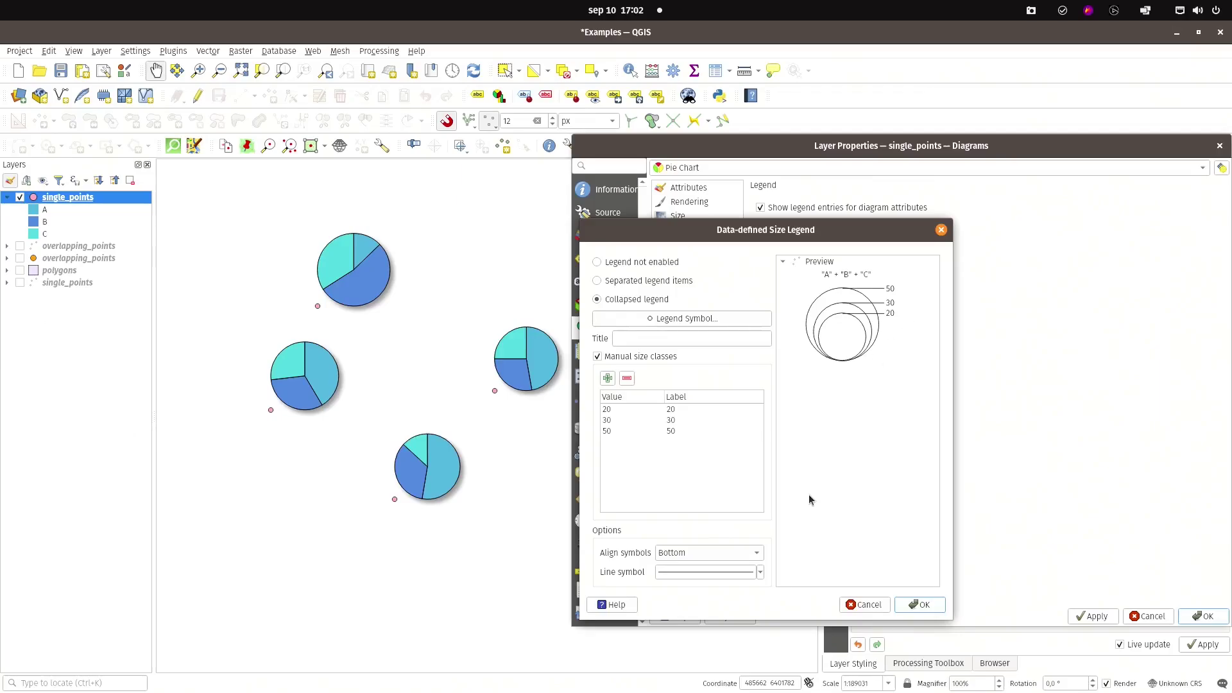
# Step: Set the stroke style of the size legend's line symbol to Dot Line, confirm the legend settings and apply them to the layer
pyautogui.click(731, 571)
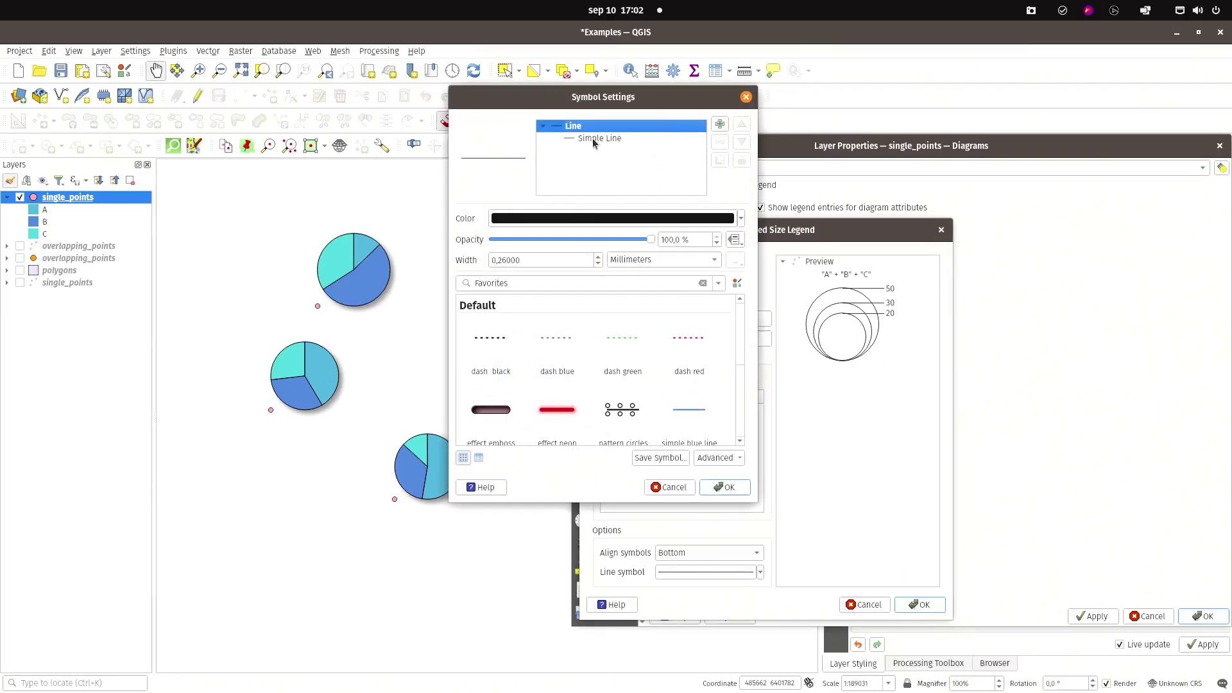
pyautogui.click(595, 139)
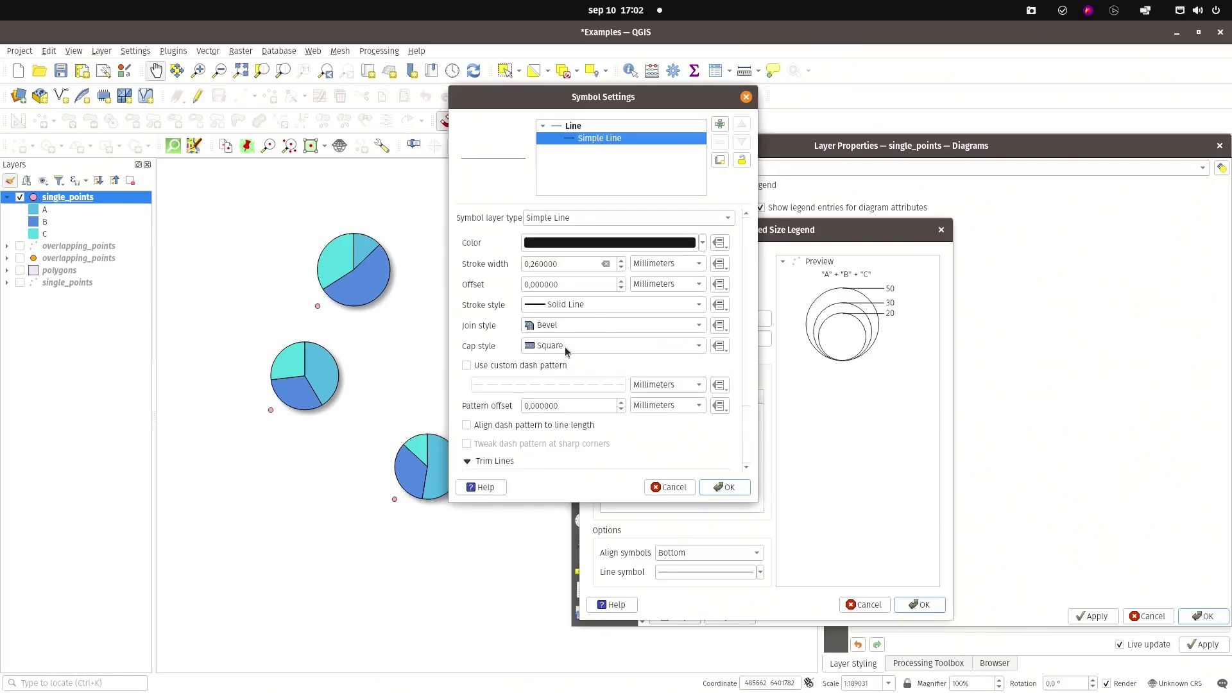
pyautogui.click(565, 306)
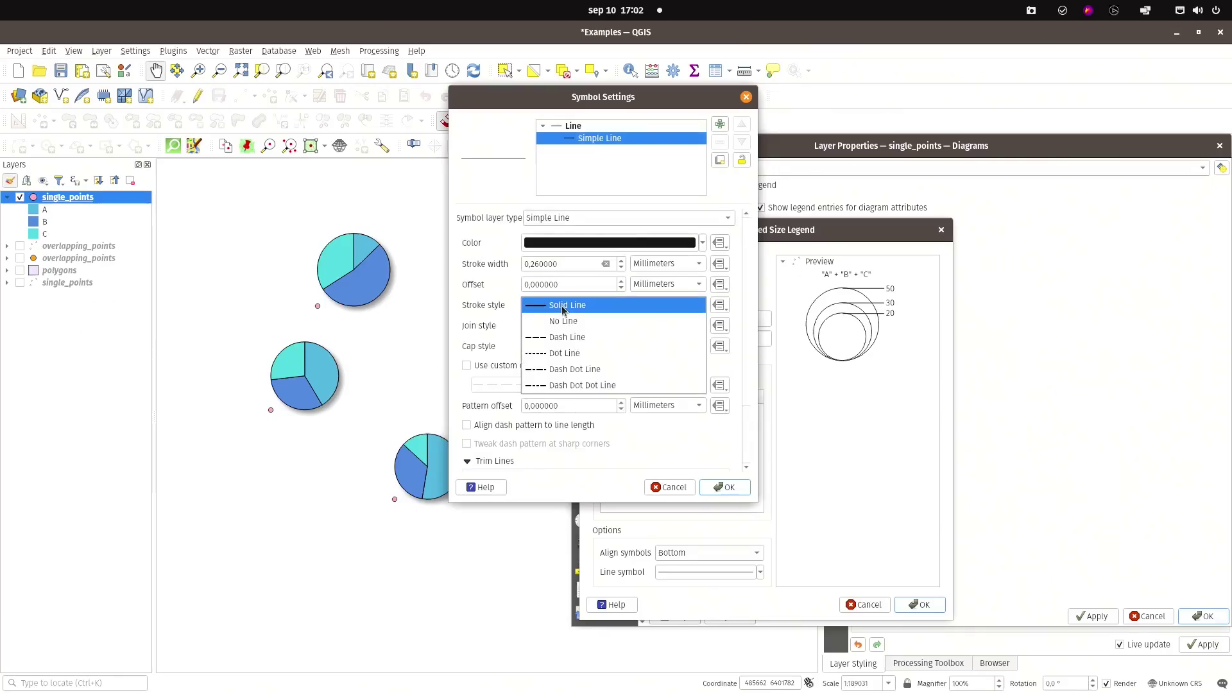
pyautogui.click(569, 358)
pyautogui.click(722, 487)
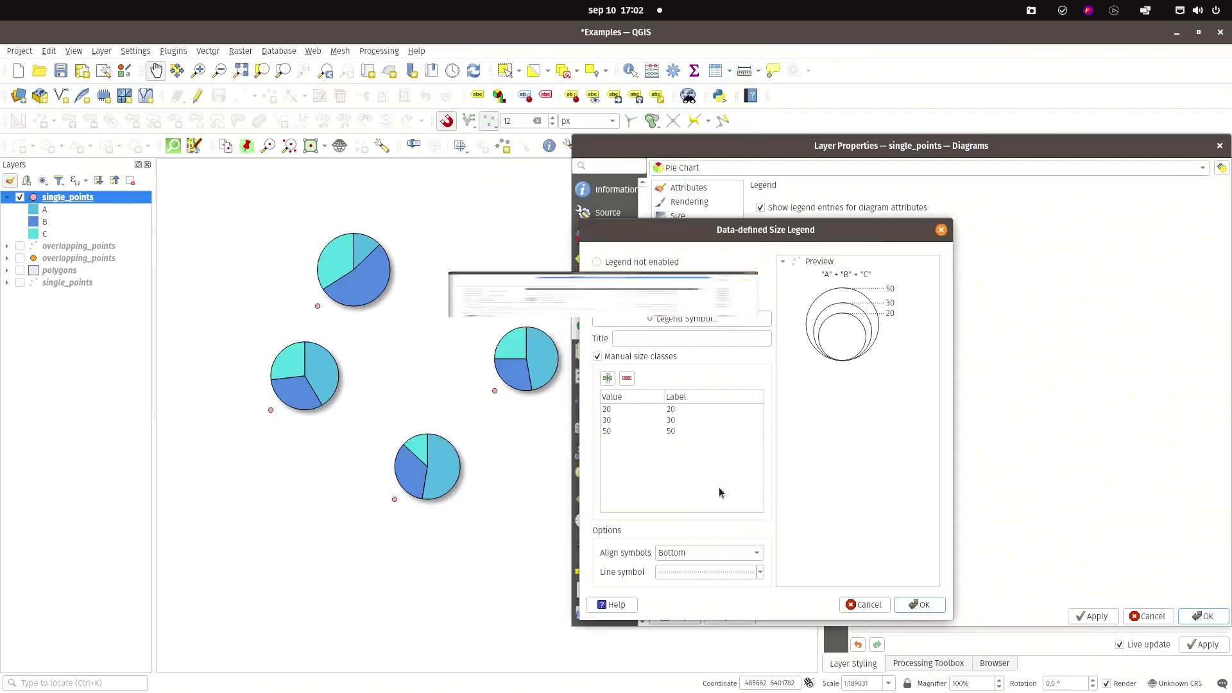
pyautogui.click(916, 605)
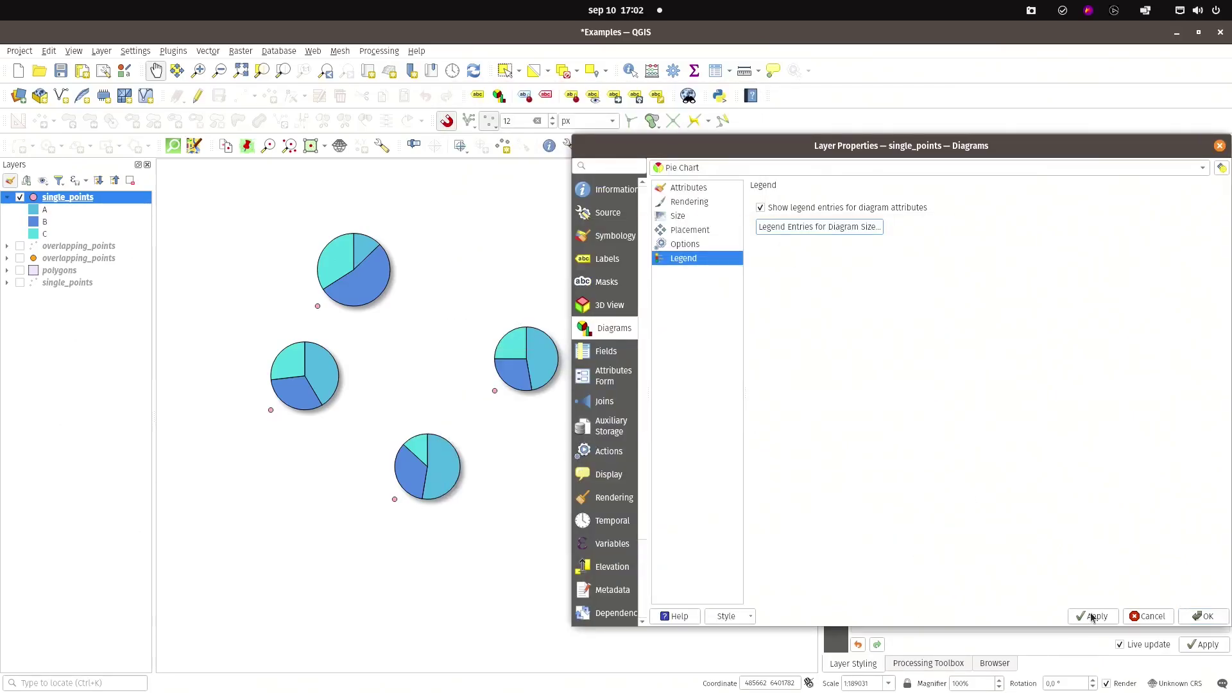
pyautogui.click(1091, 617)
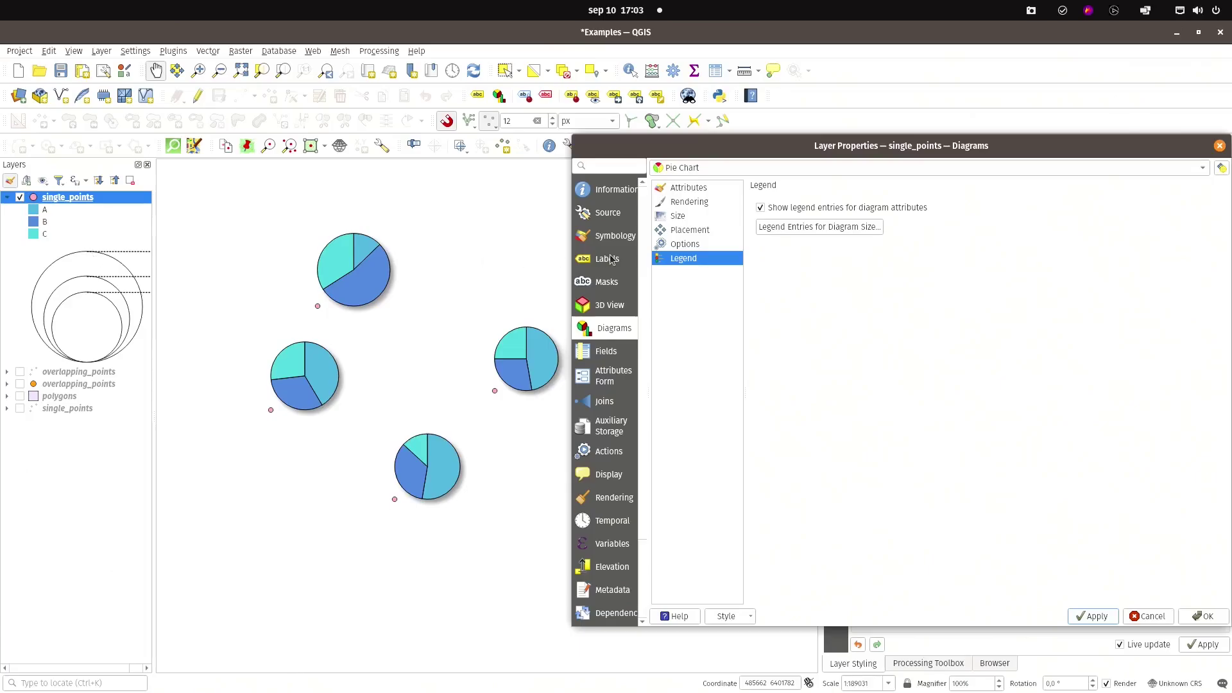
# Step: Close the single_points layer properties and create a new print layout without entering a title
pyautogui.click(678, 217)
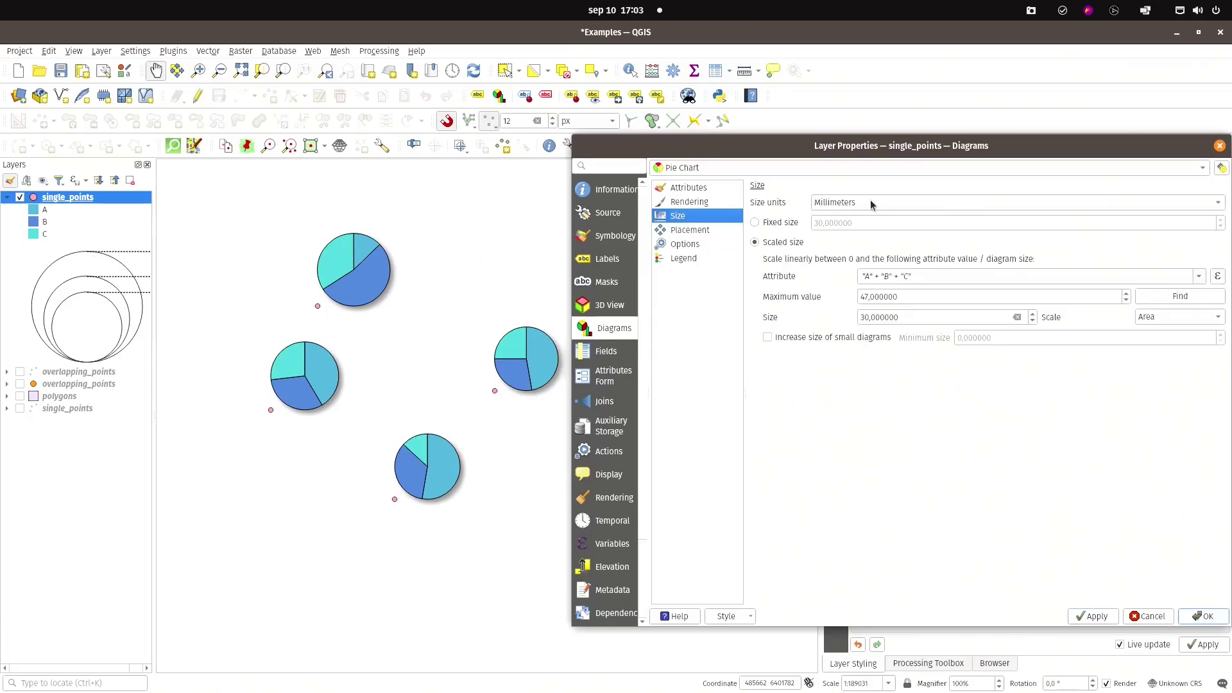
pyautogui.click(1205, 617)
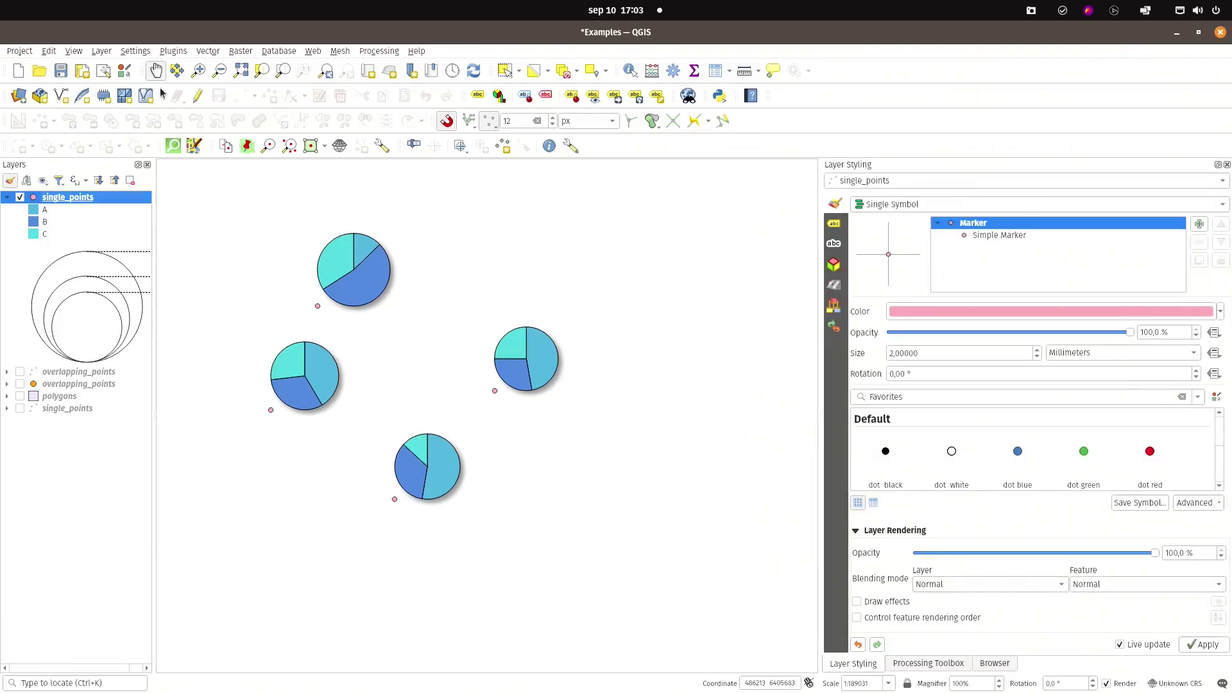
pyautogui.click(82, 72)
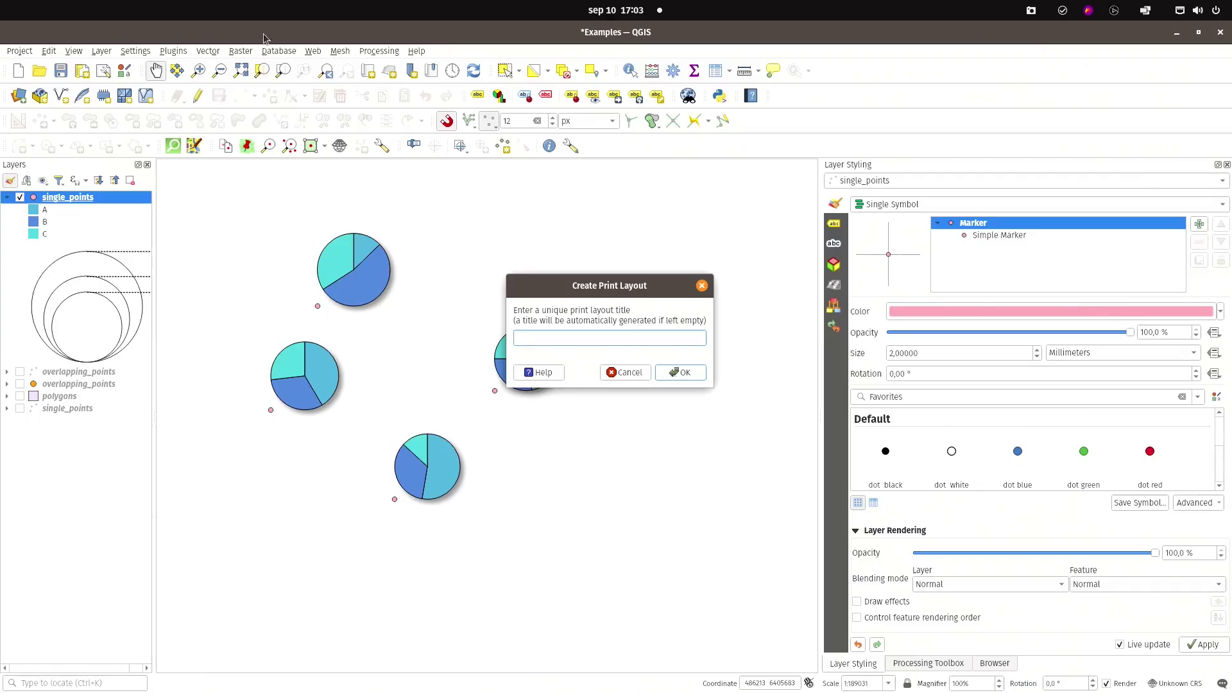
pyautogui.click(681, 372)
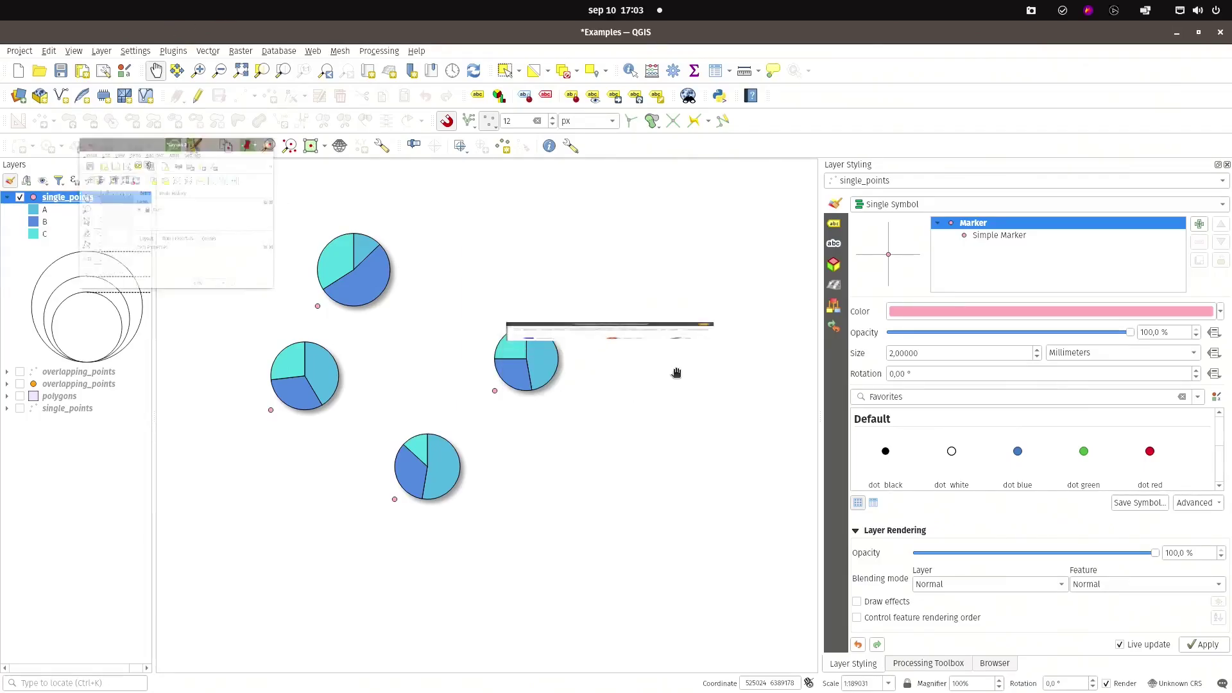
pyautogui.doubleClick(237, 31)
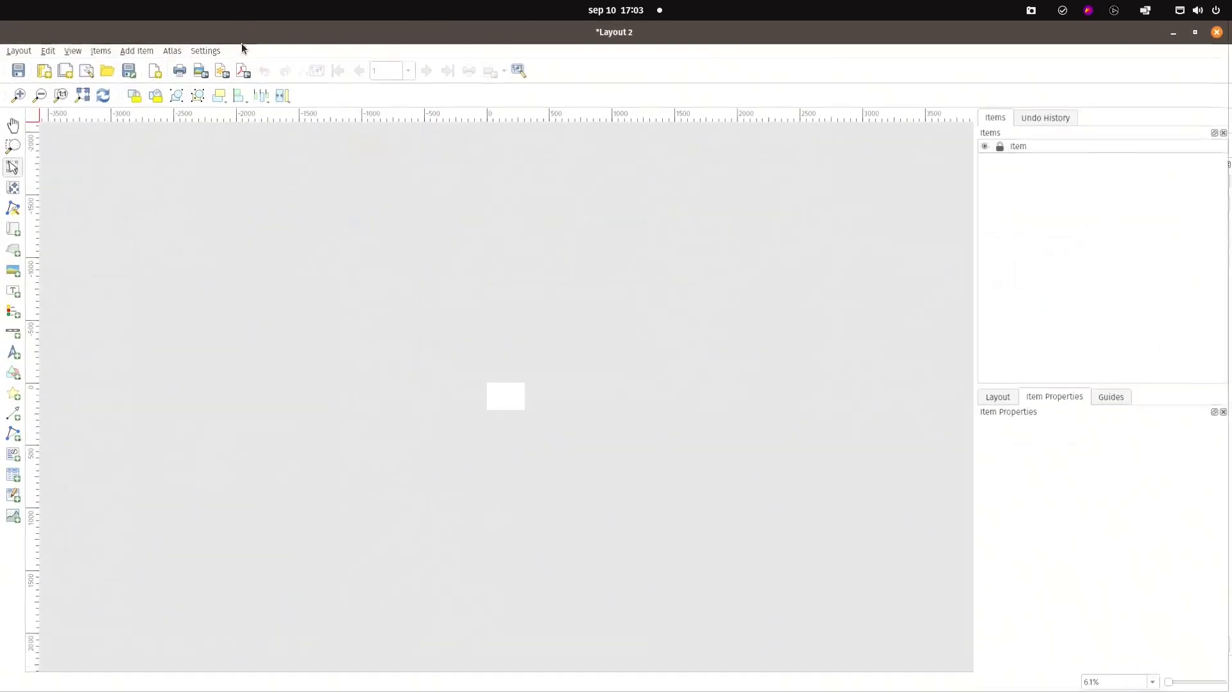
# Step: Add a map about 197 × 160 mm to the layout page and place a legend in the empty area beside it
pyautogui.click(82, 95)
pyautogui.click(13, 229)
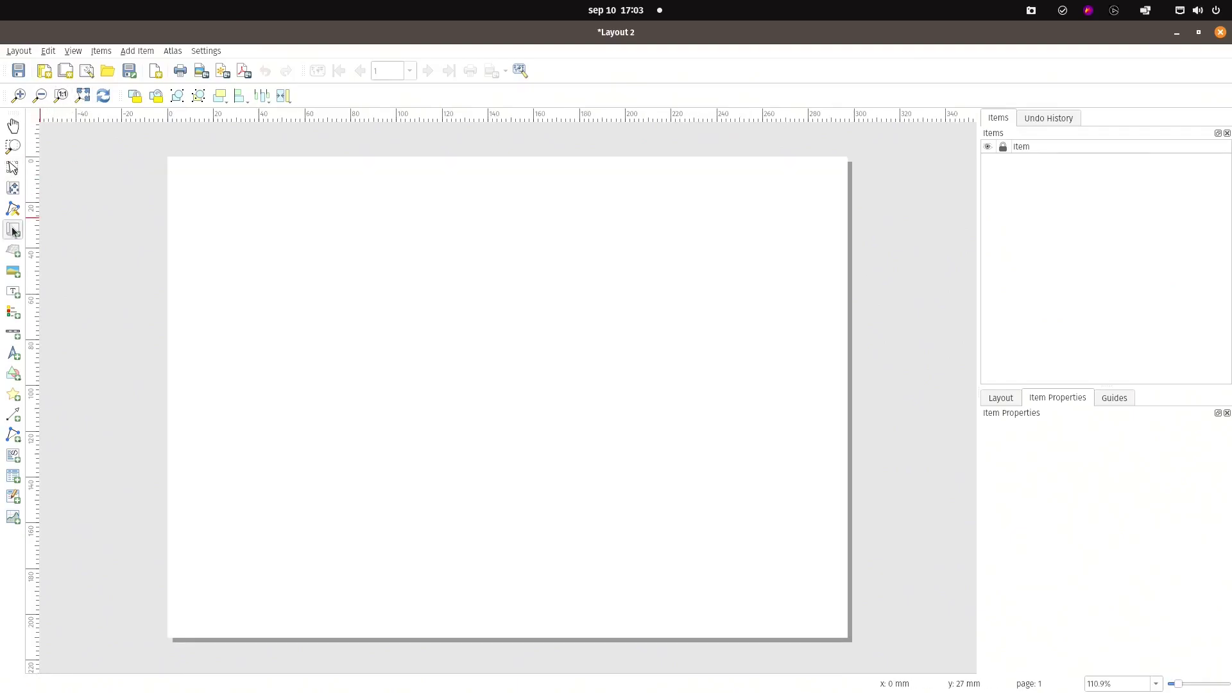
pyautogui.moveTo(350, 222); pyautogui.dragTo(801, 587)
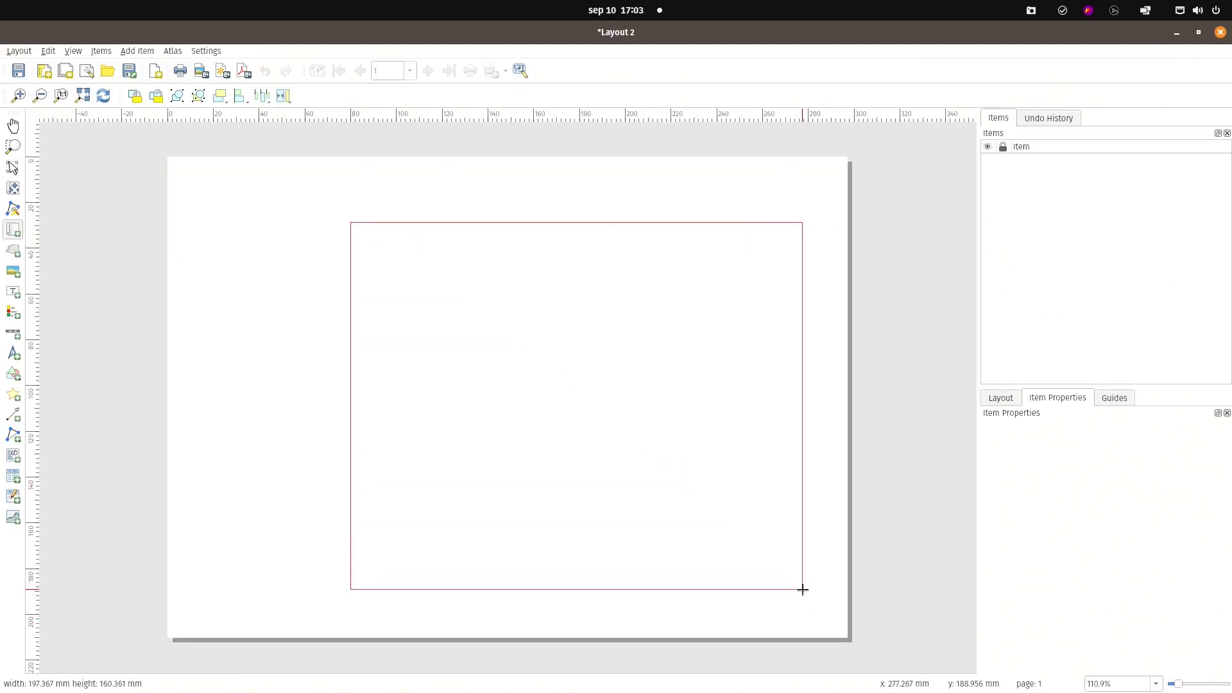
pyautogui.click(13, 313)
pyautogui.moveTo(211, 231); pyautogui.dragTo(334, 526)
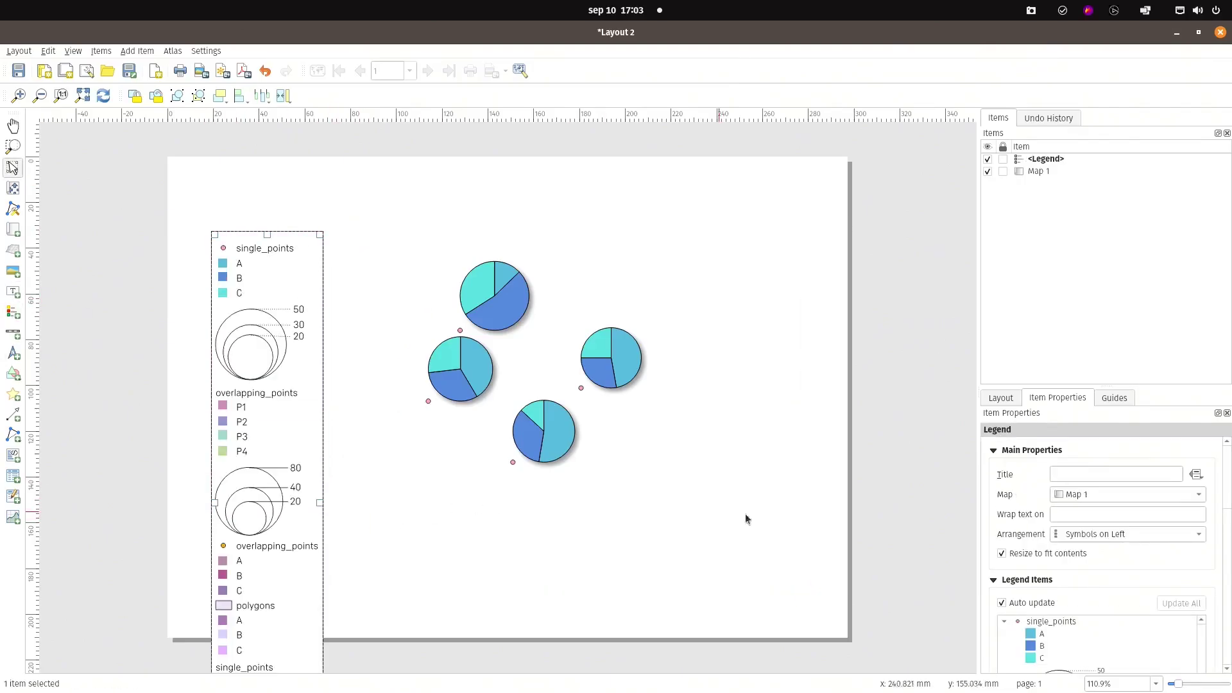
# Step: Turn off the legend's auto update and remove both overlapping_points entries, polygons and the lower single_points entry
pyautogui.click(1002, 602)
pyautogui.scroll(-2, 1229, 522)
pyautogui.scroll(-4, 1230, 523)
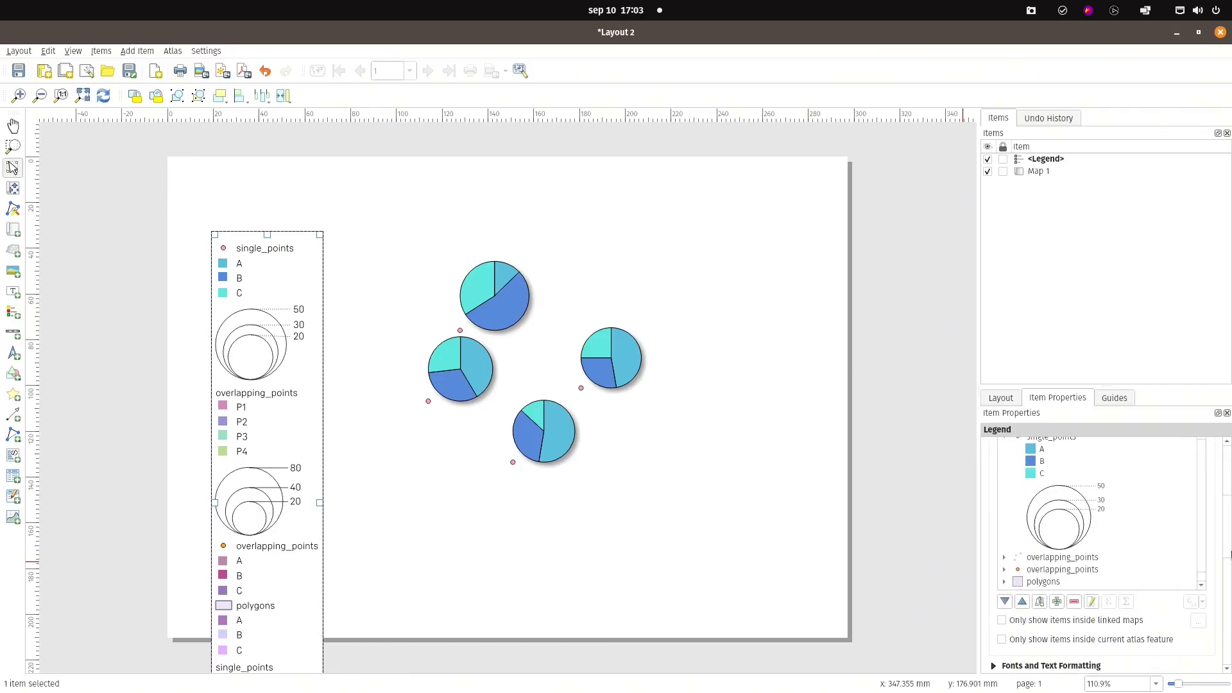
pyautogui.click(1004, 536)
pyautogui.scroll(-6, 1068, 543)
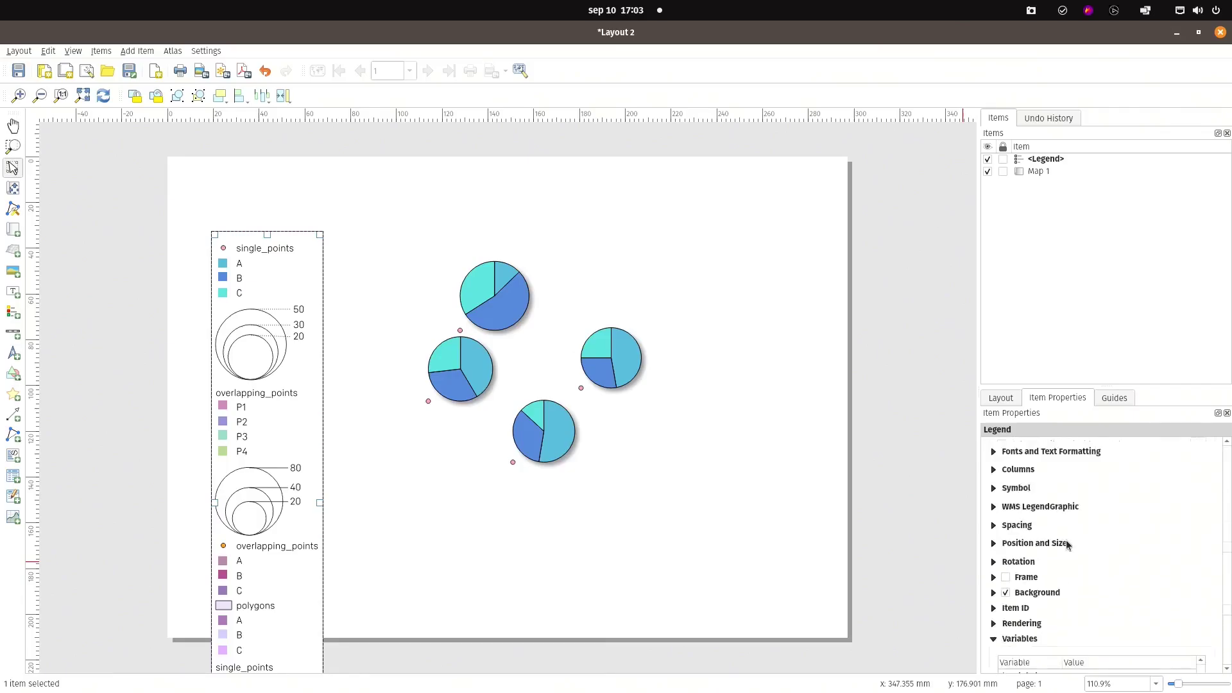
pyautogui.scroll(6, 1068, 542)
pyautogui.click(1074, 579)
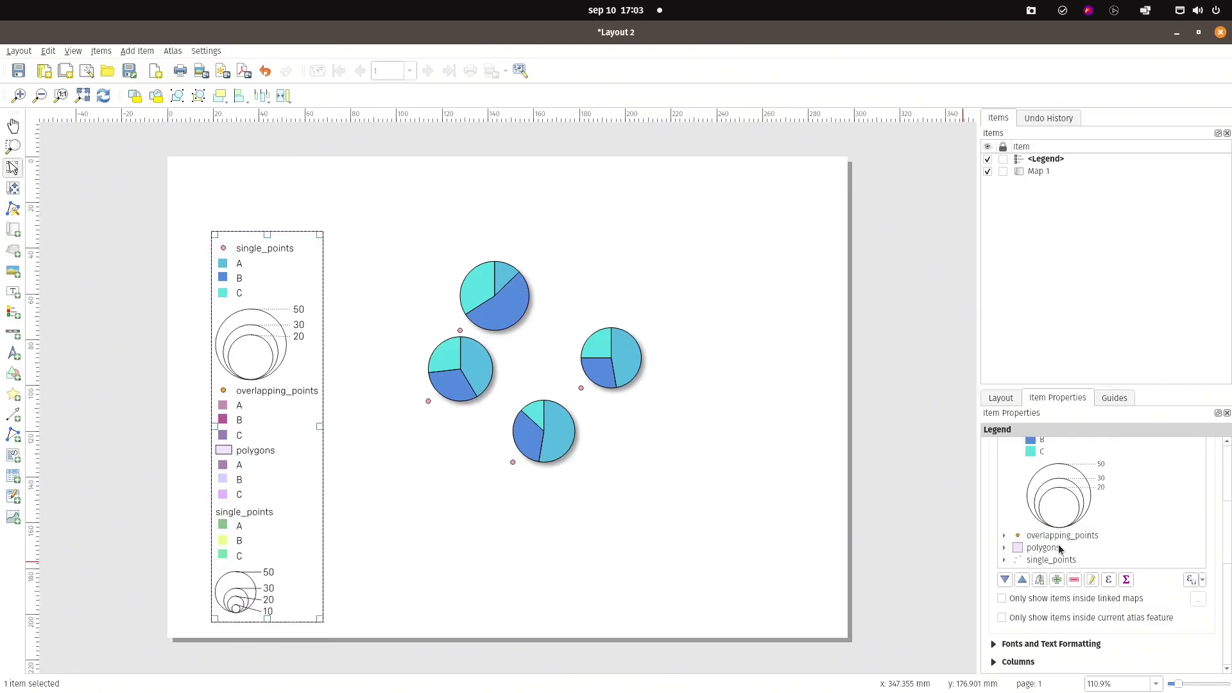
pyautogui.click(1061, 538)
pyautogui.click(1074, 579)
pyautogui.click(1054, 546)
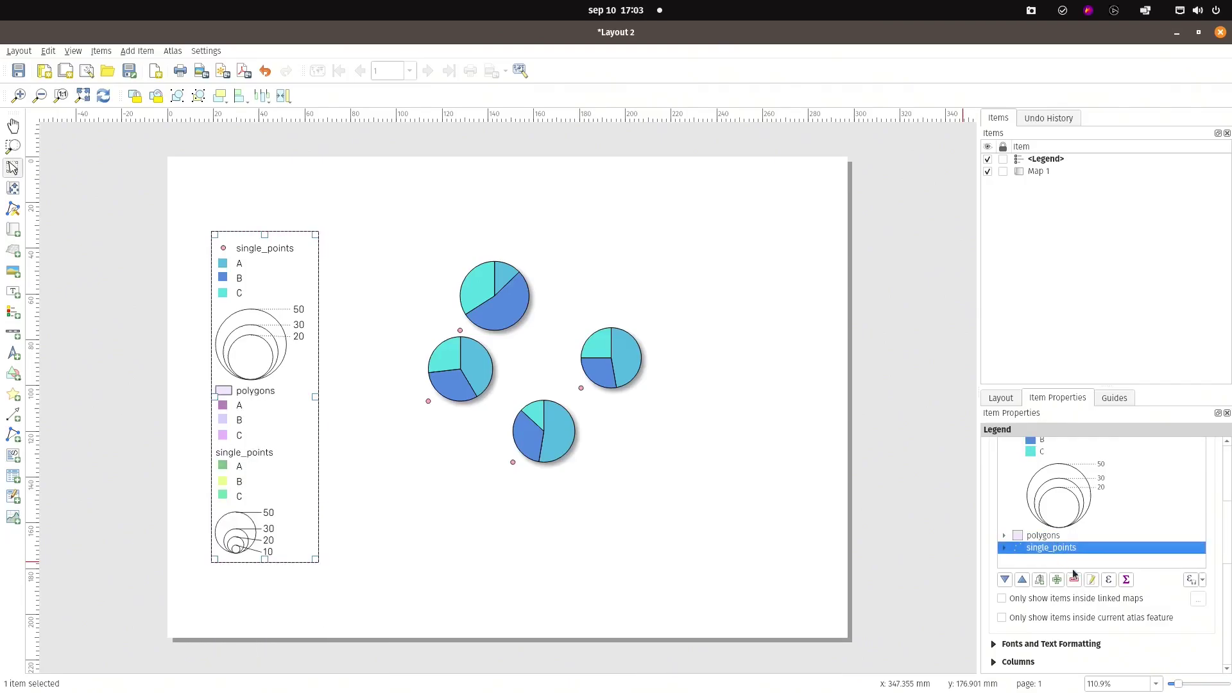
pyautogui.click(1074, 580)
pyautogui.click(1058, 536)
pyautogui.click(1074, 579)
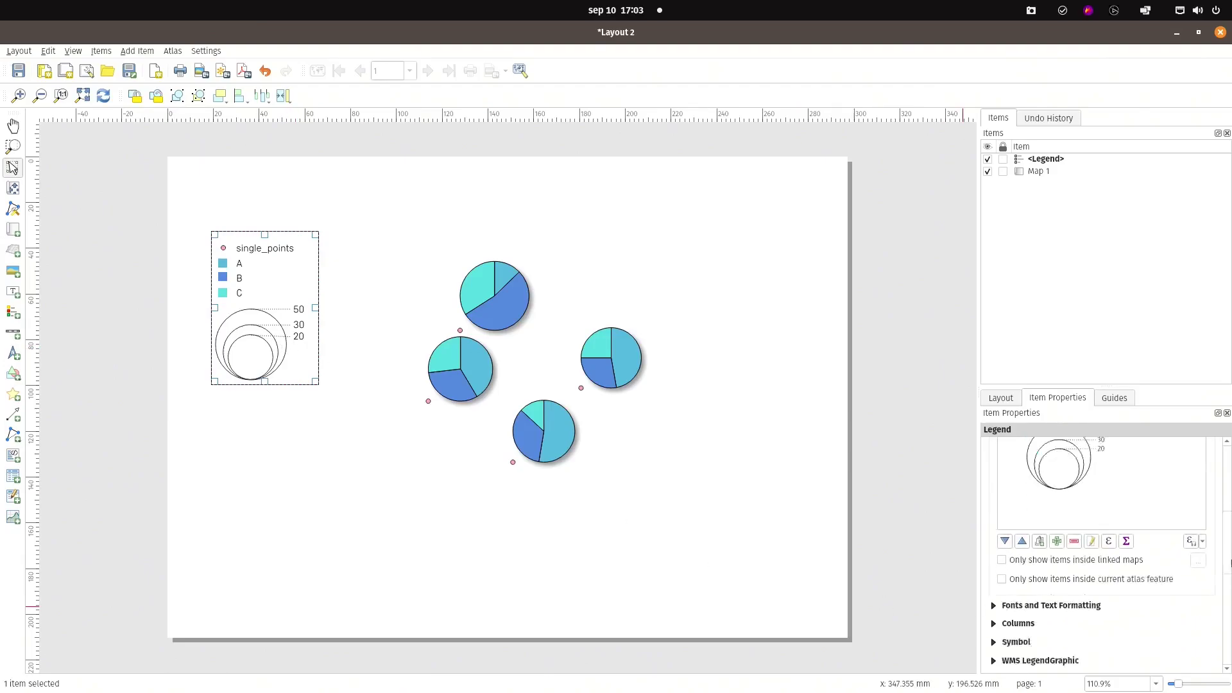
# Step: Disable the legend's background and move the legend slightly closer to the page's left edge
pyautogui.scroll(-10, 1229, 565)
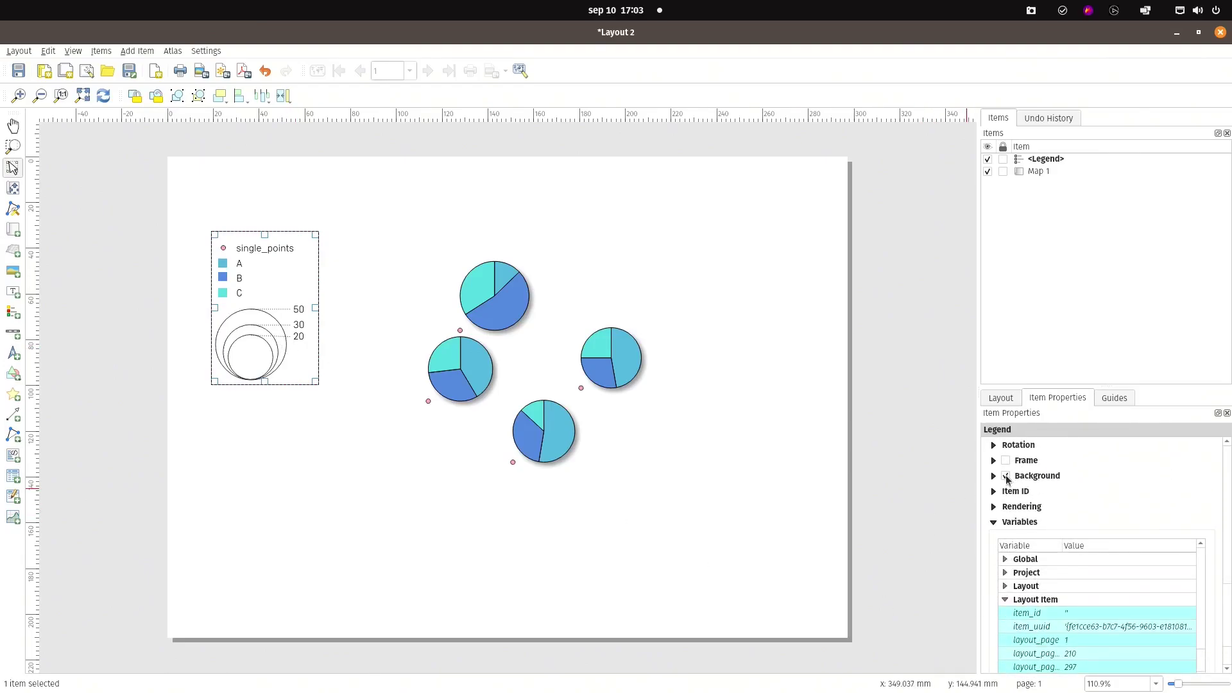
pyautogui.click(1005, 475)
pyautogui.moveTo(260, 346)
pyautogui.mouseDown()
pyautogui.moveTo(484, 314)
pyautogui.moveTo(513, 276)
pyautogui.moveTo(513, 294)
pyautogui.moveTo(250, 340)
pyautogui.moveTo(273, 355)
pyautogui.mouseUp()
pyautogui.scroll(2, 273, 355)
pyautogui.scroll(-1, 272, 354)
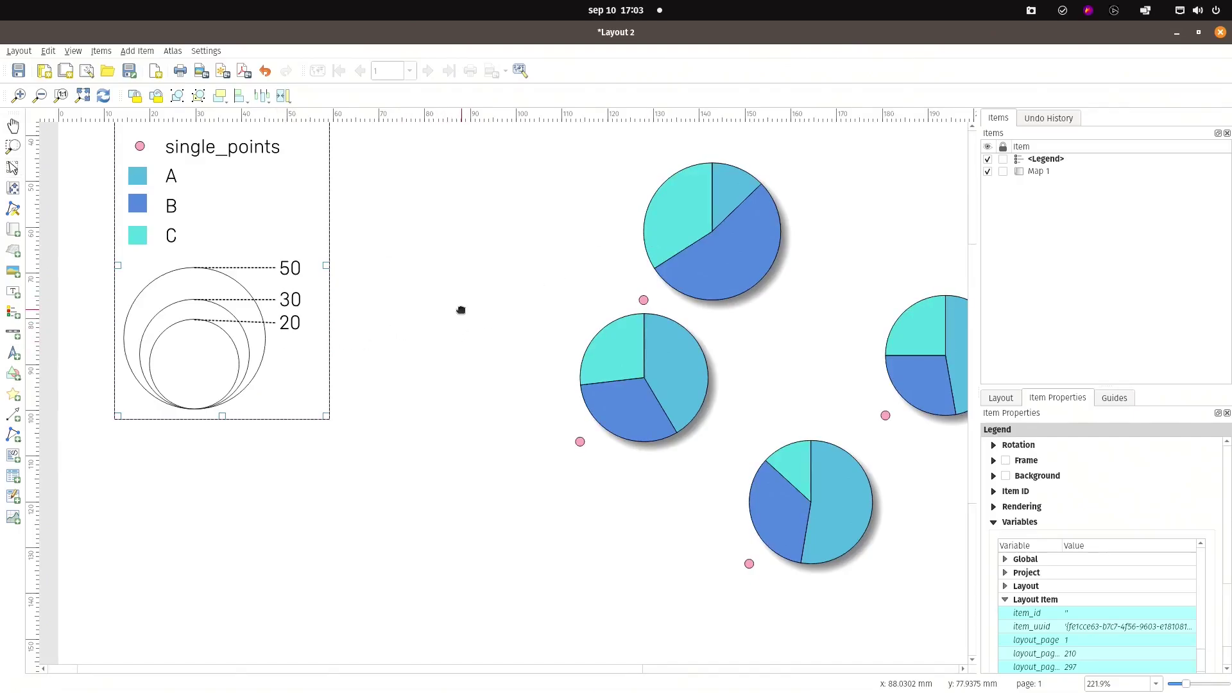
pyautogui.moveTo(459, 308); pyautogui.dragTo(449, 407)
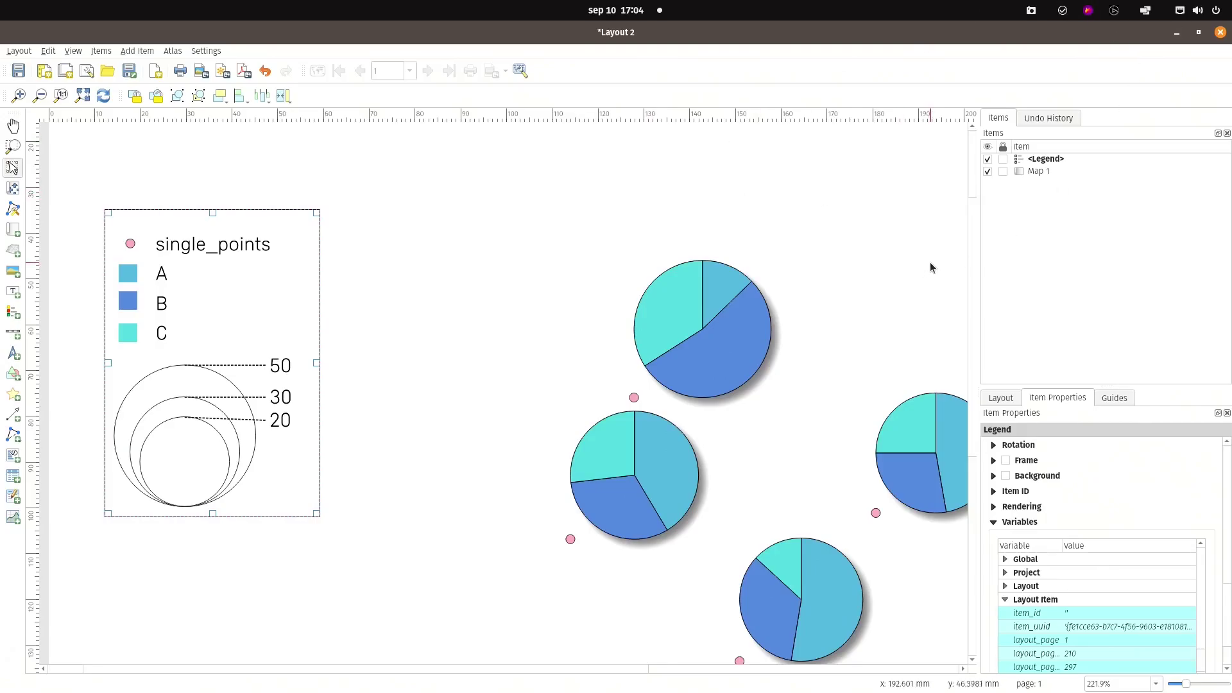
# Step: Switch back to the main QGIS window and set the single_points diagram size units to Pixels, applying the change
pyautogui.hotkey('alt', 'Tab')
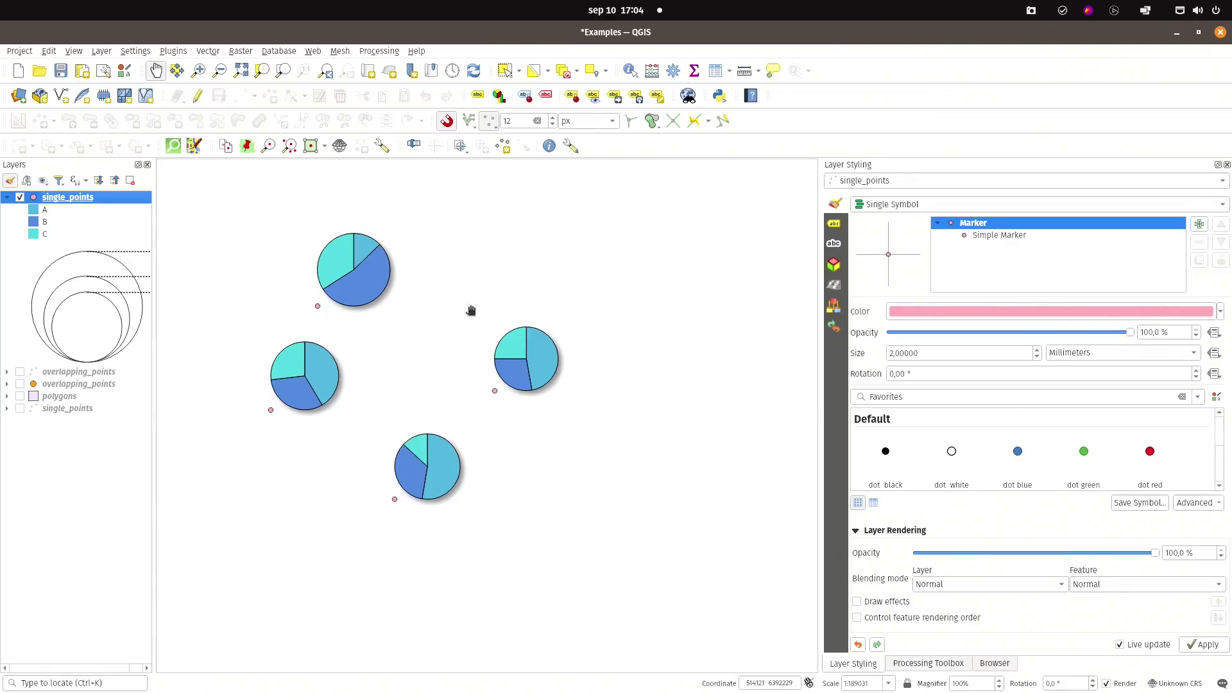
pyautogui.doubleClick(71, 201)
pyautogui.click(895, 202)
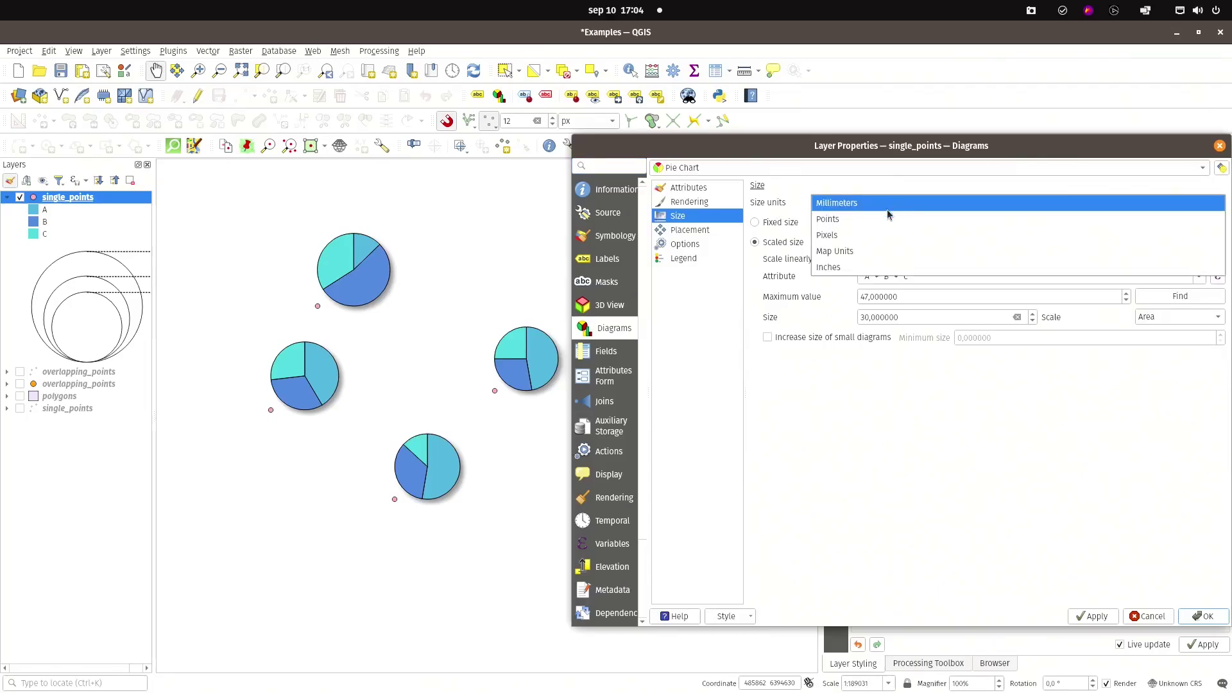
pyautogui.click(884, 230)
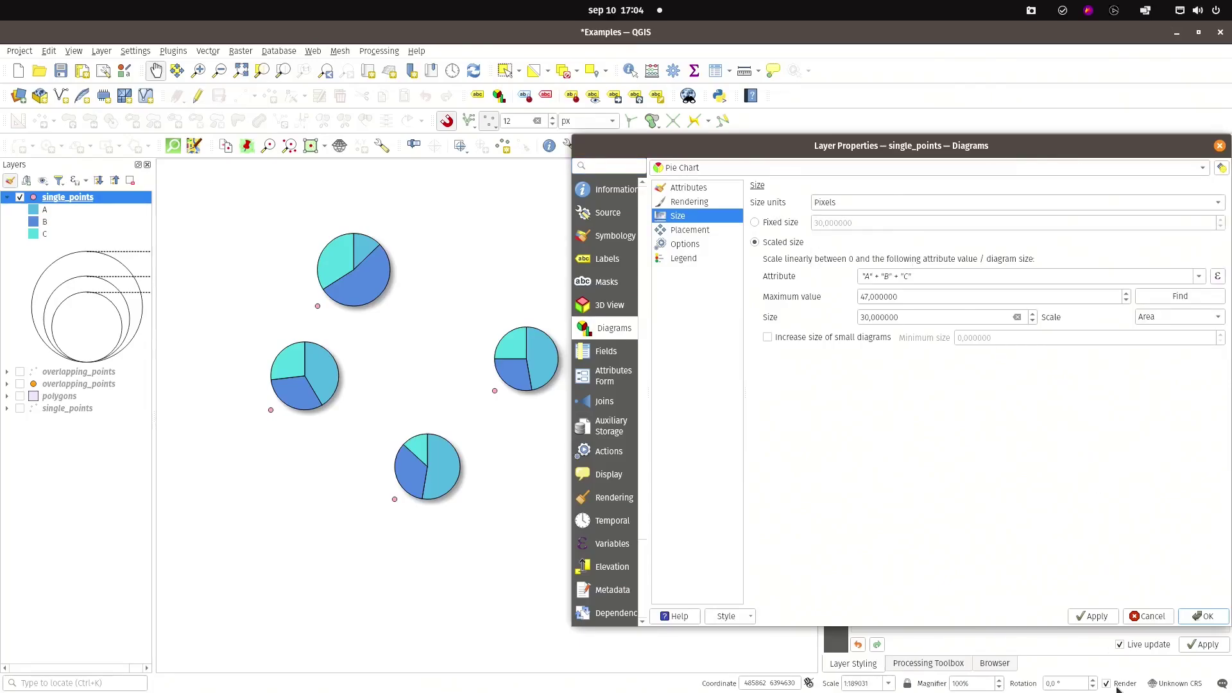
pyautogui.click(1094, 616)
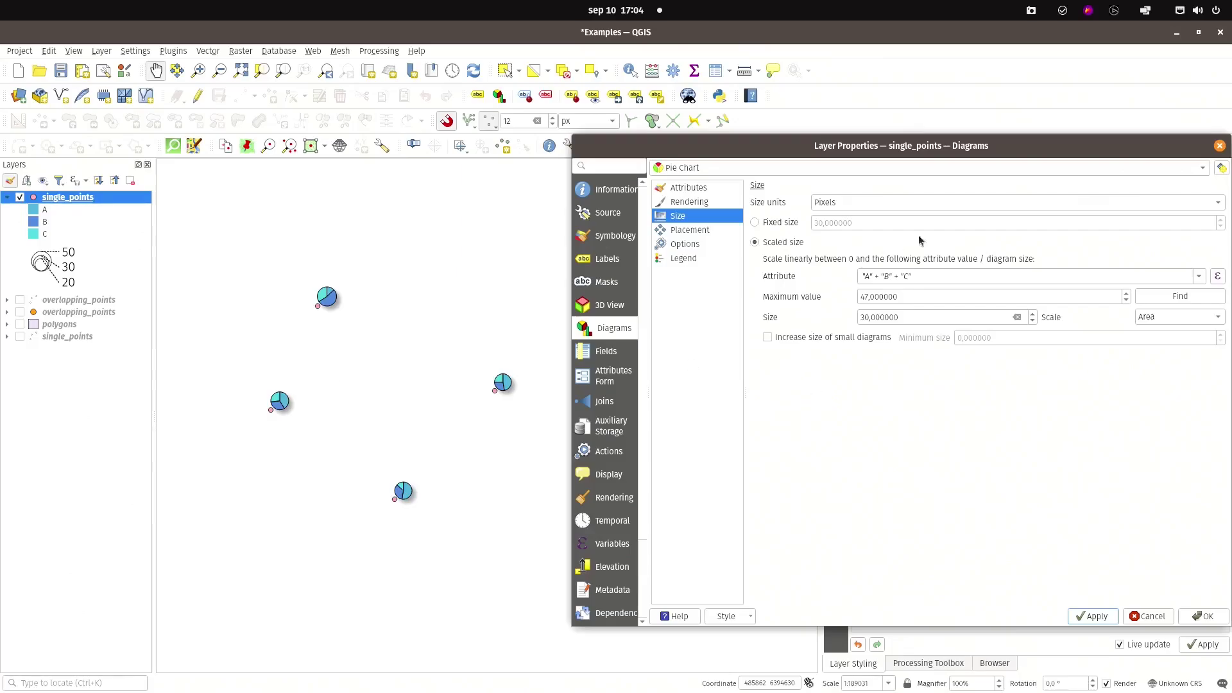
# Step: Set the scaled diagram size of single_points to 130 pixels and close the layer properties with the change applied
pyautogui.click(859, 318)
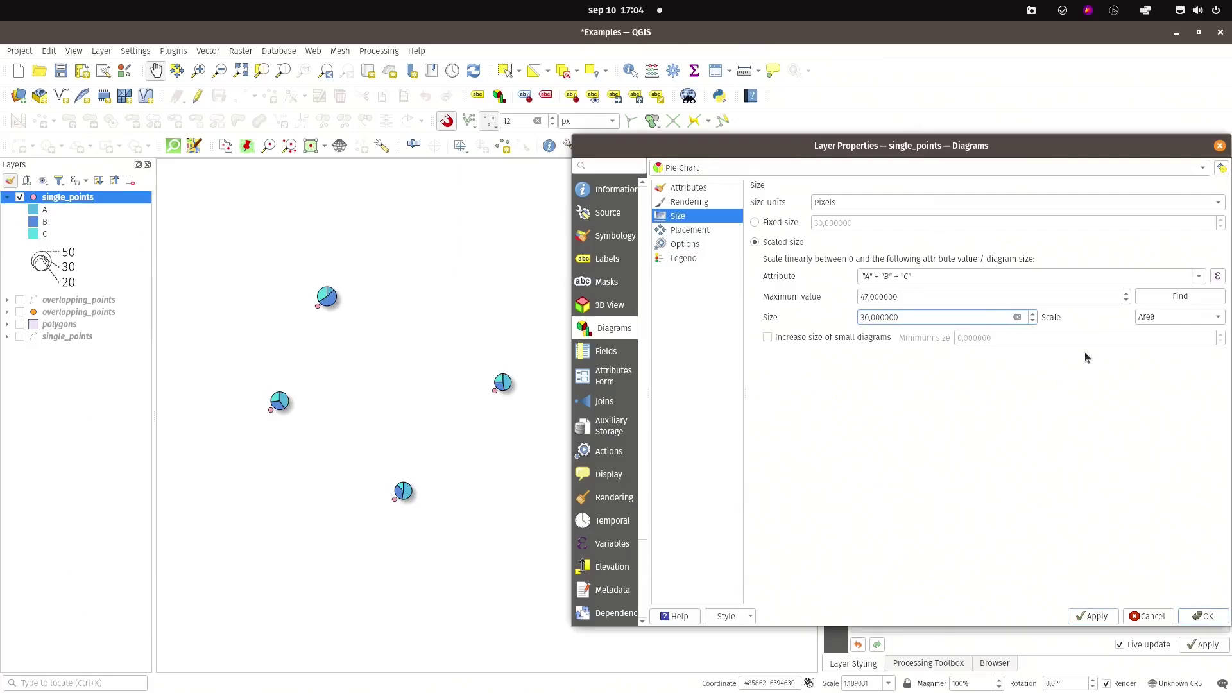
pyautogui.write('1')
pyautogui.click(1092, 616)
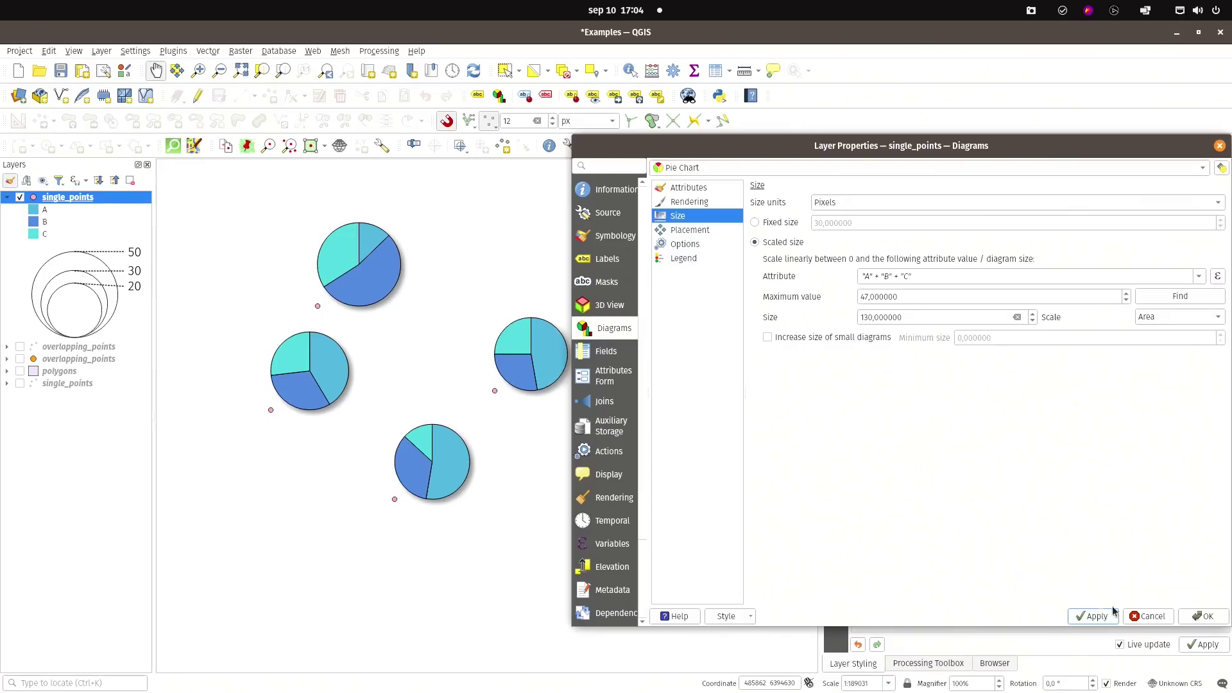
pyautogui.click(1206, 616)
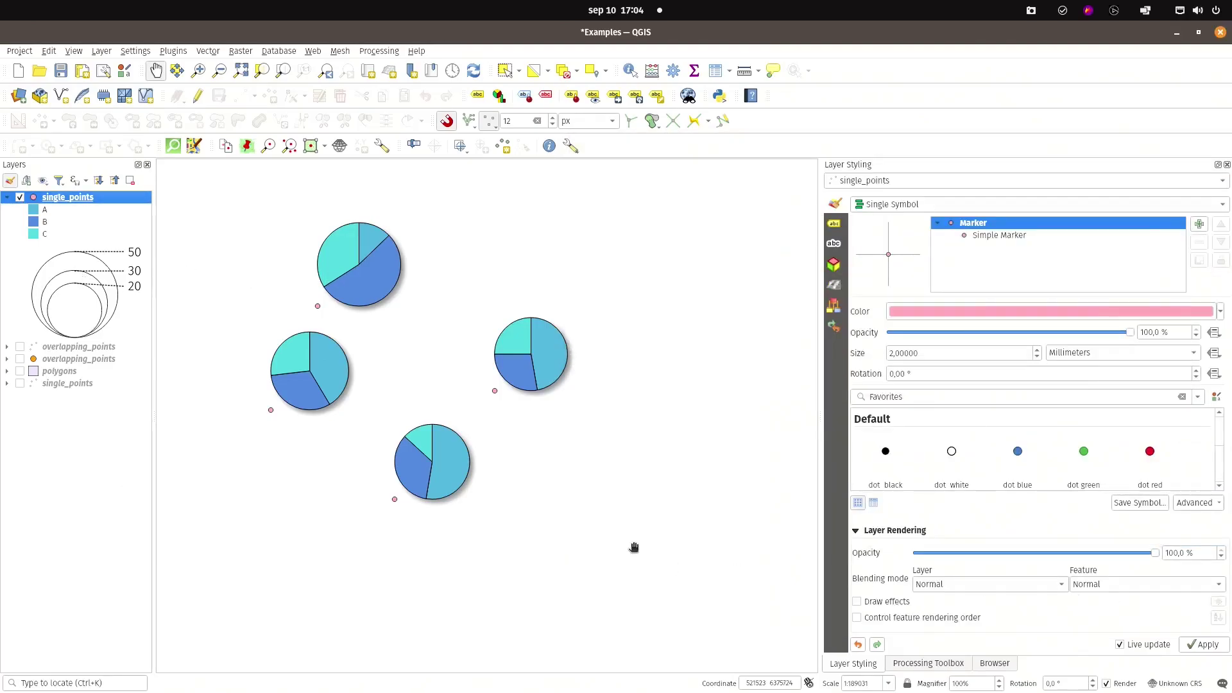
# Step: Switch to the print layout, refresh it, and compare the pie charts with the size legend at different zoom levels
pyautogui.hotkey('alt', '`')
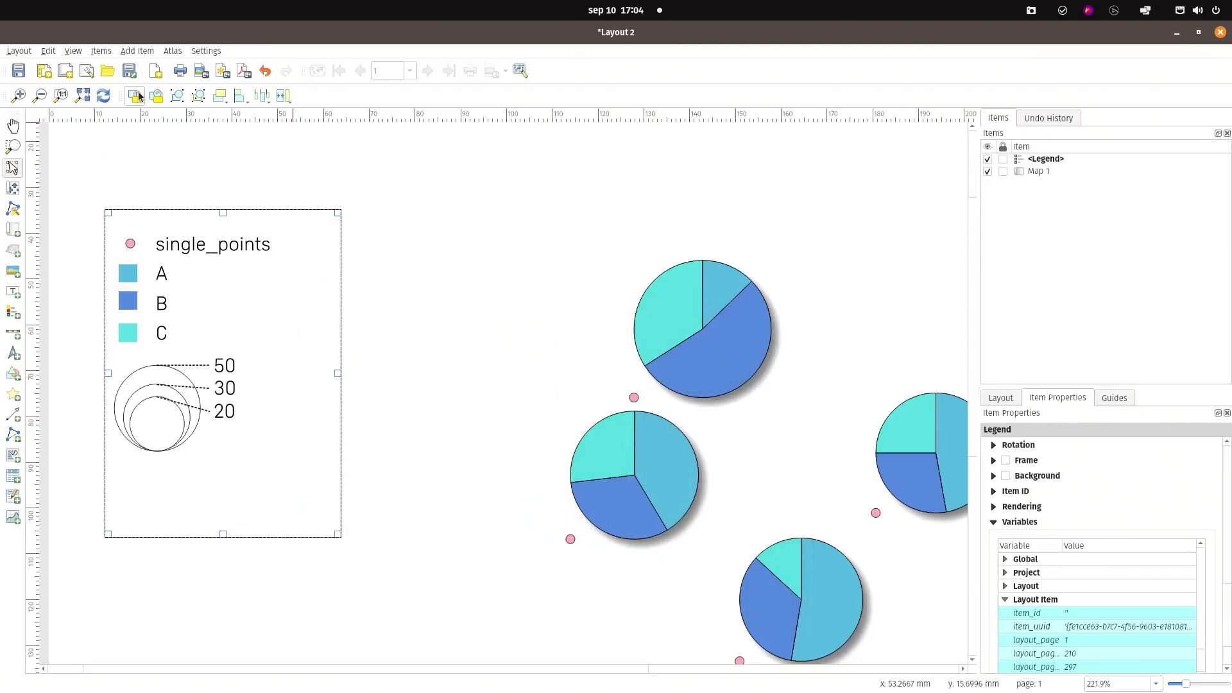
pyautogui.click(102, 96)
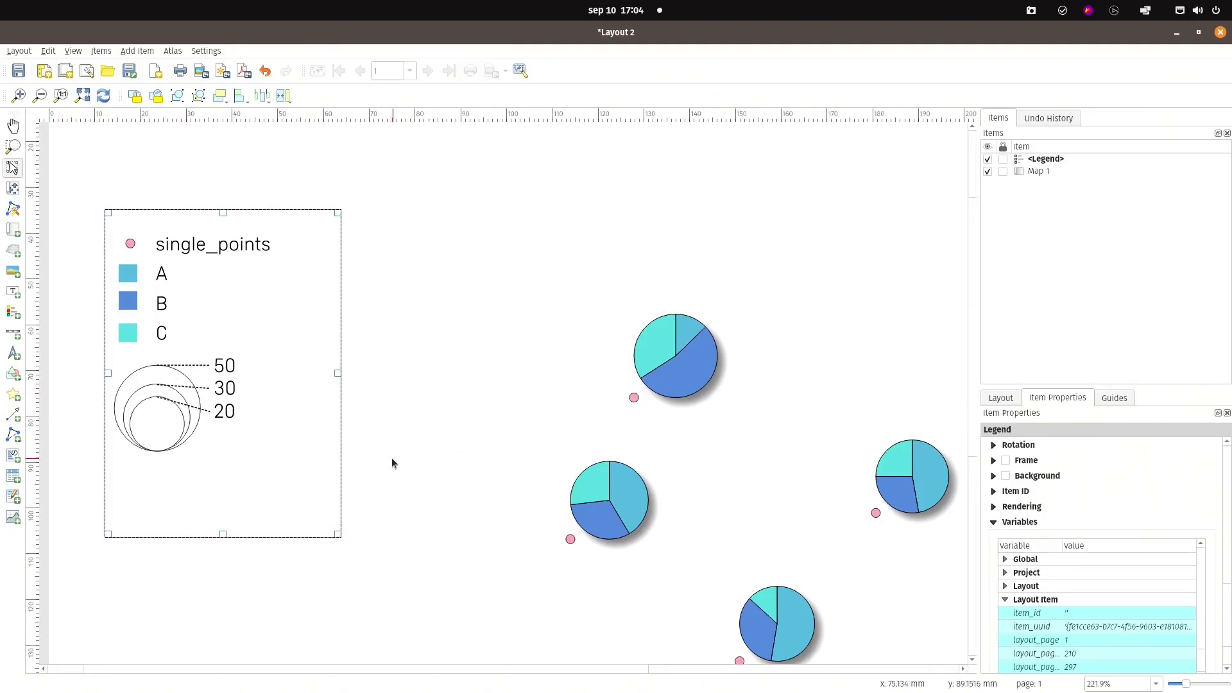
pyautogui.scroll(-2, 443, 482)
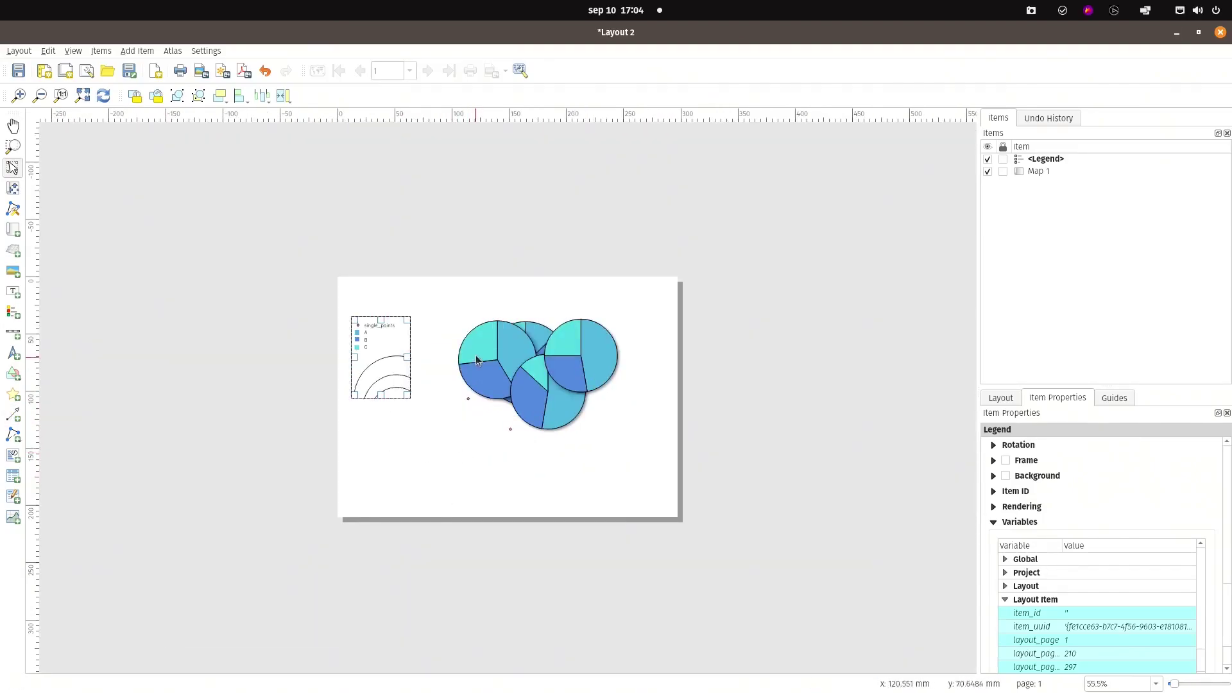
pyautogui.scroll(2, 477, 370)
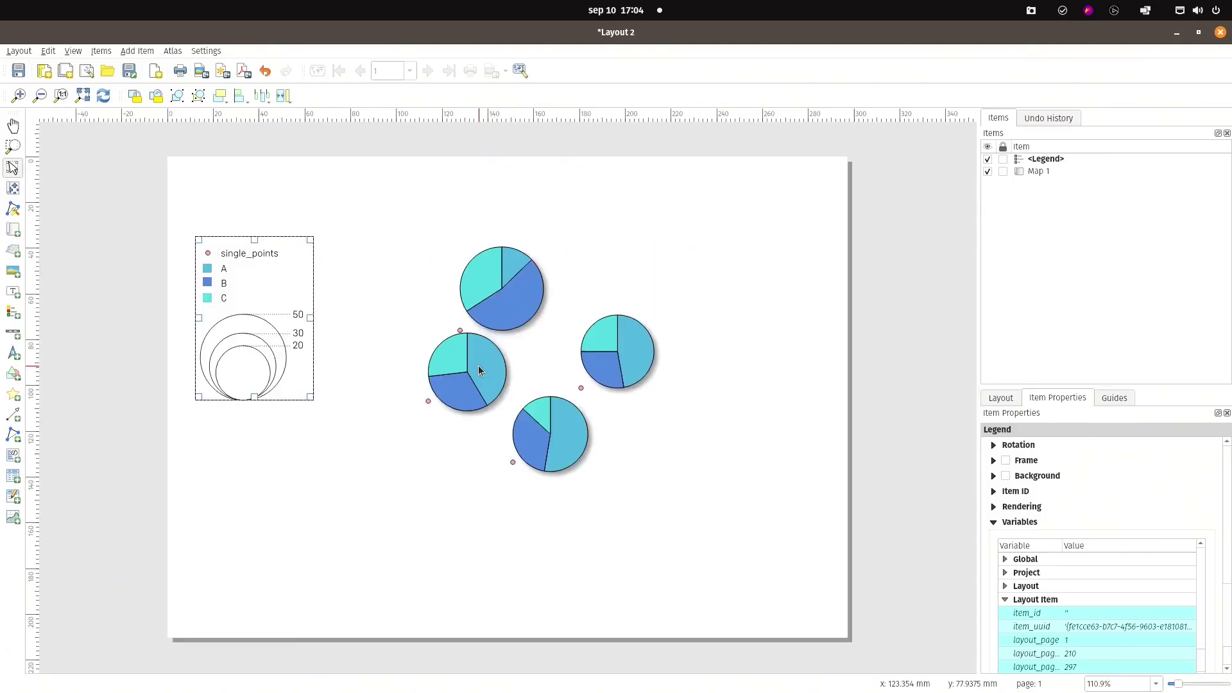
pyautogui.scroll(-2, 503, 363)
pyautogui.scroll(2, 501, 365)
pyautogui.hscroll(-5, 264, 350)
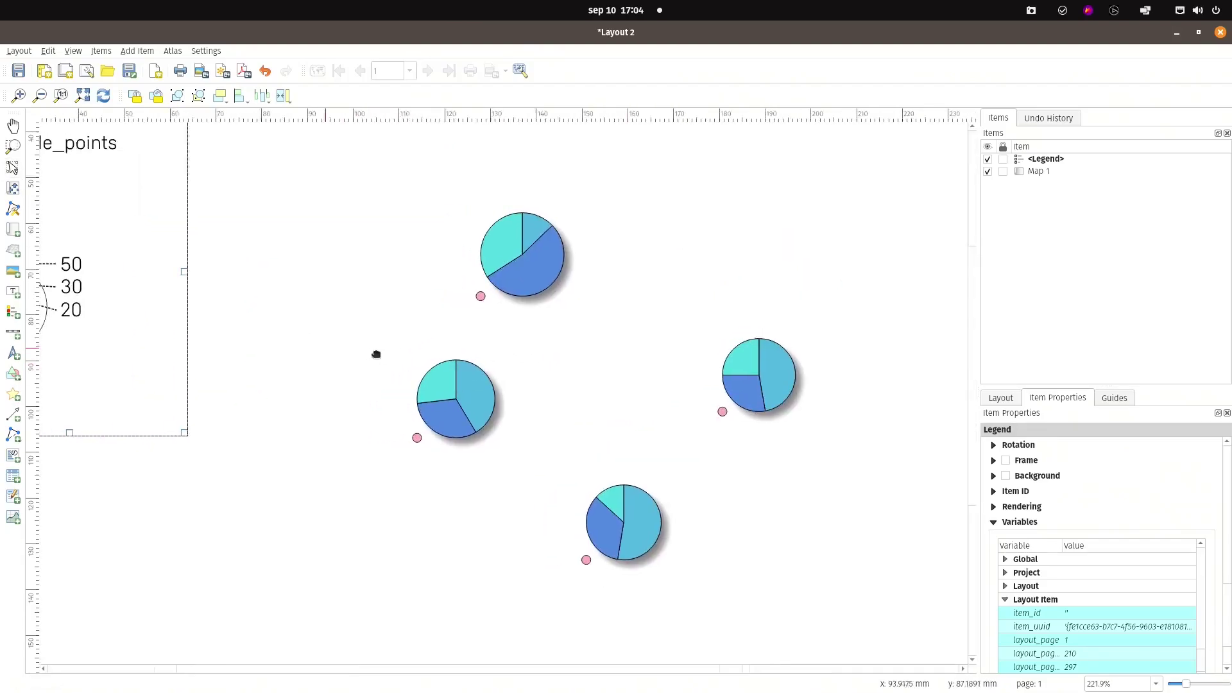
pyautogui.scroll(1, 376, 353)
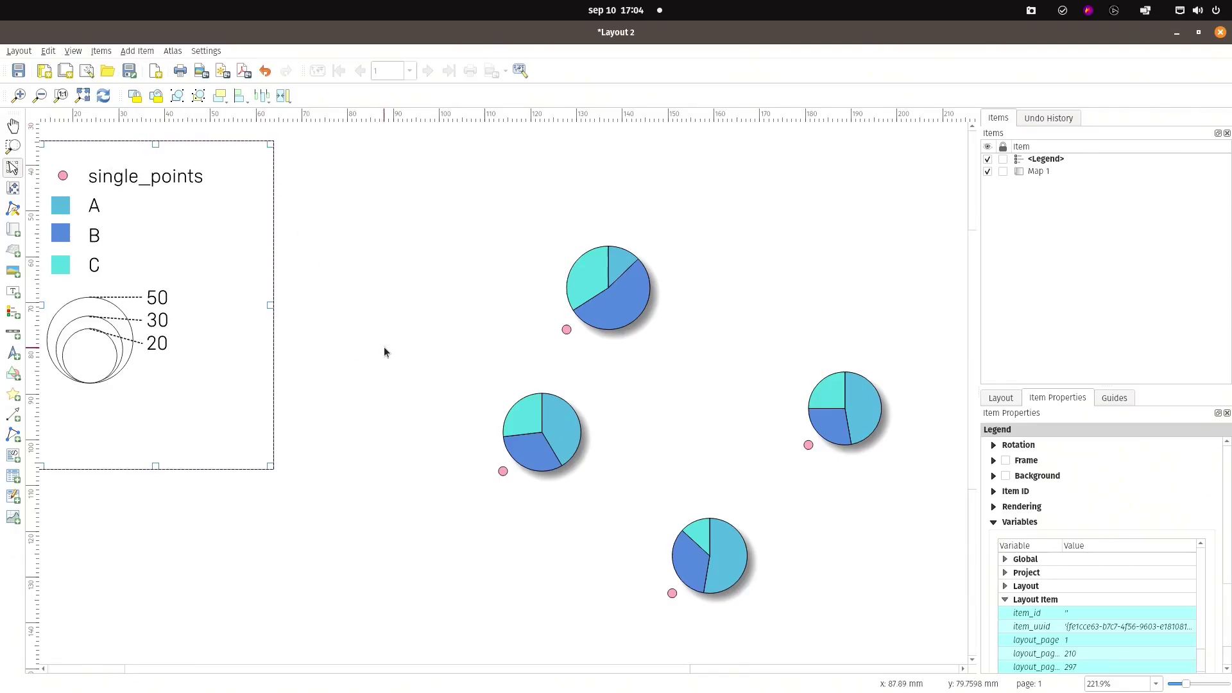
pyautogui.scroll(-1, 492, 356)
# Step: Switch back to the main QGIS window and set the single_points diagram size units to Points, applying the change
pyautogui.hotkey('alt', 'Tab')
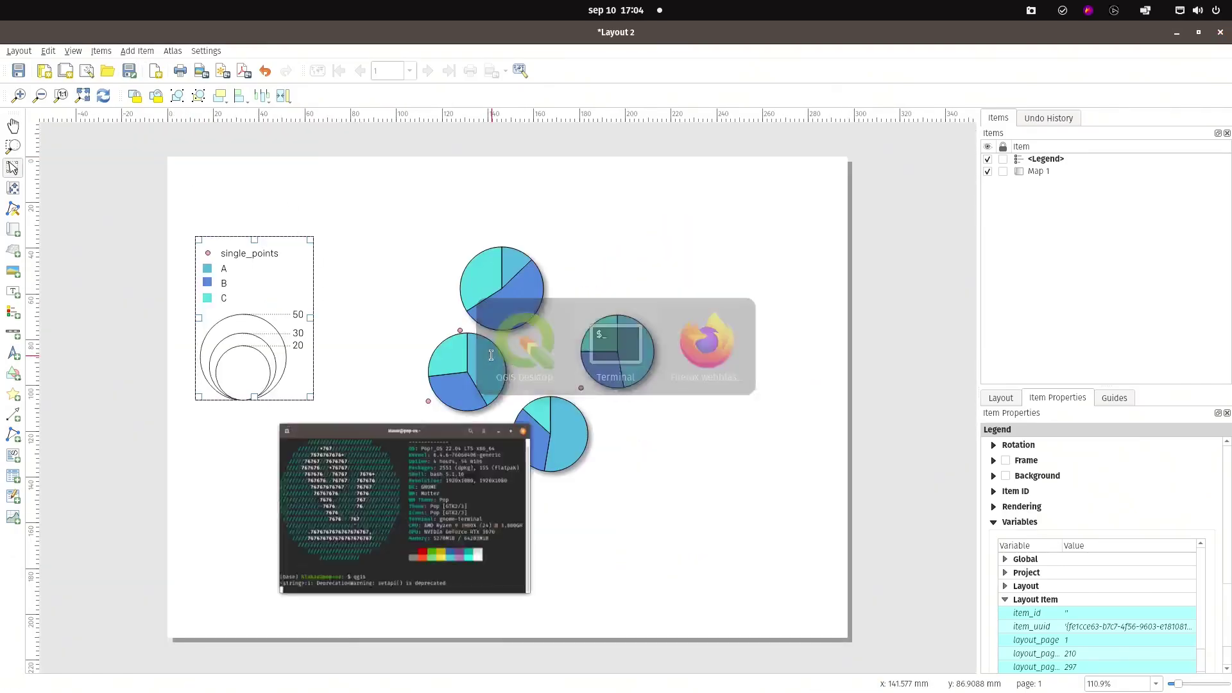
pyautogui.hotkey('alt', 'Tab')
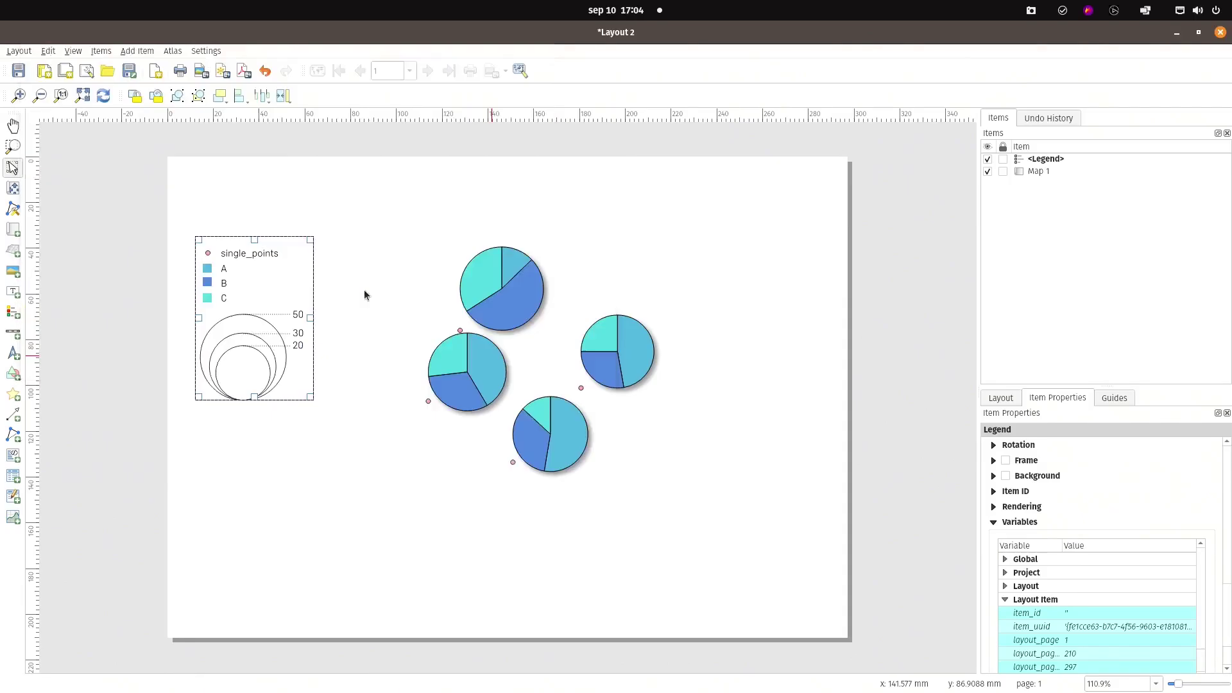
pyautogui.hotkey('alt', 'Tab')
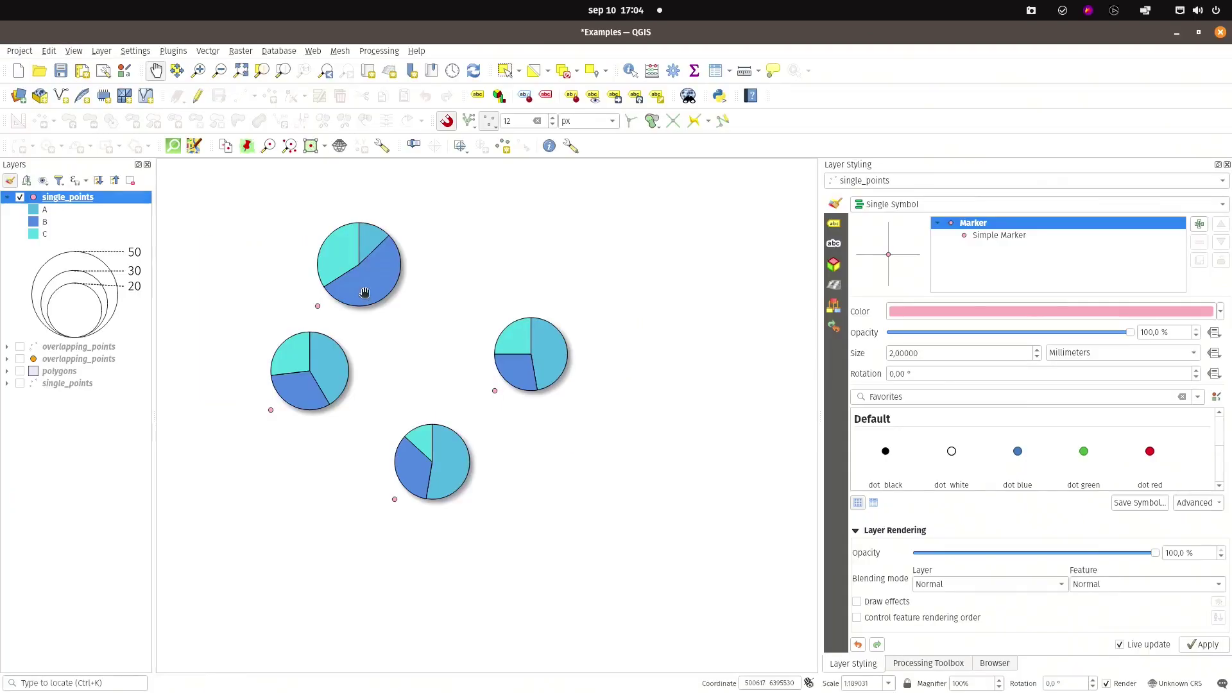
pyautogui.doubleClick(82, 199)
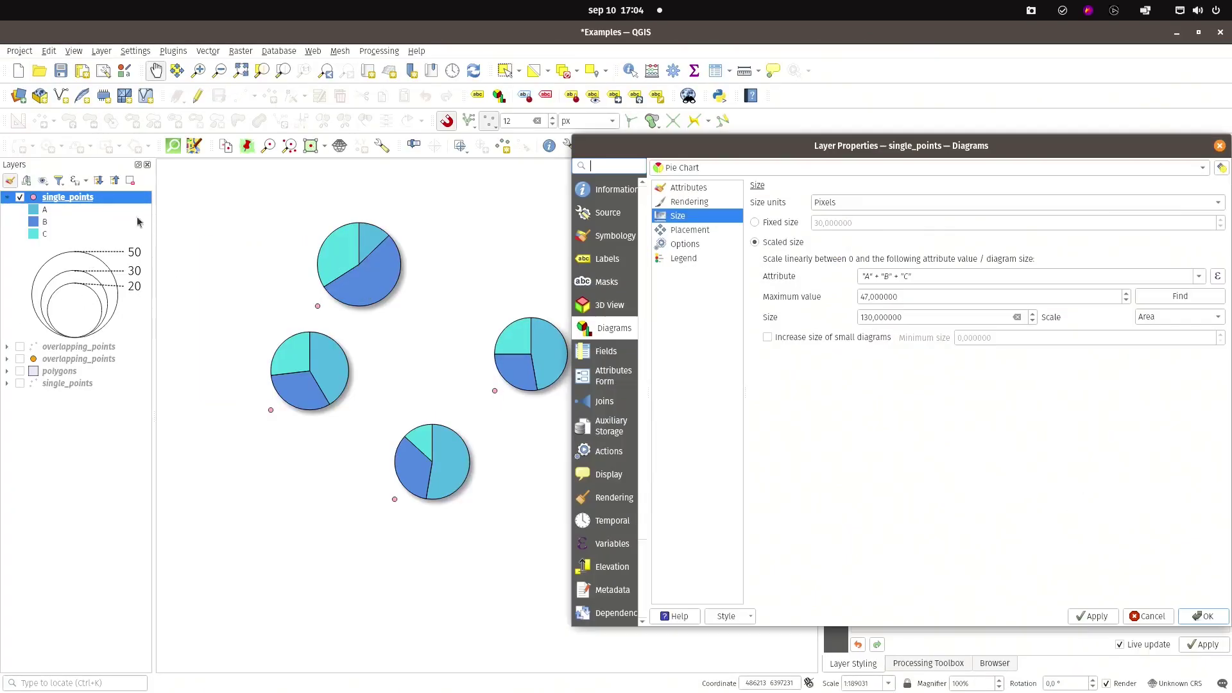
pyautogui.click(851, 204)
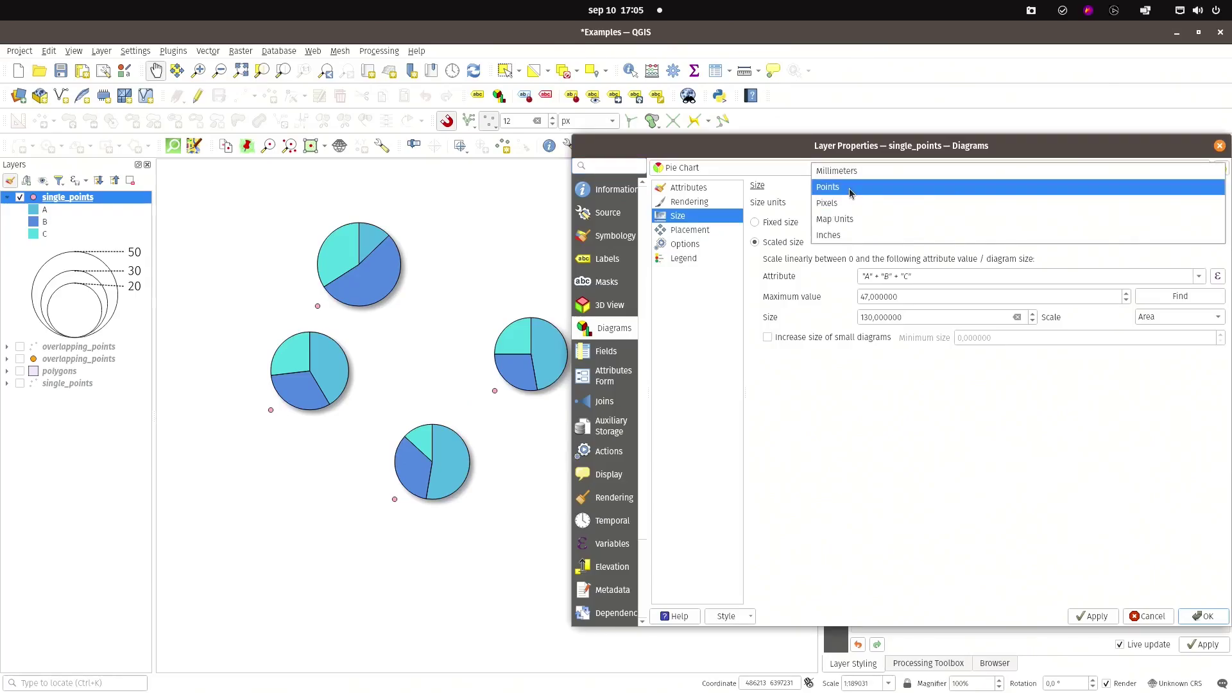
pyautogui.click(850, 188)
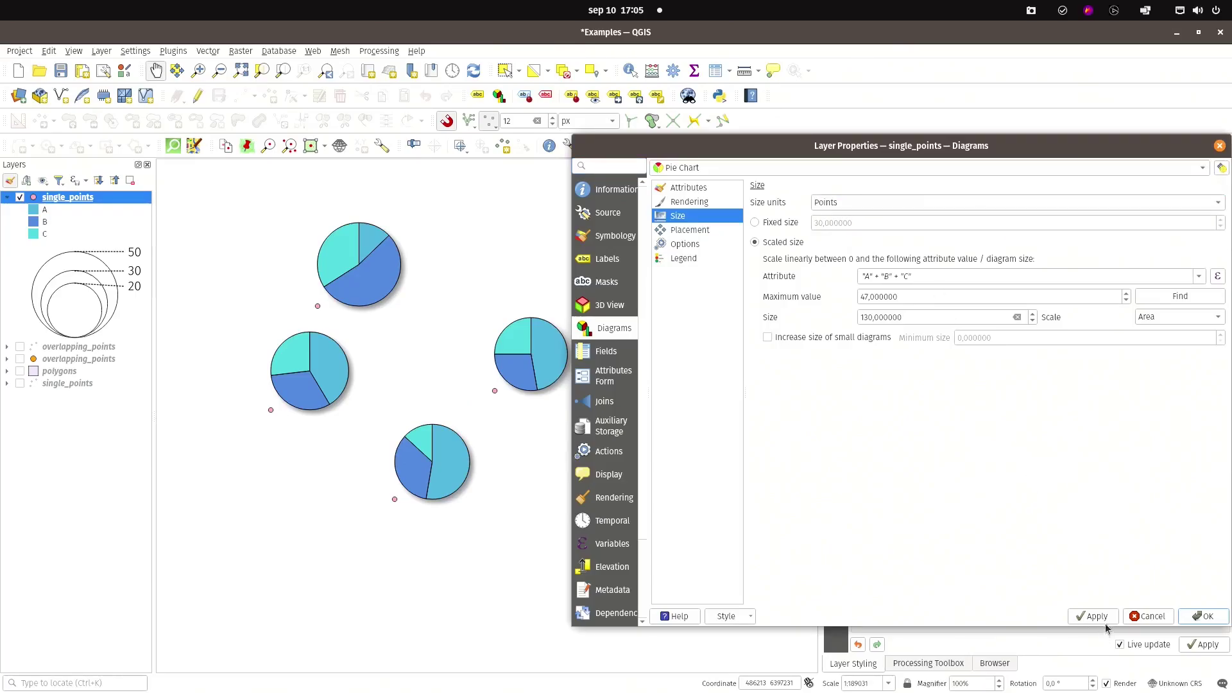
pyautogui.click(1105, 619)
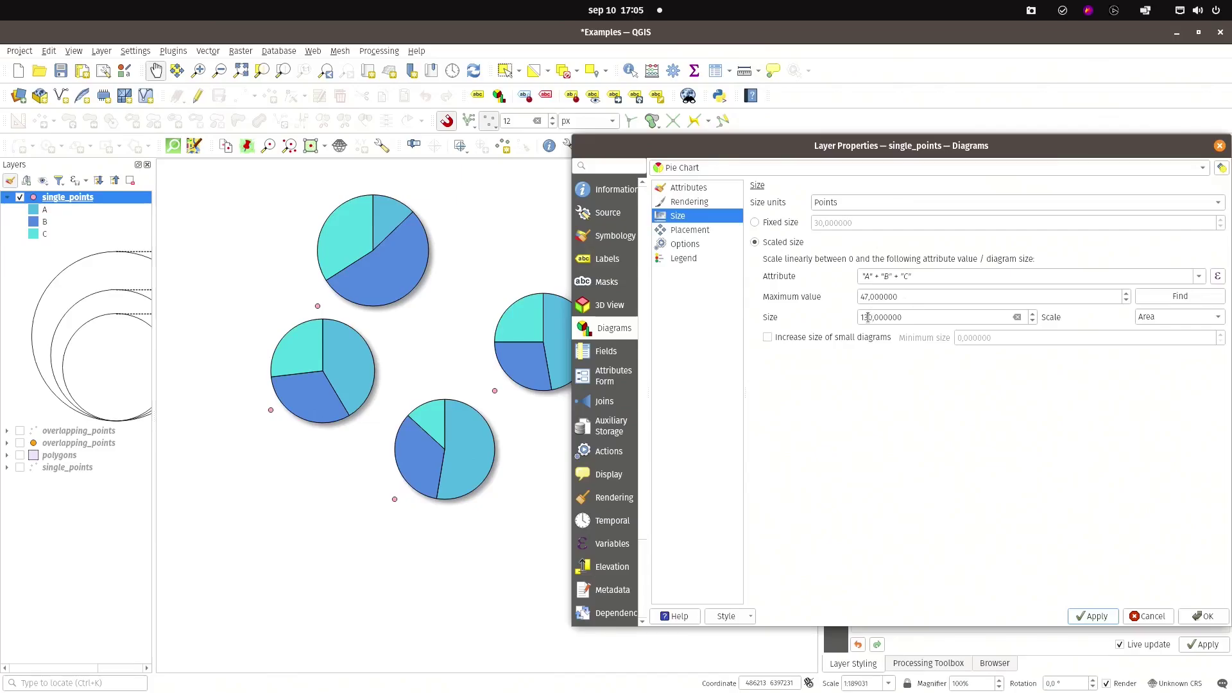
# Step: Set the scaled diagram size to 80 points, apply it and close the layer properties
pyautogui.moveTo(873, 317); pyautogui.dragTo(842, 321)
pyautogui.write('8')
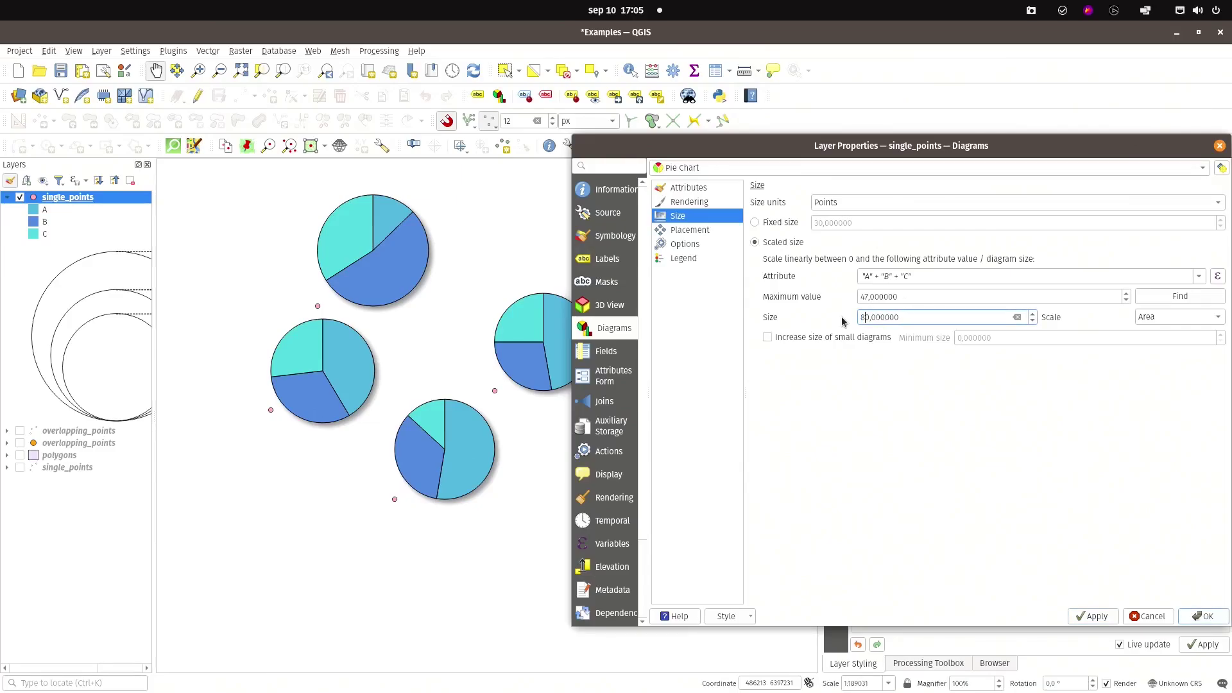
pyautogui.click(1092, 616)
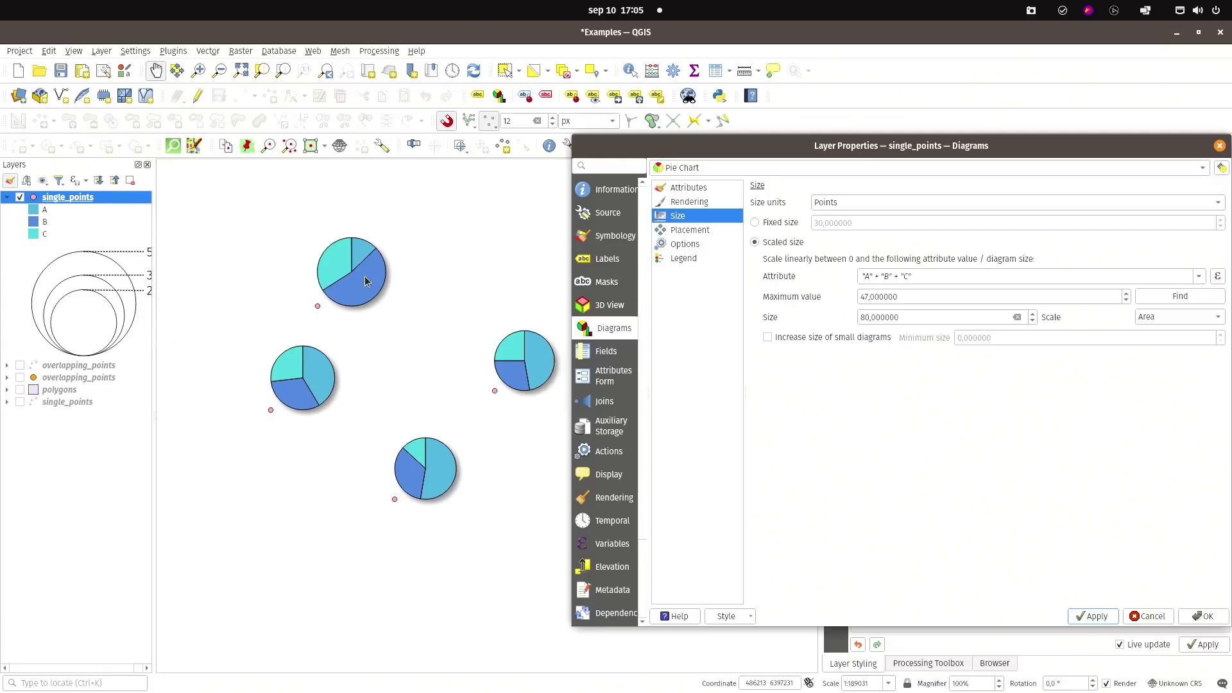
pyautogui.click(1202, 616)
# Step: Examine the diagrams on the map canvas at smaller scales, and switch to the print layout to refresh its map and legend
pyautogui.scroll(-2, 356, 544)
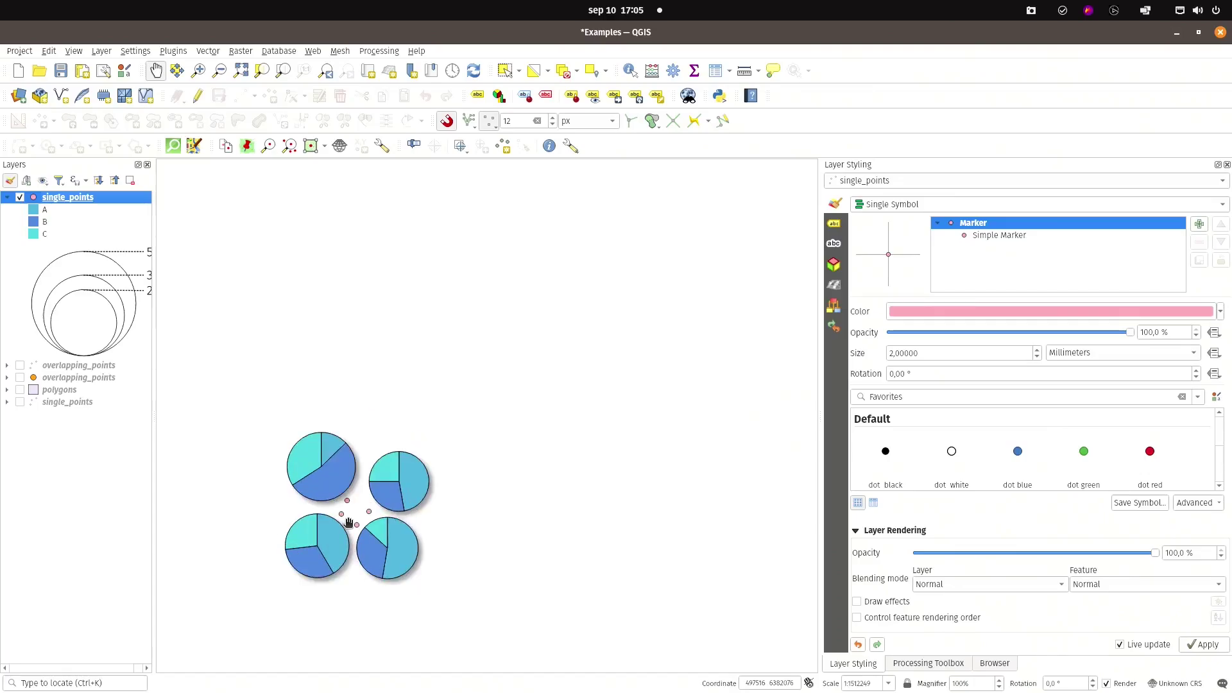
pyautogui.scroll(-1, 348, 519)
pyautogui.scroll(1, 349, 519)
pyautogui.scroll(-1, 349, 518)
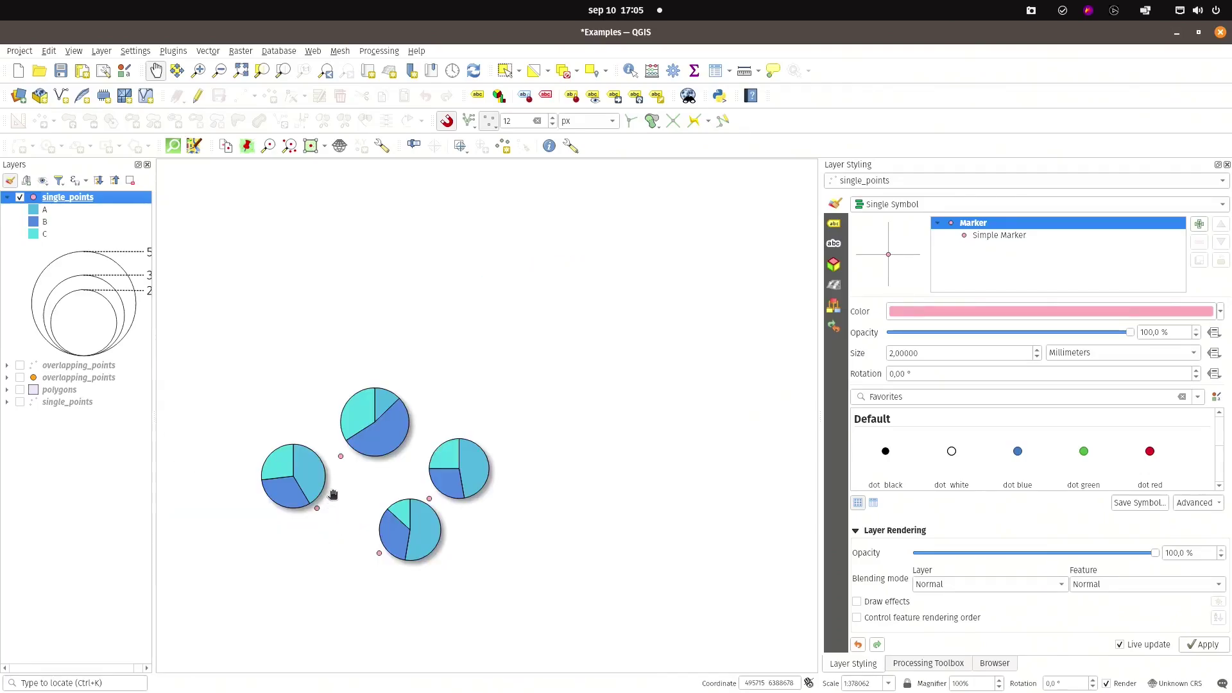
pyautogui.moveTo(335, 492); pyautogui.dragTo(354, 422)
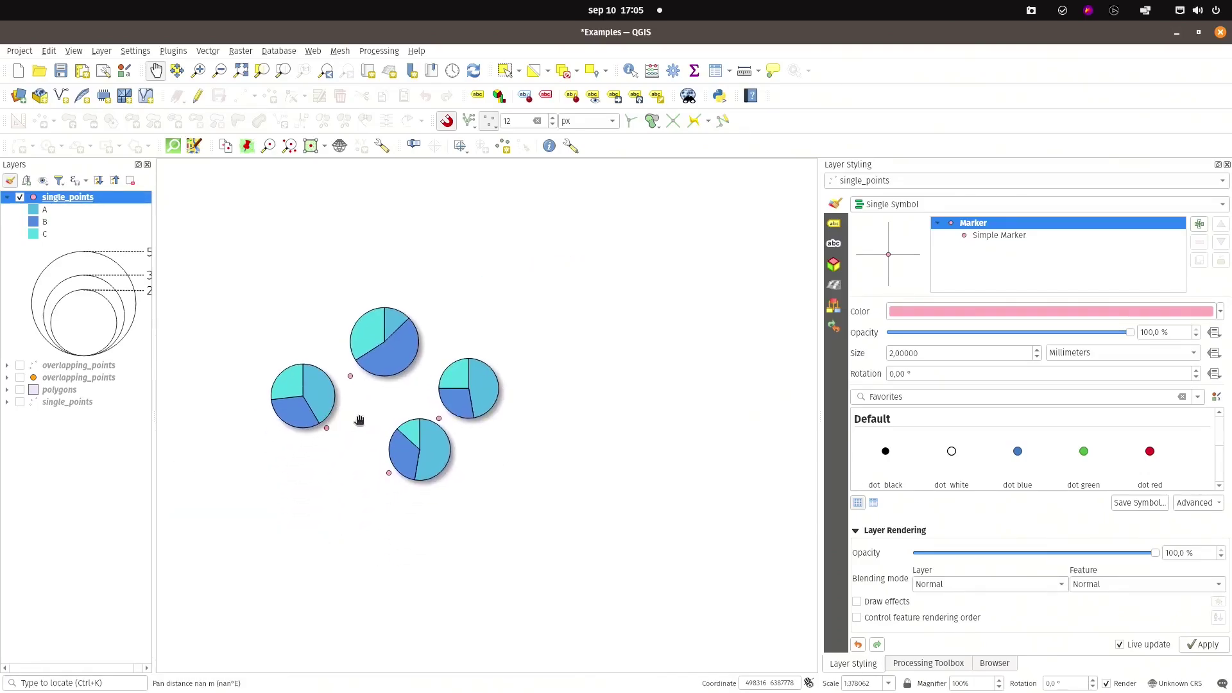
pyautogui.hotkey('alt', 'Tab')
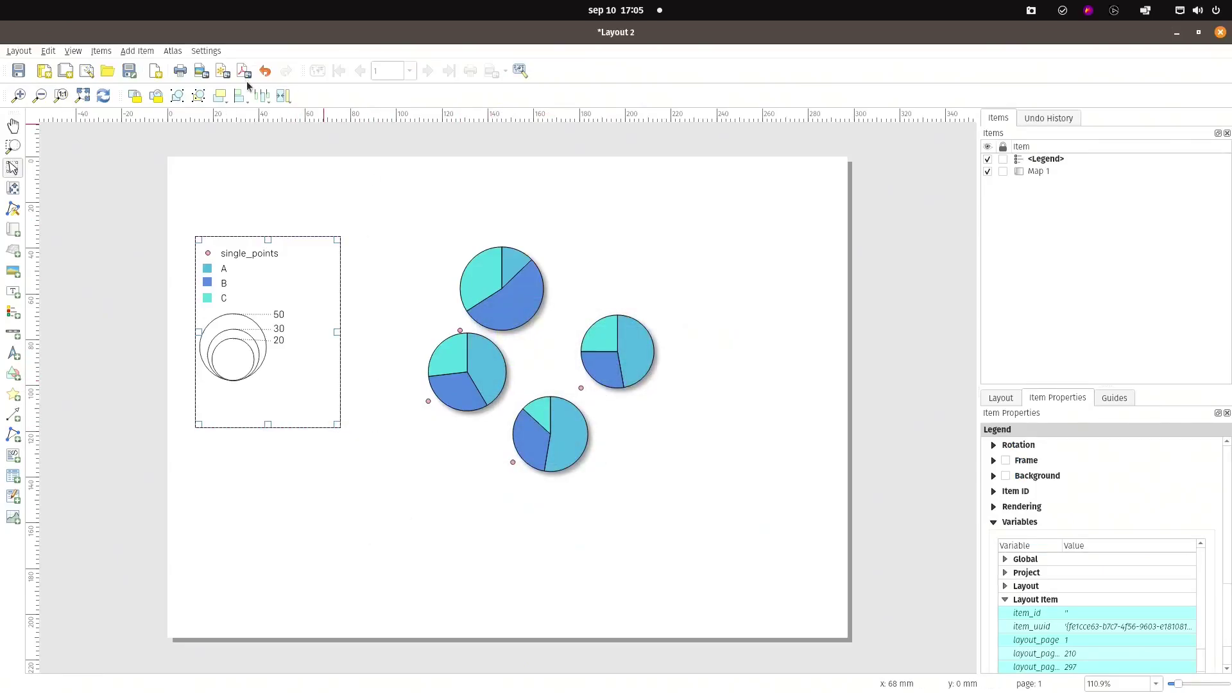
pyautogui.click(103, 95)
pyautogui.press('v')
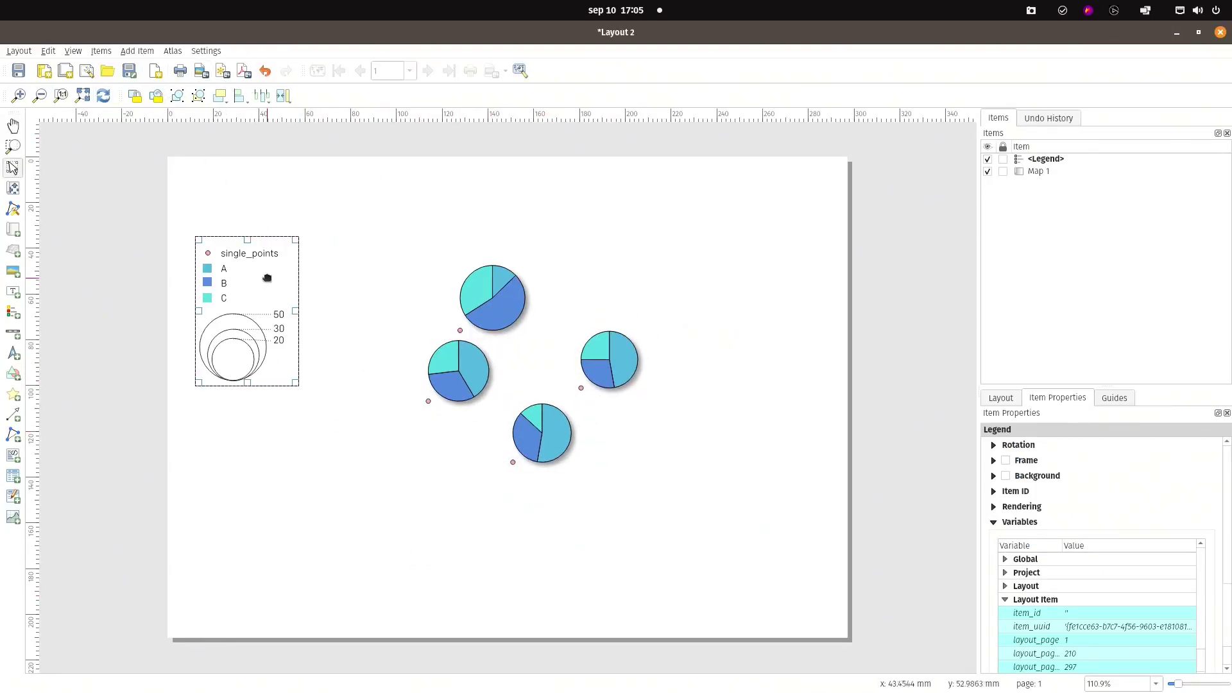
# Step: Overlay the legend's size circles on the uppermost pie chart to compare their sizes, and return the legend to the empty area beside the map
pyautogui.moveTo(221, 352); pyautogui.dragTo(502, 301)
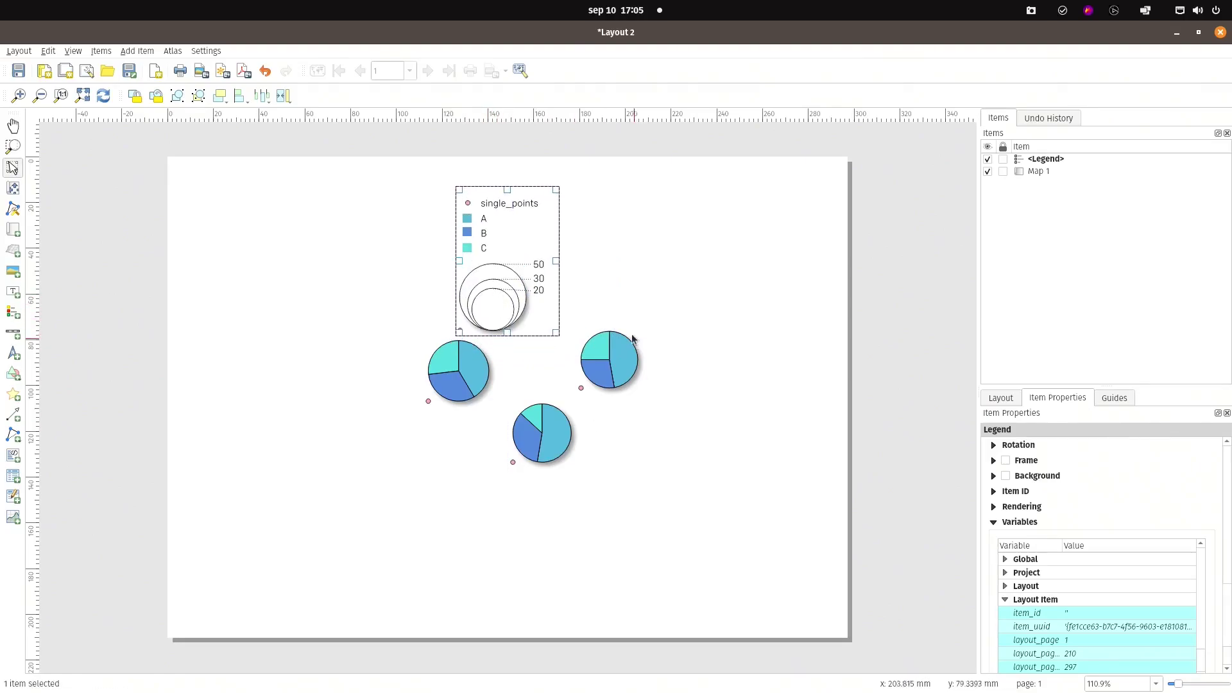
pyautogui.scroll(5, 485, 308)
pyautogui.scroll(-5, 489, 308)
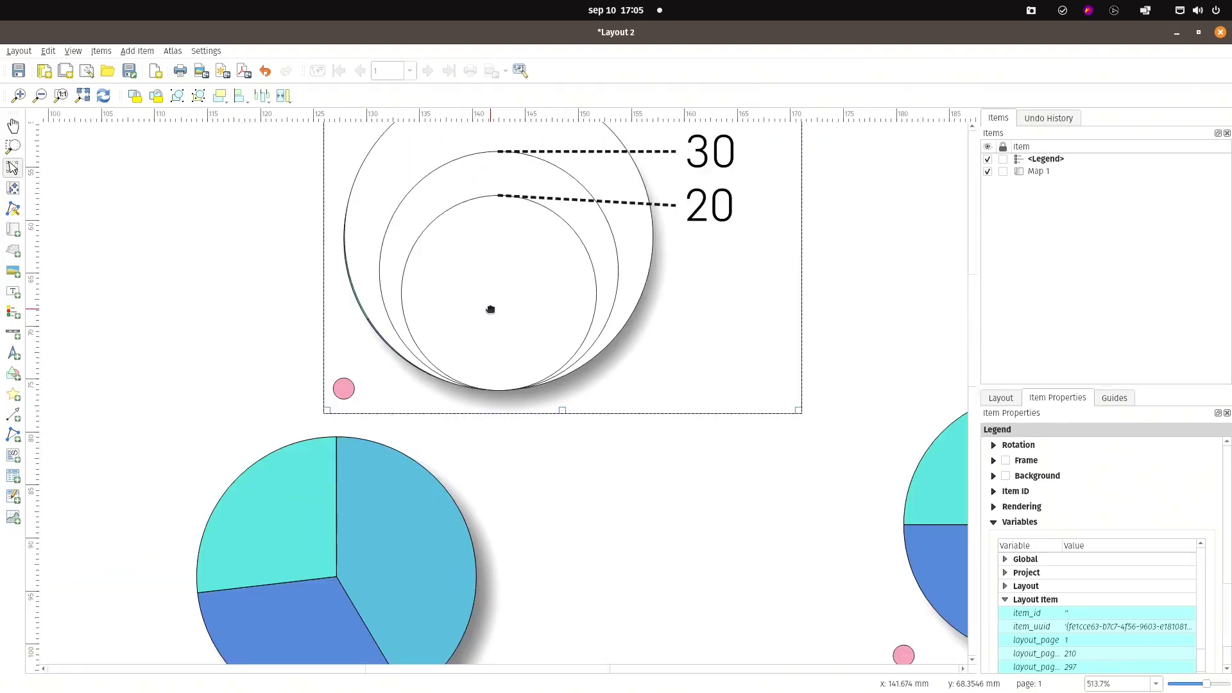
pyautogui.moveTo(493, 249); pyautogui.dragTo(209, 357)
# Step: Switch back to the main QGIS window and set the single_points diagram size units to Map Units, applying the change
pyautogui.hotkey('alt', 'Tab')
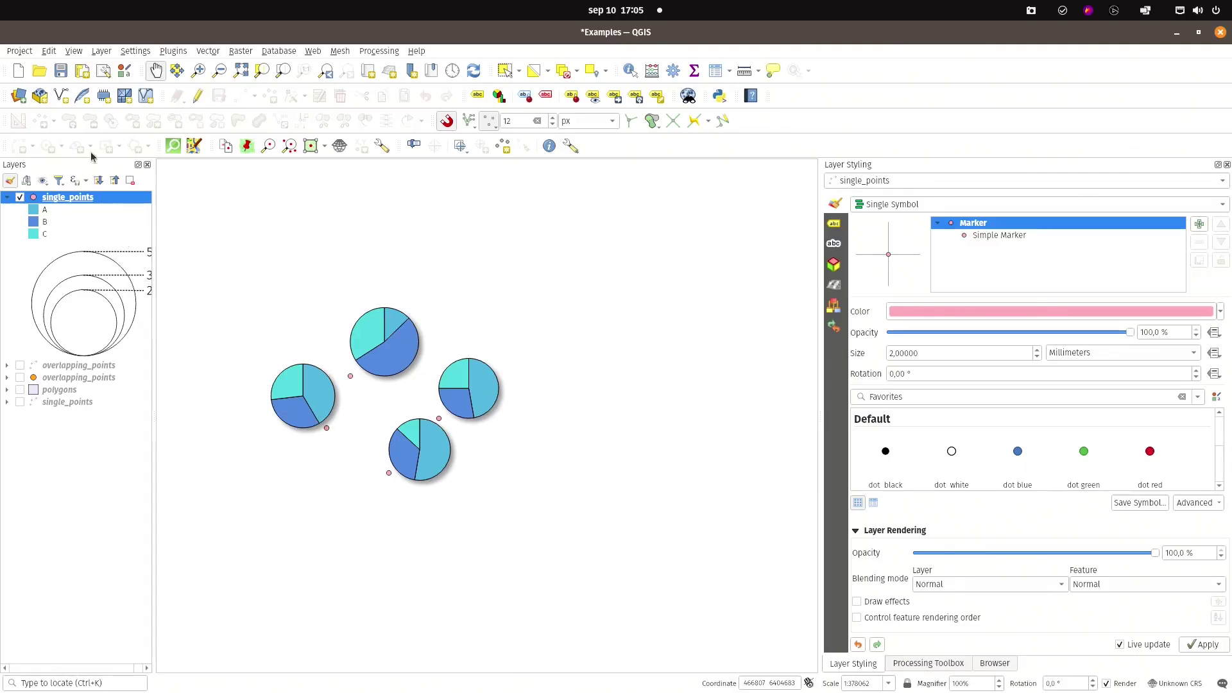
pyautogui.doubleClick(70, 198)
pyautogui.click(874, 202)
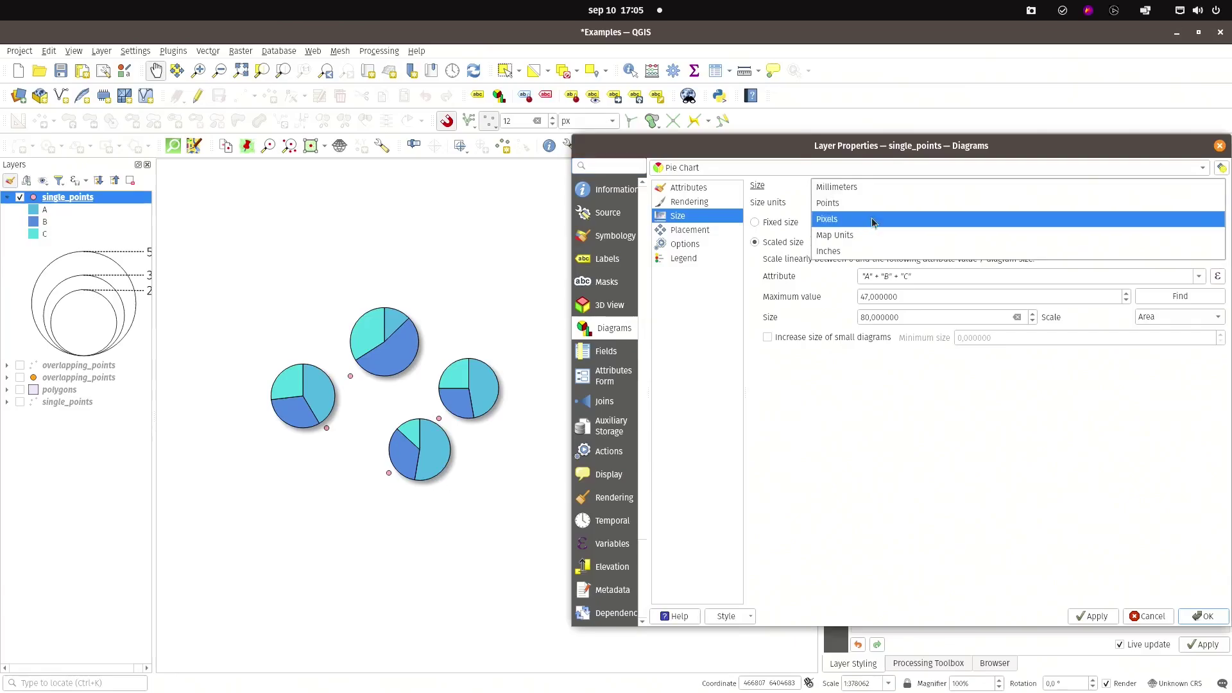
pyautogui.click(874, 236)
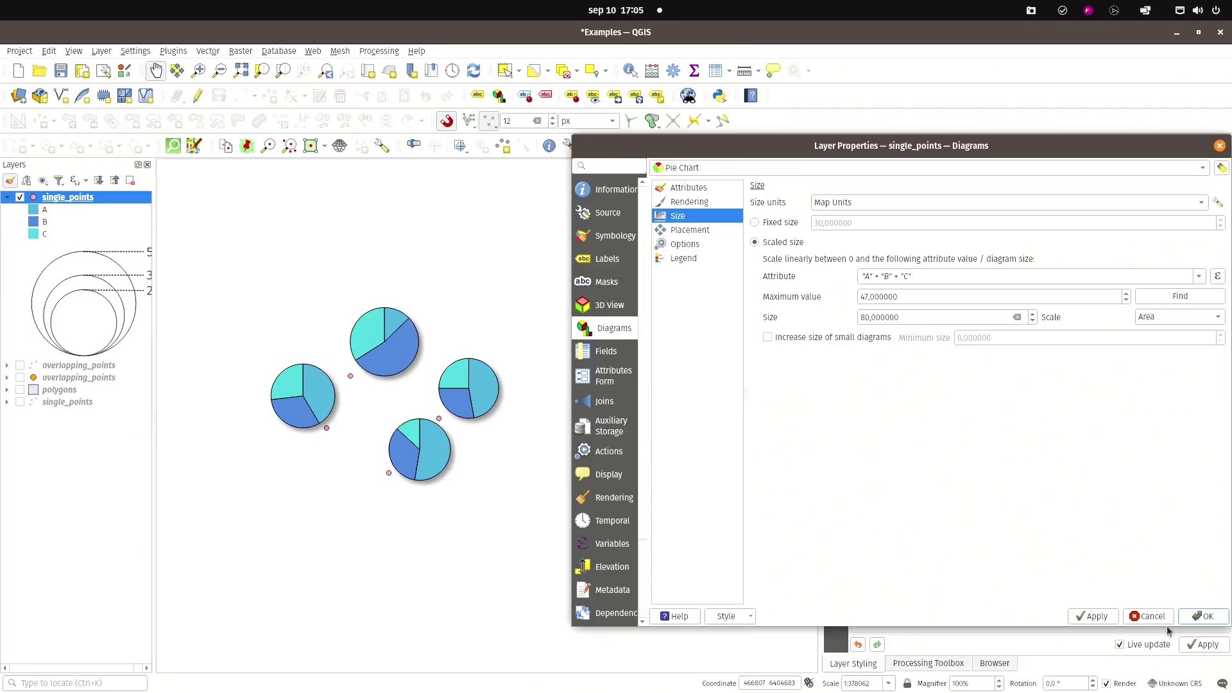
pyautogui.click(1113, 617)
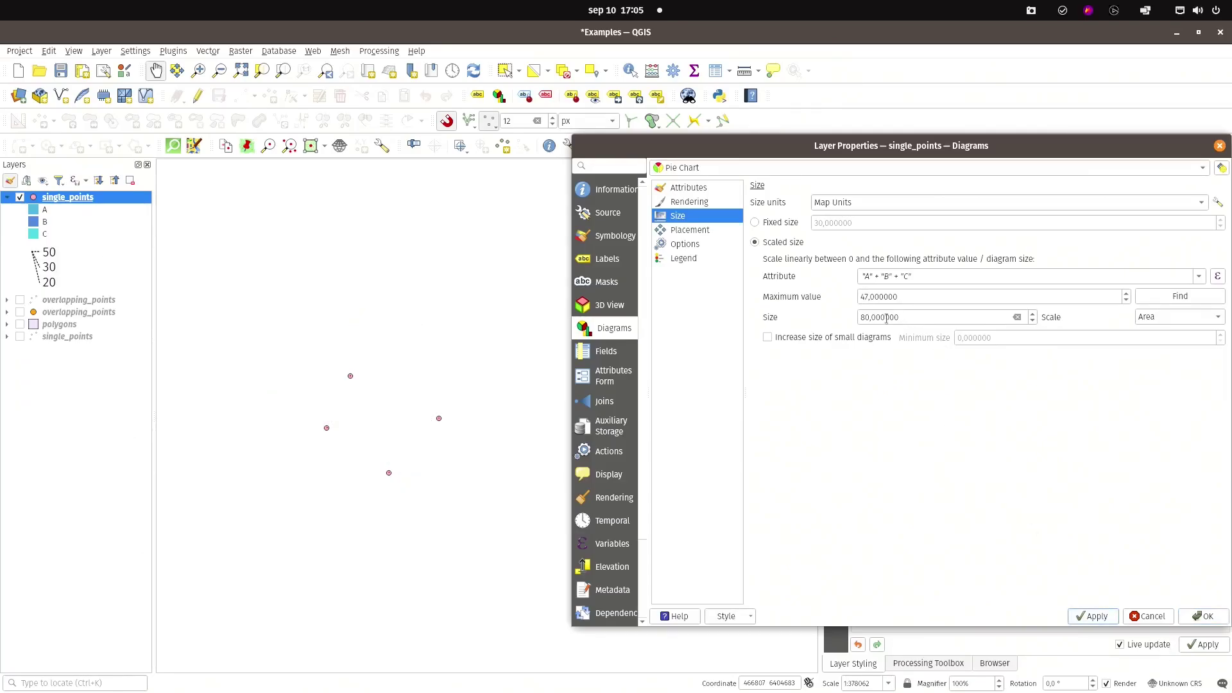
# Step: Set the scaled diagram size to 8000 map units, apply it and close the layer properties
pyautogui.click(861, 316)
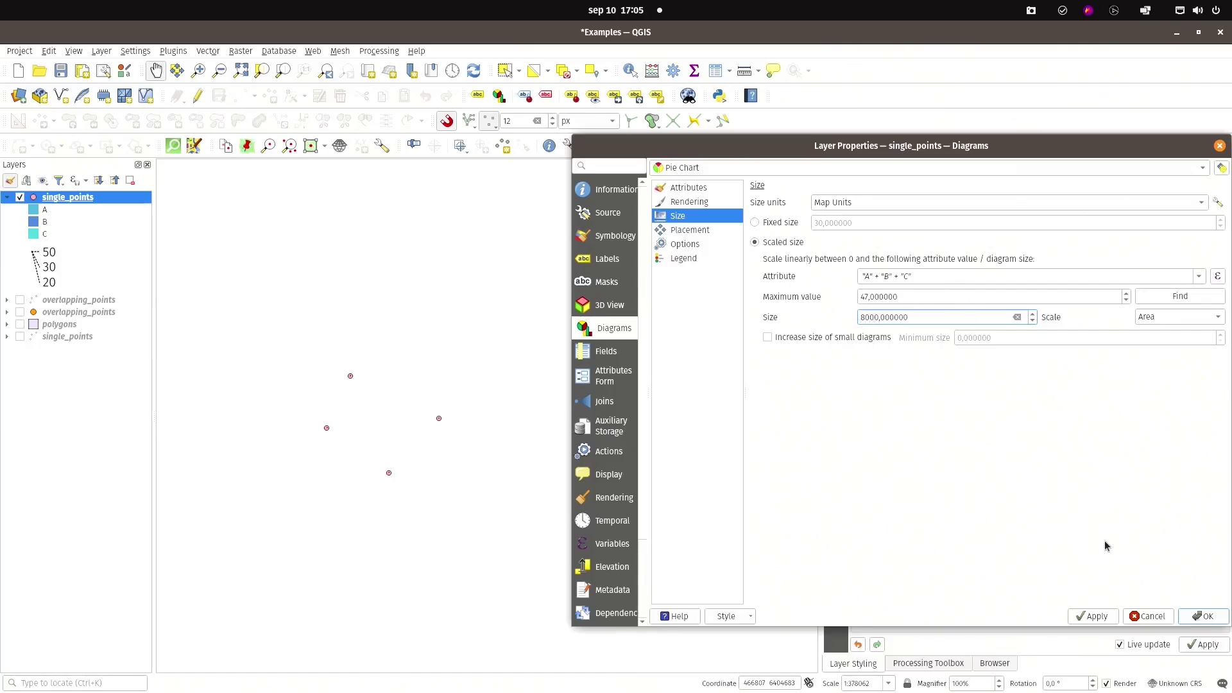
pyautogui.click(1084, 617)
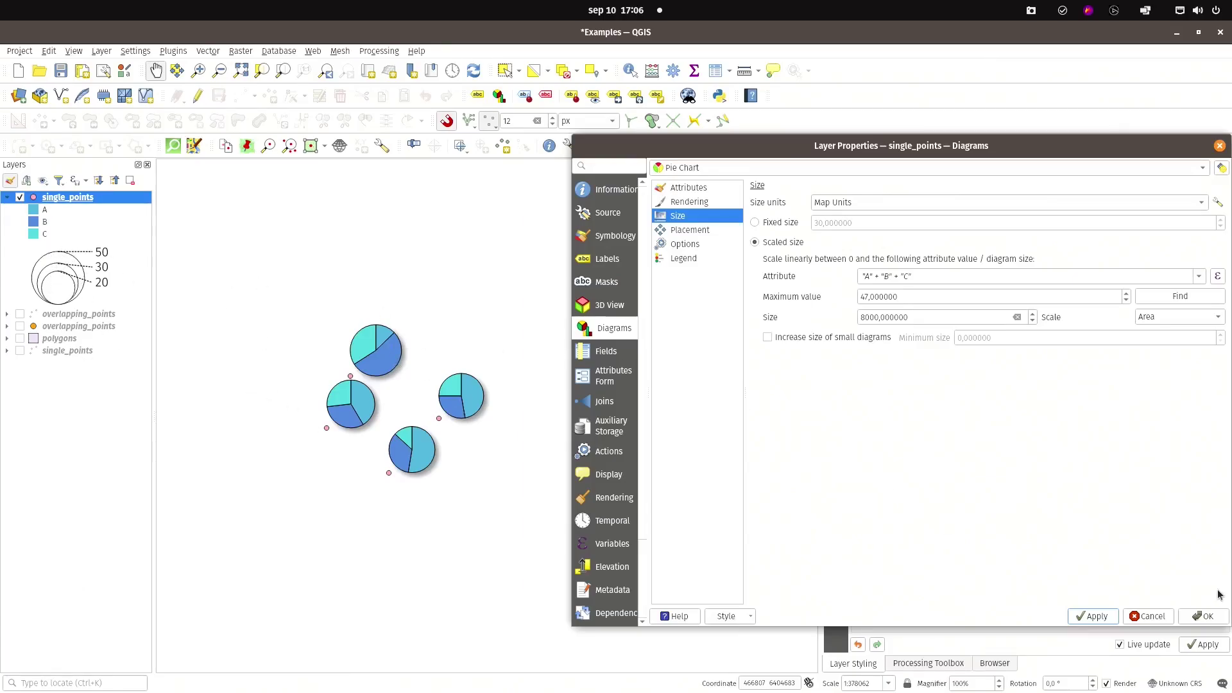
pyautogui.click(1204, 615)
# Step: Examine how the pie charts scale with the map canvas zoom, and switch to the print layout window
pyautogui.scroll(-1, 453, 395)
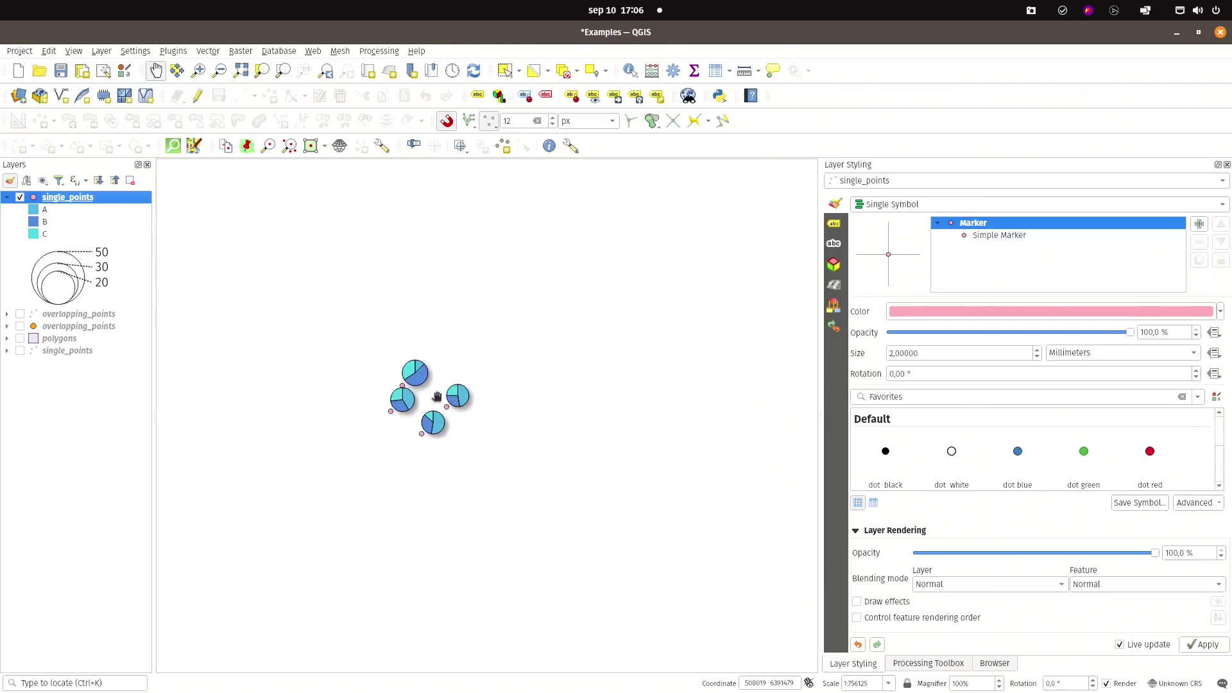
pyautogui.scroll(3, 437, 396)
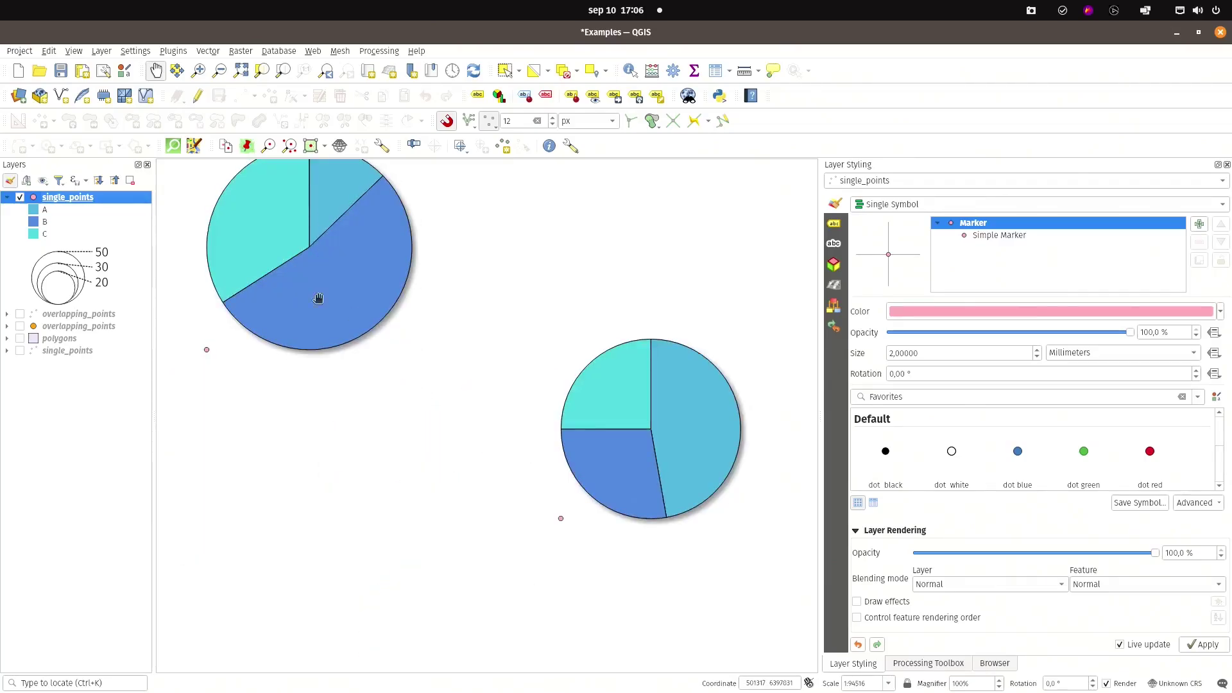
pyautogui.moveTo(318, 299); pyautogui.dragTo(428, 395)
pyautogui.scroll(-1, 420, 411)
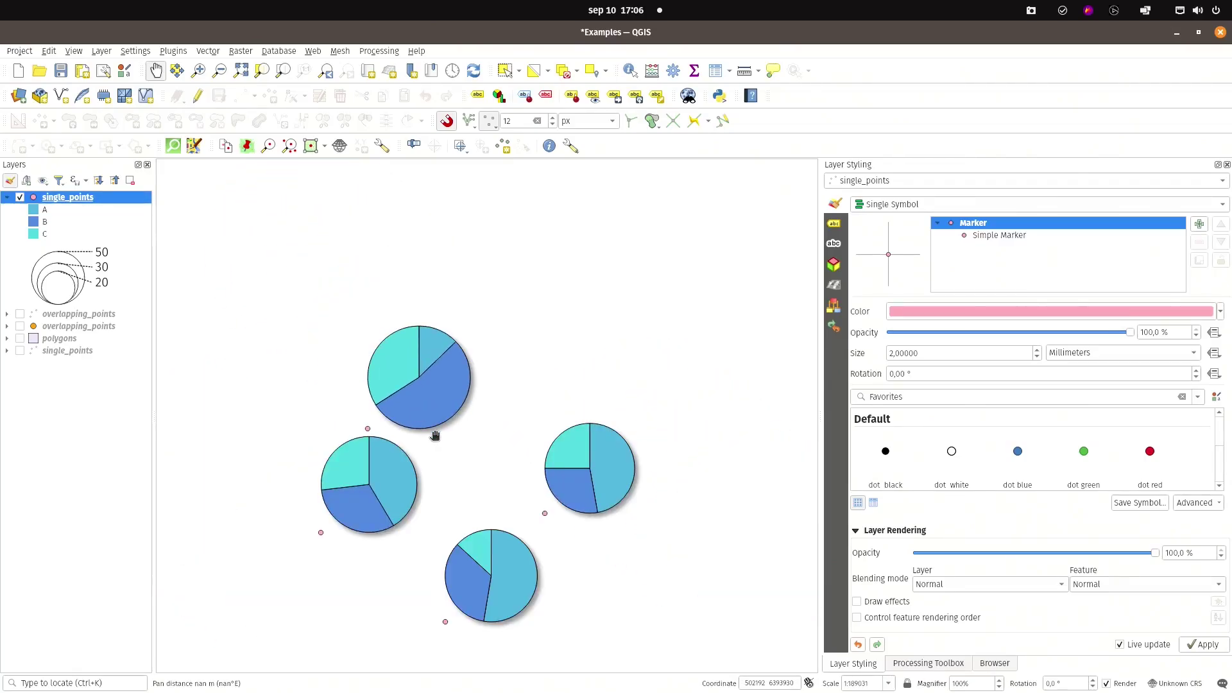
pyautogui.hotkey('alt', 'Tab')
pyautogui.hotkey('alt', 'Tab')
pyautogui.hotkey('alt', '`')
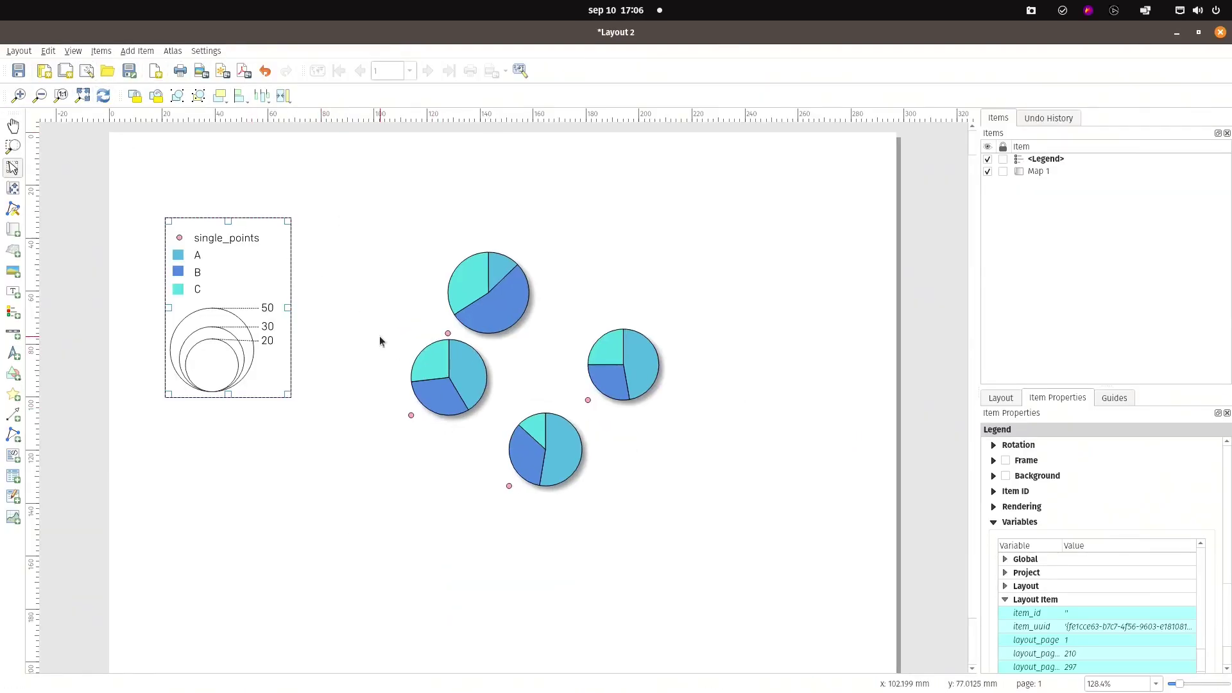
# Step: Switch back to the main QGIS window and set the single_points diagram size units to Pixels, accepting the layer properties
pyautogui.scroll(-2, 398, 361)
pyautogui.scroll(2, 425, 371)
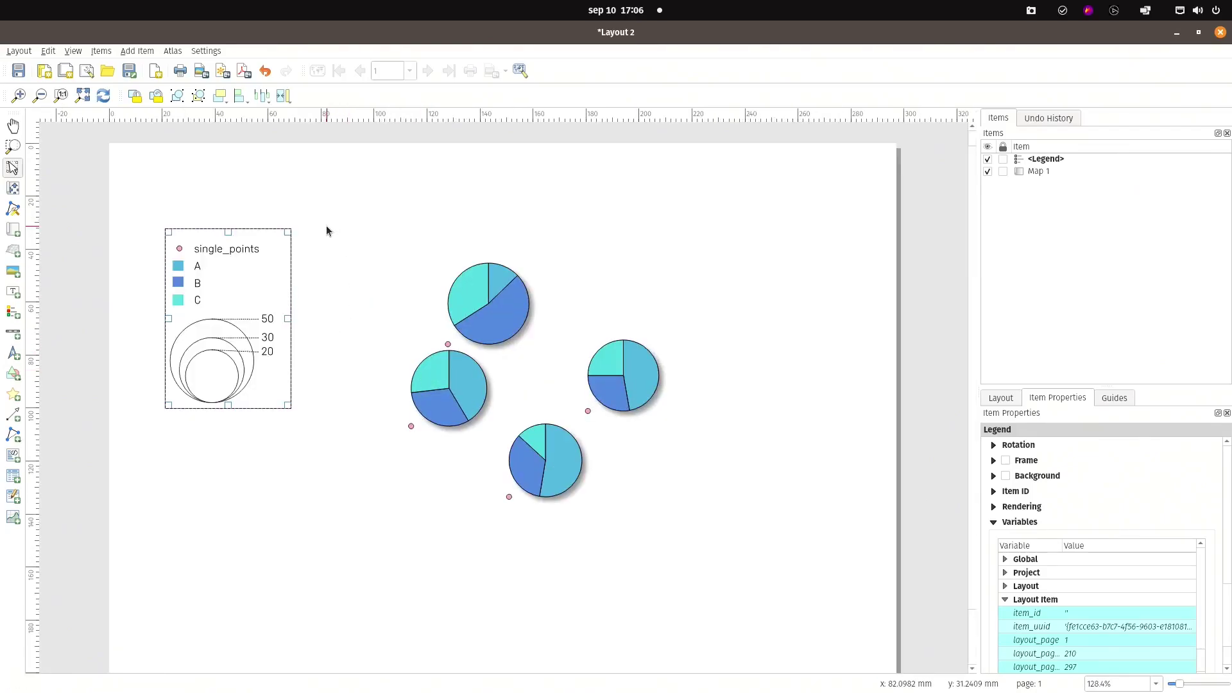
pyautogui.hotkey('alt', 'Tab')
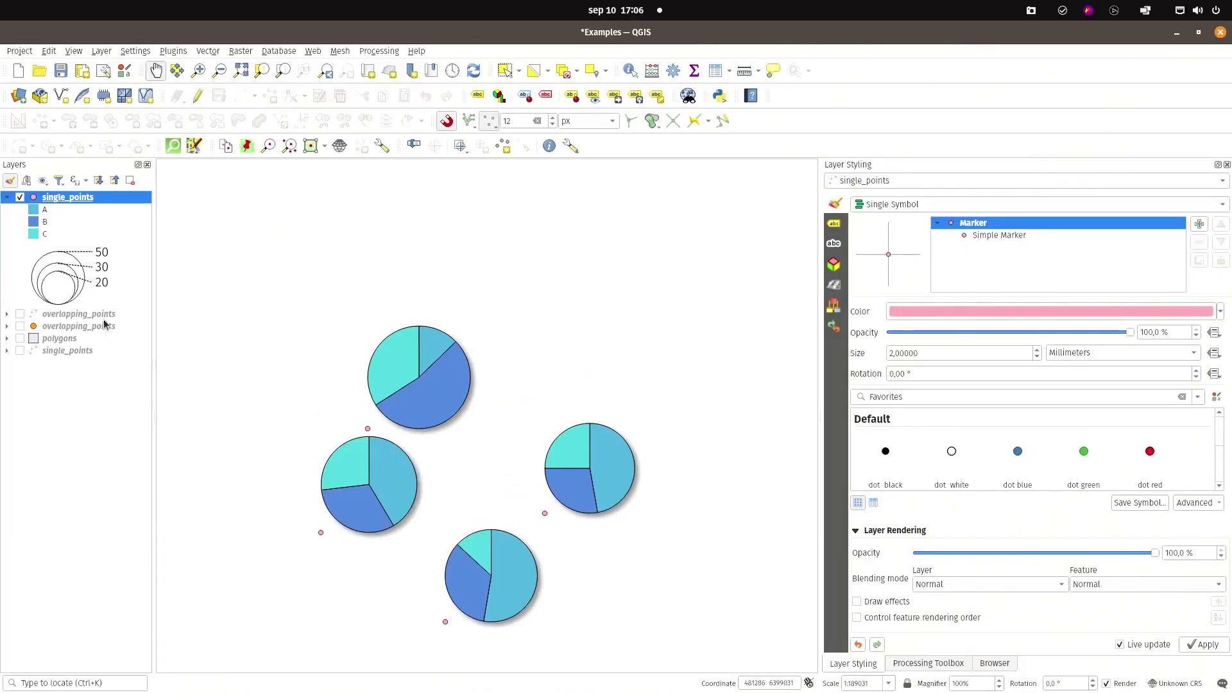
pyautogui.doubleClick(80, 197)
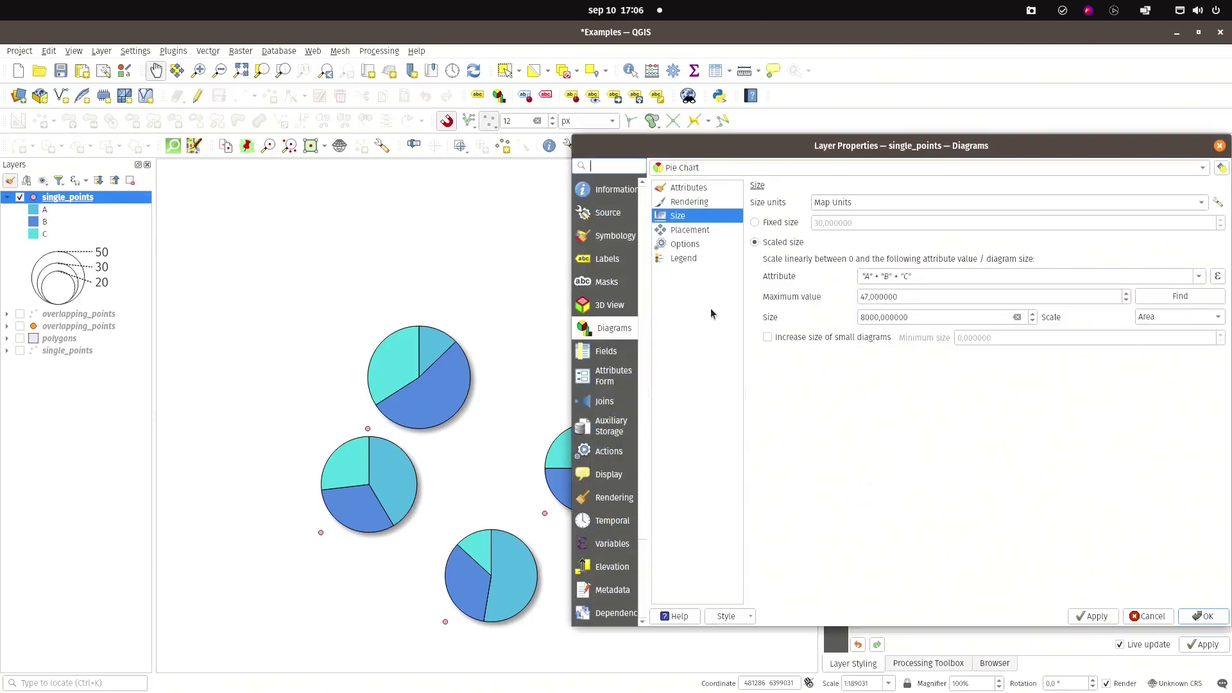
pyautogui.click(880, 203)
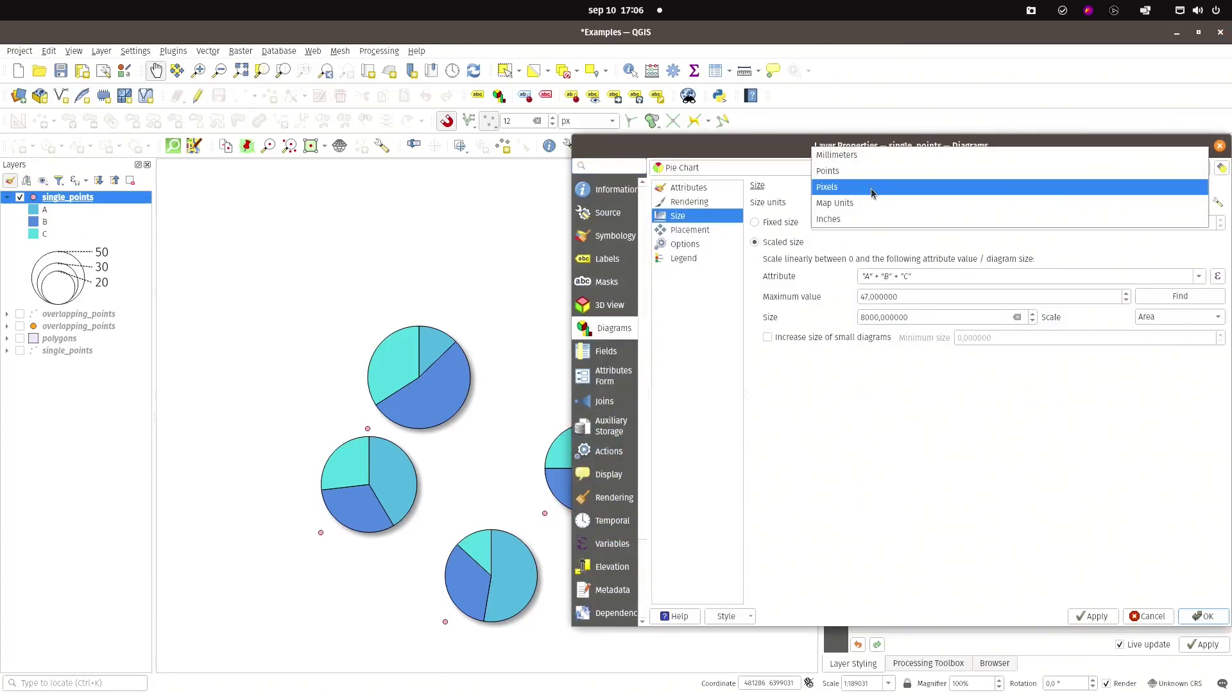
pyautogui.click(871, 186)
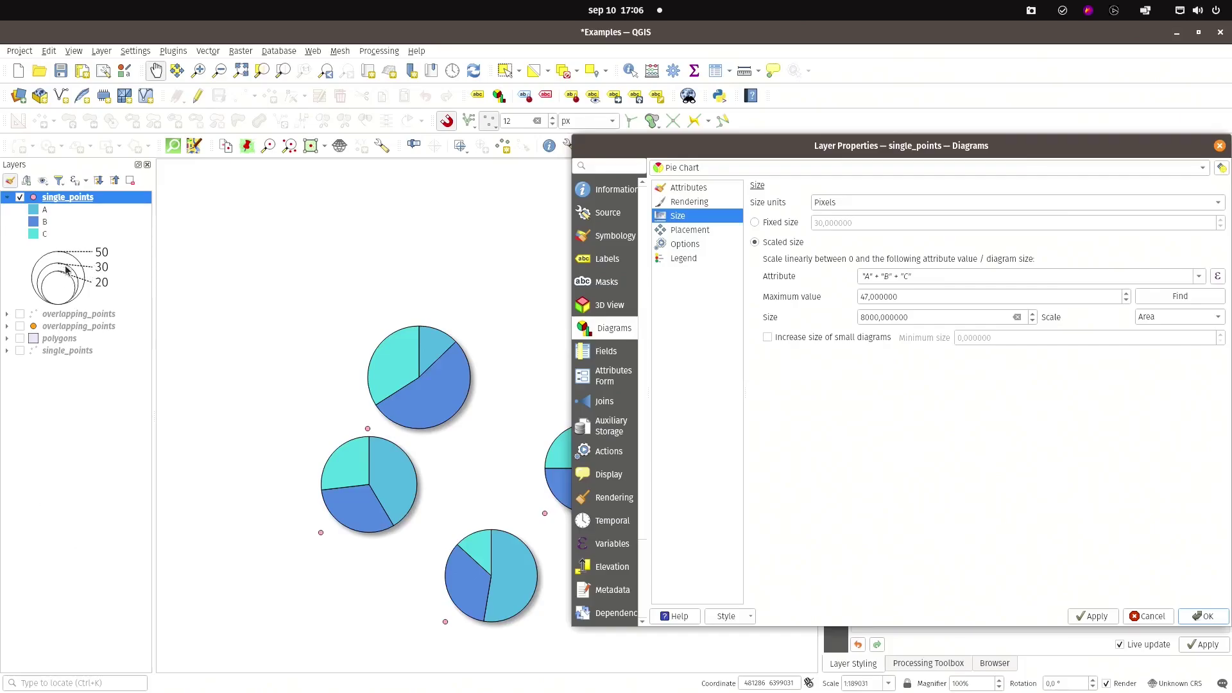
pyautogui.click(1203, 616)
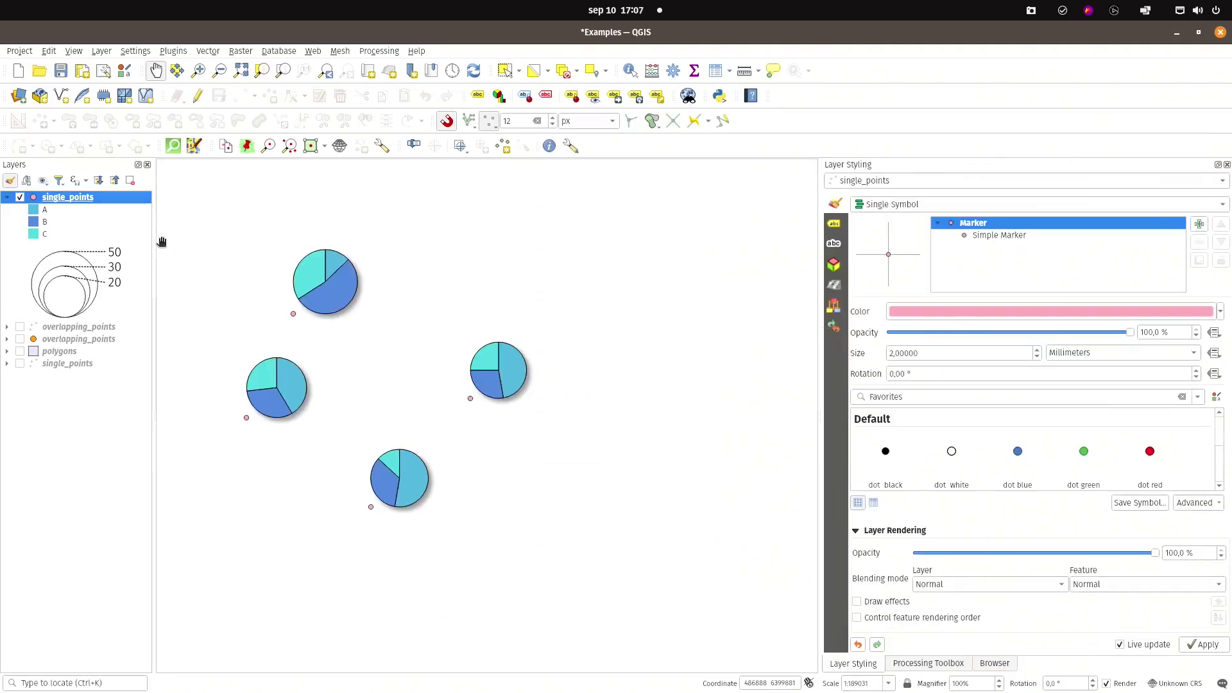
# Step: Hide the single_points layer and add the polygons layer from charts_and_diagrams.gpkg to the map canvas
pyautogui.click(20, 197)
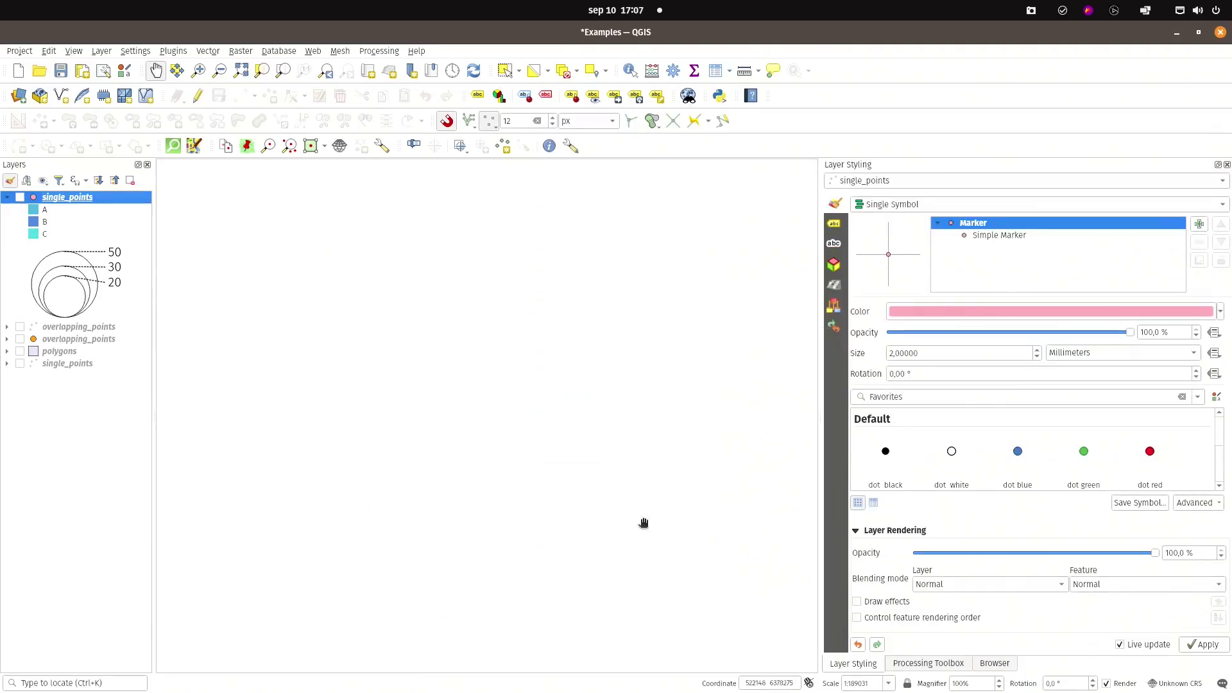
pyautogui.click(995, 663)
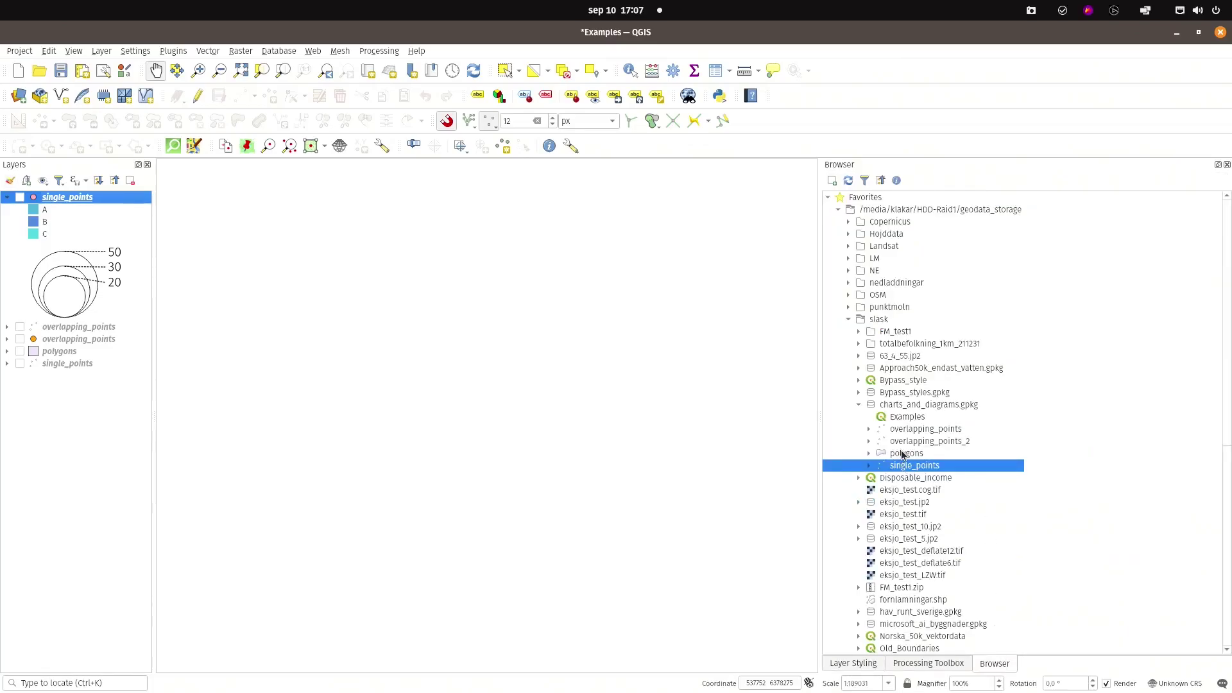
pyautogui.moveTo(902, 454); pyautogui.dragTo(421, 363)
pyautogui.moveTo(340, 403); pyautogui.dragTo(450, 387)
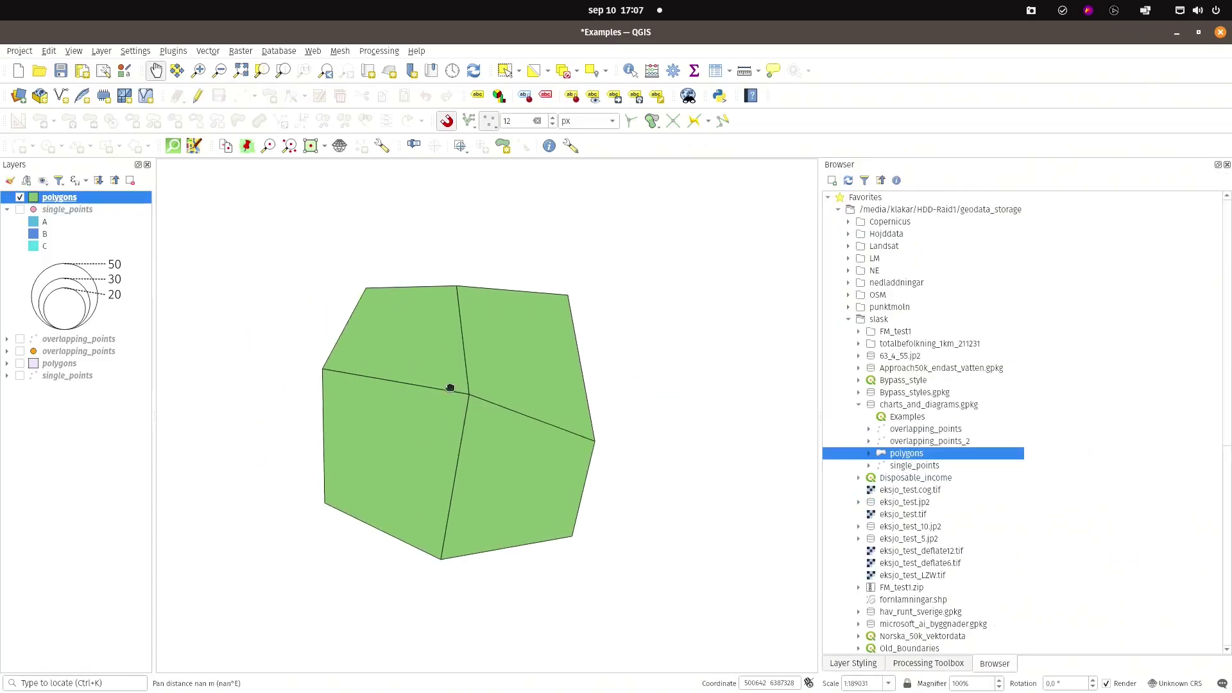
pyautogui.scroll(1, 462, 371)
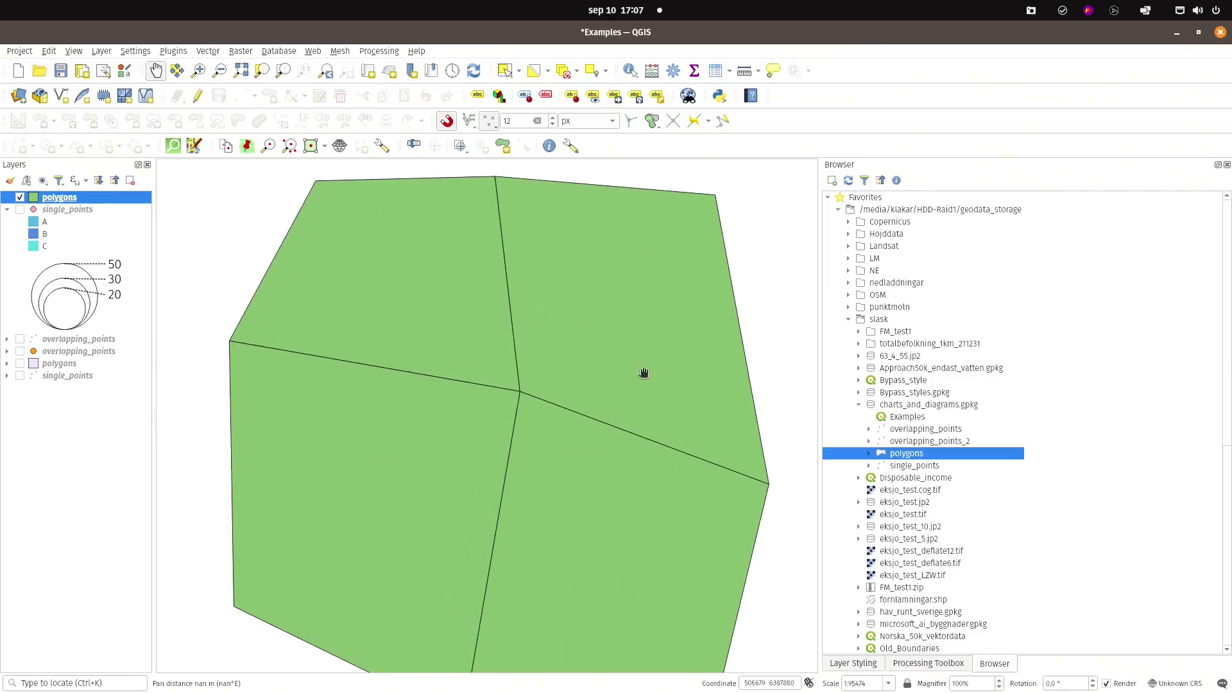
pyautogui.scroll(-1, 663, 385)
pyautogui.moveTo(632, 418); pyautogui.dragTo(535, 409)
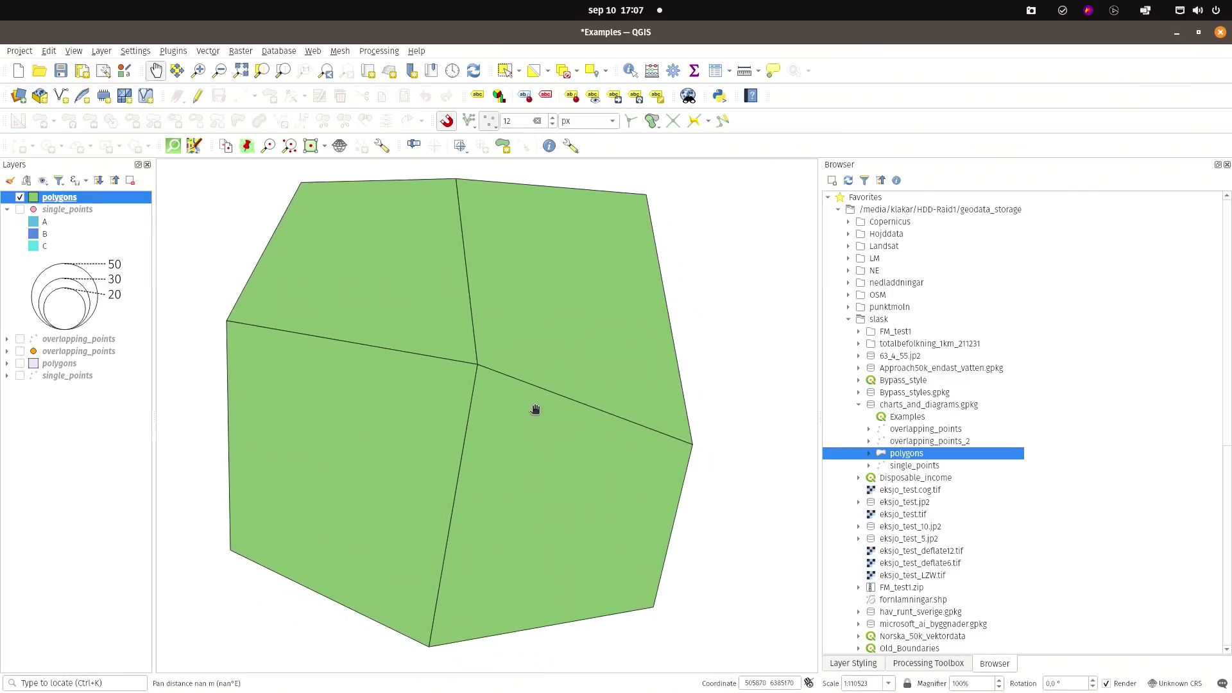
# Step: Review the fid, A, B and C values in the polygons layer's attribute table and close it
pyautogui.press('F6')
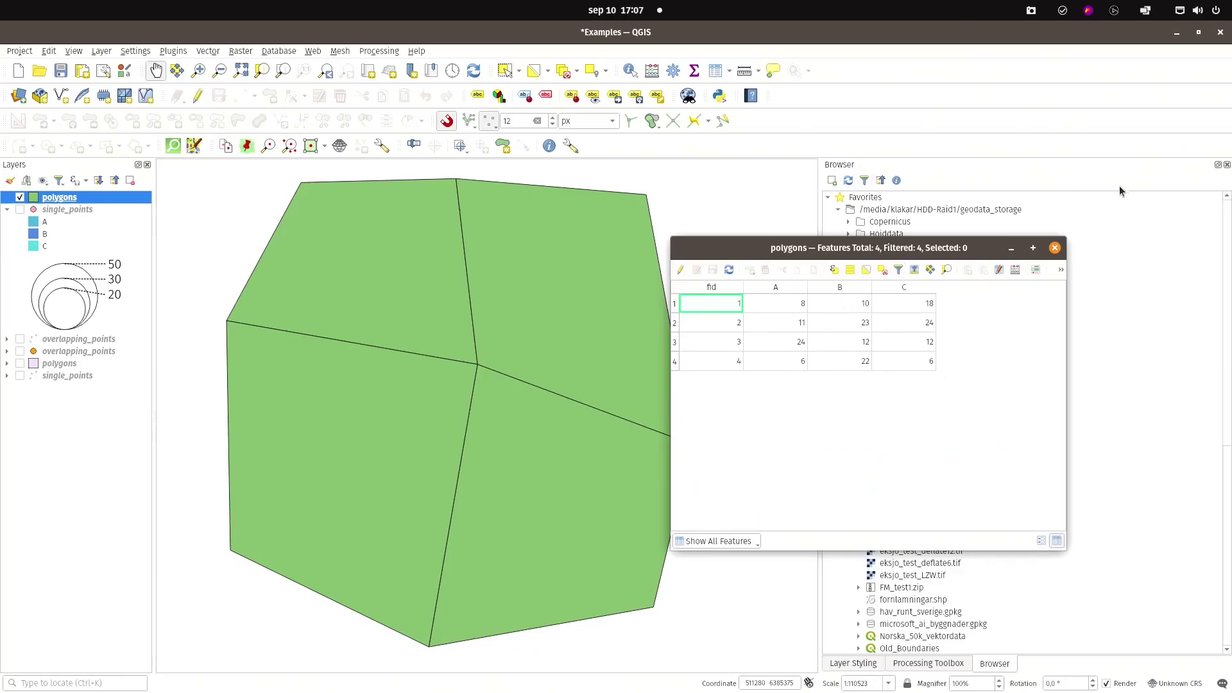
pyautogui.click(1055, 248)
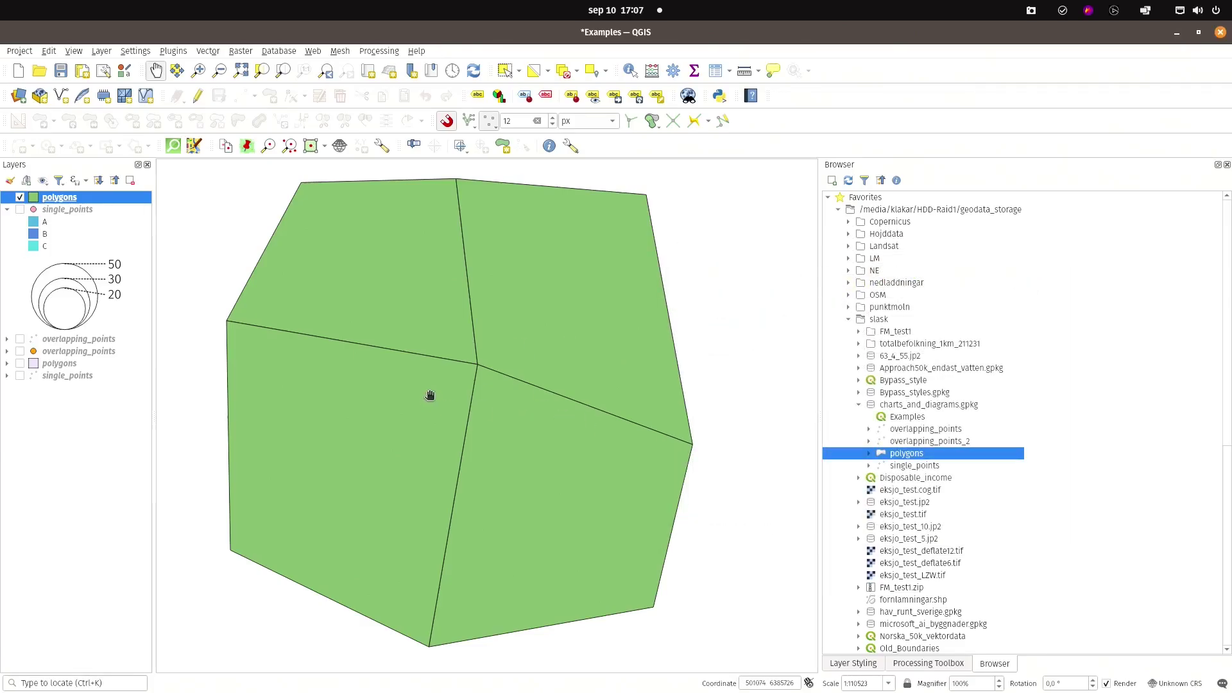
pyautogui.moveTo(579, 518); pyautogui.dragTo(602, 493)
# Step: Change the polygons layer's fill color to a lighter, paler green
pyautogui.click(848, 663)
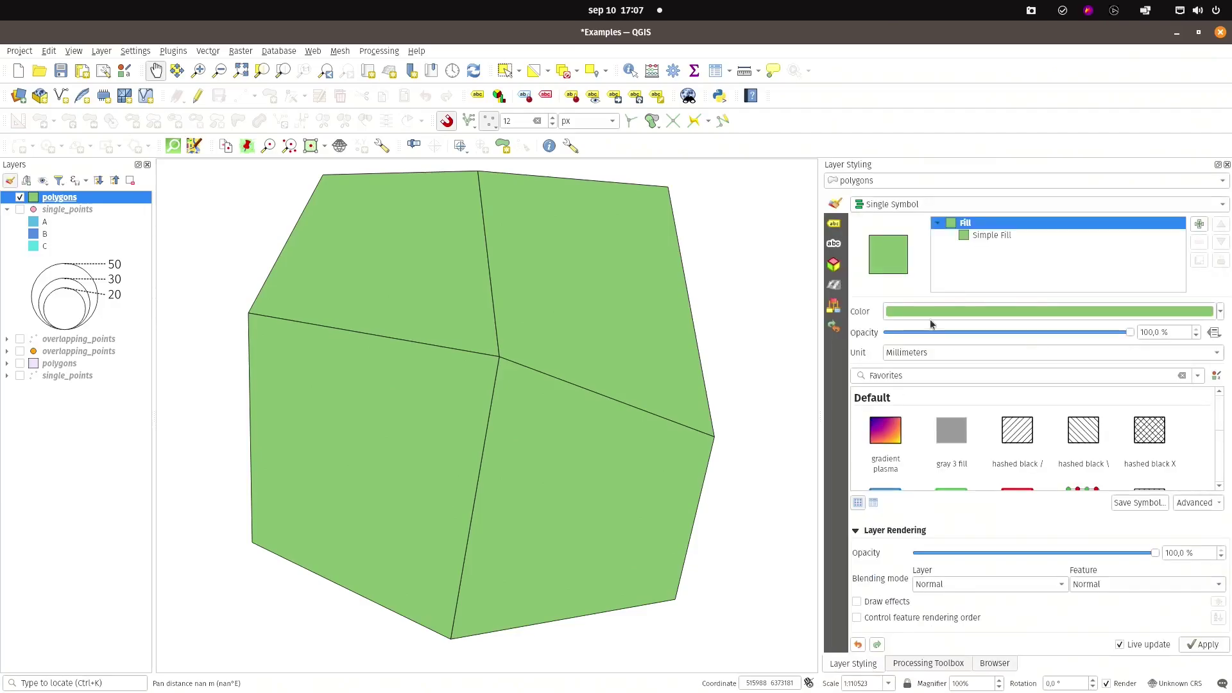
pyautogui.click(1220, 311)
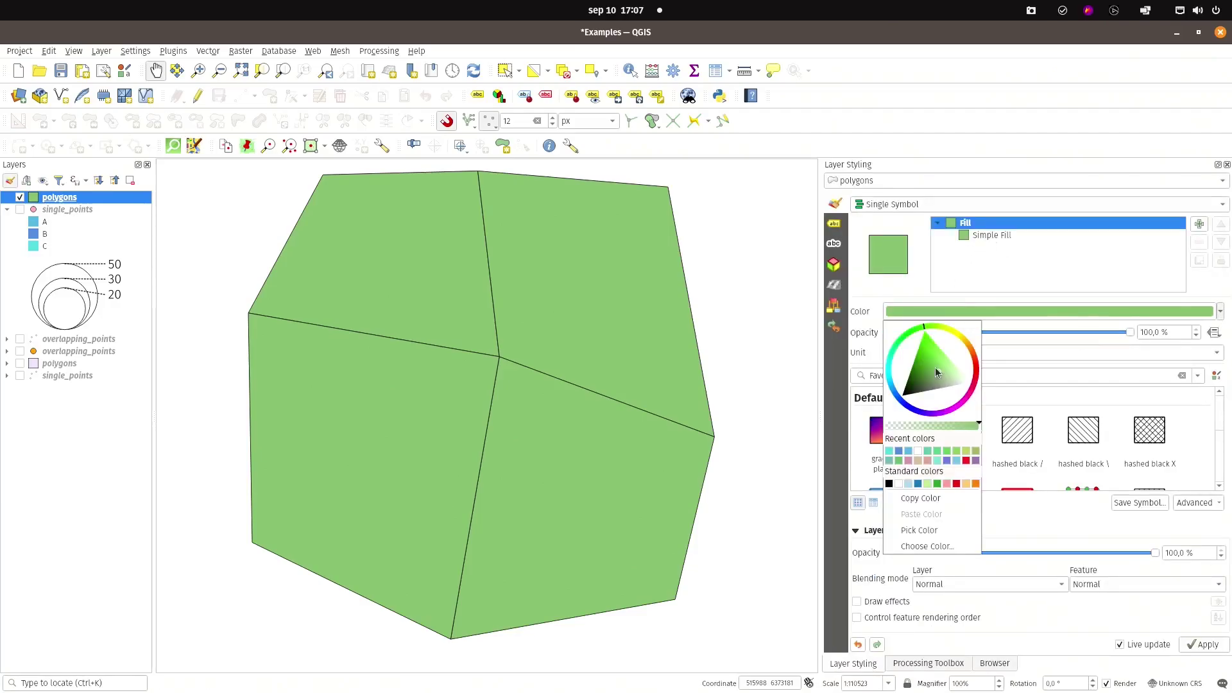
pyautogui.moveTo(936, 364); pyautogui.dragTo(958, 375)
pyautogui.press('Escape')
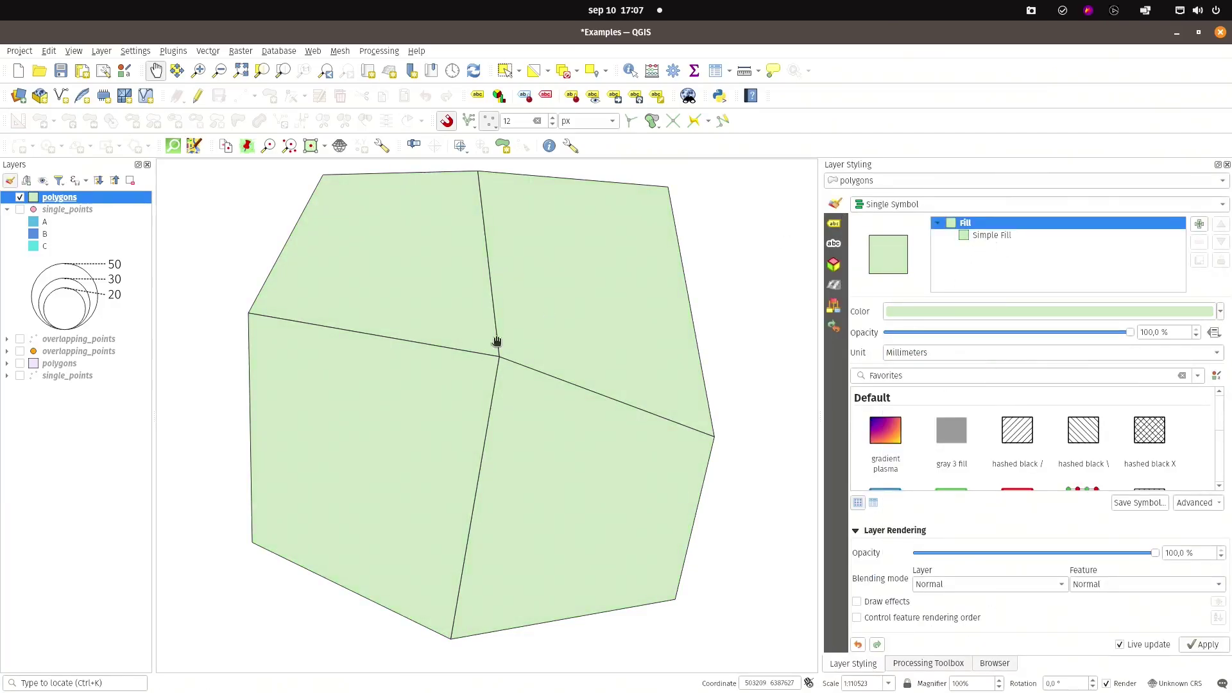
# Step: Set the polygons layer's diagram type to Histogram and assign the attributes A, B and C to it
pyautogui.moveTo(724, 140); pyautogui.dragTo(772, 154)
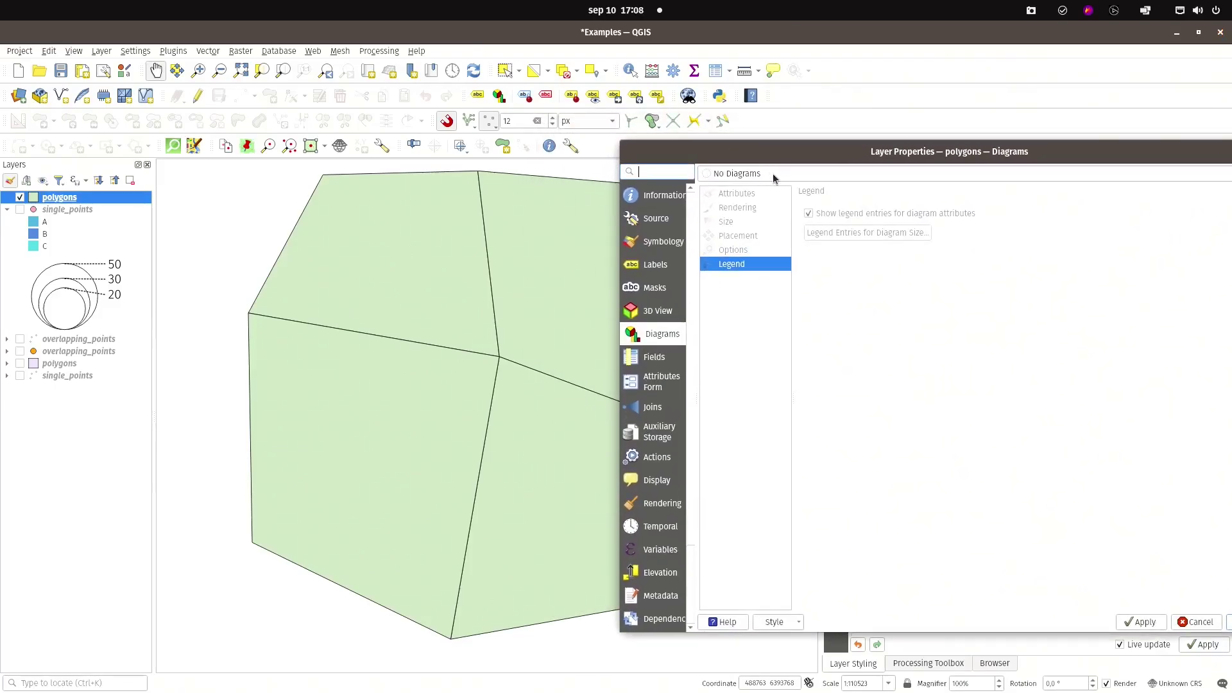
pyautogui.click(776, 177)
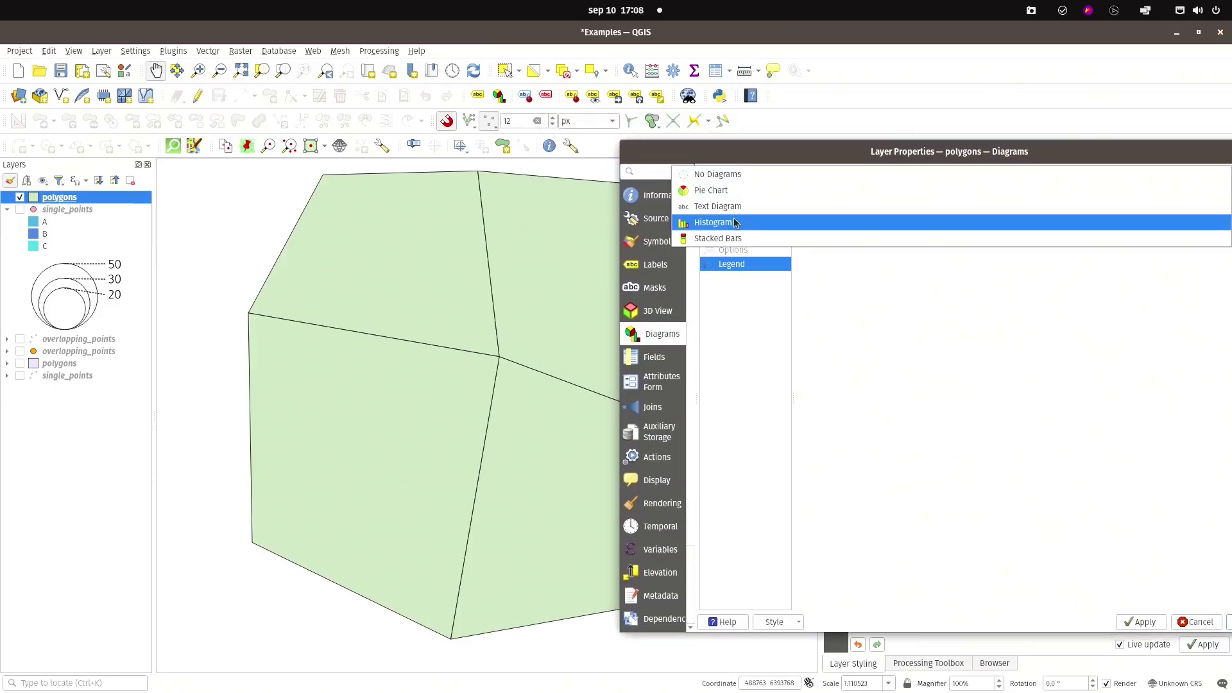
pyautogui.click(726, 222)
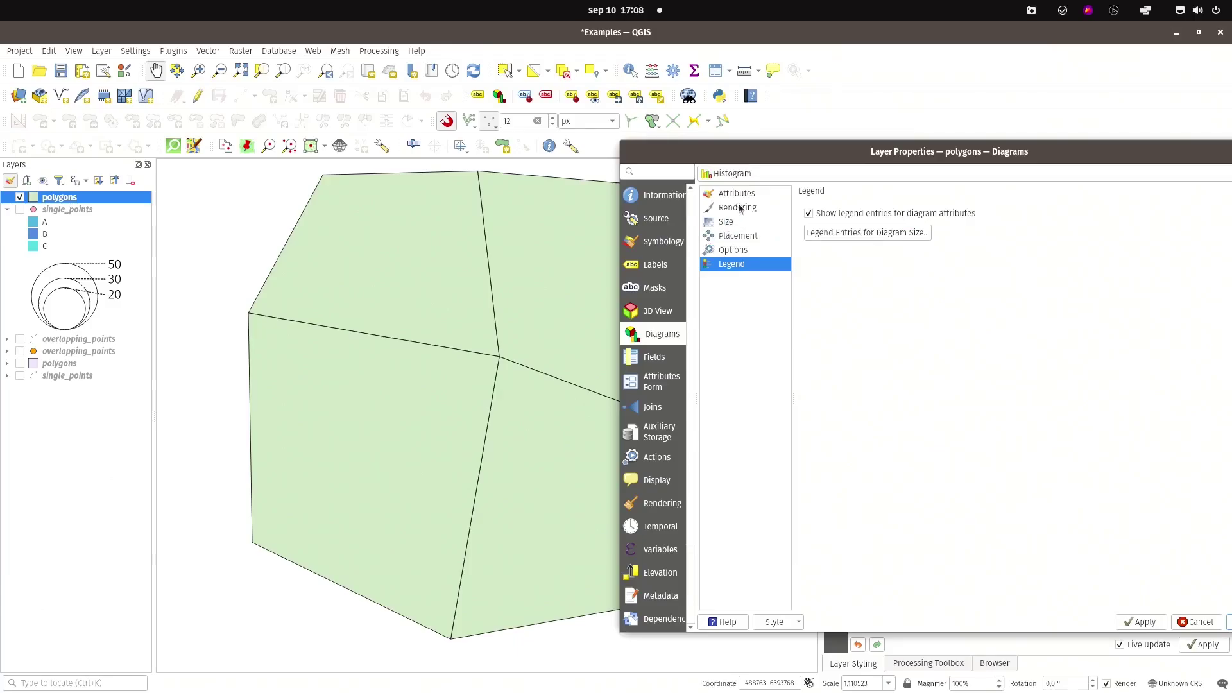
pyautogui.click(736, 194)
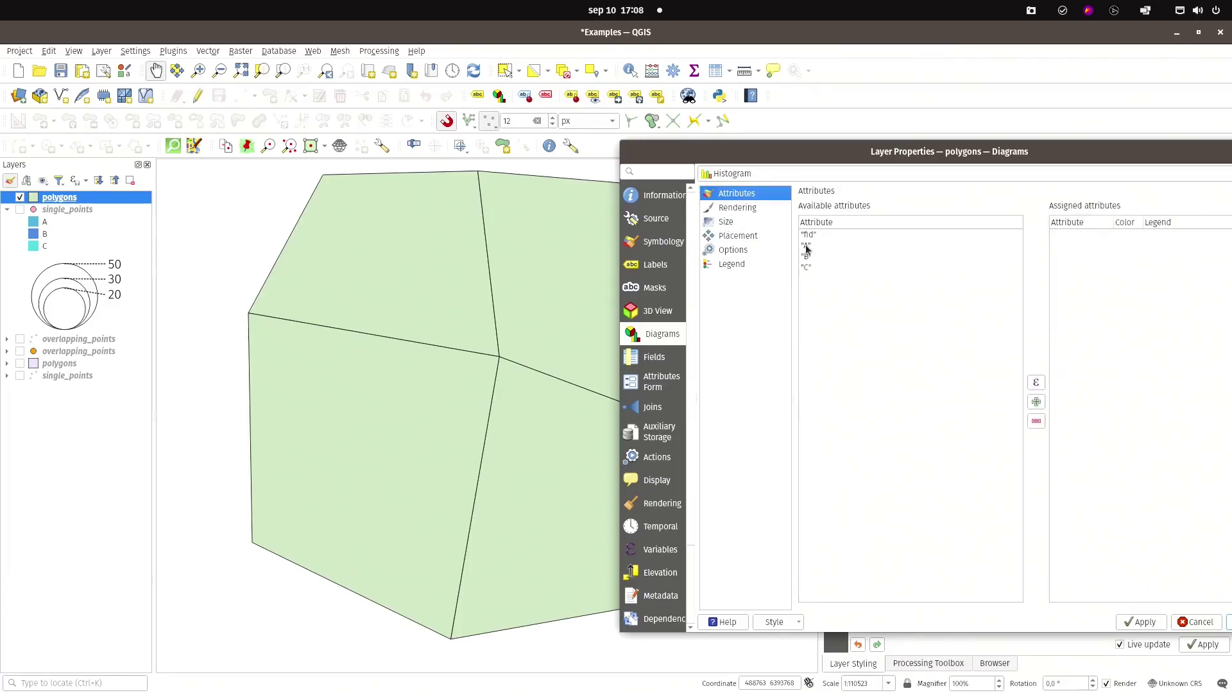
pyautogui.moveTo(822, 251); pyautogui.dragTo(822, 268)
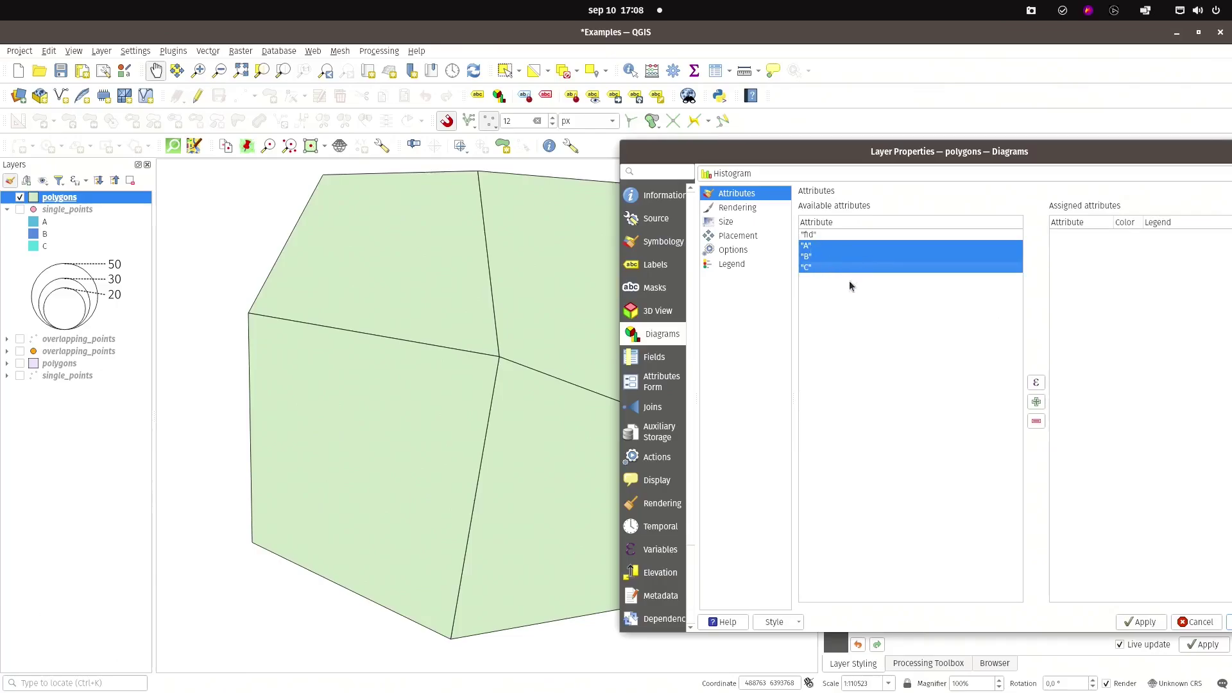
pyautogui.click(1036, 402)
pyautogui.moveTo(1109, 154); pyautogui.dragTo(910, 155)
pyautogui.click(914, 176)
pyautogui.click(979, 445)
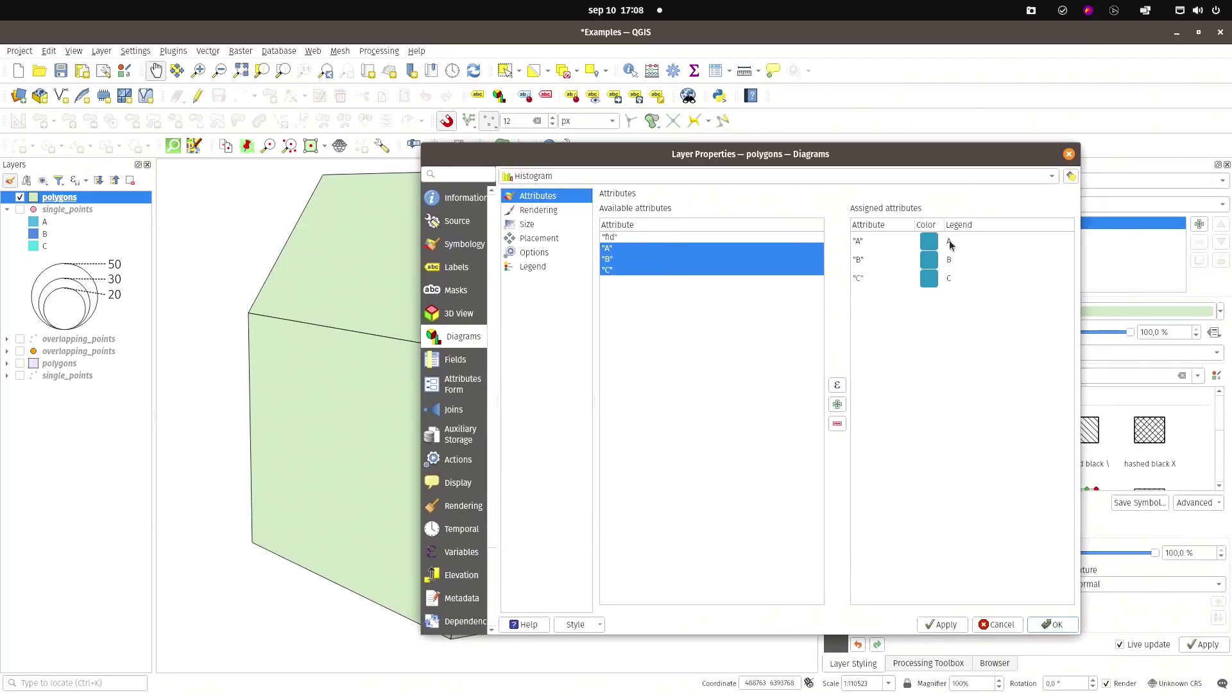
# Step: Sample the polygon fill as the color of attribute A and adjust it to a darker green, rgb(154, 192, 145)
pyautogui.doubleClick(928, 241)
pyautogui.click(627, 363)
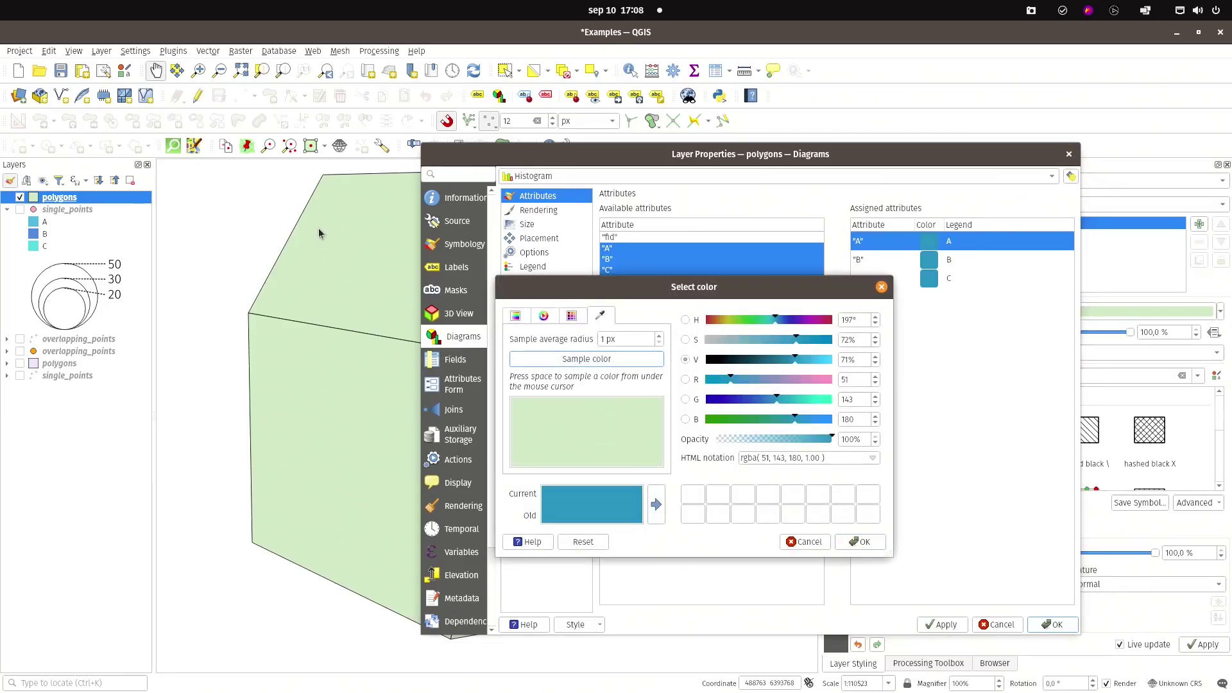
pyautogui.click(361, 260)
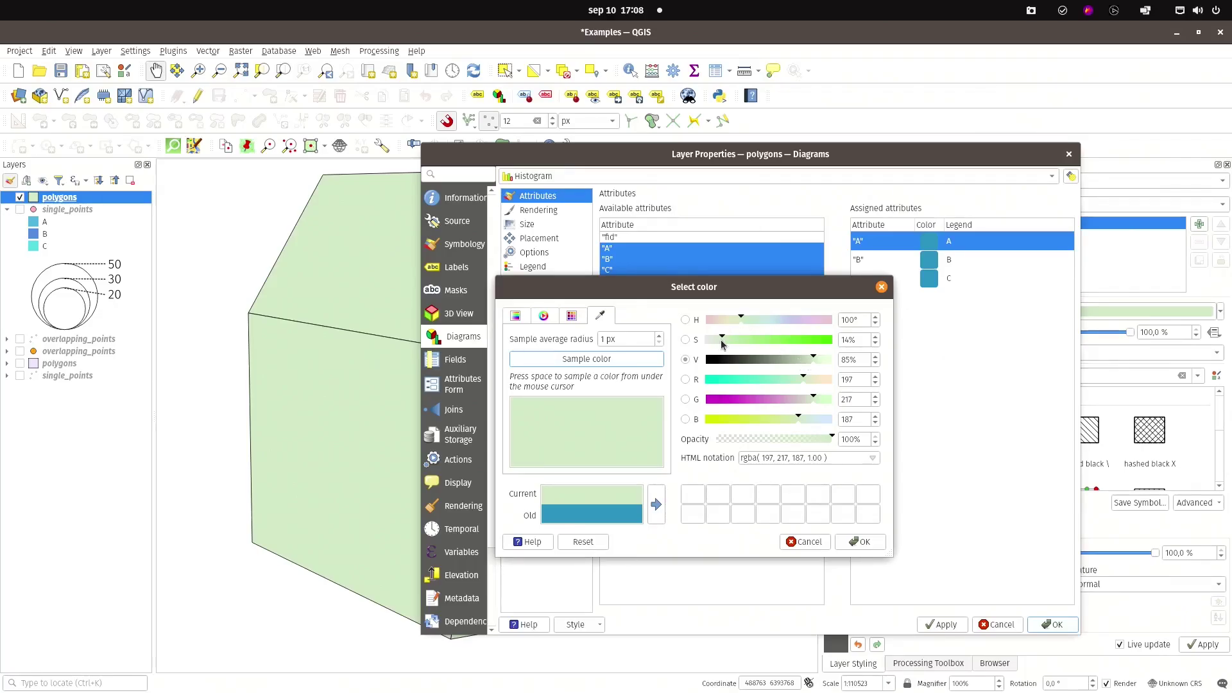
pyautogui.moveTo(813, 359); pyautogui.dragTo(801, 359)
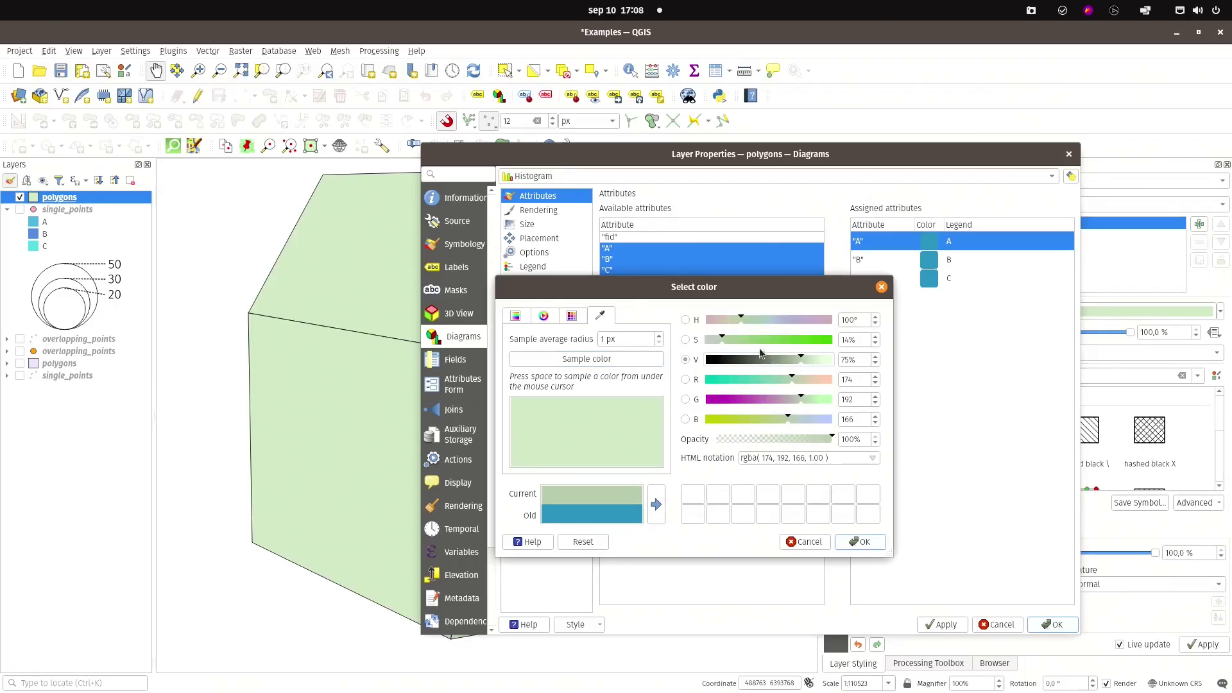
pyautogui.moveTo(726, 345); pyautogui.dragTo(744, 320)
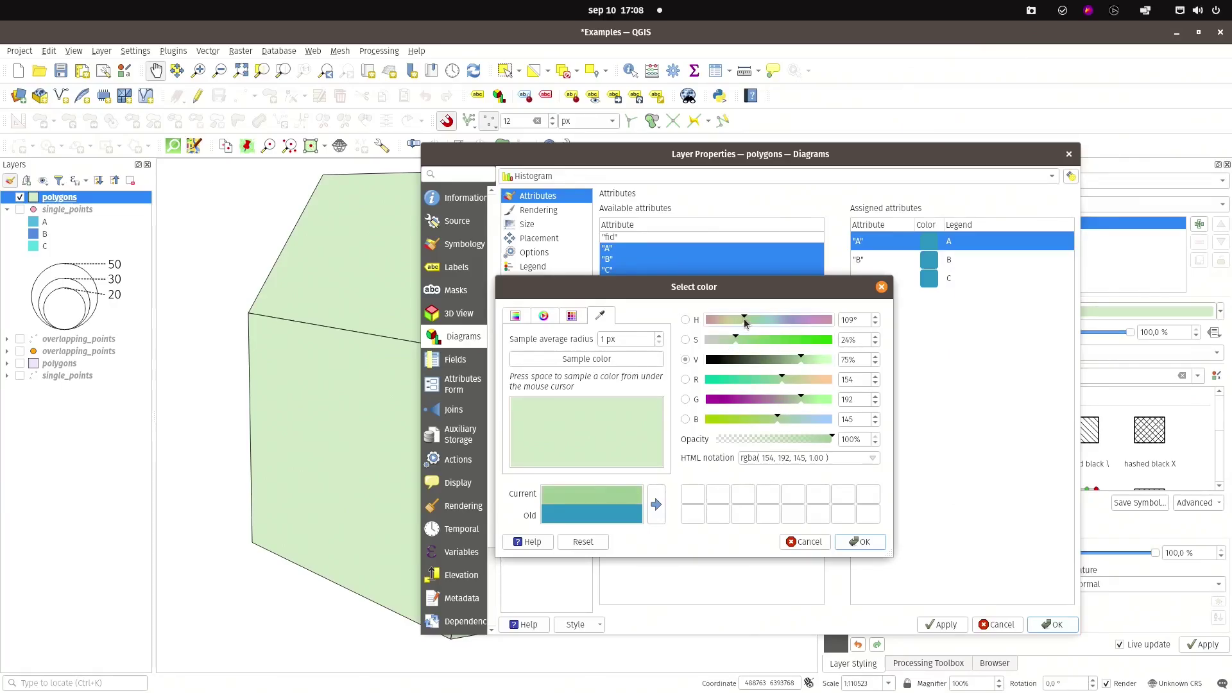
pyautogui.click(863, 543)
# Step: Sample attribute A's color for attribute B and shift its hue to 164°, giving rgb(145, 192, 180)
pyautogui.doubleClick(928, 265)
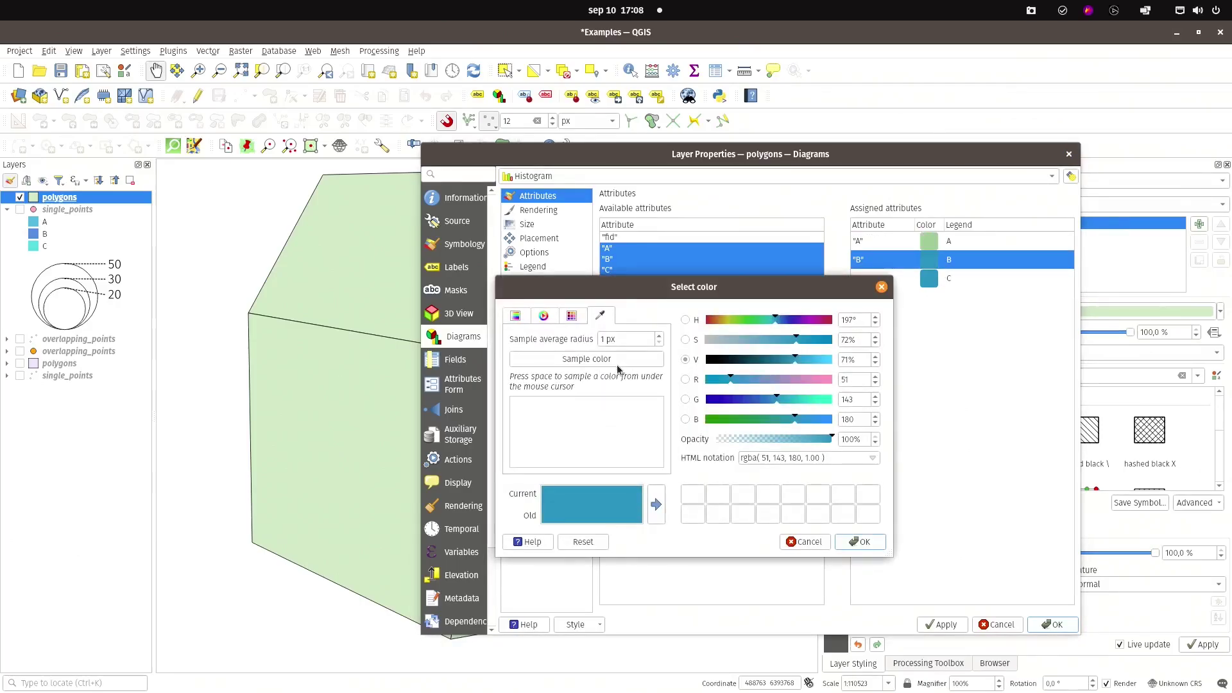
pyautogui.press('space')
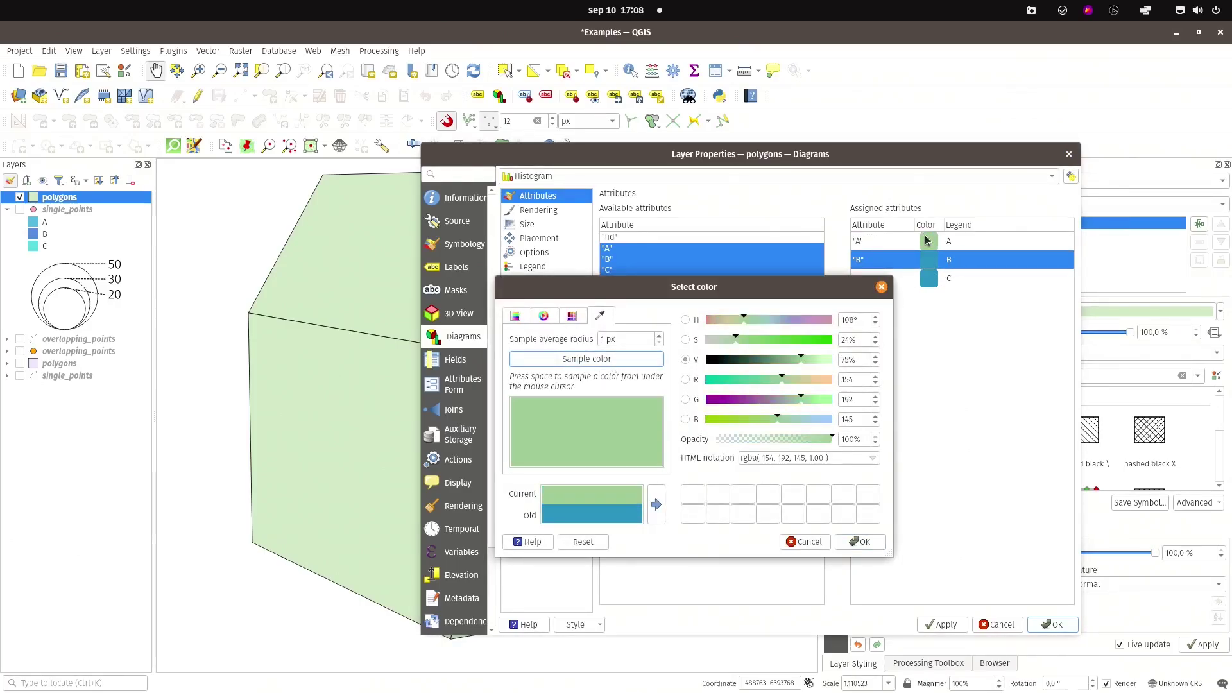
pyautogui.click(750, 320)
pyautogui.moveTo(750, 324); pyautogui.dragTo(765, 327)
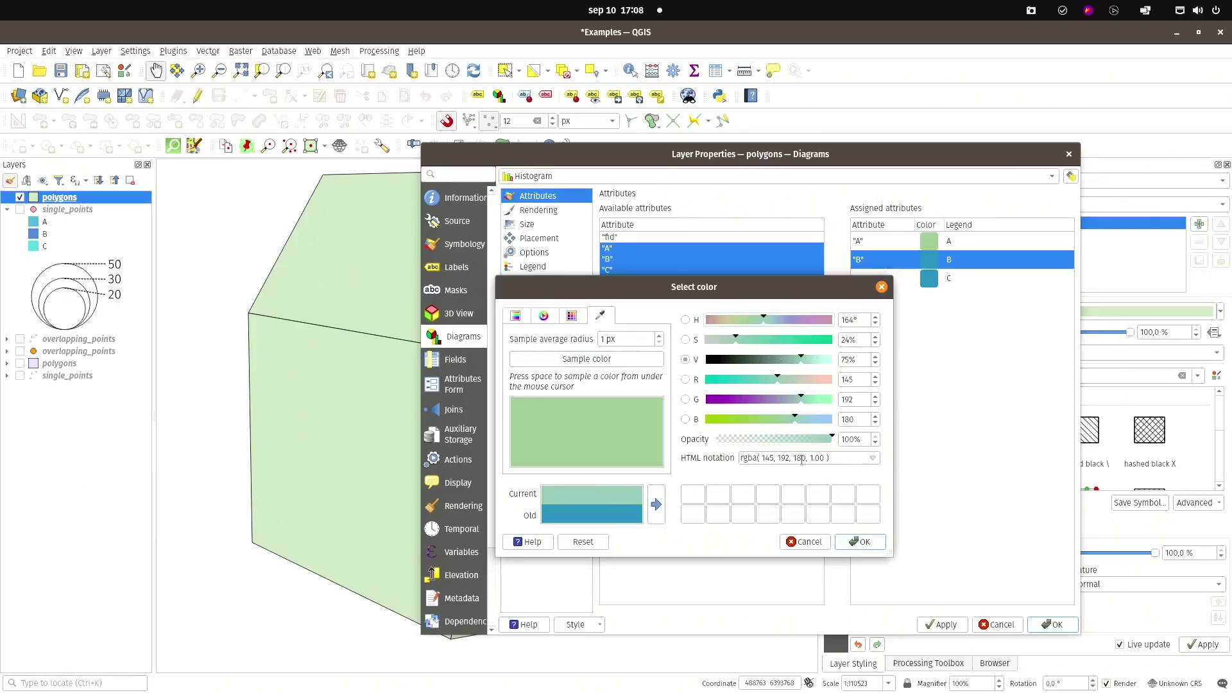
pyautogui.click(858, 542)
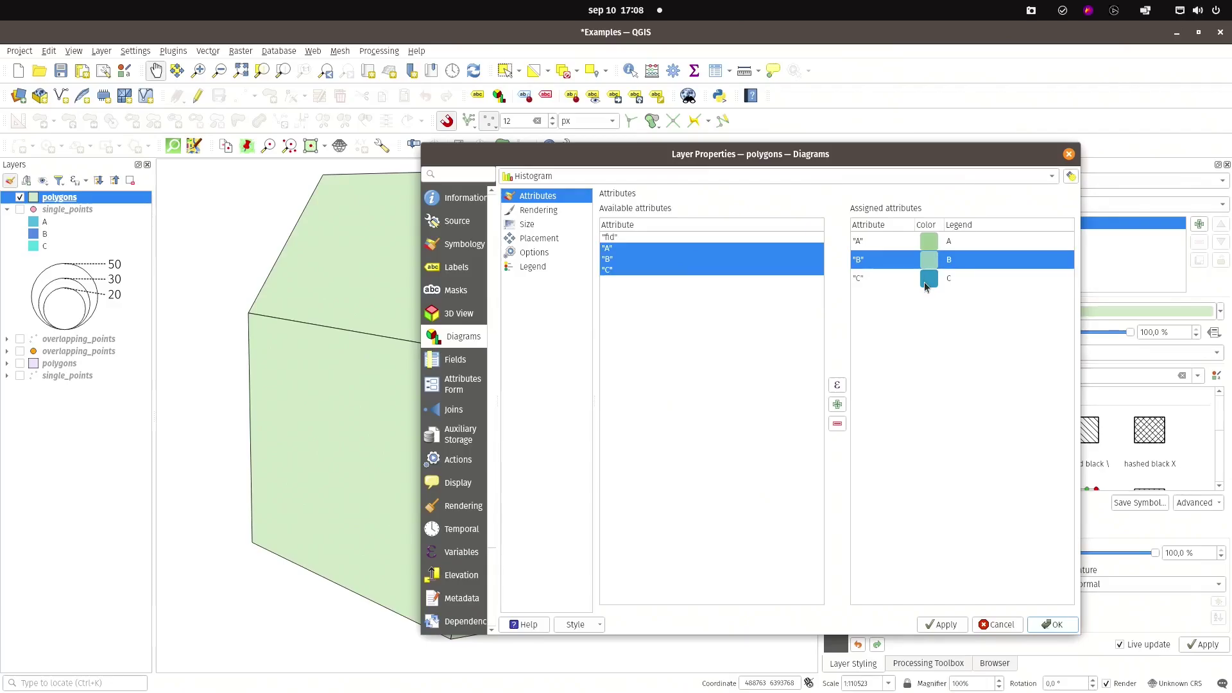
# Step: Sample attribute B's color for attribute C, shift its hue to 207° for rgb(145, 171, 192), and apply the diagram settings
pyautogui.click(931, 281)
pyautogui.doubleClick(930, 281)
pyautogui.click(582, 361)
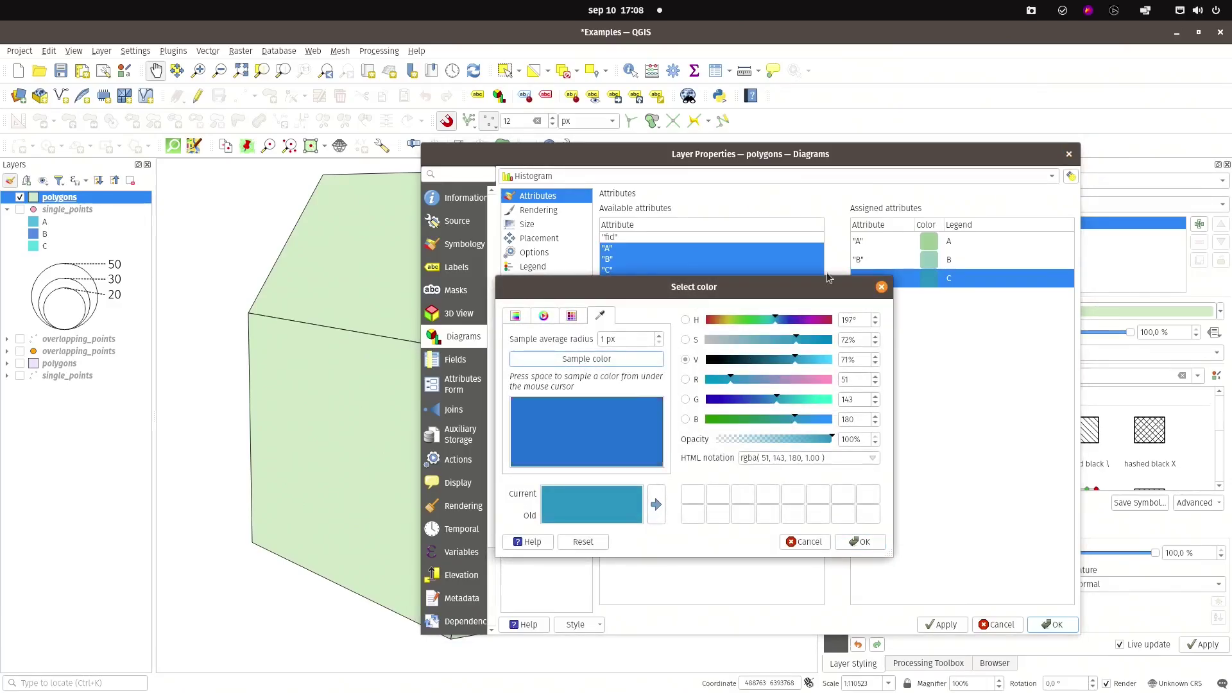
pyautogui.click(924, 259)
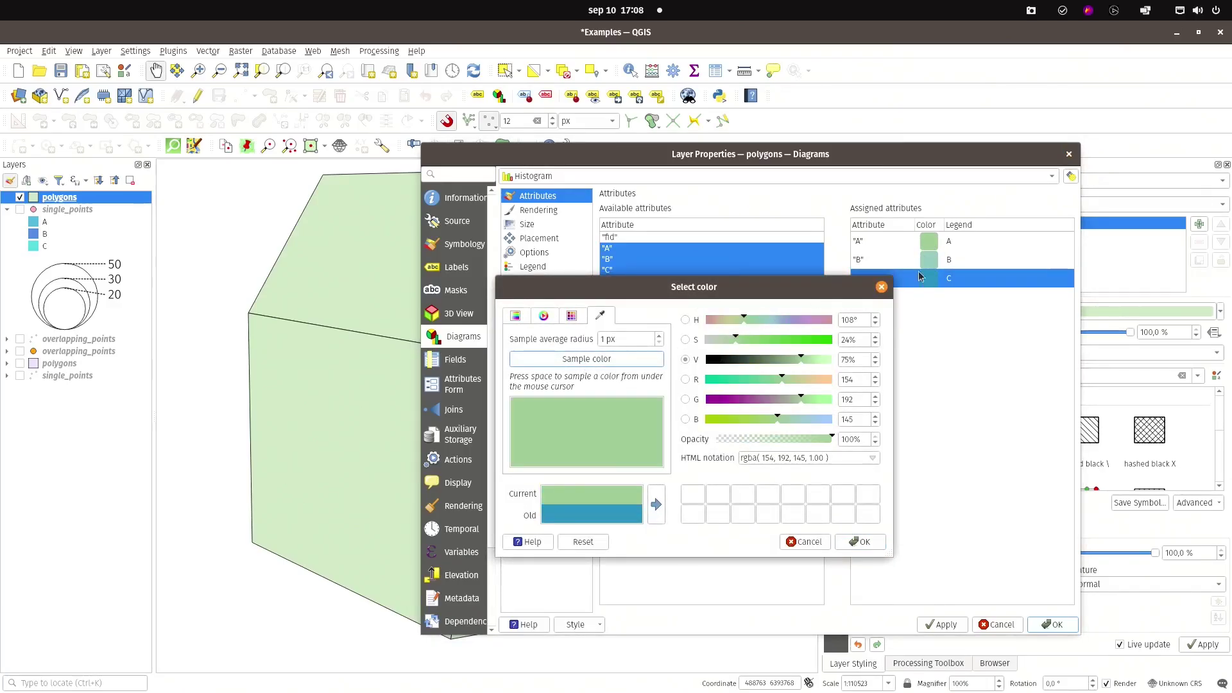
pyautogui.click(555, 356)
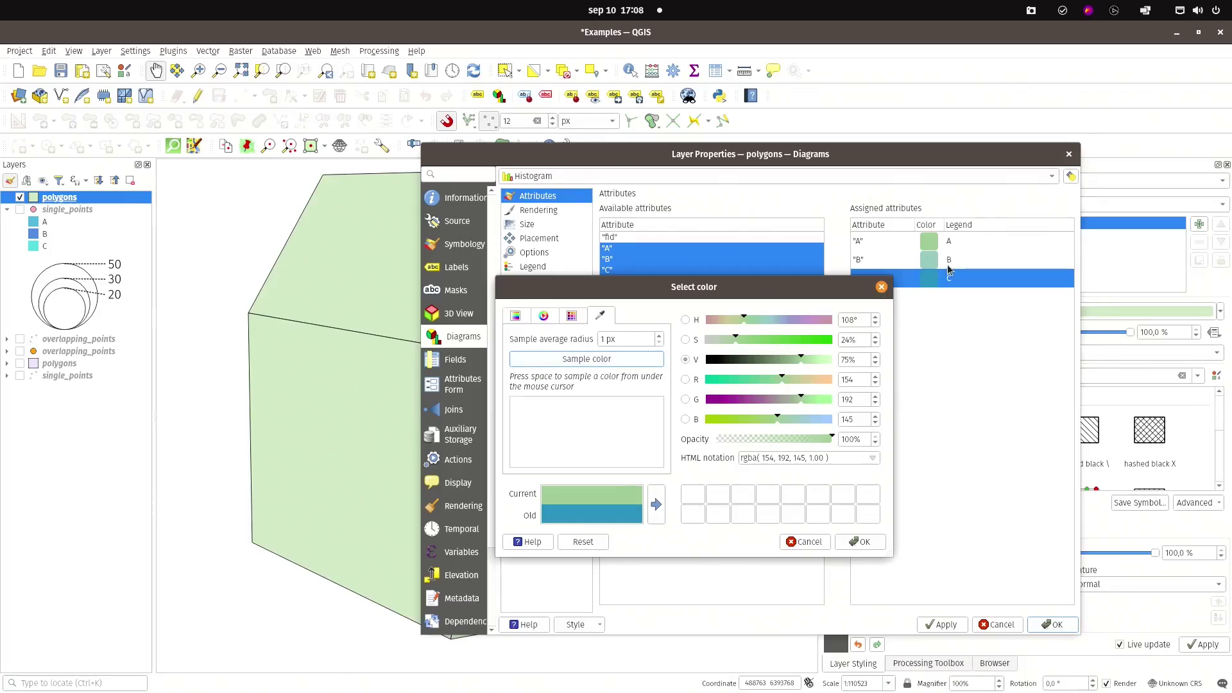
pyautogui.click(934, 261)
pyautogui.moveTo(763, 324); pyautogui.dragTo(779, 324)
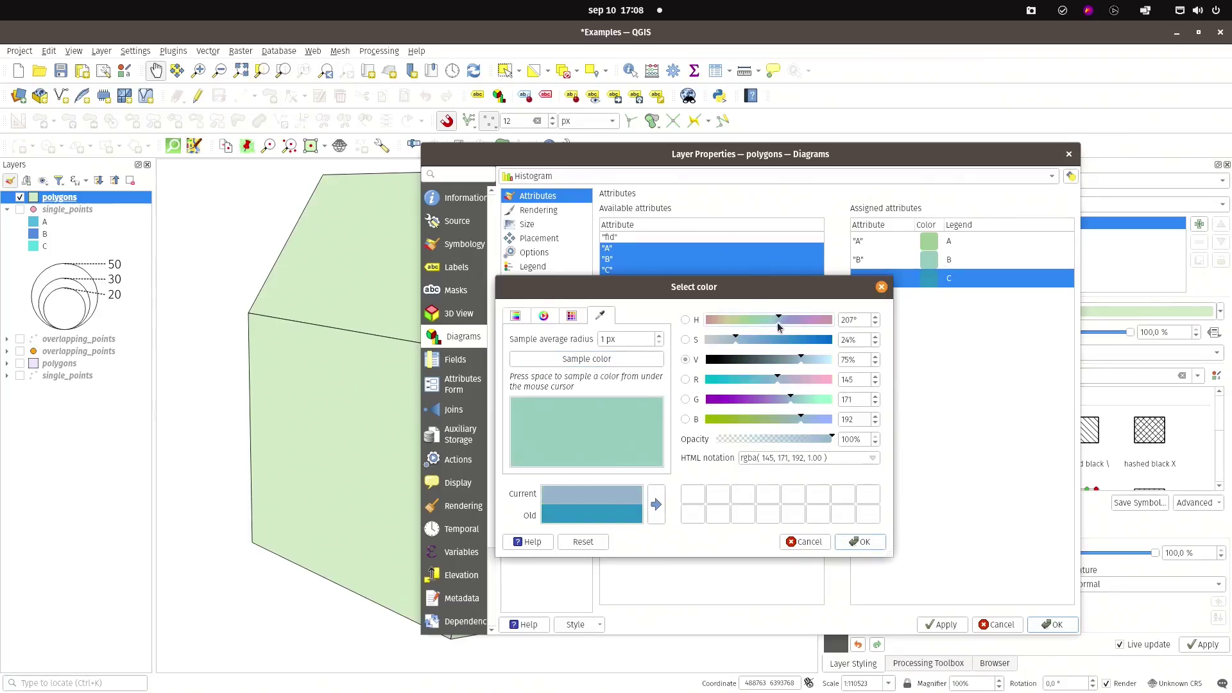
pyautogui.click(860, 542)
pyautogui.click(943, 624)
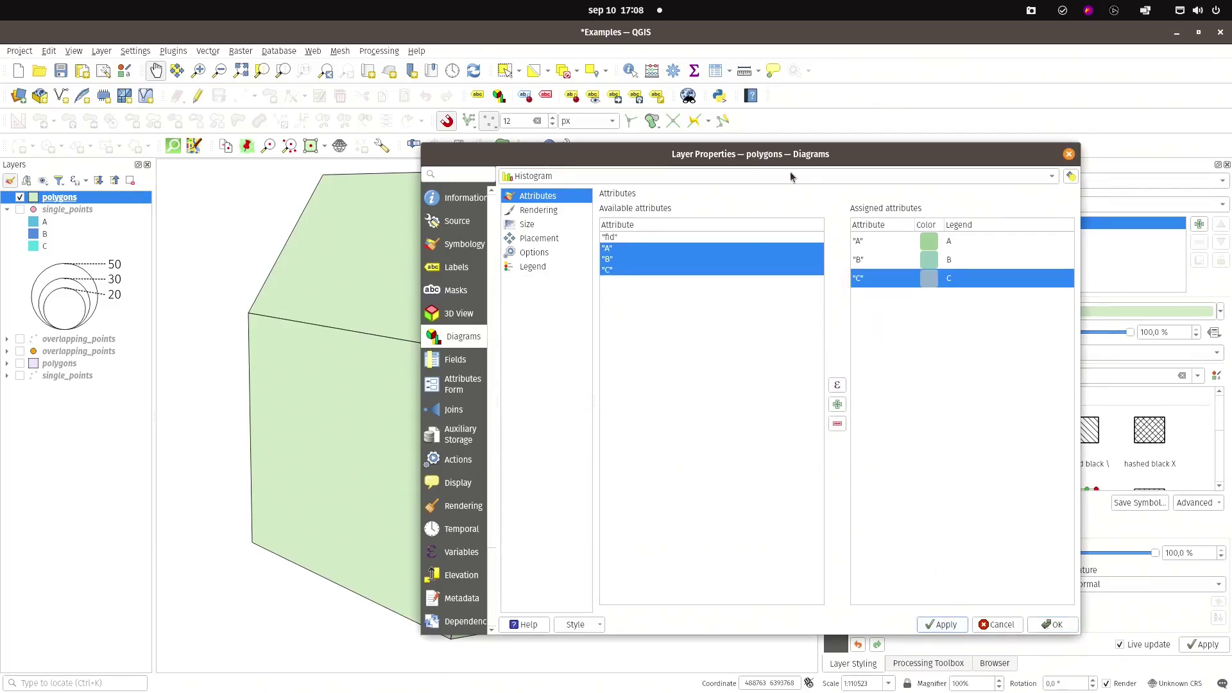
# Step: Apply the assigned attributes, scale the bar length by the expression "A" + "B" + "C", and find its maximum value
pyautogui.moveTo(771, 157); pyautogui.dragTo(927, 137)
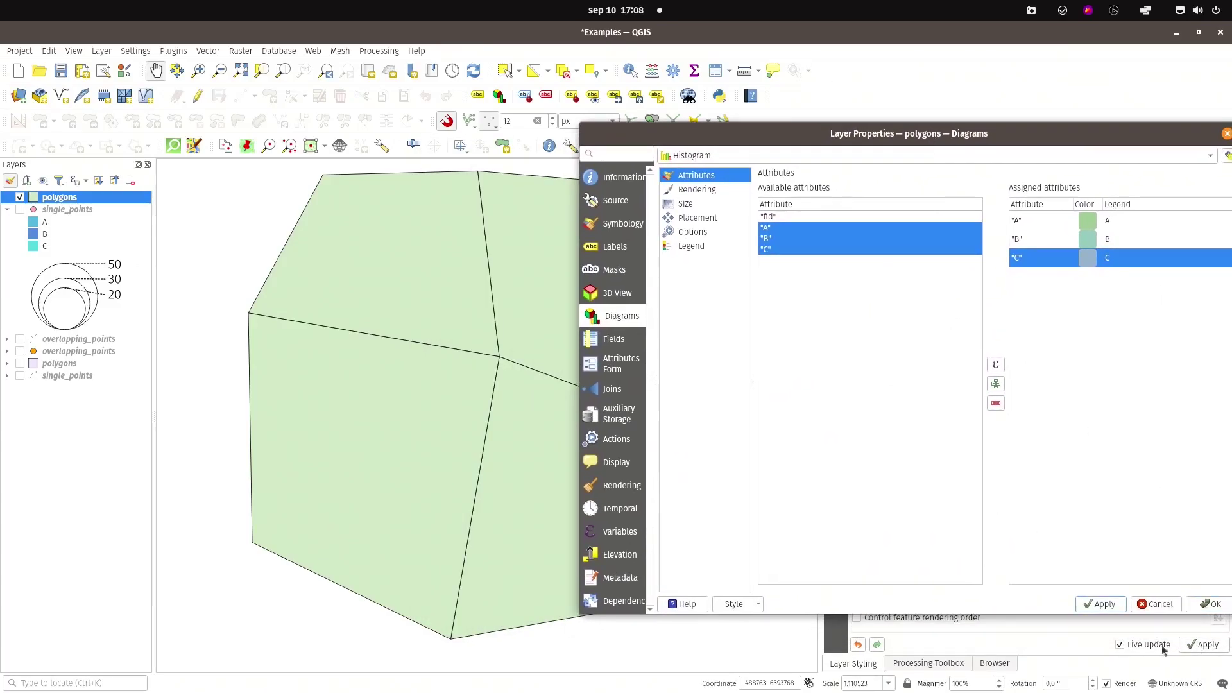
pyautogui.click(1102, 603)
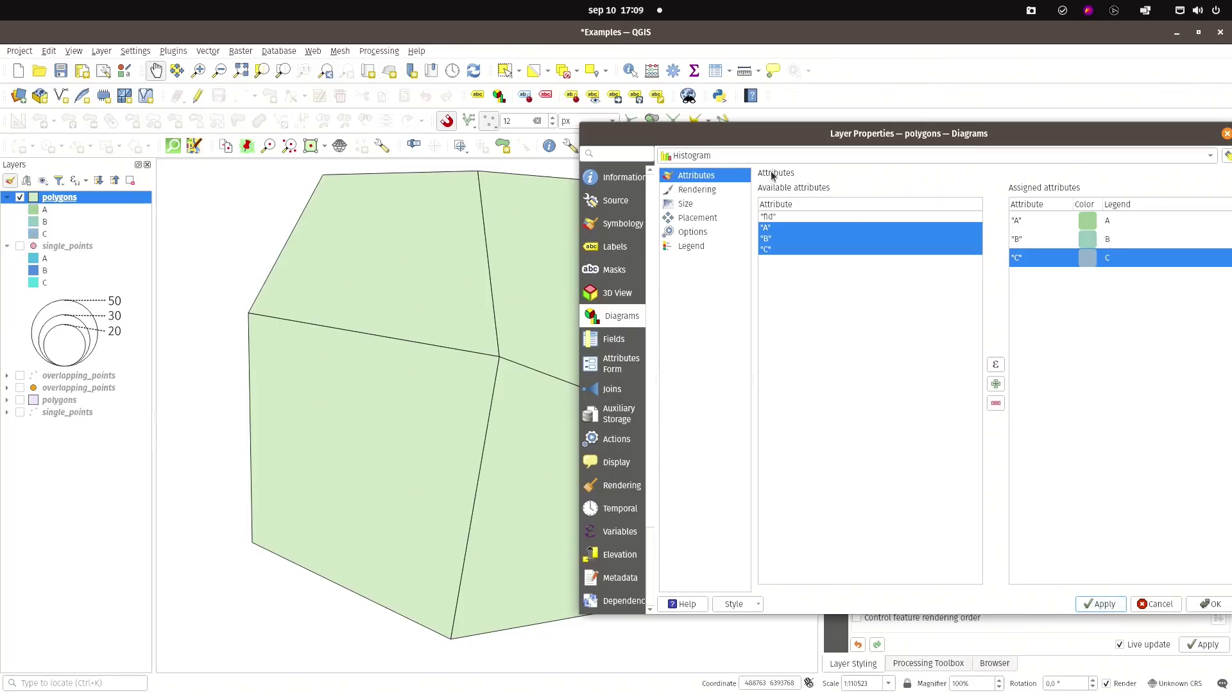
pyautogui.click(669, 205)
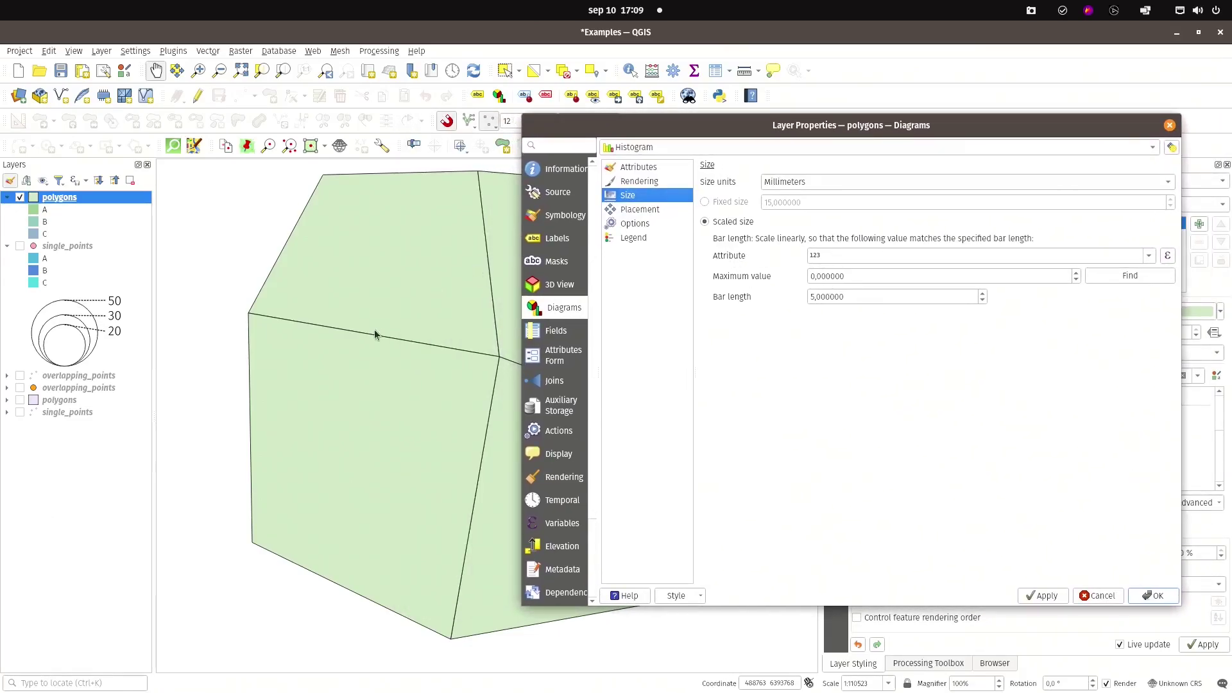
pyautogui.click(1169, 256)
pyautogui.scroll(-1, 848, 468)
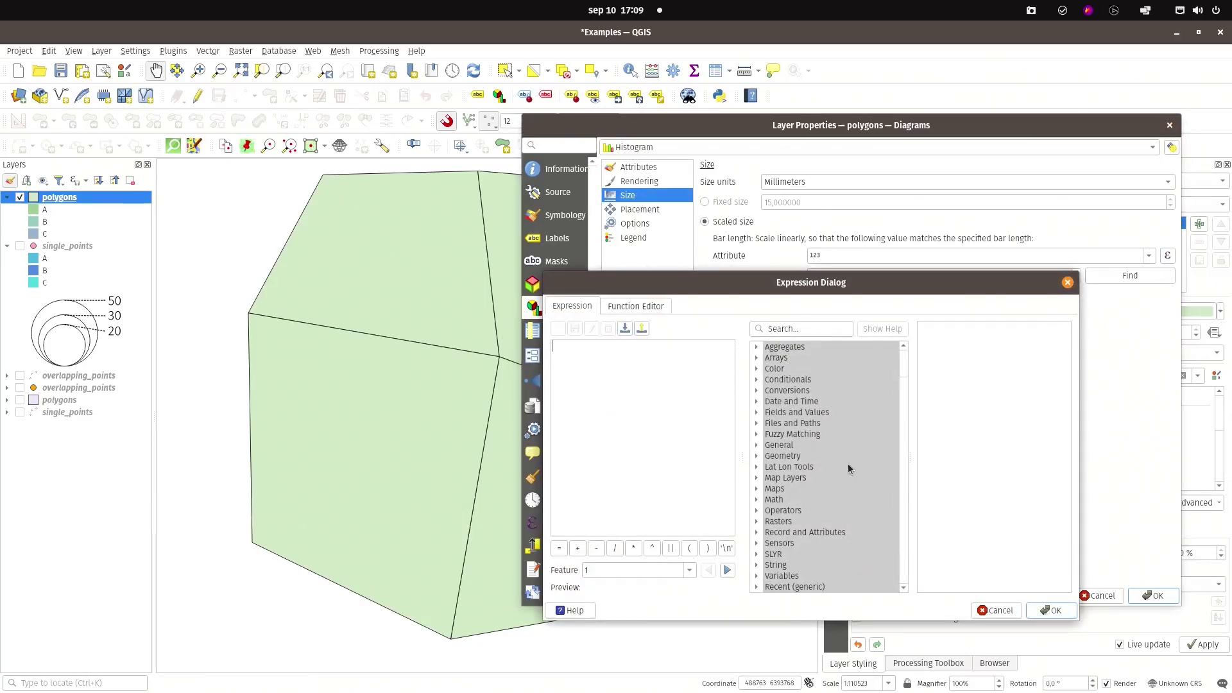
pyautogui.click(756, 587)
pyautogui.scroll(-4, 783, 541)
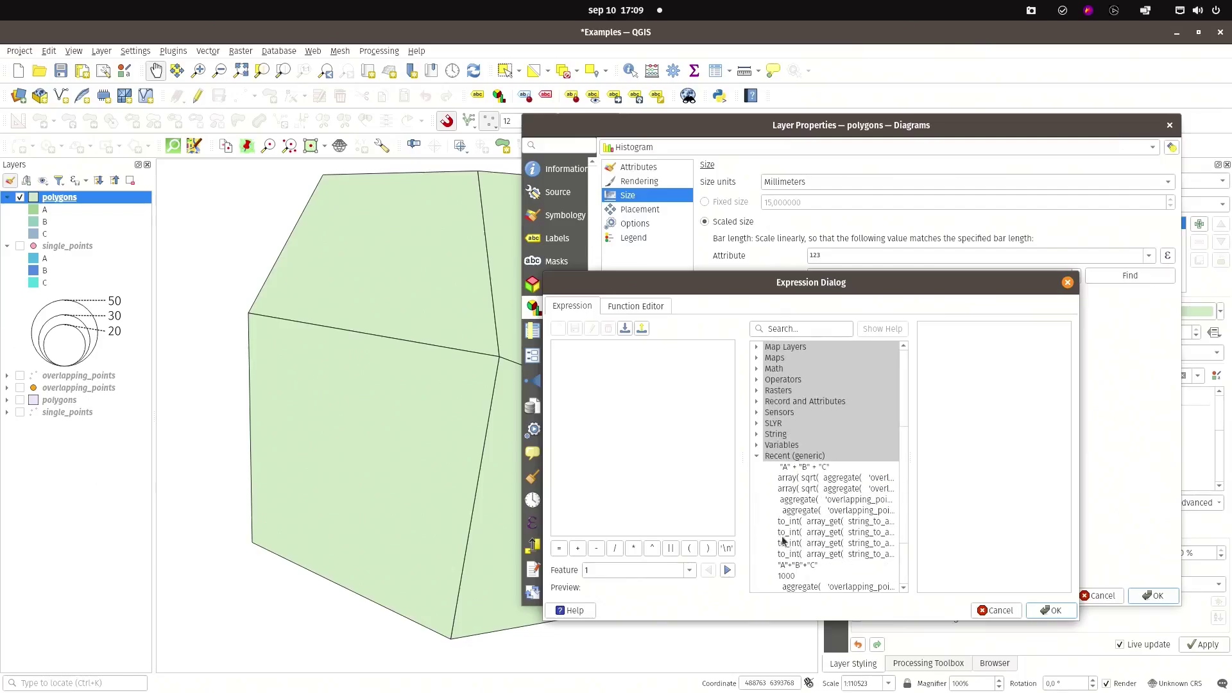
pyautogui.doubleClick(803, 466)
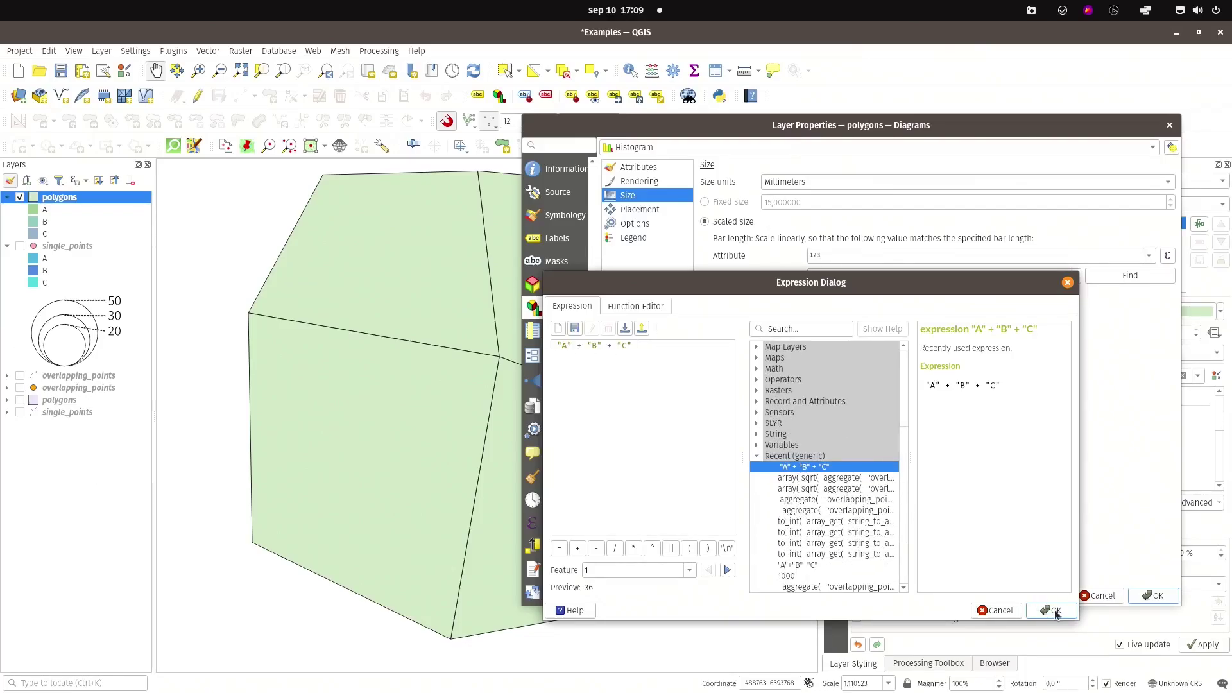
pyautogui.click(1052, 610)
pyautogui.click(1134, 276)
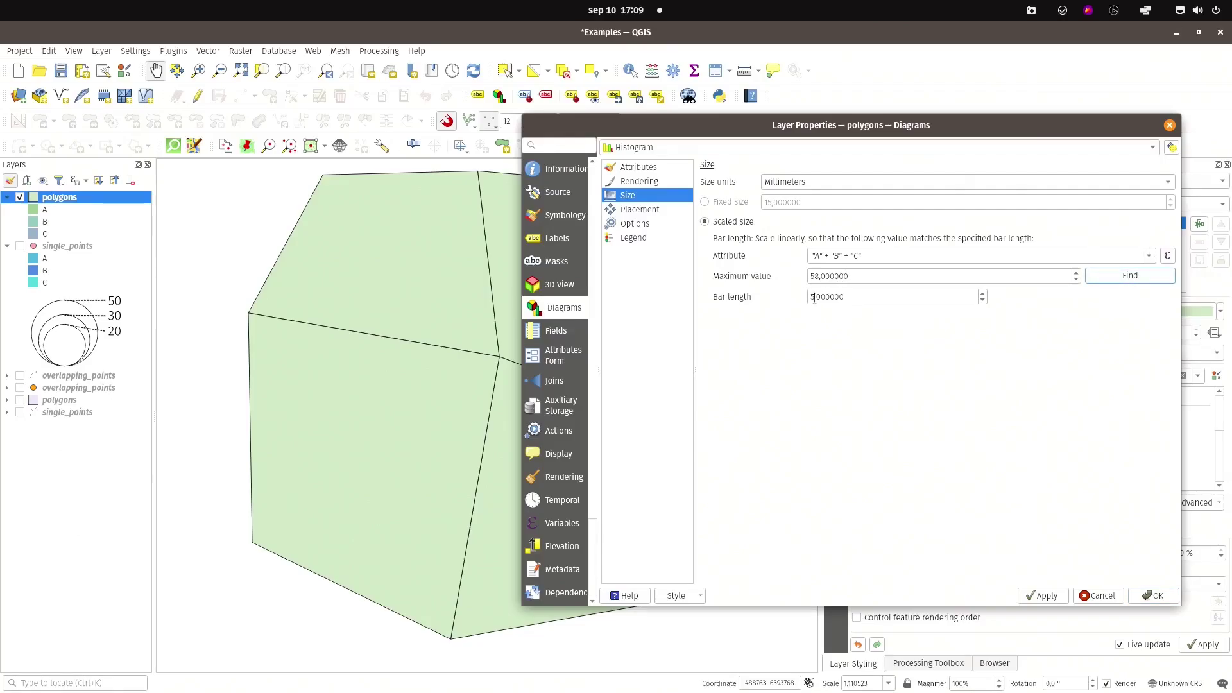
# Step: Set the diagram size units to Pixels and the bar length to 100, and apply the settings
pyautogui.moveTo(813, 297); pyautogui.dragTo(736, 294)
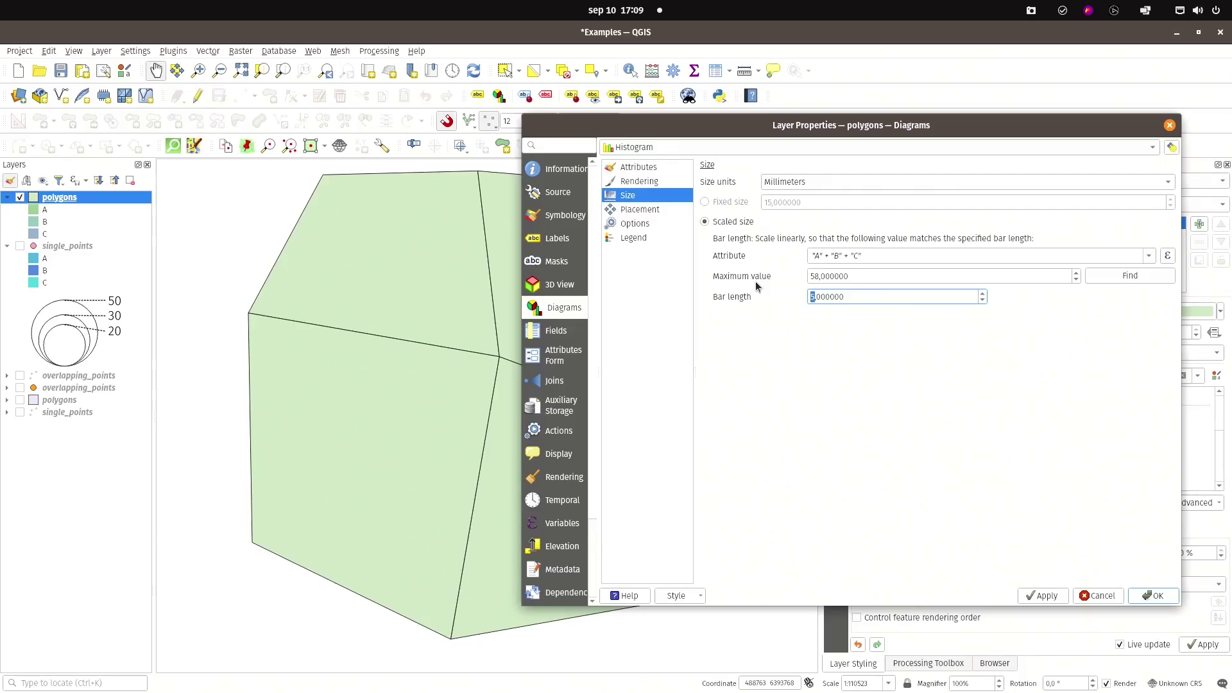
pyautogui.write('30')
pyautogui.click(817, 179)
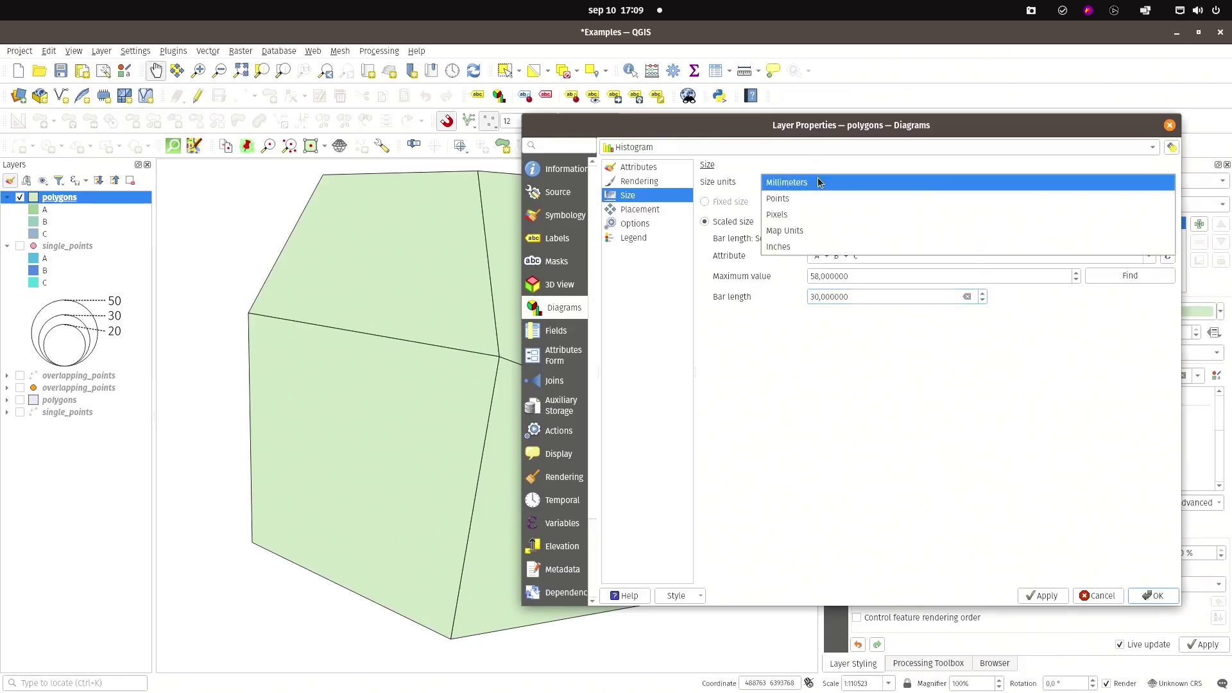
pyautogui.click(812, 208)
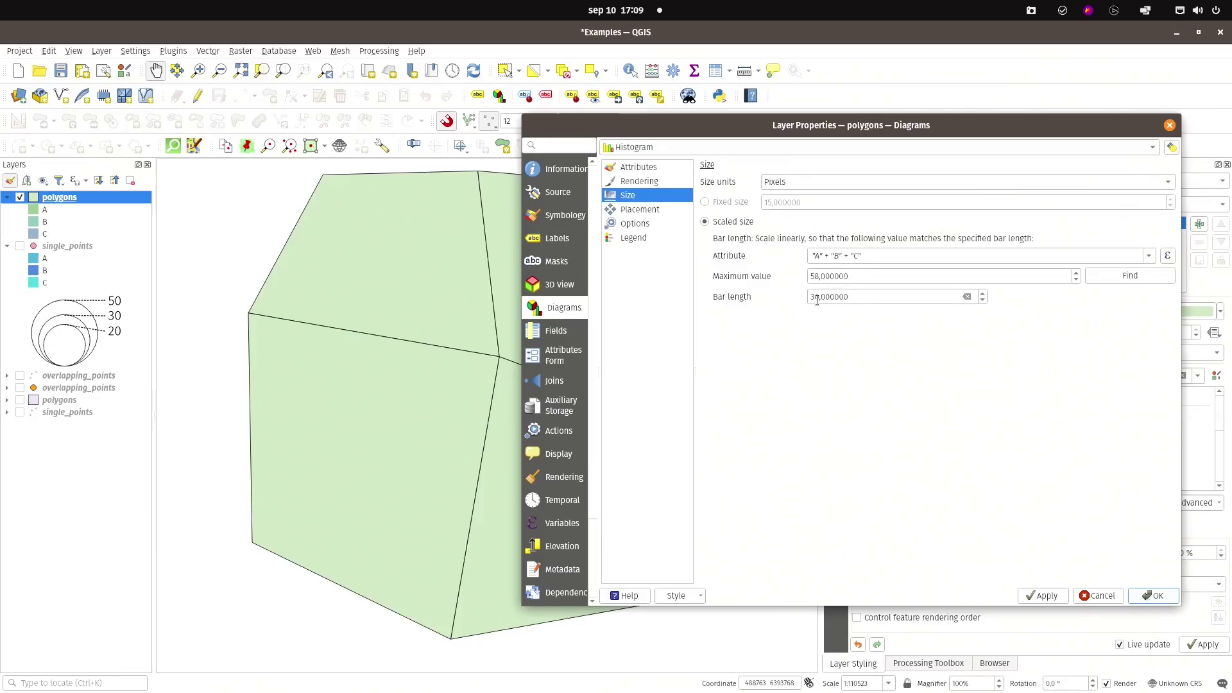
pyautogui.moveTo(816, 297); pyautogui.dragTo(798, 298)
pyautogui.write('10')
pyautogui.click(1064, 594)
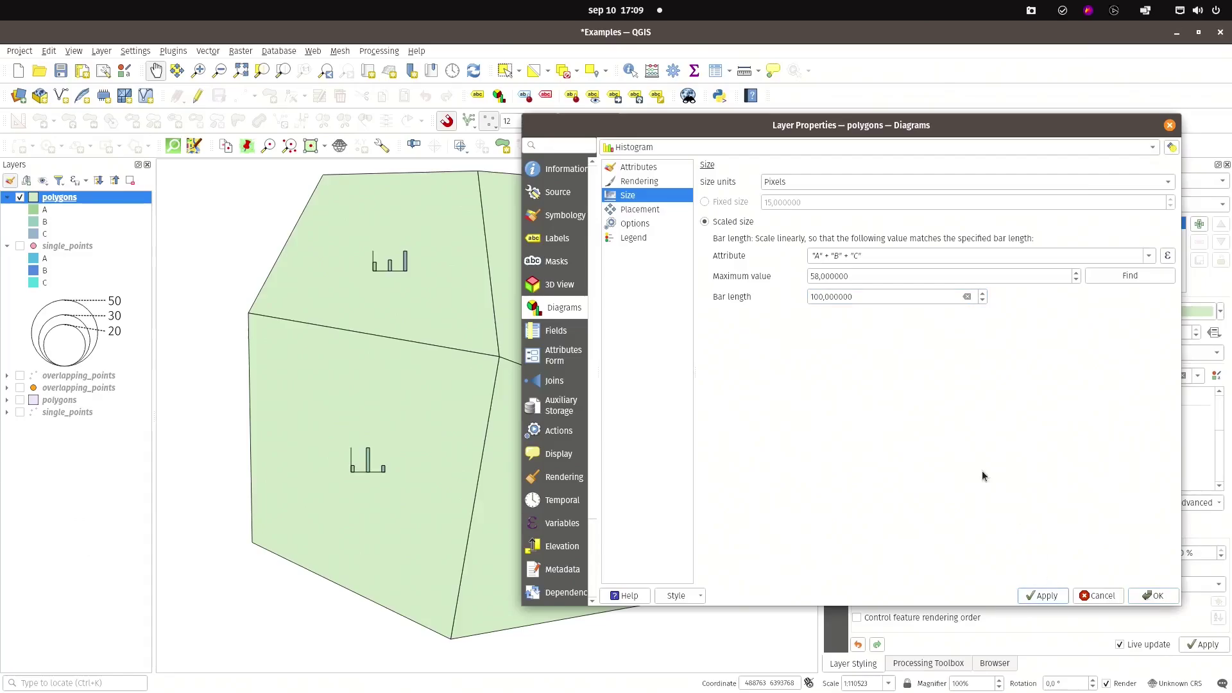
# Step: Increase the histogram bar length to 200 pixels and apply it
pyautogui.moveTo(816, 296); pyautogui.dragTo(807, 295)
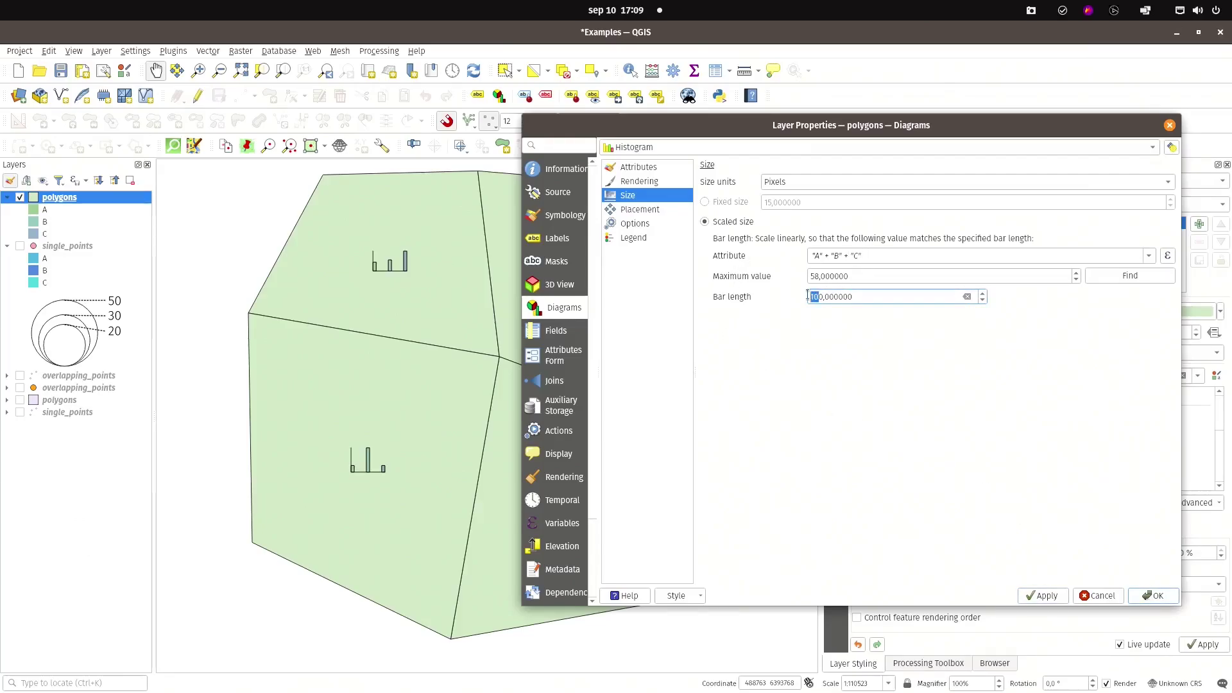
pyautogui.write('20')
pyautogui.click(1024, 596)
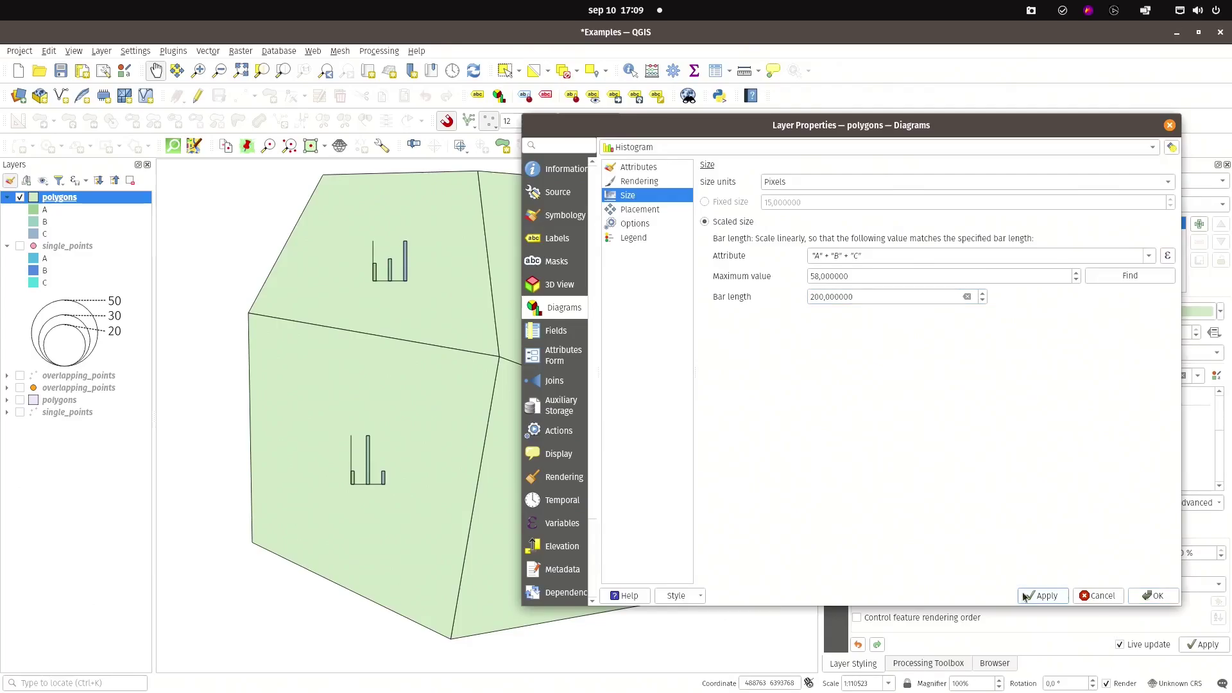
# Step: Set the histogram bar width to 15 in the rendering settings and apply it
pyautogui.moveTo(772, 130); pyautogui.dragTo(803, 153)
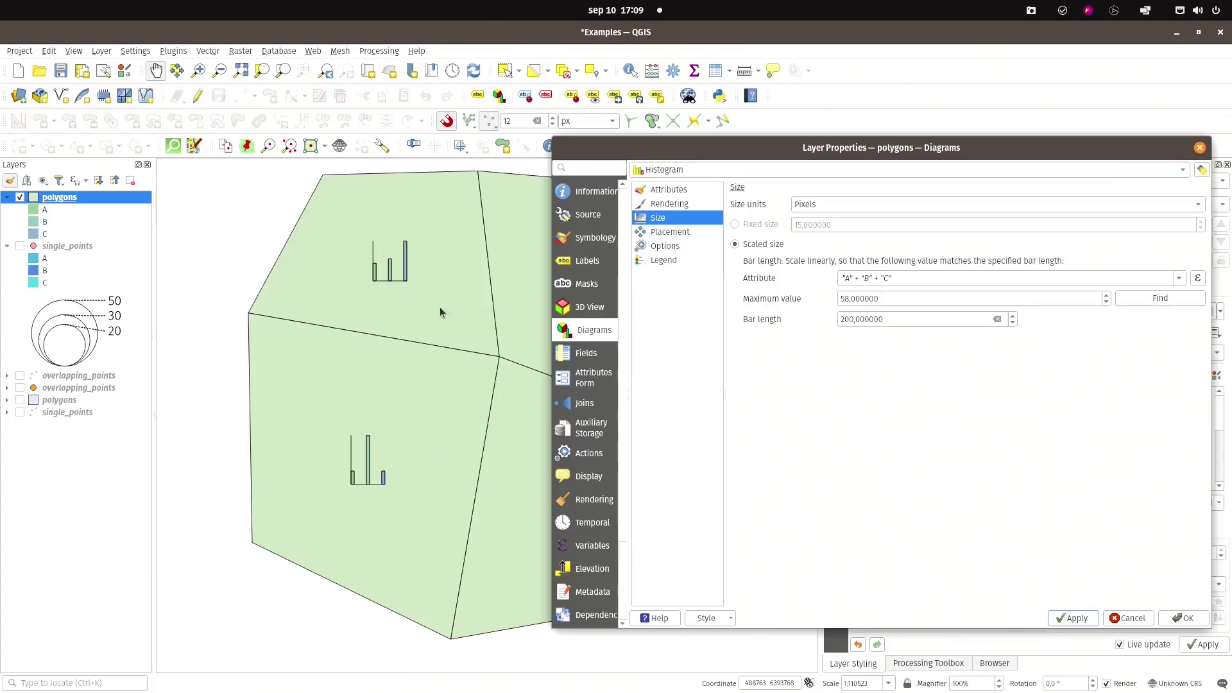
pyautogui.click(664, 204)
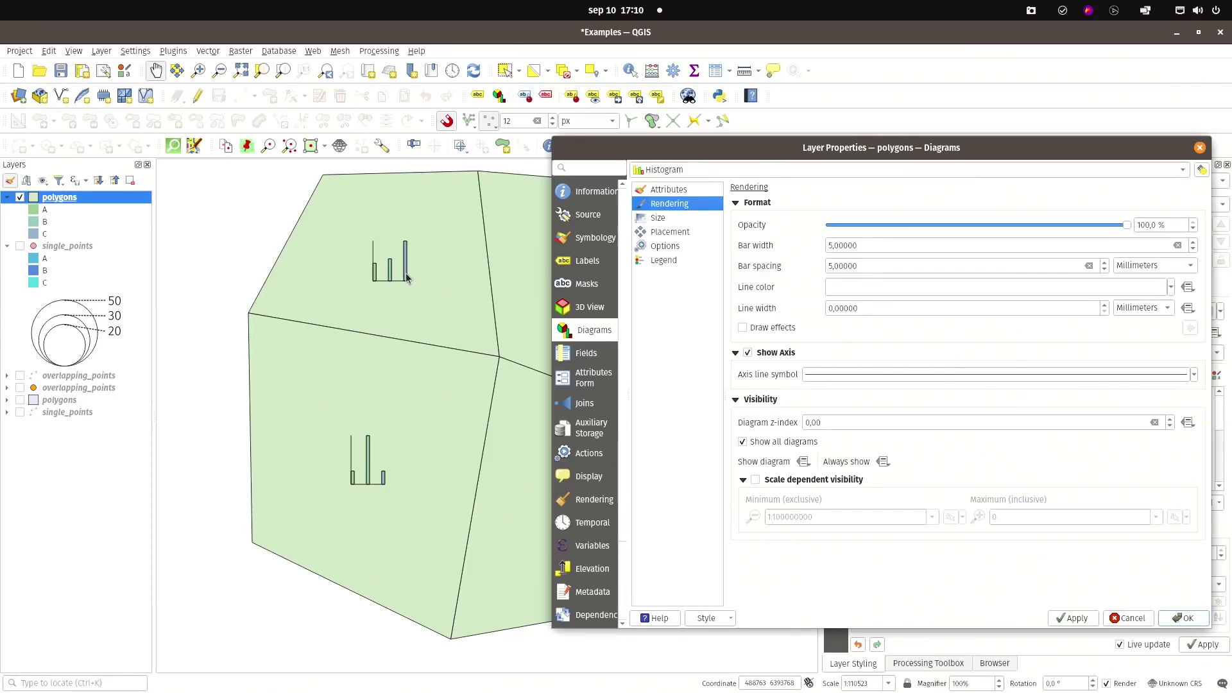
pyautogui.click(830, 246)
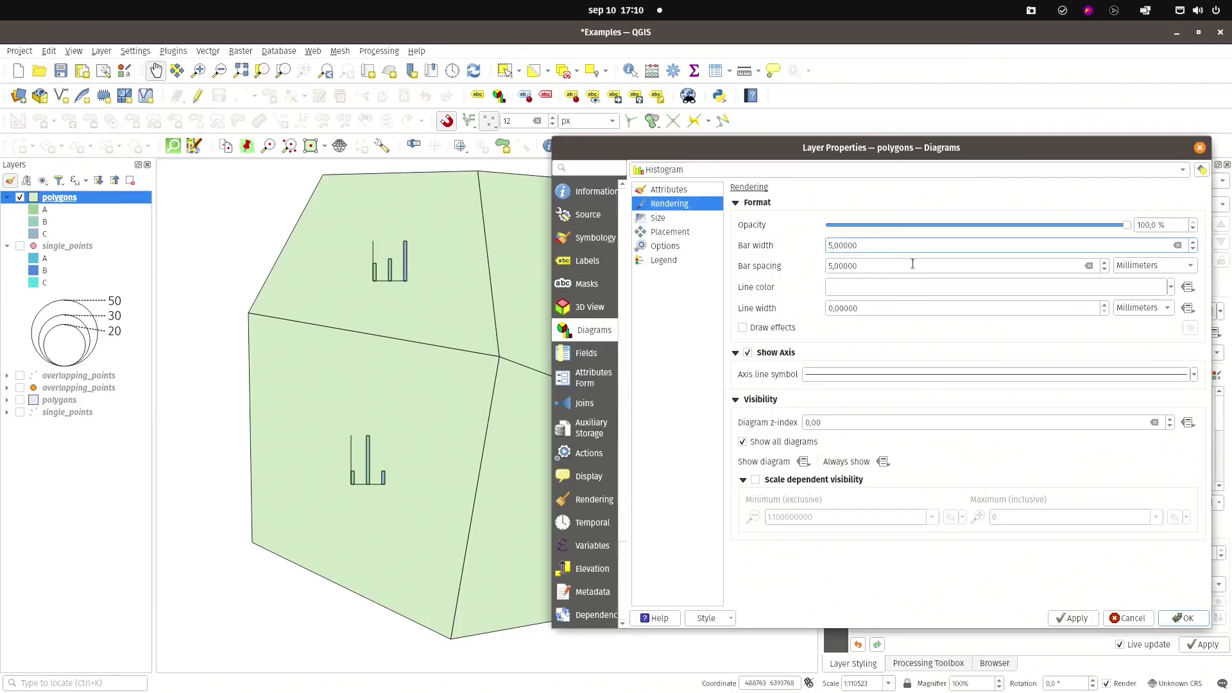
pyautogui.write('1')
pyautogui.click(1088, 620)
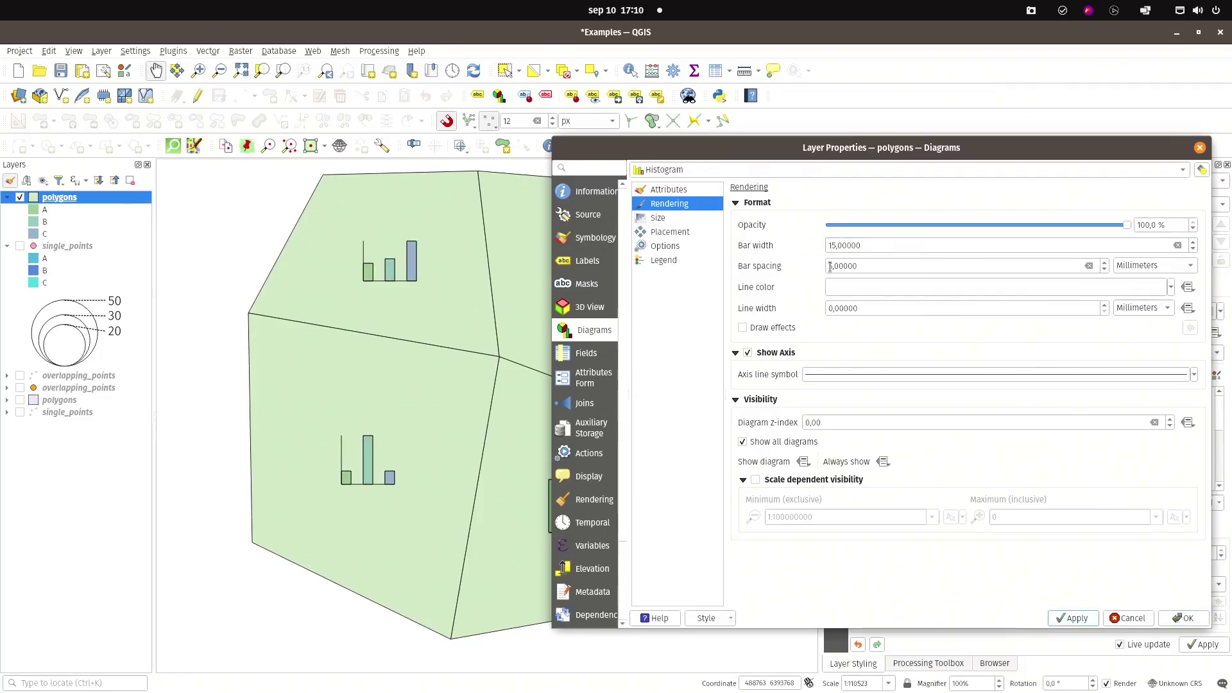
# Step: Set the histogram bar spacing to 1 with Pixels as its unit, and apply it
pyautogui.click(830, 267)
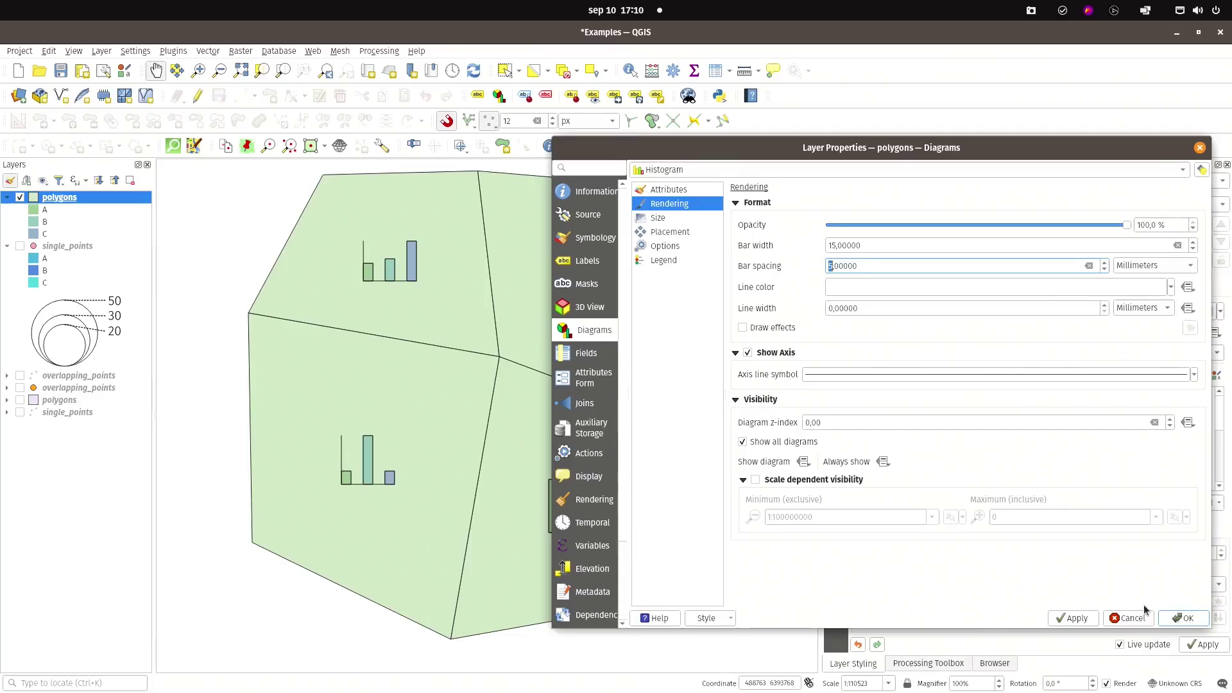
pyautogui.write('1')
pyautogui.click(1187, 265)
pyautogui.click(1169, 295)
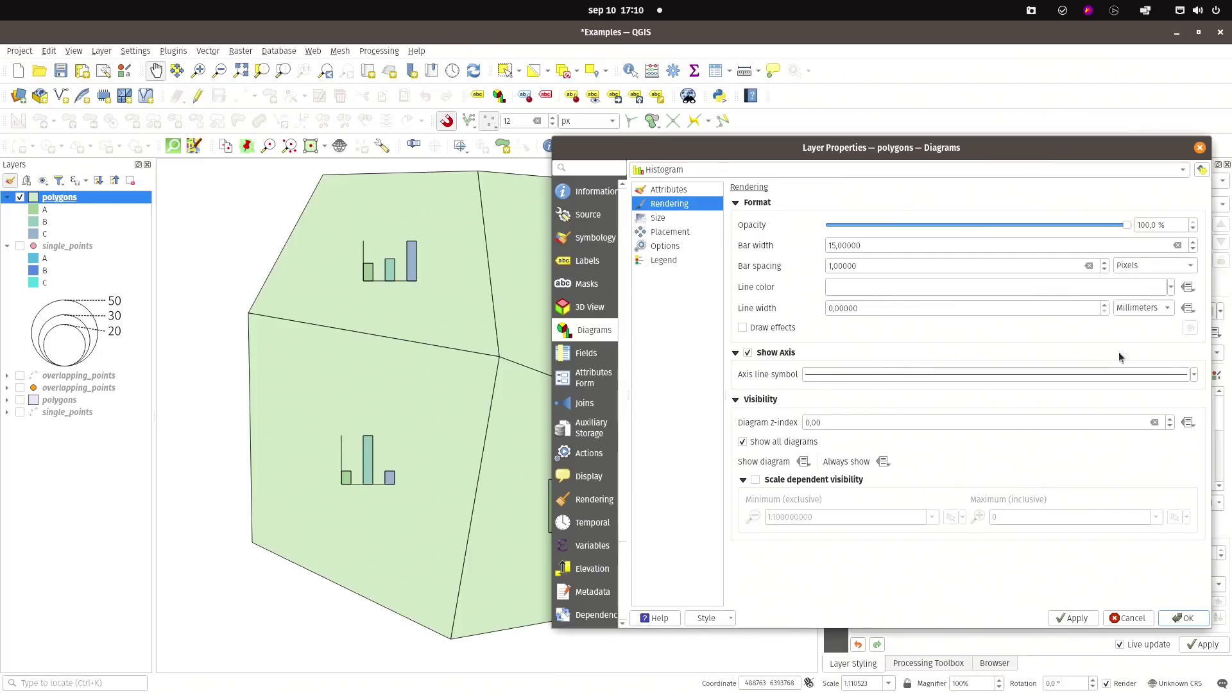
pyautogui.click(1071, 618)
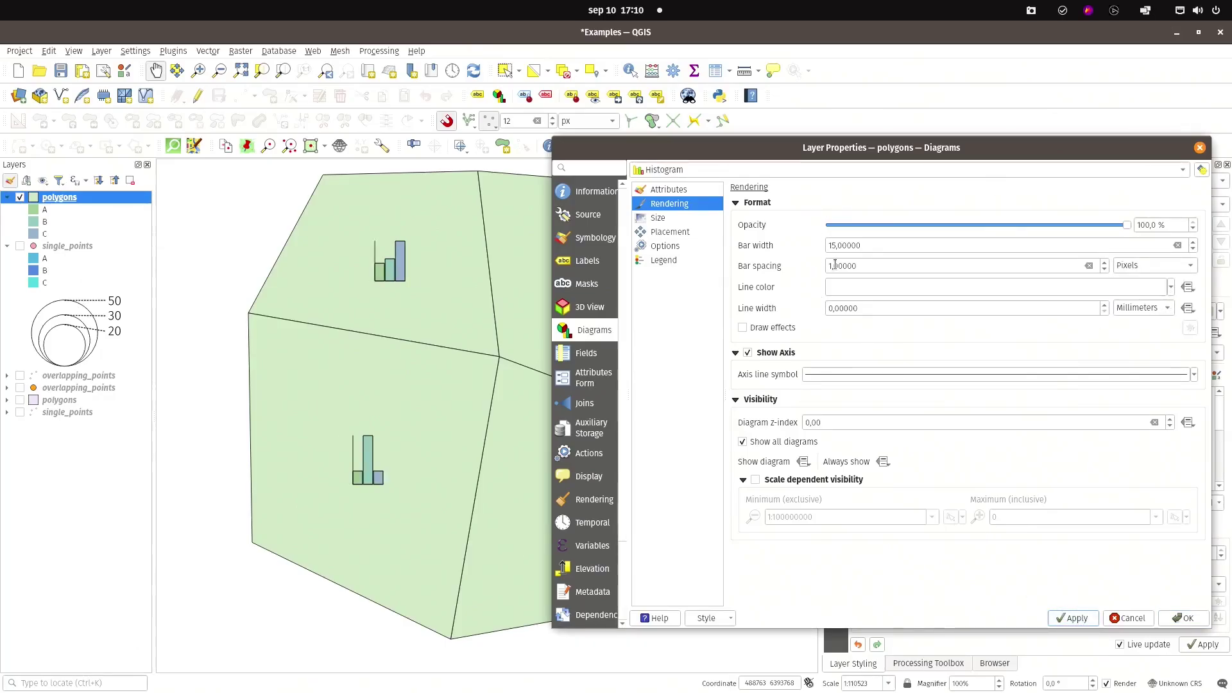
# Step: Raise the bar spacing to 2 pixels and apply the change
pyautogui.scroll(2, 835, 265)
pyautogui.scroll(8, 837, 263)
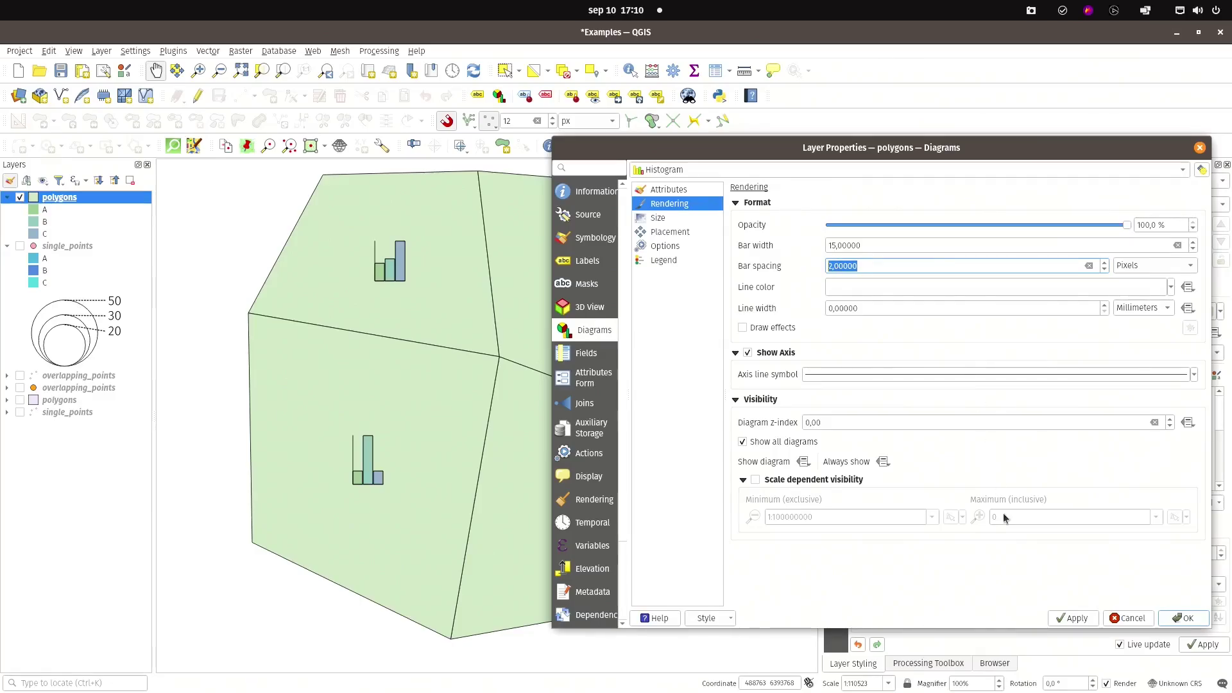
pyautogui.click(1088, 618)
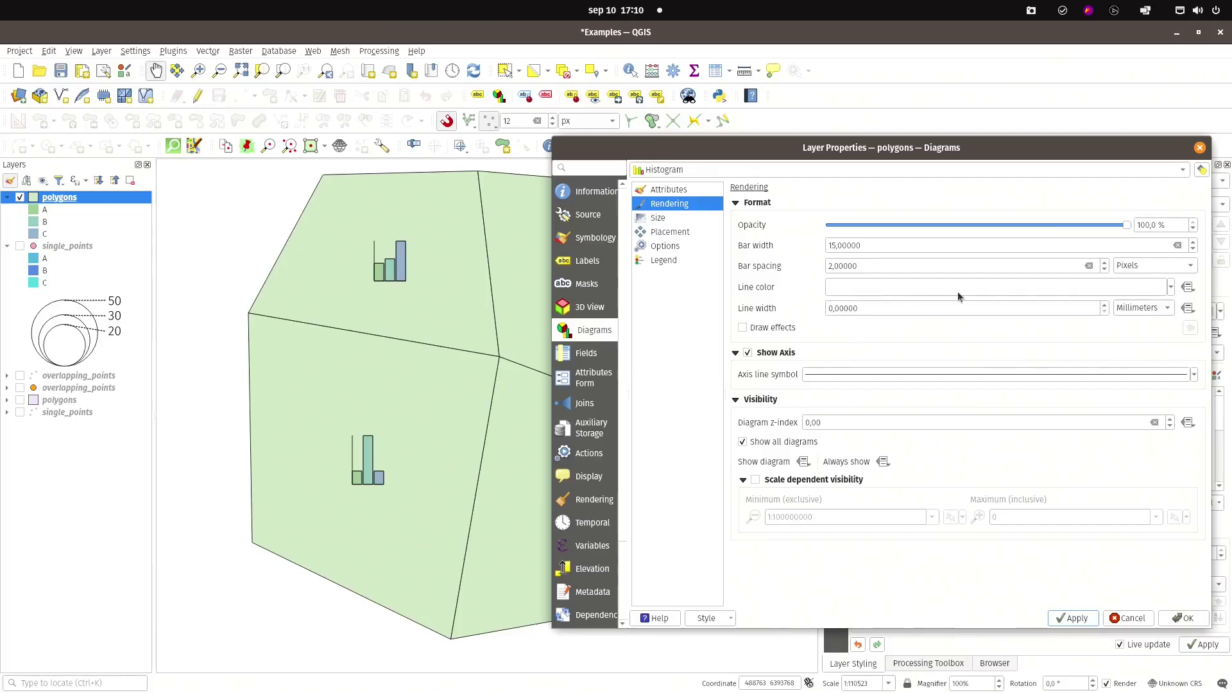
# Step: Set the line width of the histogram bars to 0.1 millimeters and apply it
pyautogui.click(1092, 309)
pyautogui.click(836, 308)
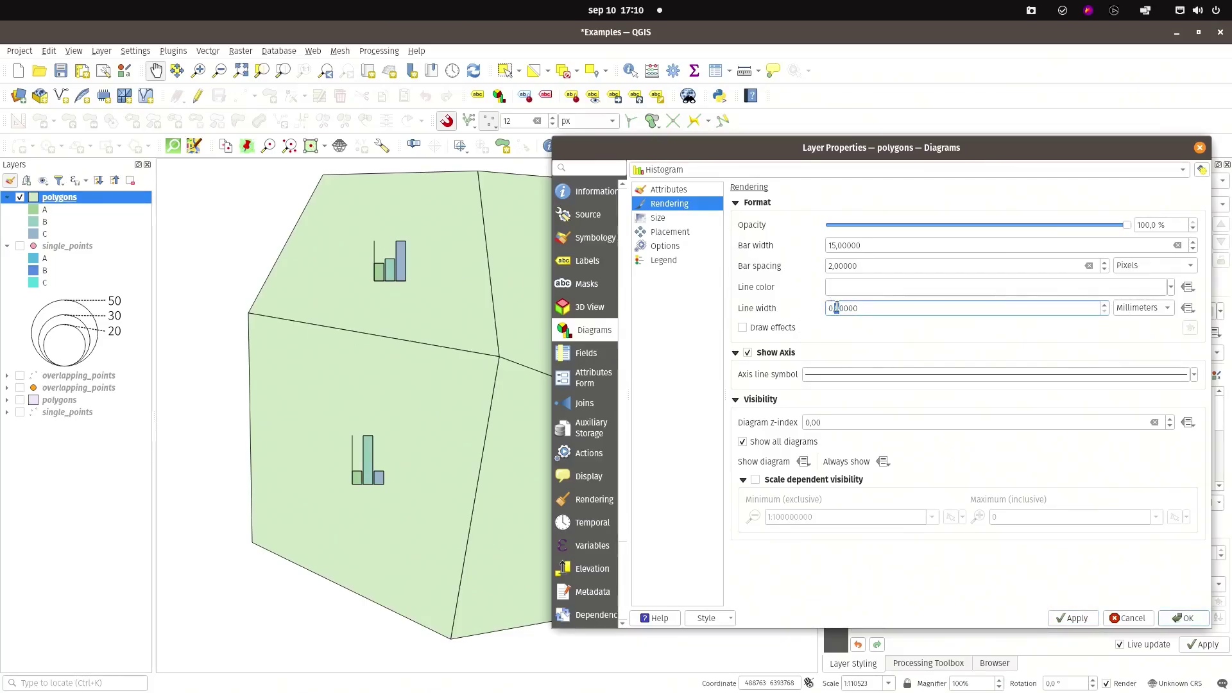
pyautogui.press('Delete')
pyautogui.write('1')
pyautogui.click(1073, 618)
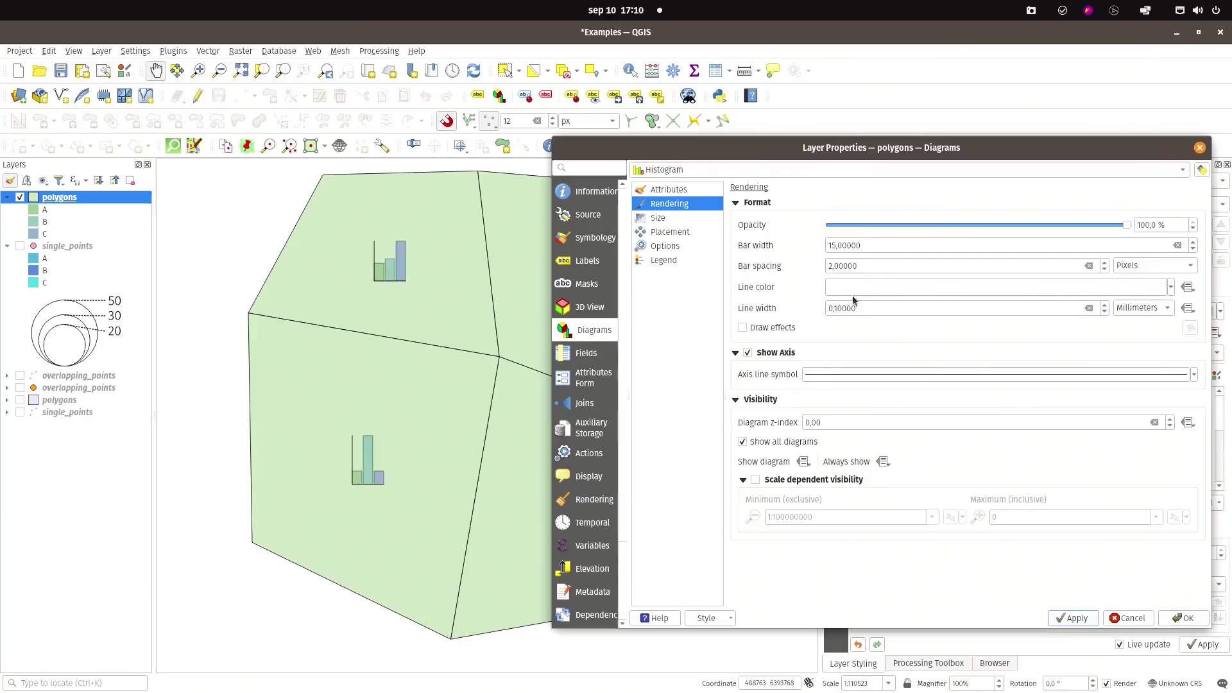
# Step: Enable draw effects for the diagrams and turn on the Drop Shadow effect
pyautogui.click(764, 328)
pyautogui.click(1190, 328)
pyautogui.click(849, 321)
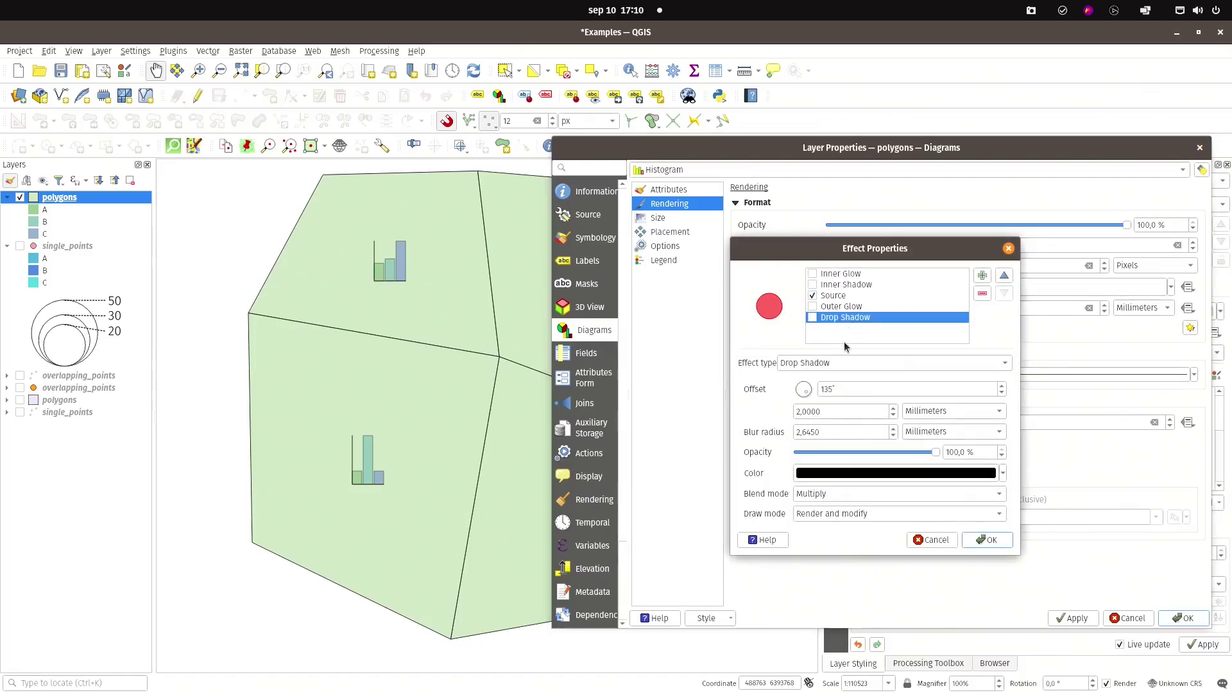
pyautogui.click(813, 318)
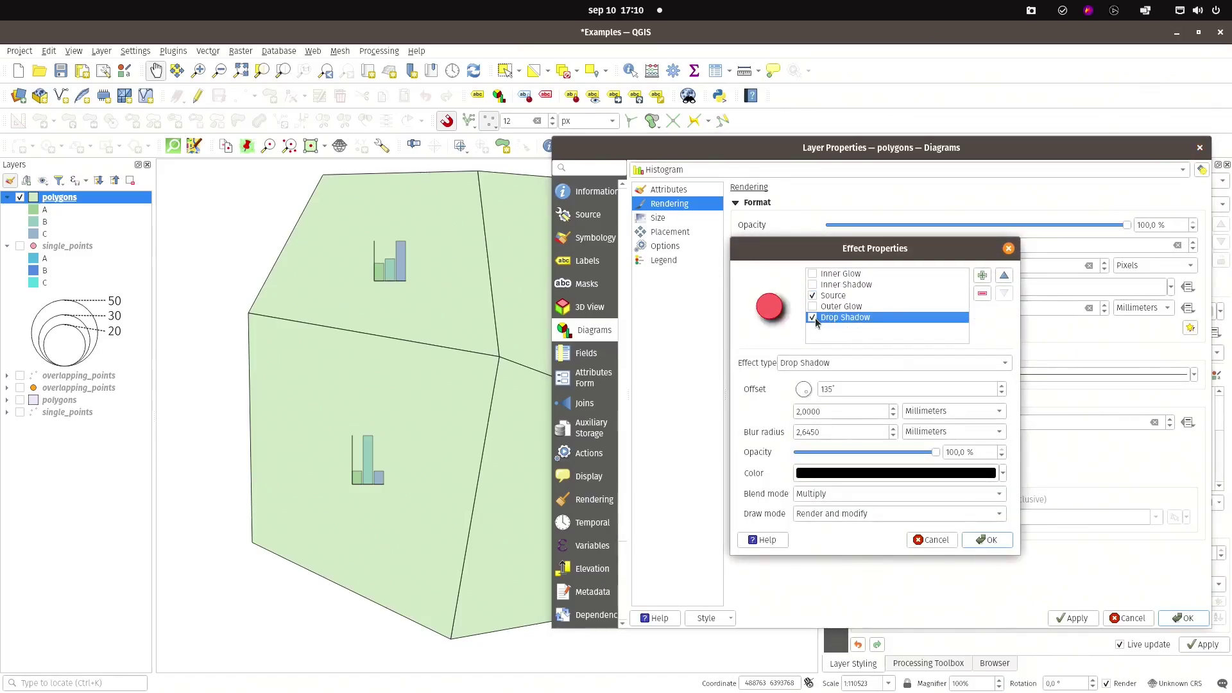
# Step: Give the drop shadow a 1.4 mm offset, 1.645 mm blur radius and 35.3% opacity, and apply it to the diagrams
pyautogui.click(850, 451)
pyautogui.scroll(-4, 844, 409)
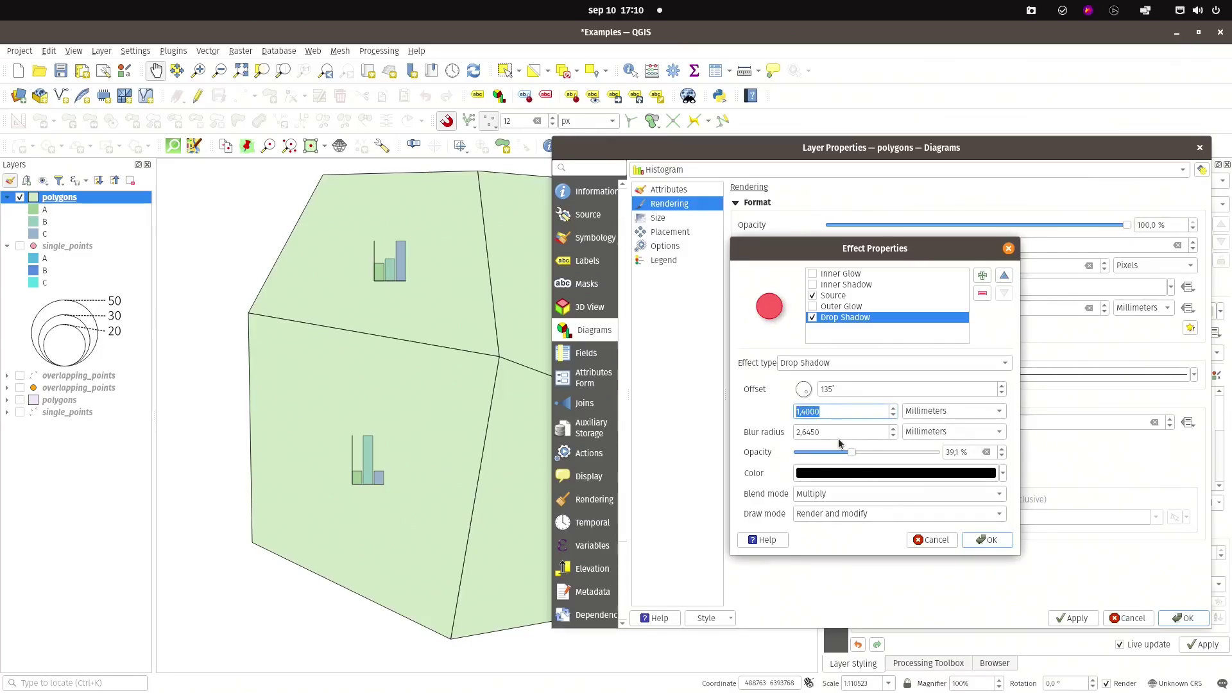
pyautogui.moveTo(852, 451); pyautogui.dragTo(868, 444)
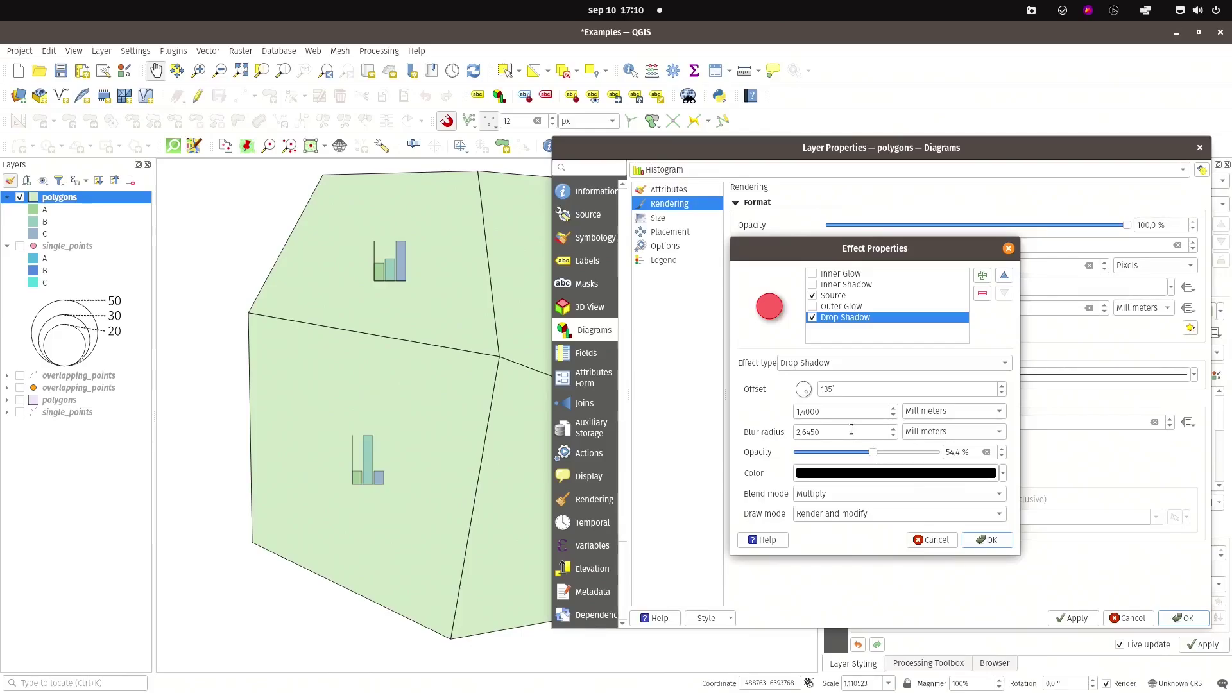
pyautogui.scroll(6, 851, 429)
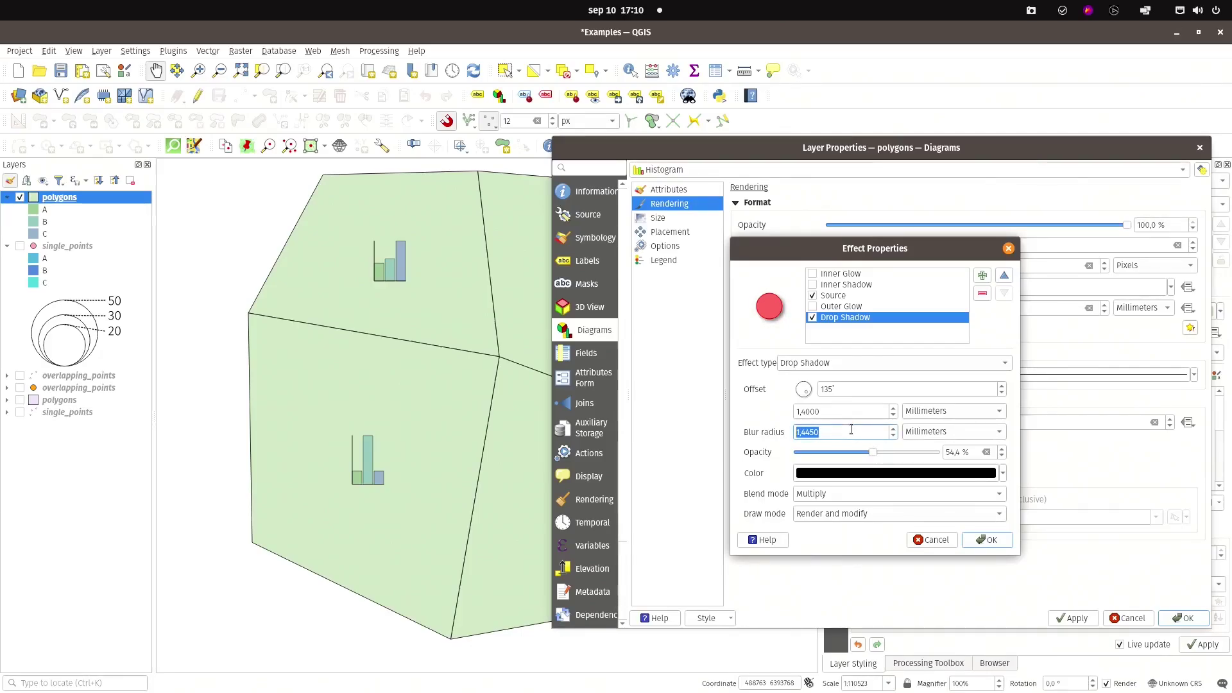
pyautogui.moveTo(874, 455); pyautogui.dragTo(847, 453)
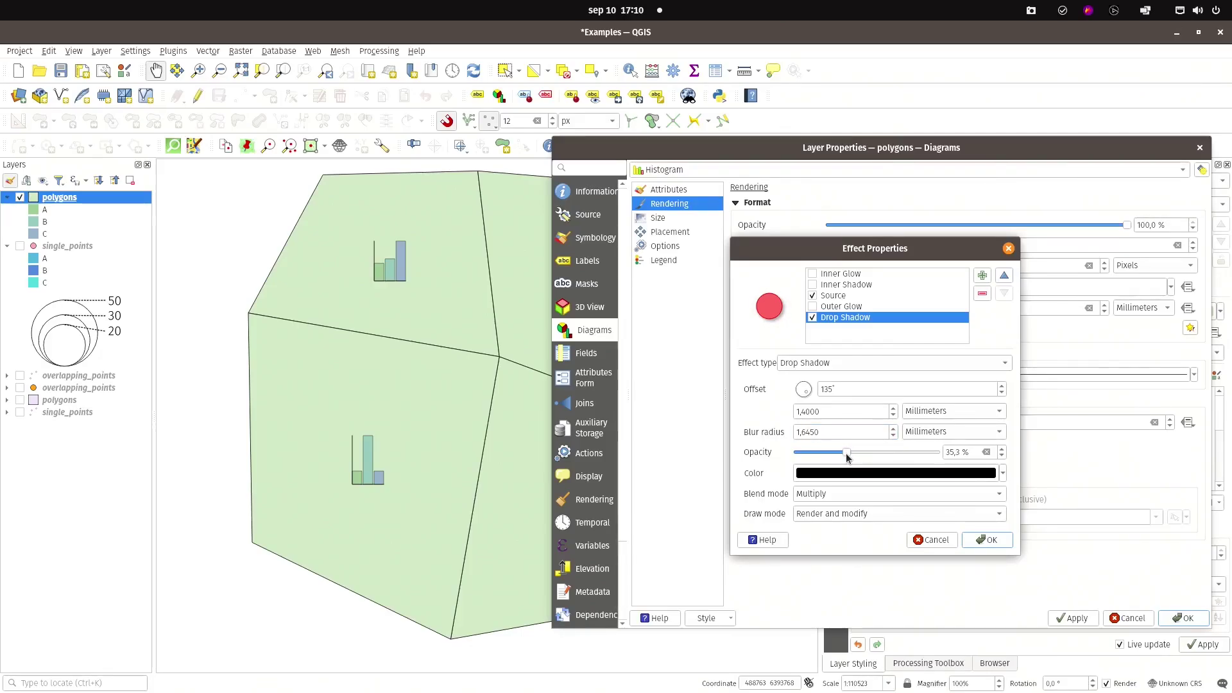
pyautogui.click(992, 540)
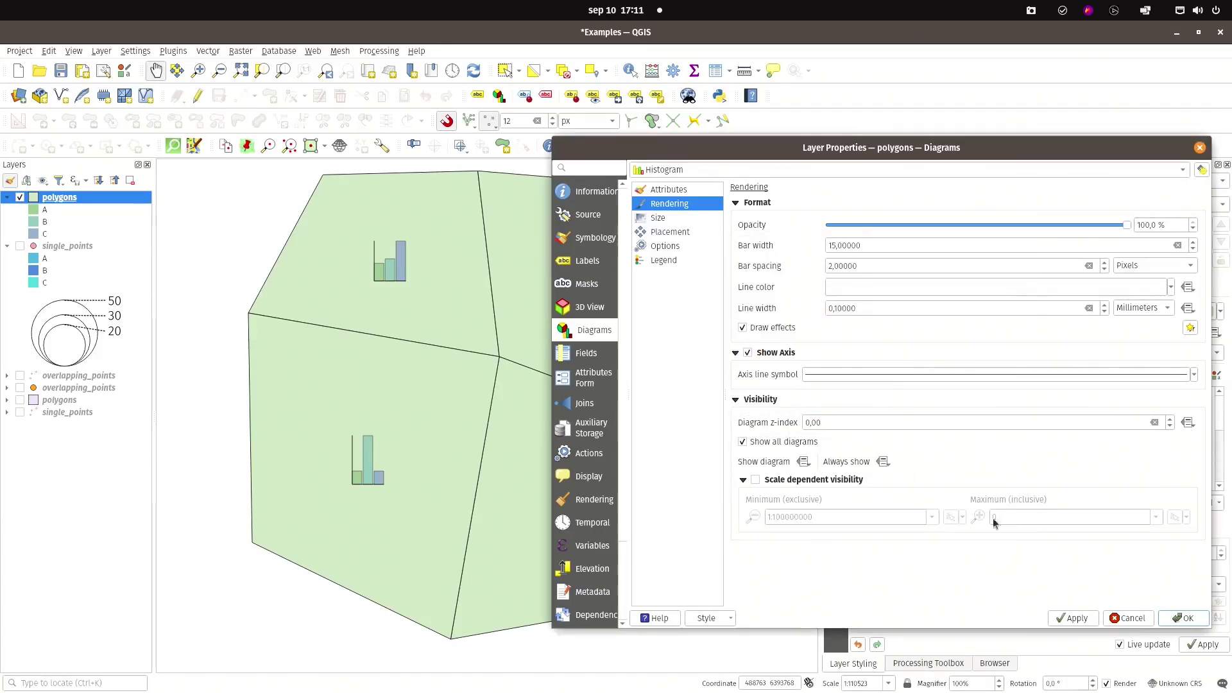
pyautogui.click(1066, 613)
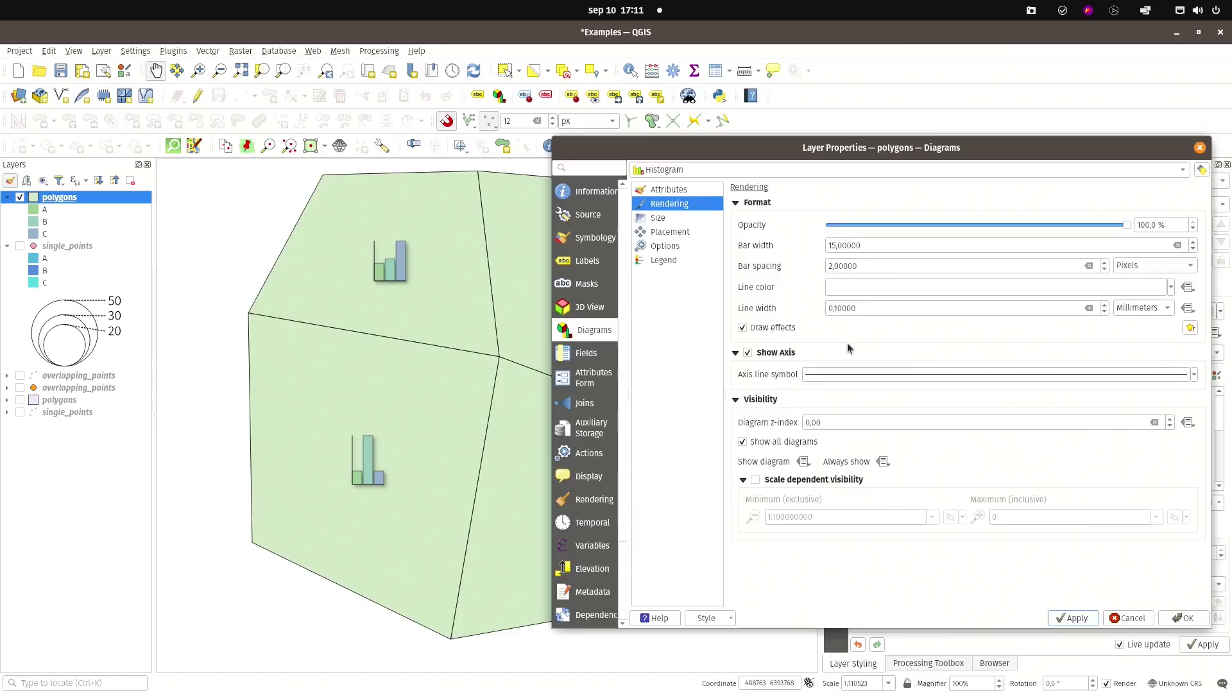
# Step: Turn off the histogram axis, apply the change, and open the diagram placement settings
pyautogui.click(748, 353)
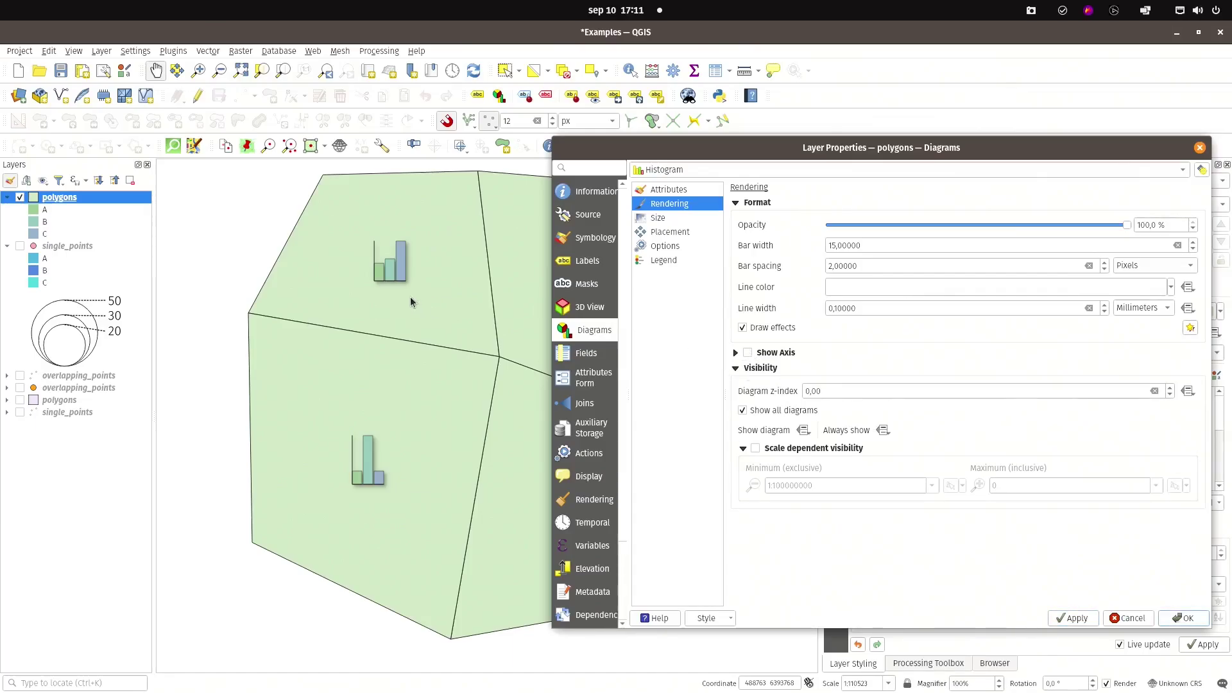
pyautogui.click(1090, 618)
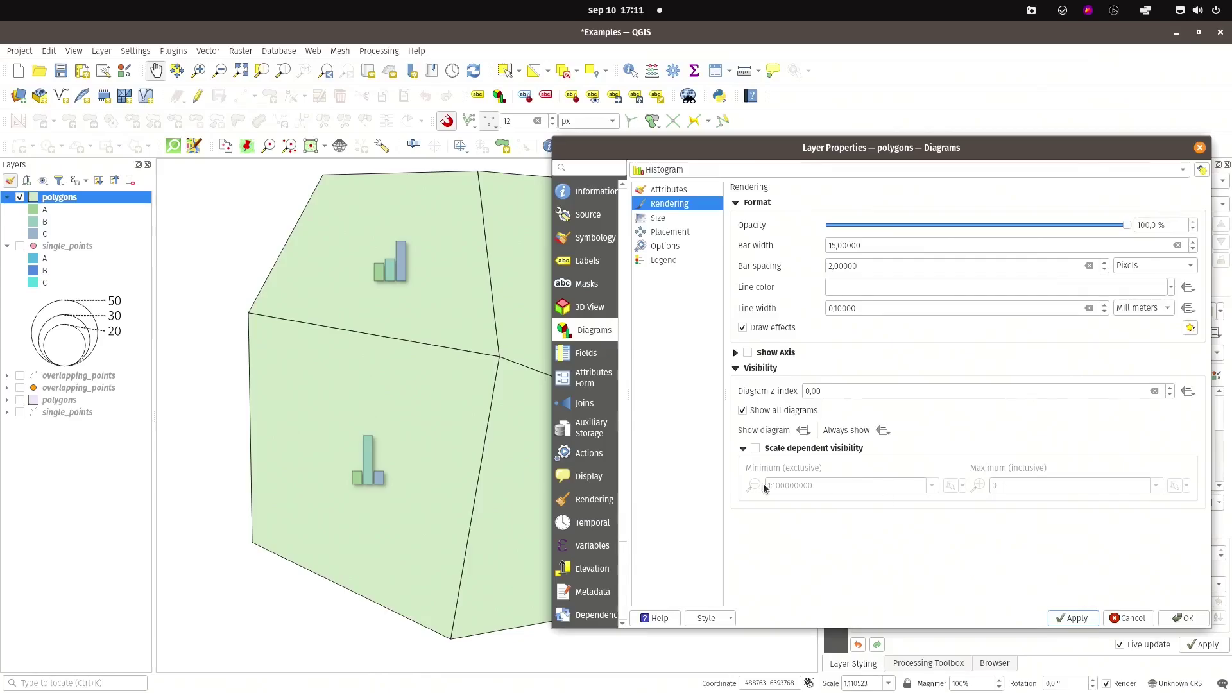
pyautogui.click(670, 233)
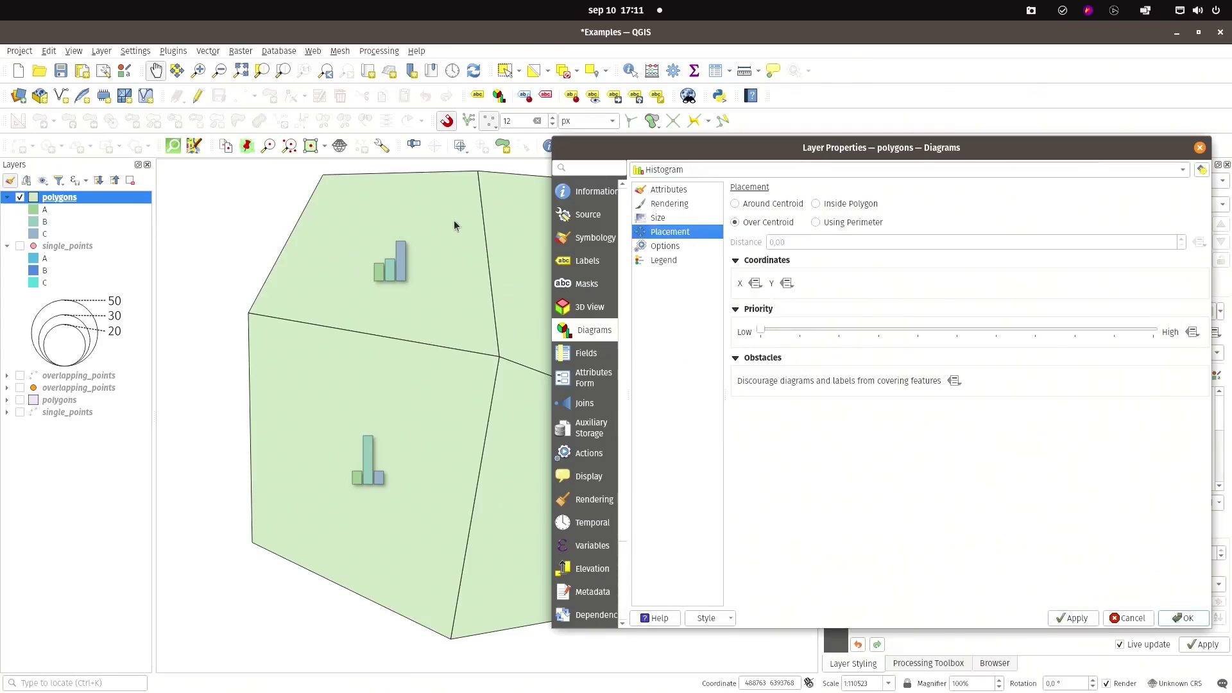
# Step: Try the Around Centroid, Inside Polygon and Using Perimeter diagram placements in turn, applying each to the map
pyautogui.click(735, 204)
pyautogui.click(1072, 618)
pyautogui.click(816, 204)
pyautogui.click(1076, 617)
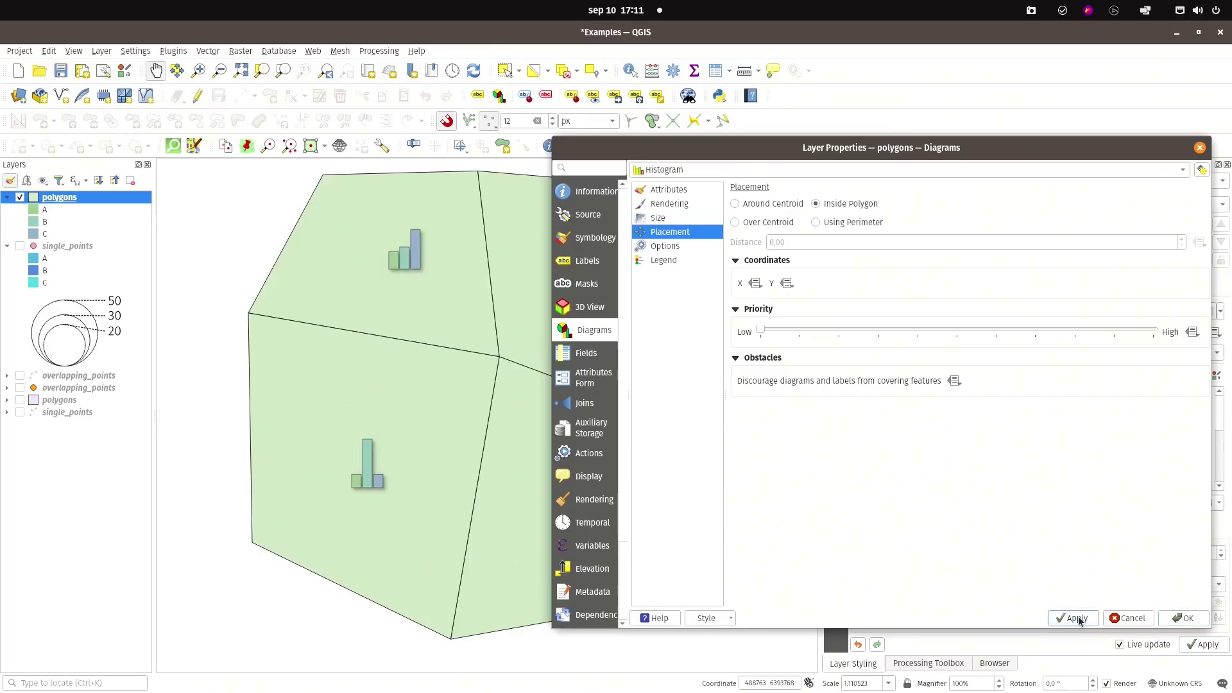
pyautogui.click(815, 222)
pyautogui.click(1077, 618)
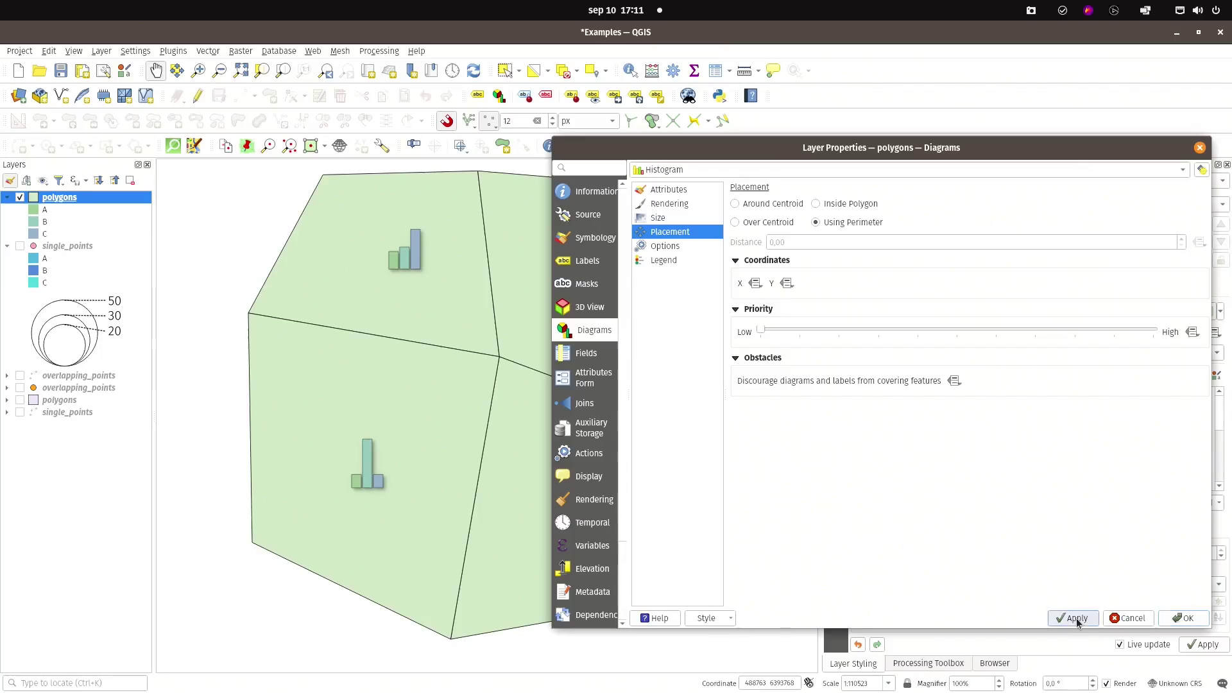
# Step: Set the diagram placement back to Over Centroid and apply it, leaving that option selected
pyautogui.moveTo(760, 140)
pyautogui.mouseDown()
pyautogui.moveTo(1060, 146)
pyautogui.moveTo(740, 147)
pyautogui.mouseUp()
pyautogui.click(744, 231)
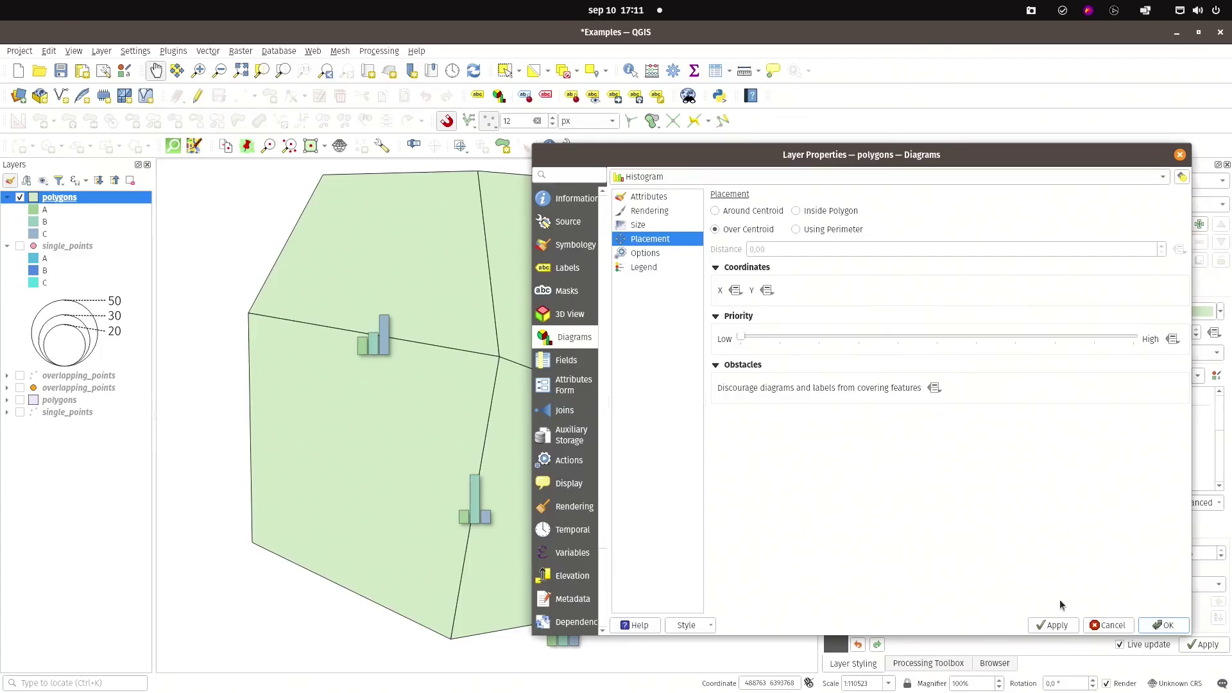
pyautogui.click(1053, 623)
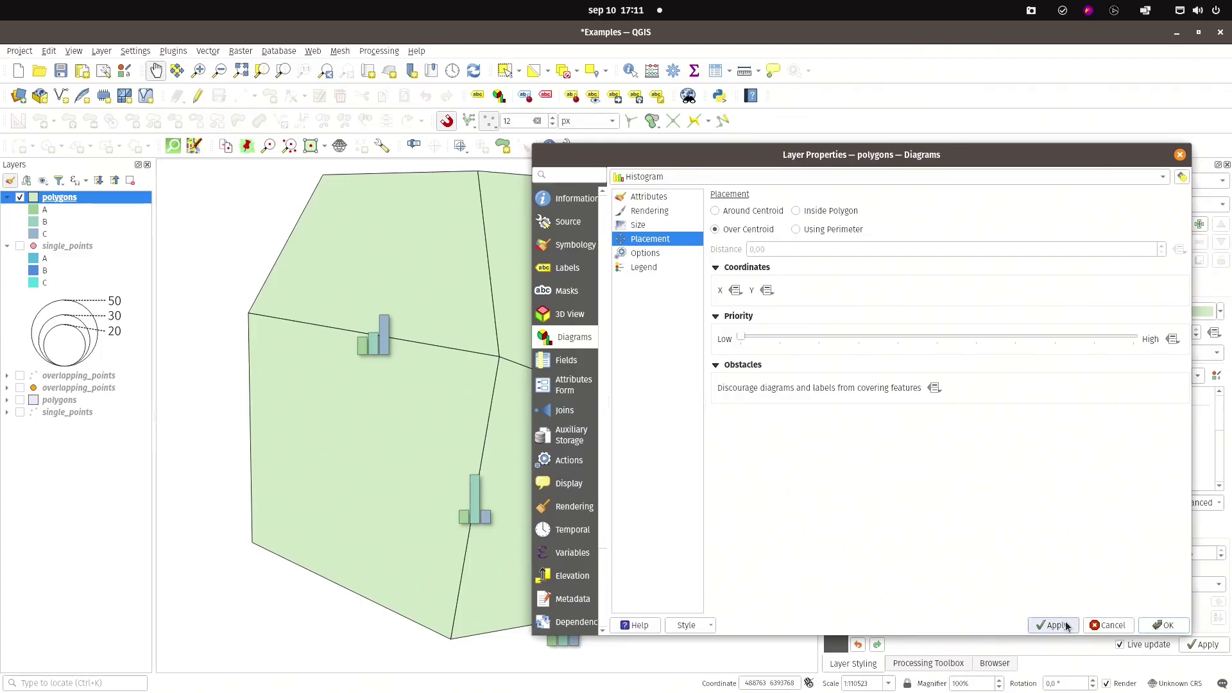
pyautogui.click(739, 212)
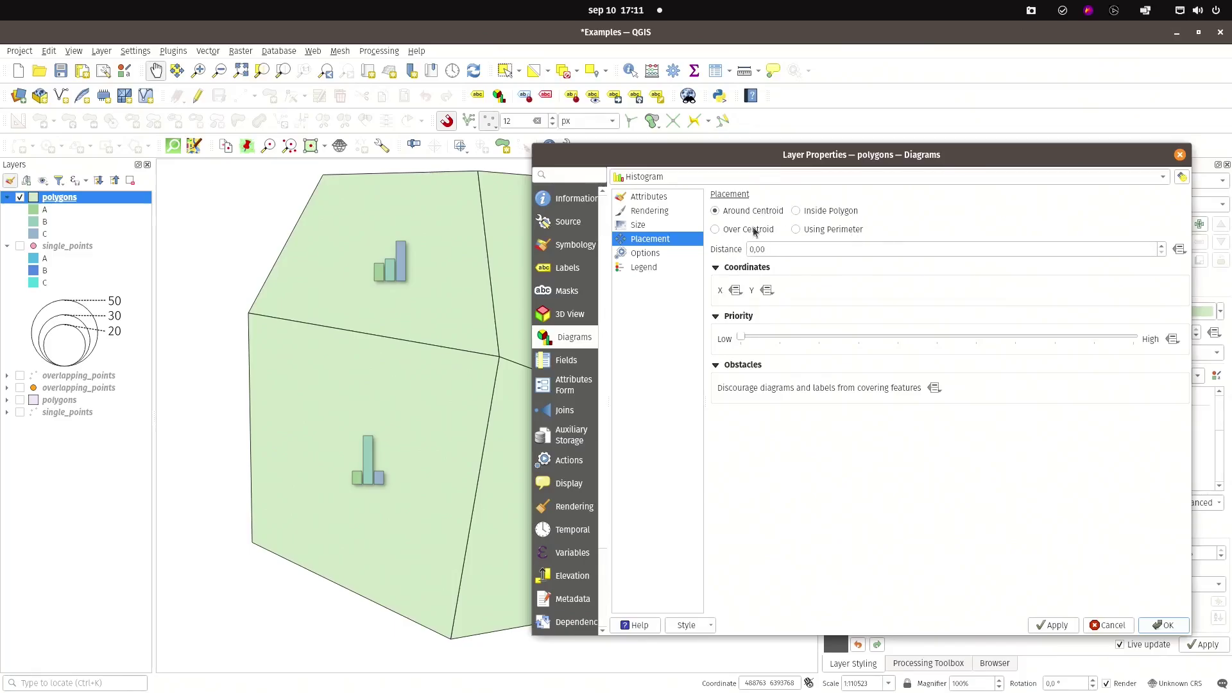
pyautogui.click(745, 229)
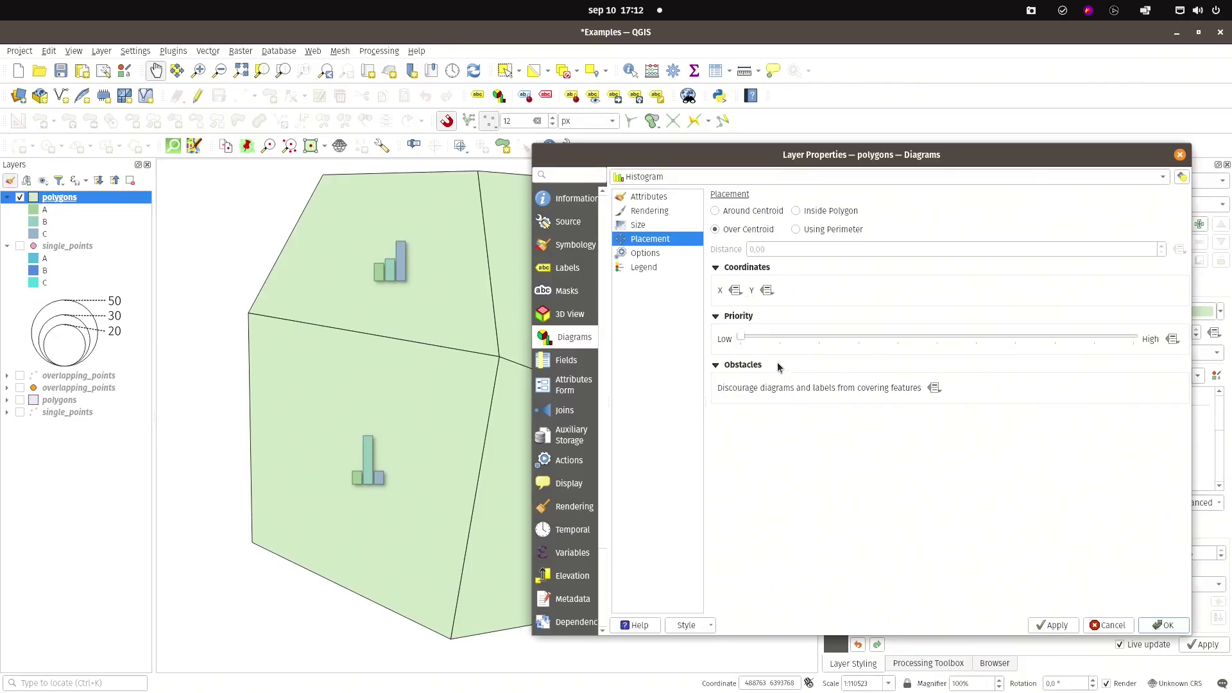
# Step: Try to set the histogram's bar orientation to Down and apply it
pyautogui.click(639, 254)
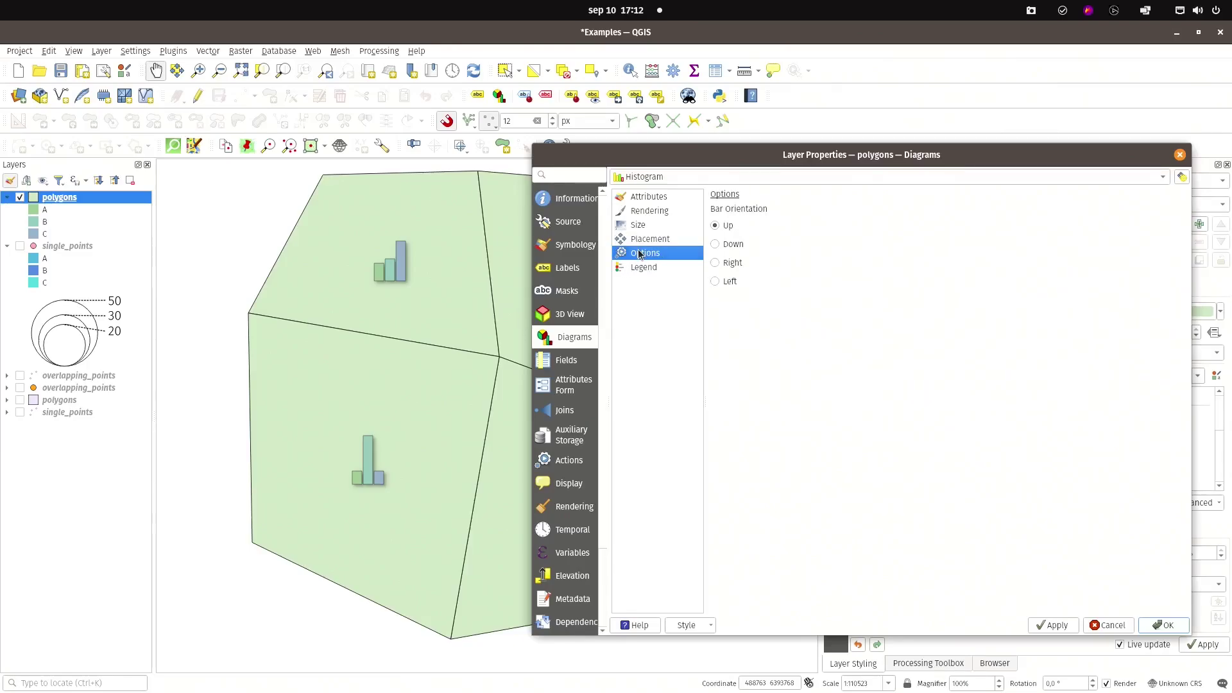
pyautogui.moveTo(706, 148); pyautogui.dragTo(796, 150)
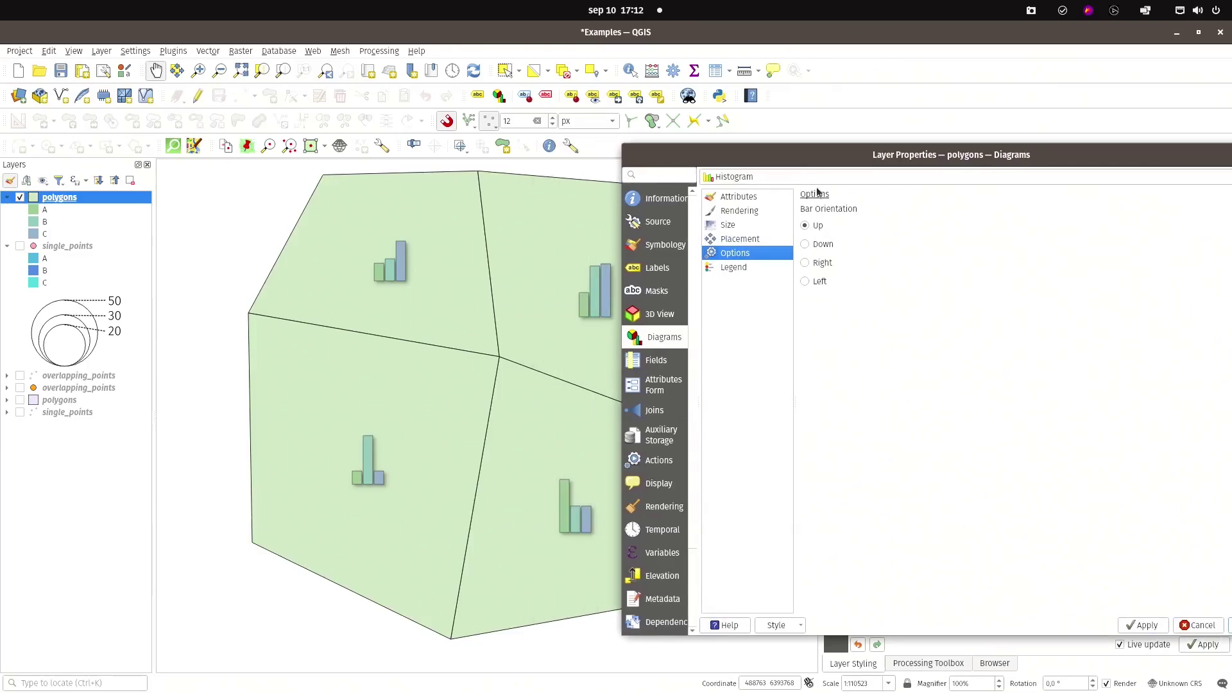
pyautogui.click(806, 245)
pyautogui.click(1132, 632)
# Step: Reposition and narrow the layer properties dialog so more of the map shows, and return to the diagram settings
pyautogui.moveTo(790, 151); pyautogui.dragTo(635, 149)
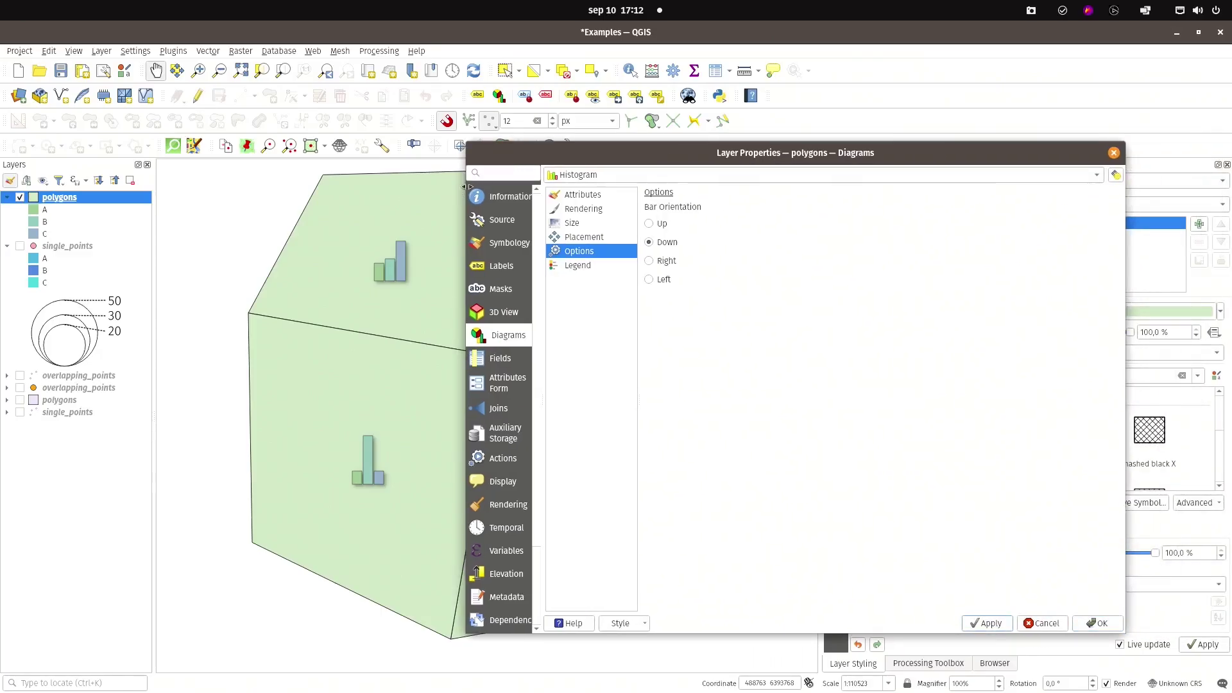
pyautogui.moveTo(467, 190); pyautogui.dragTo(597, 193)
pyautogui.click(606, 197)
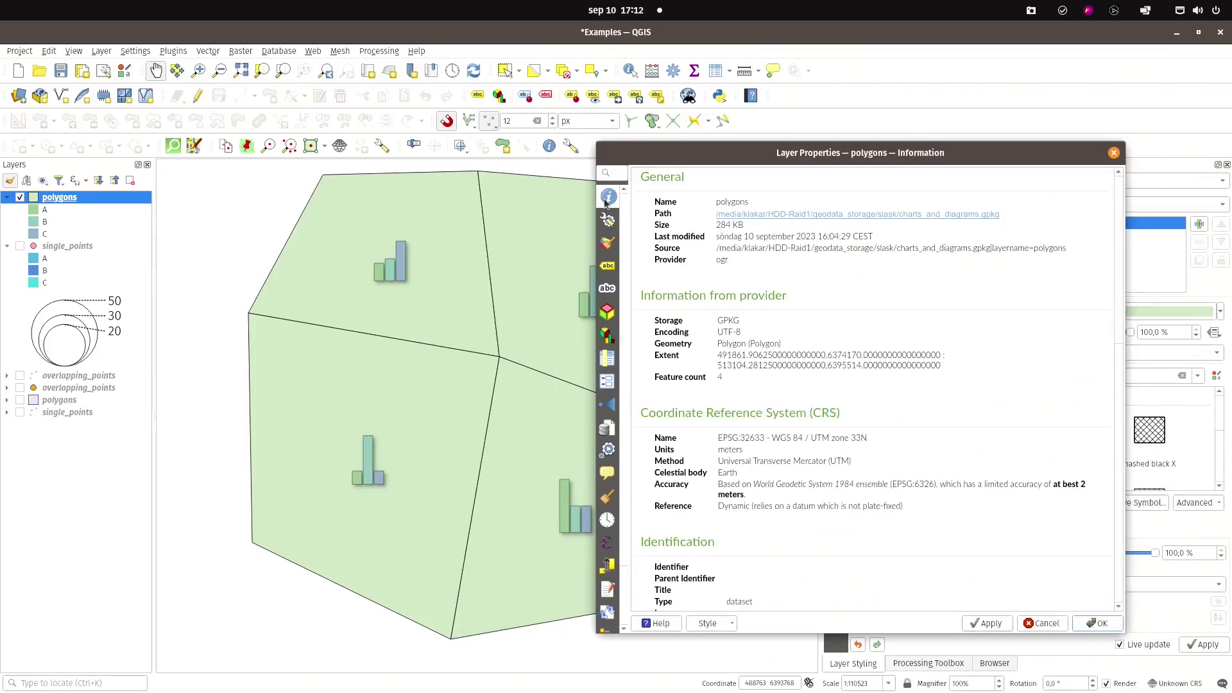
pyautogui.click(608, 335)
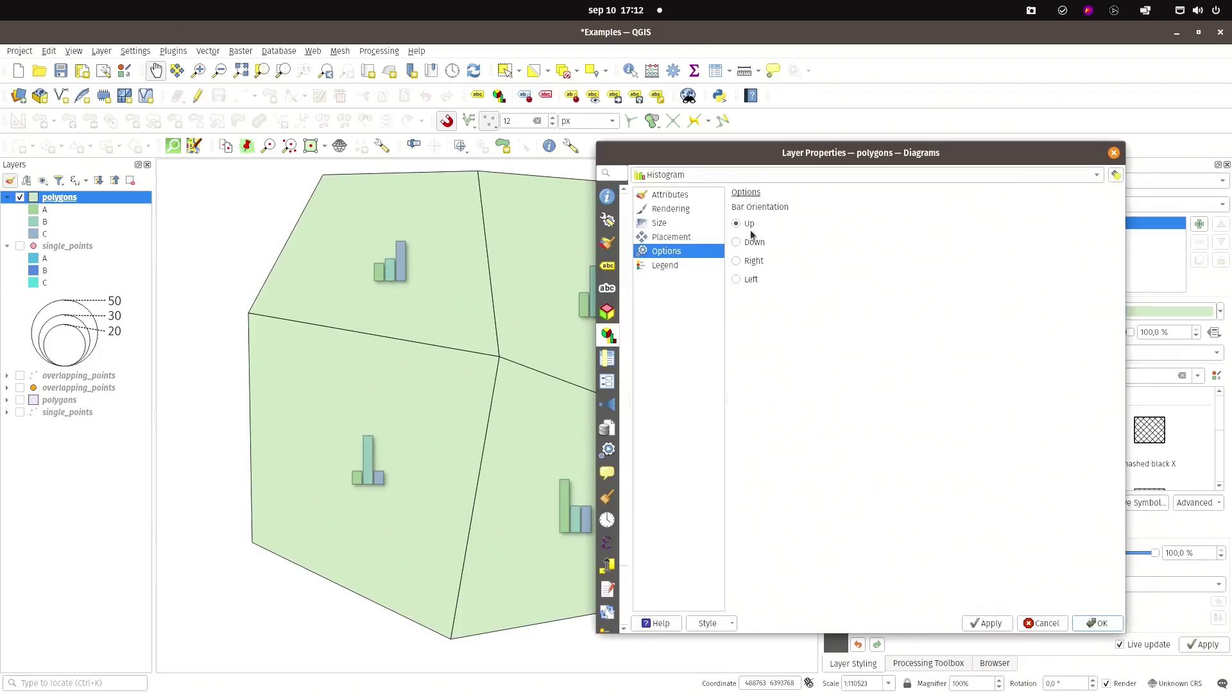
# Step: Try to apply the Down, Right and Left bar orientations, and recheck the placement and bar orientation settings
pyautogui.click(999, 624)
pyautogui.click(750, 246)
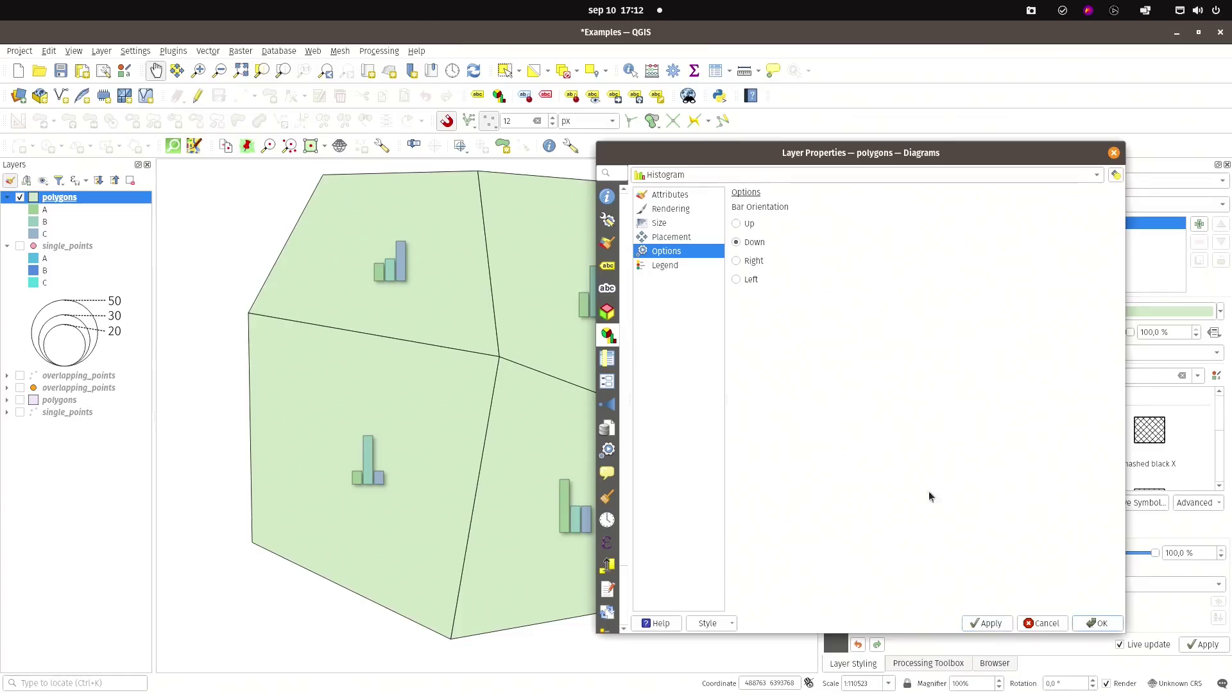
pyautogui.click(998, 622)
pyautogui.click(757, 261)
pyautogui.click(991, 622)
pyautogui.click(751, 279)
pyautogui.click(988, 624)
pyautogui.click(667, 243)
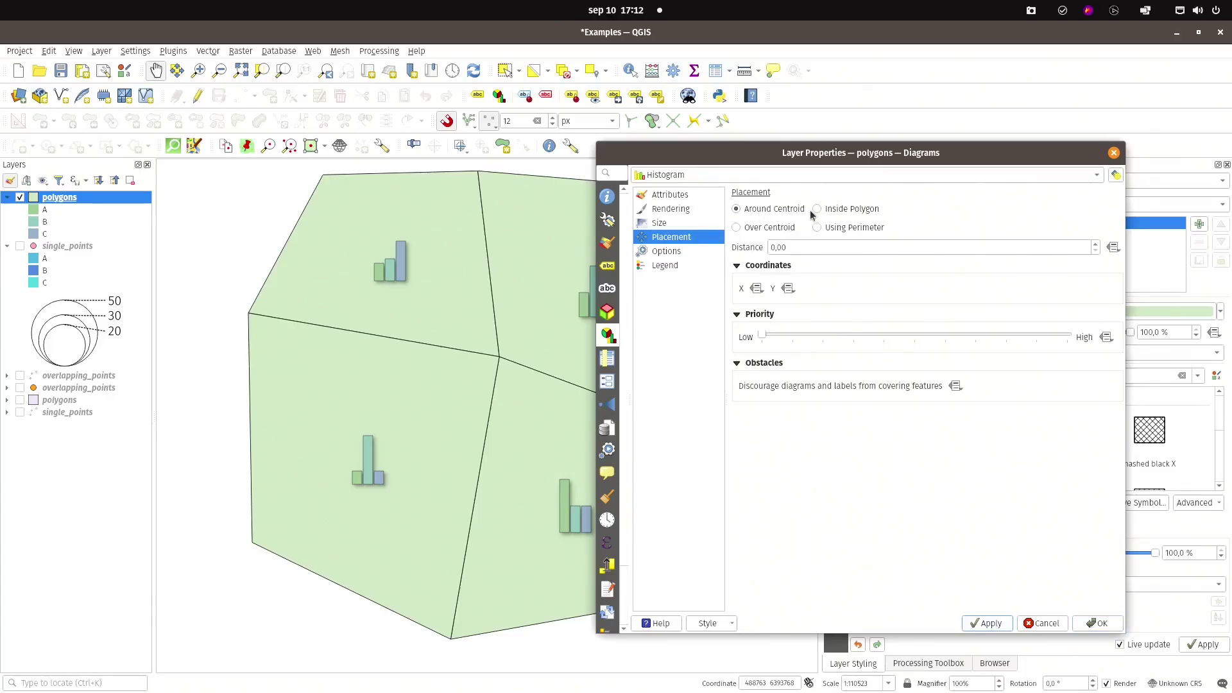
pyautogui.click(667, 251)
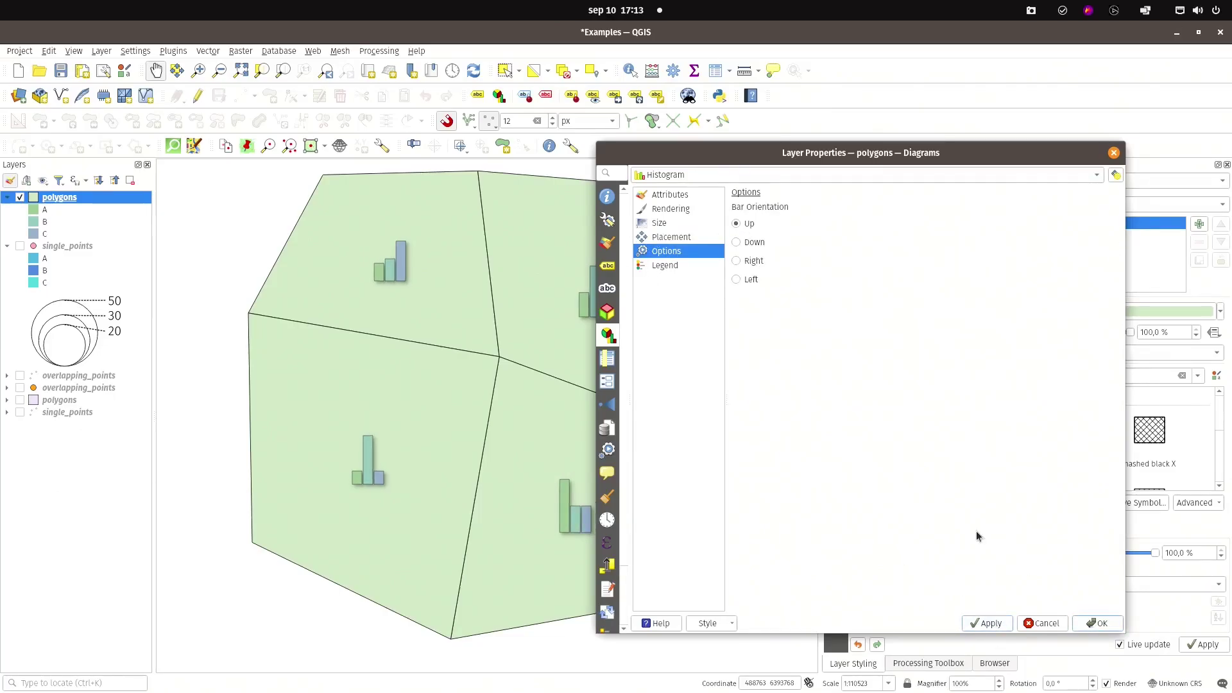
# Step: Apply the Down bar orientation to the histograms, followed by the Right orientation, to compare them on the map
pyautogui.click(750, 243)
pyautogui.click(987, 623)
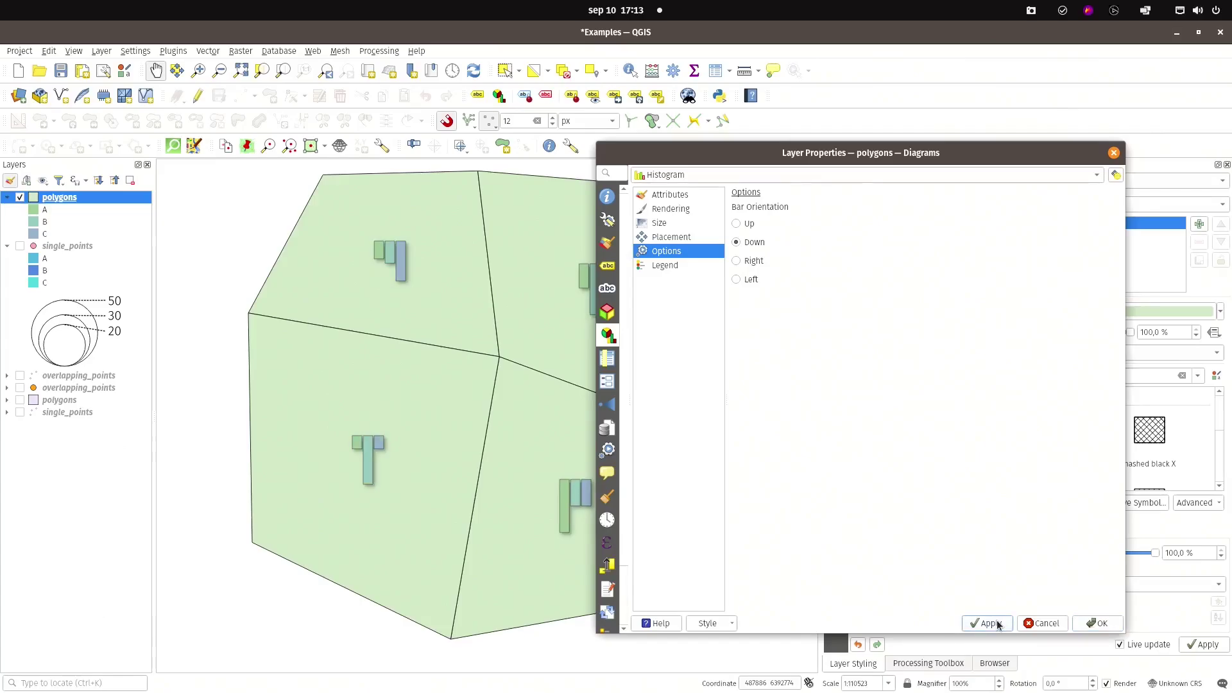
pyautogui.moveTo(783, 150); pyautogui.dragTo(831, 148)
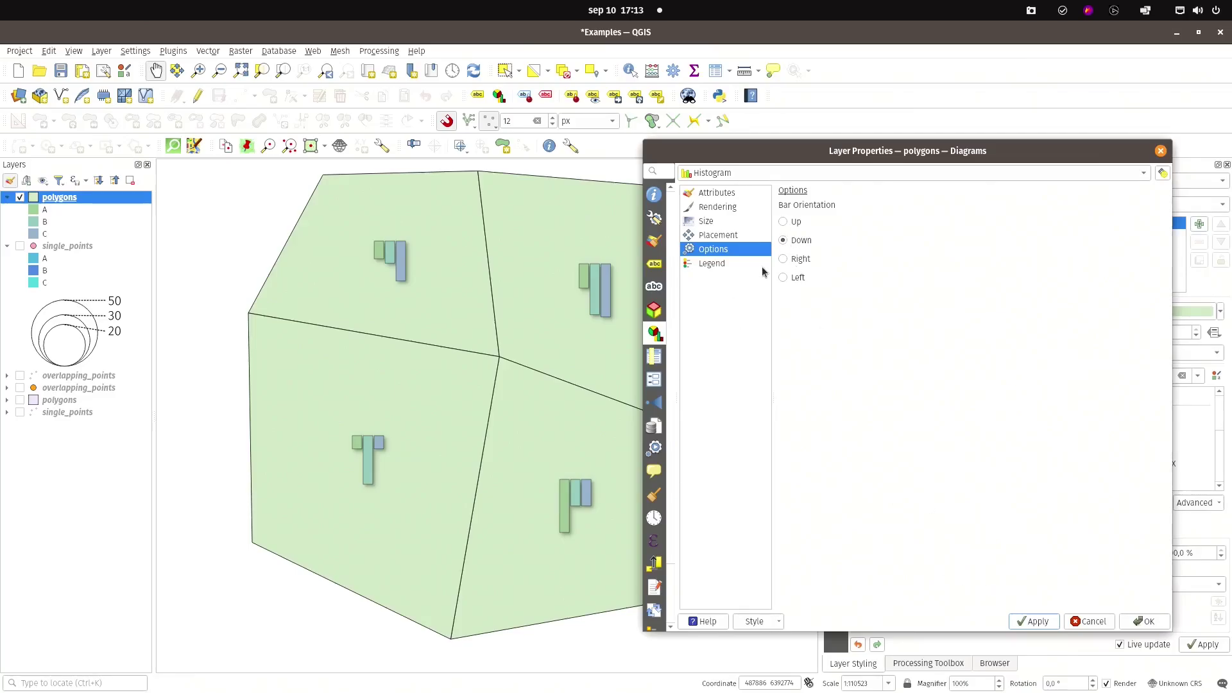
pyautogui.click(783, 259)
pyautogui.click(1029, 621)
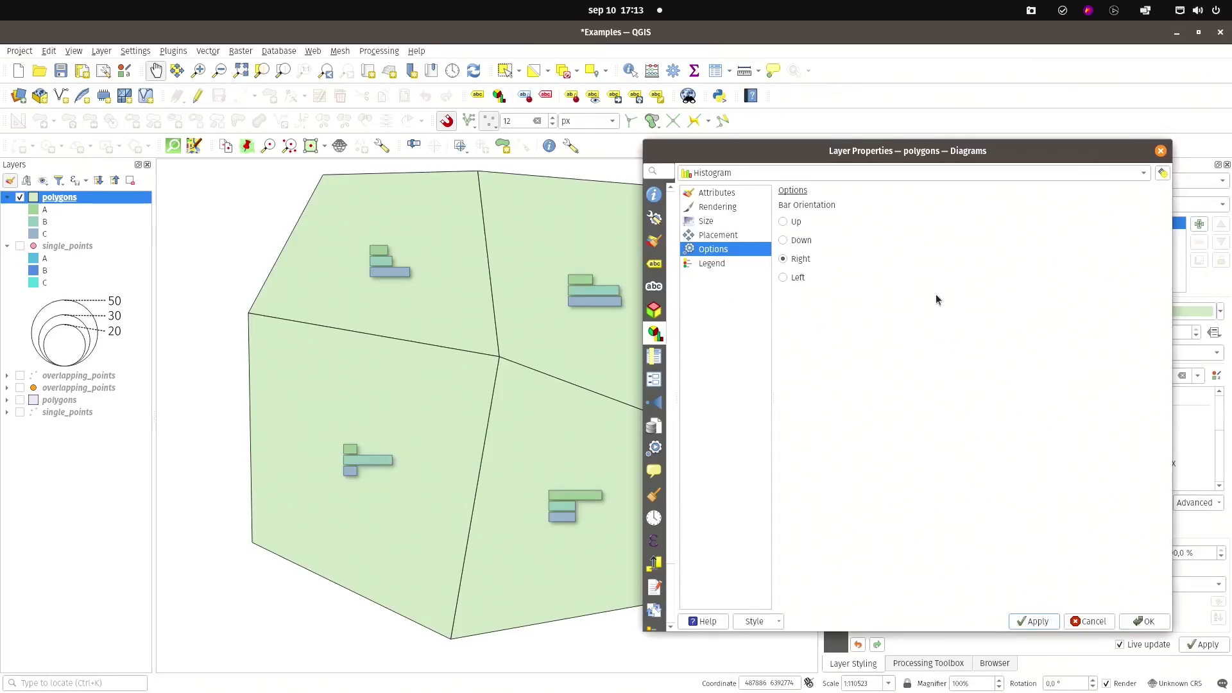
# Step: Apply the Left bar orientation for comparison, and set the histogram bars back to Up and apply it
pyautogui.click(783, 277)
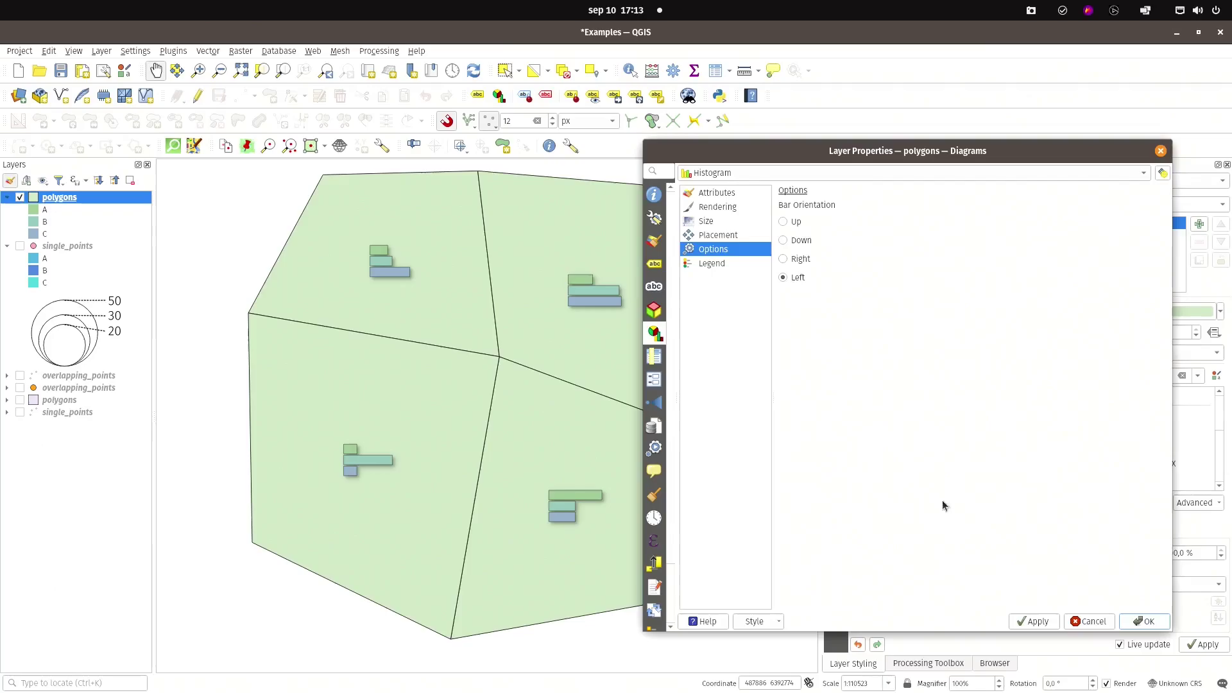
pyautogui.click(1031, 622)
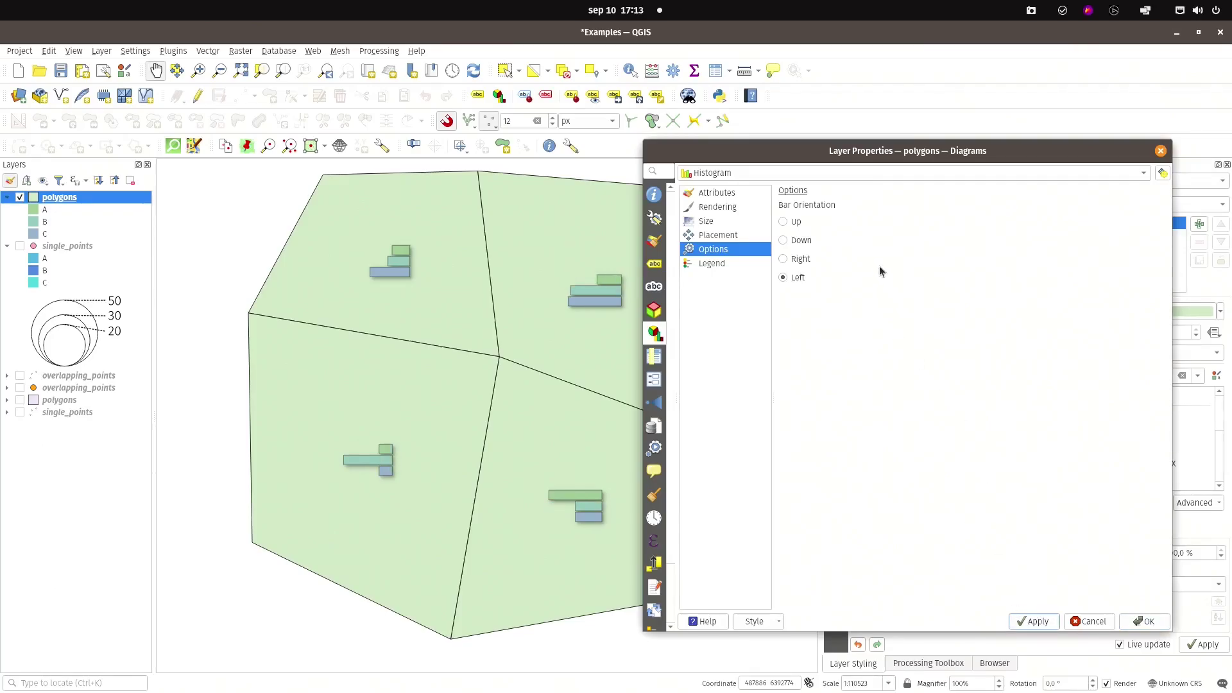
pyautogui.click(784, 221)
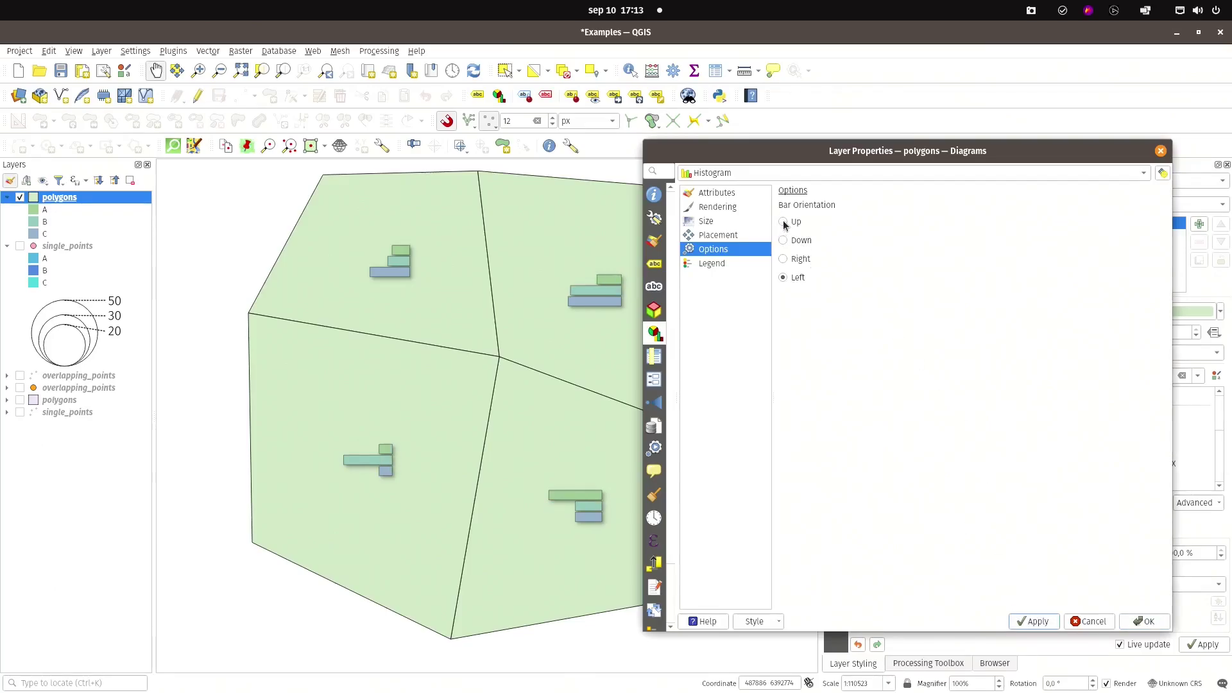
pyautogui.click(1033, 621)
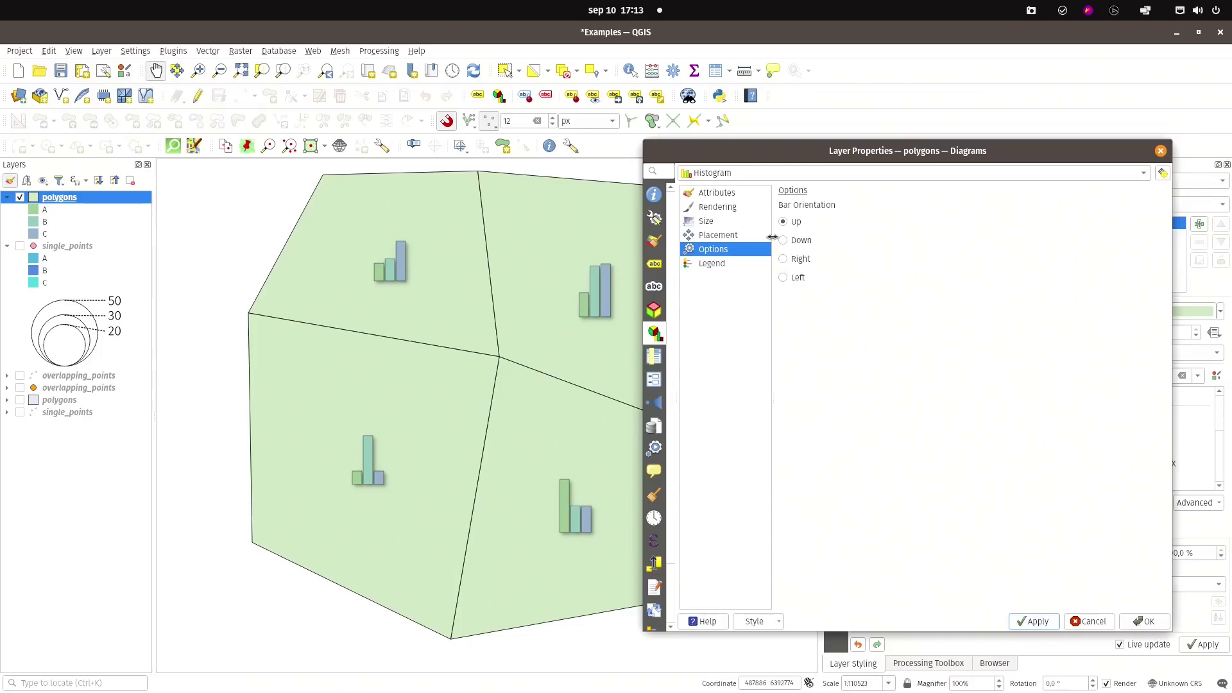
# Step: Enable a collapsed legend for the diagram size and apply it to the polygons layer
pyautogui.click(713, 263)
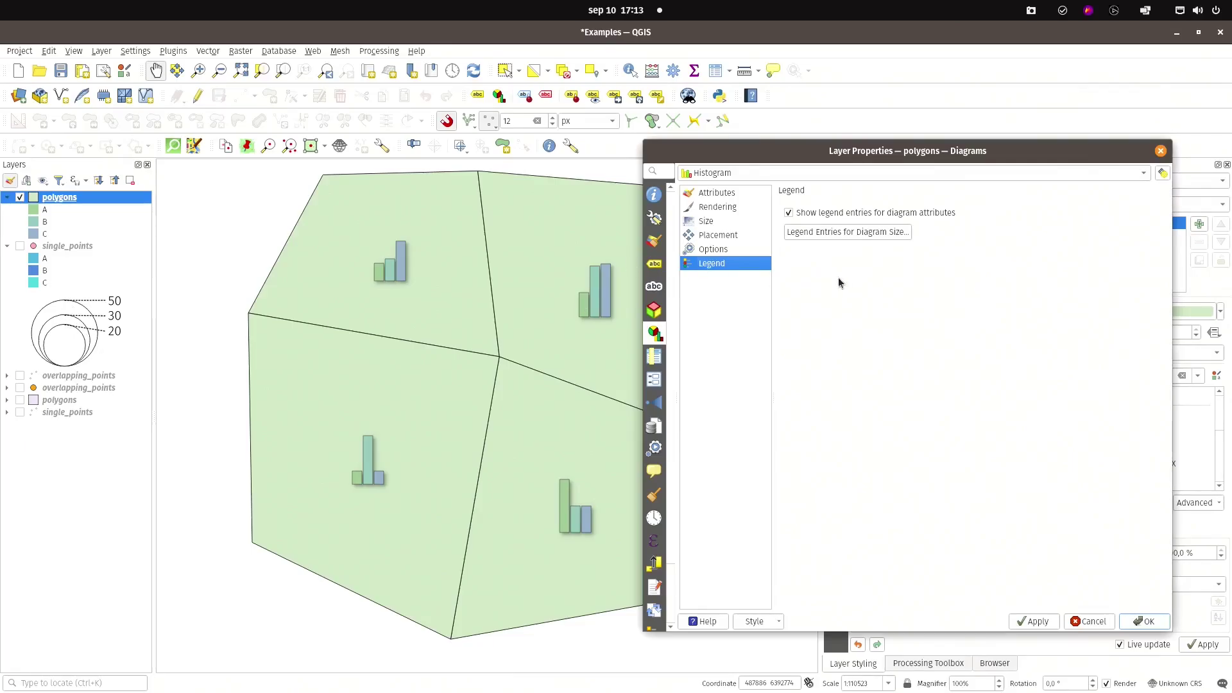
pyautogui.click(841, 233)
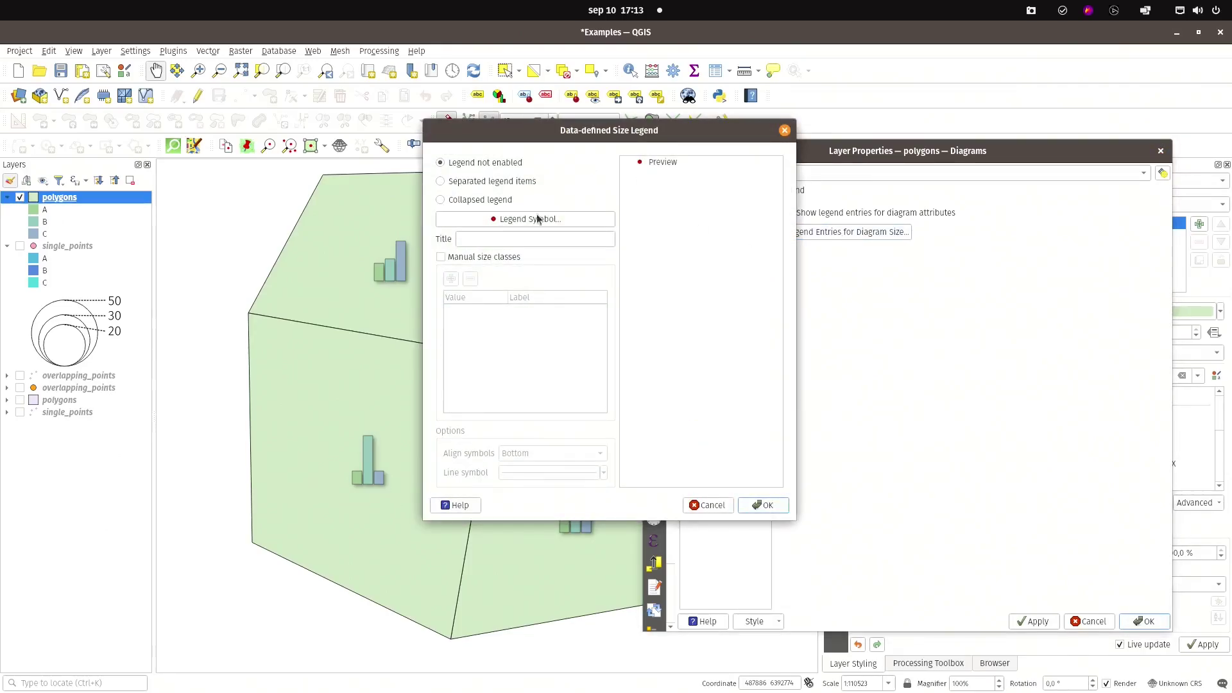
pyautogui.click(486, 184)
pyautogui.click(488, 201)
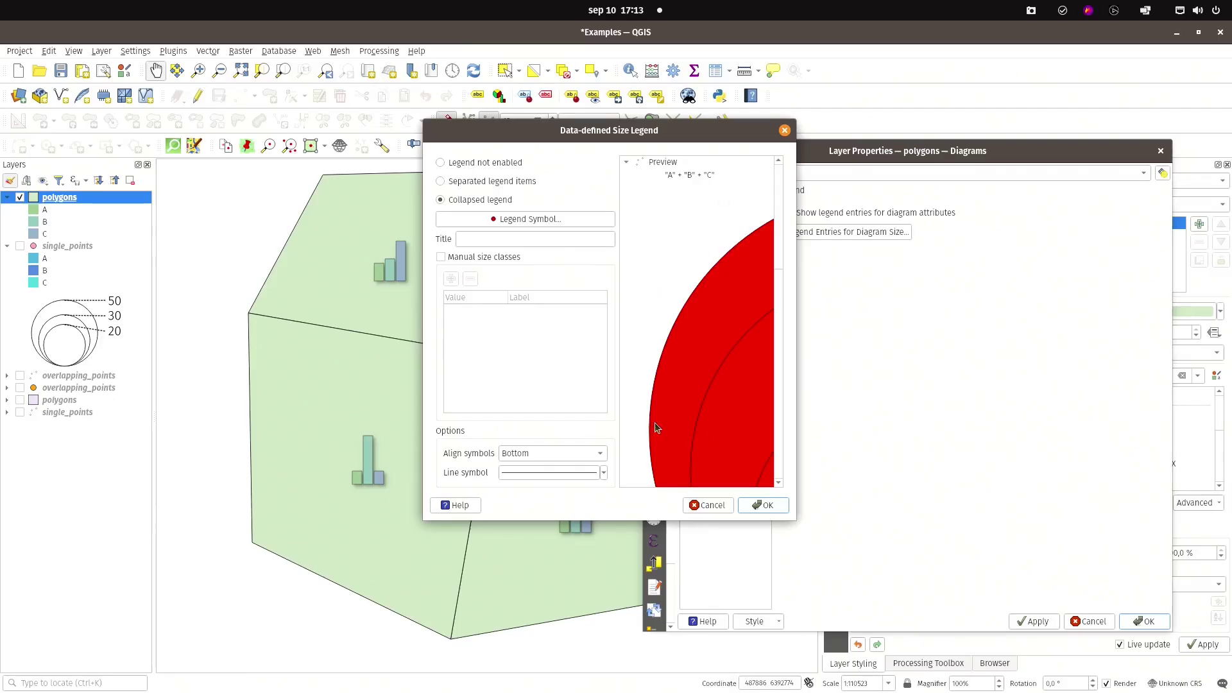
pyautogui.moveTo(604, 131); pyautogui.dragTo(938, 174)
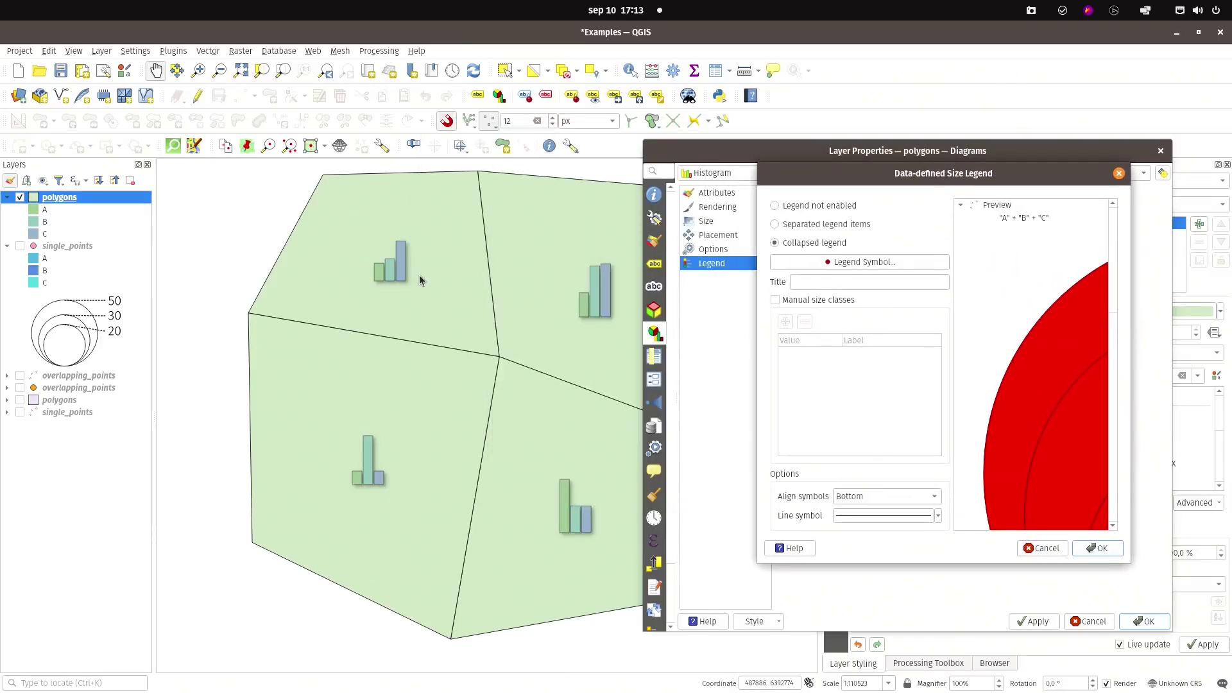
pyautogui.click(1106, 551)
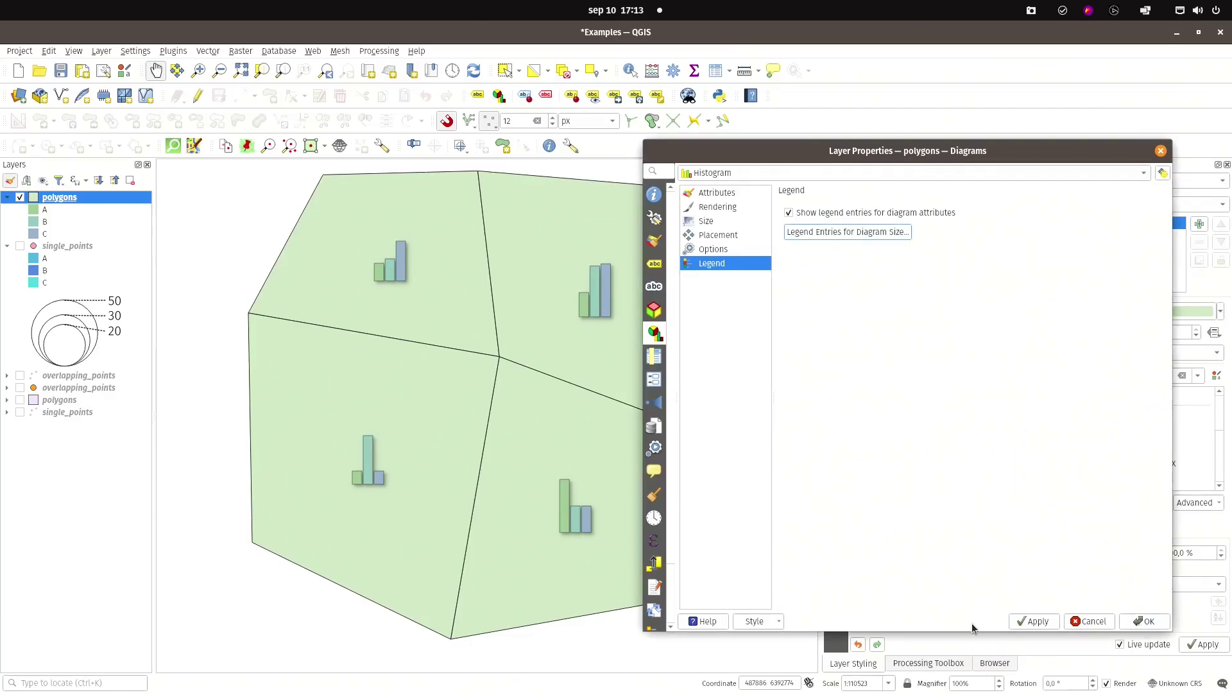
pyautogui.click(1040, 624)
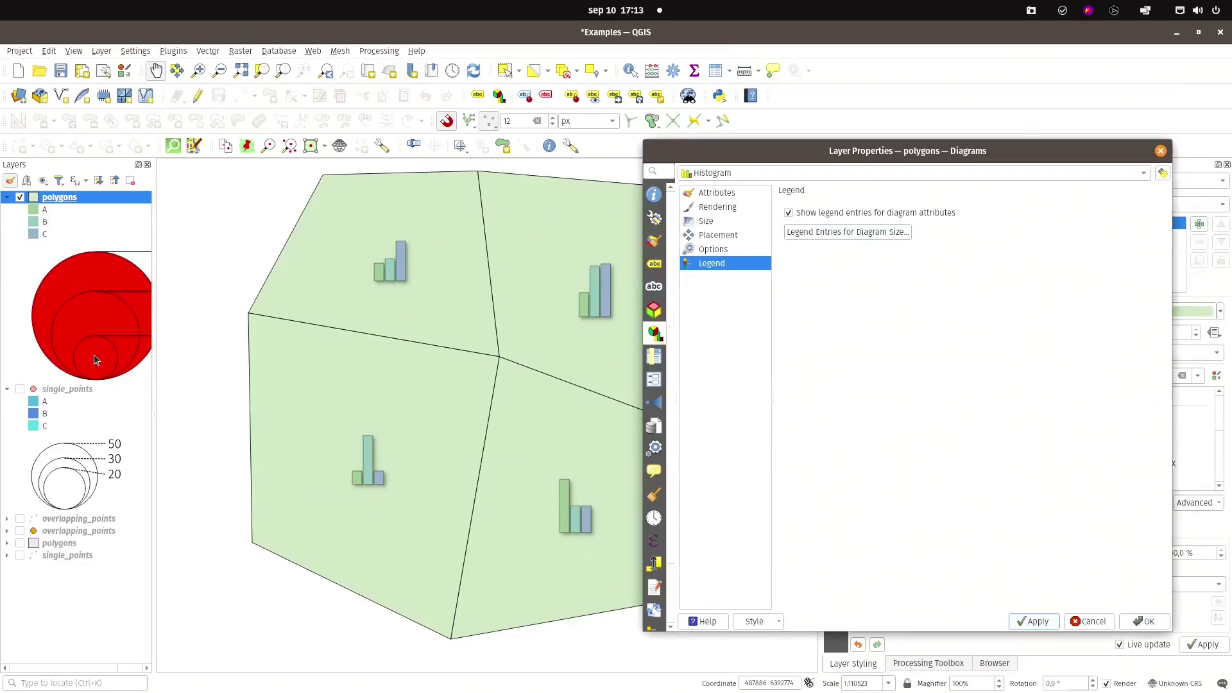
# Step: Reopen the legend entry settings for the diagram size
pyautogui.click(841, 231)
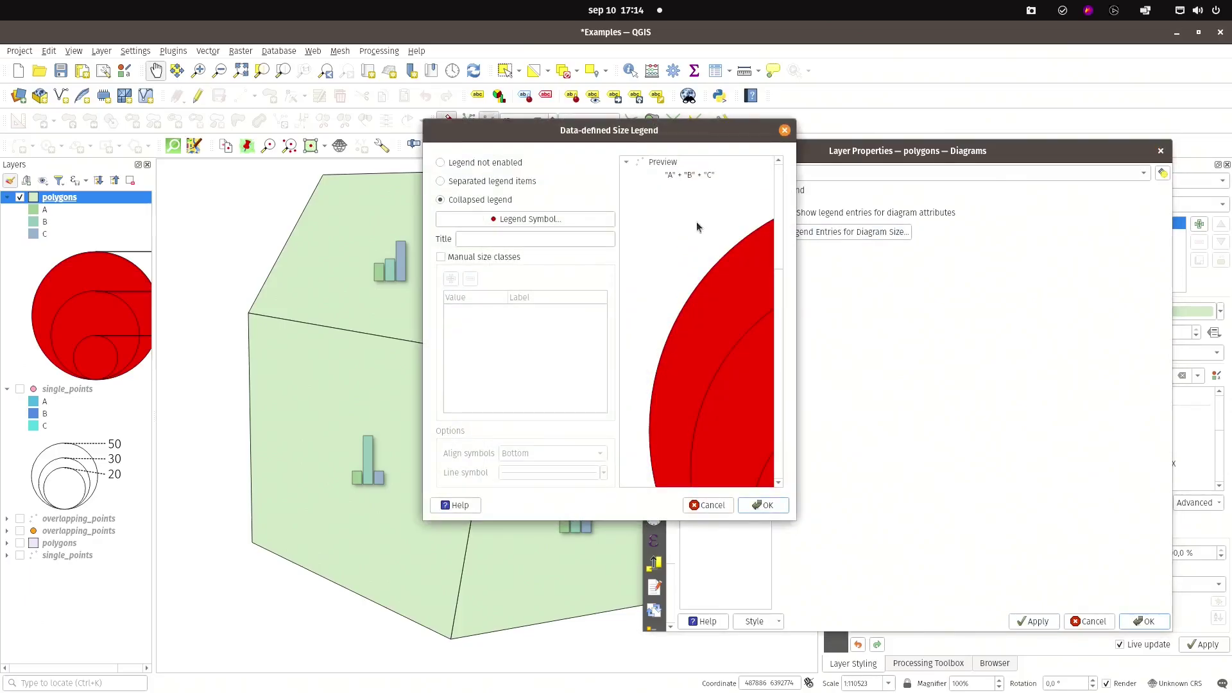
# Step: Disable the data-defined size legend for the polygons layer's diagrams and apply the change
pyautogui.click(441, 163)
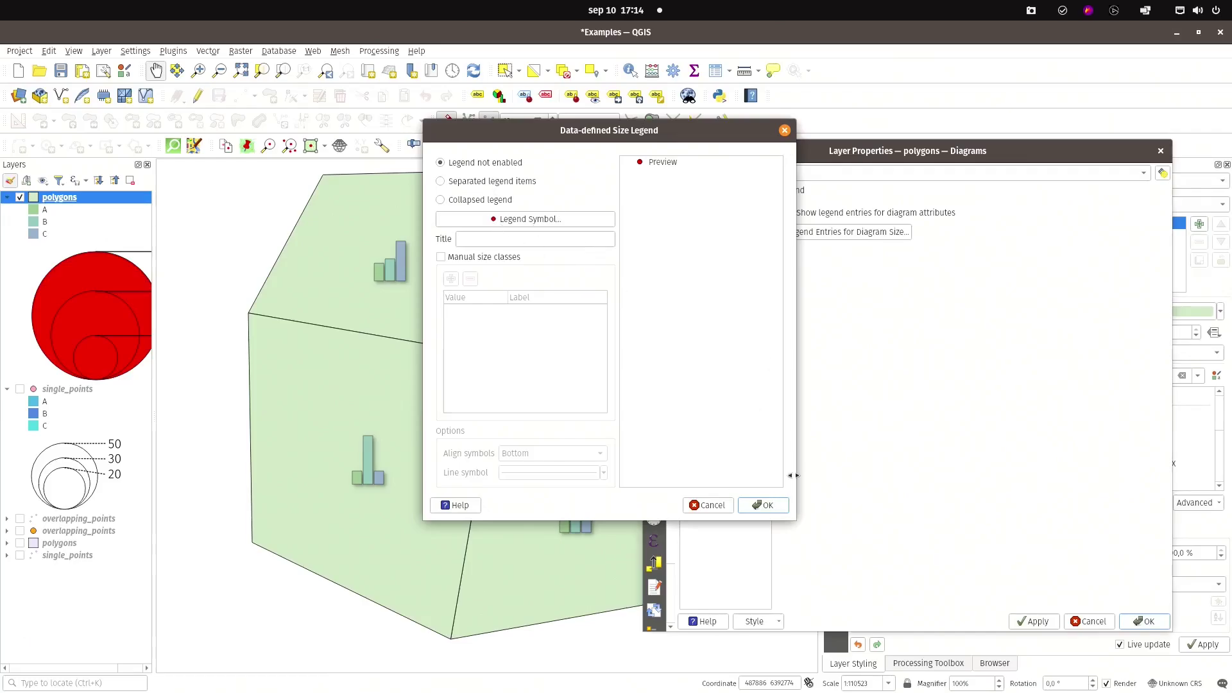
pyautogui.click(763, 505)
pyautogui.click(1051, 622)
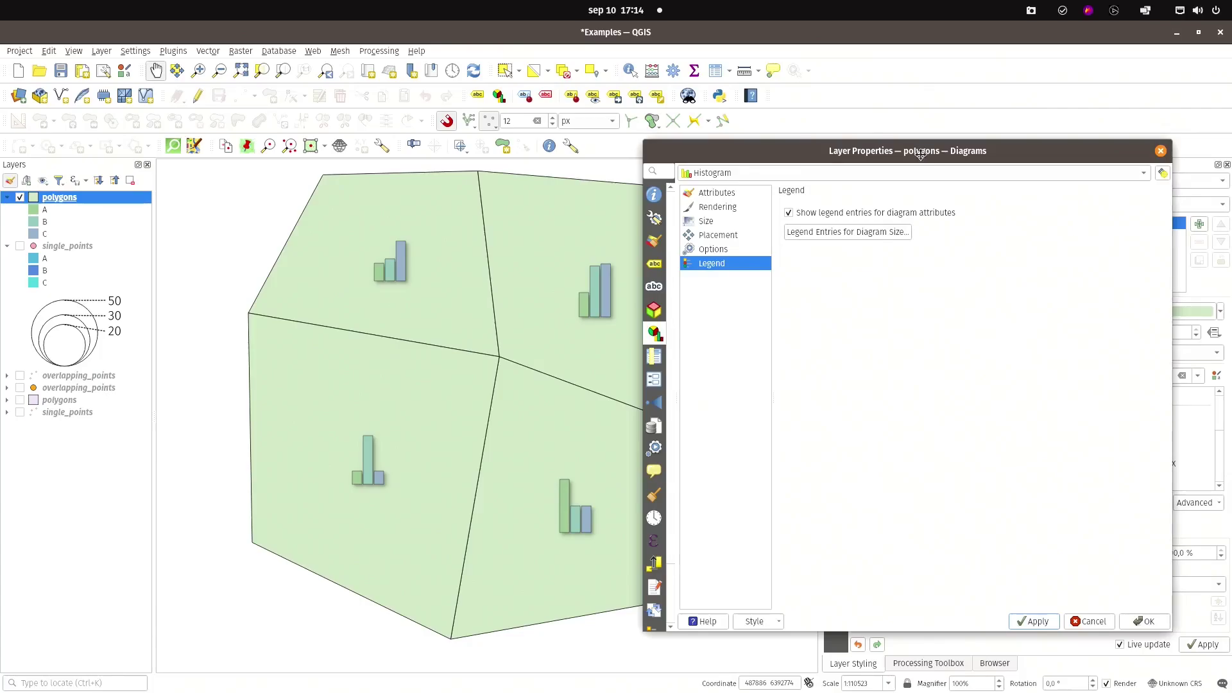
# Step: Change the polygons layer's diagram type to Stacked Bars, apply it, and open the rendering settings for bar width and spacing
pyautogui.moveTo(919, 154); pyautogui.dragTo(952, 149)
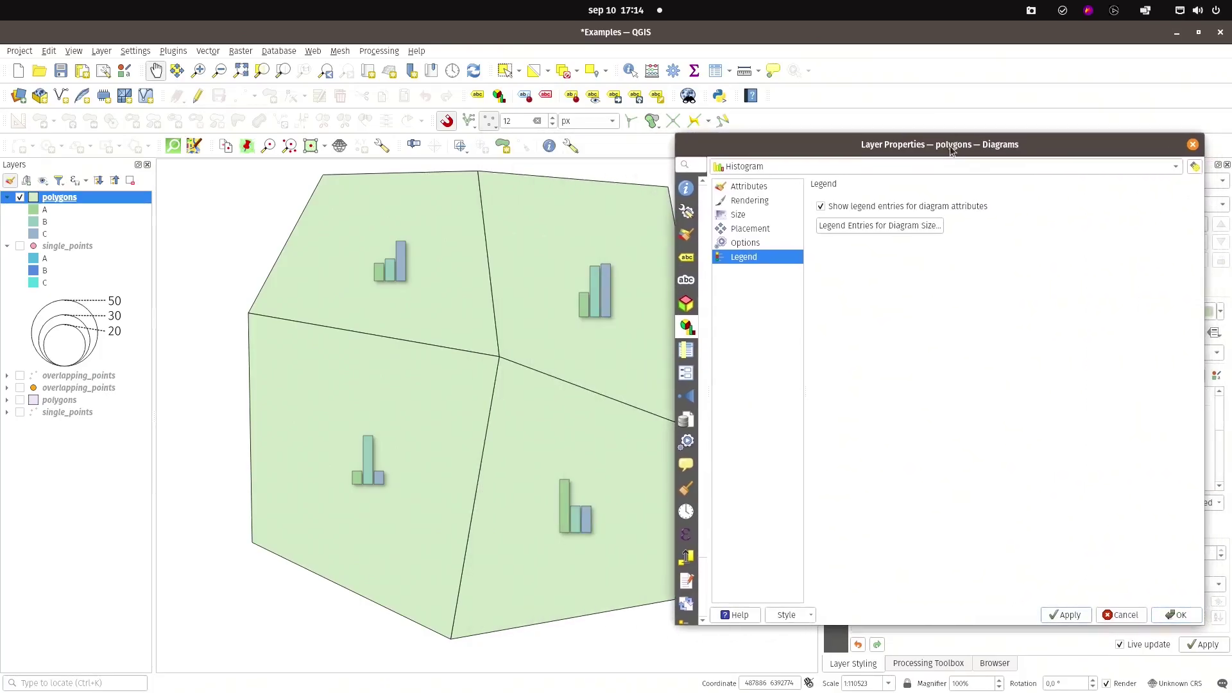
pyautogui.click(802, 170)
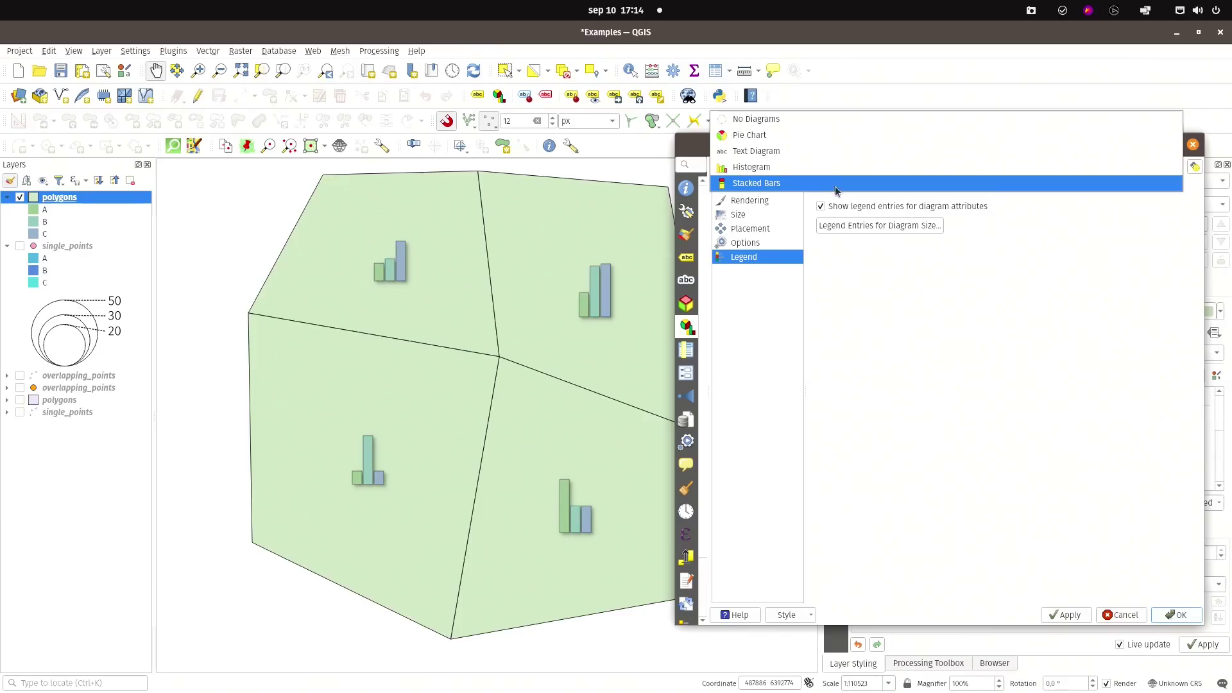
pyautogui.click(753, 184)
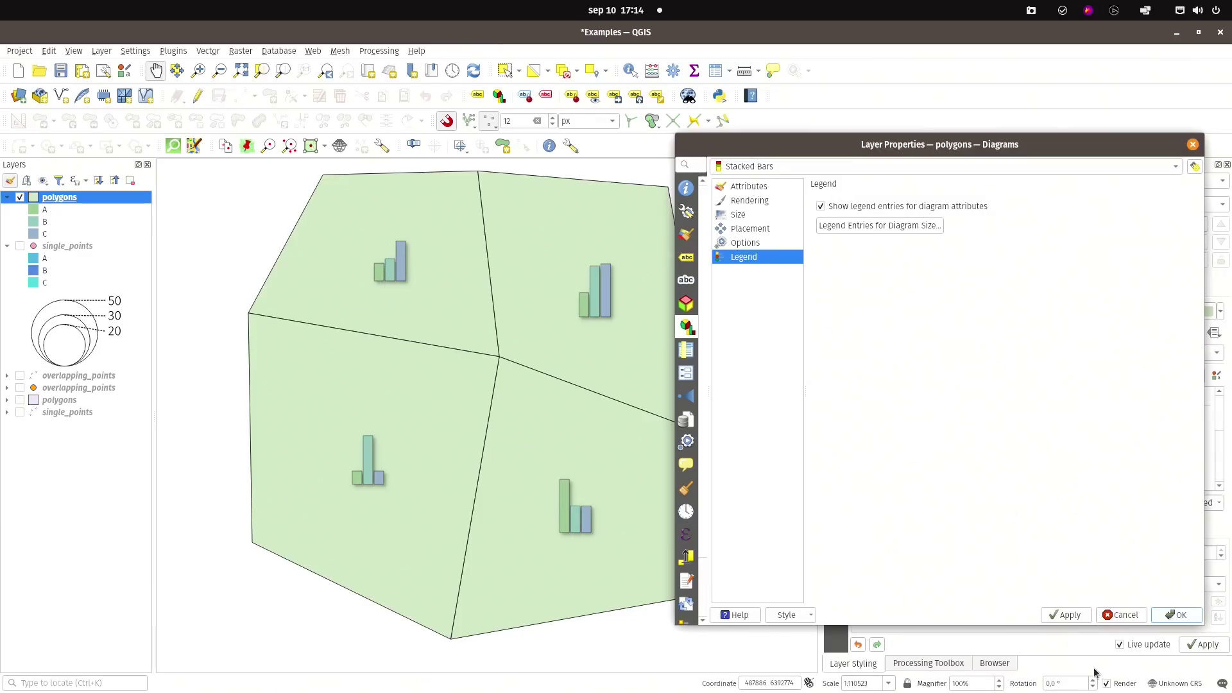
pyautogui.click(1069, 615)
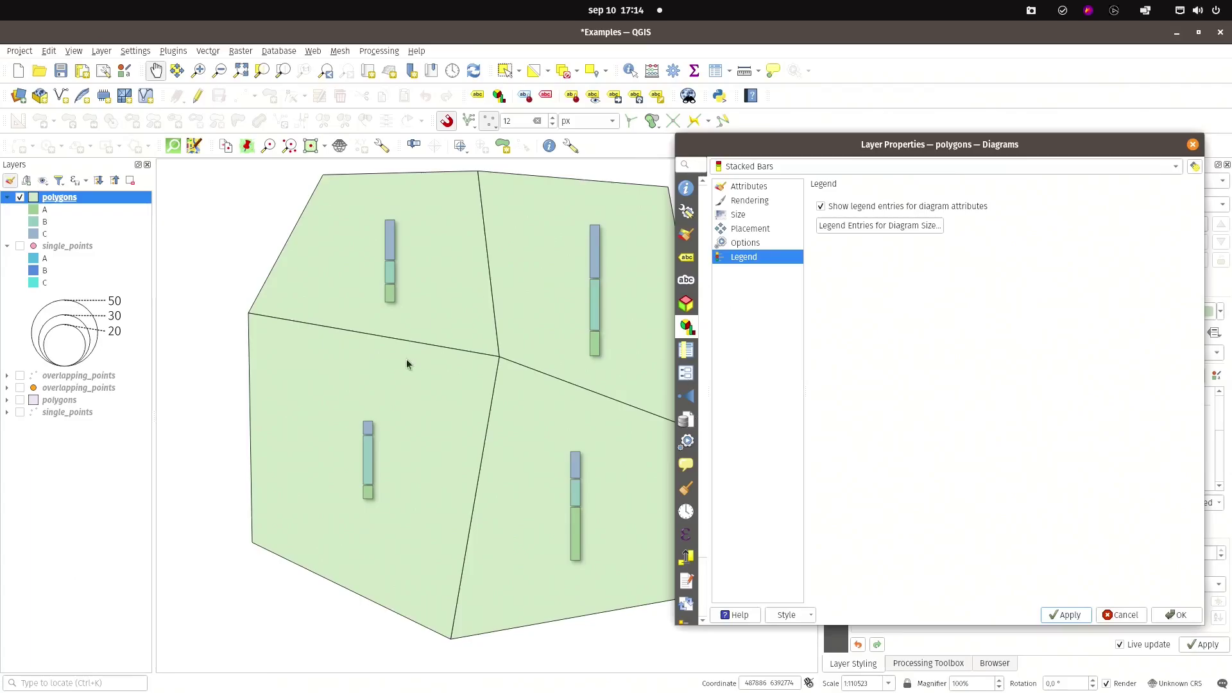
pyautogui.click(748, 201)
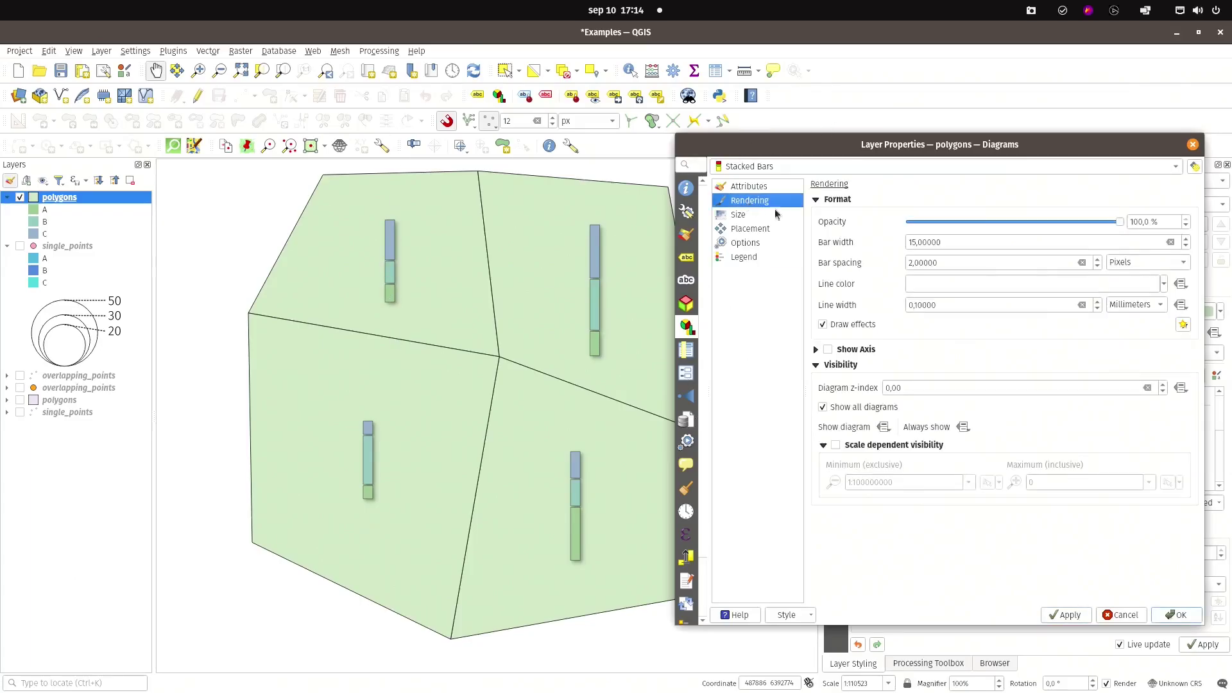
pyautogui.click(909, 264)
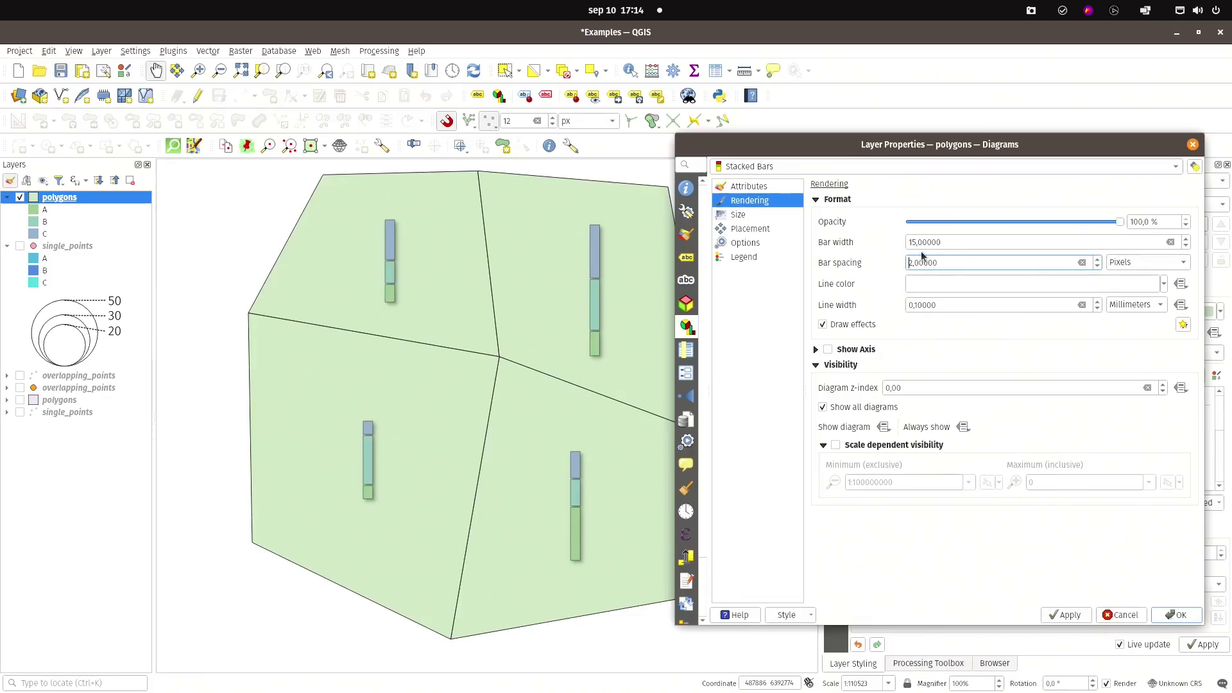
# Step: Set the polygons layer's diagram type back to Histogram, apply it, and close the layer properties
pyautogui.click(749, 172)
pyautogui.click(753, 154)
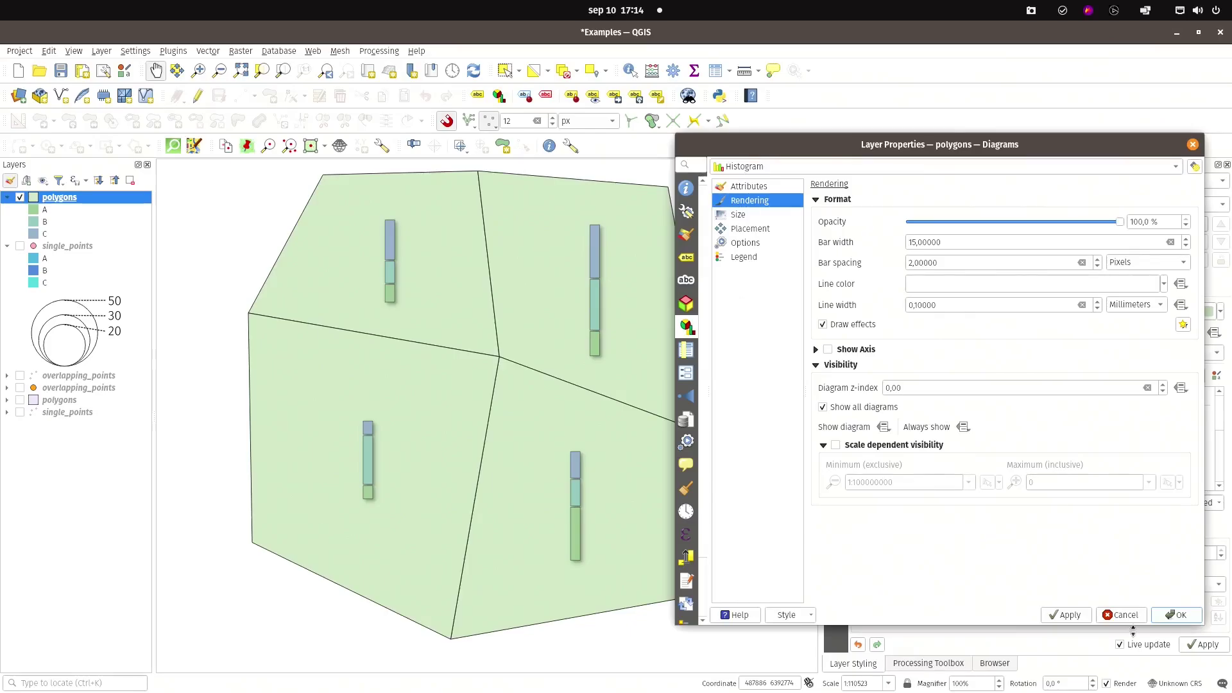
pyautogui.click(1077, 616)
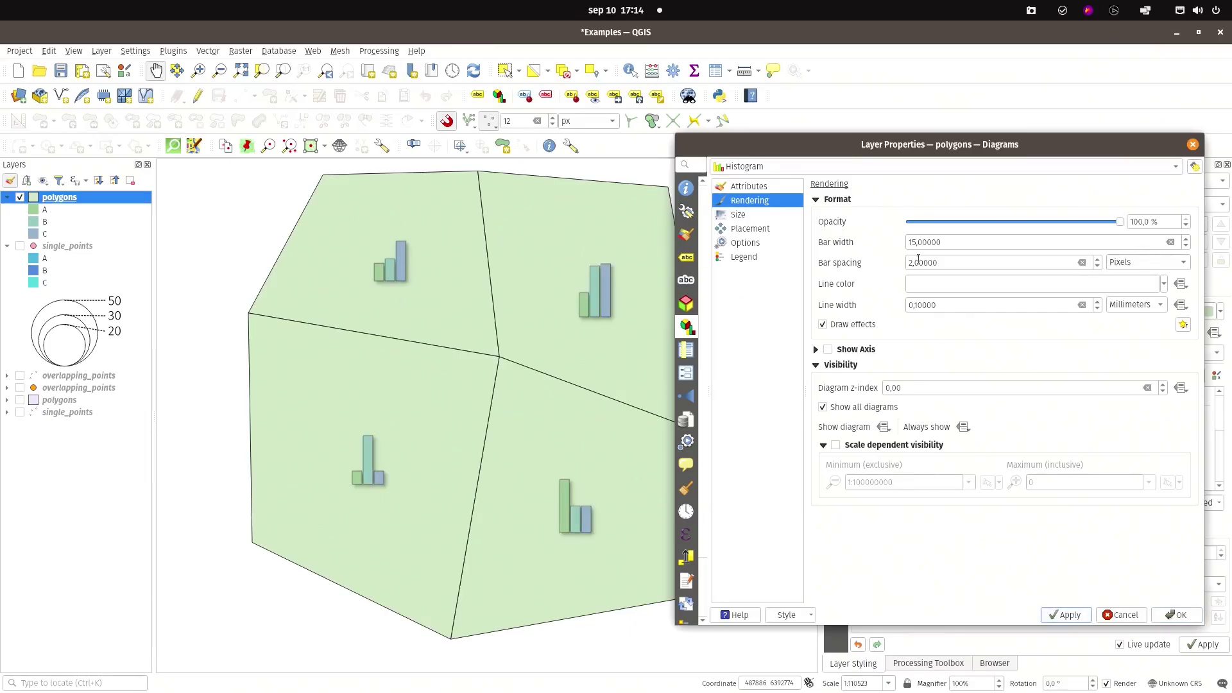
pyautogui.click(1176, 615)
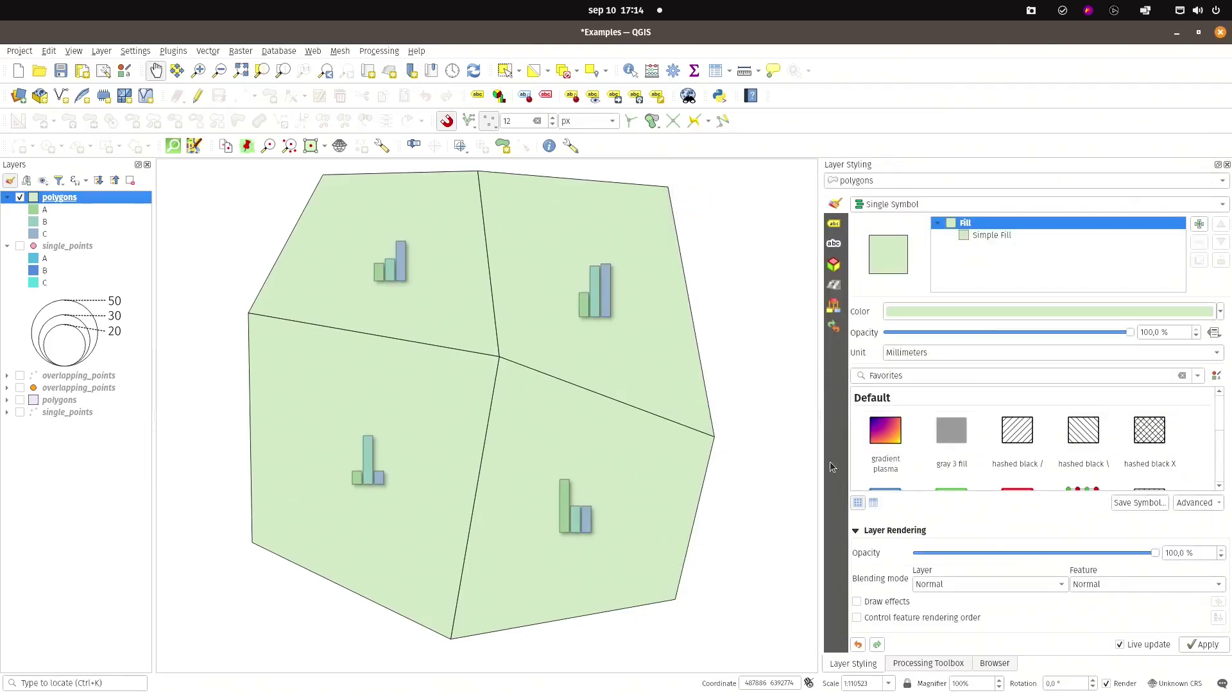
# Step: Hide the polygons layer and add the overlapping_points layer from charts_and_diagrams.gpkg to the map
pyautogui.click(20, 197)
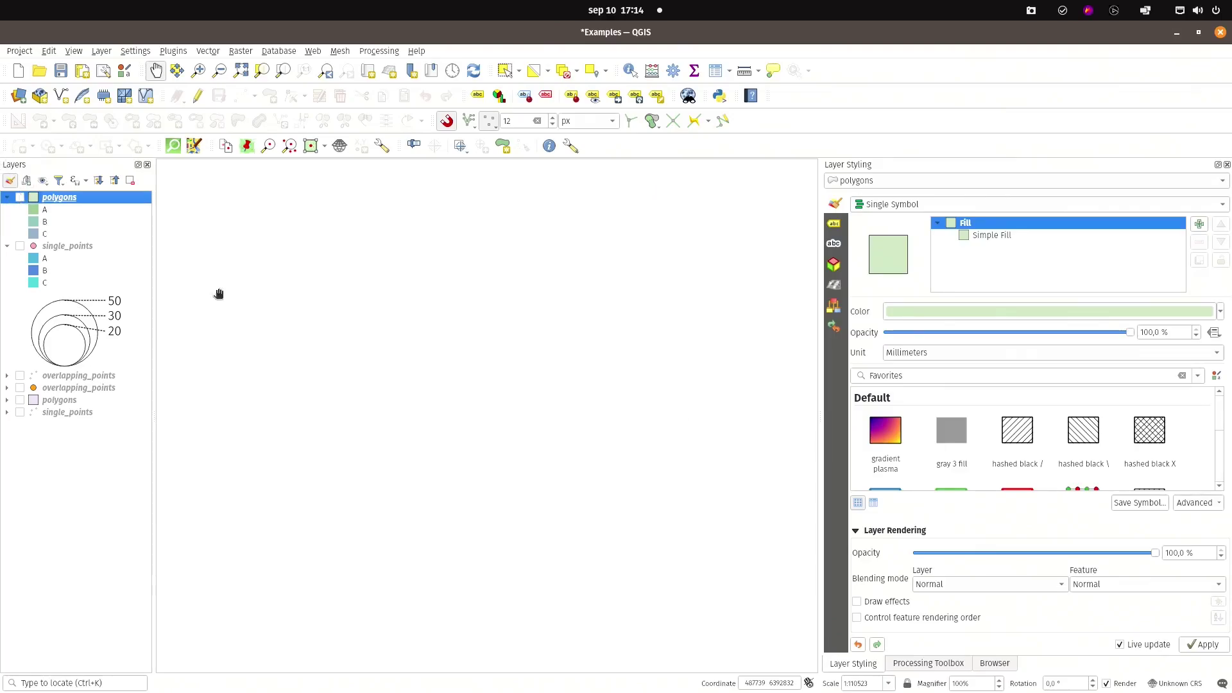
pyautogui.click(994, 664)
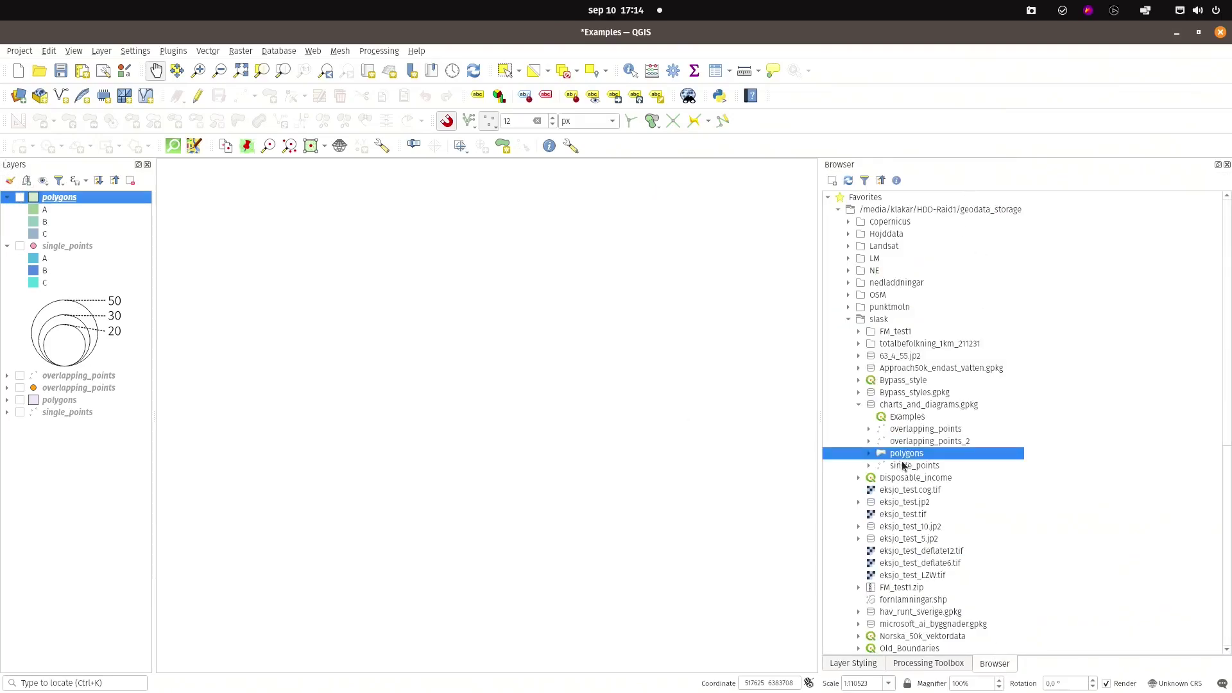
pyautogui.moveTo(908, 430)
pyautogui.mouseDown()
pyautogui.moveTo(911, 442)
pyautogui.moveTo(497, 412)
pyautogui.mouseUp()
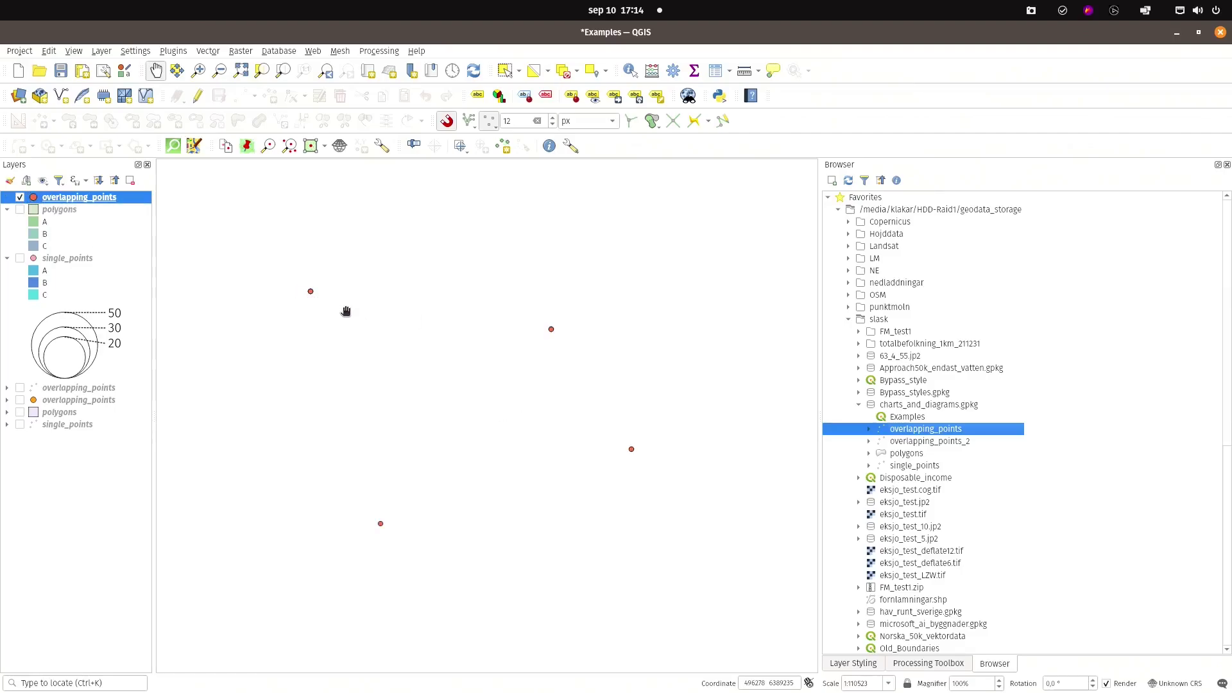
# Step: Examine the overlapping_points attribute table while selecting each of the four map locations in turn, then close it and clear the selection
pyautogui.press('F6')
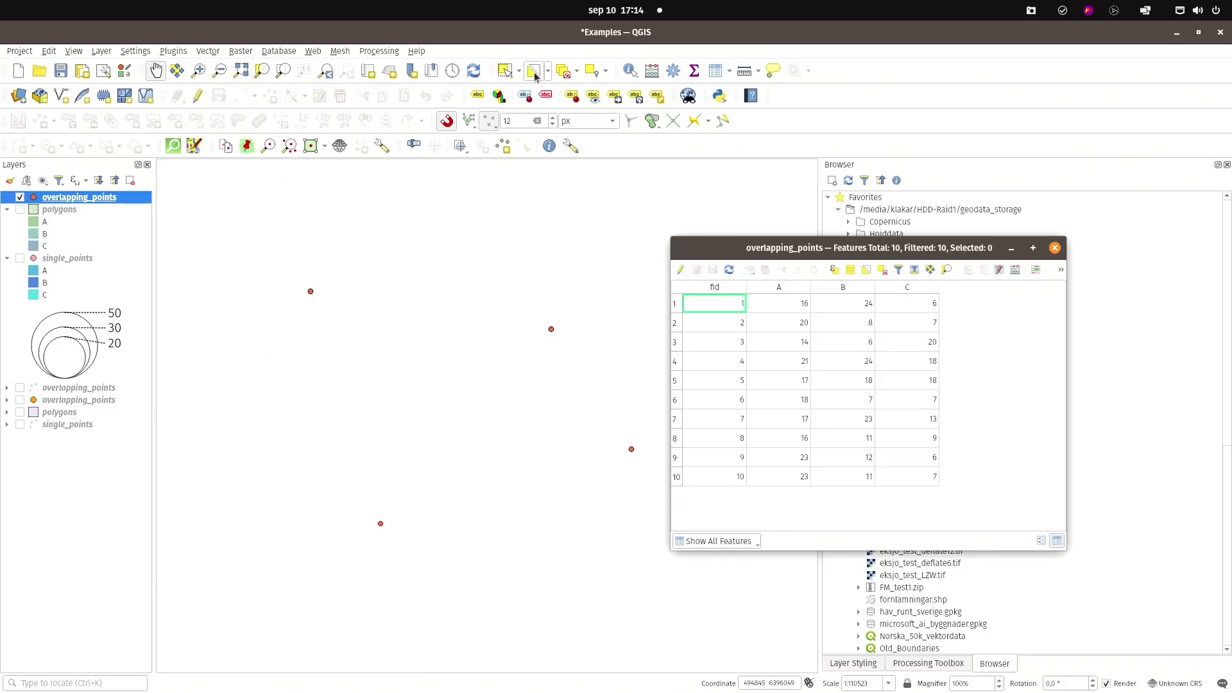
pyautogui.click(505, 70)
pyautogui.moveTo(290, 278); pyautogui.dragTo(336, 315)
pyautogui.hotkey('alt', 'Tab')
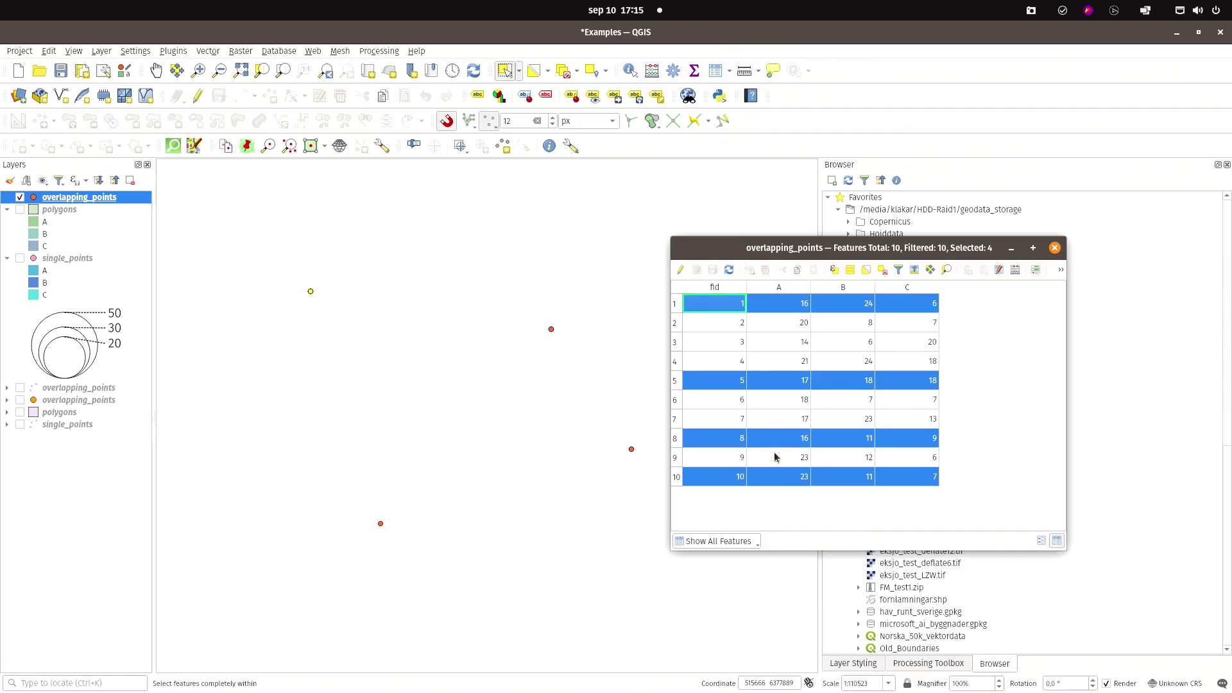
pyautogui.moveTo(539, 317); pyautogui.dragTo(577, 351)
pyautogui.hotkey('alt', 'Tab')
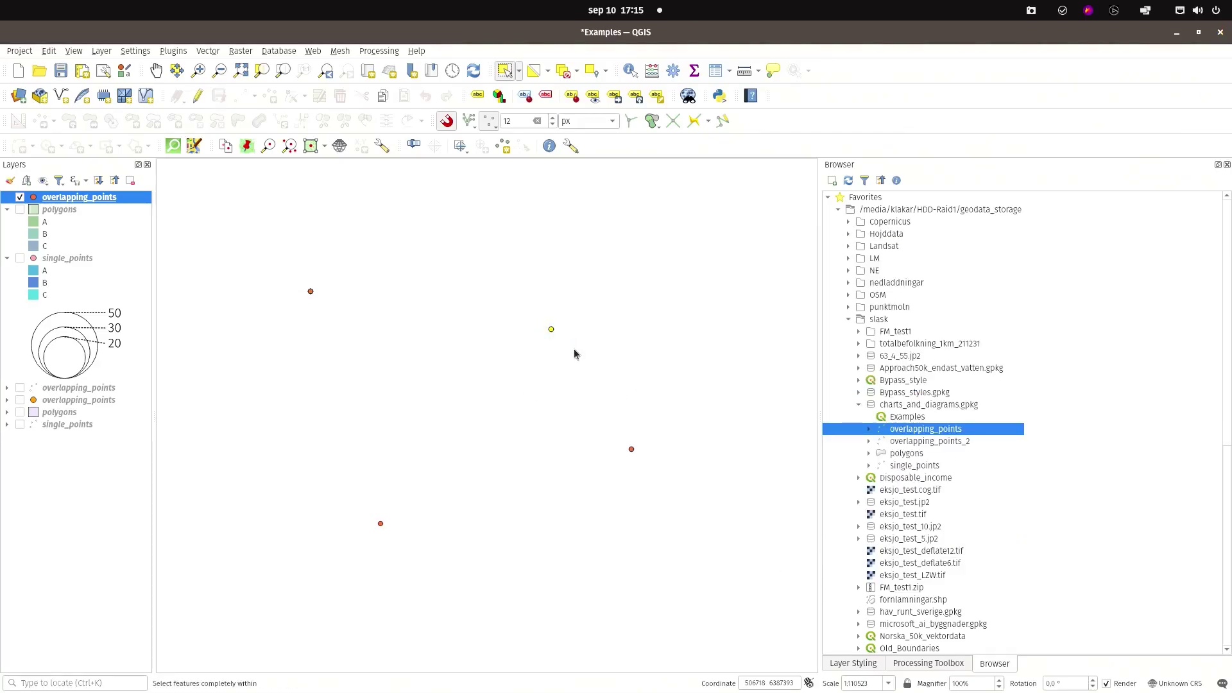
pyautogui.moveTo(603, 439); pyautogui.dragTo(648, 468)
pyautogui.hotkey('alt', 'Tab')
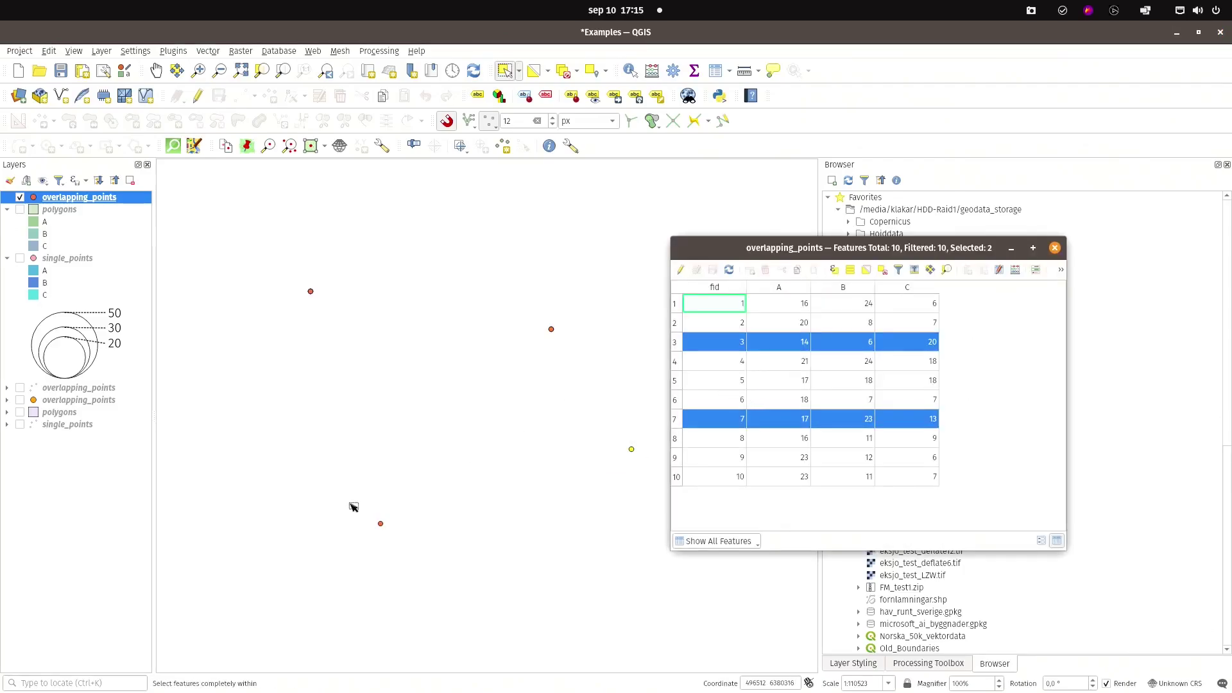
pyautogui.moveTo(352, 506); pyautogui.dragTo(407, 542)
pyautogui.hotkey('alt', 'Tab')
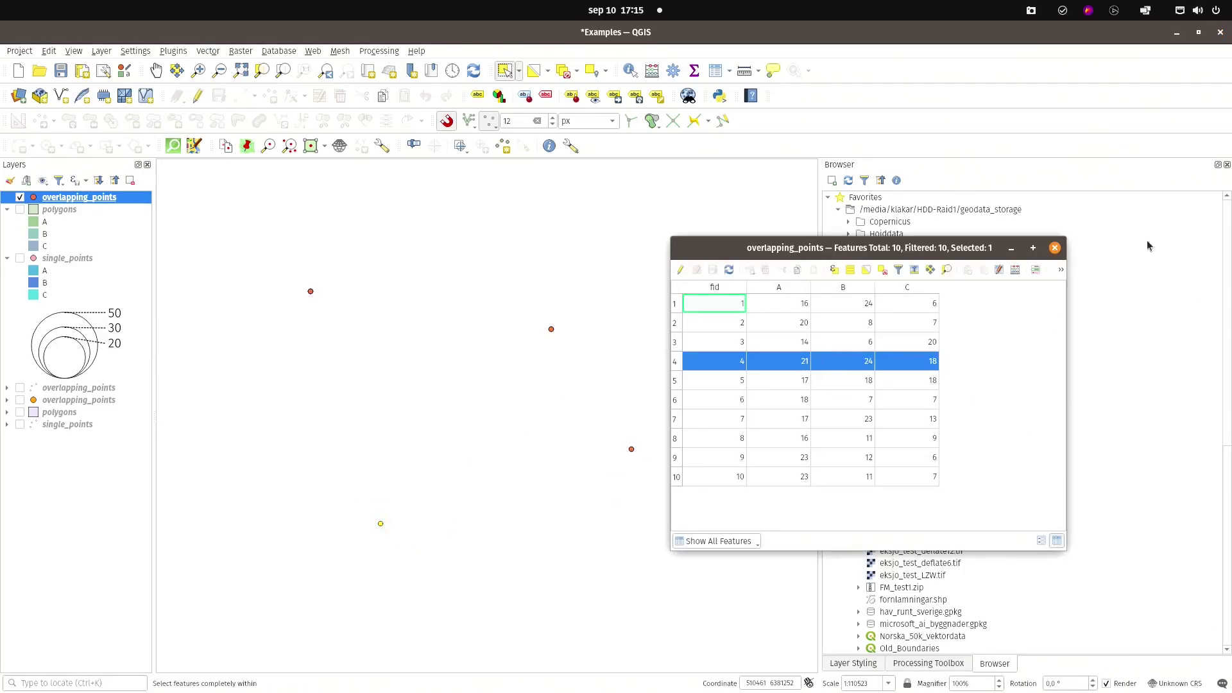
pyautogui.click(1056, 248)
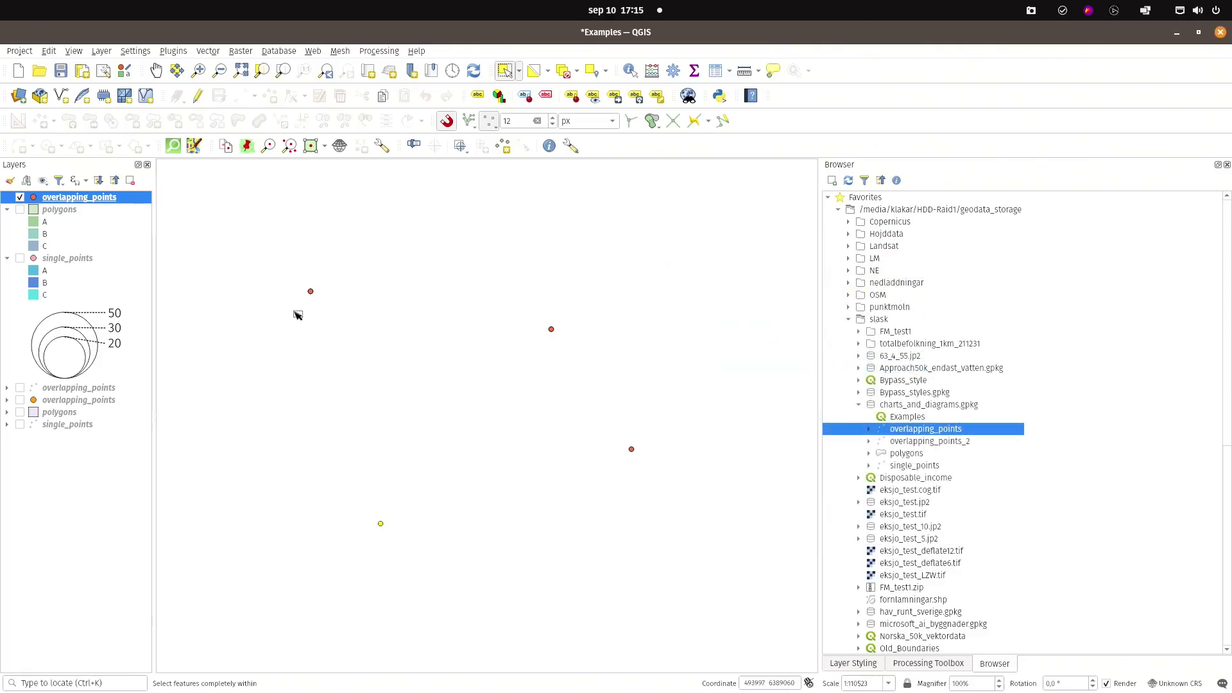
pyautogui.click(389, 419)
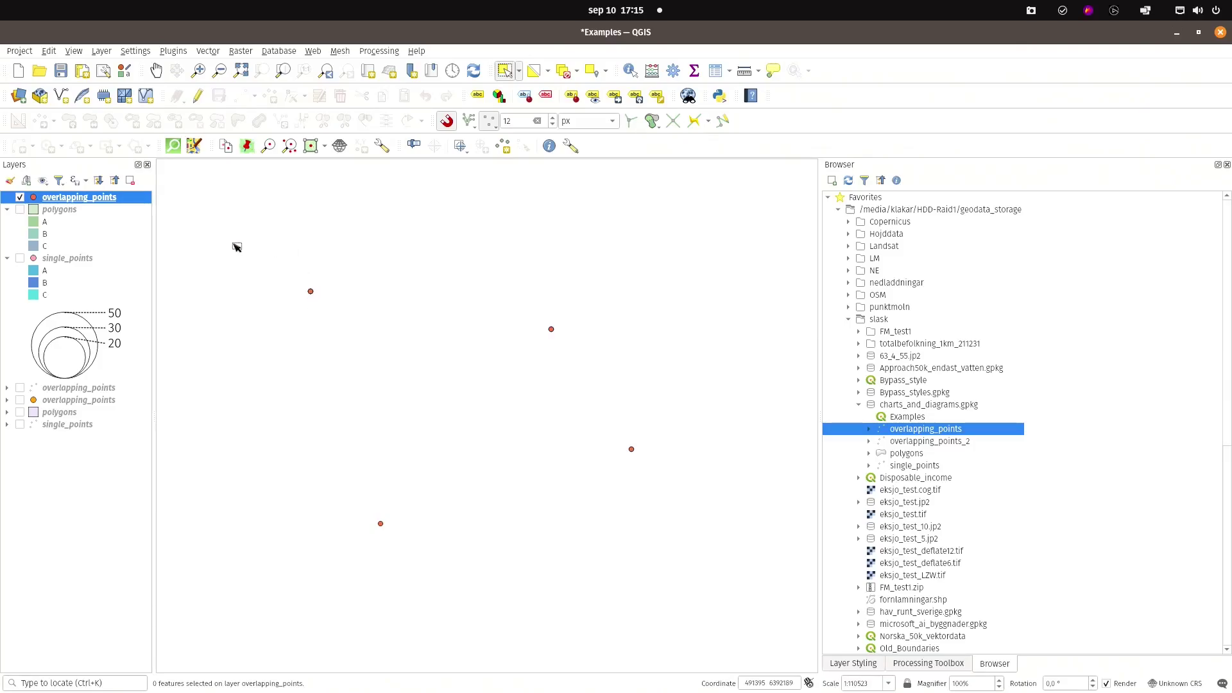
# Step: Set up Pie Chart diagrams for the overlapping_points layer and assign attributes A, B and C
pyautogui.doubleClick(87, 198)
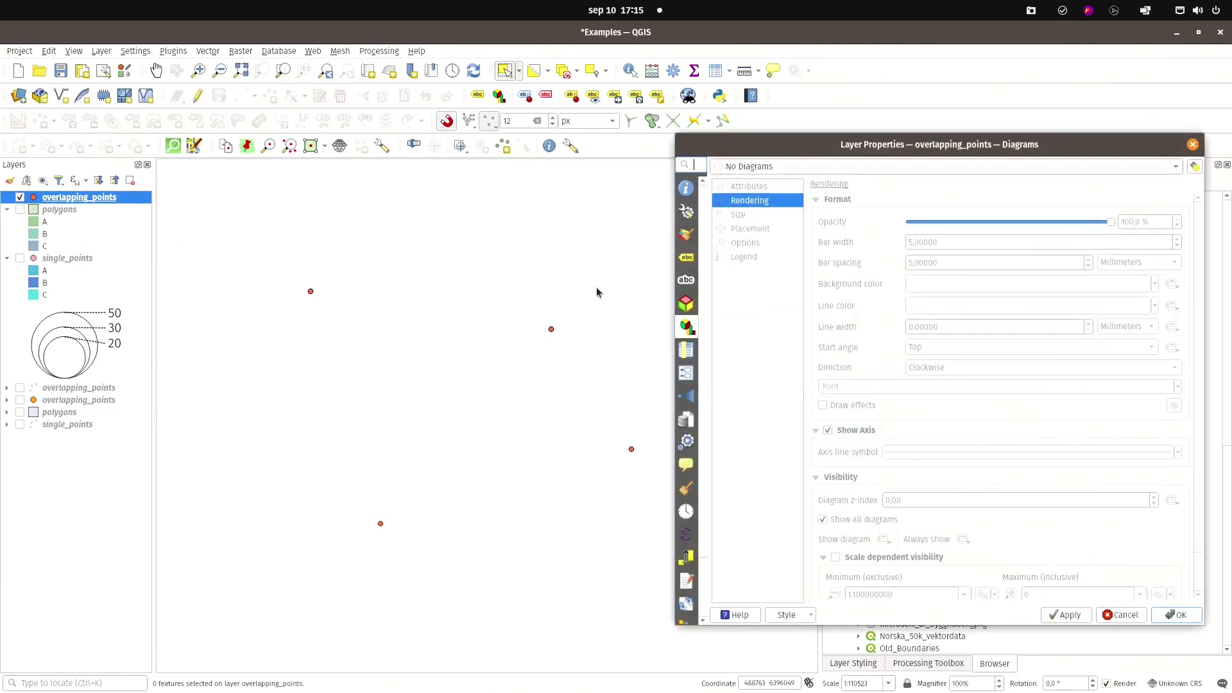
pyautogui.click(773, 168)
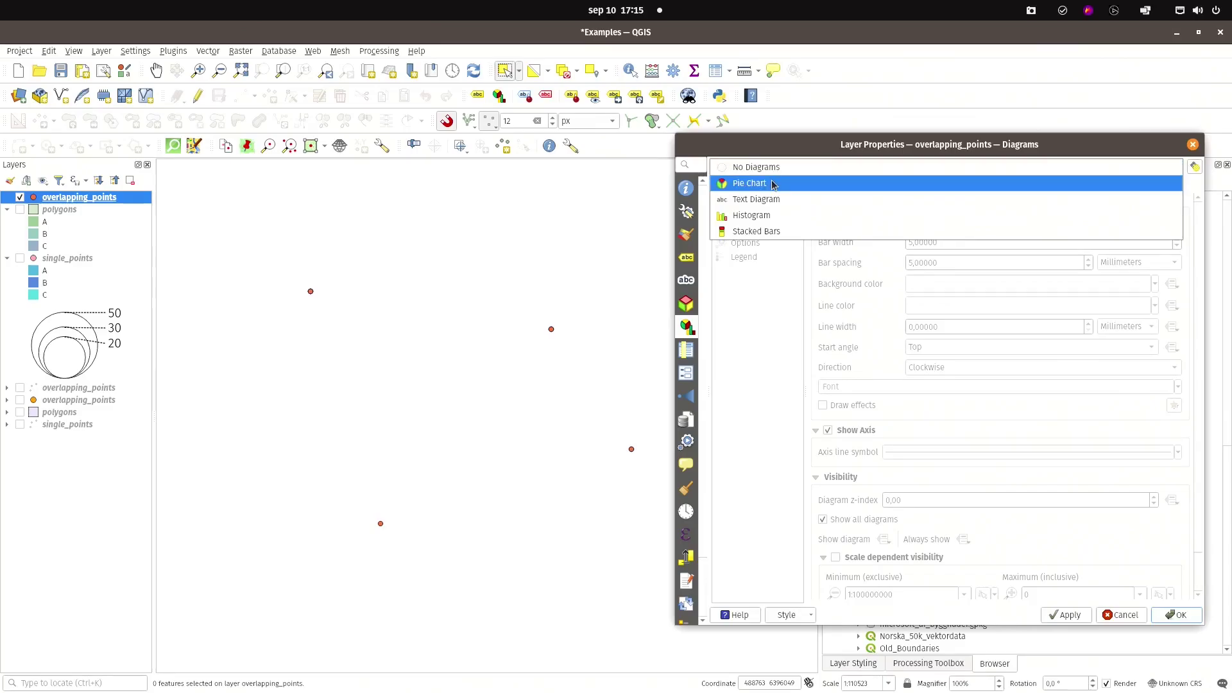
pyautogui.click(773, 181)
pyautogui.moveTo(818, 239); pyautogui.dragTo(826, 266)
pyautogui.click(1005, 394)
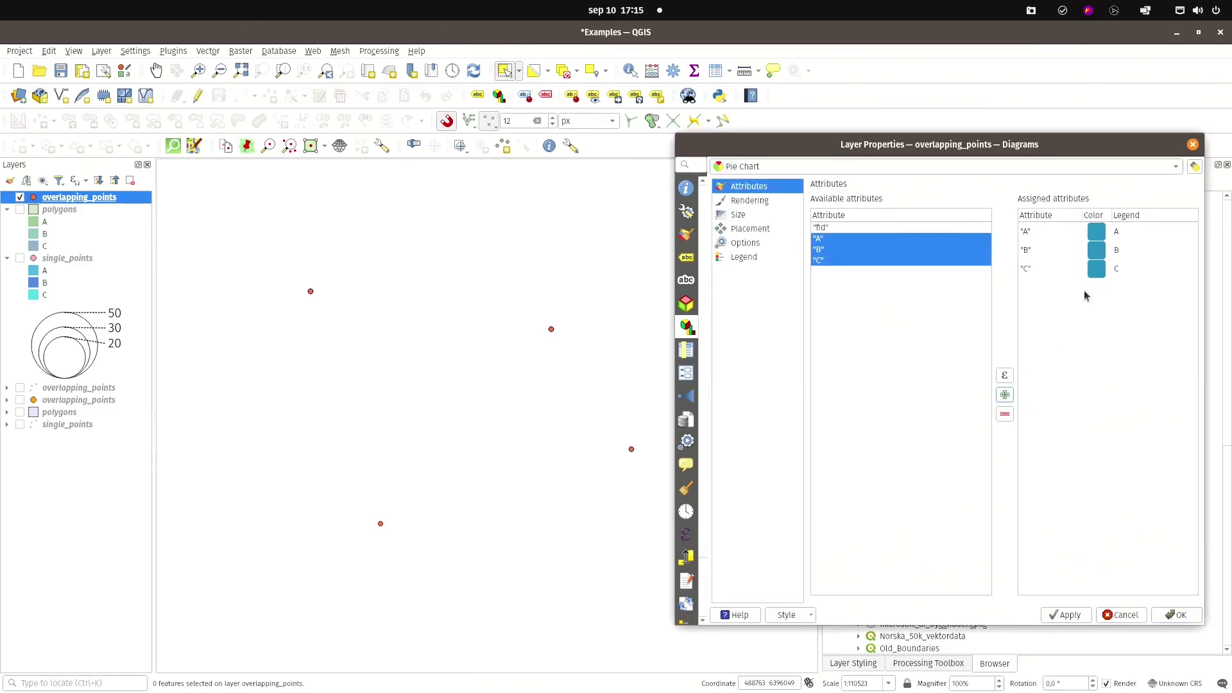
# Step: Set the pie chart color of attribute A to a soft red, with hue 359°, saturation 41% and value 85%
pyautogui.doubleClick(1098, 237)
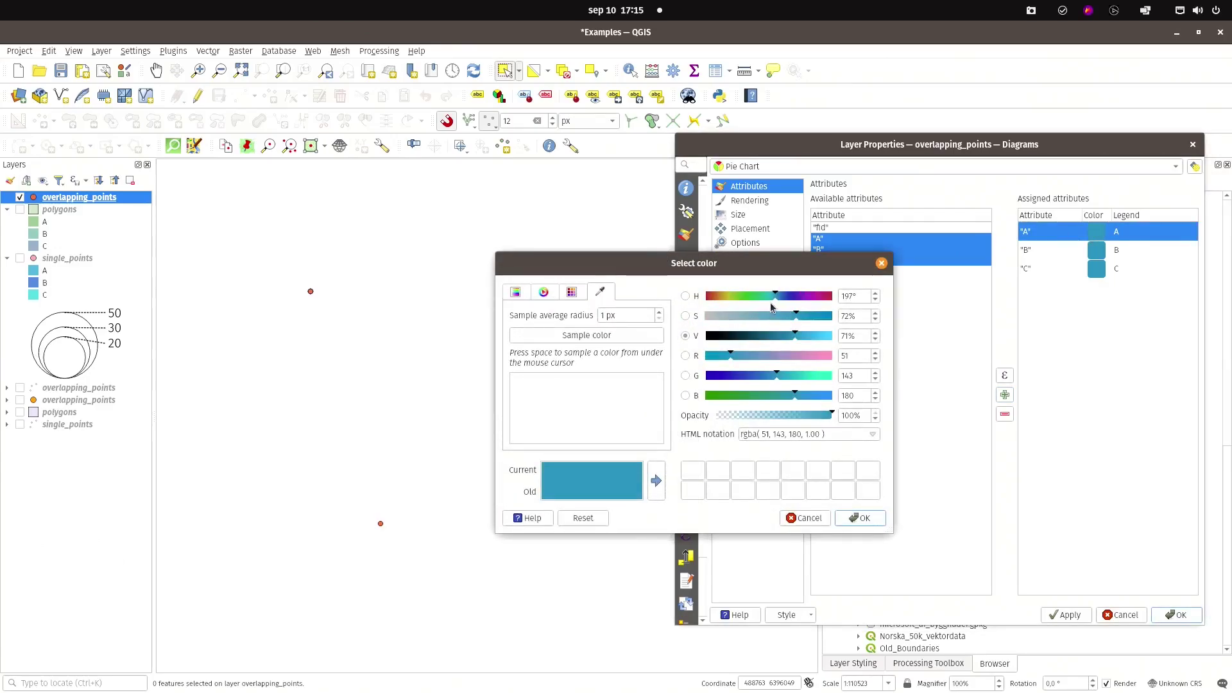
pyautogui.moveTo(777, 298)
pyautogui.mouseDown()
pyautogui.moveTo(709, 299)
pyautogui.moveTo(844, 299)
pyautogui.moveTo(749, 321)
pyautogui.moveTo(765, 319)
pyautogui.mouseUp()
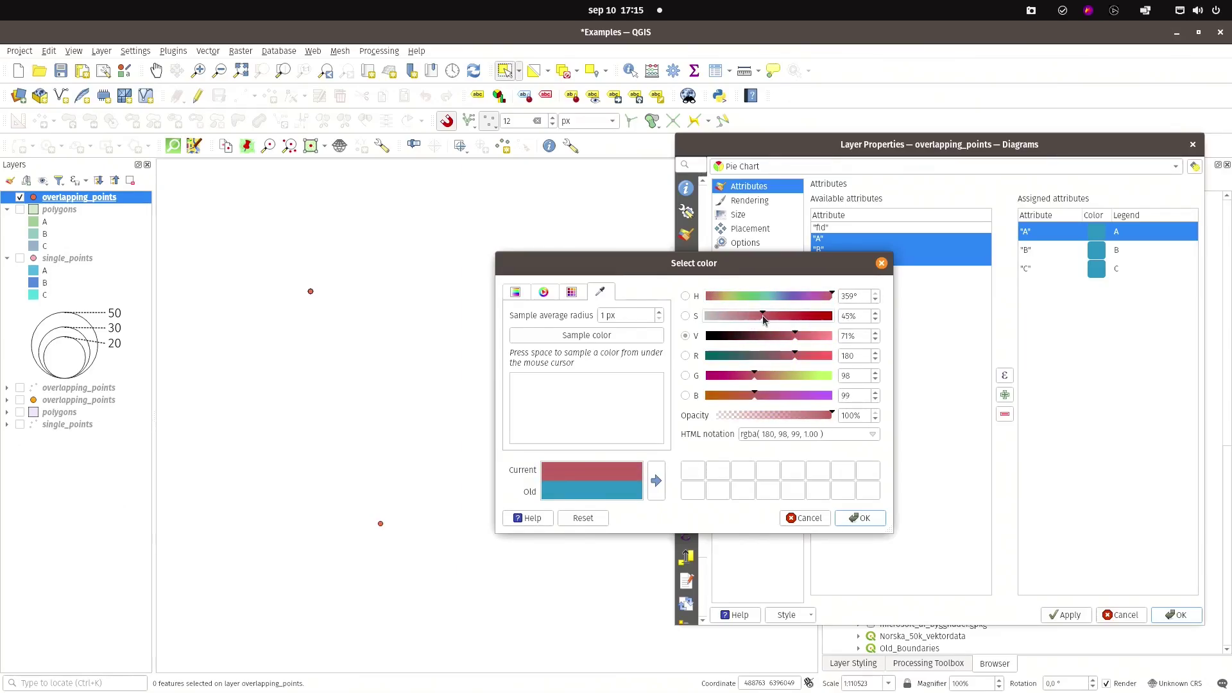
pyautogui.moveTo(796, 358); pyautogui.dragTo(814, 357)
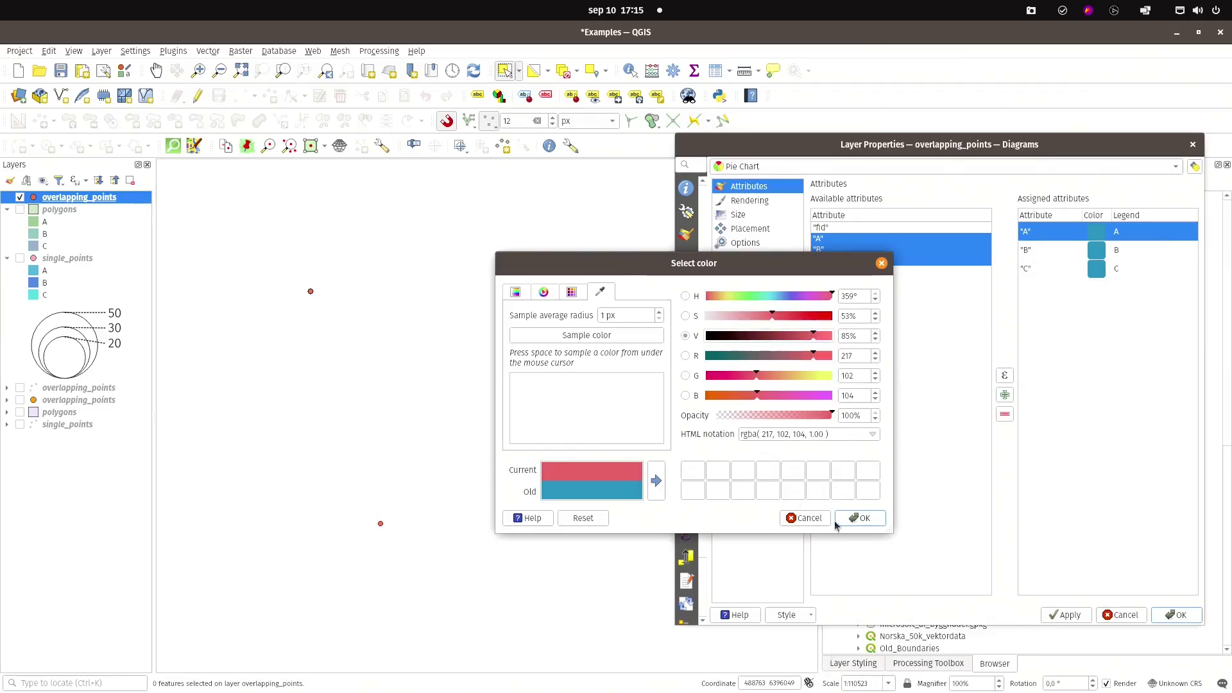
pyautogui.moveTo(772, 319); pyautogui.dragTo(757, 320)
pyautogui.click(860, 519)
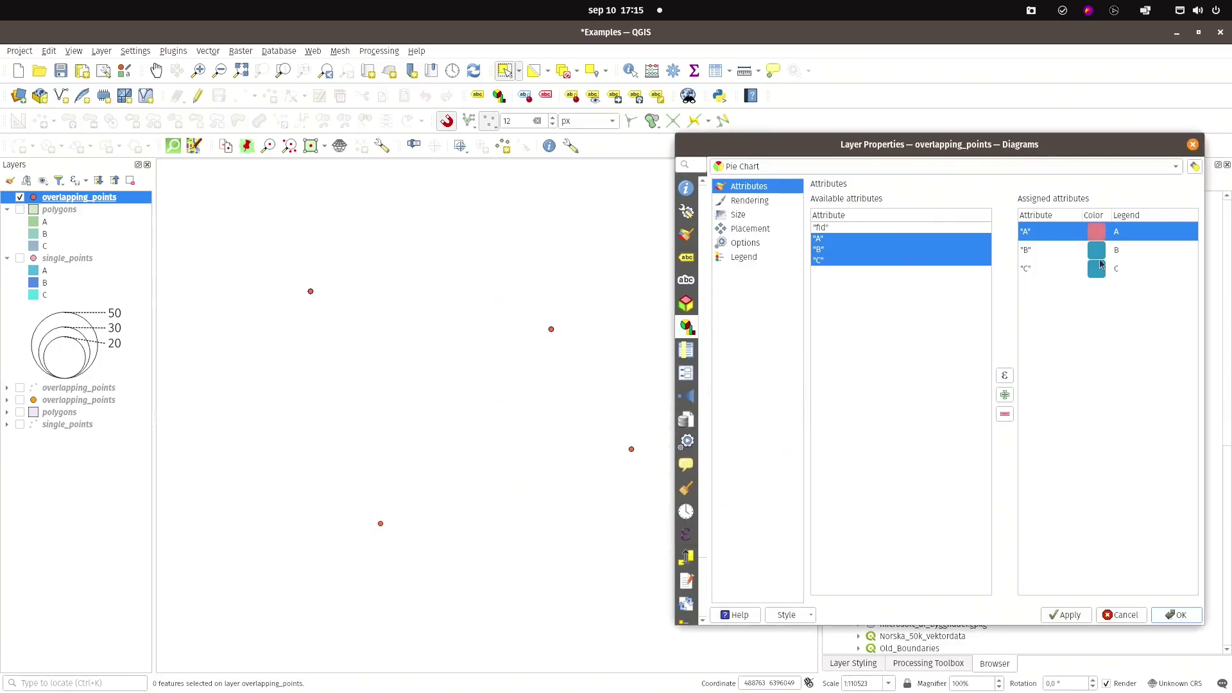
# Step: Color attribute B by sampling attribute A's color and shifting its hue to 307° for a pink
pyautogui.doubleClick(1097, 251)
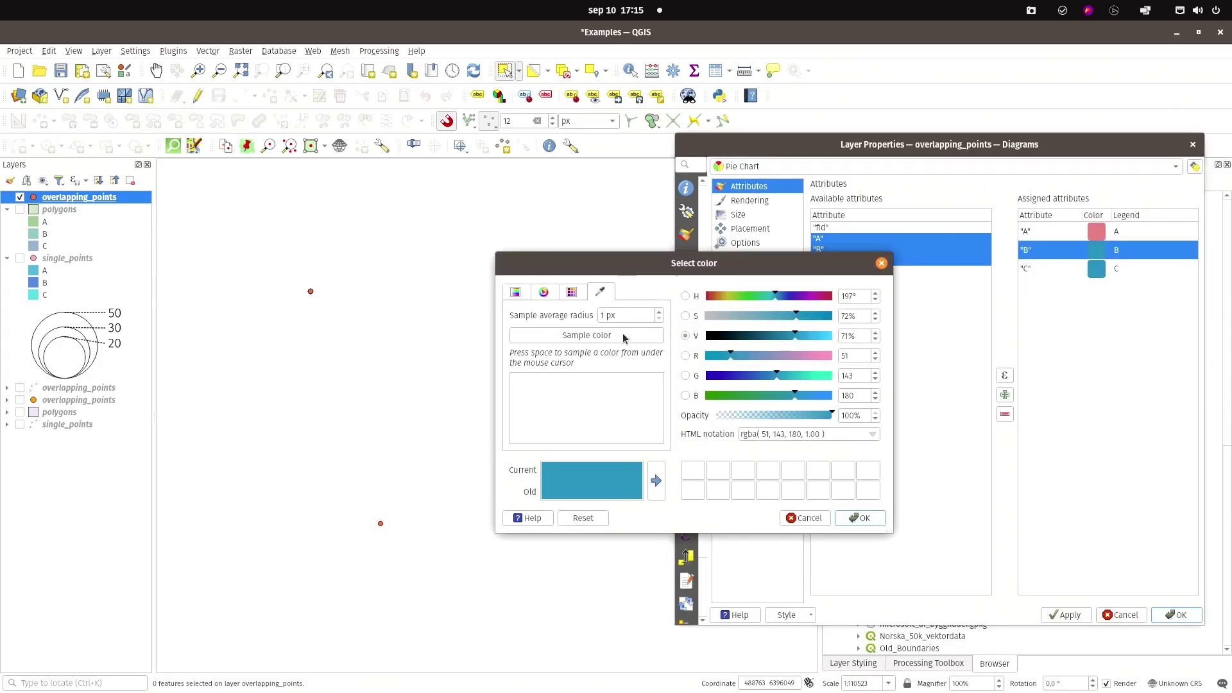
pyautogui.press('space')
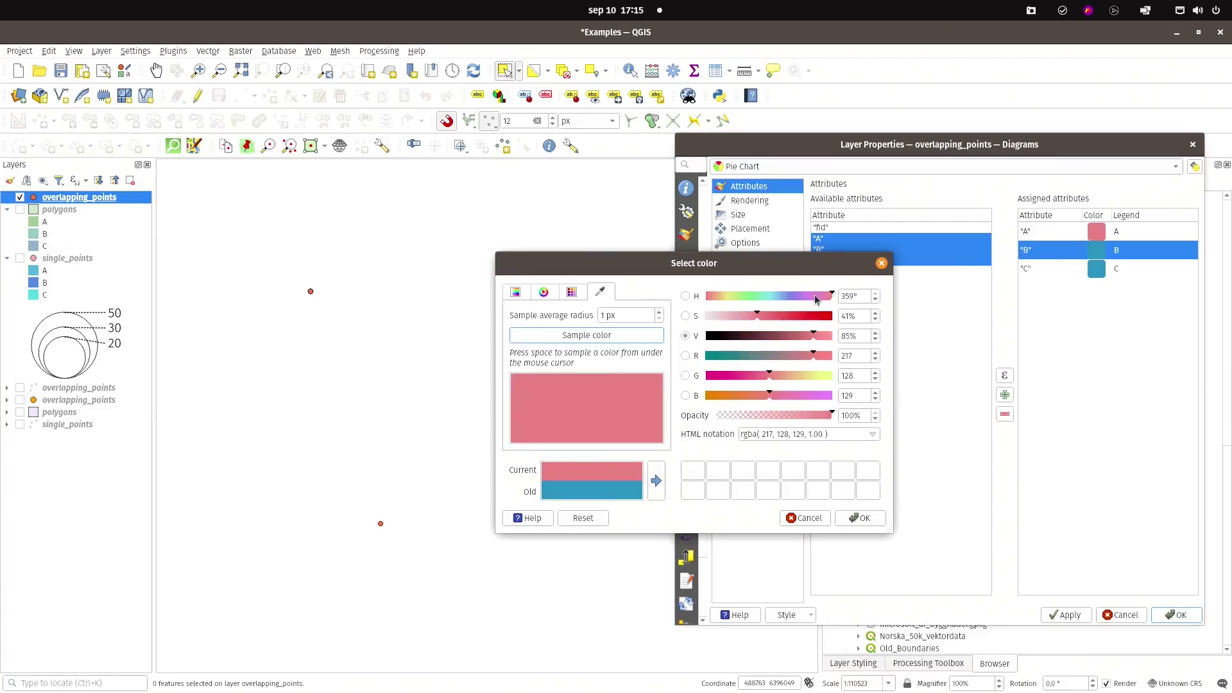
pyautogui.moveTo(831, 299); pyautogui.dragTo(815, 298)
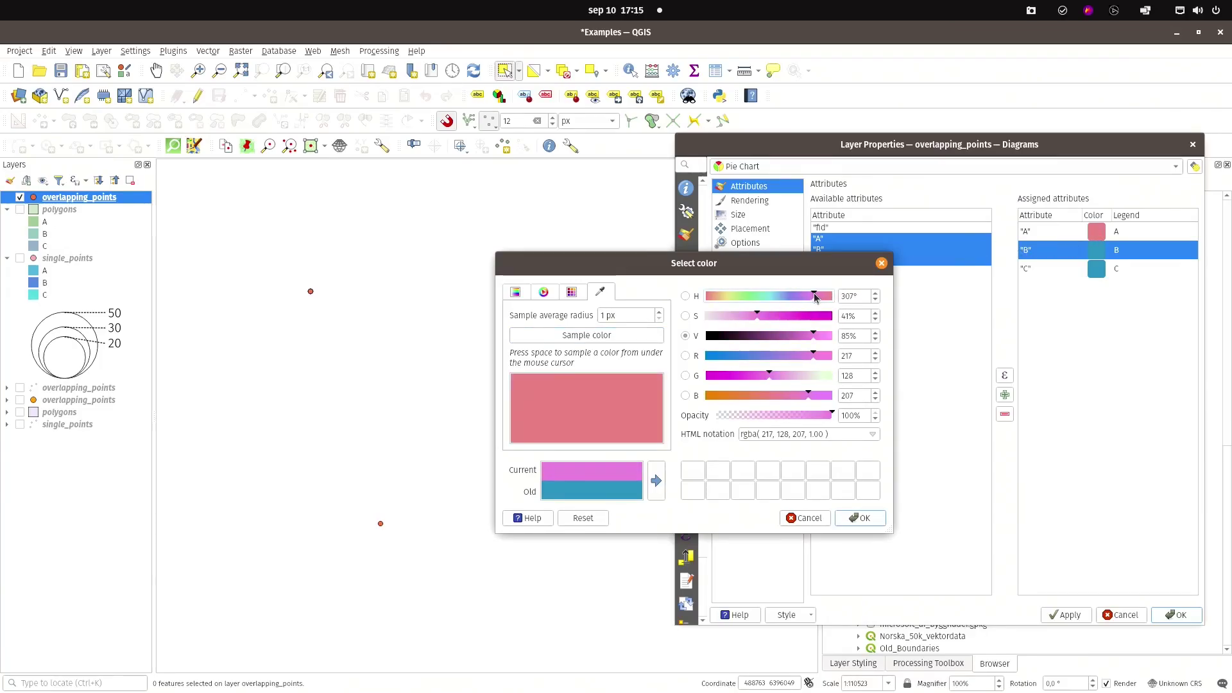
pyautogui.click(860, 518)
# Step: Color attribute C by sampling attribute B's color and shifting its hue to 260° for a purple, and apply the pie charts
pyautogui.click(1099, 270)
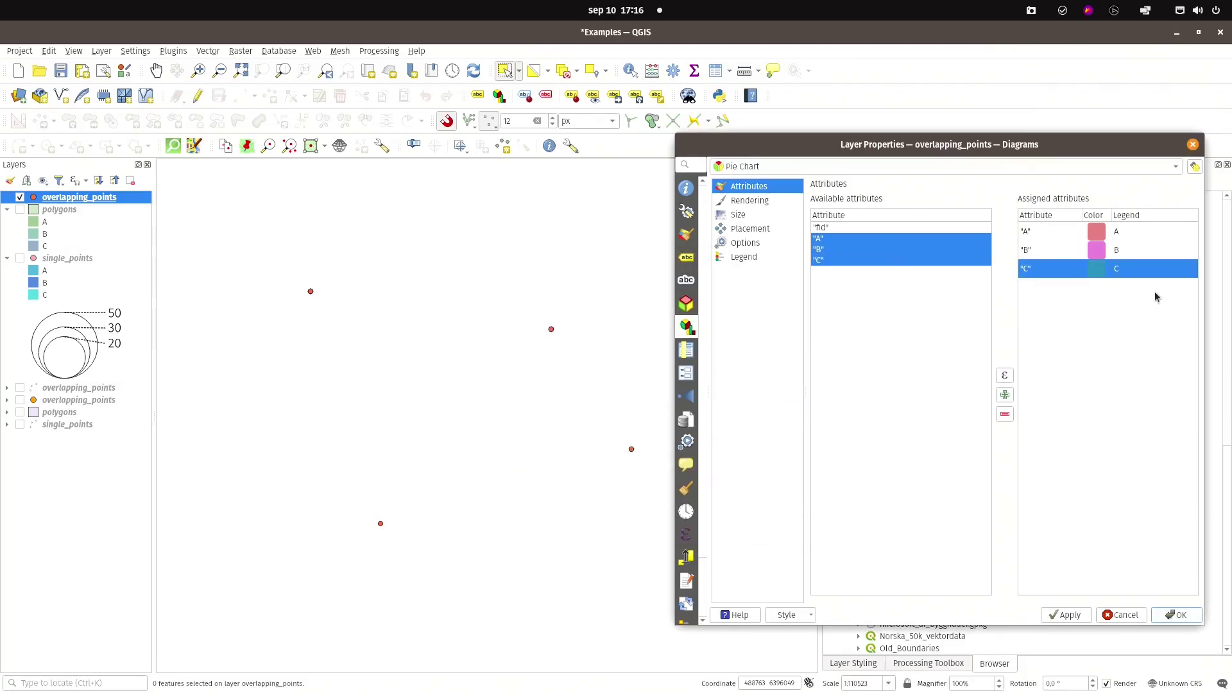
pyautogui.doubleClick(1097, 273)
pyautogui.click(621, 336)
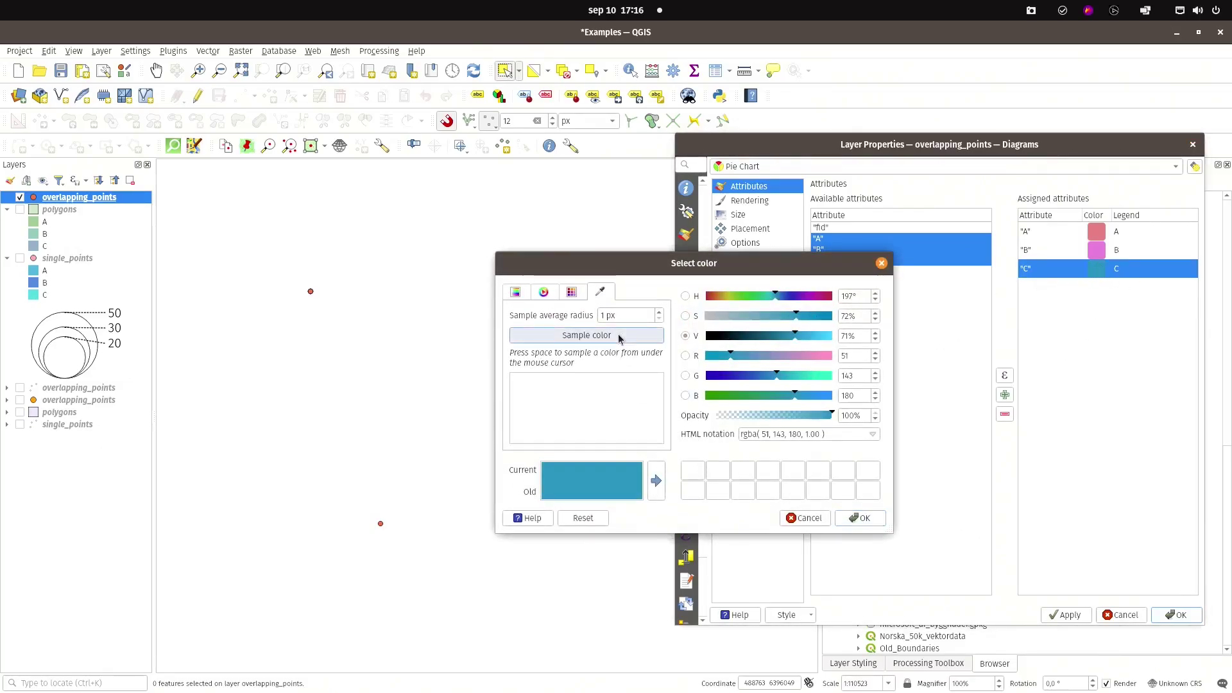
pyautogui.click(1097, 253)
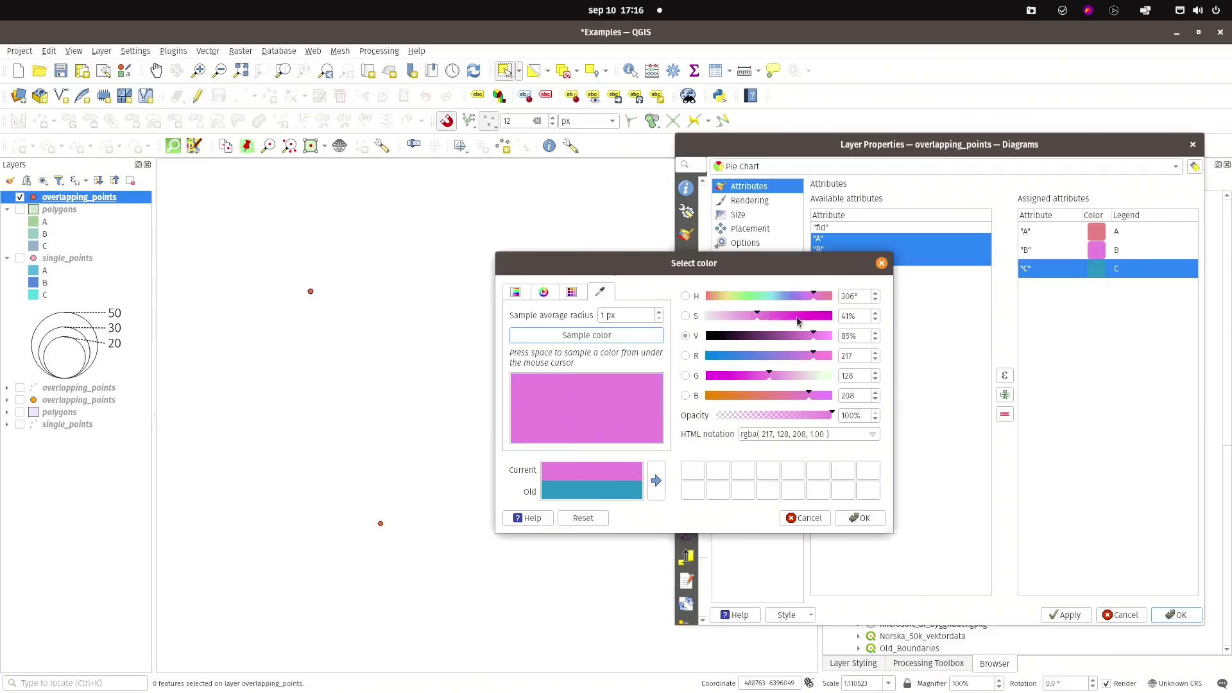
pyautogui.moveTo(813, 297); pyautogui.dragTo(798, 299)
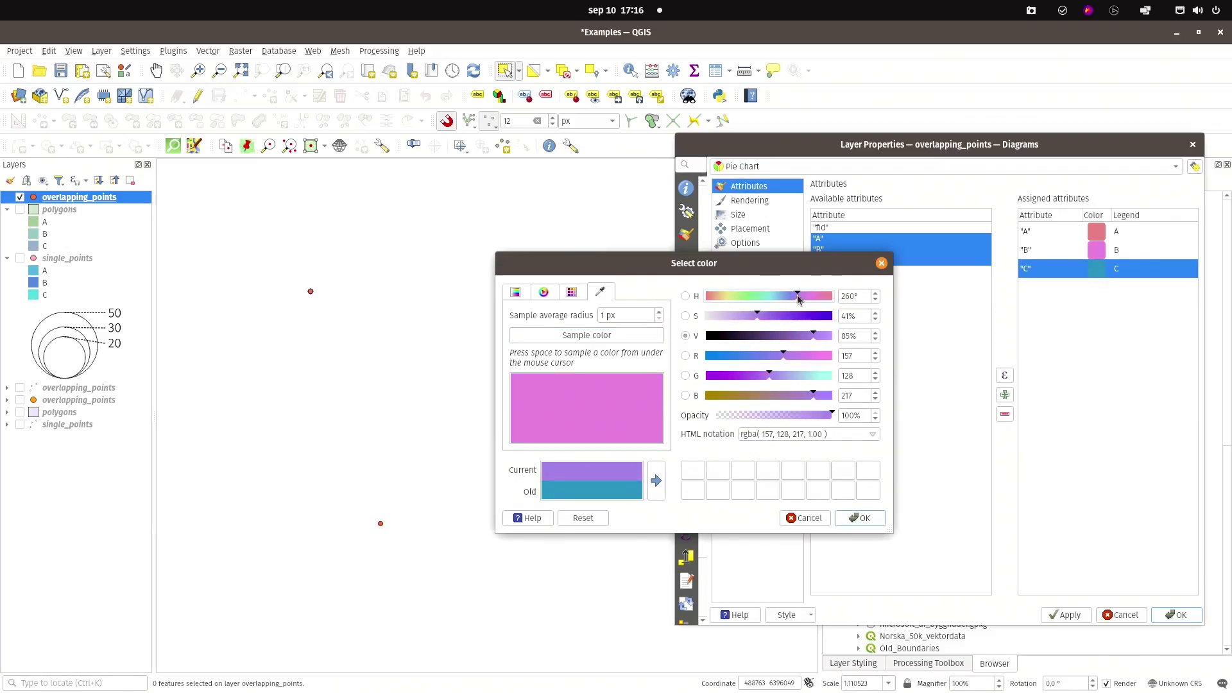
pyautogui.click(860, 517)
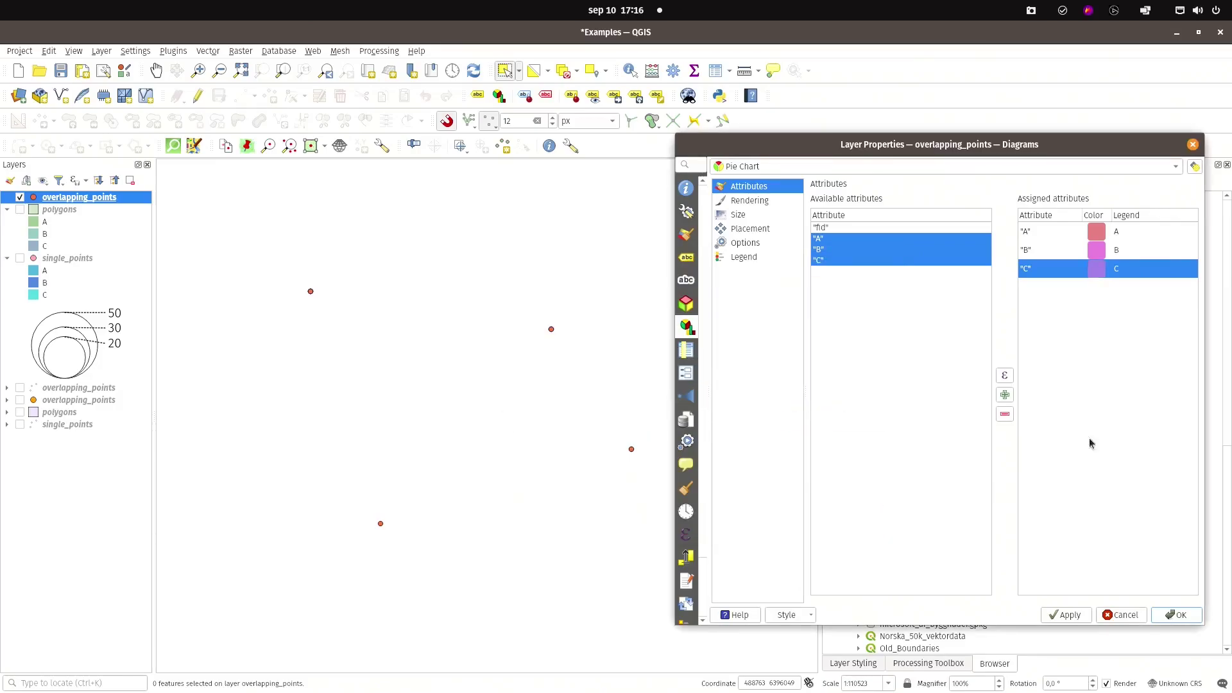
pyautogui.click(1085, 615)
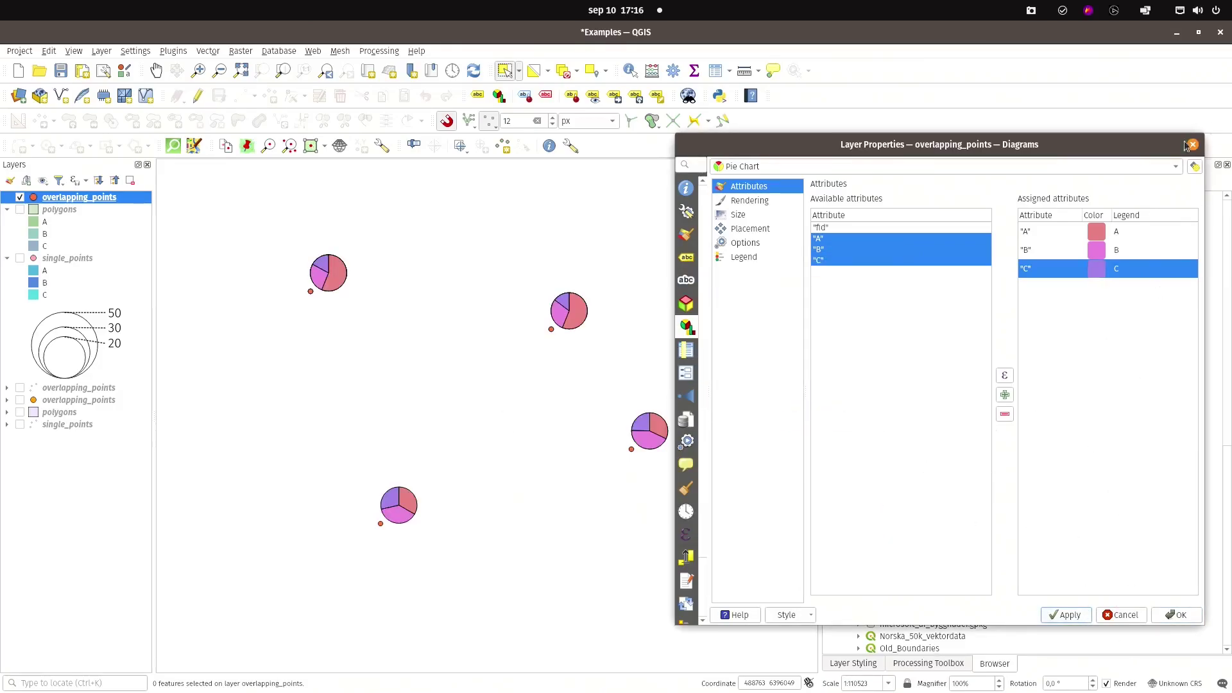
# Step: Apply a 0.2 mm line width to the pie charts and reduce it to 0.1 mm
pyautogui.click(746, 201)
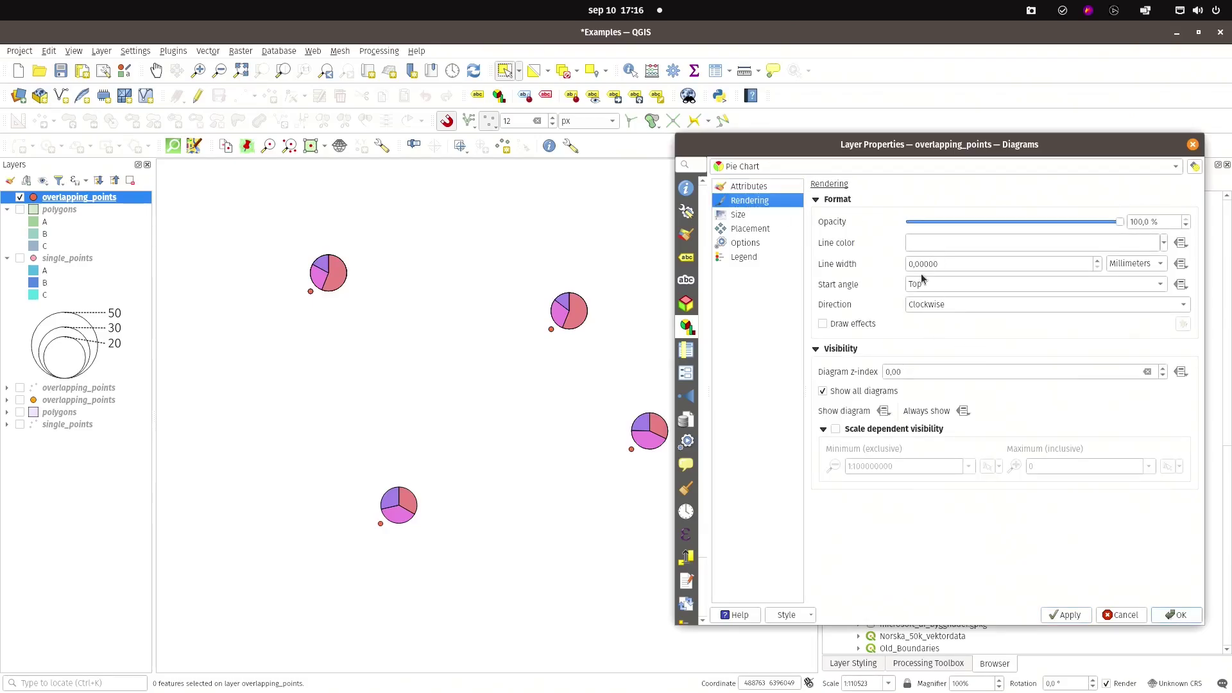
pyautogui.click(953, 262)
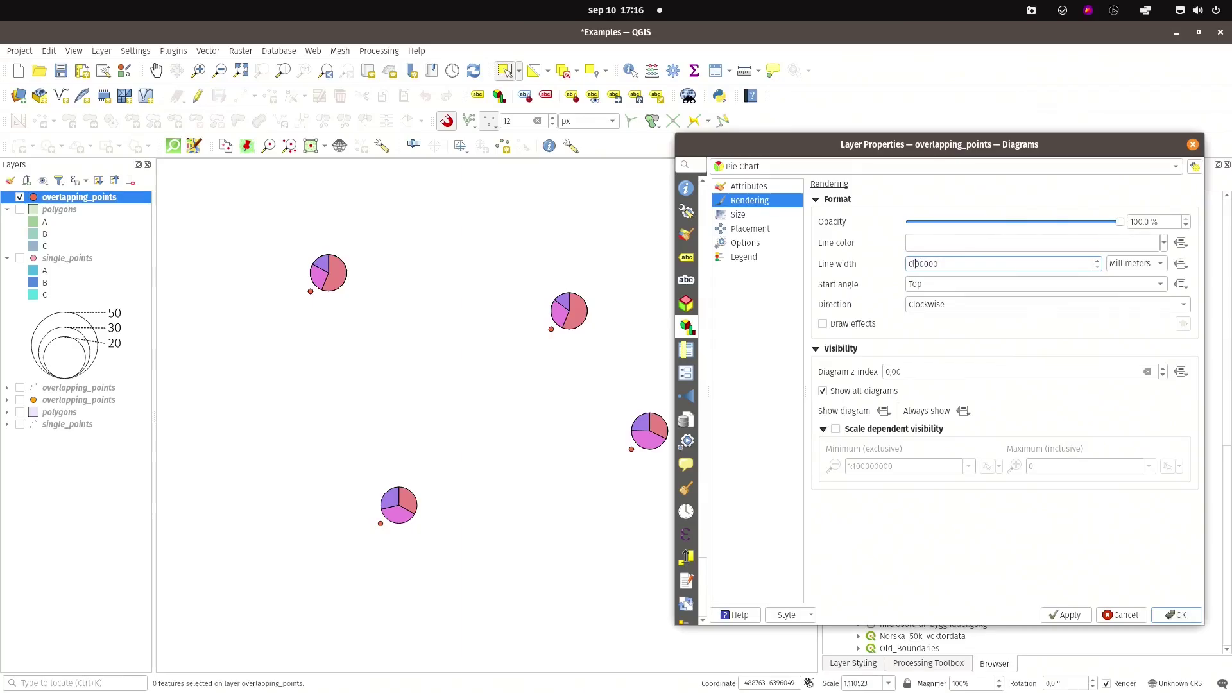
pyautogui.write('2')
pyautogui.click(1065, 615)
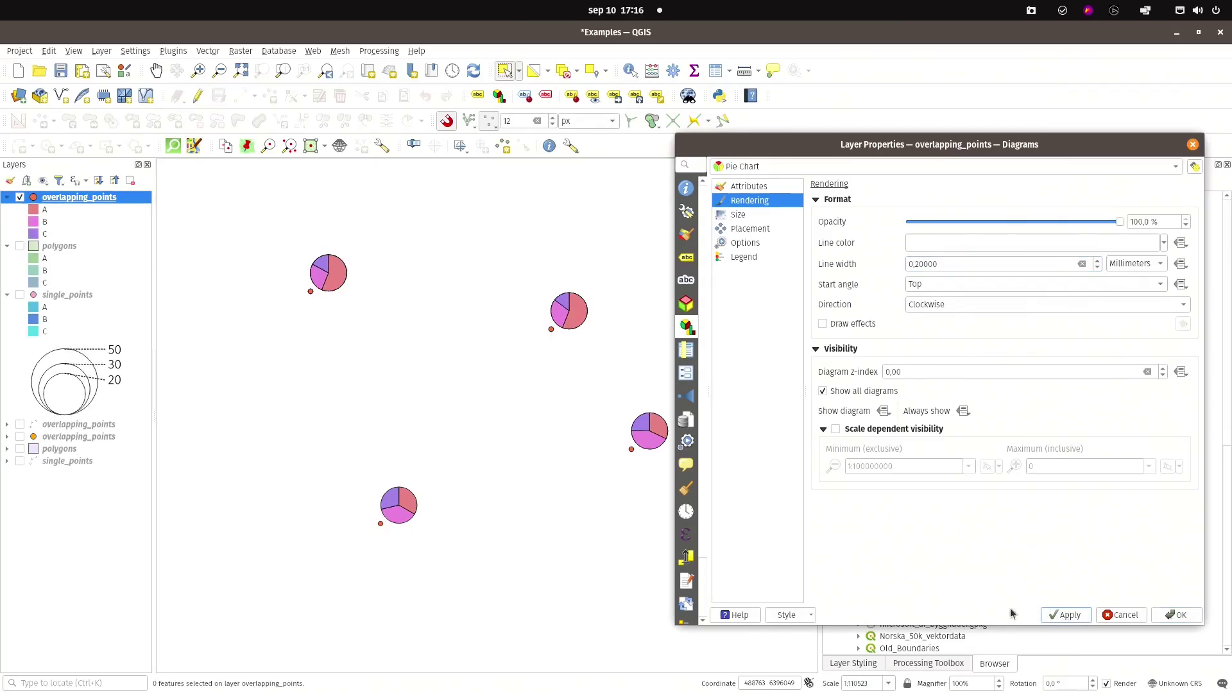
pyautogui.click(917, 262)
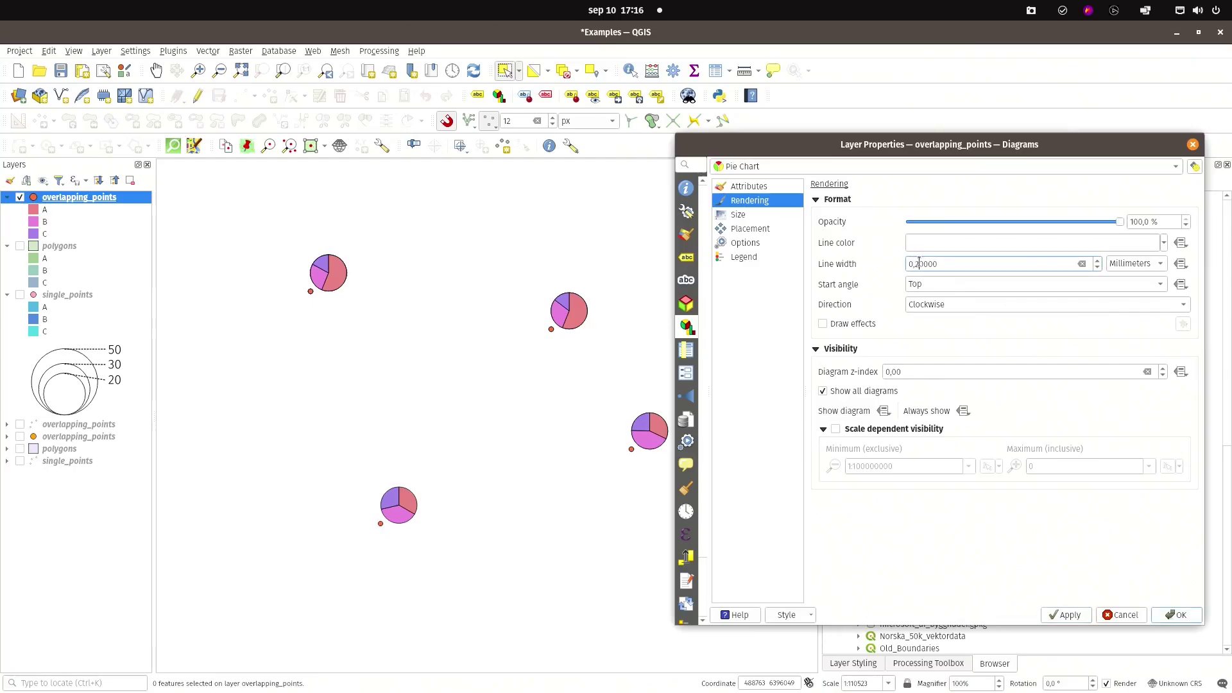
pyautogui.write('1')
pyautogui.click(1065, 614)
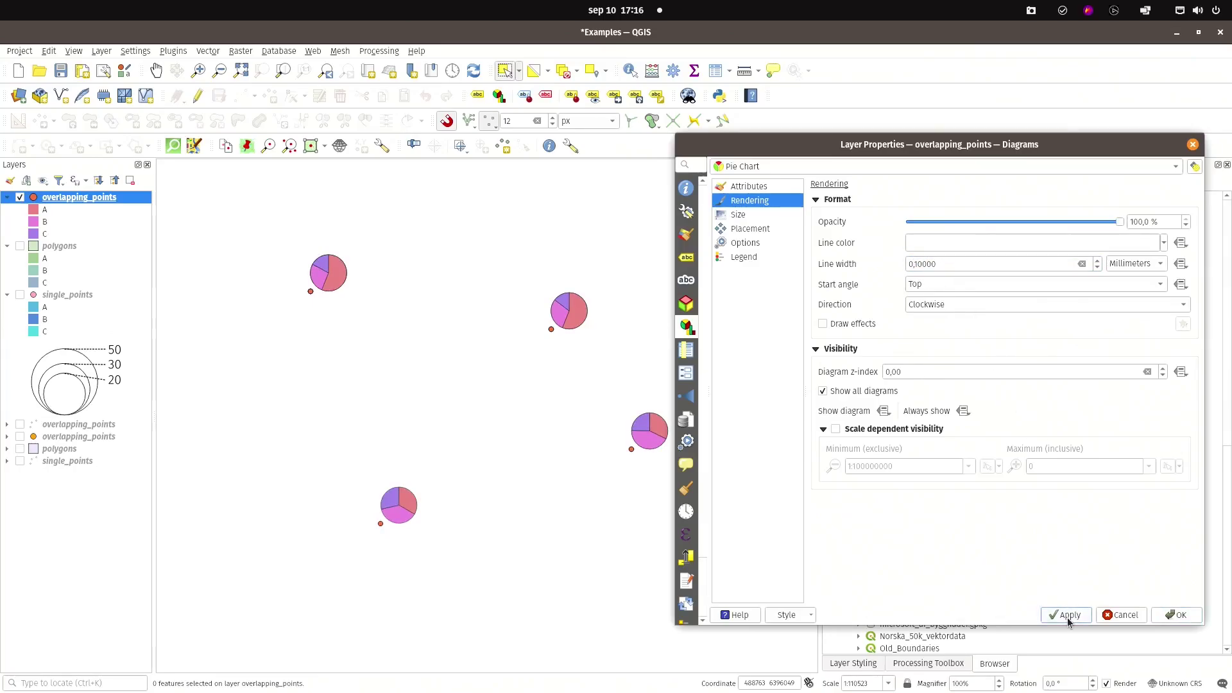
# Step: Enable draw effects with a drop shadow of 1.2 mm offset, 1.645 mm blur radius and 40% opacity, and apply it to the pie charts
pyautogui.click(860, 325)
pyautogui.click(1183, 324)
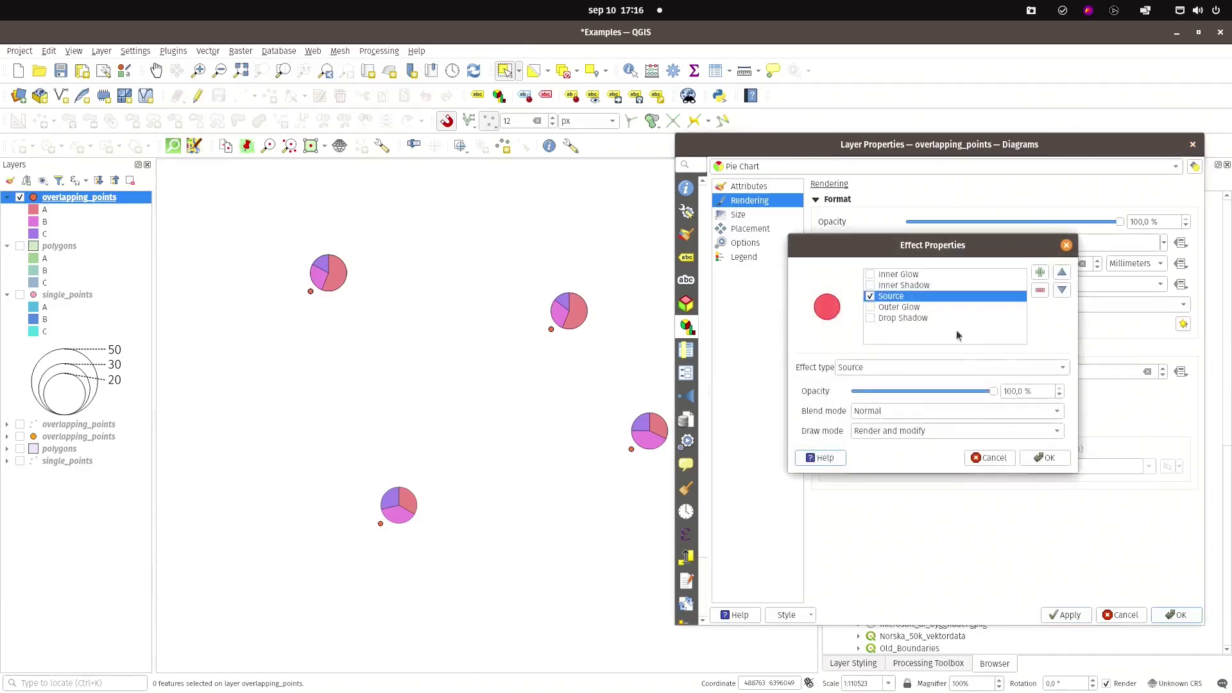
pyautogui.click(882, 315)
pyautogui.click(869, 315)
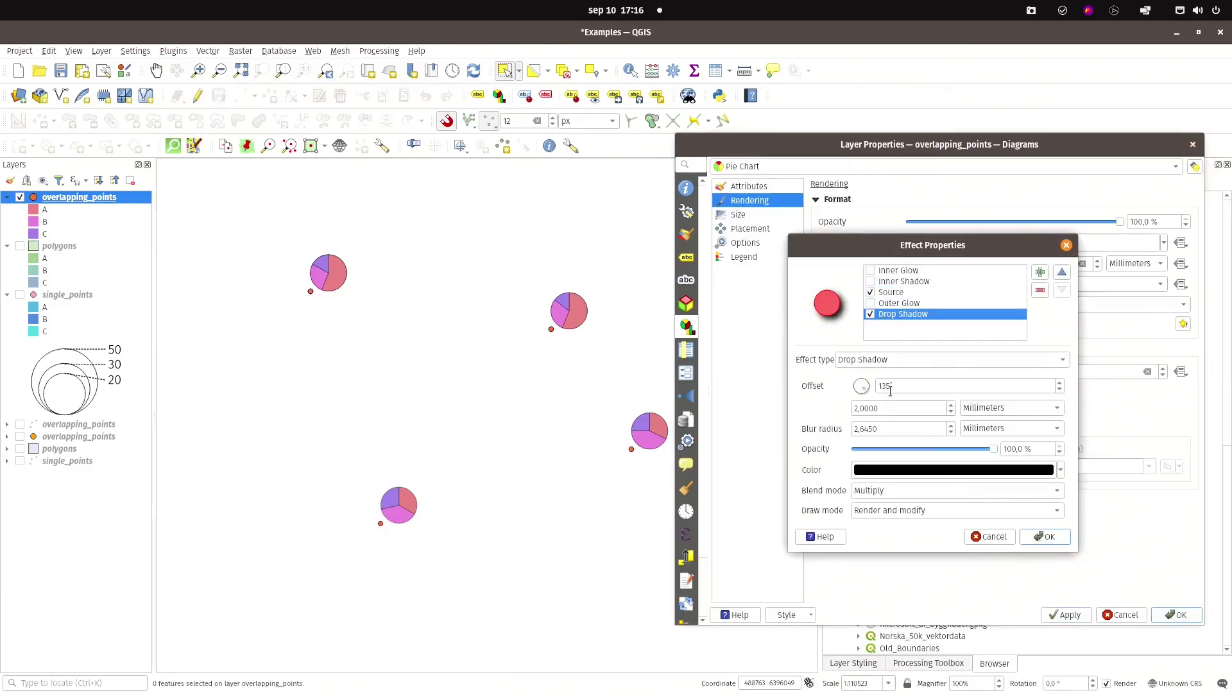
pyautogui.moveTo(902, 442); pyautogui.dragTo(880, 451)
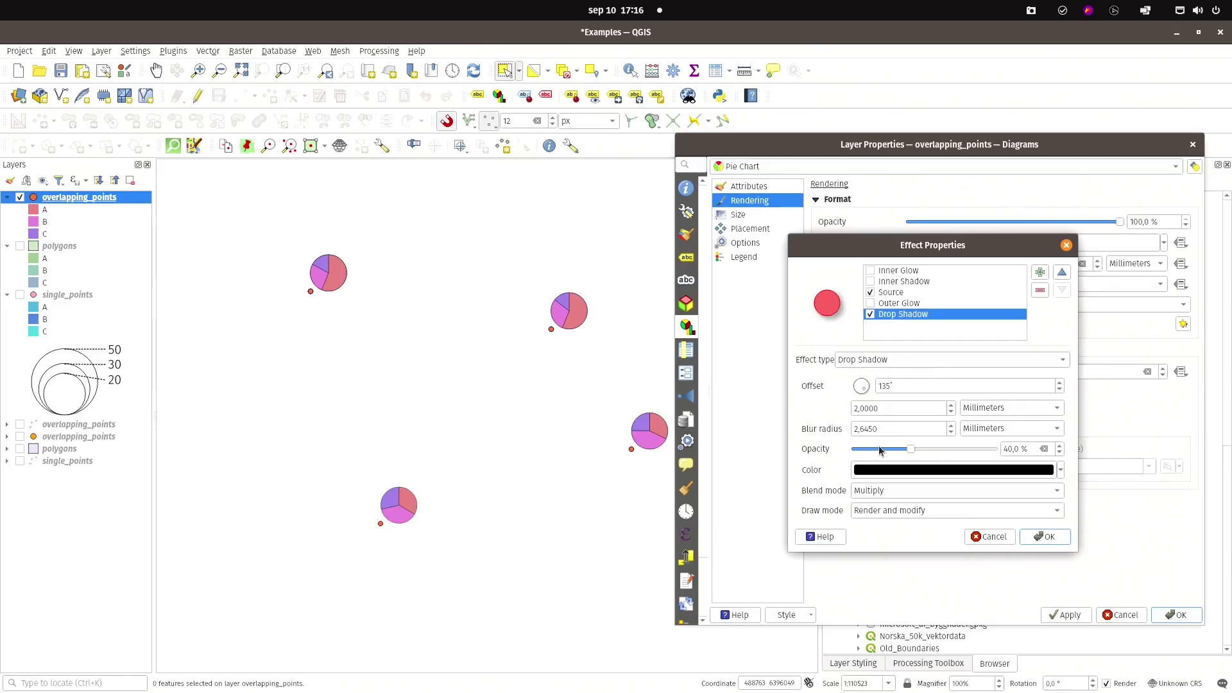
pyautogui.scroll(-4, 886, 429)
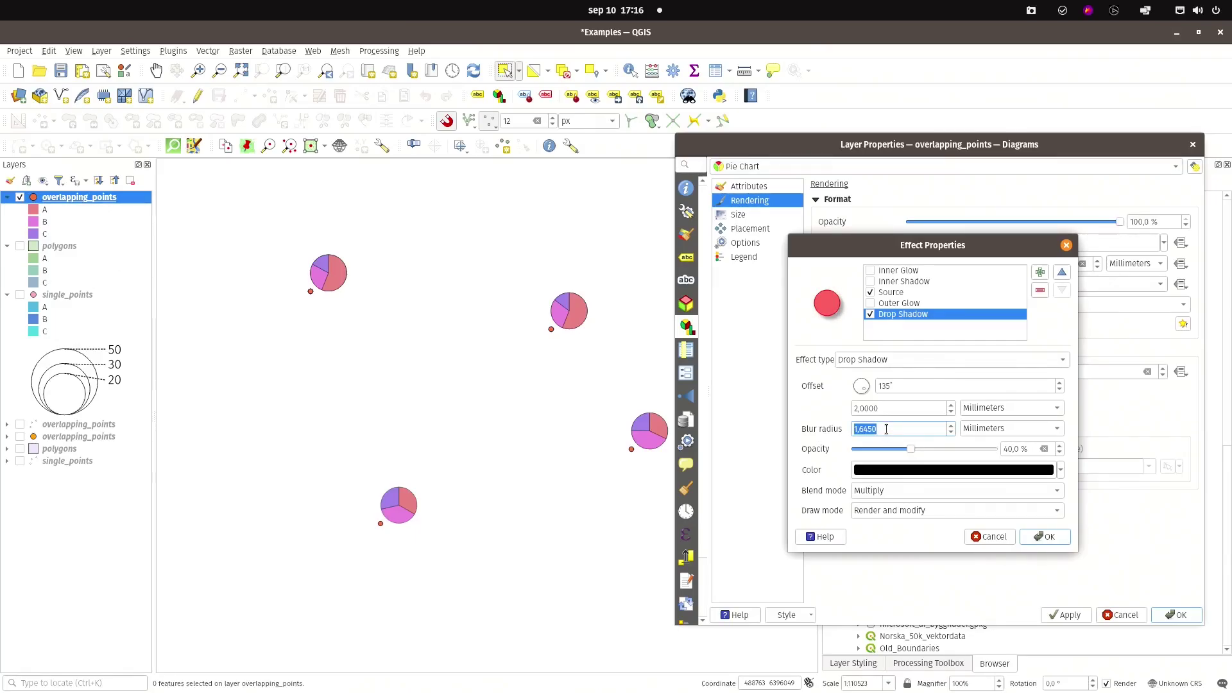
pyautogui.scroll(-2, 888, 405)
pyautogui.click(1042, 537)
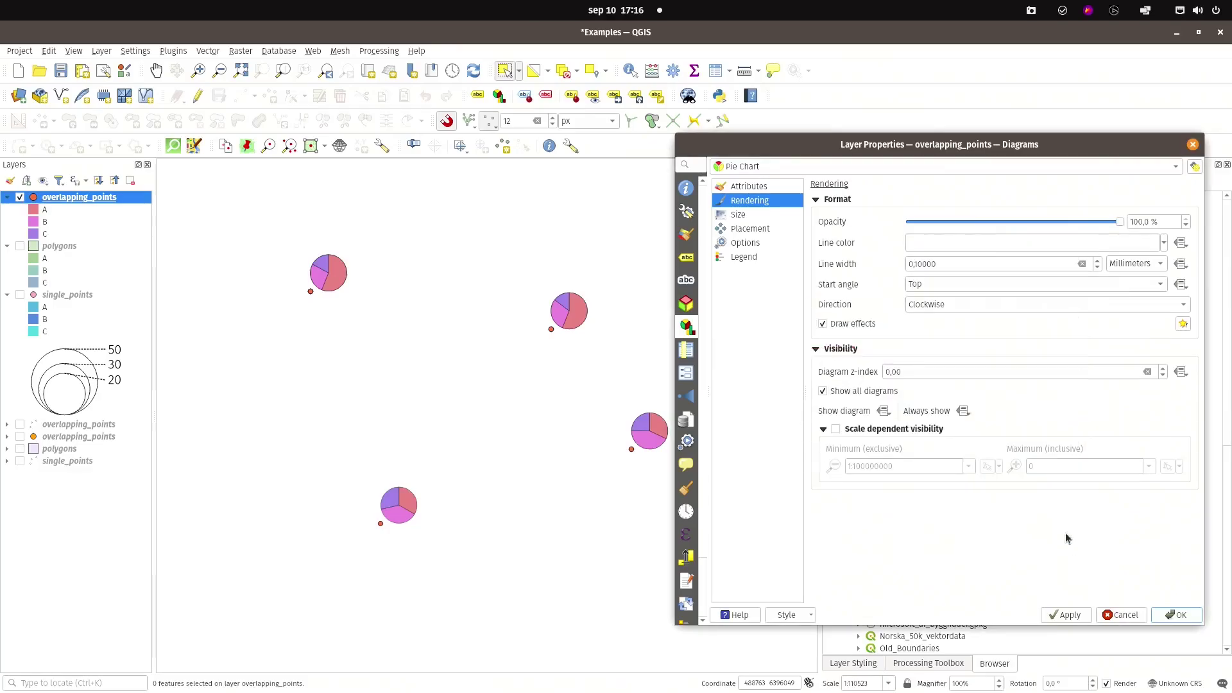
pyautogui.click(1070, 614)
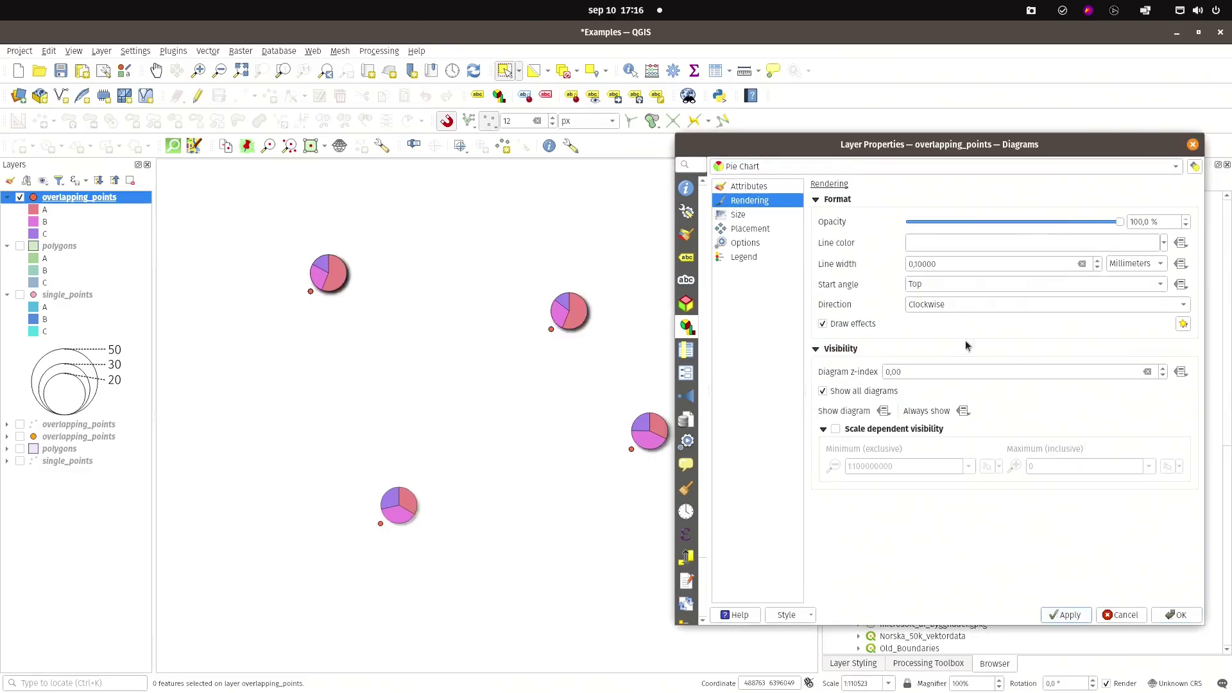
# Step: Lower the drop shadow's opacity to about 20% and apply it to the pie charts
pyautogui.click(1182, 323)
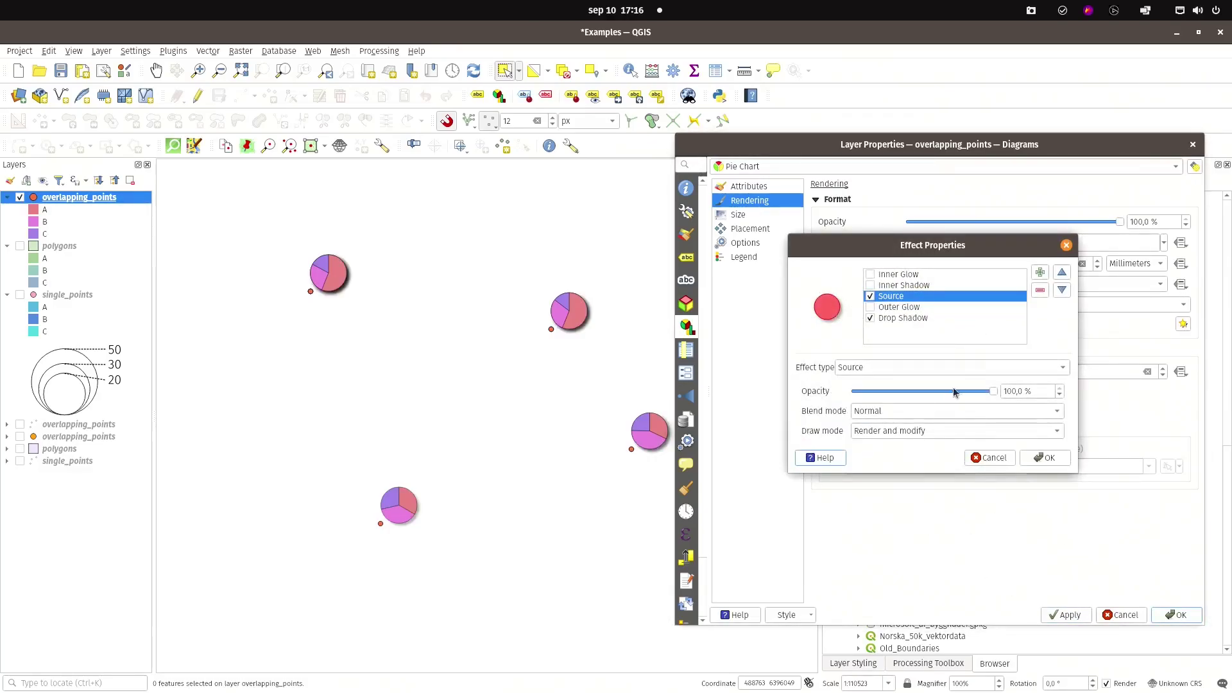
pyautogui.moveTo(997, 392)
pyautogui.mouseDown()
pyautogui.moveTo(942, 394)
pyautogui.moveTo(998, 393)
pyautogui.mouseUp()
pyautogui.click(925, 319)
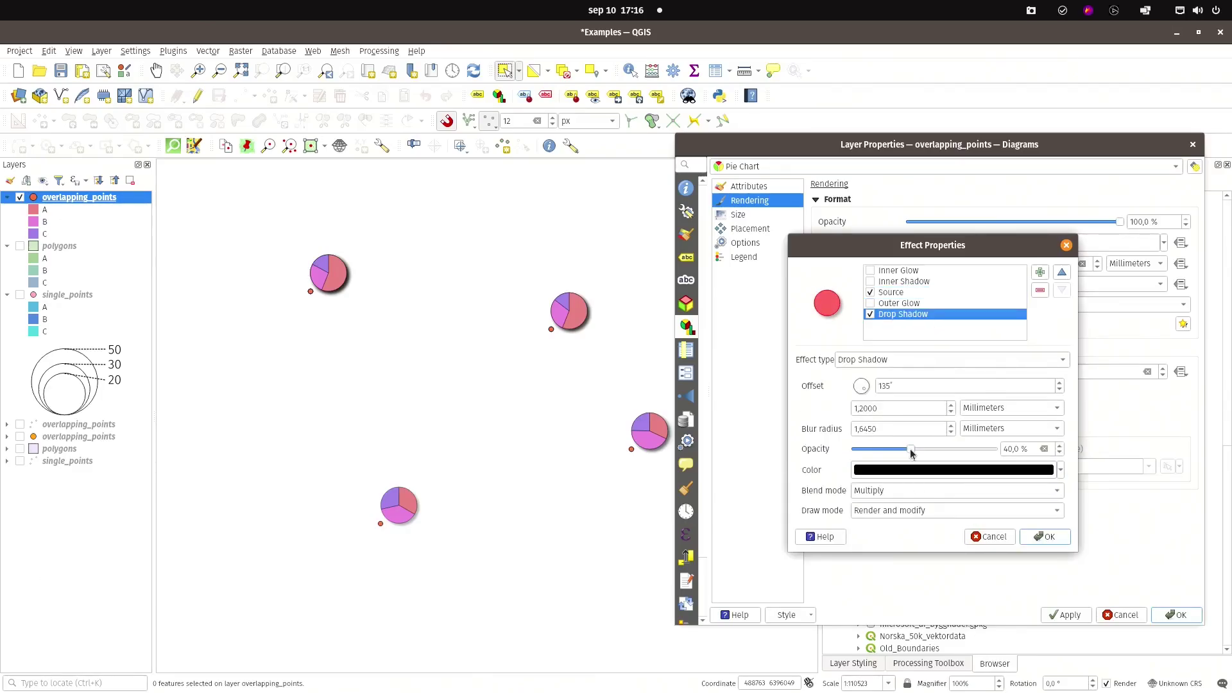
pyautogui.moveTo(912, 449); pyautogui.dragTo(884, 449)
pyautogui.click(1046, 538)
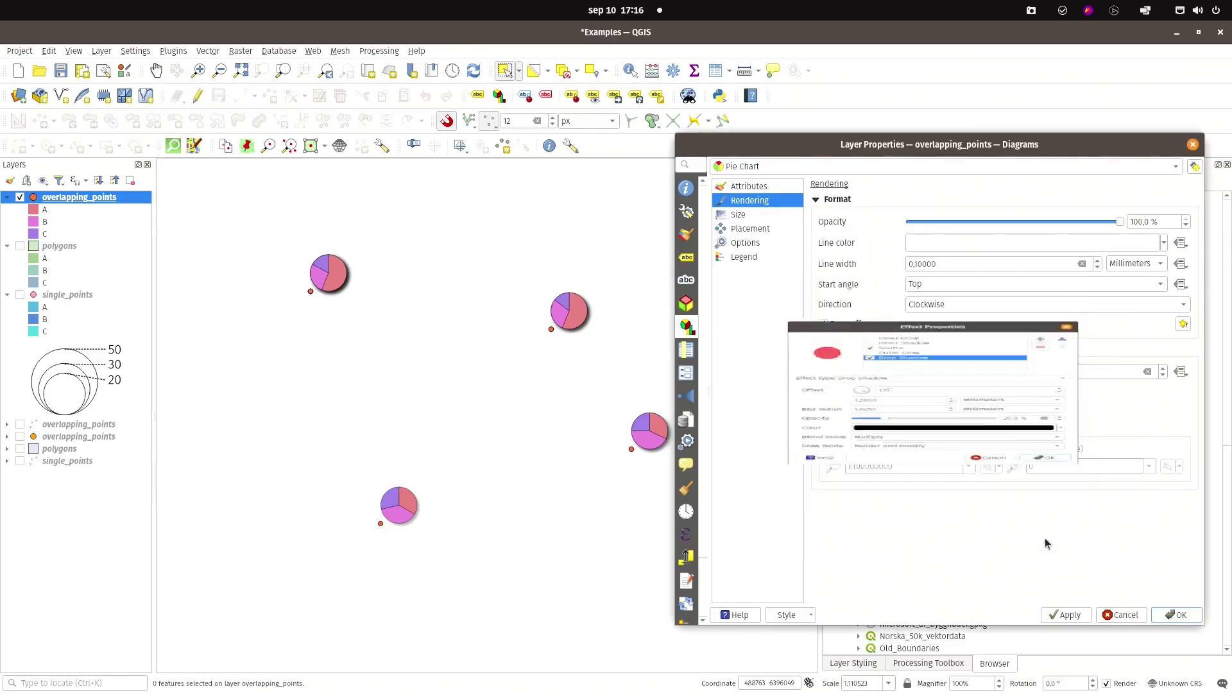
pyautogui.click(1070, 614)
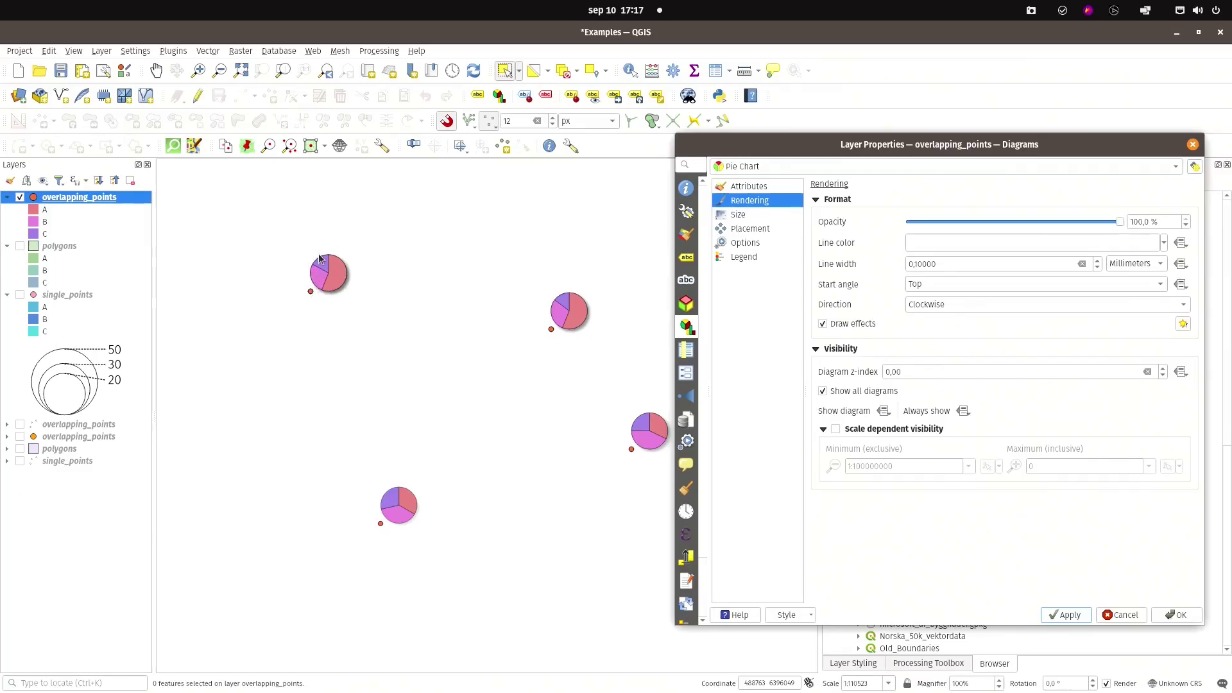
# Step: Set the diagram size units to pixels and use scaled size driven by the recent expression "A" + "B" + "C"
pyautogui.click(737, 216)
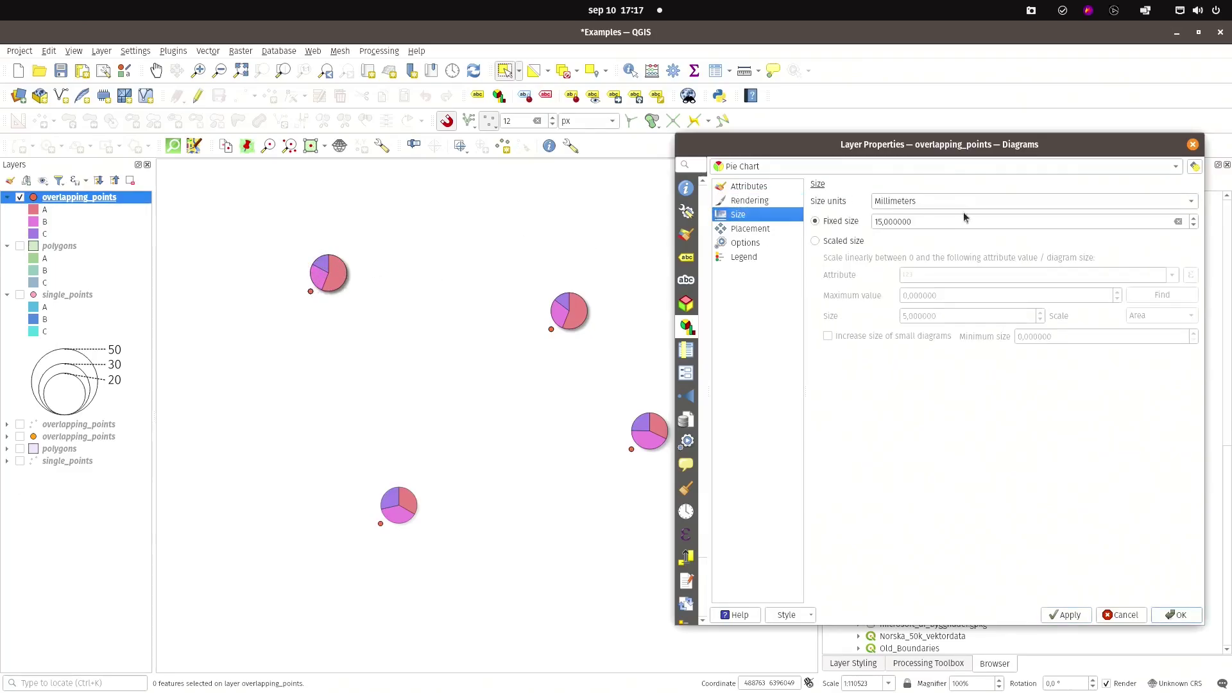
pyautogui.click(973, 201)
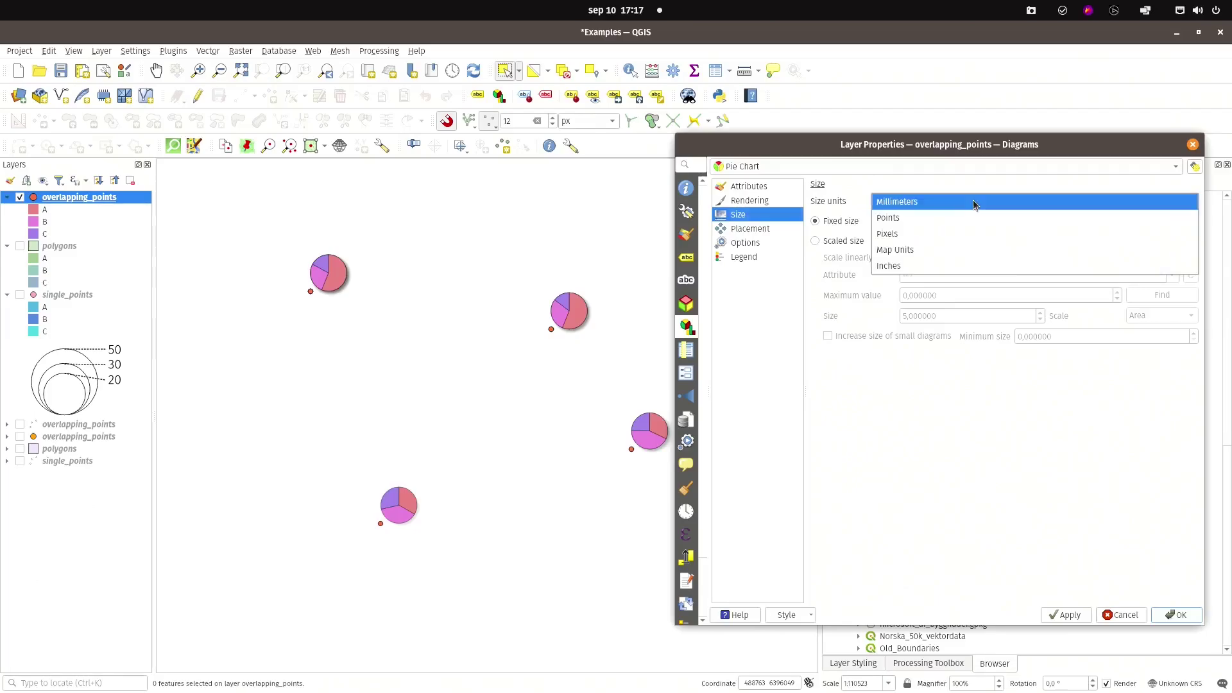
pyautogui.click(910, 233)
pyautogui.click(835, 242)
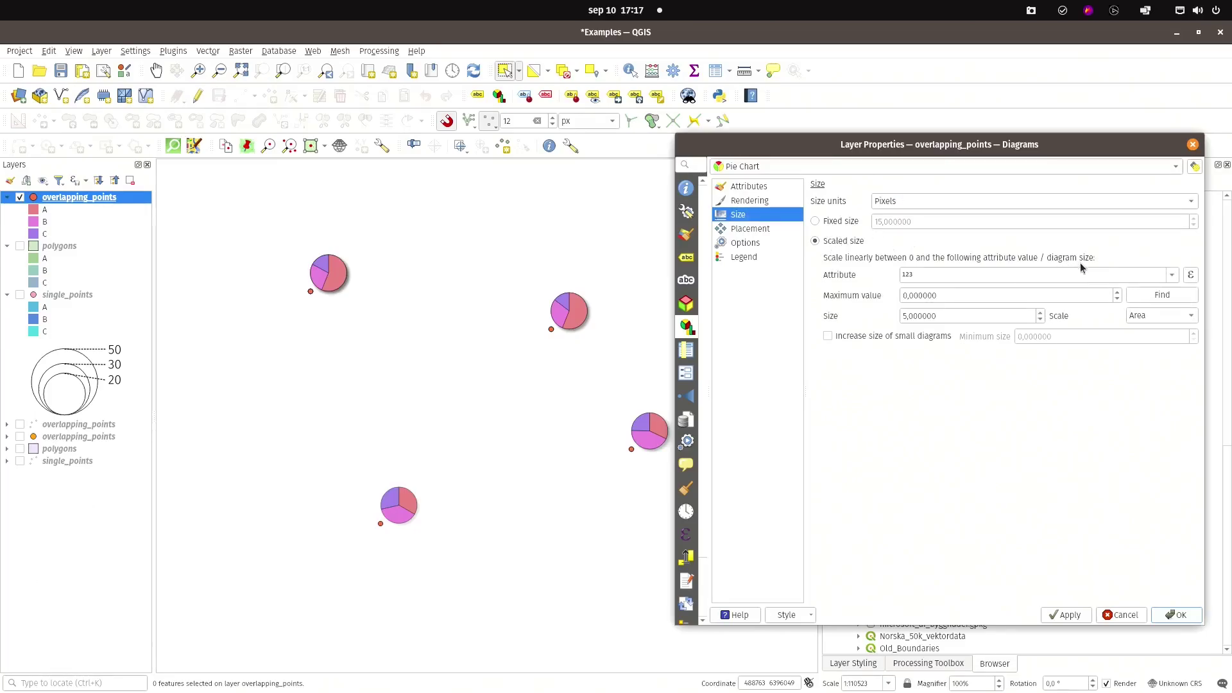
pyautogui.click(1190, 275)
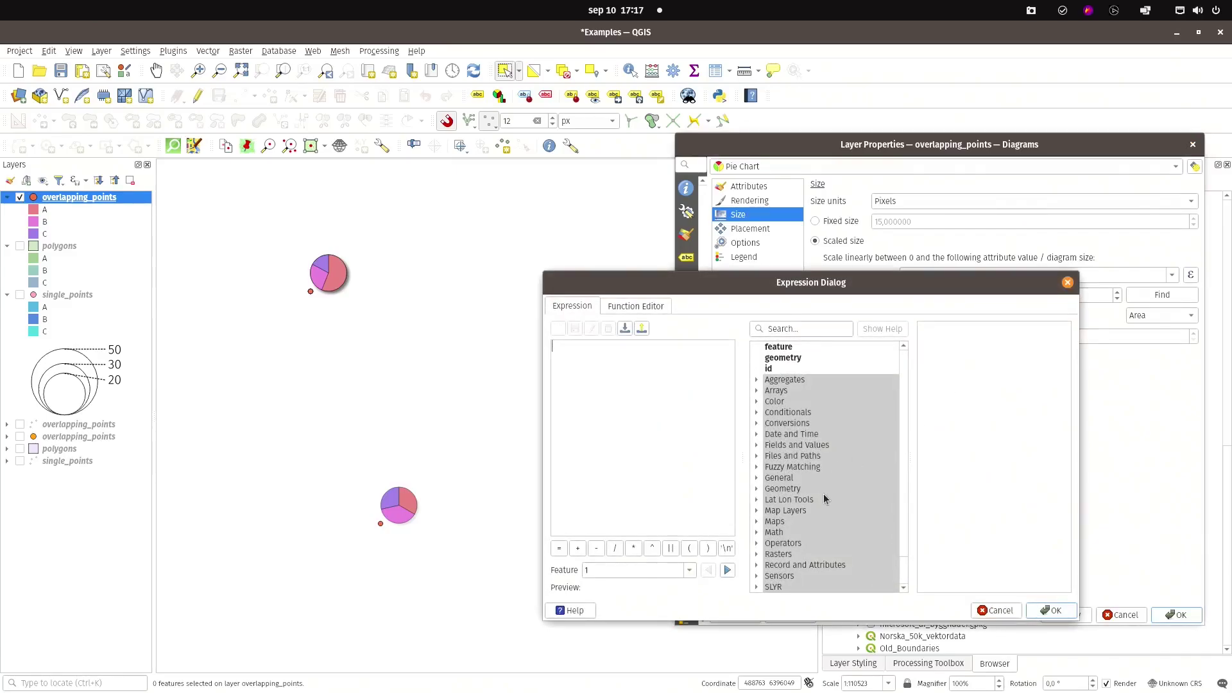
pyautogui.scroll(-1, 824, 494)
pyautogui.click(756, 586)
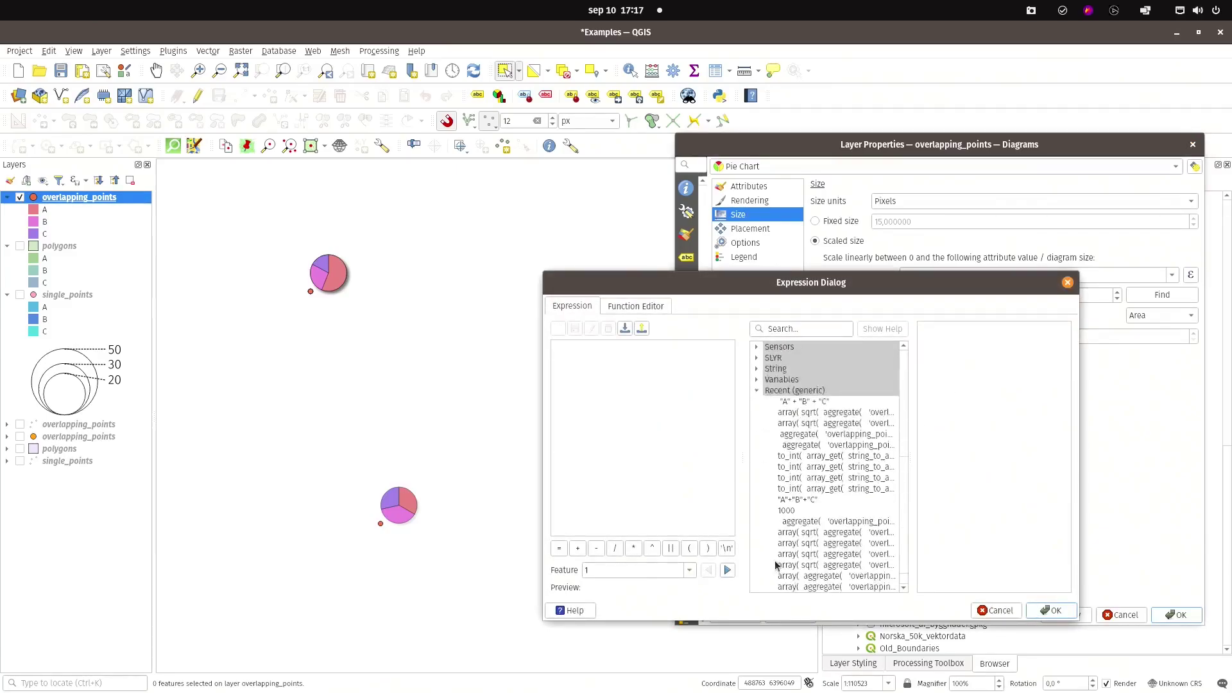
pyautogui.doubleClick(805, 382)
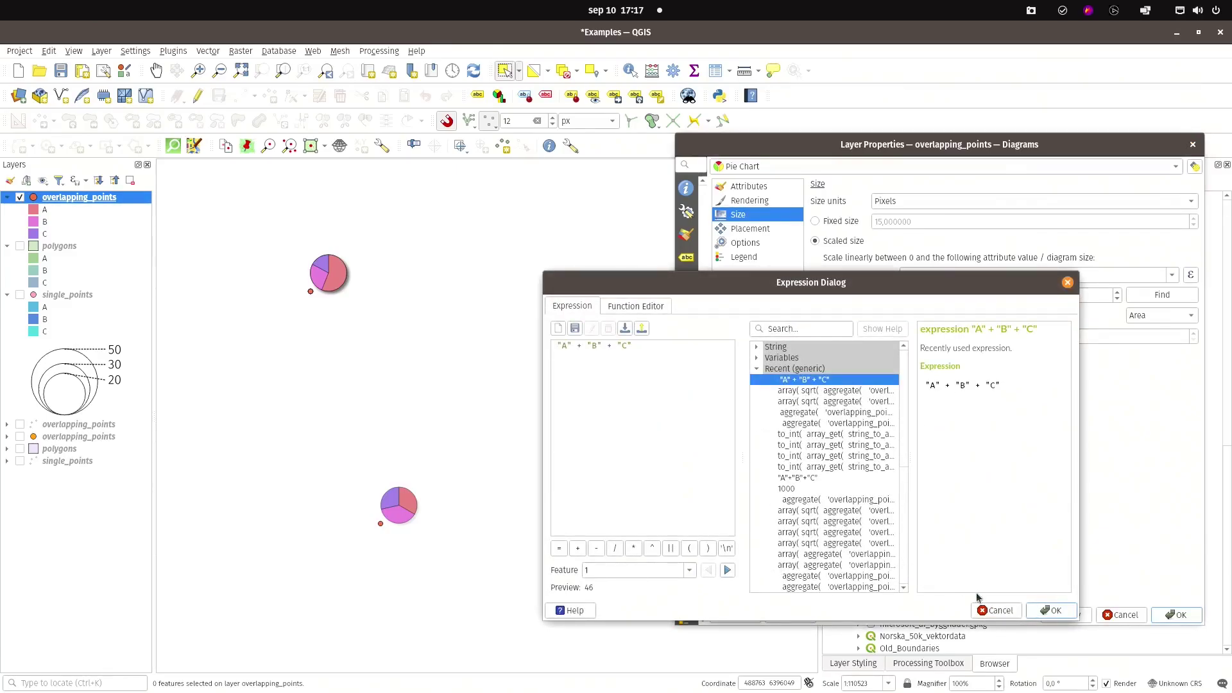
pyautogui.click(1055, 610)
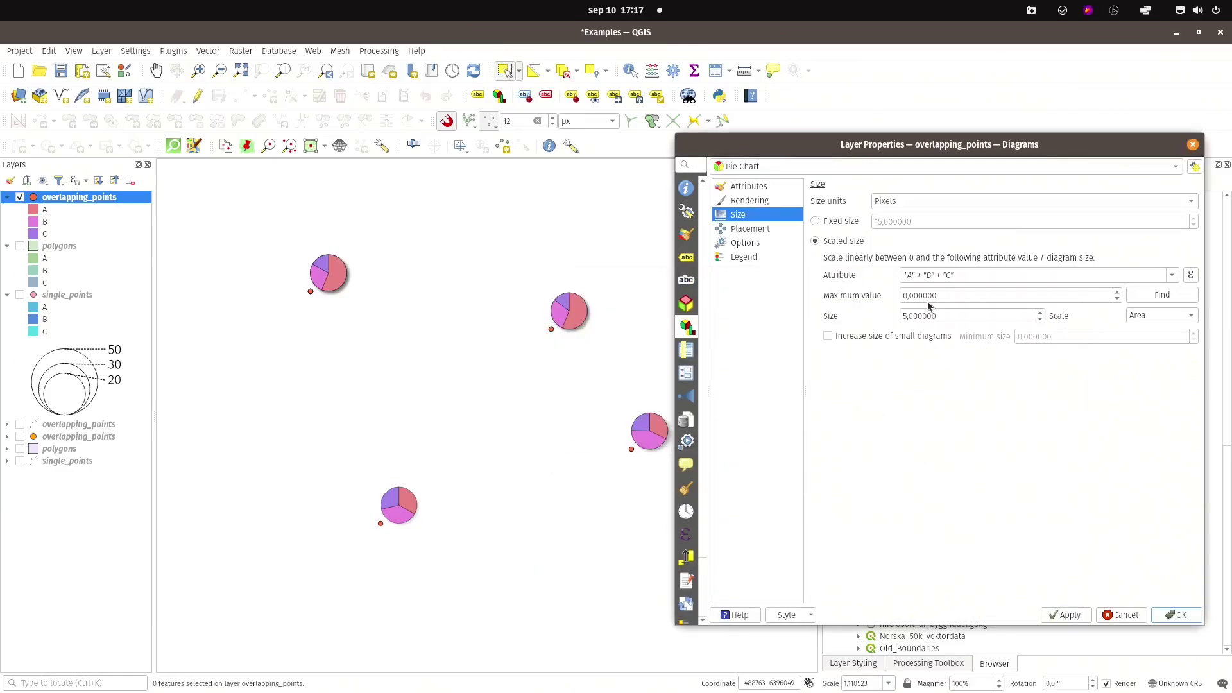
# Step: Find the maximum value for the scaling expression, set the scaled diagram size to 100 pixels, and apply
pyautogui.click(1185, 294)
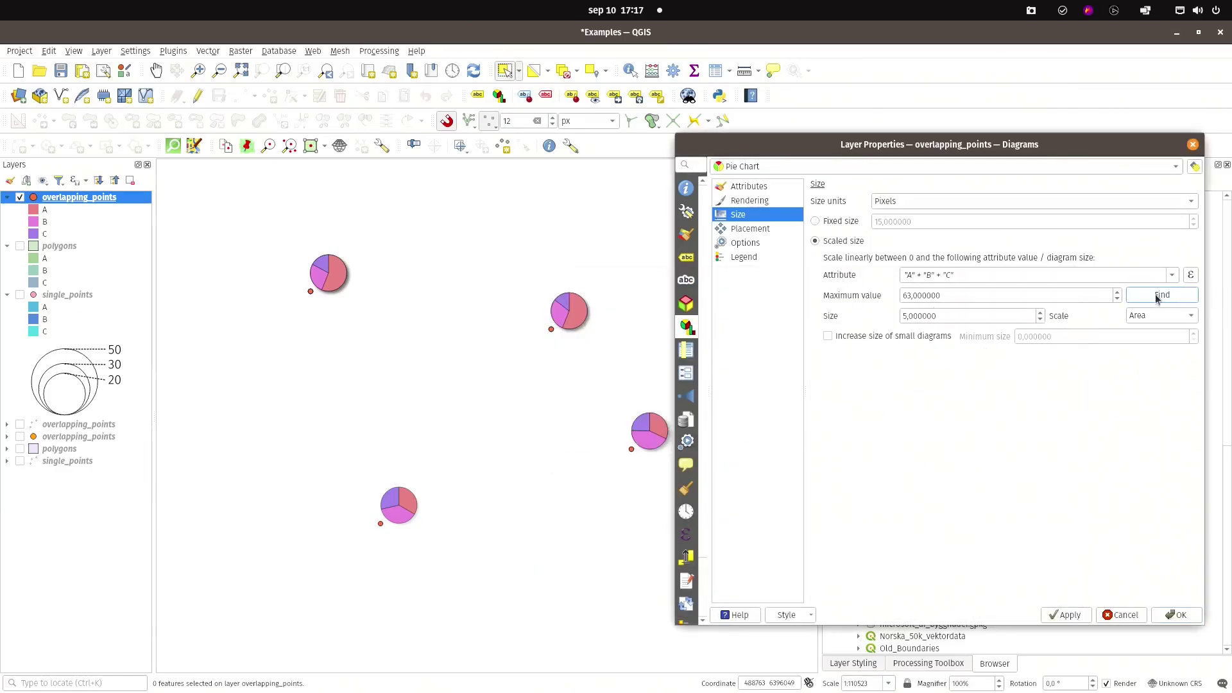
pyautogui.click(906, 316)
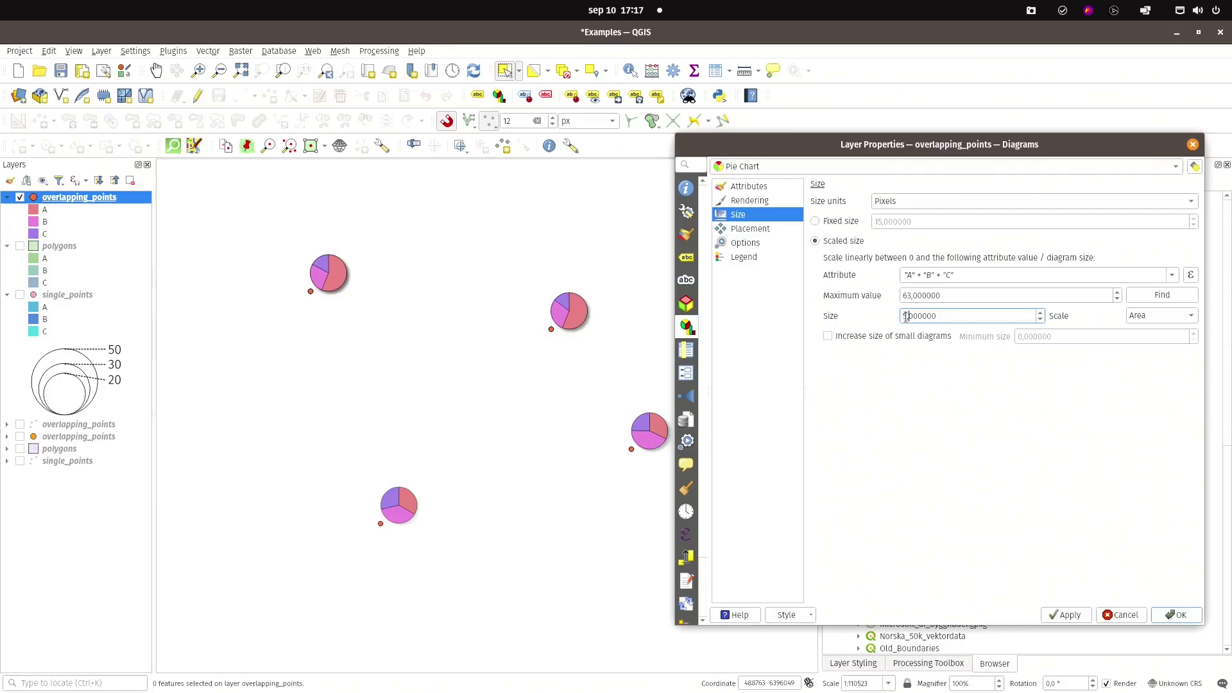
pyautogui.write('100')
pyautogui.click(1070, 614)
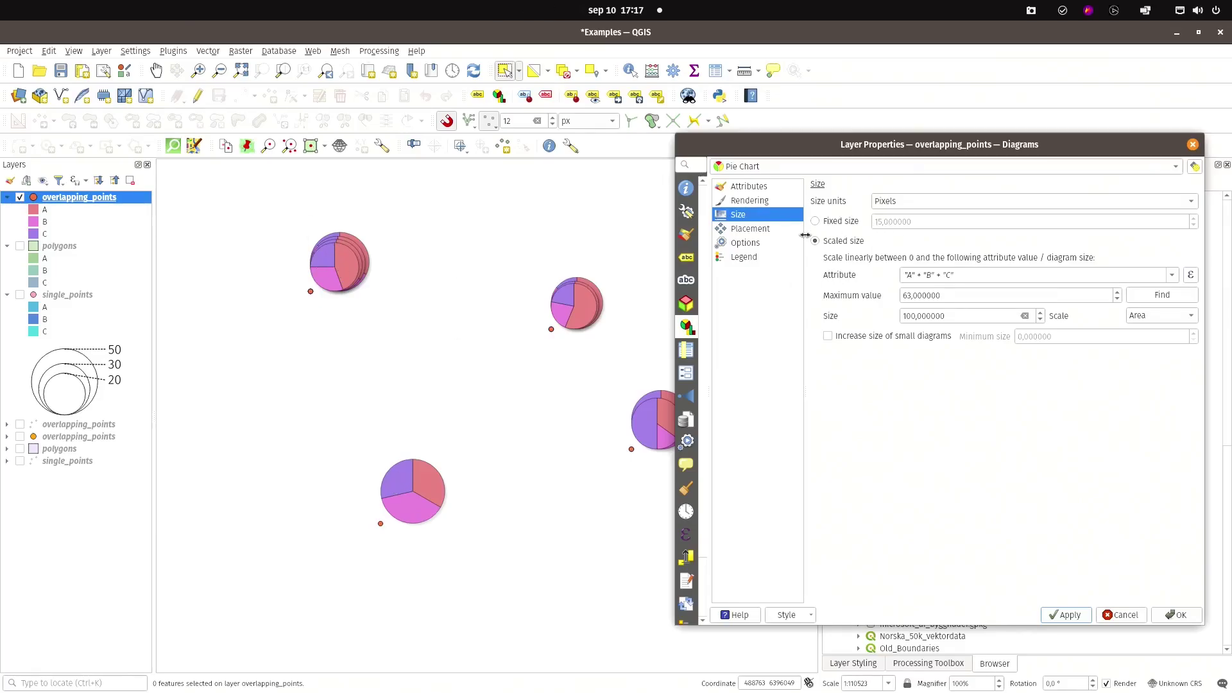
# Step: Set the around-point placement distance of the pie charts to 2, apply it, and move the properties dialog off the map's charts
pyautogui.click(750, 231)
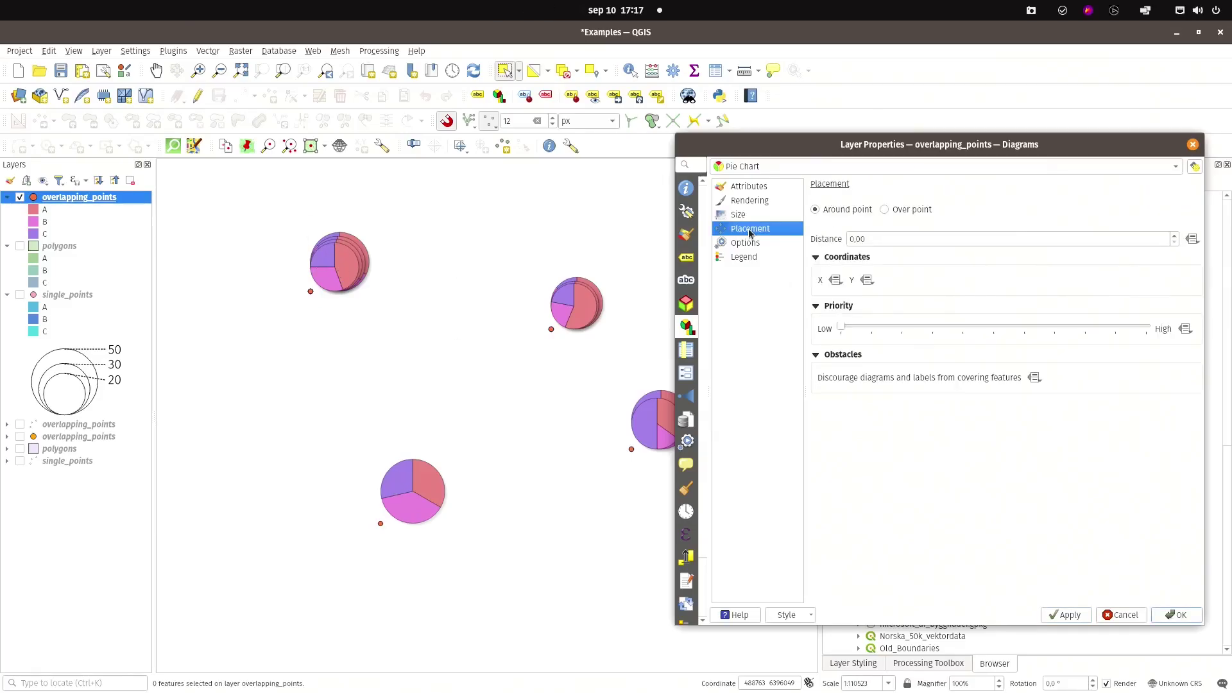
pyautogui.click(872, 238)
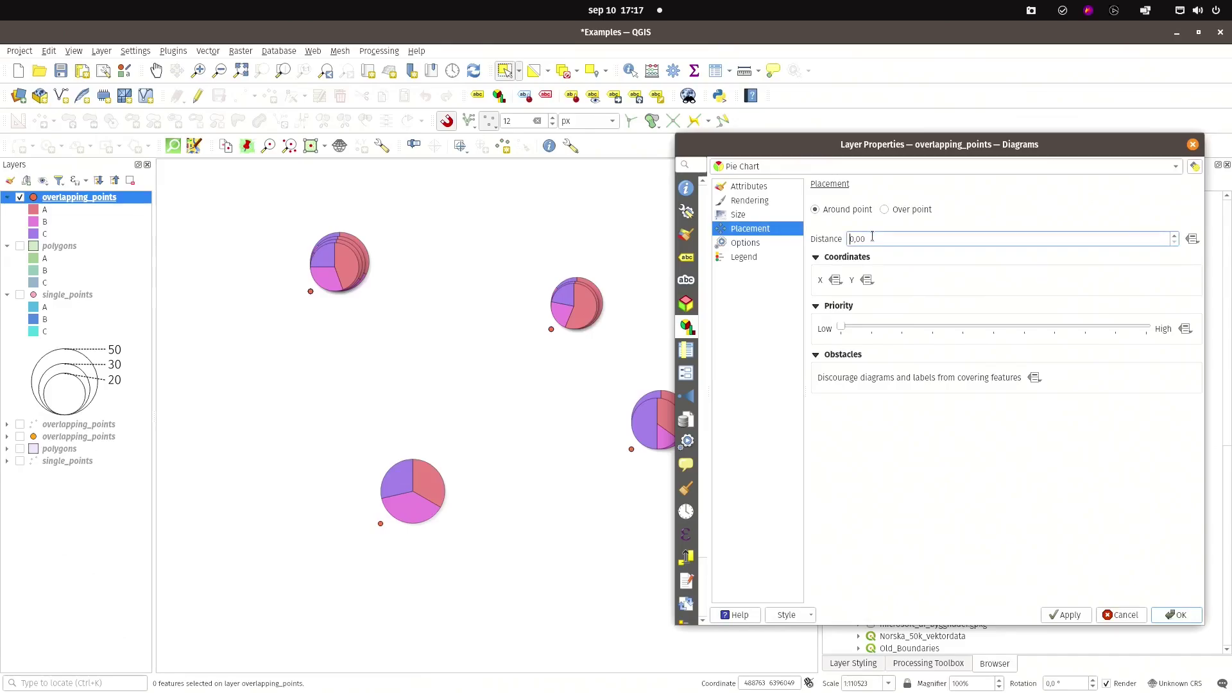
pyautogui.doubleClick(872, 238)
pyautogui.click(1072, 615)
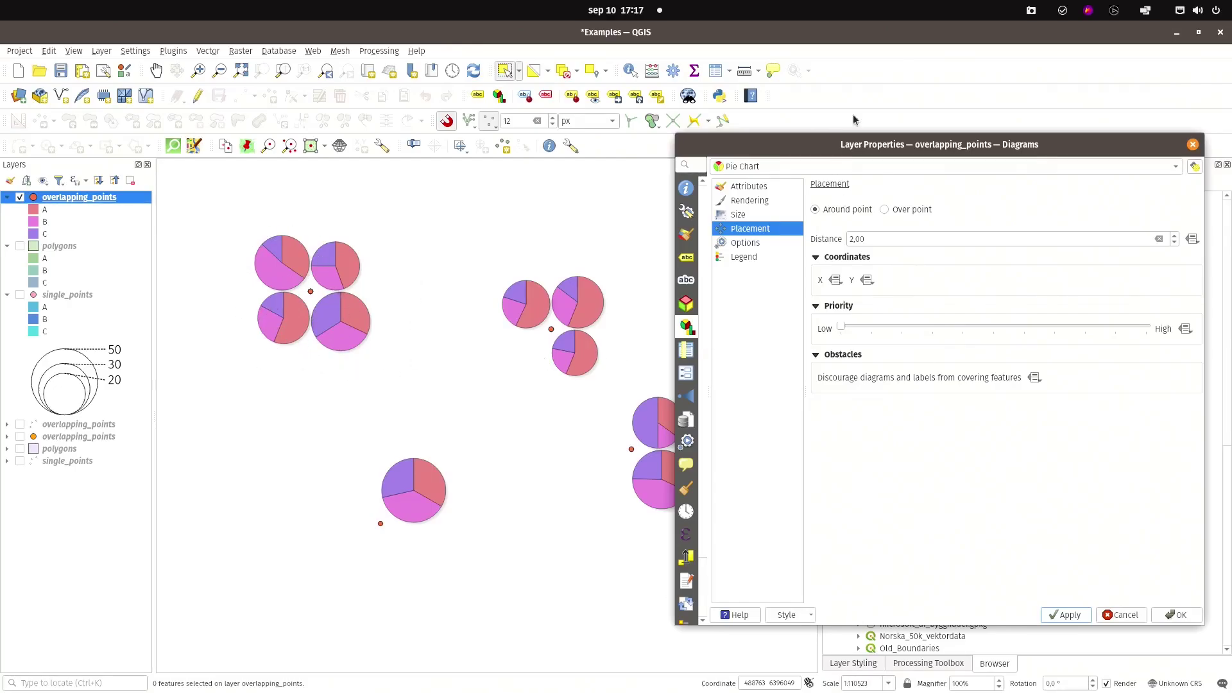
pyautogui.moveTo(842, 145); pyautogui.dragTo(870, 143)
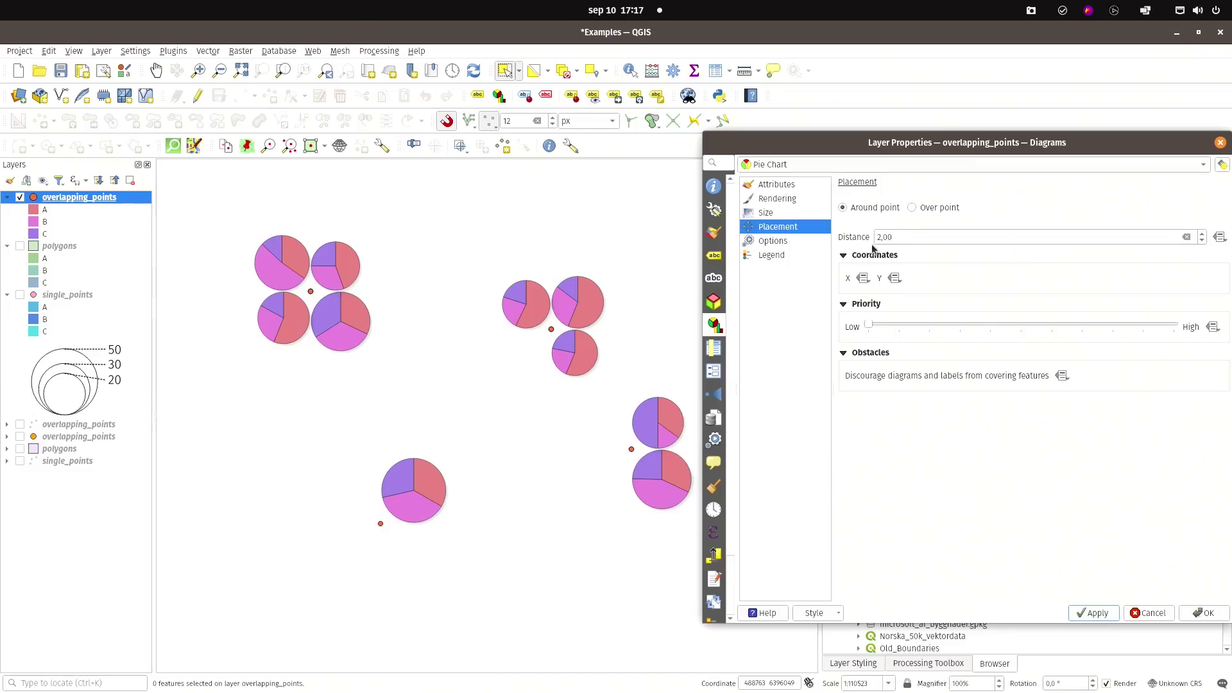
# Step: Set the around-point placement distance of the overlapping_points pie charts to 8 and apply it
pyautogui.doubleClick(914, 235)
pyautogui.write('8')
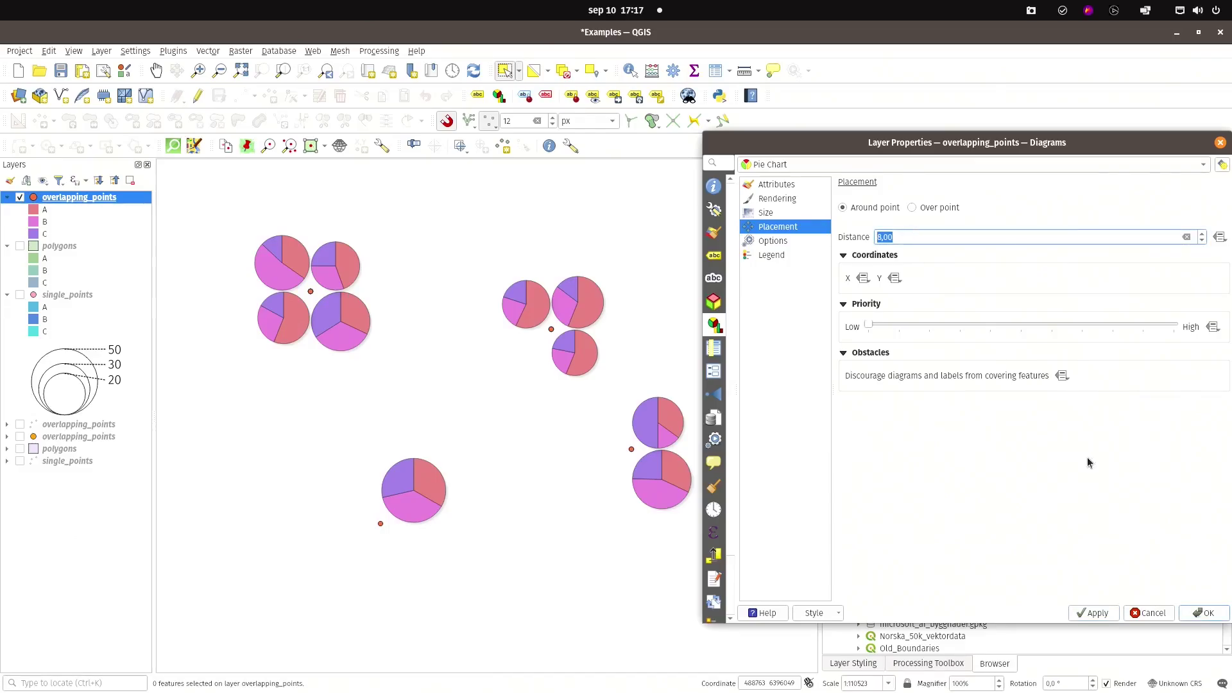
pyautogui.click(1099, 615)
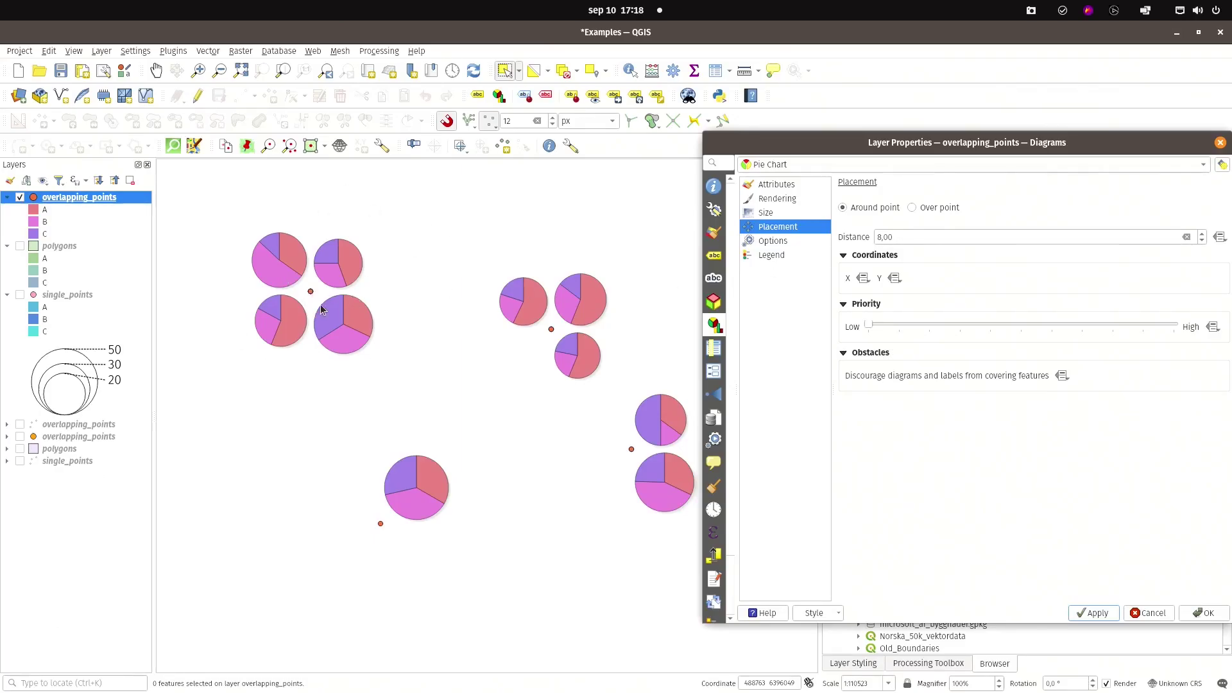
# Step: Apply over-point placement to the pie charts, then switch back to around-point placement and apply it
pyautogui.click(911, 208)
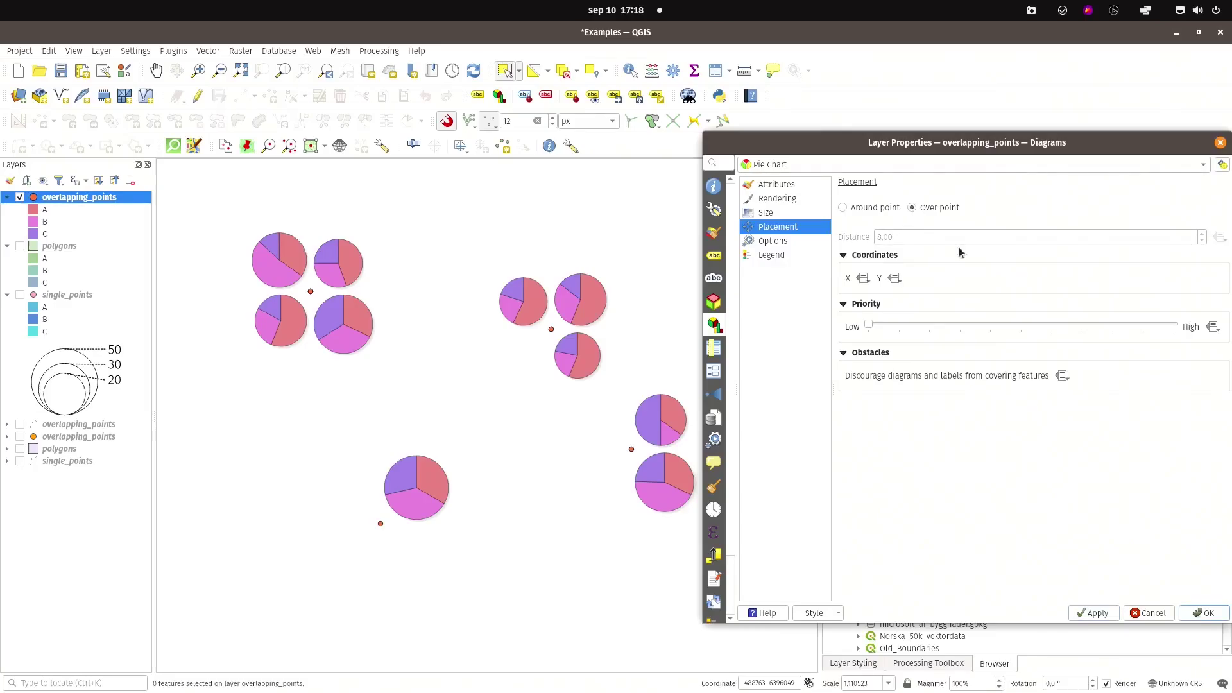
pyautogui.click(1102, 612)
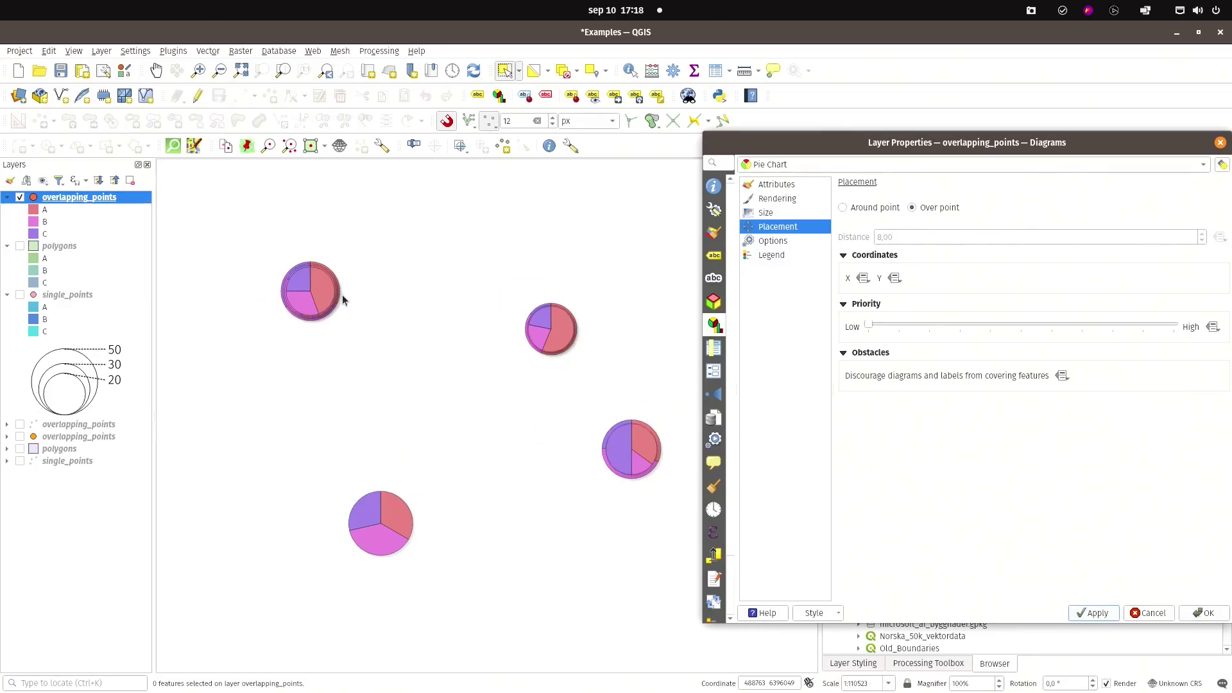
pyautogui.click(843, 209)
pyautogui.click(1094, 613)
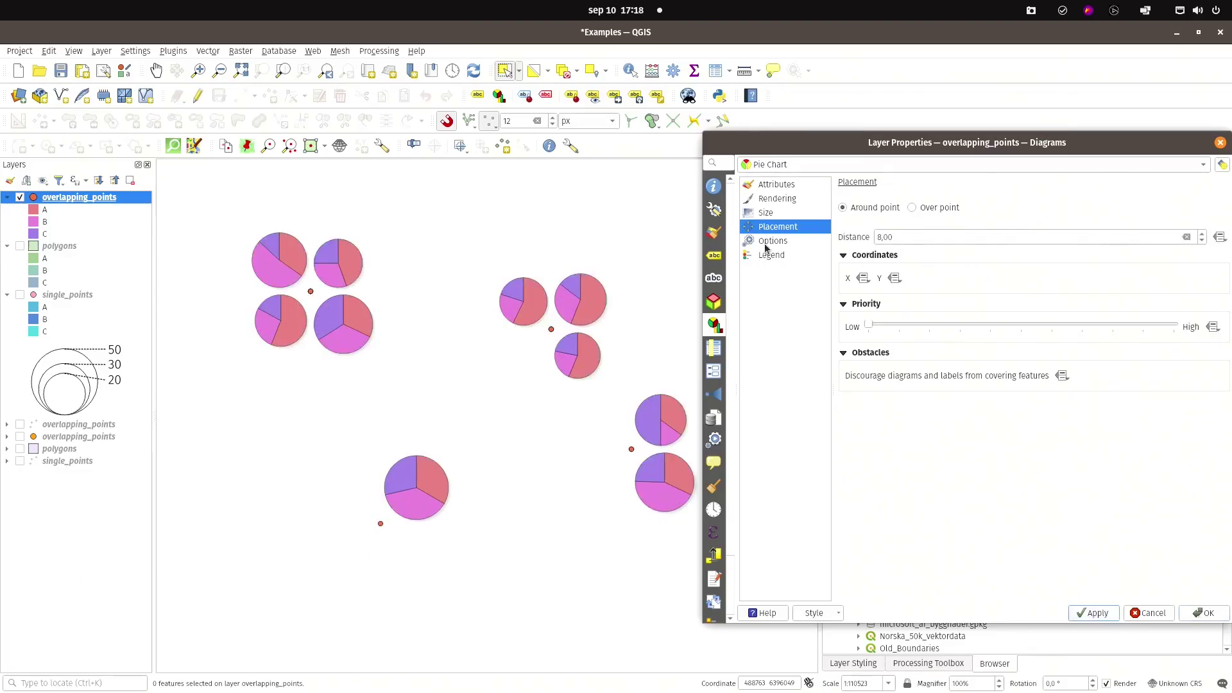
# Step: Accept the diagram settings and replace overlapping_points on the map with the overlapping_points_2 layer from charts_and_diagrams.gpkg
pyautogui.click(1206, 614)
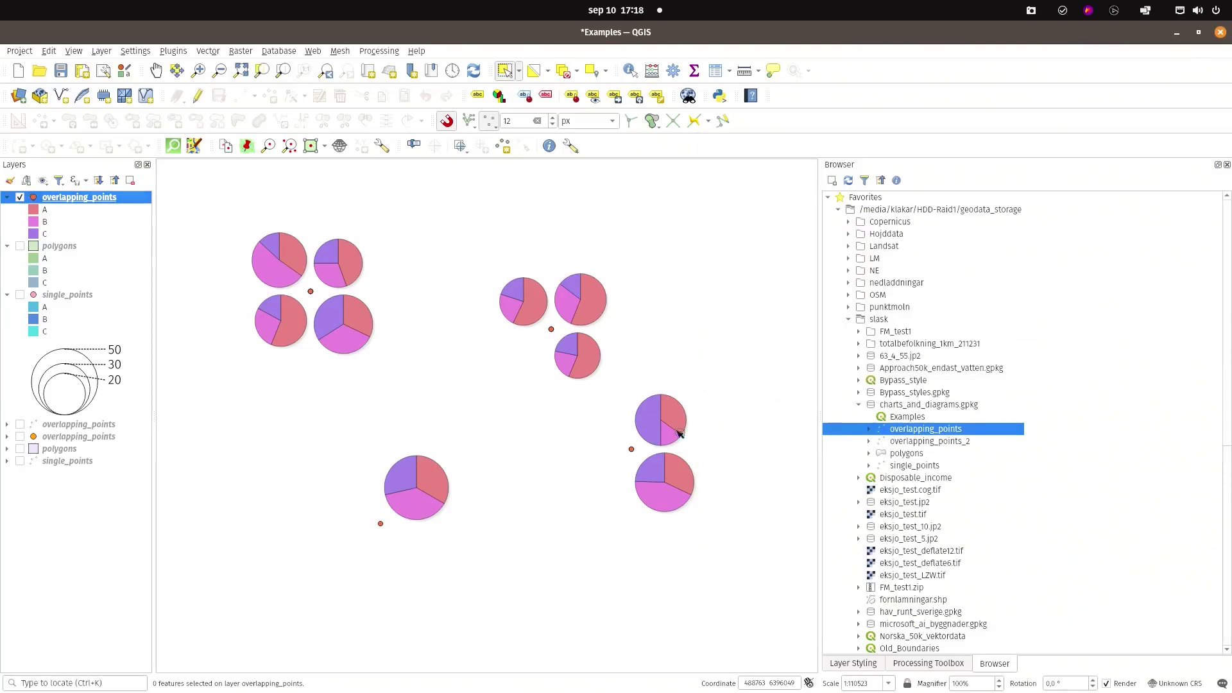
pyautogui.click(20, 198)
pyautogui.moveTo(933, 445)
pyautogui.mouseDown()
pyautogui.moveTo(530, 393)
pyautogui.moveTo(558, 390)
pyautogui.mouseUp()
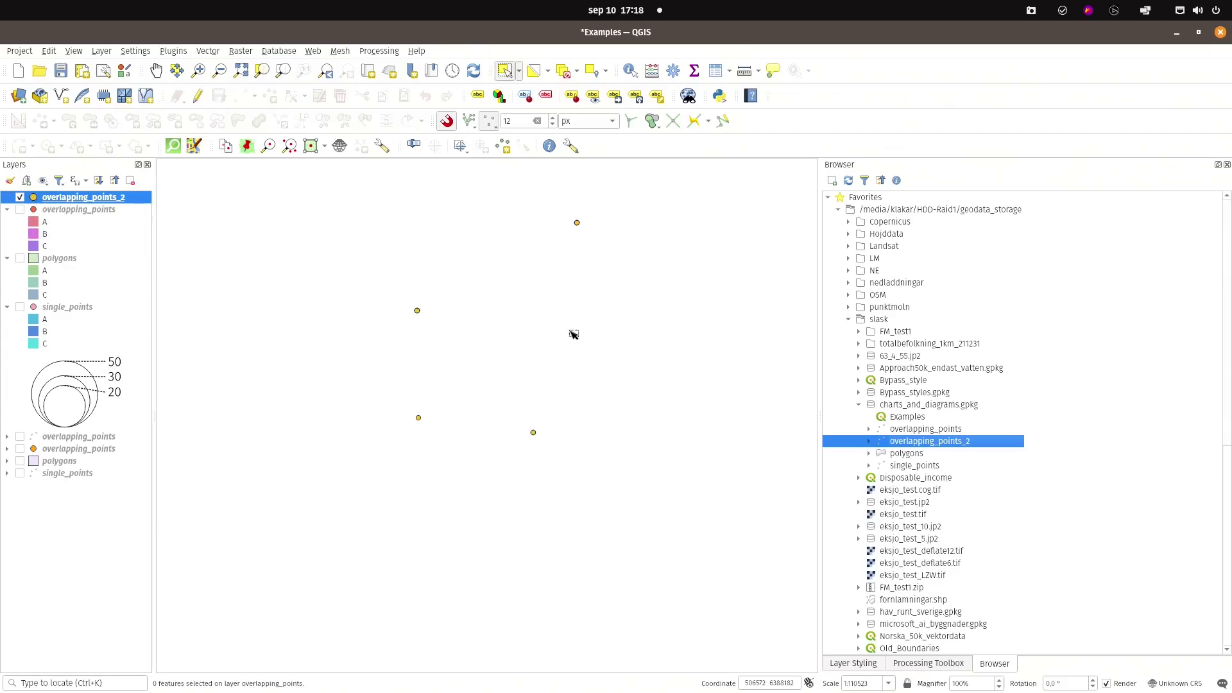
pyautogui.moveTo(571, 333); pyautogui.dragTo(534, 410)
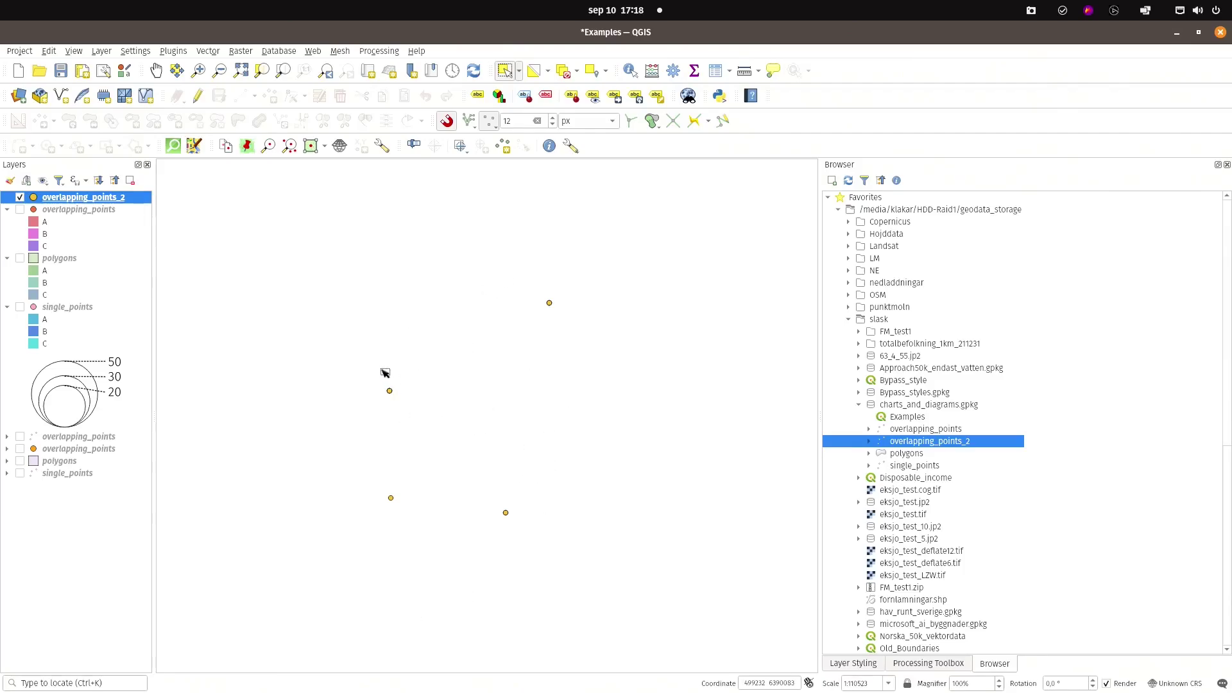
# Step: Examine the A, B and C values in the attribute table of overlapping_points_2, then close it
pyautogui.press('F6')
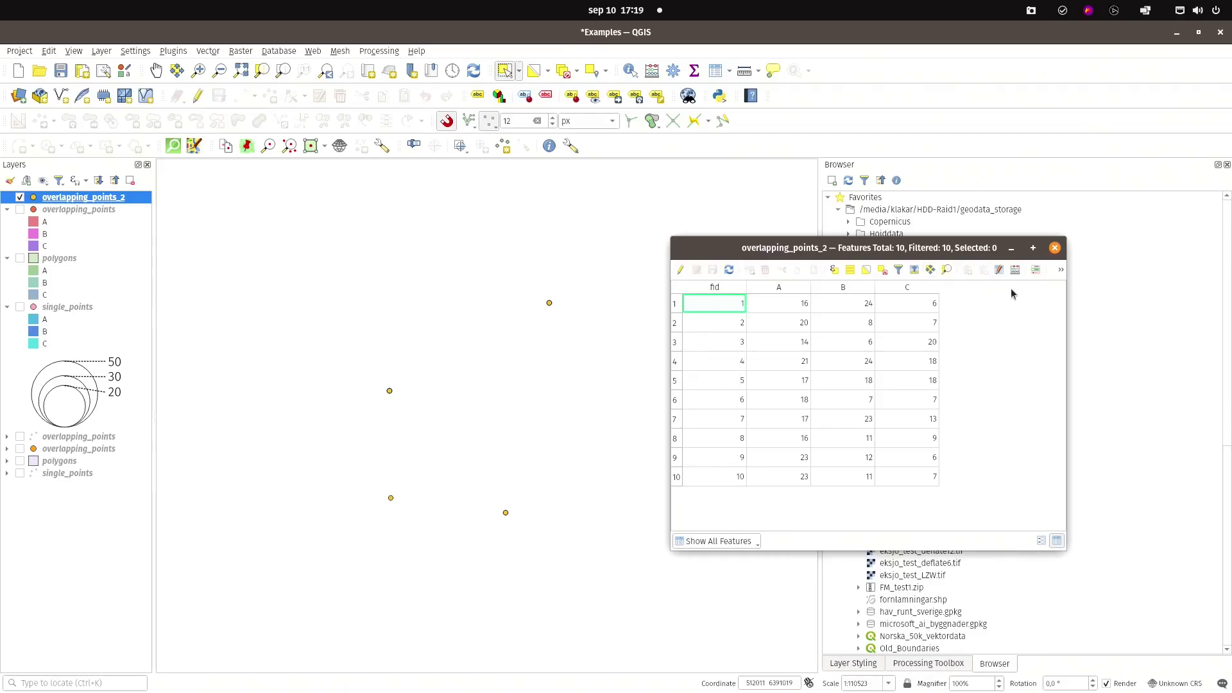
pyautogui.click(1054, 249)
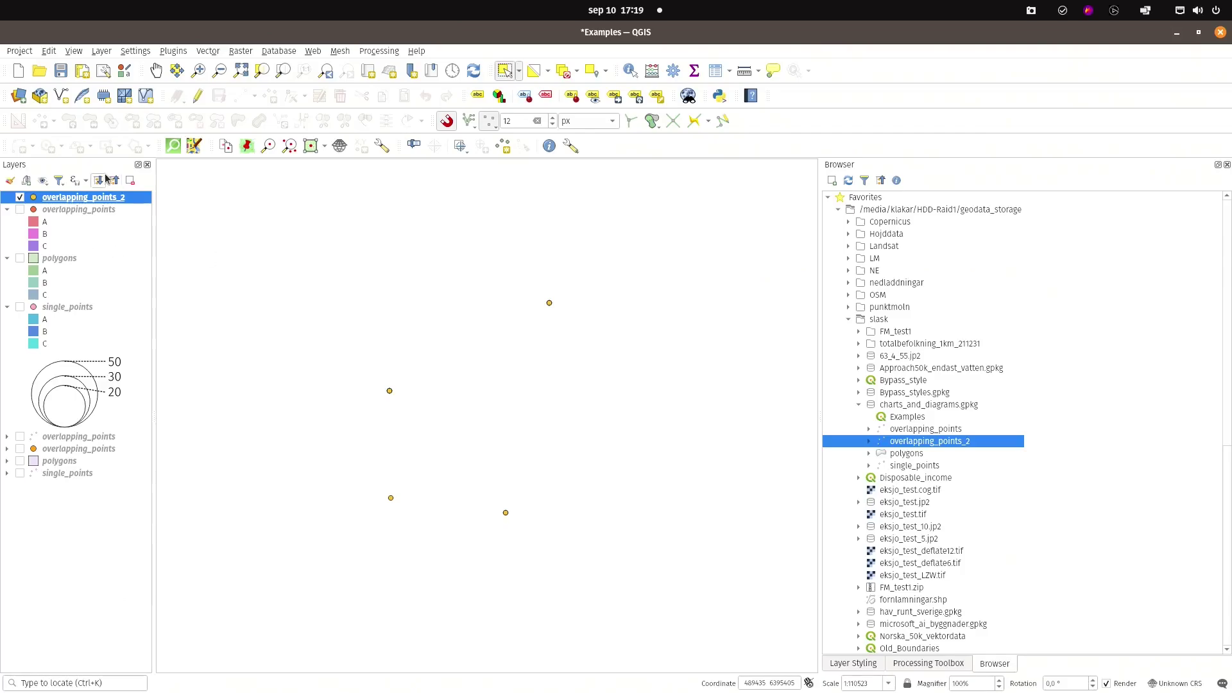
# Step: Choose the Pie Chart diagram type for overlapping_points_2 and place the charts over the point
pyautogui.moveTo(80, 200)
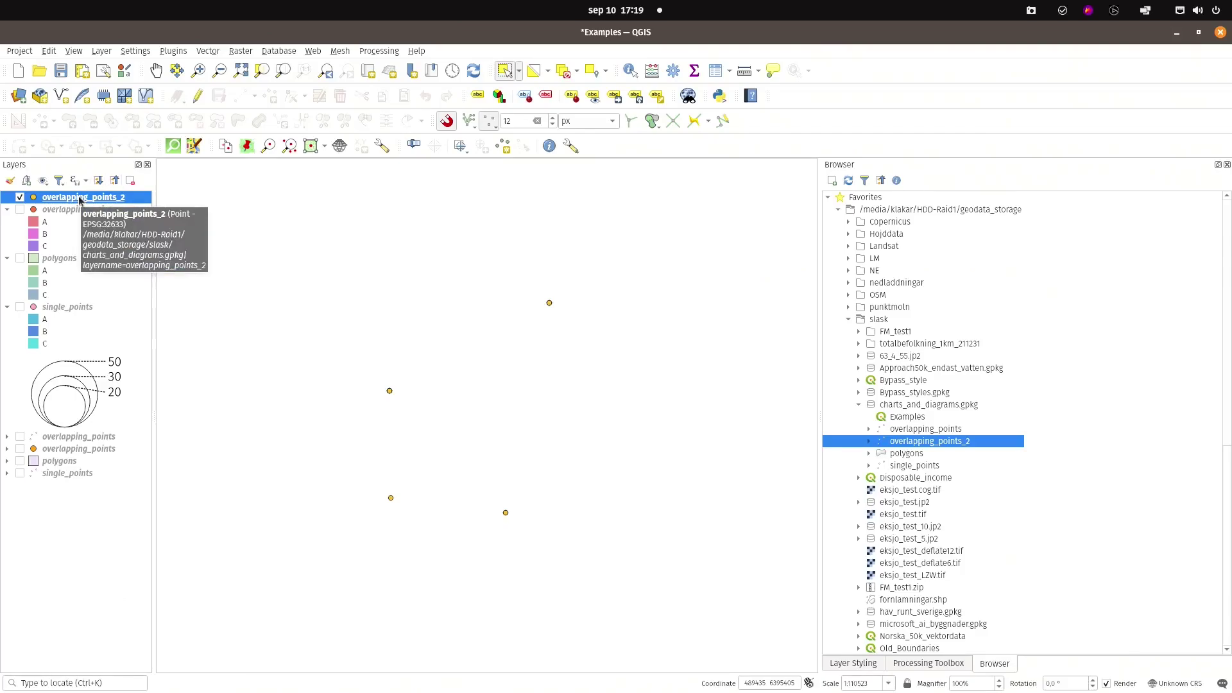
pyautogui.doubleClick(80, 200)
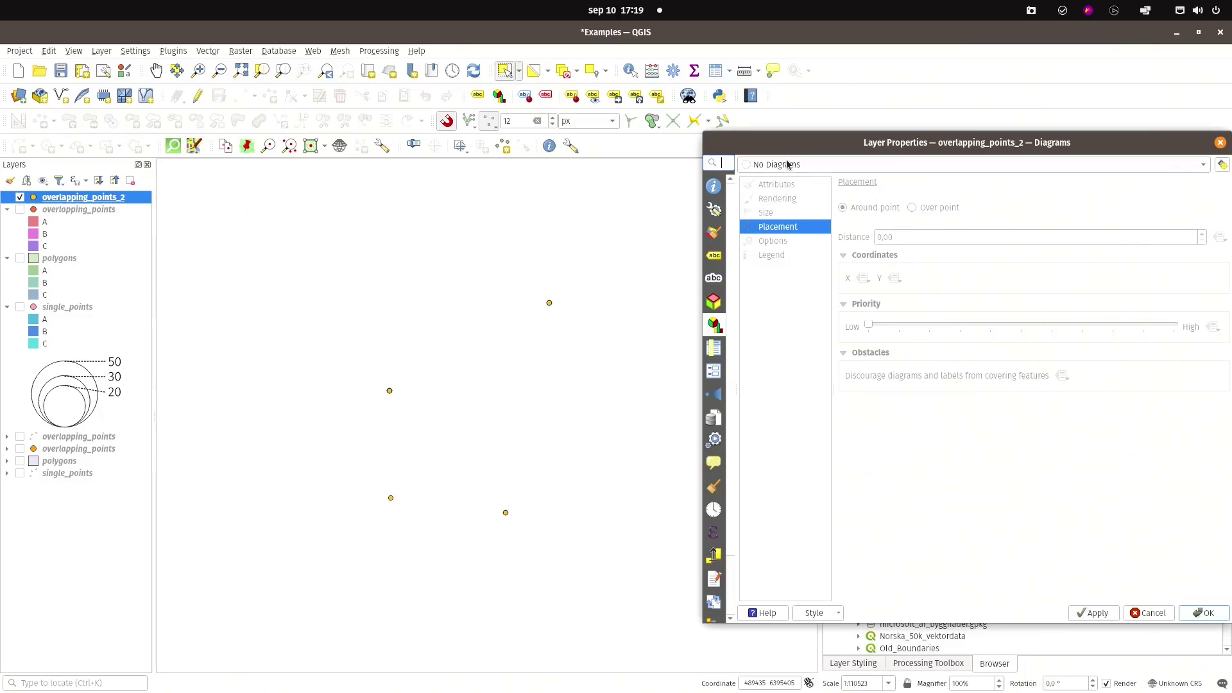
pyautogui.click(780, 166)
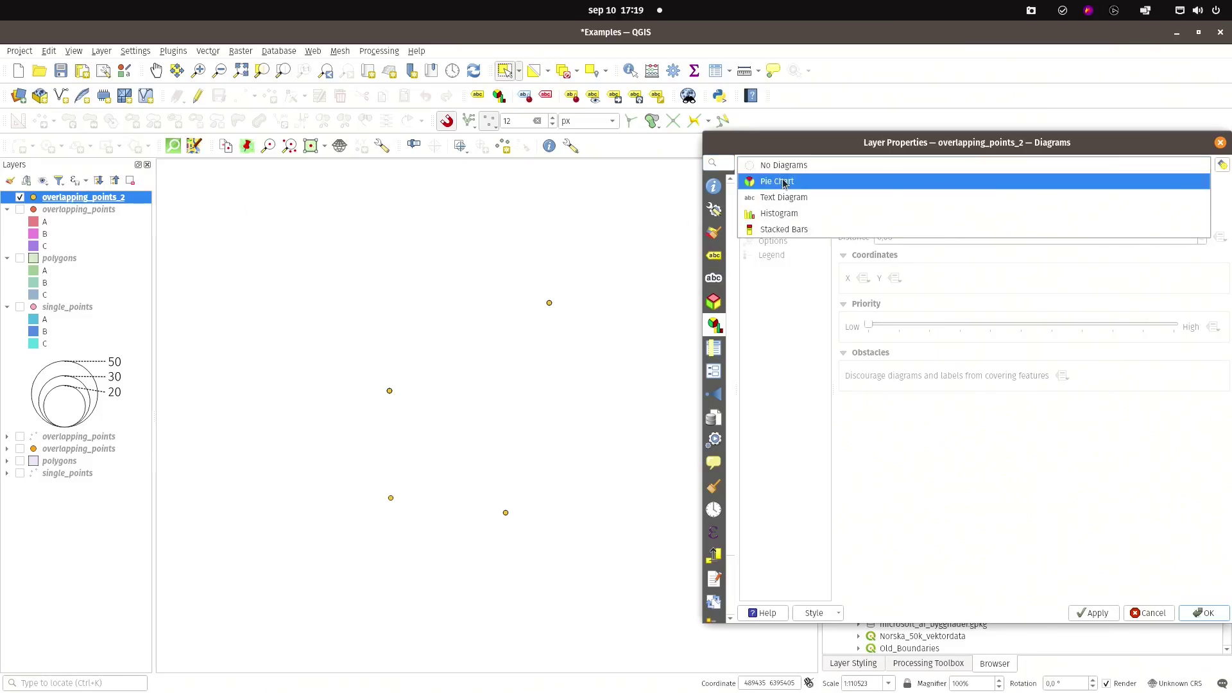
pyautogui.click(783, 183)
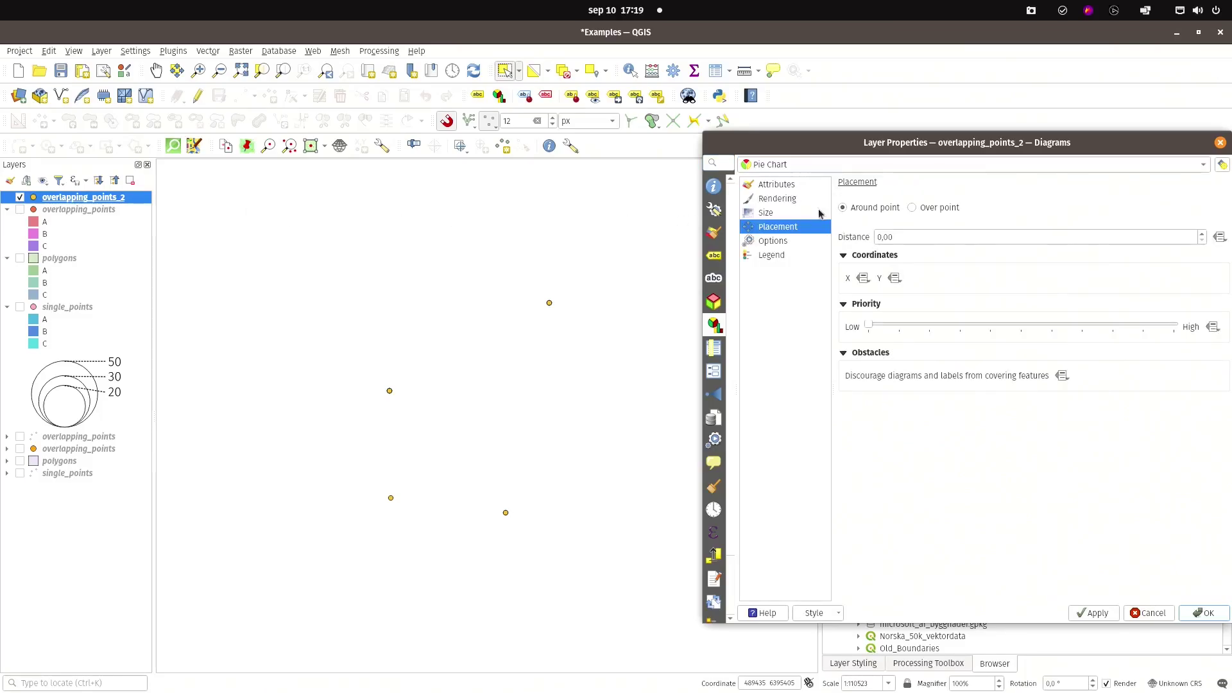
pyautogui.click(912, 208)
# Step: Create an expression-based diagram attribute and replace its prefilled "B" with the opening of the aggregate function
pyautogui.click(784, 185)
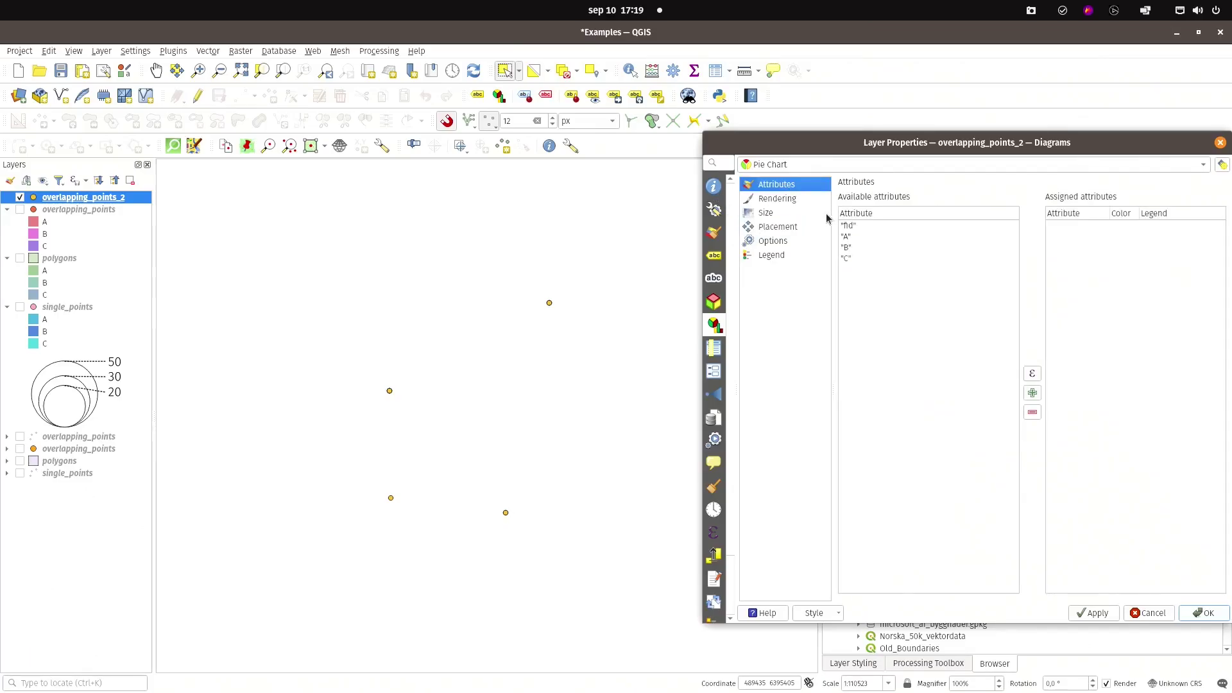
pyautogui.moveTo(676, 139); pyautogui.dragTo(772, 139)
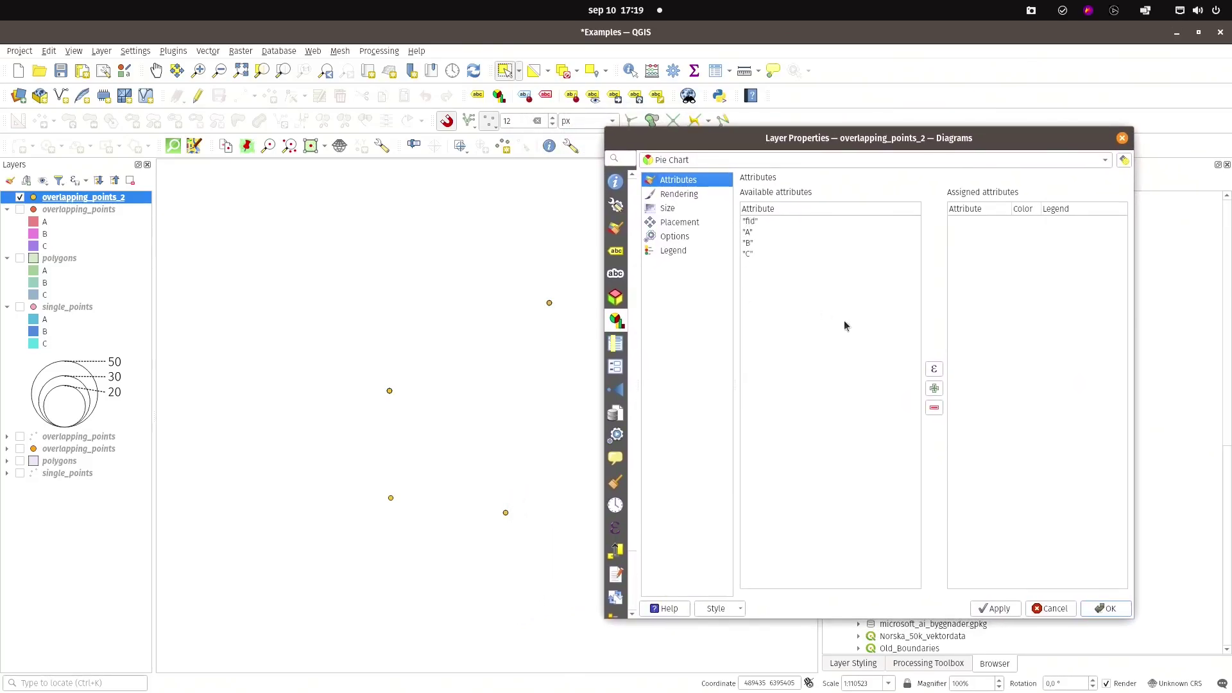
pyautogui.click(746, 243)
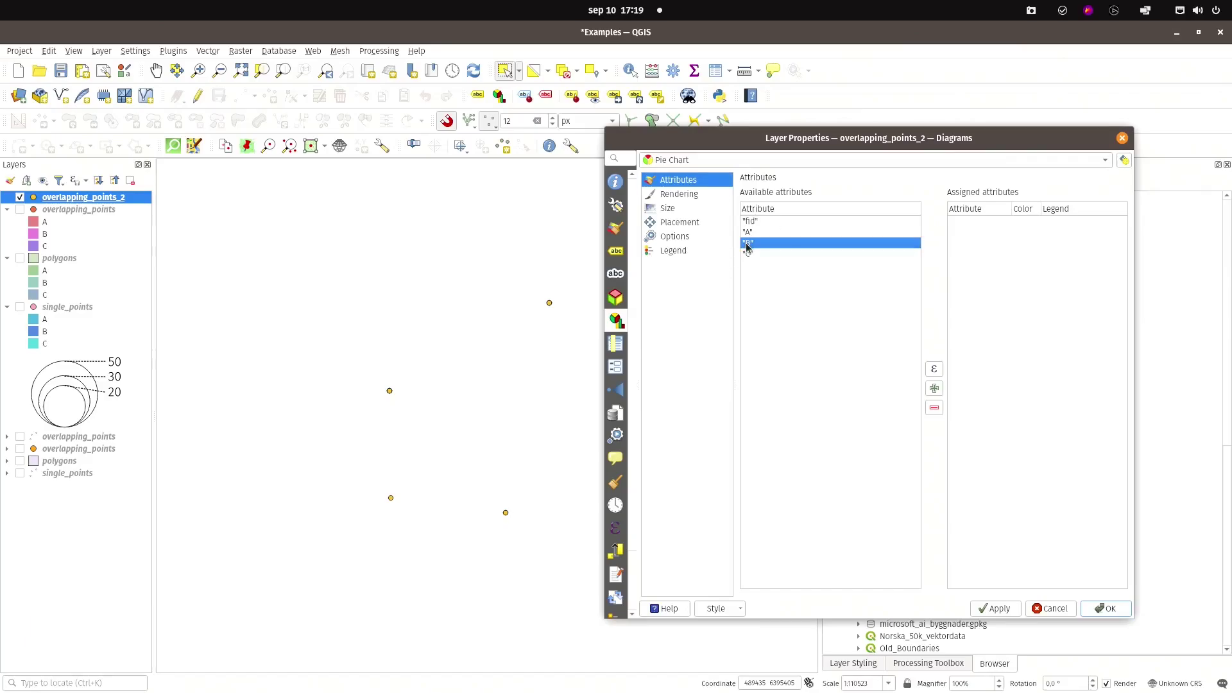
pyautogui.click(935, 371)
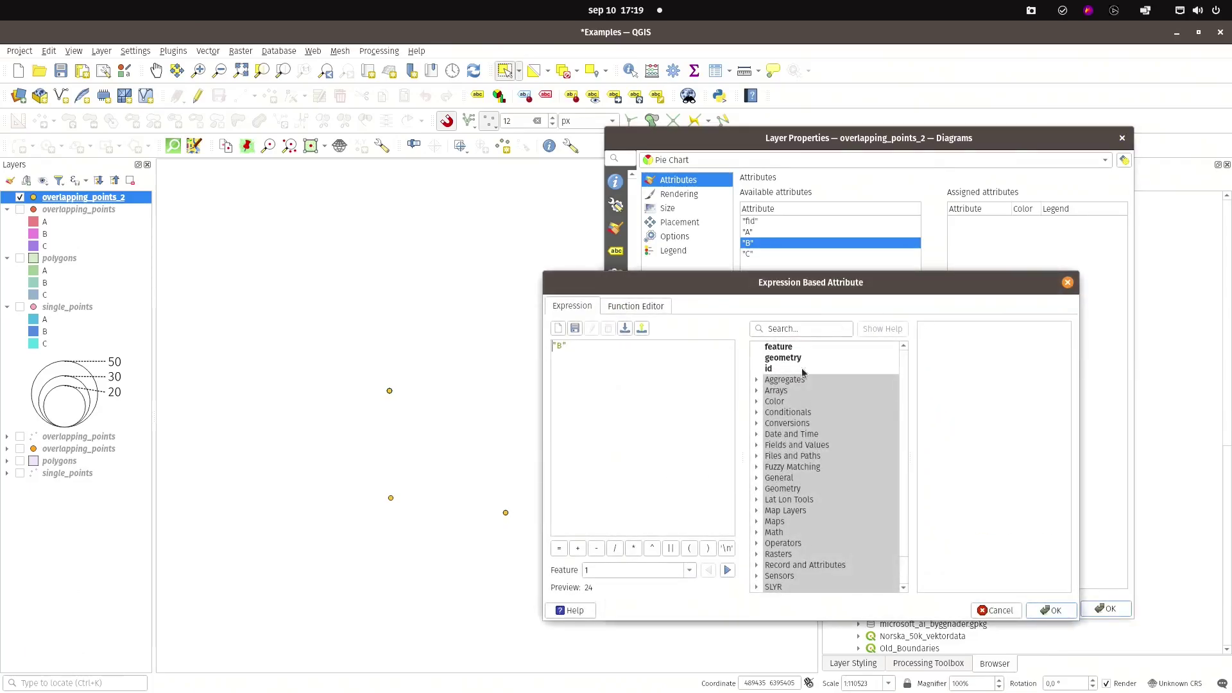
pyautogui.moveTo(604, 352); pyautogui.dragTo(513, 335)
pyautogui.press('BackSpace')
pyautogui.click(754, 379)
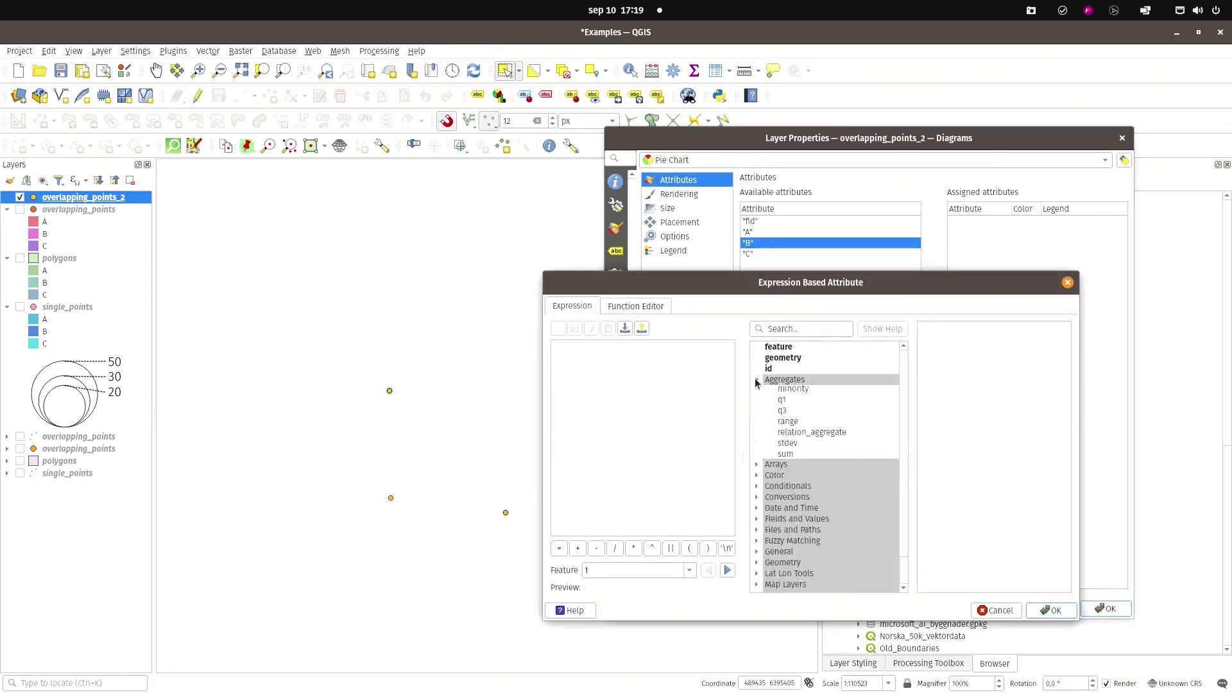
pyautogui.doubleClick(795, 391)
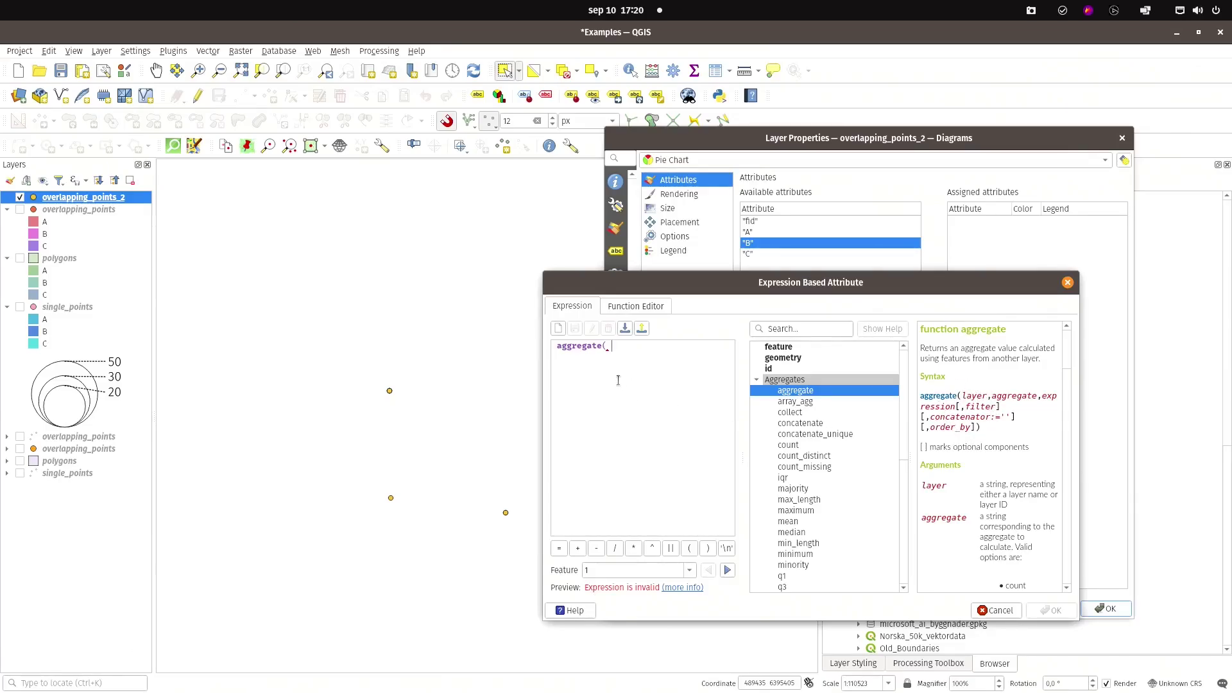
pyautogui.press('Return')
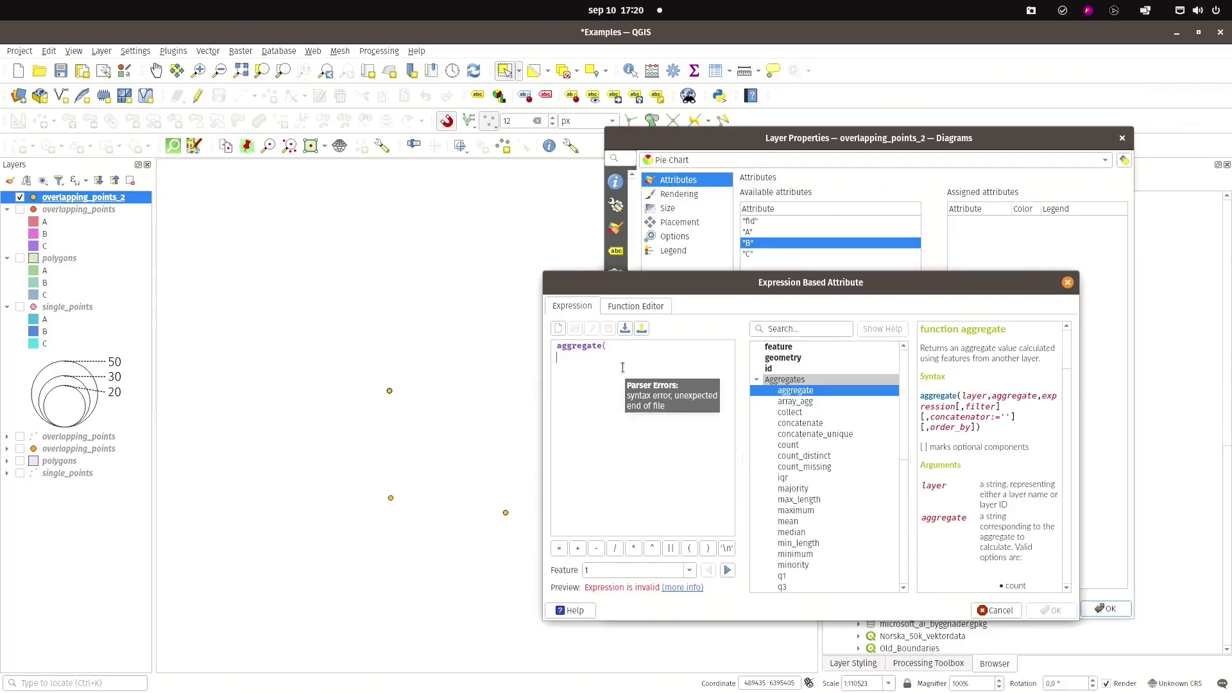
# Step: Insert the map layer overlapping_points_2 as the first argument of the aggregate function, followed by a comma
pyautogui.scroll(-7, 826, 433)
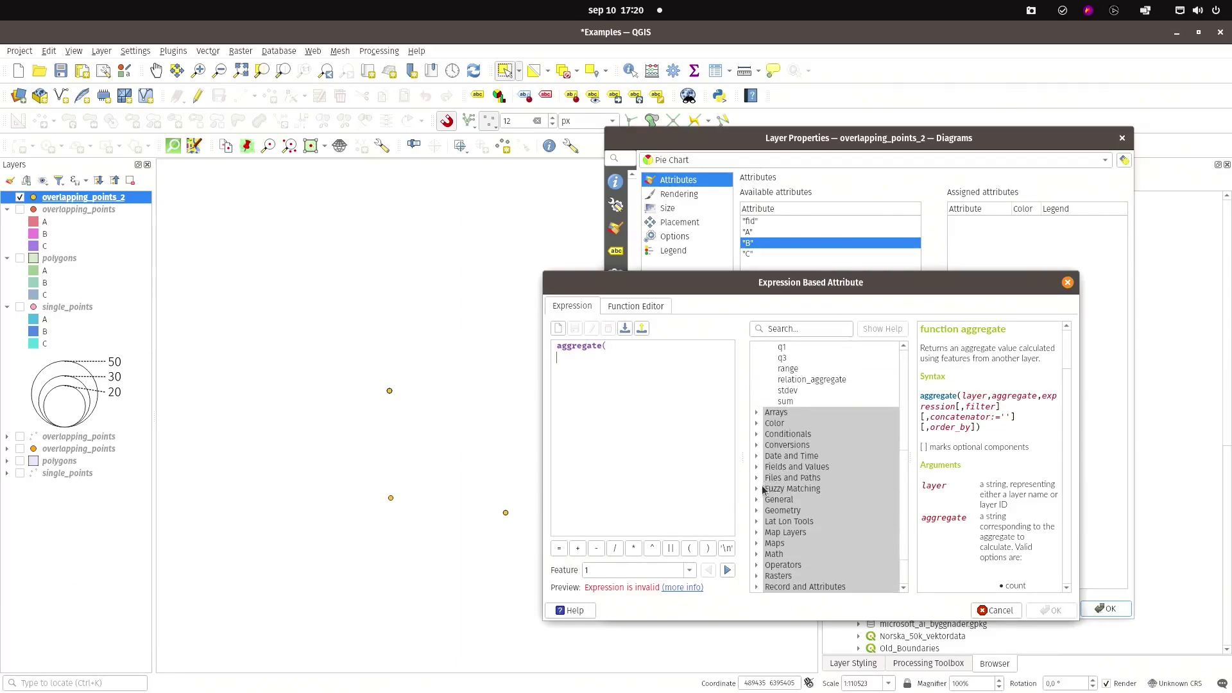
pyautogui.click(757, 532)
pyautogui.scroll(-3, 780, 539)
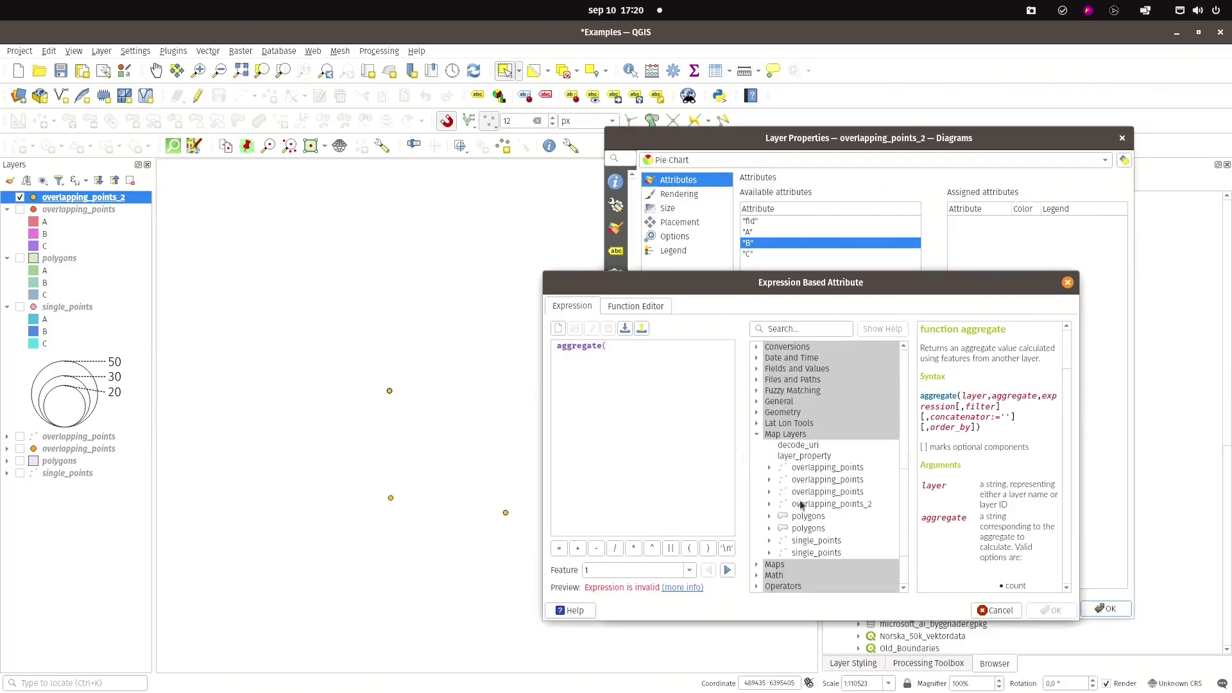
pyautogui.doubleClick(844, 507)
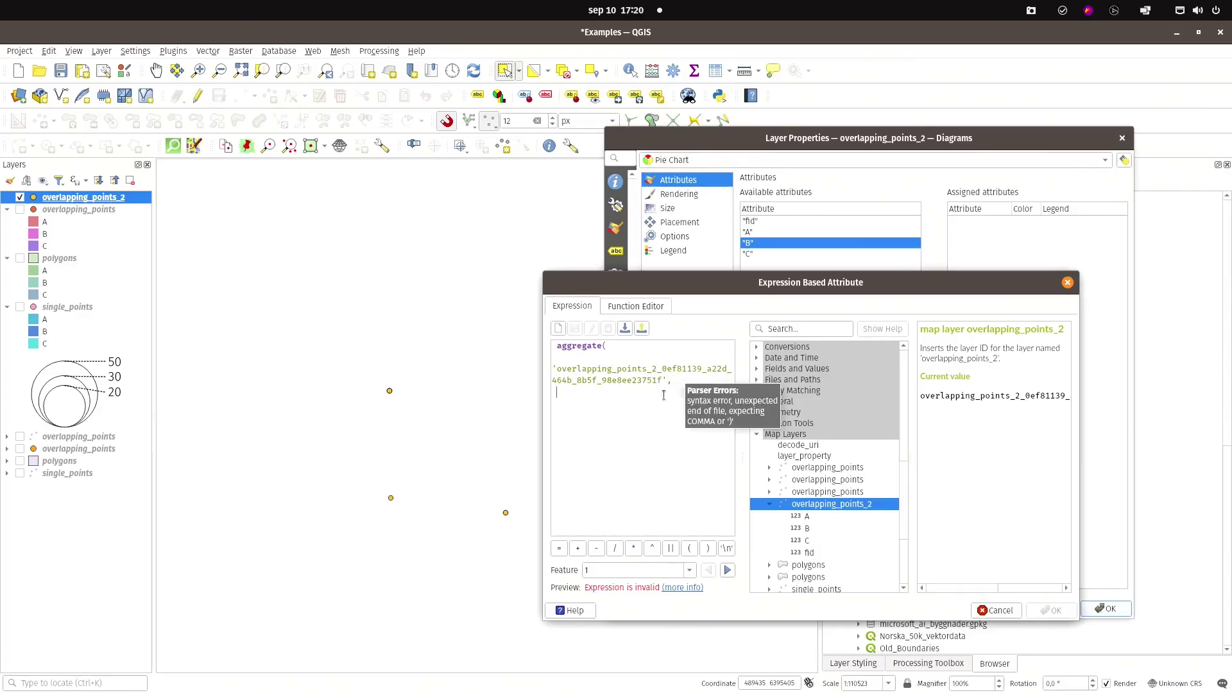
# Step: Widen the expression dialog's help area and review the valid aggregate options of the aggregate function
pyautogui.scroll(10, 786, 417)
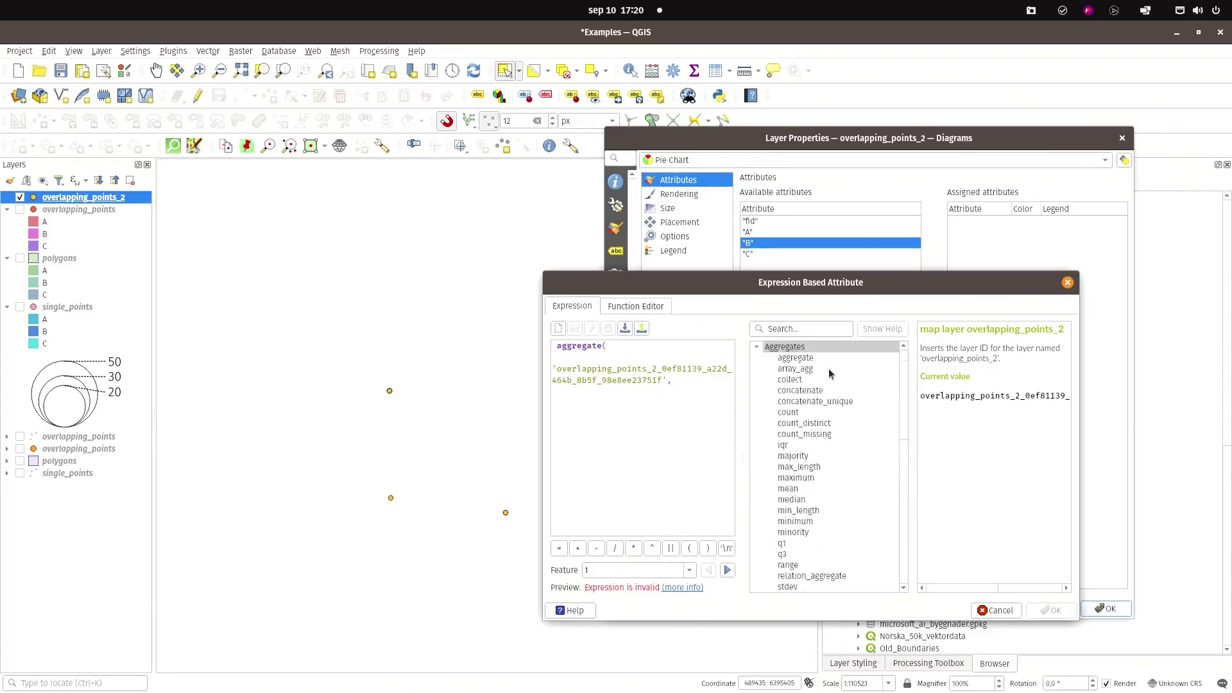
pyautogui.click(796, 390)
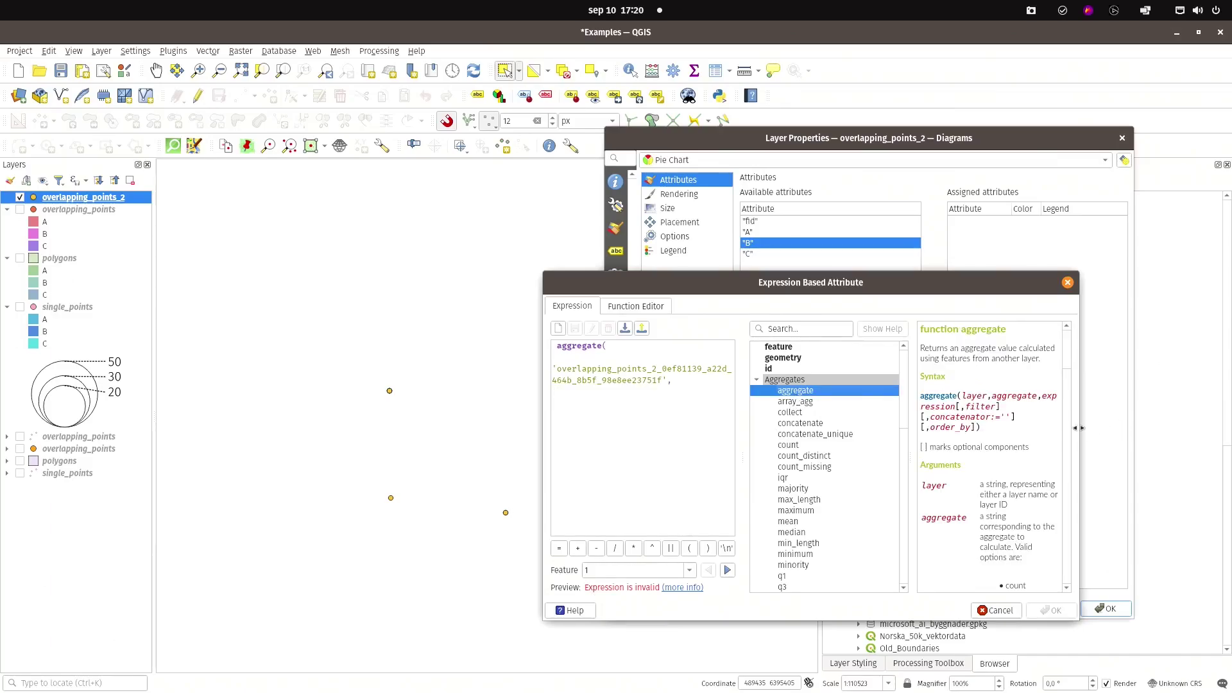
pyautogui.moveTo(1079, 429); pyautogui.dragTo(1157, 428)
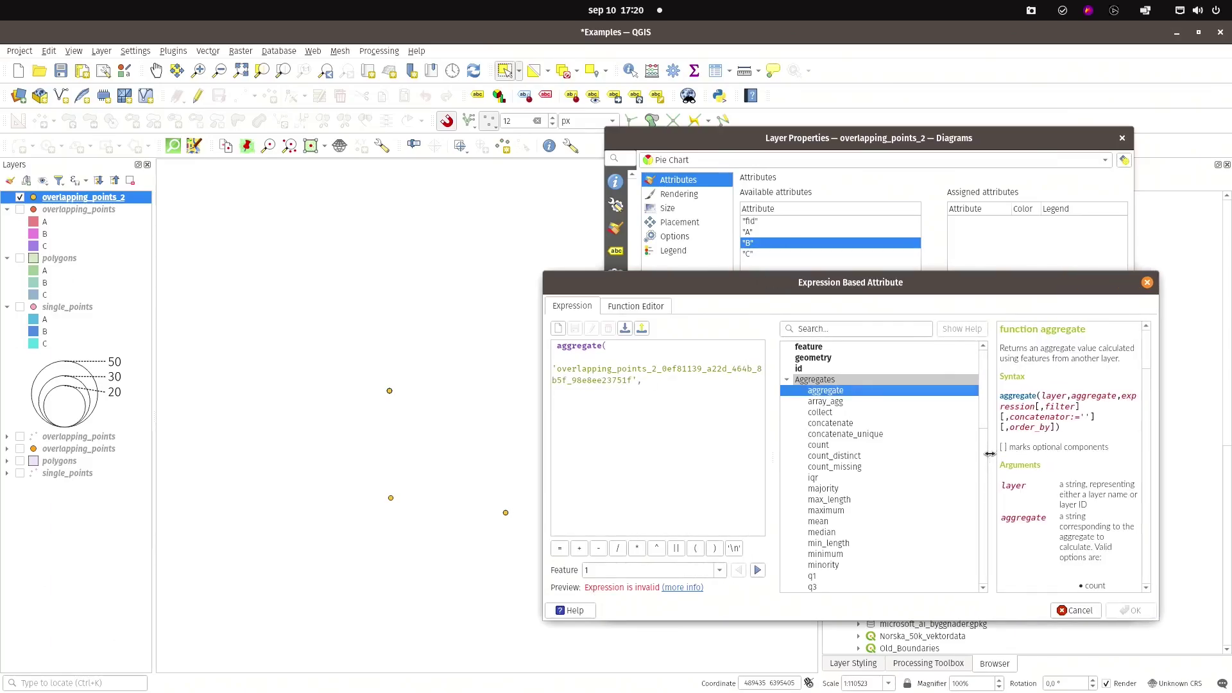
pyautogui.moveTo(988, 453); pyautogui.dragTo(946, 452)
pyautogui.moveTo(1147, 372); pyautogui.dragTo(1148, 407)
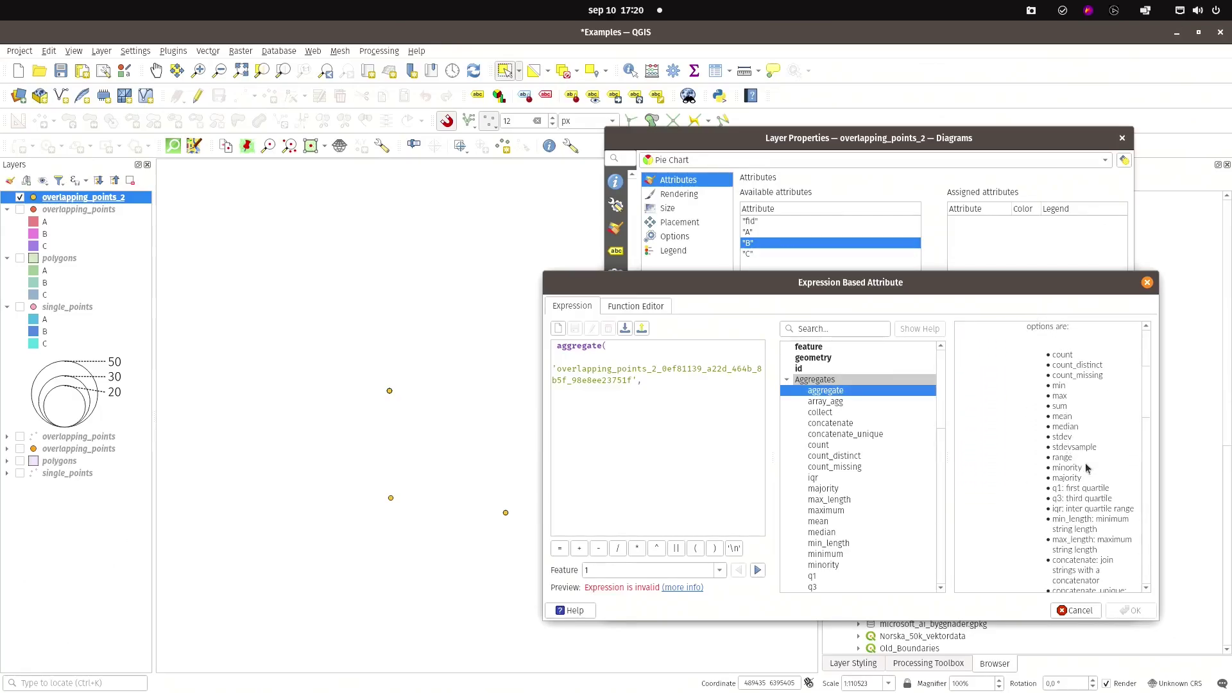
pyautogui.scroll(2, 1099, 452)
pyautogui.scroll(-7, 1100, 453)
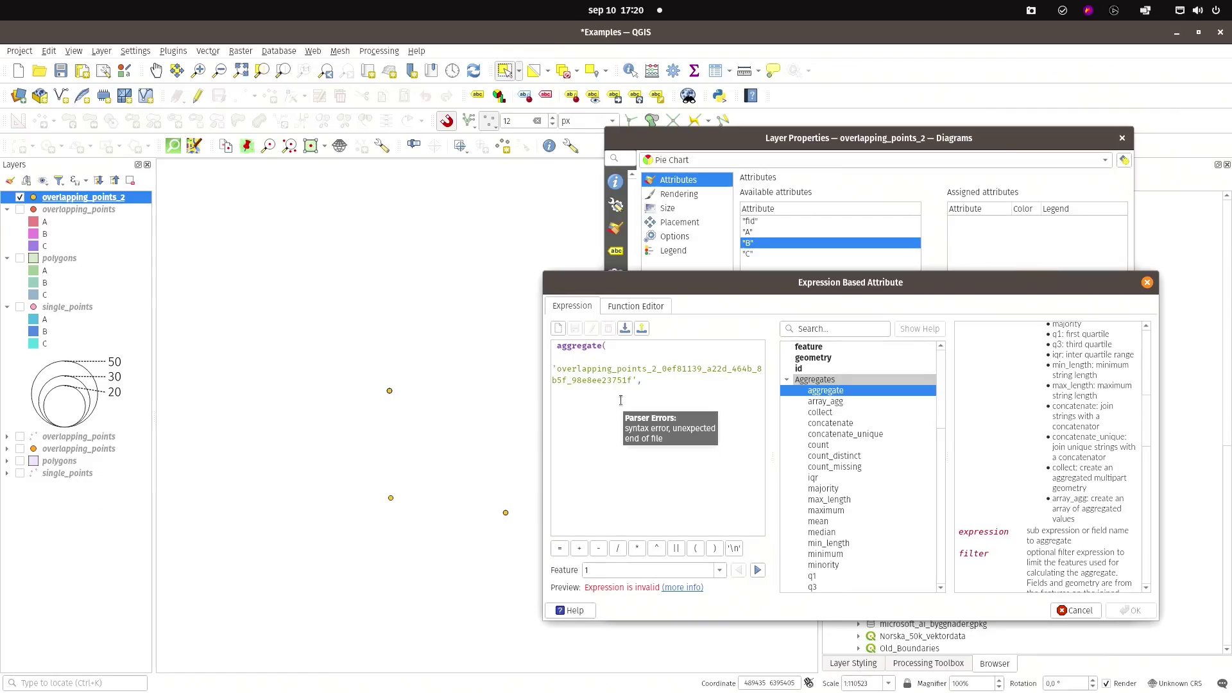
# Step: Enter 'concatenate' as the second argument of the aggregate function, followed by a comma and a new line
pyautogui.write("'co")
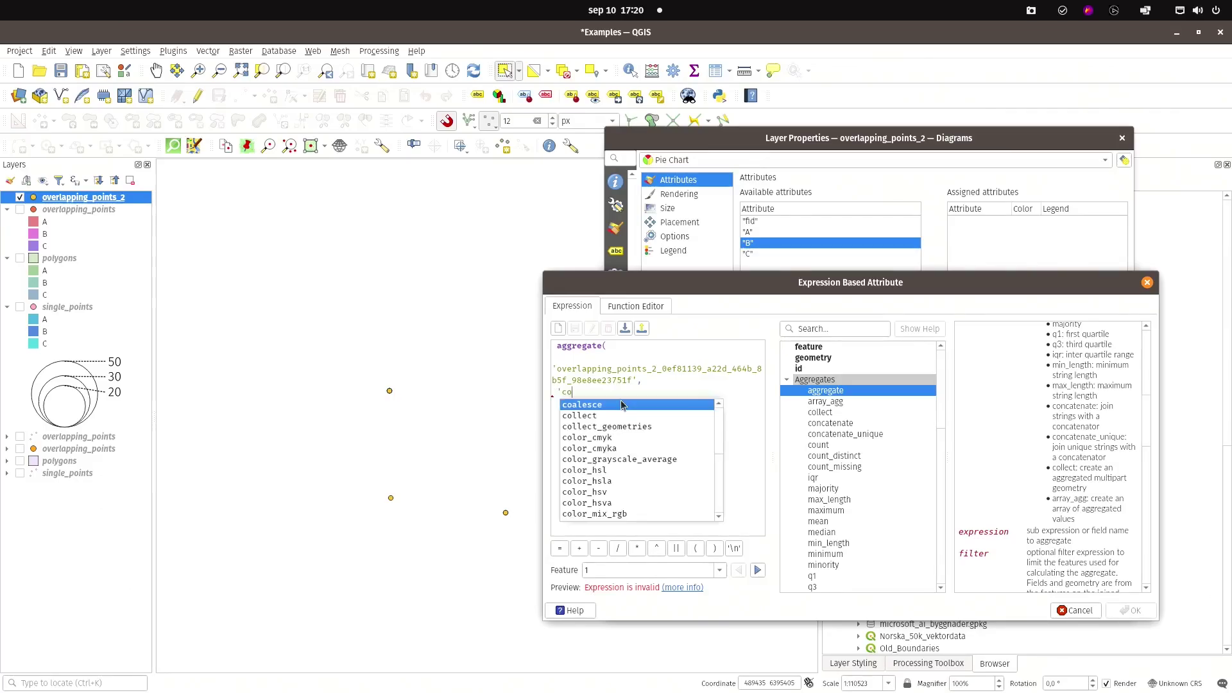
pyautogui.write('ncaten')
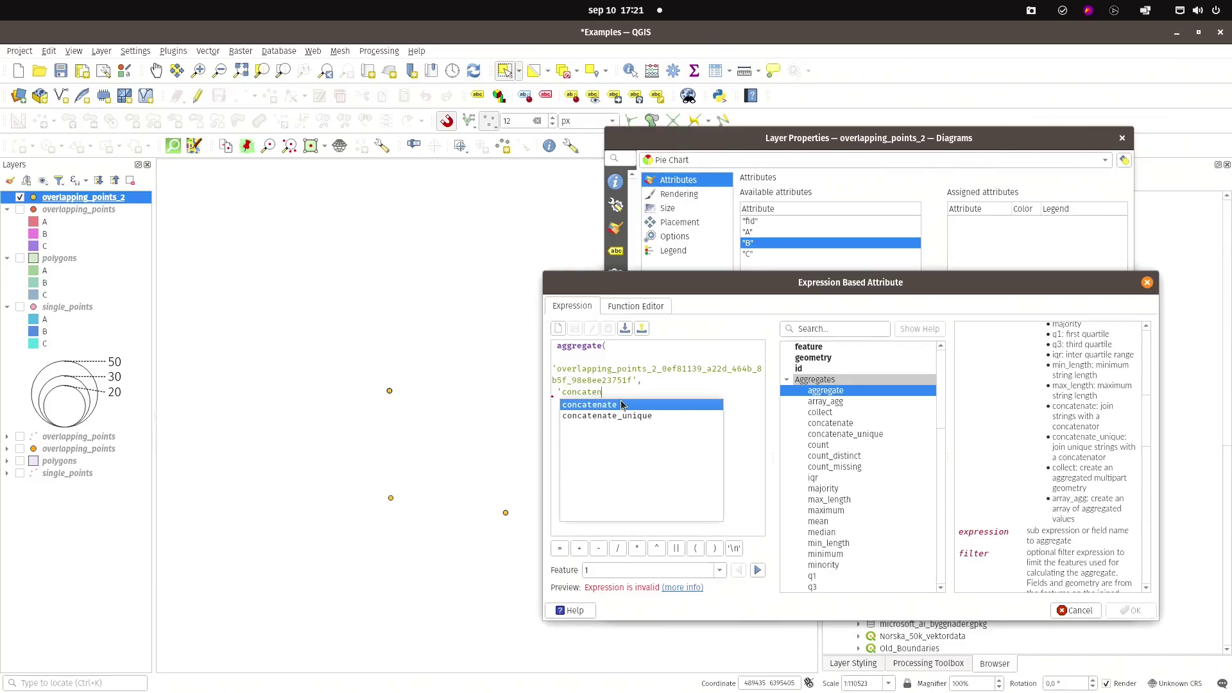
pyautogui.write('ate')
pyautogui.click(621, 405)
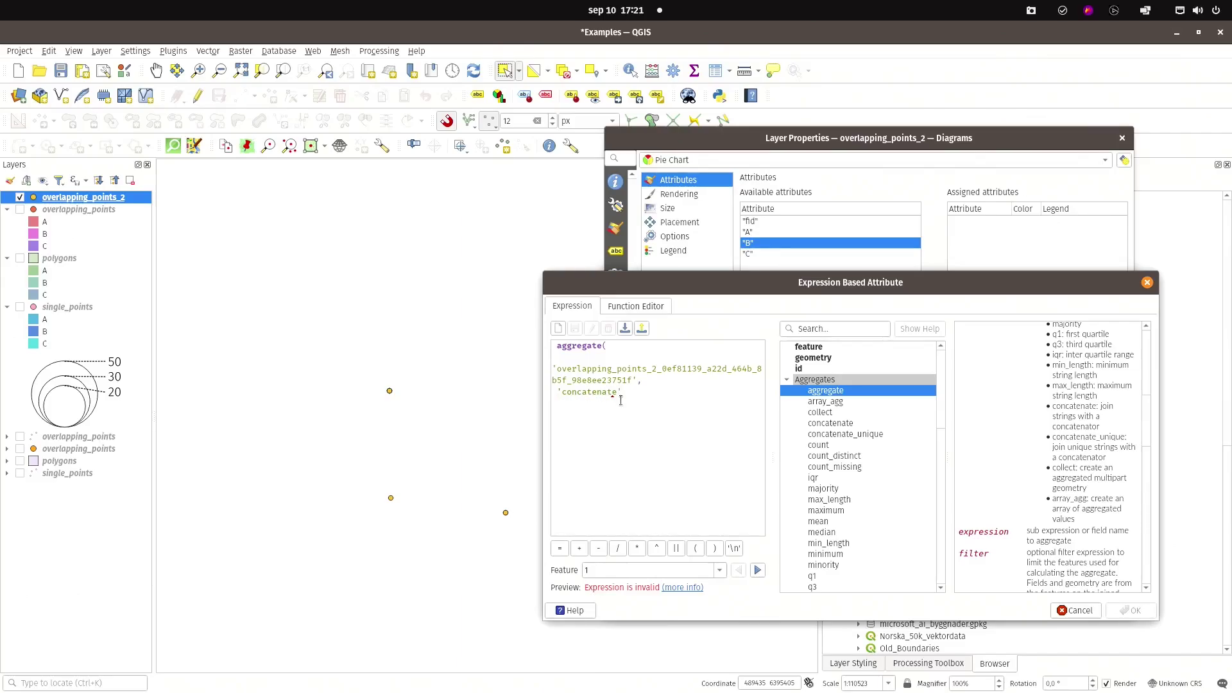
pyautogui.write(',')
pyautogui.press('Return')
# Step: Check the aggregate function's syntax and enter the field "B" as the third argument, the expression
pyautogui.scroll(5, 1142, 423)
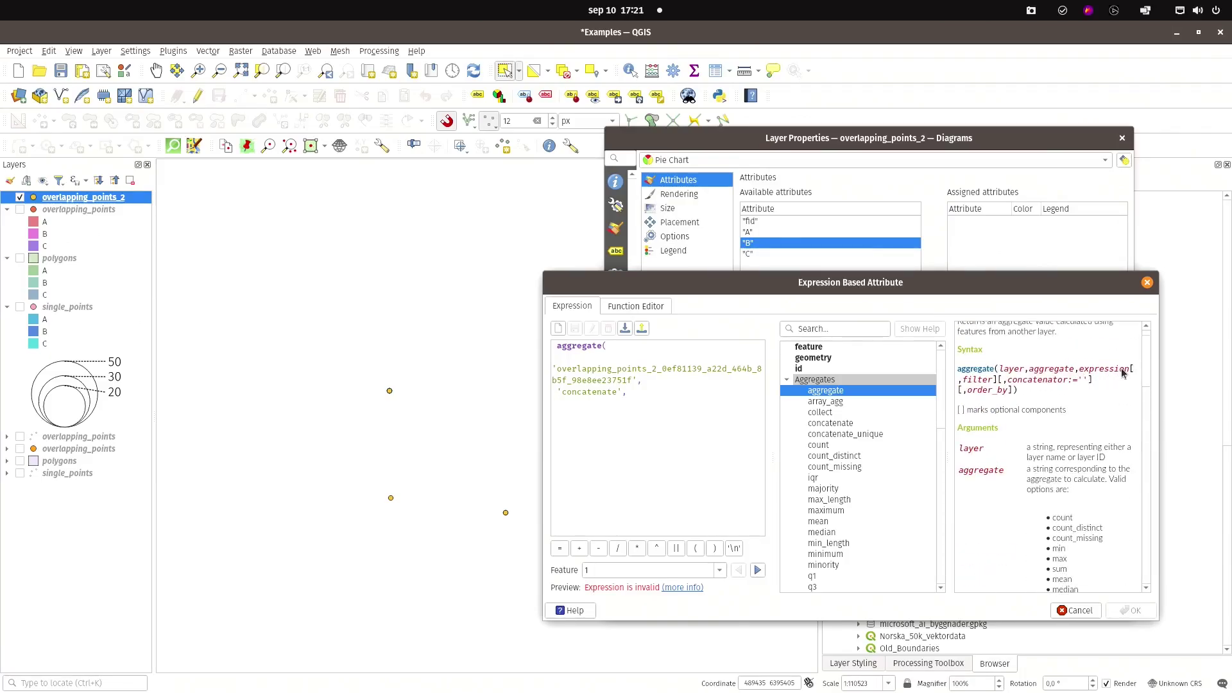
pyautogui.scroll(-5, 1142, 385)
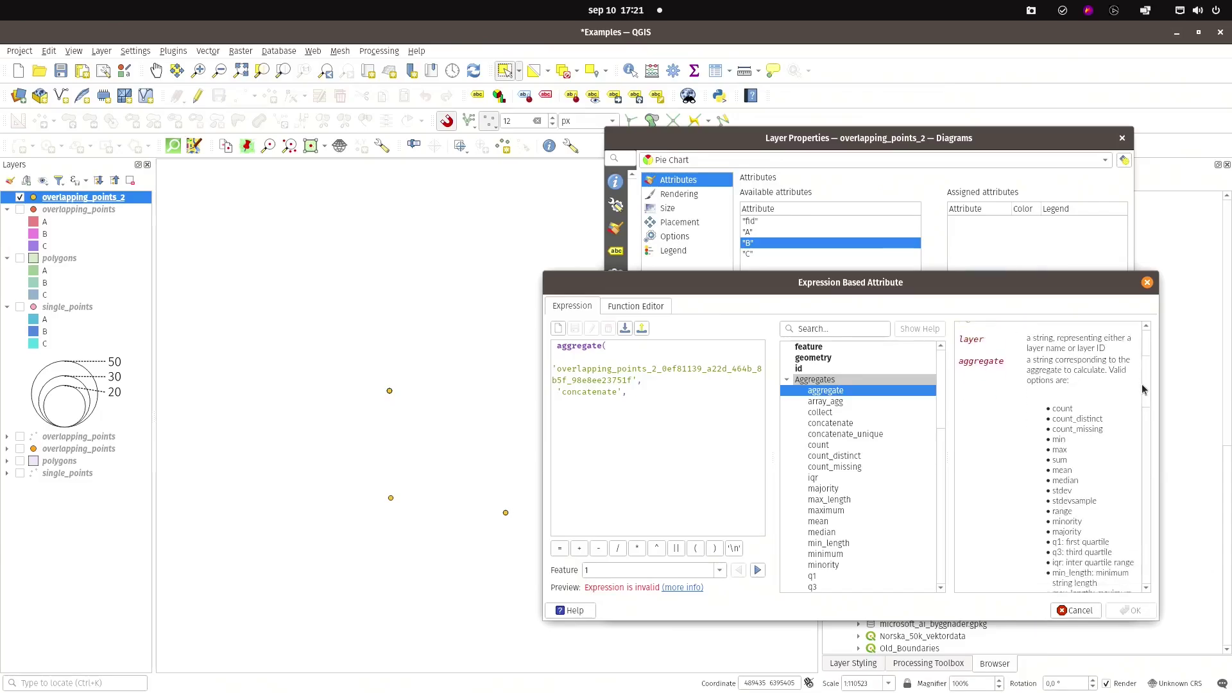
pyautogui.scroll(-5, 1142, 398)
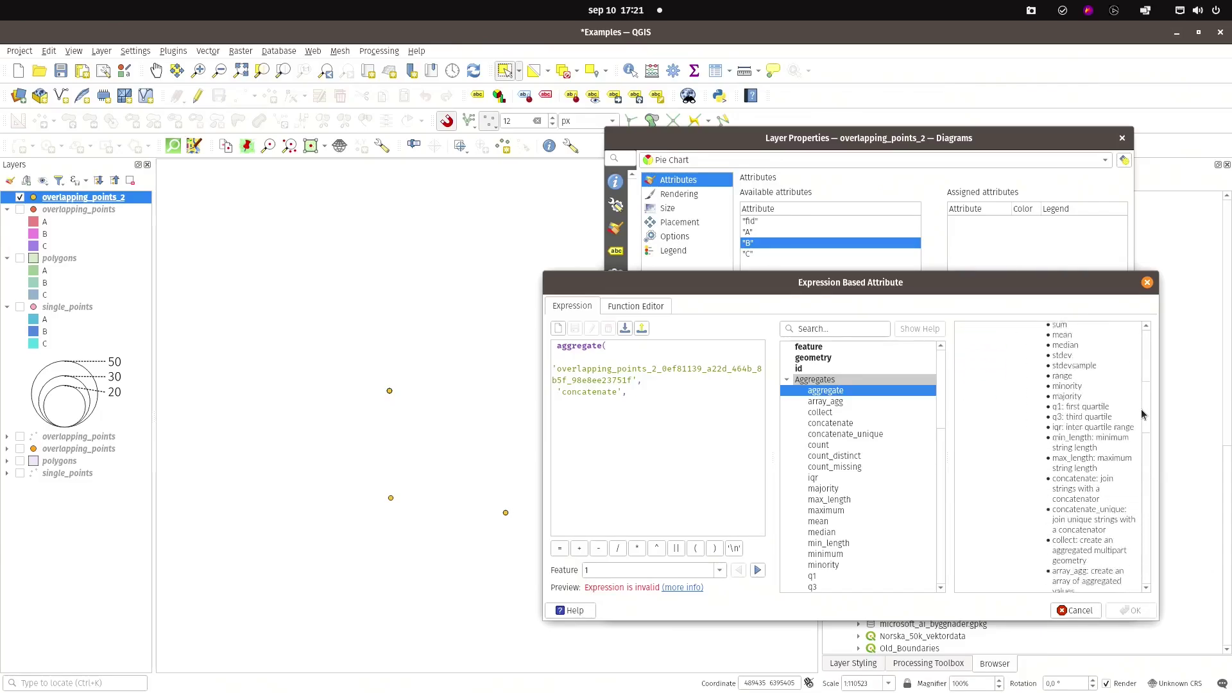
pyautogui.click(628, 411)
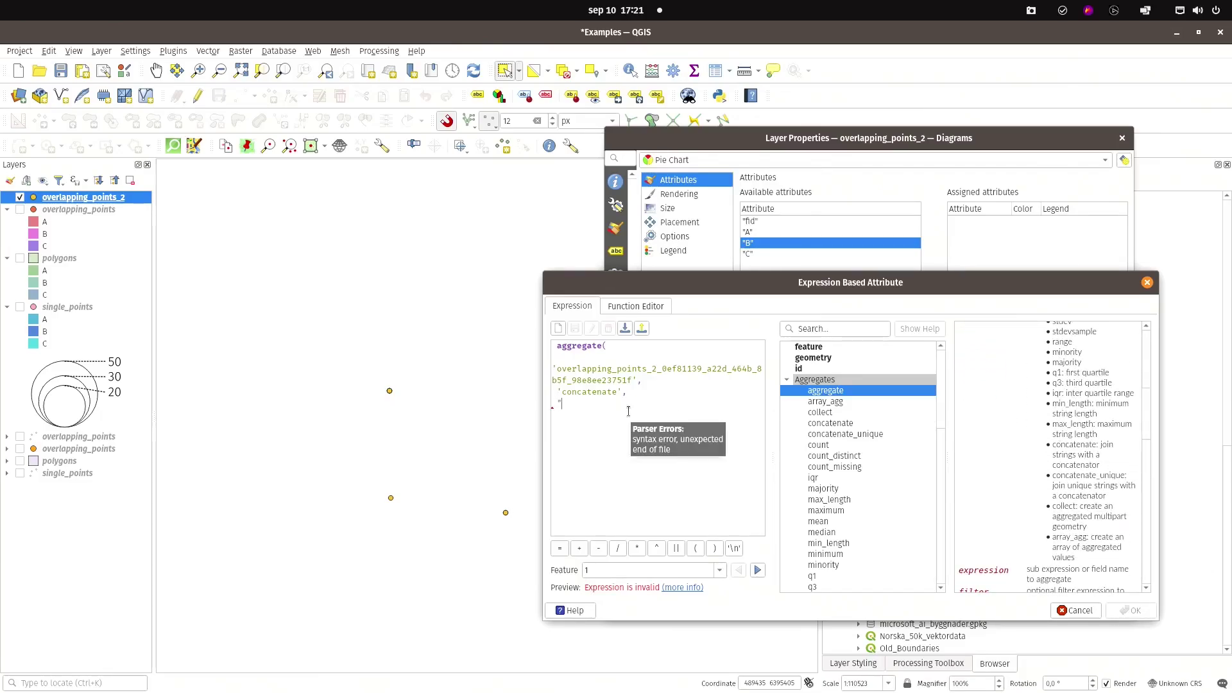
pyautogui.write('"B"')
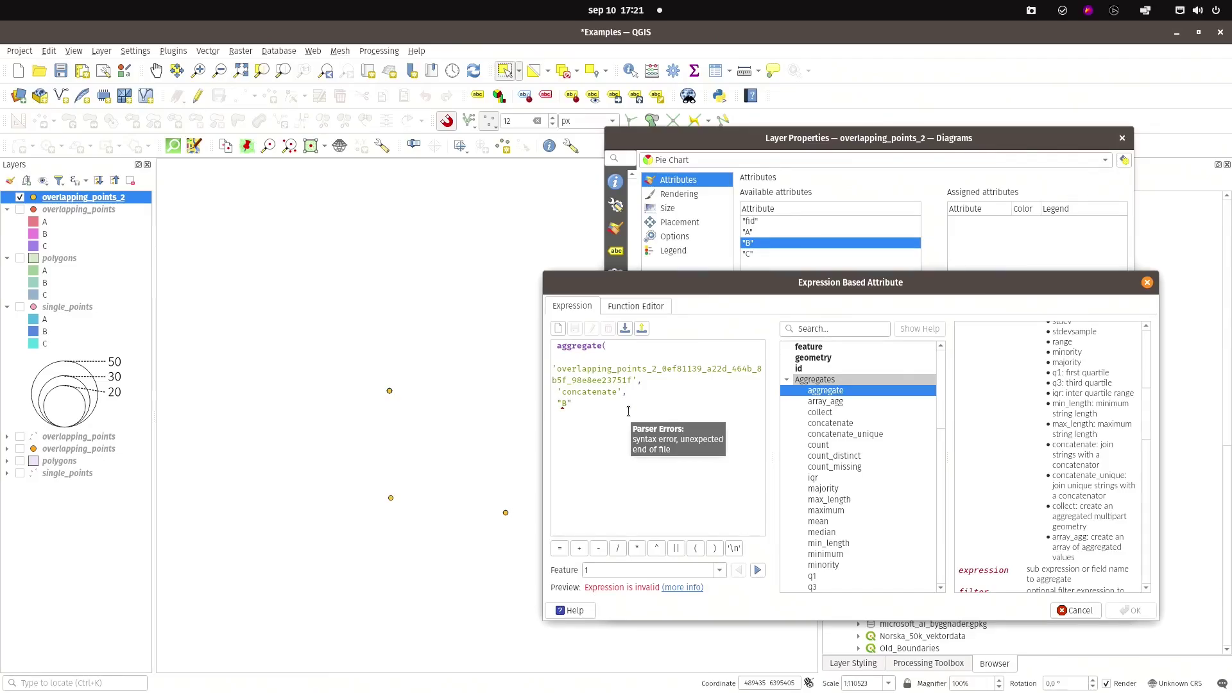
# Step: Wrap the "B" field argument in the to_string function and end that argument with a comma
pyautogui.click(557, 403)
pyautogui.write('to')
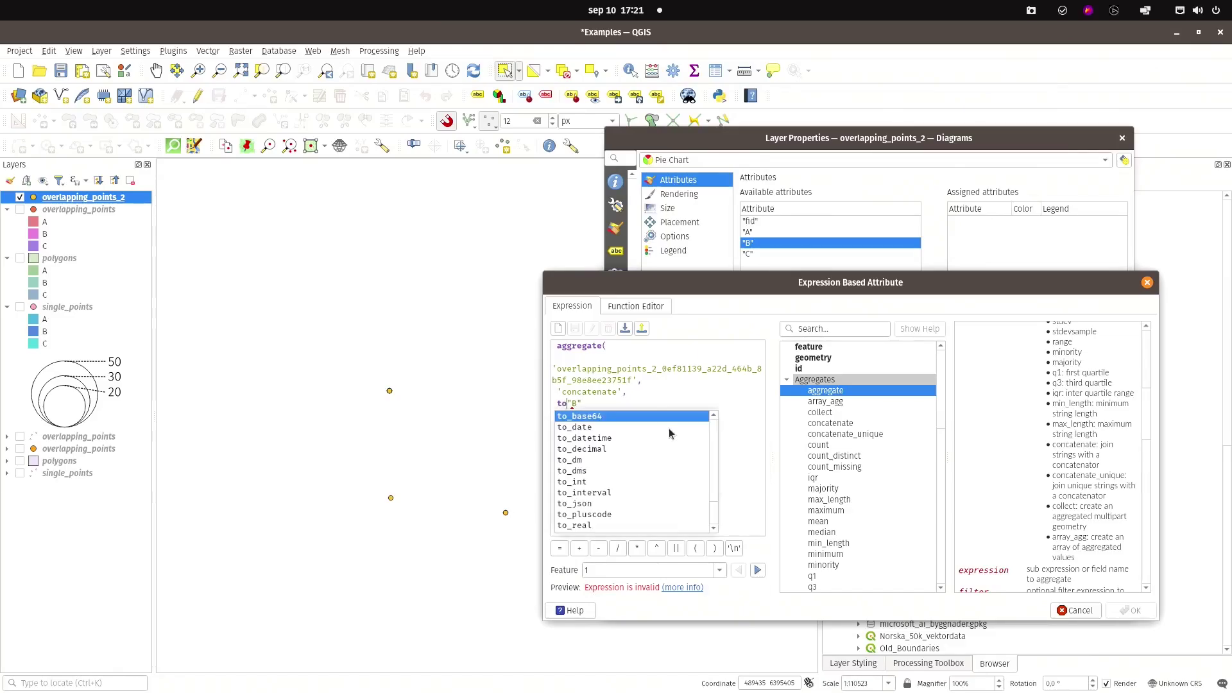
pyautogui.write('_stri')
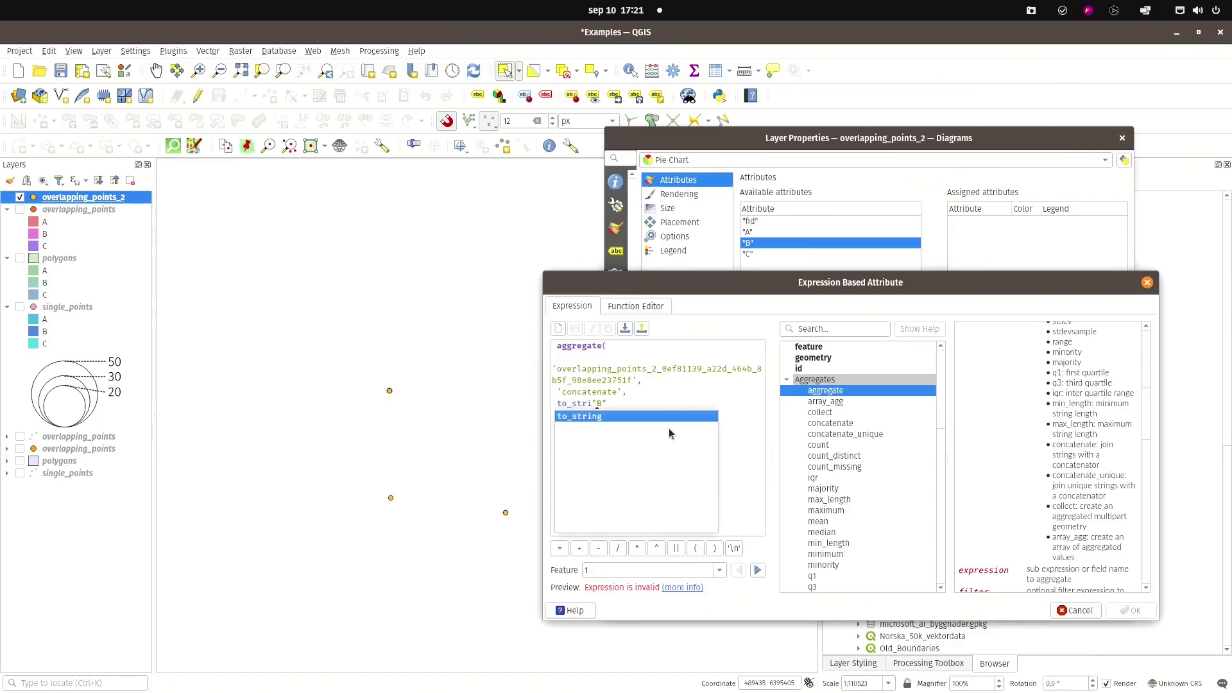
pyautogui.write('ng)(')
pyautogui.press('BackSpace')
pyautogui.press('BackSpace')
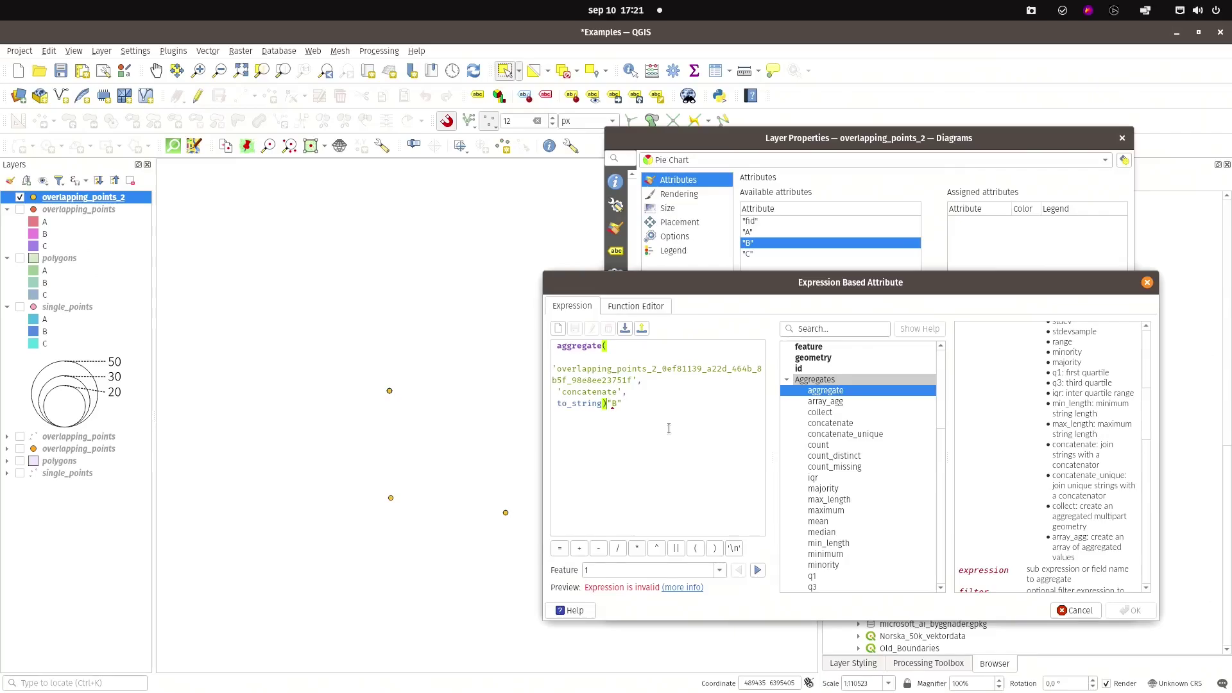
pyautogui.write('(')
pyautogui.press('End')
pyautogui.write('),')
pyautogui.scroll(3, 1147, 399)
pyautogui.scroll(5, 1145, 399)
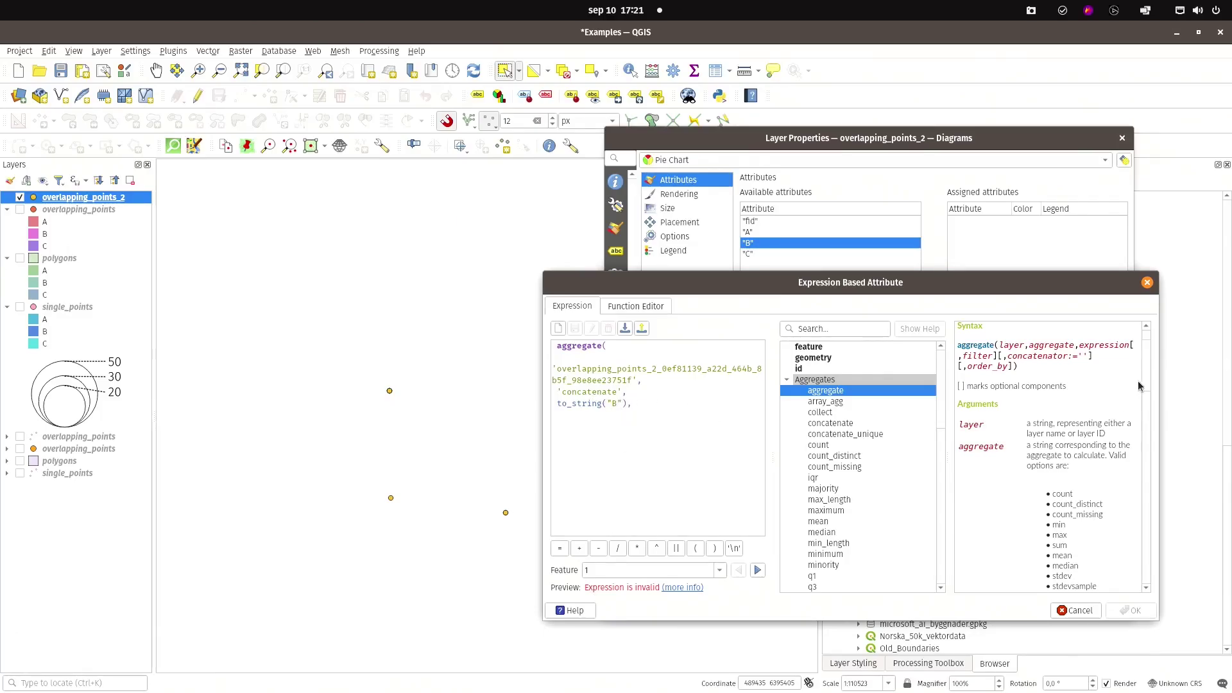
pyautogui.scroll(1, 1148, 372)
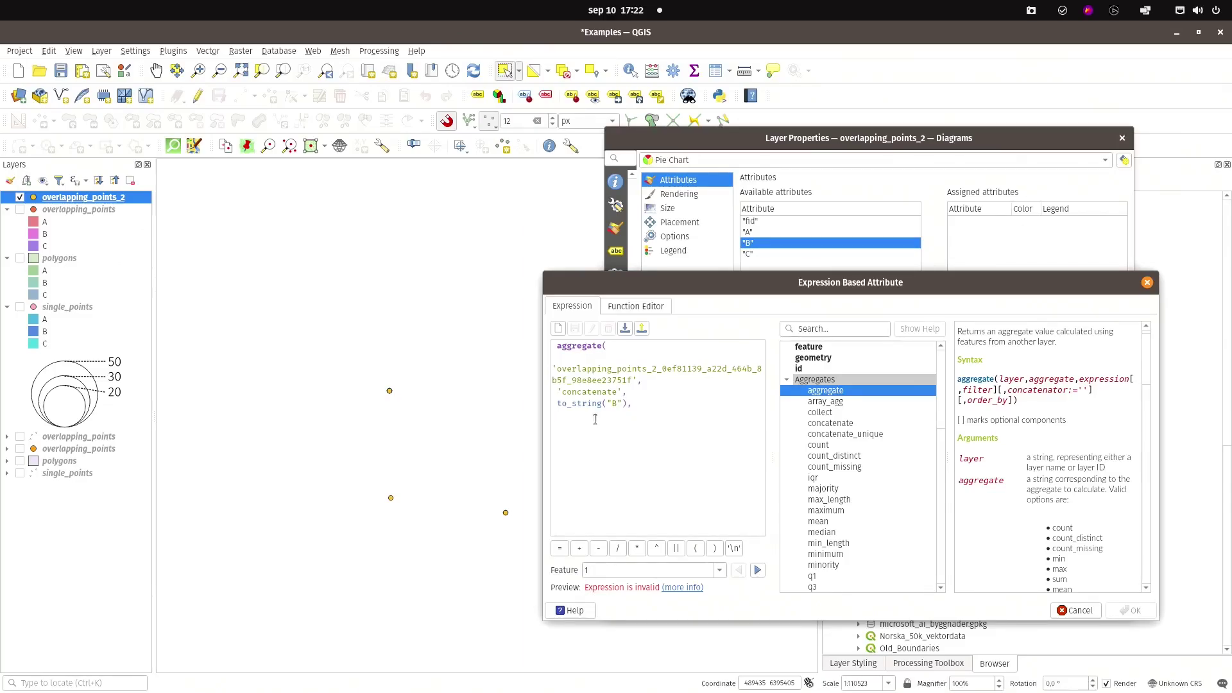
pyautogui.write('inter')
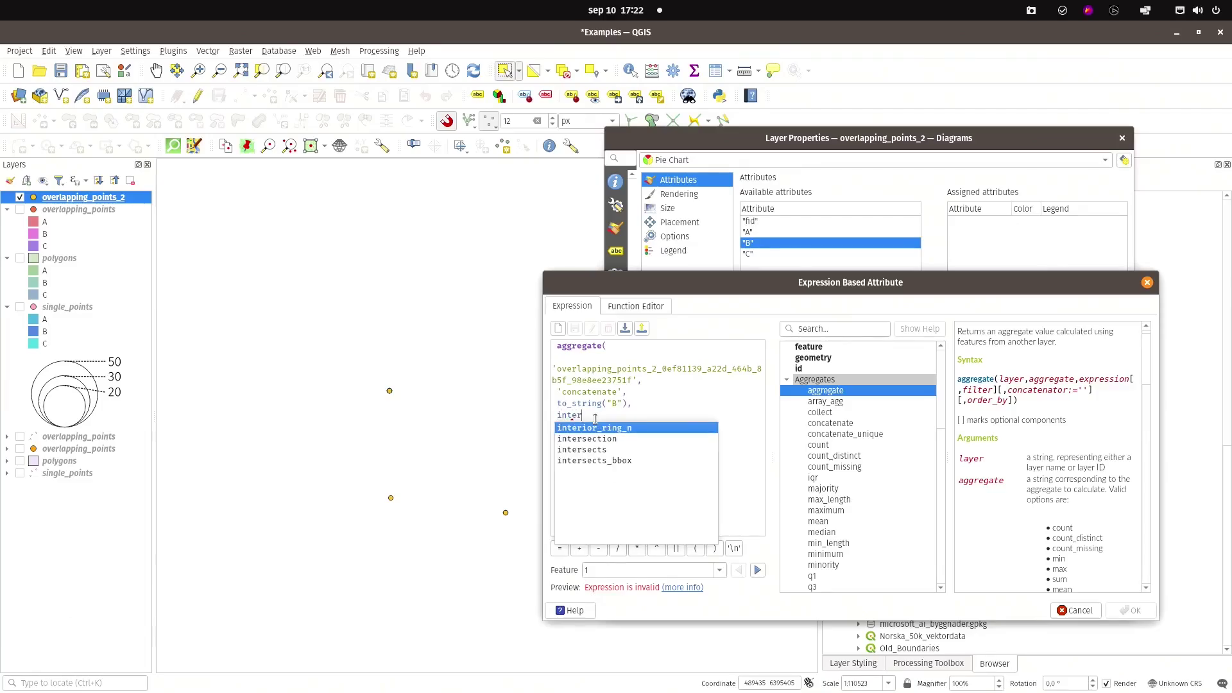
pyautogui.write('sects(g')
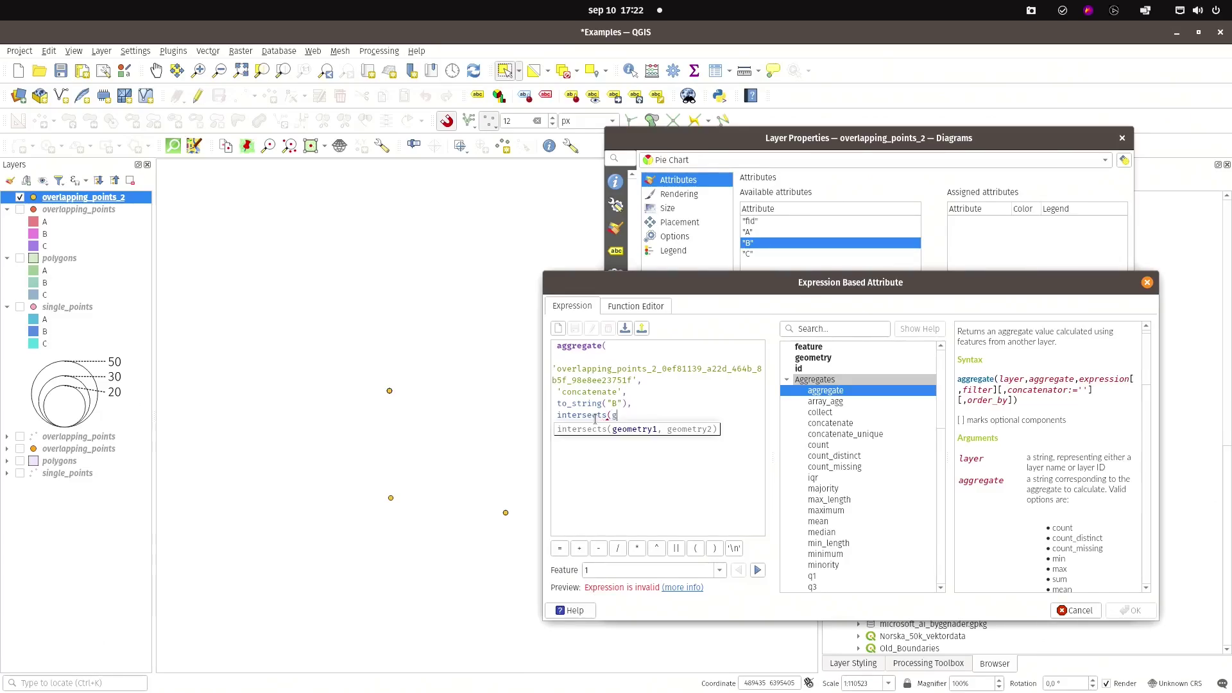
pyautogui.write('eometry(')
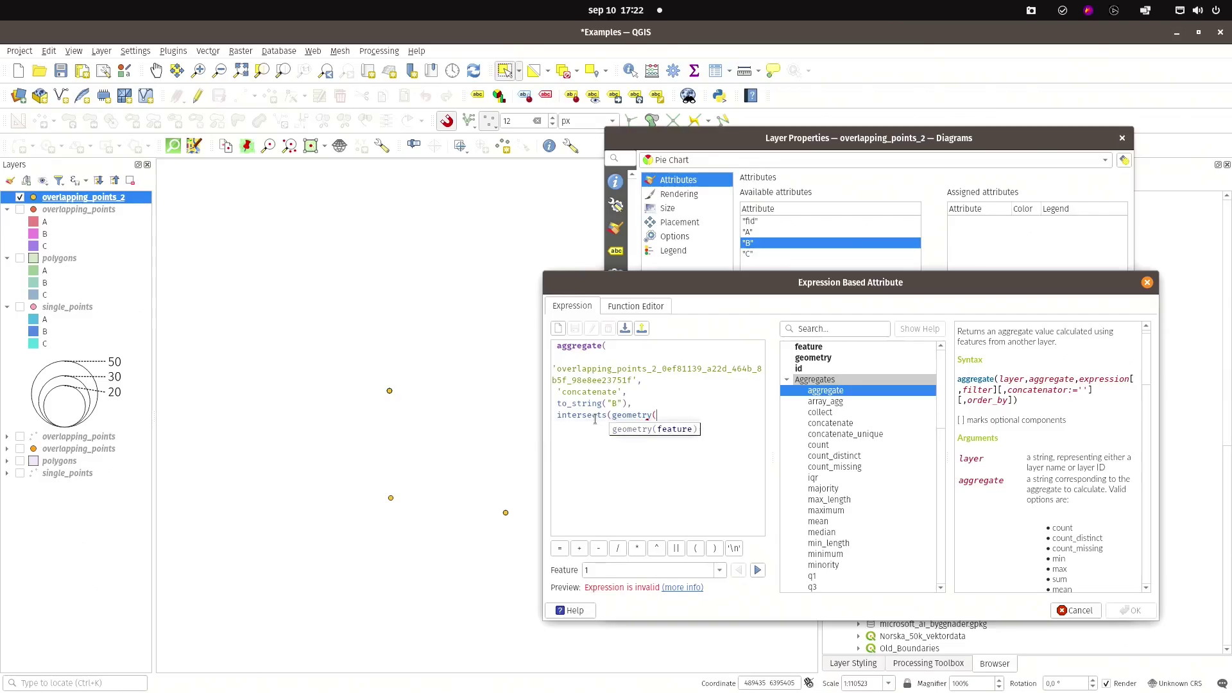
pyautogui.write('@parent)')
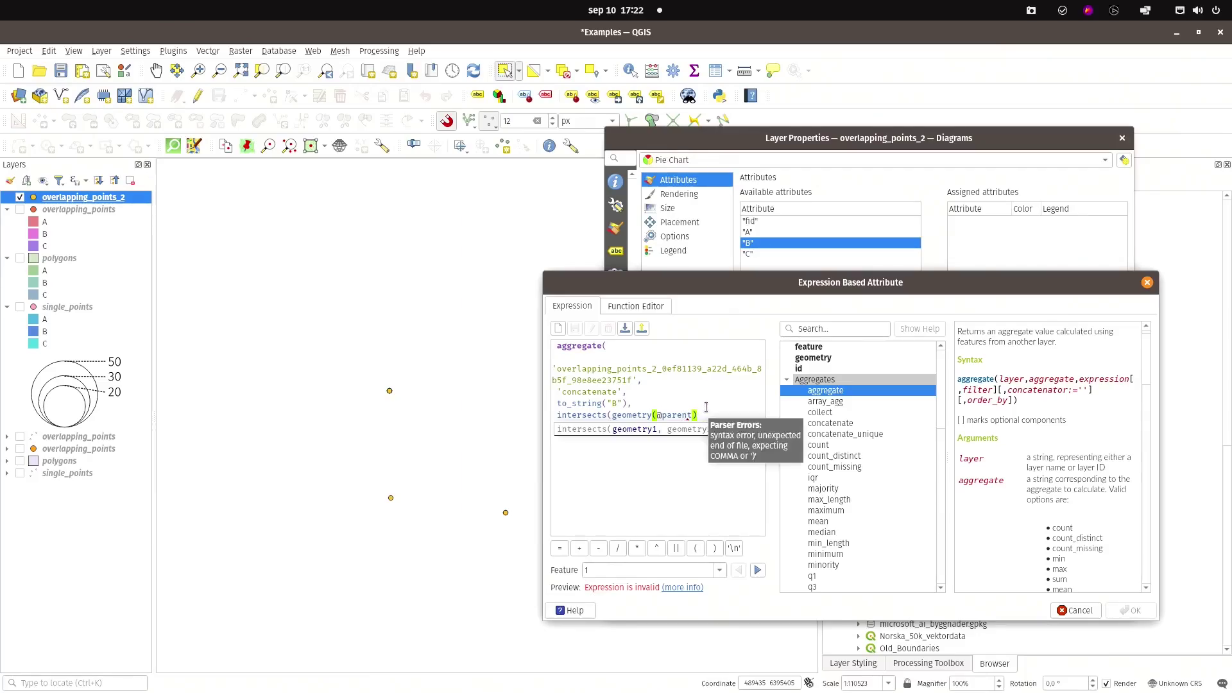
pyautogui.write(',$geometry)')
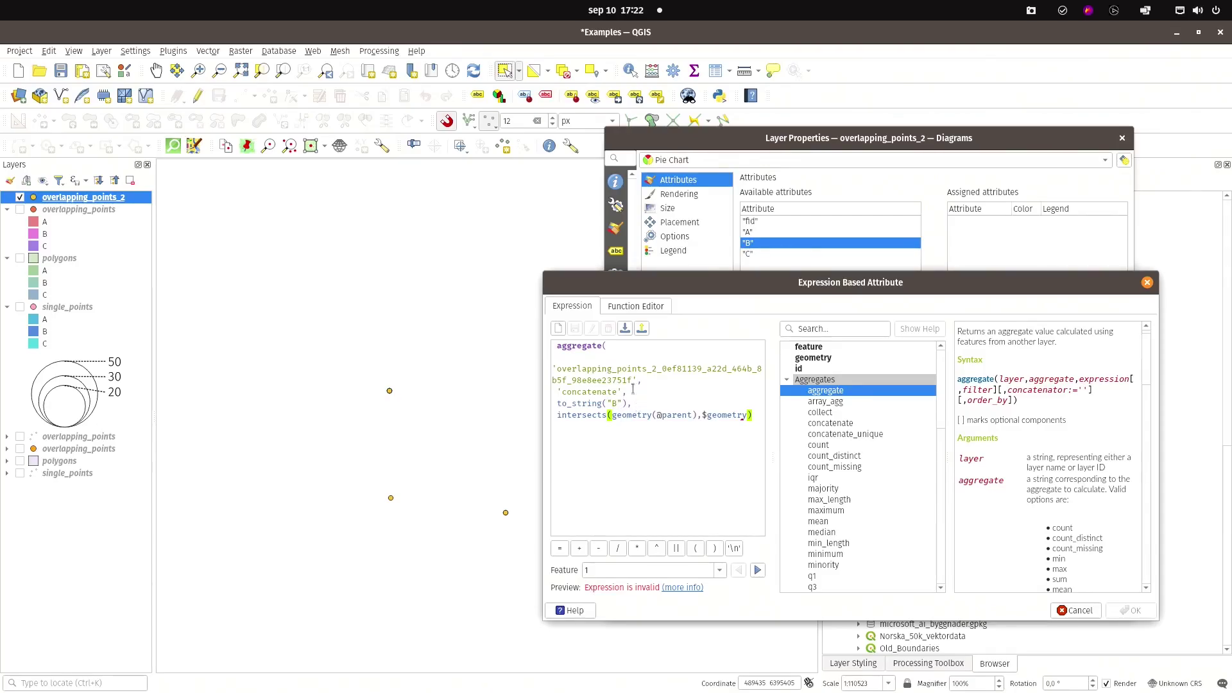
# Step: Add a comma after the filter, then ',' as the concatenator and "B" as the ordering field, and close the aggregate function
pyautogui.moveTo(601, 358)
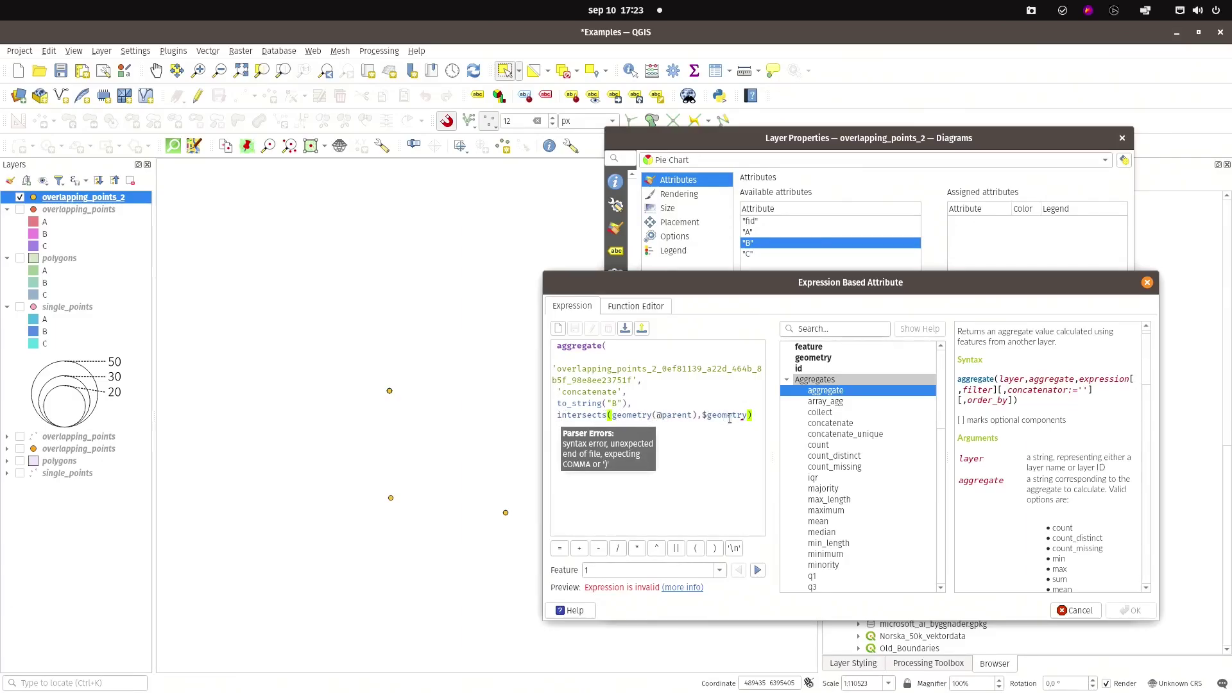
pyautogui.write(',')
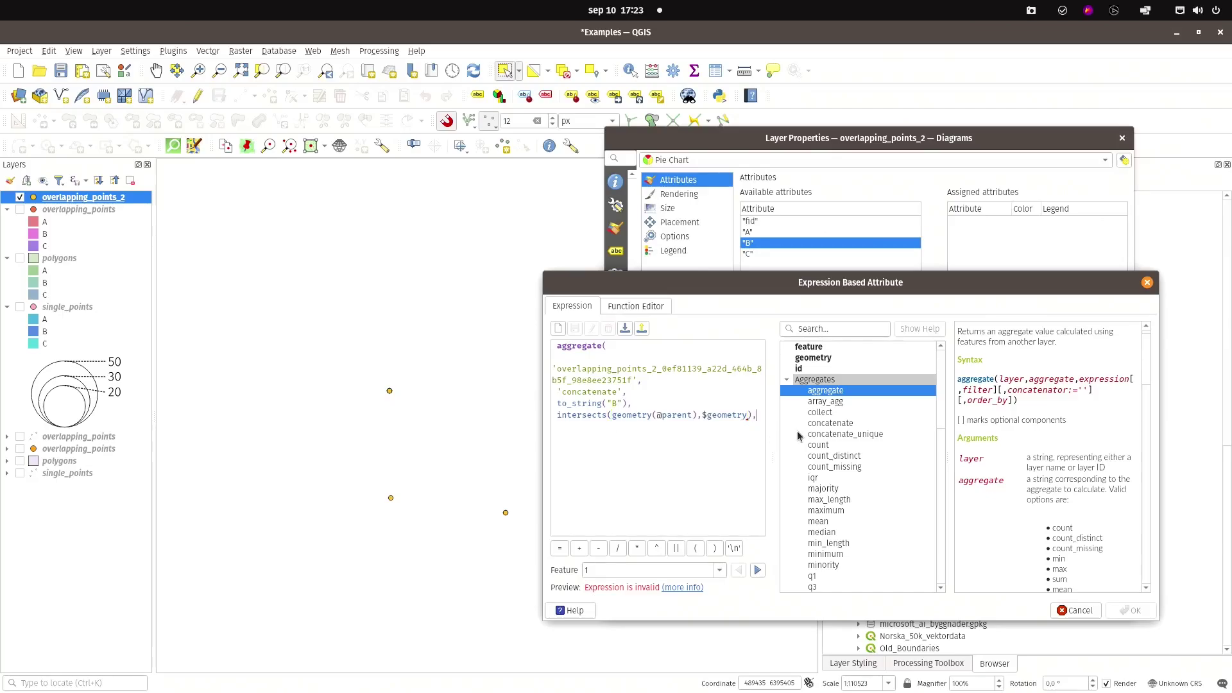
pyautogui.press('Return')
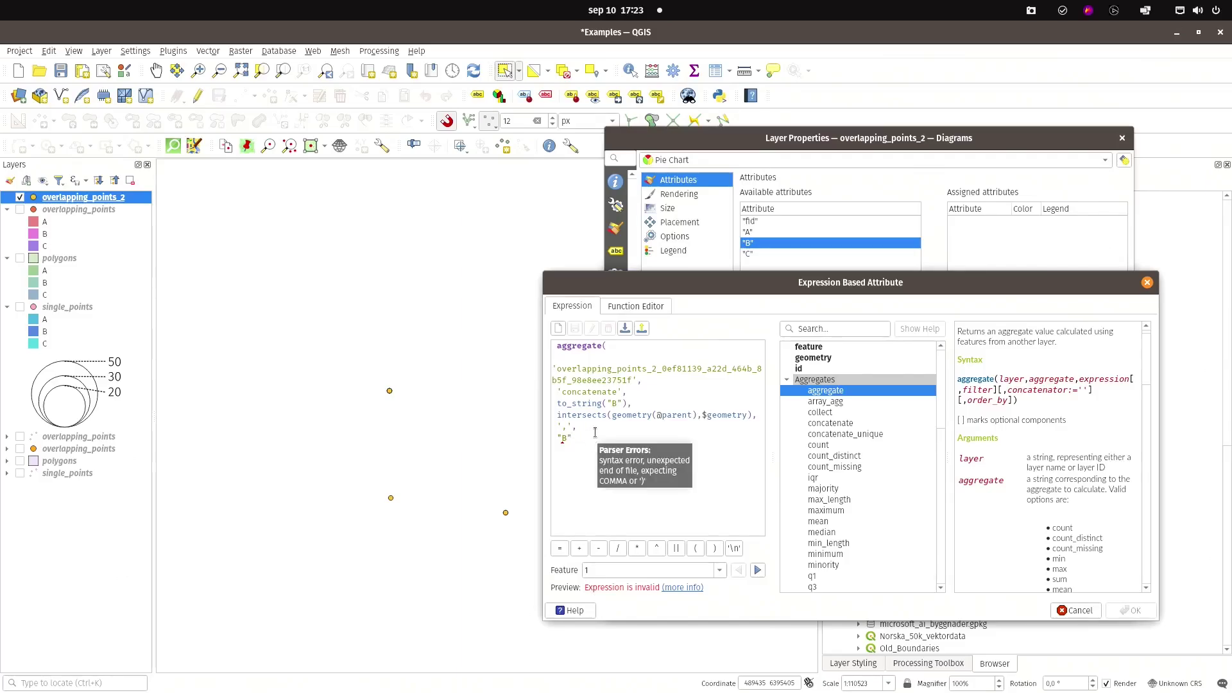
pyautogui.write(')')
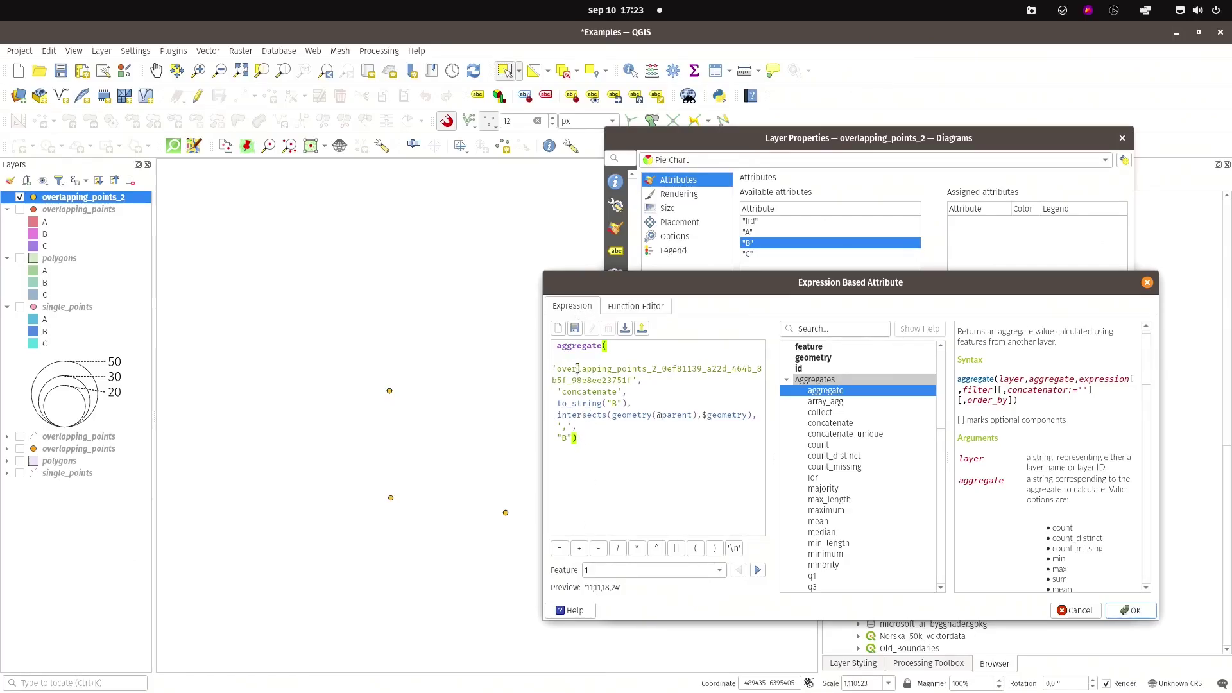
# Step: Wrap the whole aggregate expression in the string_to_array function, with its opening on a new first line
pyautogui.click(556, 347)
pyautogui.press('Return')
pyautogui.press('Up')
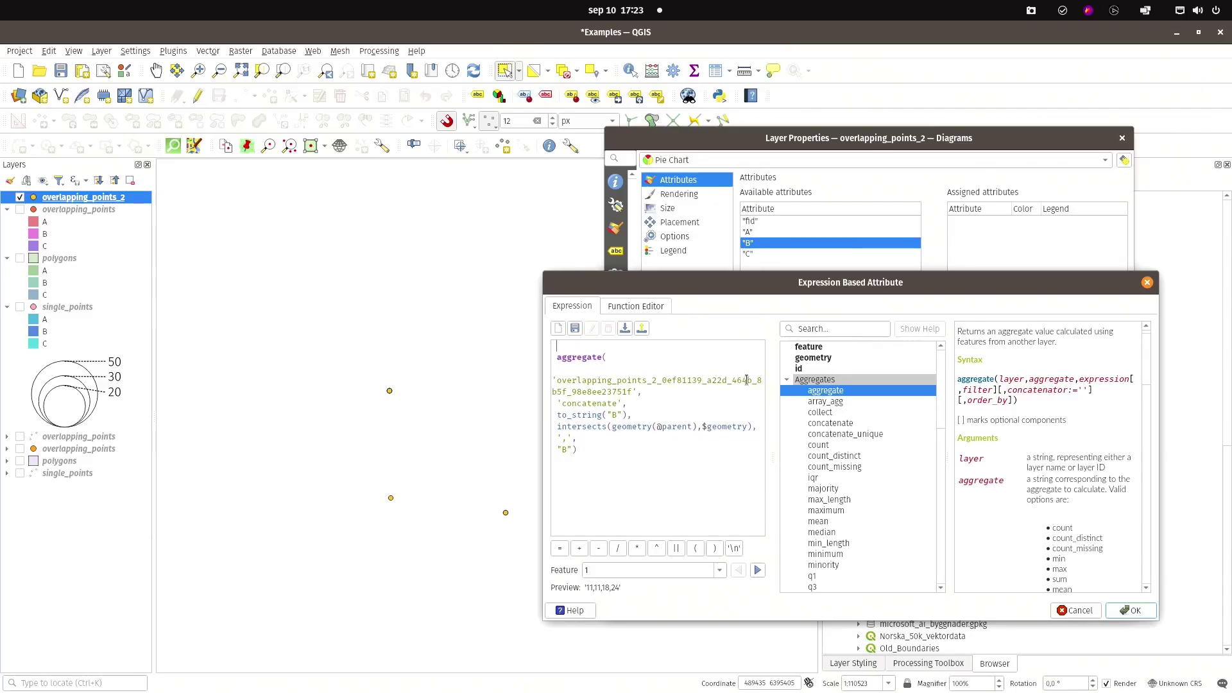
pyautogui.write('stri')
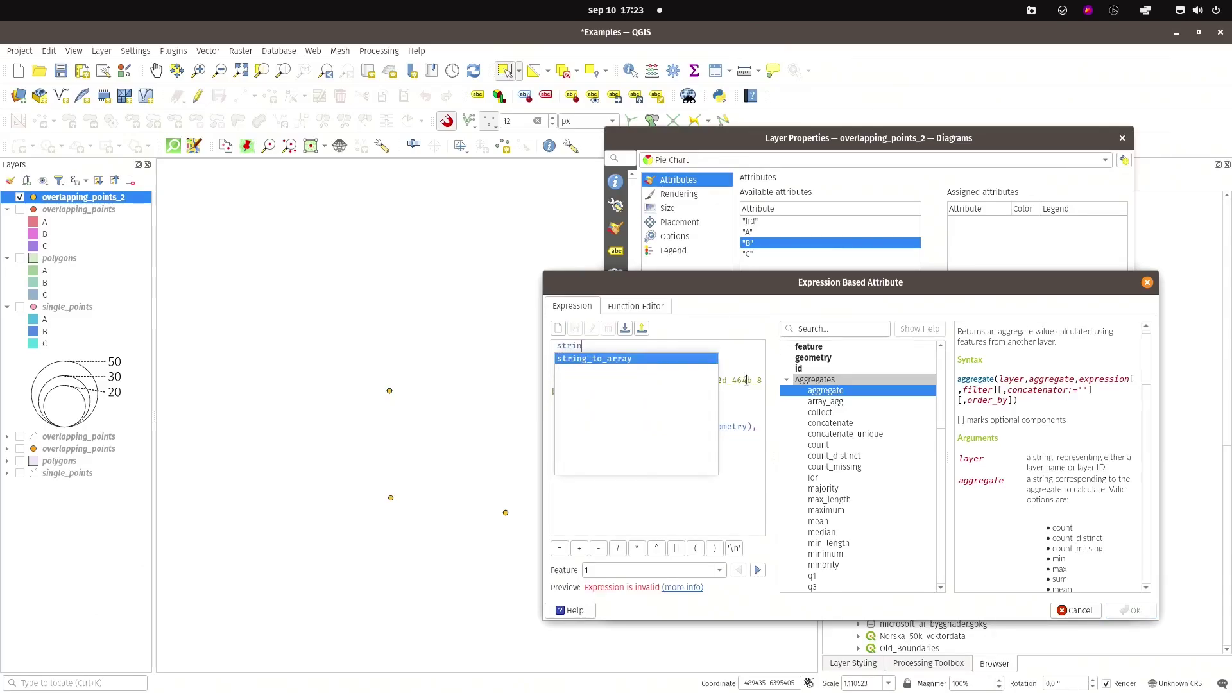
pyautogui.write('n')
pyautogui.press('Return')
pyautogui.write('(')
pyautogui.press('Down')
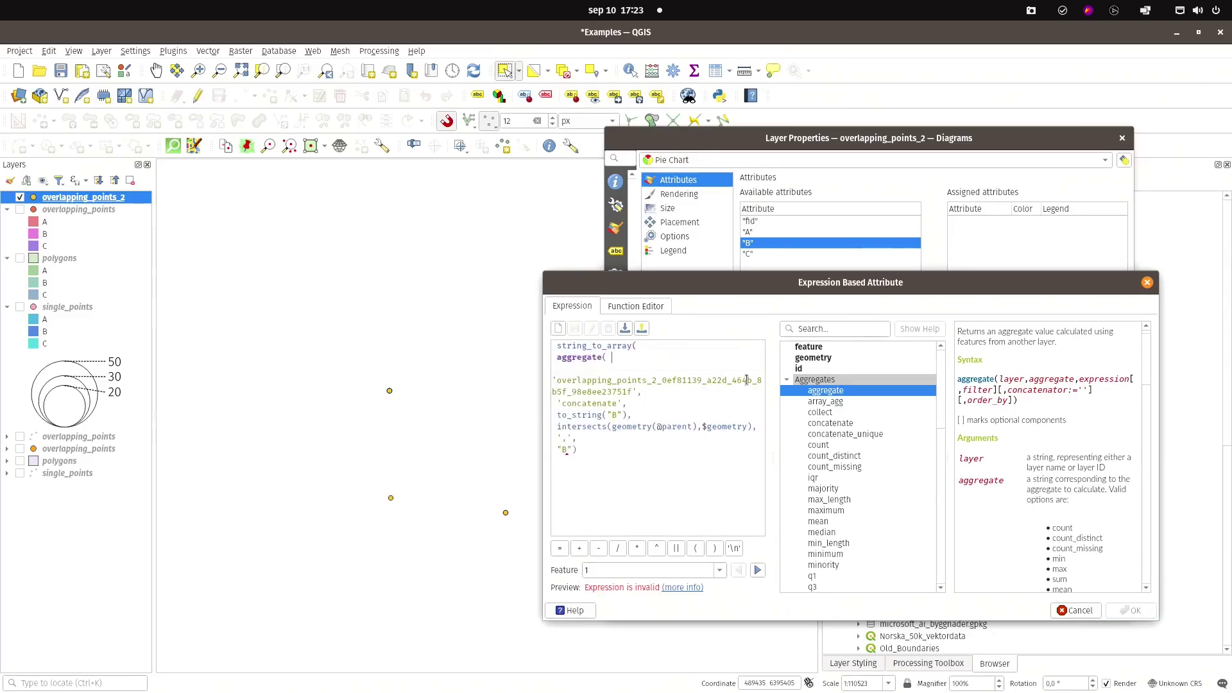
pyautogui.press('Down')
pyautogui.press('Down')
pyautogui.press('Down')
pyautogui.press('Down')
pyautogui.press('Down')
pyautogui.write(')')
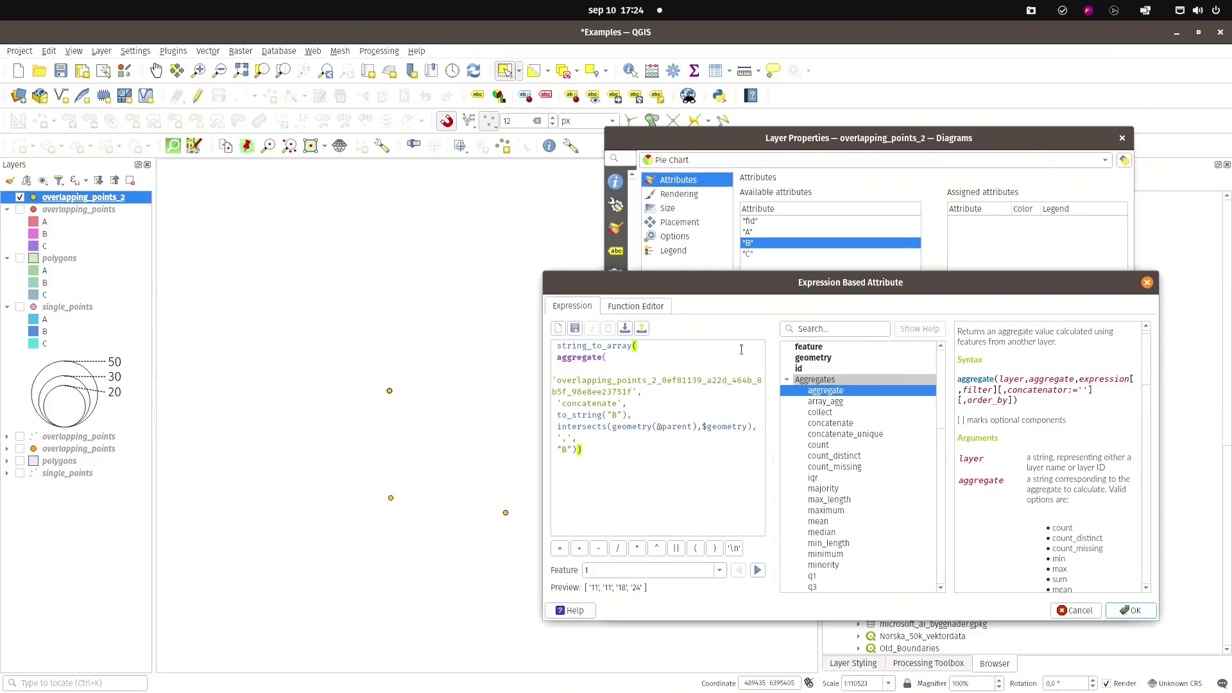
# Step: Wrap the string_to_array expression in the array_get function with 0 as the position
pyautogui.moveTo(766, 290); pyautogui.dragTo(785, 321)
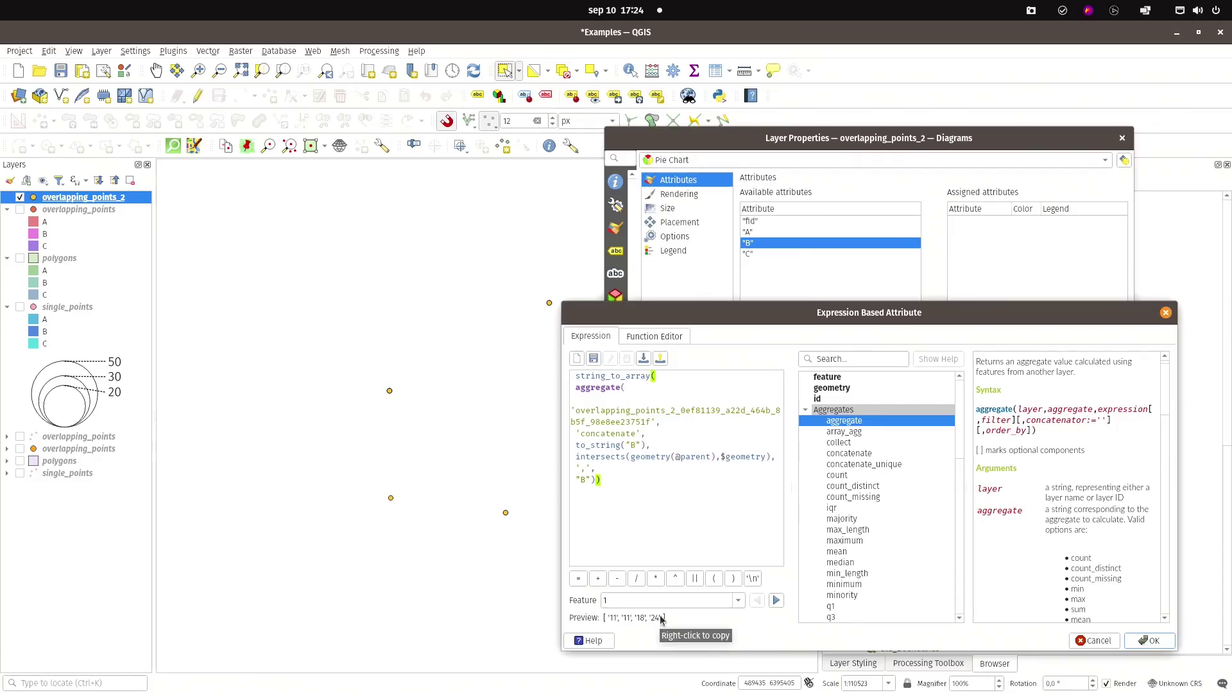
pyautogui.click(573, 377)
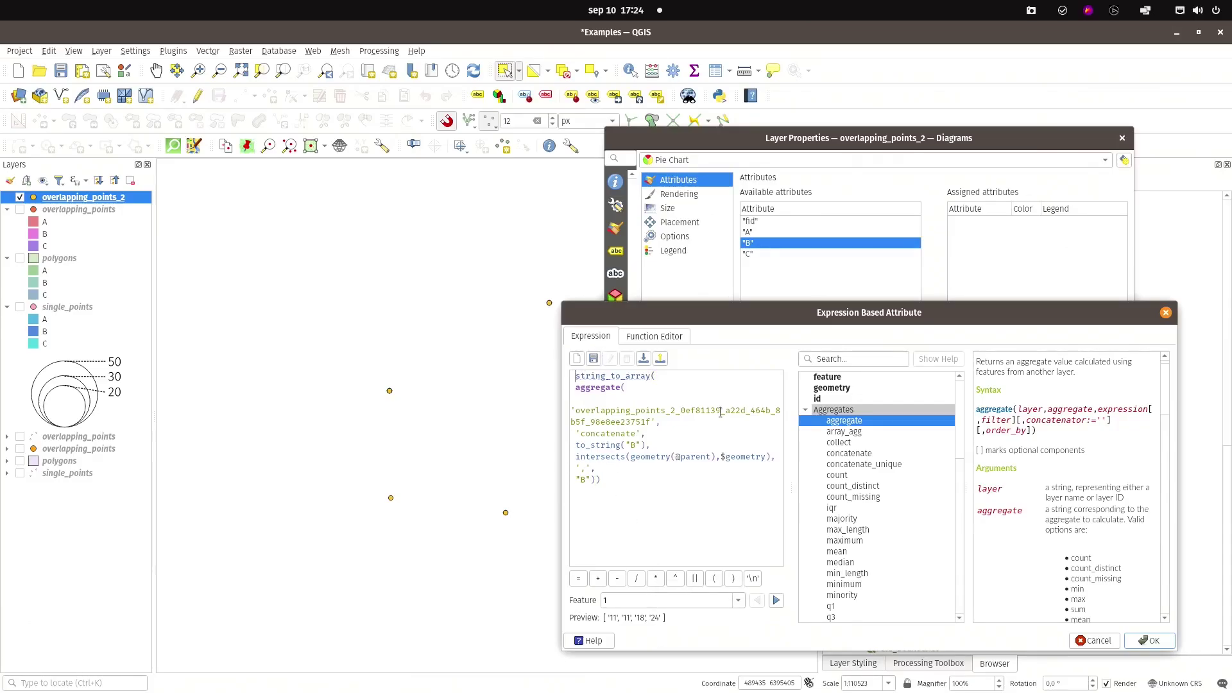
pyautogui.press('Return')
pyautogui.press('Up')
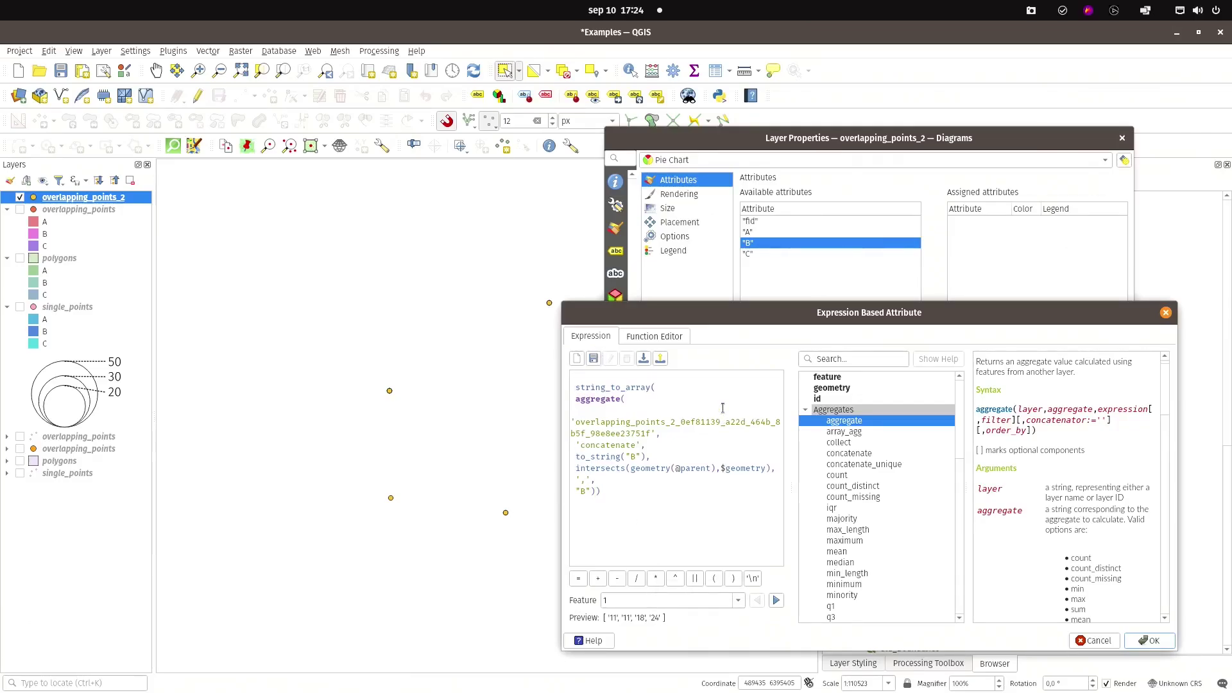
pyautogui.write('array')
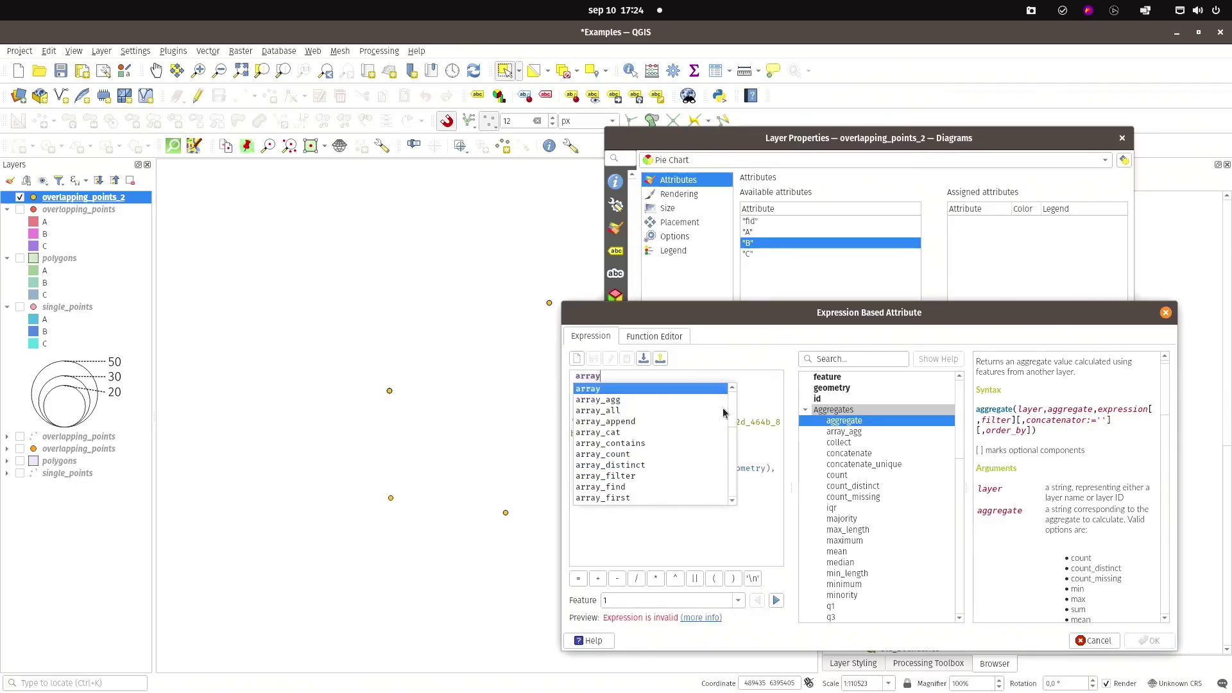
pyautogui.write('_get(')
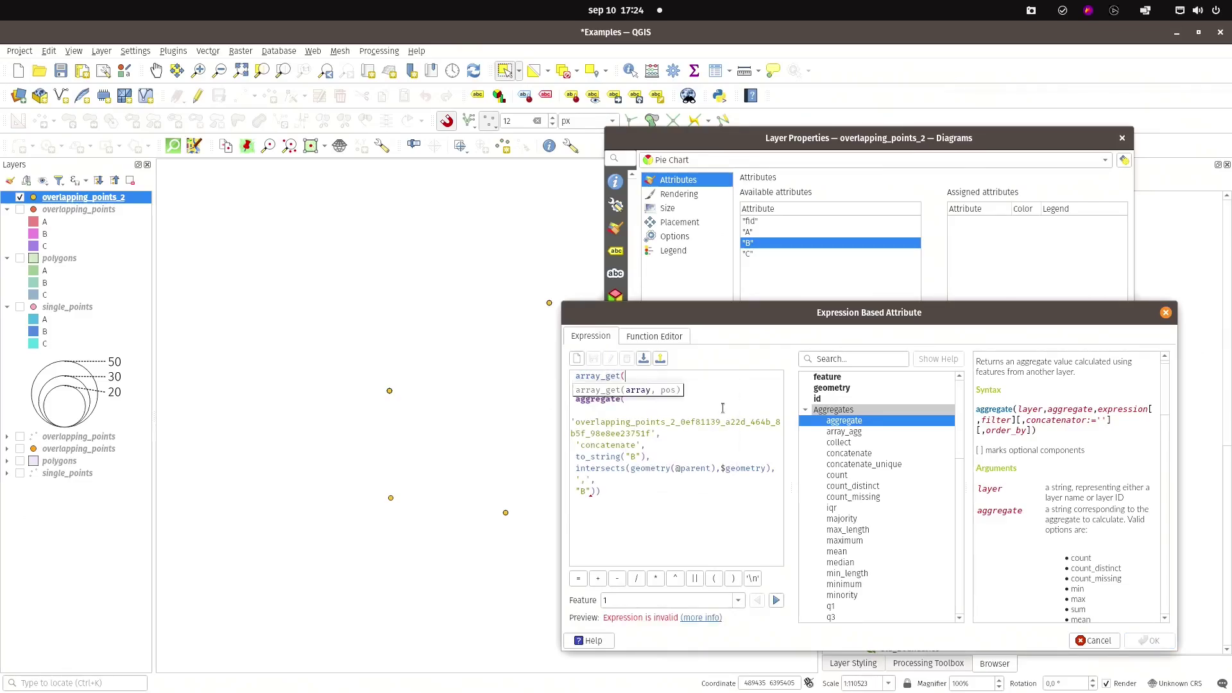
pyautogui.hotkey('ctrl', 'End')
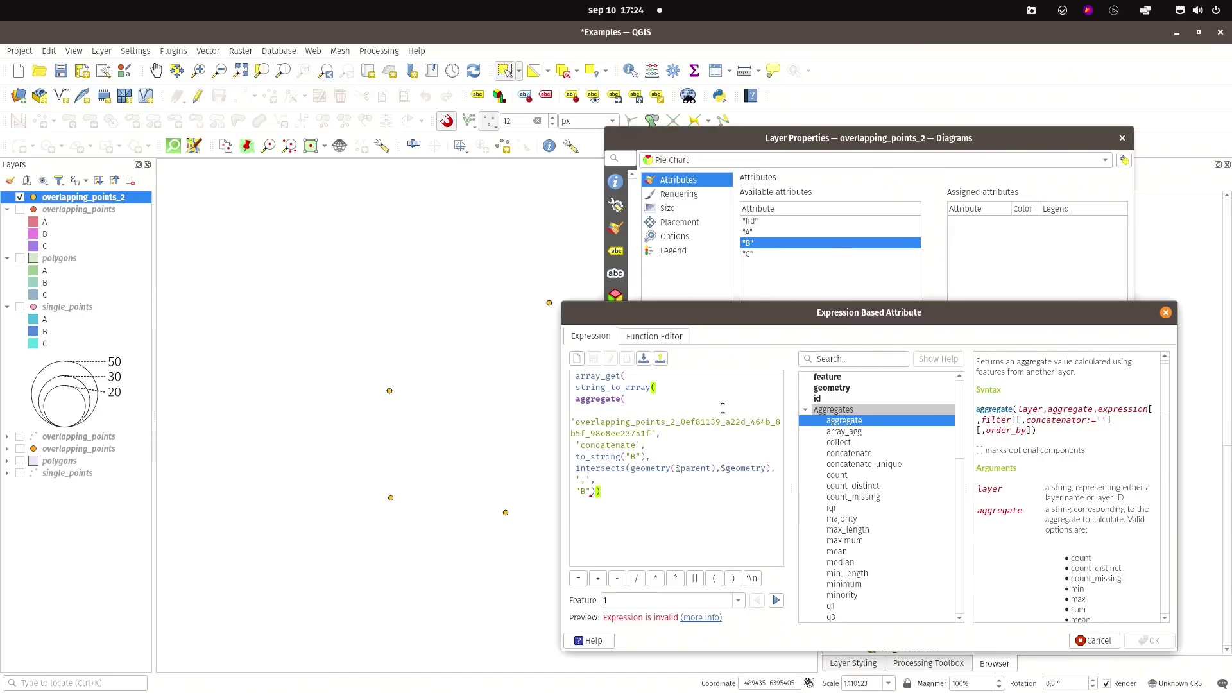
pyautogui.write(',0)')
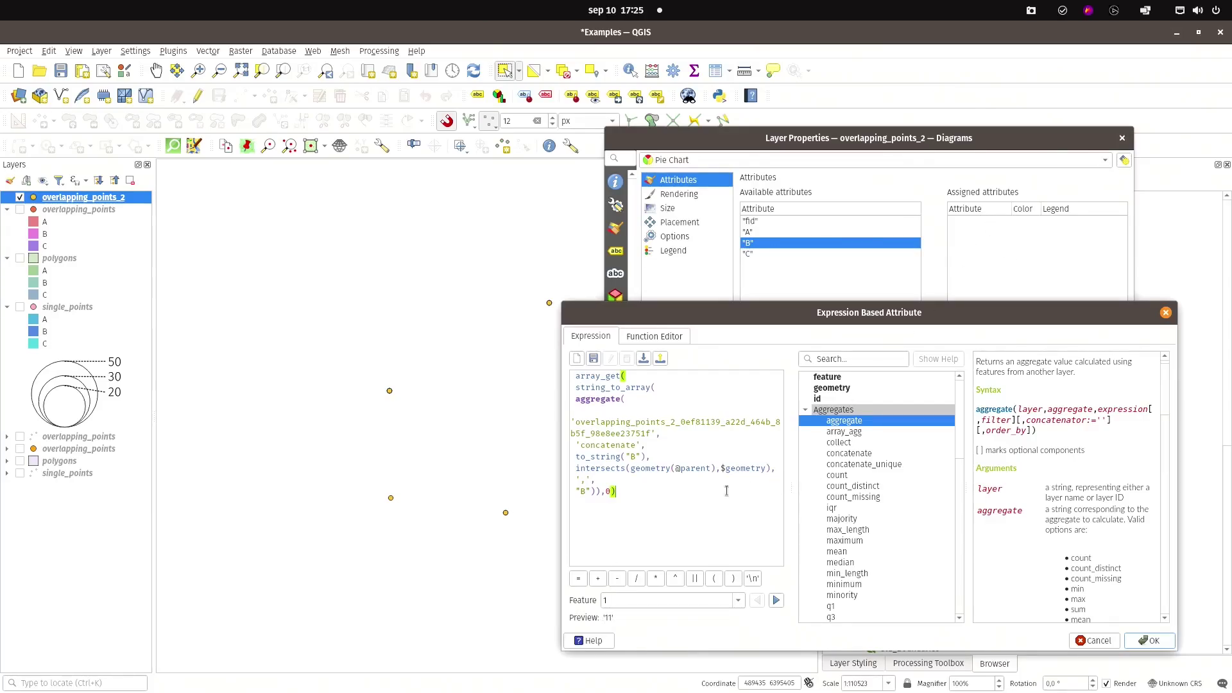
# Step: Wrap the array_get expression in the to_int function and accept it as an assigned diagram attribute
pyautogui.click(570, 377)
pyautogui.press('Return')
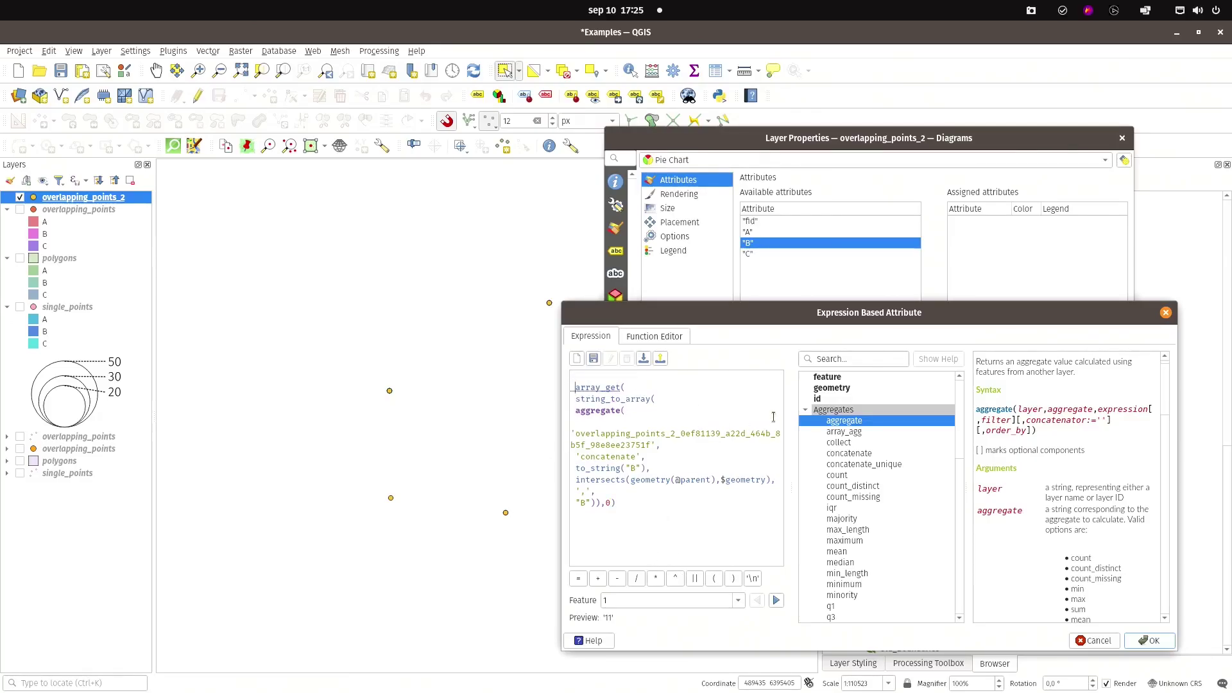
pyautogui.press('Up')
pyautogui.write('to_int(')
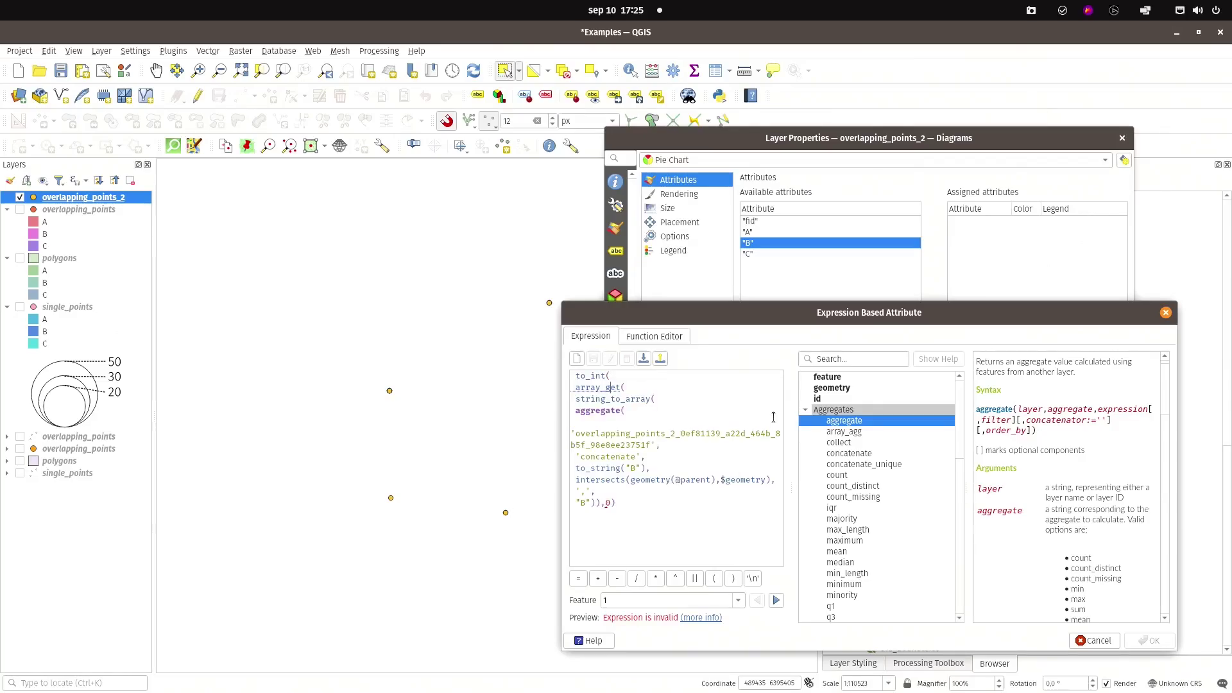
pyautogui.hotkey('ctrl', 'End')
pyautogui.write(')')
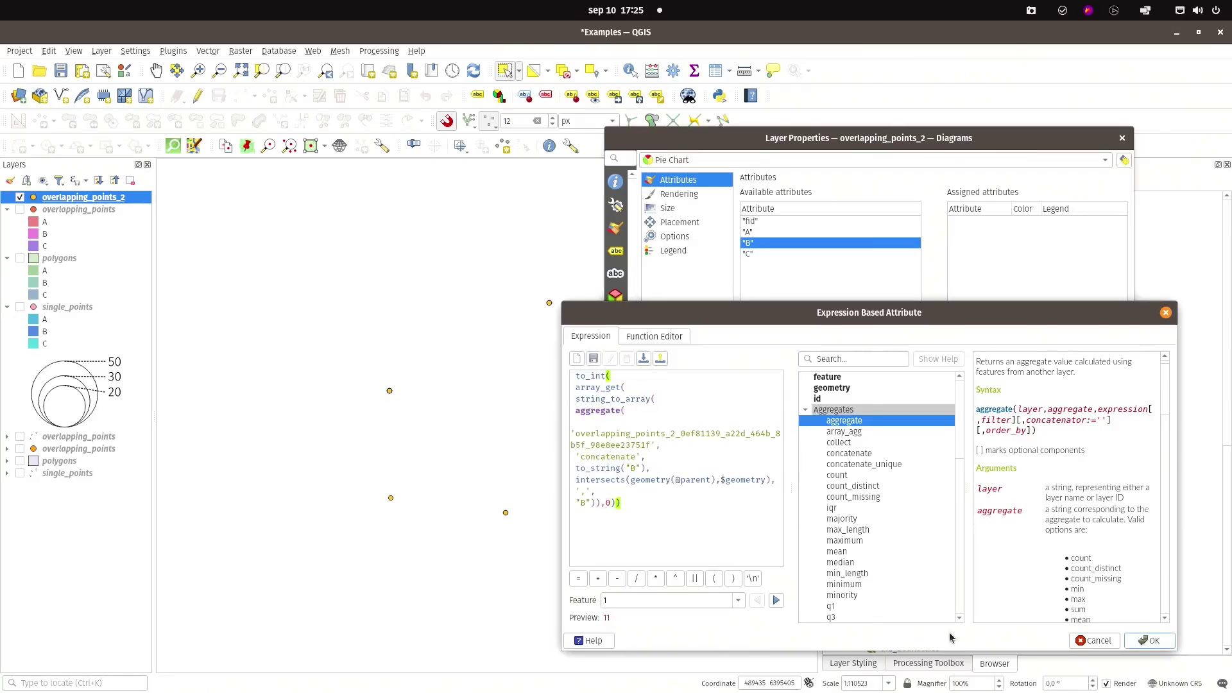
pyautogui.click(1153, 640)
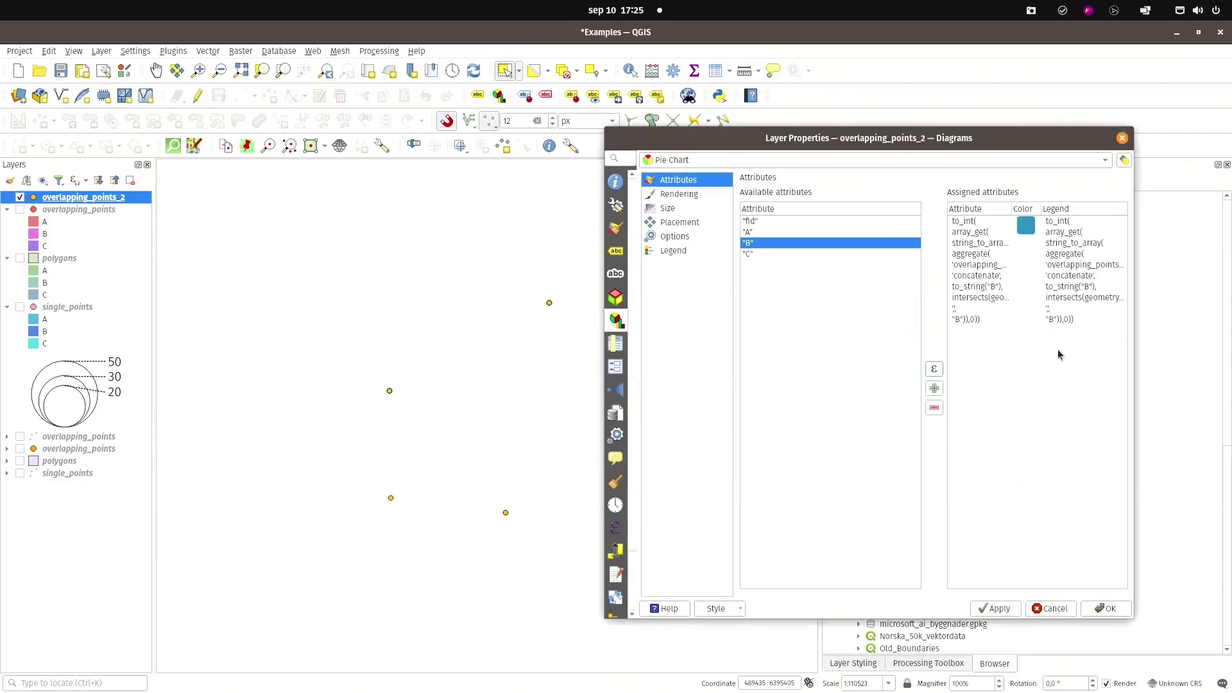
# Step: Change the legend text of the assigned expression attribute to P1
pyautogui.click(1090, 254)
pyautogui.click(1088, 253)
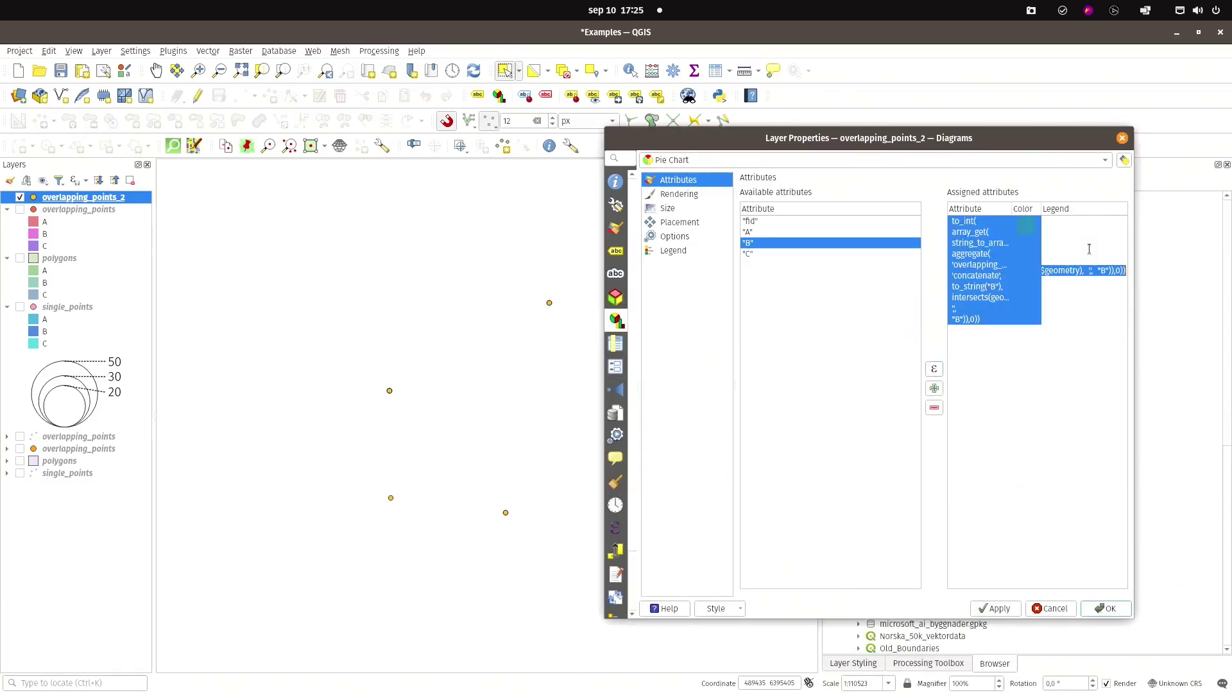
pyautogui.write('P1')
pyautogui.press('Return')
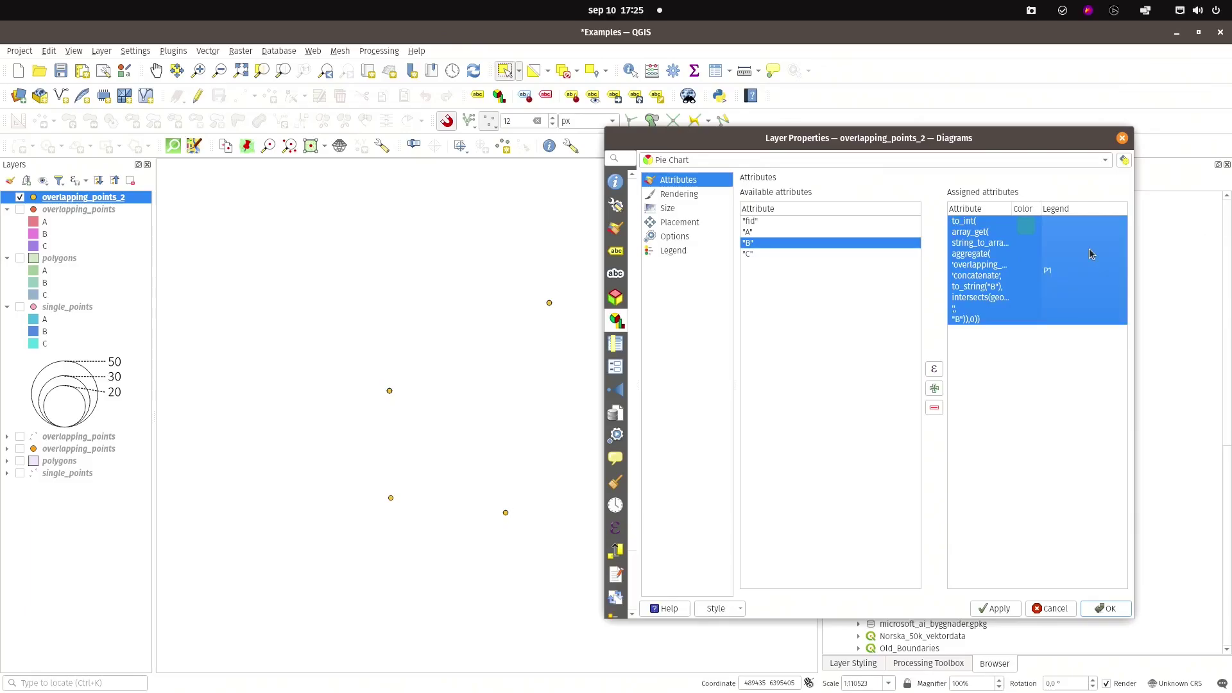
# Step: Add a second expression attribute by reusing the recent to_int aggregate expression with array position 1
pyautogui.click(934, 371)
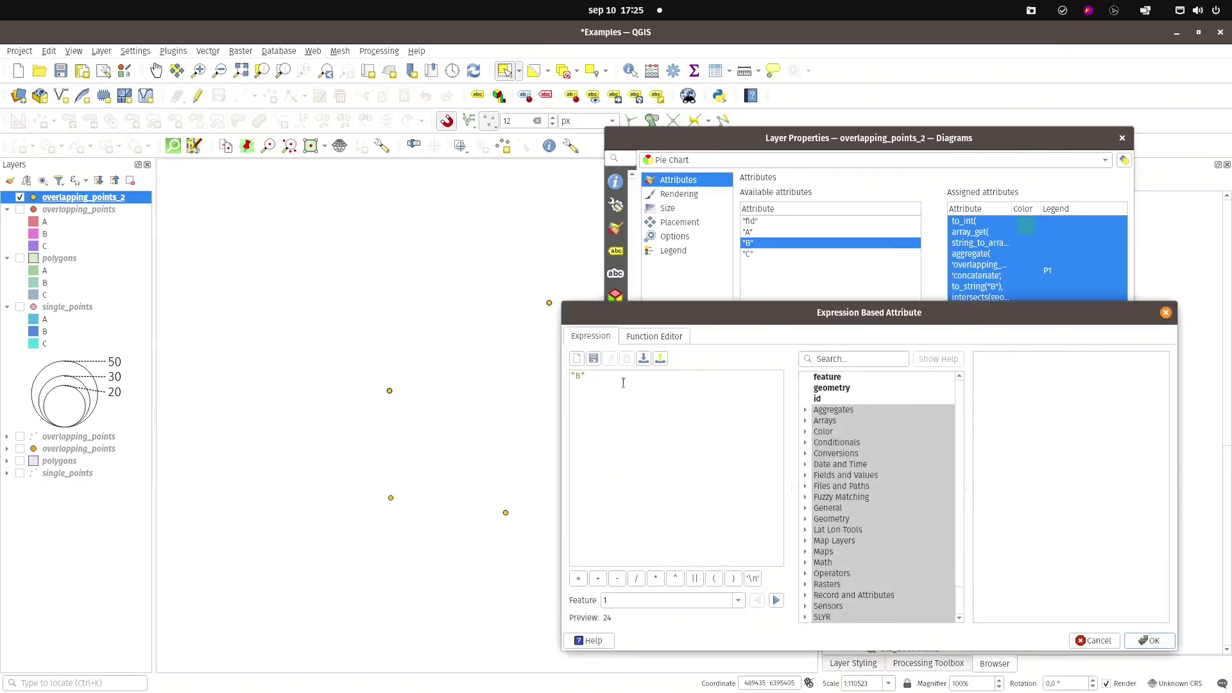
pyautogui.hotkey('ctrl', 'a')
pyautogui.press('BackSpace')
pyautogui.scroll(-1, 959, 398)
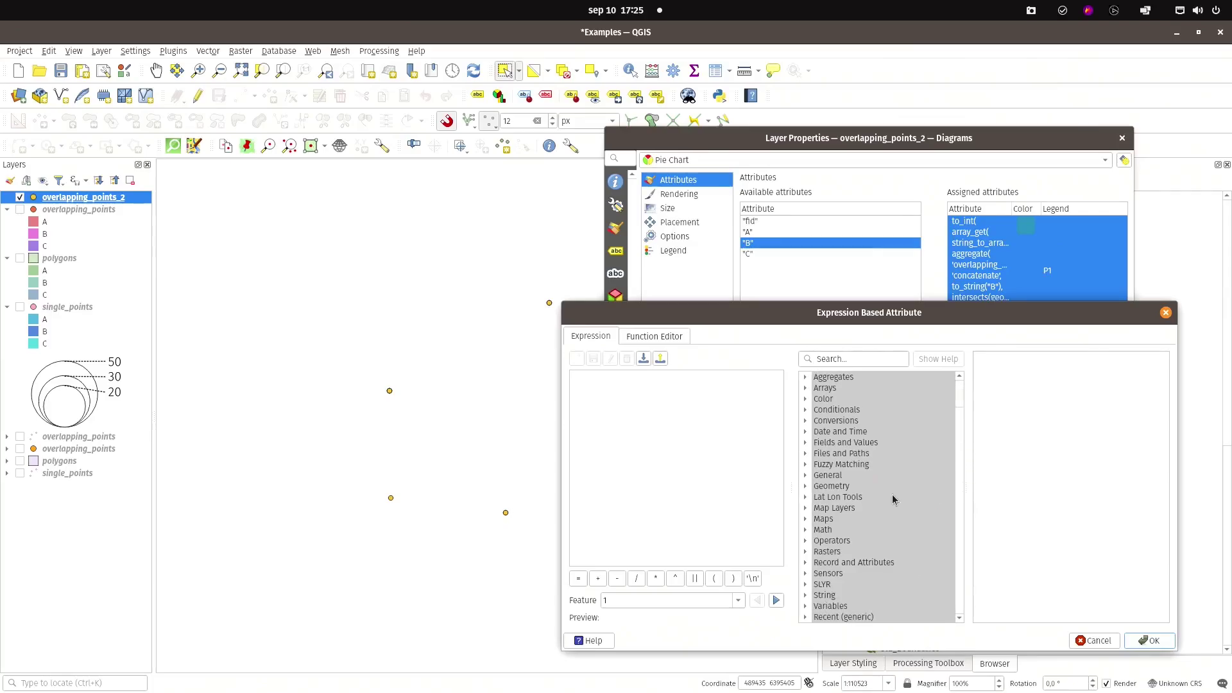
pyautogui.doubleClick(820, 616)
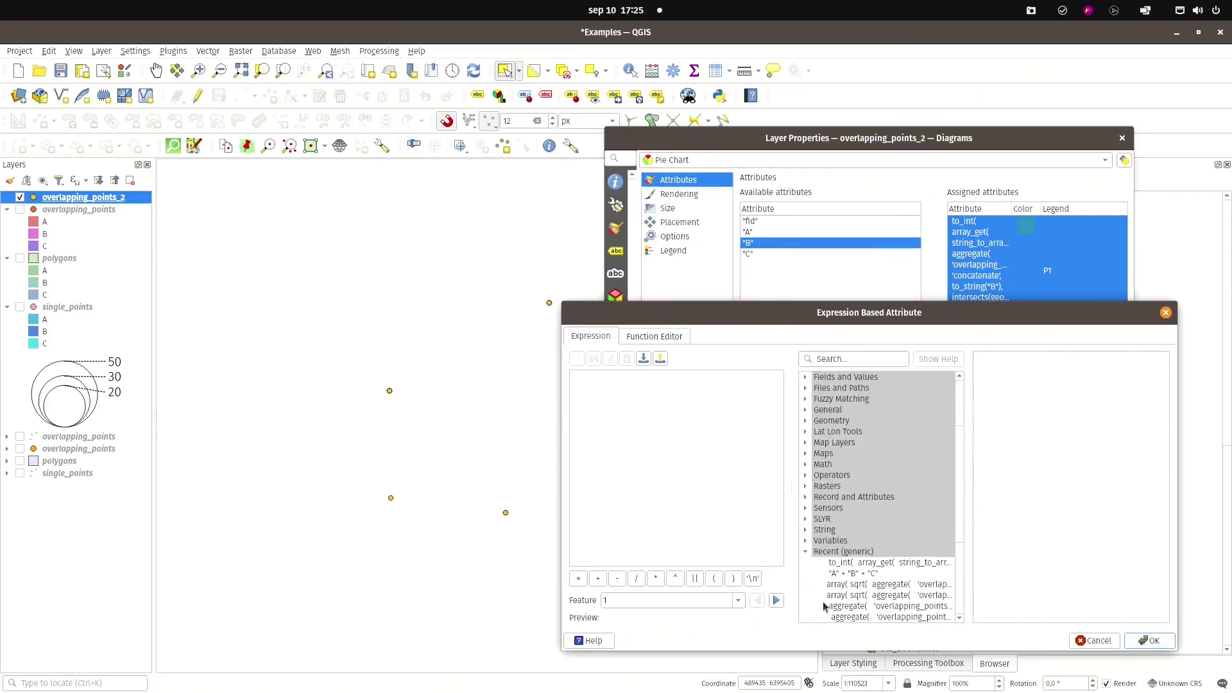
pyautogui.doubleClick(848, 562)
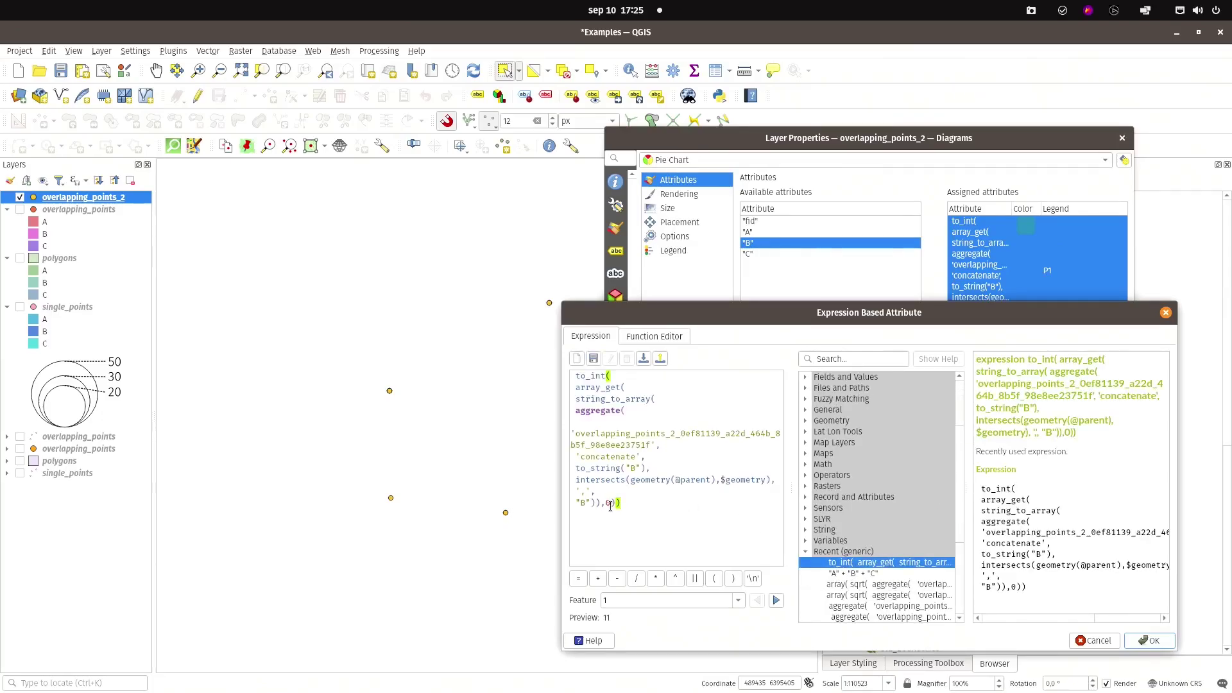
pyautogui.write('1')
pyautogui.click(1148, 640)
# Step: Change the legend text of the second assigned attribute to P2
pyautogui.doubleClick(1063, 365)
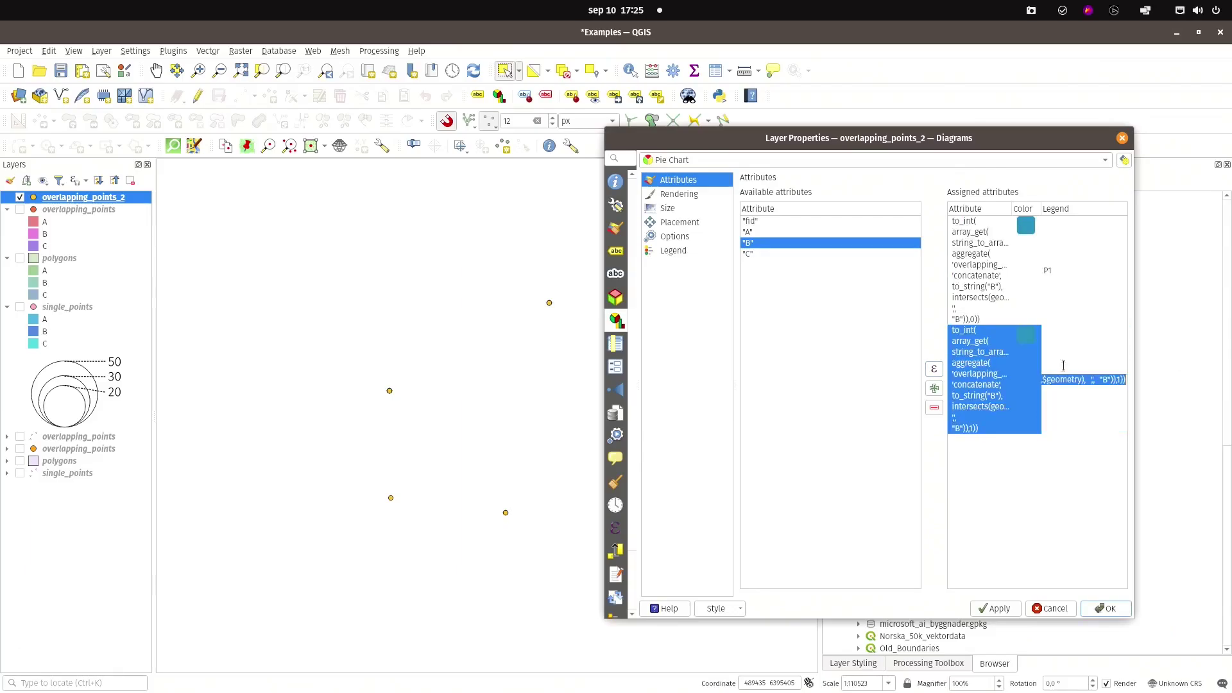
pyautogui.write('P2')
pyautogui.click(1017, 483)
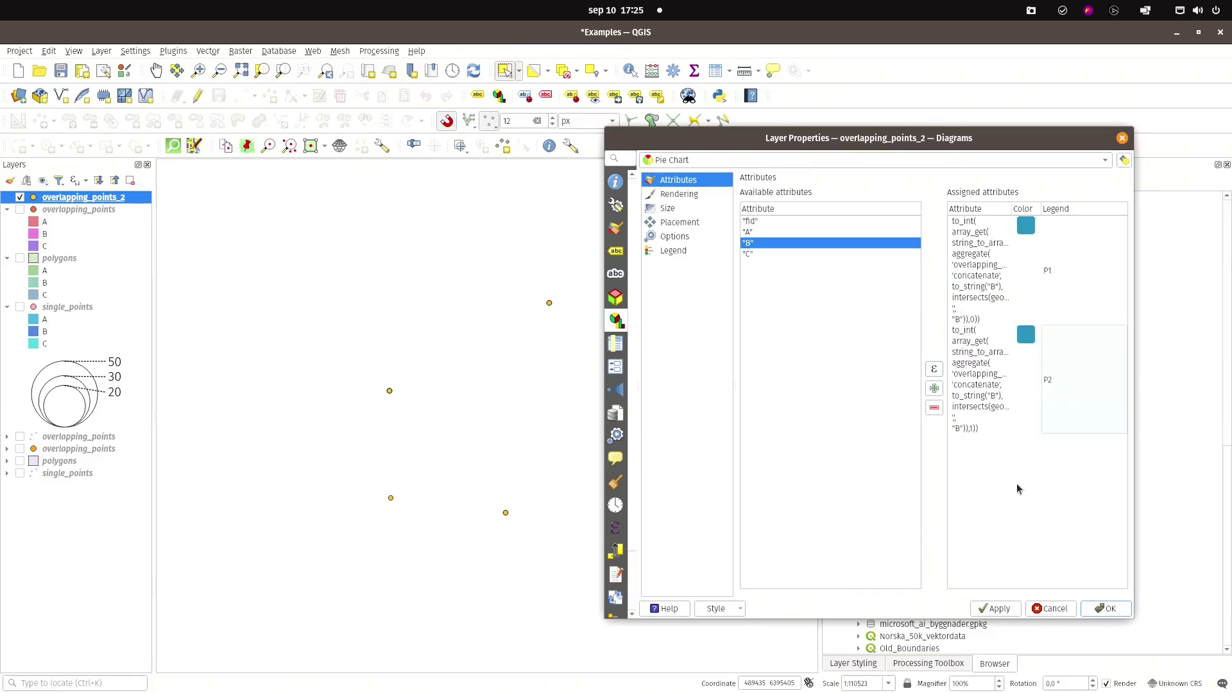
# Step: Add a third expression attribute by reusing the latest to_int aggregate expression with array position 2
pyautogui.click(933, 368)
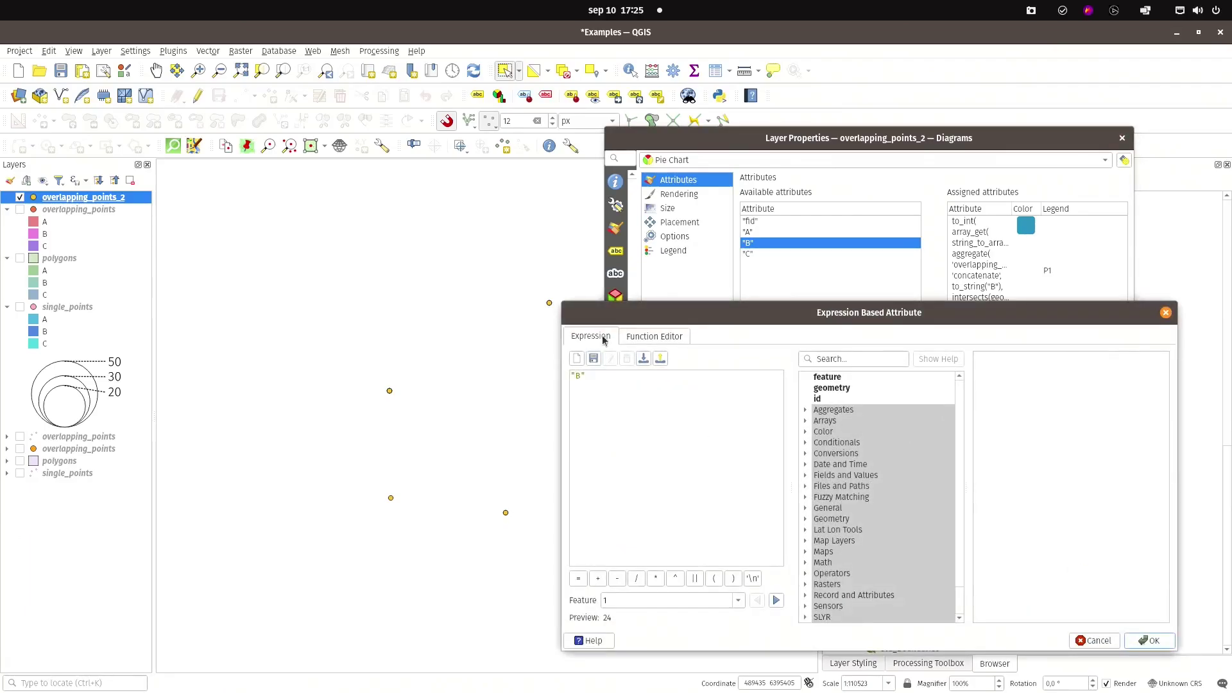
pyautogui.moveTo(603, 382); pyautogui.dragTo(547, 372)
pyautogui.scroll(-1, 933, 532)
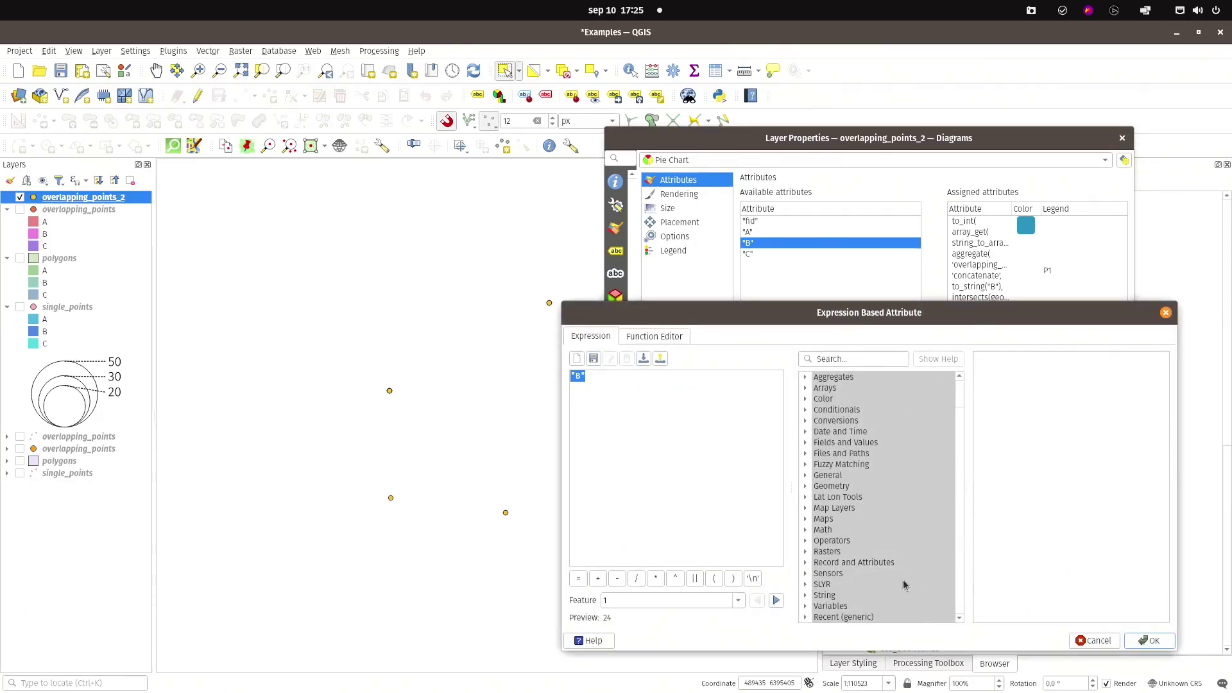
pyautogui.scroll(-2, 820, 611)
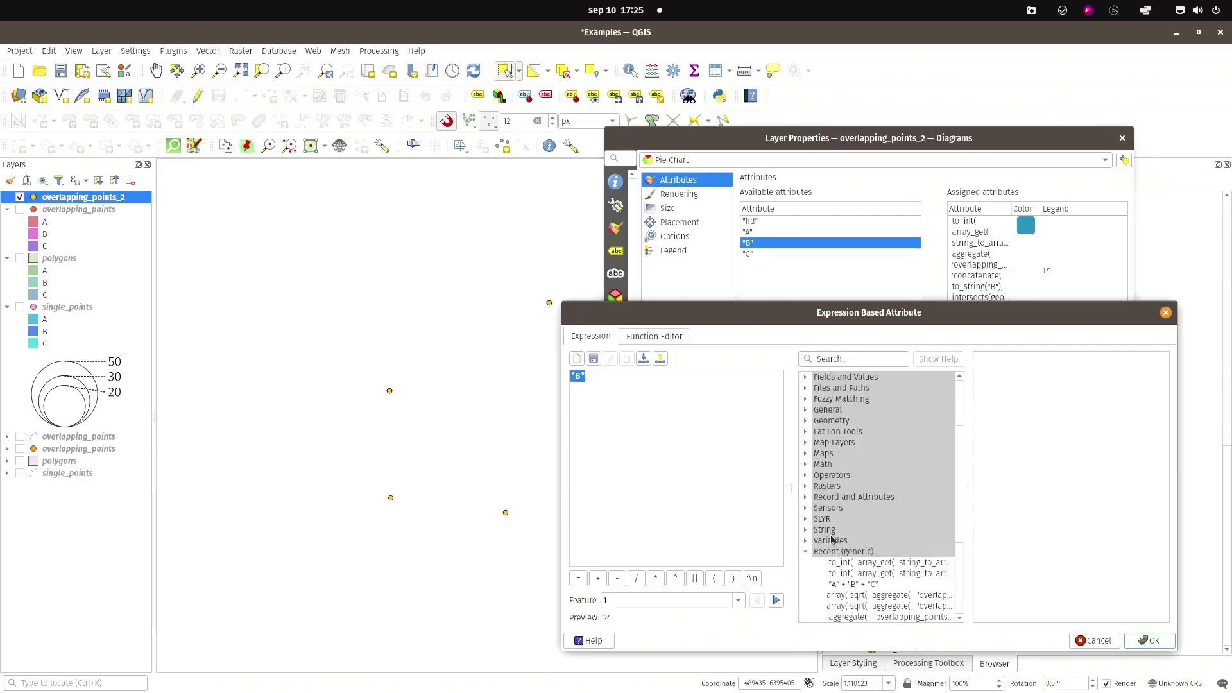
pyautogui.doubleClick(837, 562)
pyautogui.doubleClick(606, 503)
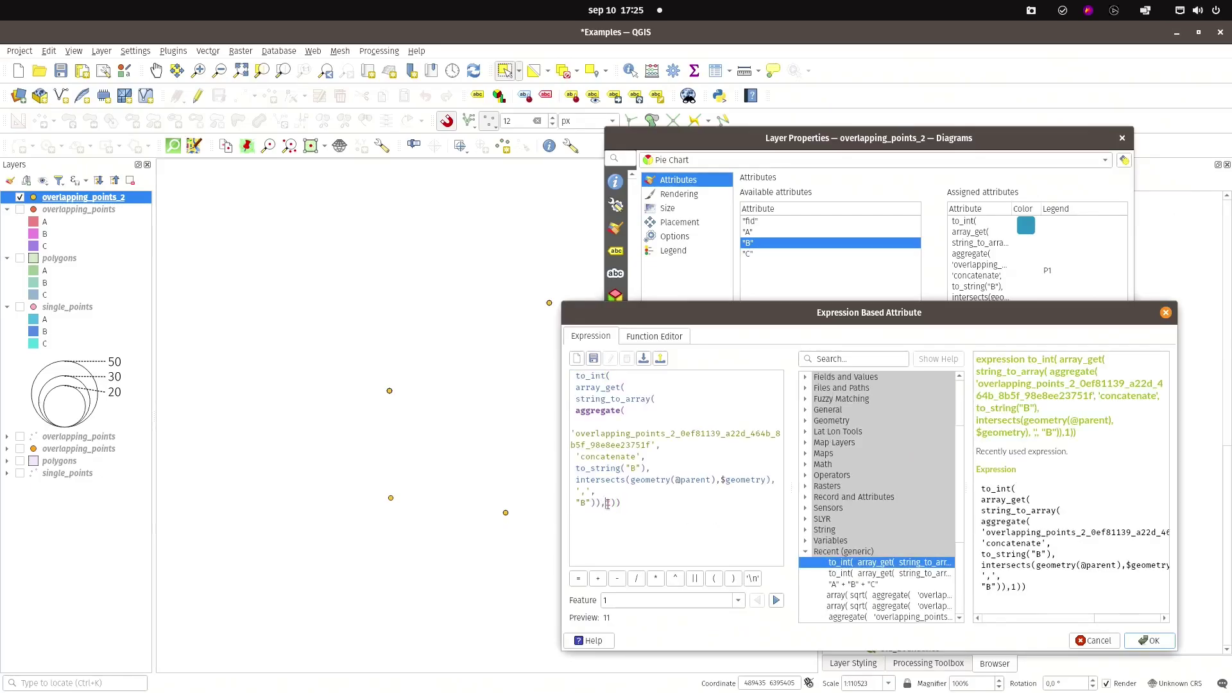
pyautogui.write('2')
pyautogui.click(1172, 642)
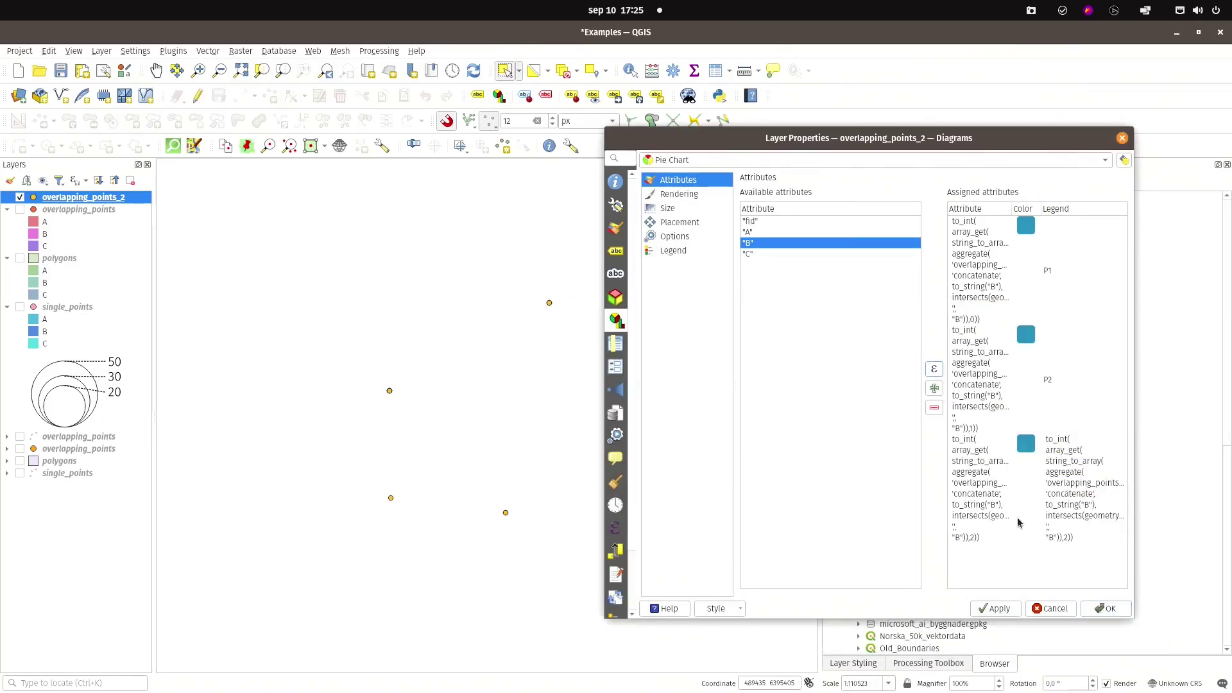
# Step: Change the legend text of the third assigned attribute to P3
pyautogui.doubleClick(1085, 488)
pyautogui.write('P')
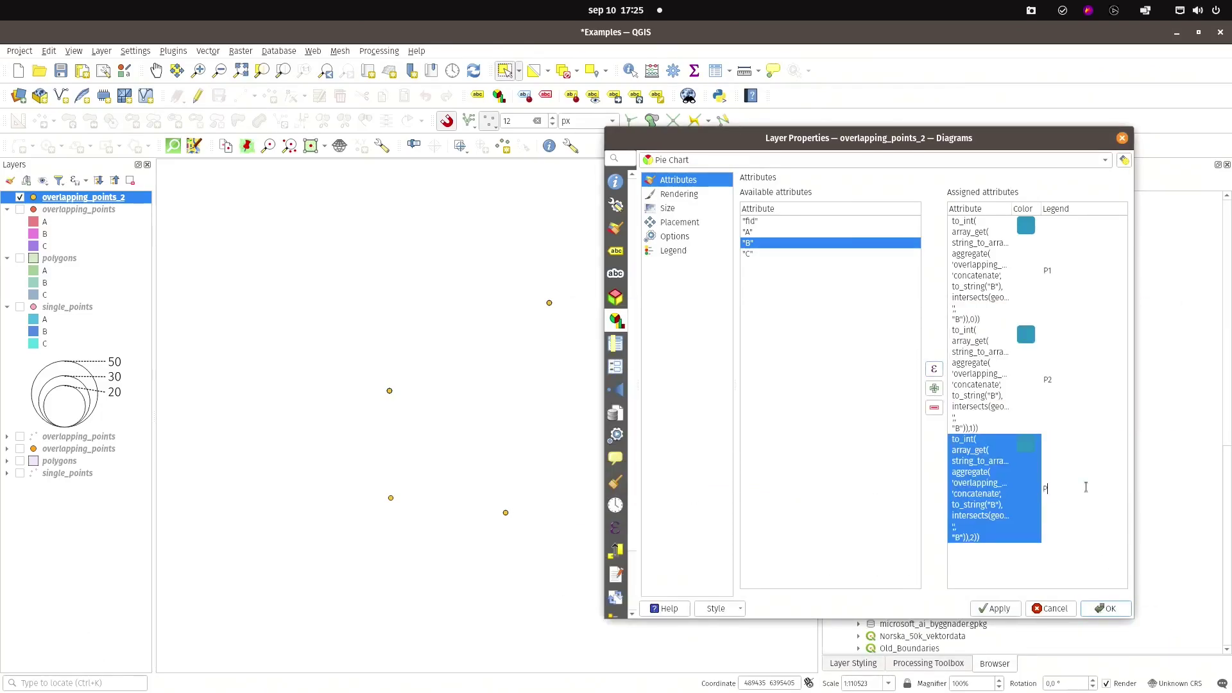
pyautogui.write('3')
pyautogui.press('Return')
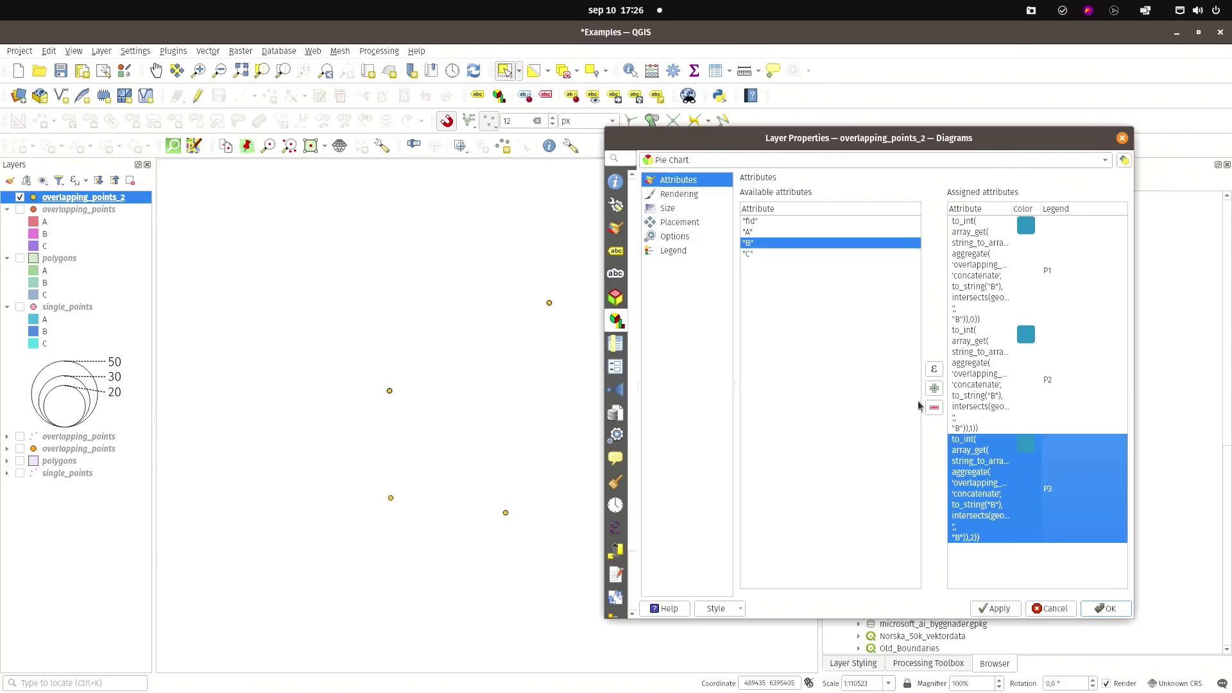
# Step: Add a fourth expression attribute by reusing the latest to_int aggregate expression with array position 3
pyautogui.click(933, 371)
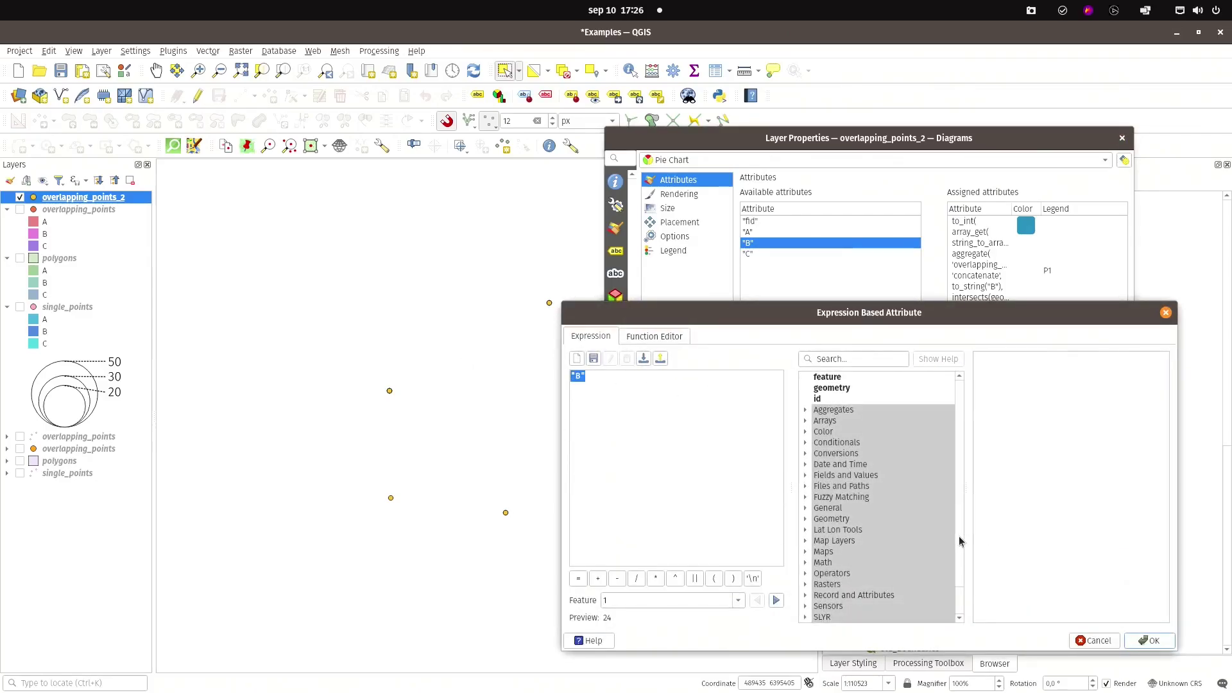
pyautogui.scroll(-1, 958, 537)
pyautogui.click(806, 617)
pyautogui.scroll(-3, 834, 578)
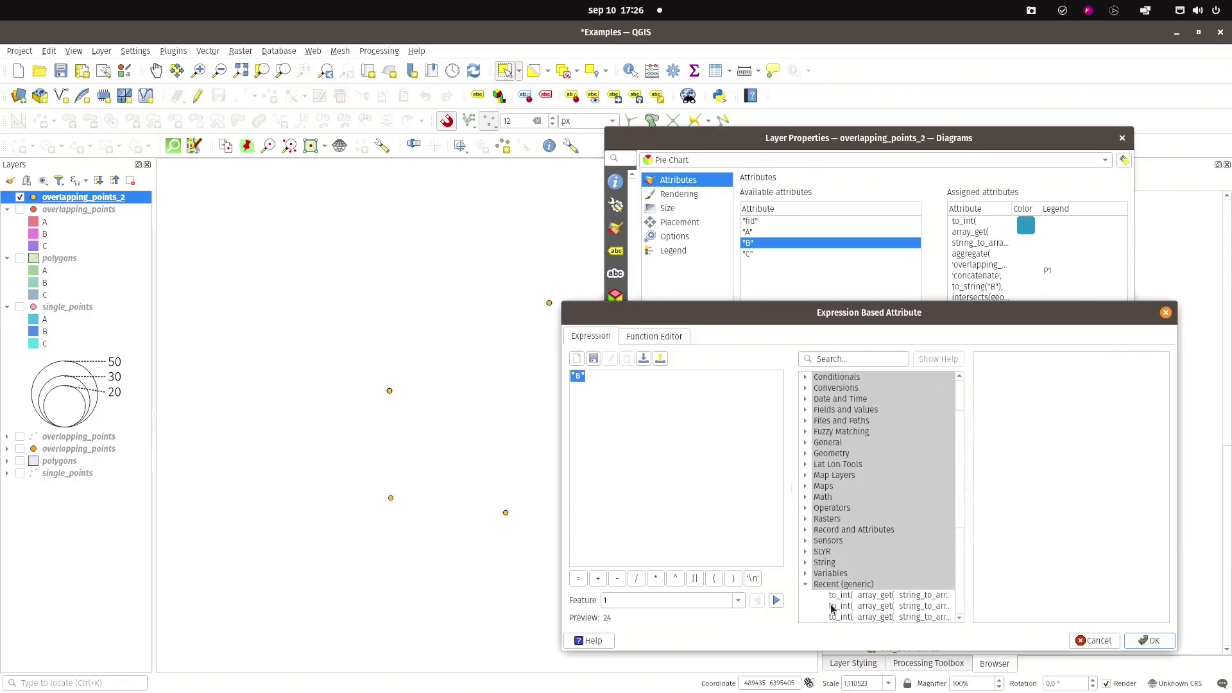
pyautogui.doubleClick(842, 530)
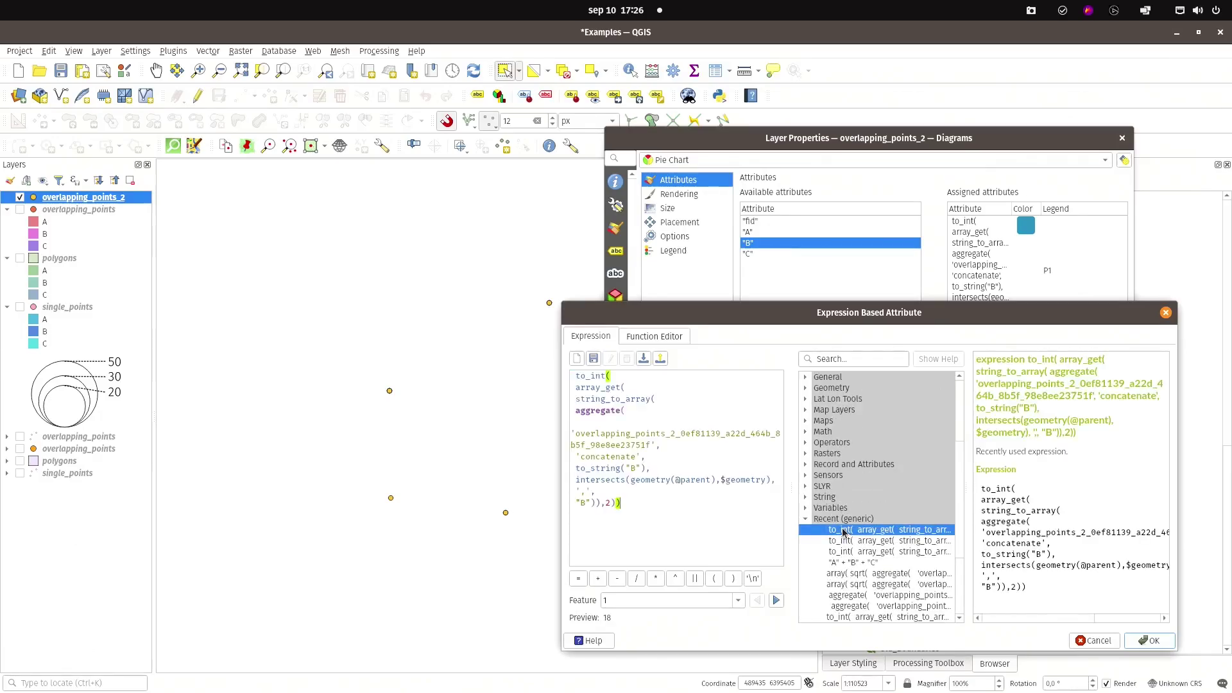
pyautogui.click(608, 502)
pyautogui.click(1149, 640)
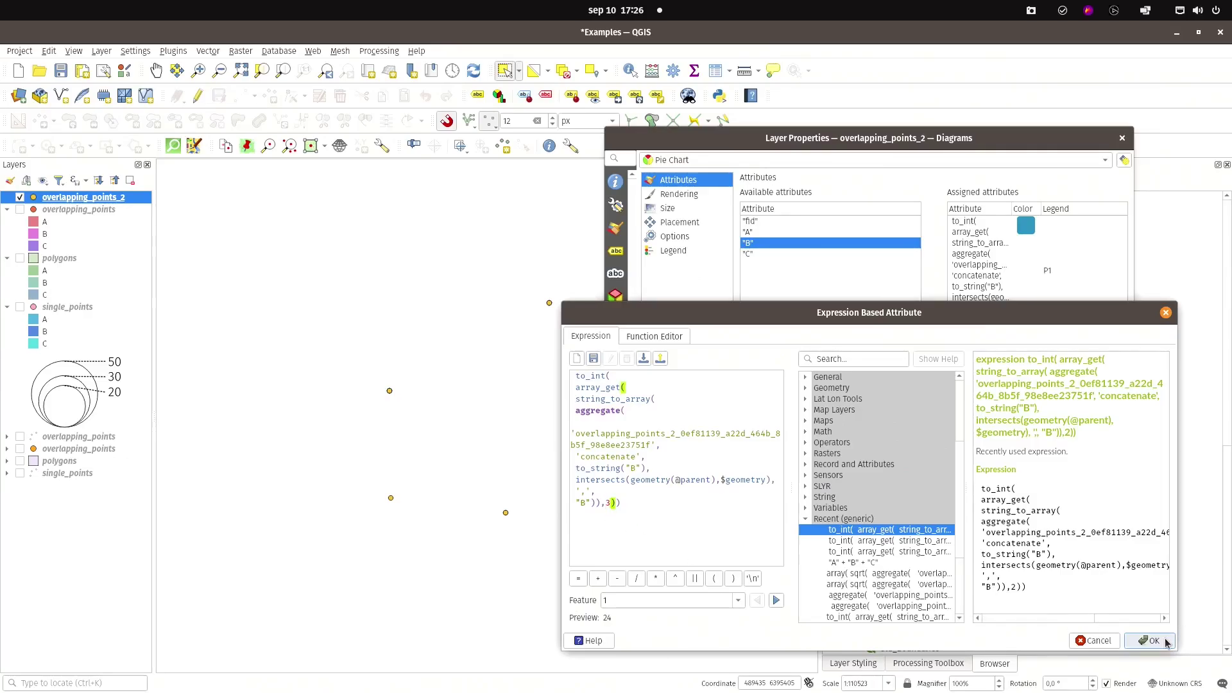
# Step: Change the legend text of the fourth assigned attribute to P4
pyautogui.scroll(-1, 1113, 515)
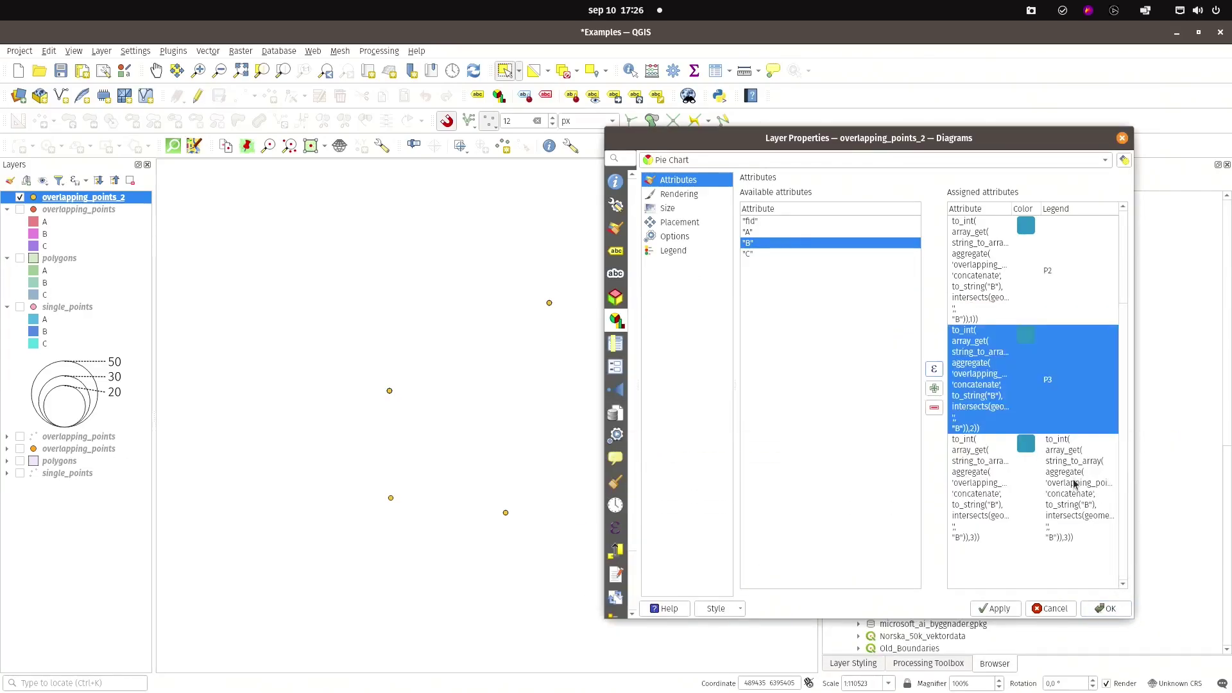
pyautogui.click(1059, 452)
pyautogui.doubleClick(1060, 455)
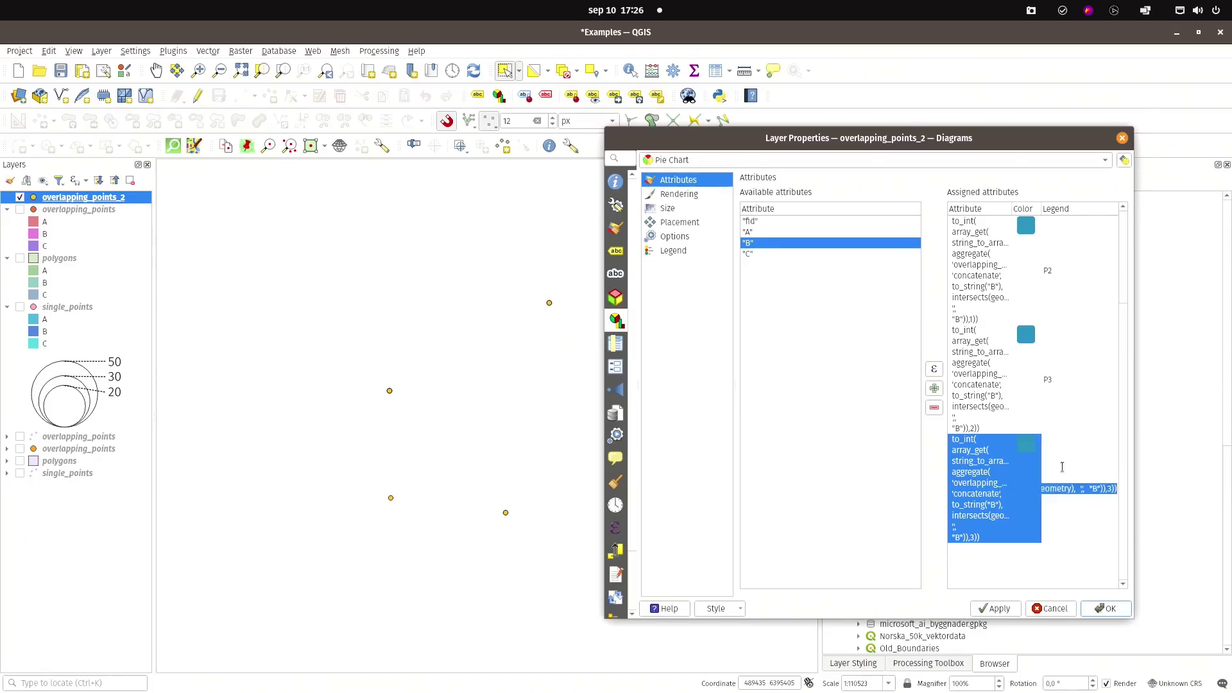
pyautogui.write('P4')
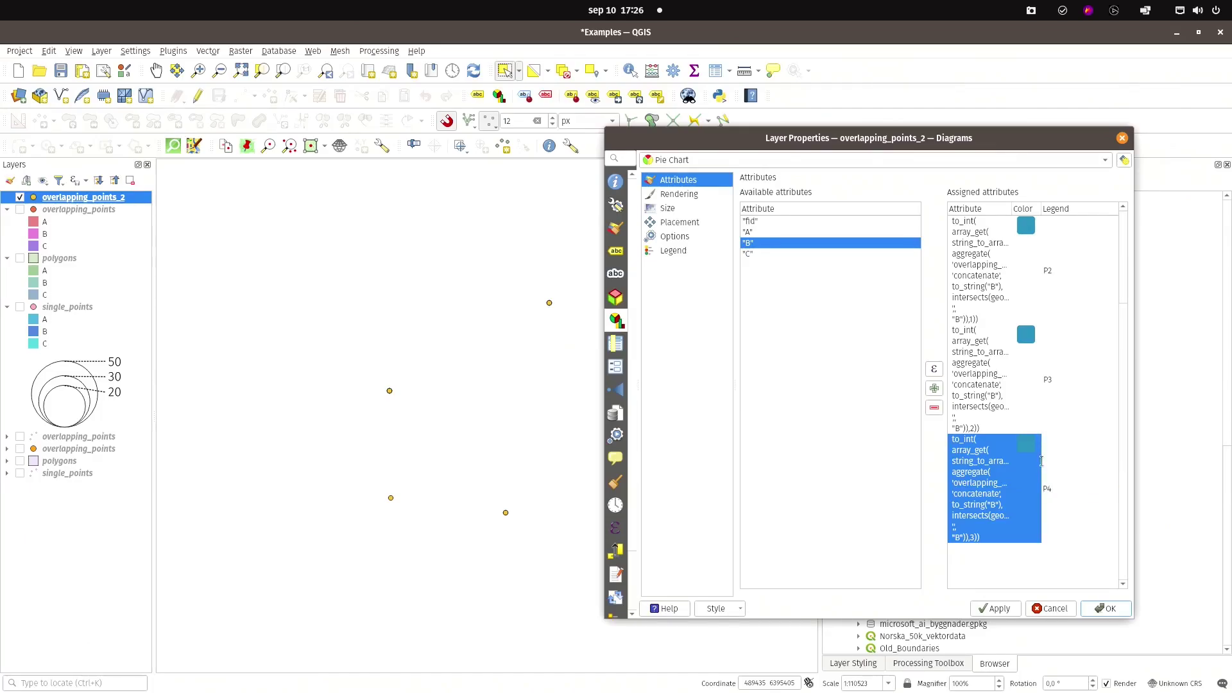
# Step: Set the P1 colour to a sandy yellow with hue 43°, saturation 45% and a brighter value
pyautogui.scroll(1, 1041, 461)
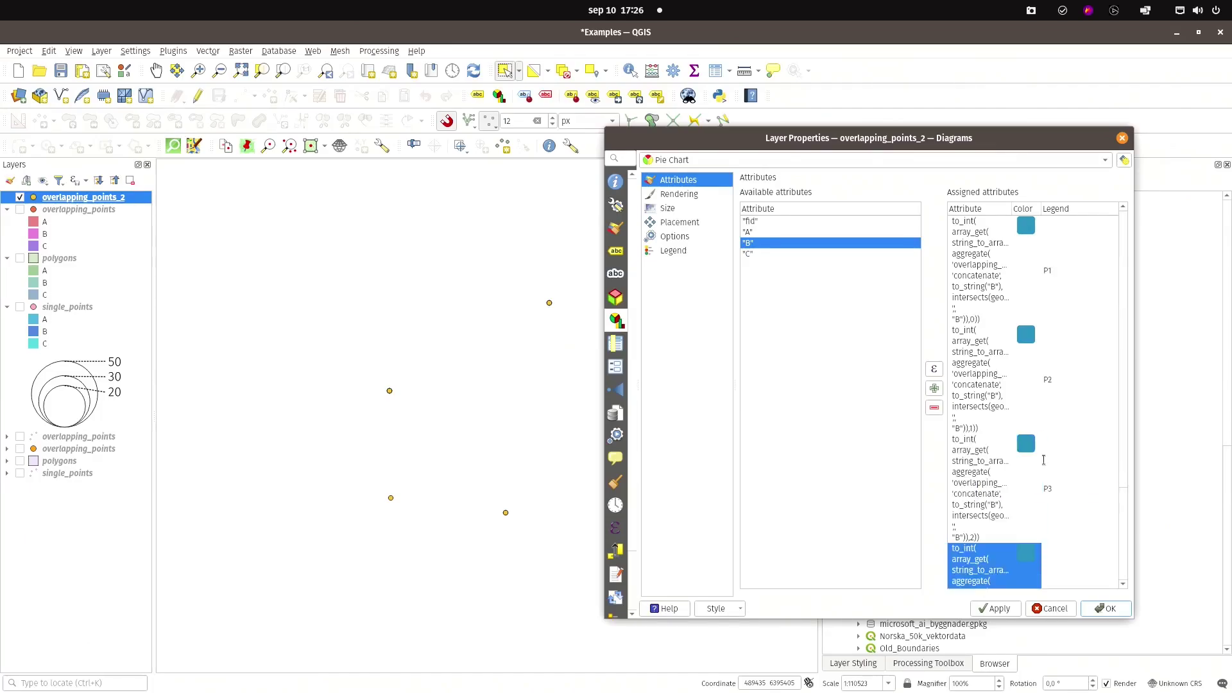
pyautogui.doubleClick(1028, 230)
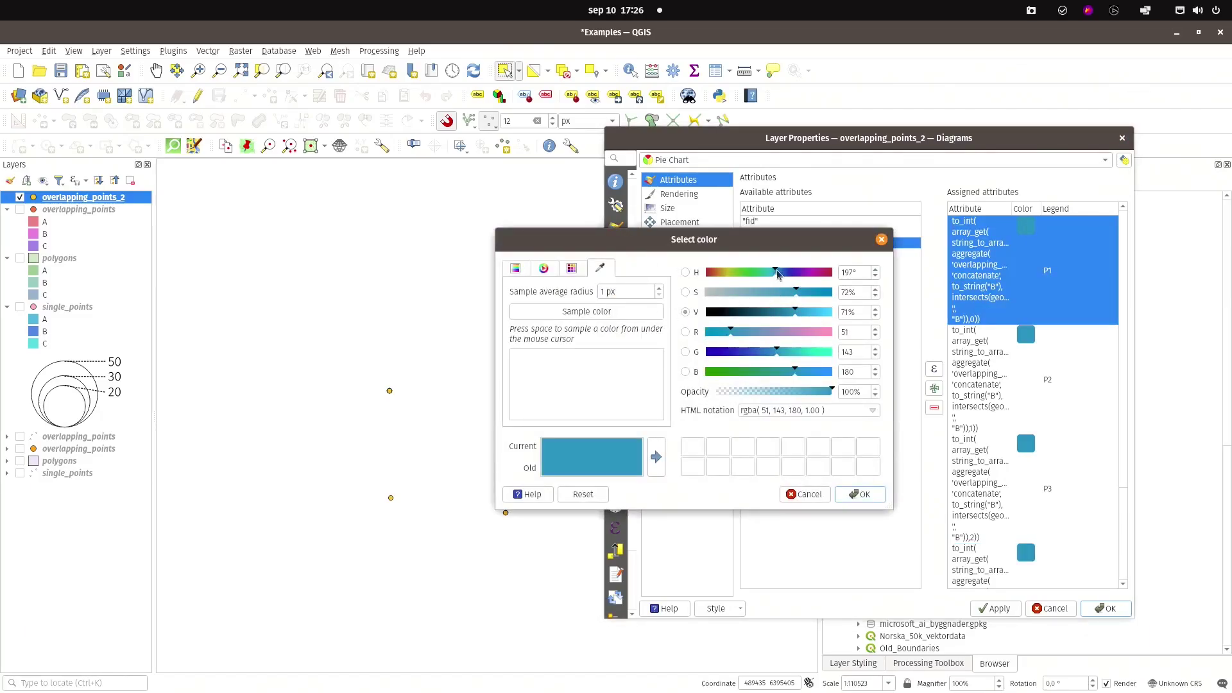
pyautogui.click(722, 273)
pyautogui.moveTo(722, 273); pyautogui.dragTo(720, 273)
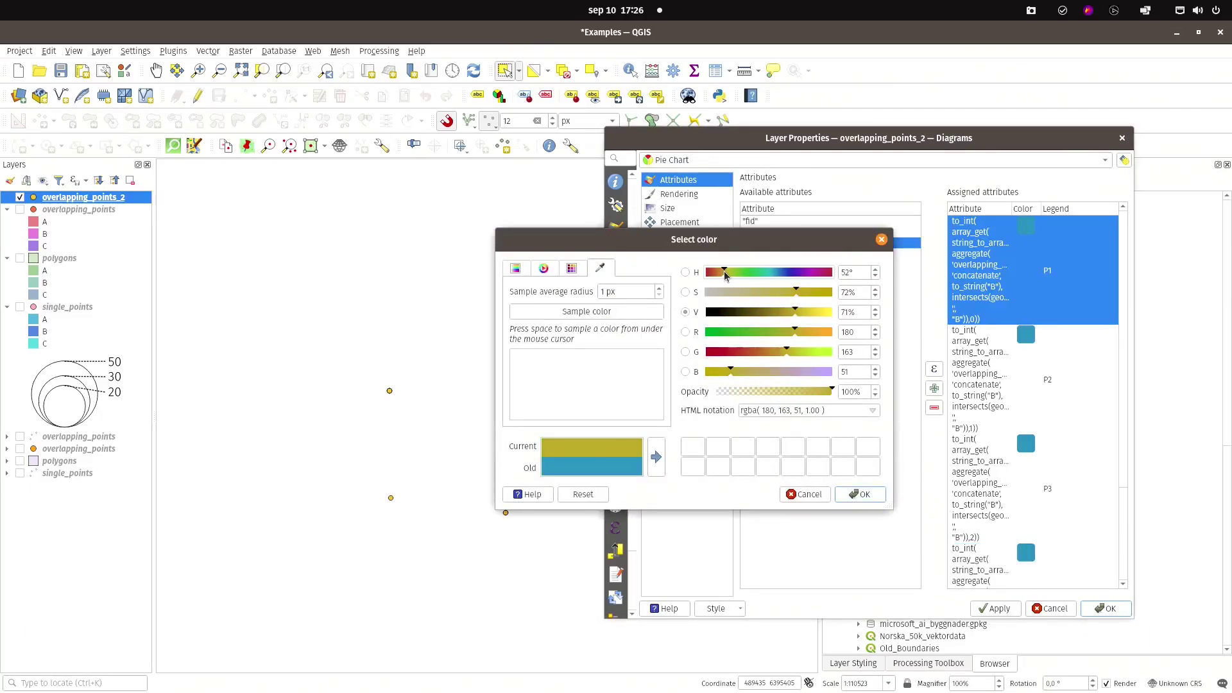
pyautogui.click(763, 293)
pyautogui.click(812, 313)
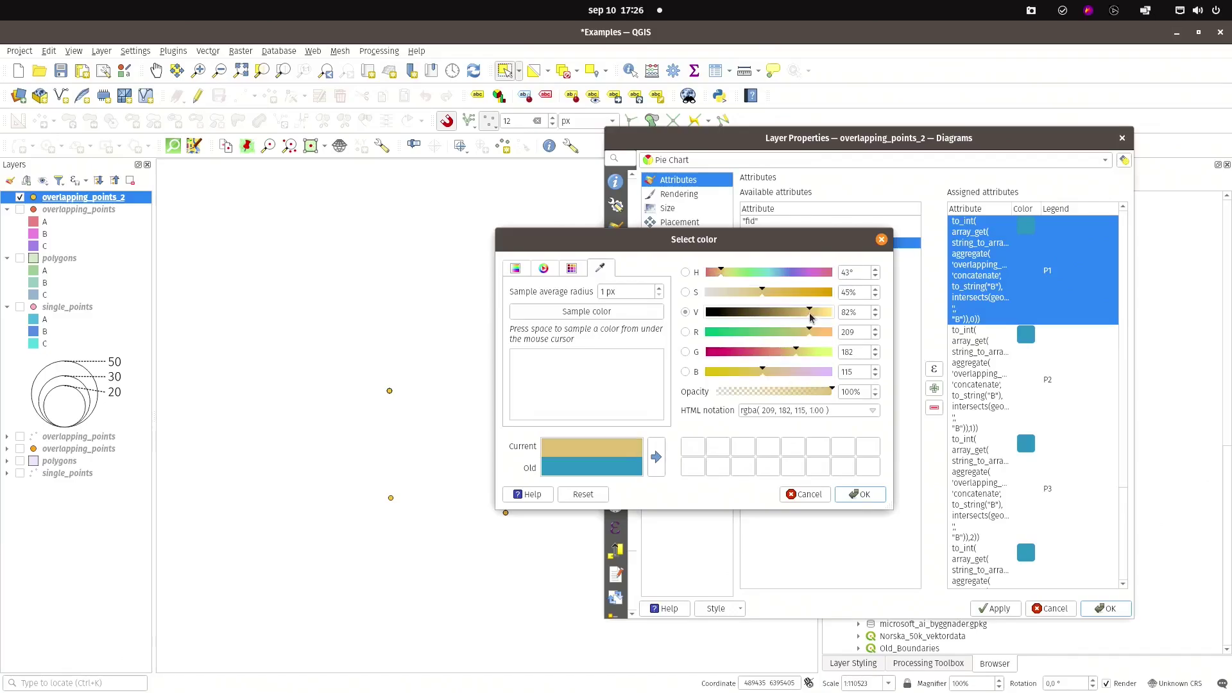
pyautogui.click(859, 494)
# Step: Set the P2 colour by sampling the P1 swatch and shifting its hue to orange
pyautogui.doubleClick(1026, 339)
pyautogui.click(587, 312)
pyautogui.click(1029, 229)
pyautogui.click(717, 275)
pyautogui.click(859, 494)
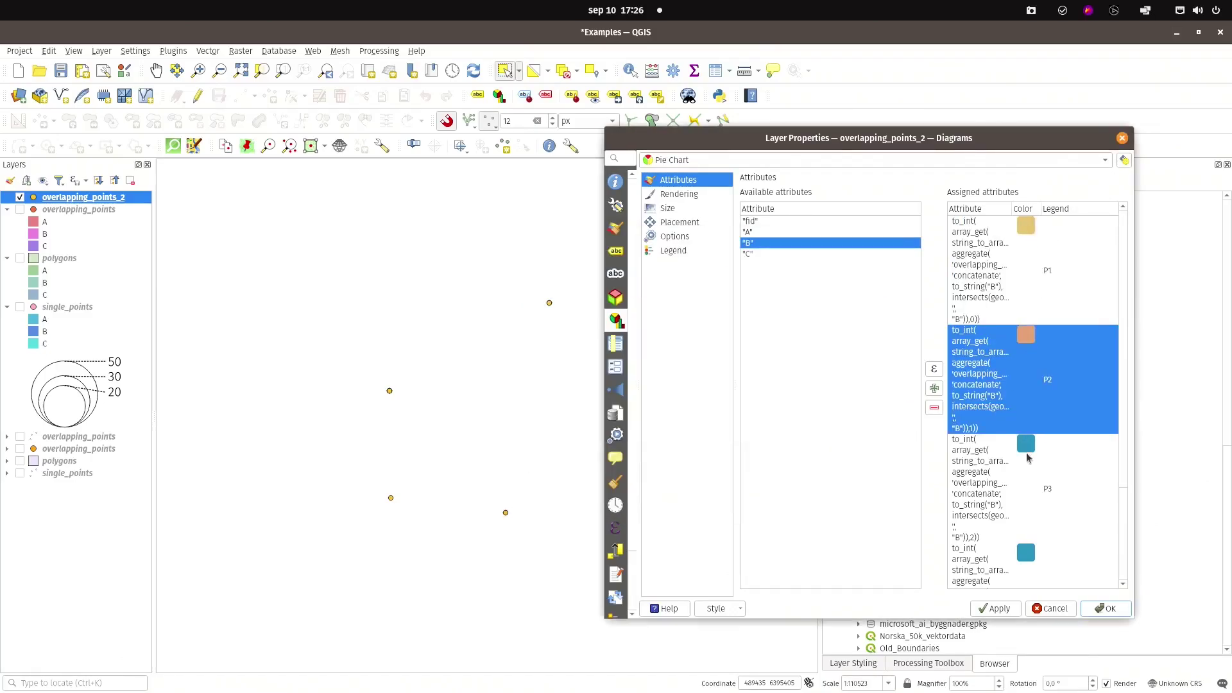
# Step: Set the P3 colour by sampling the P1 swatch and shifting its hue to a reddish 16°
pyautogui.doubleClick(1025, 443)
pyautogui.click(586, 312)
pyautogui.click(1026, 226)
pyautogui.click(725, 275)
pyautogui.click(711, 272)
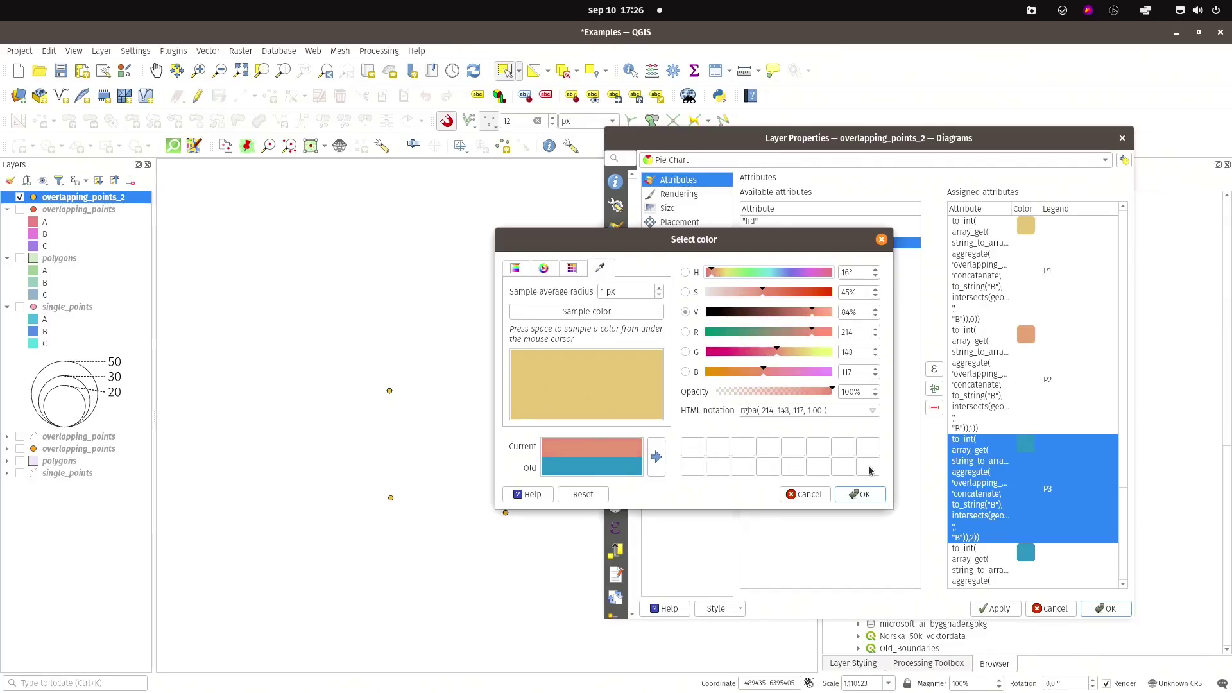
pyautogui.click(859, 494)
# Step: Set the P4 colour by sampling the P1 swatch and shifting its hue to light yellow-green
pyautogui.doubleClick(1026, 553)
pyautogui.click(586, 312)
pyautogui.click(1026, 225)
pyautogui.click(727, 273)
pyautogui.click(860, 494)
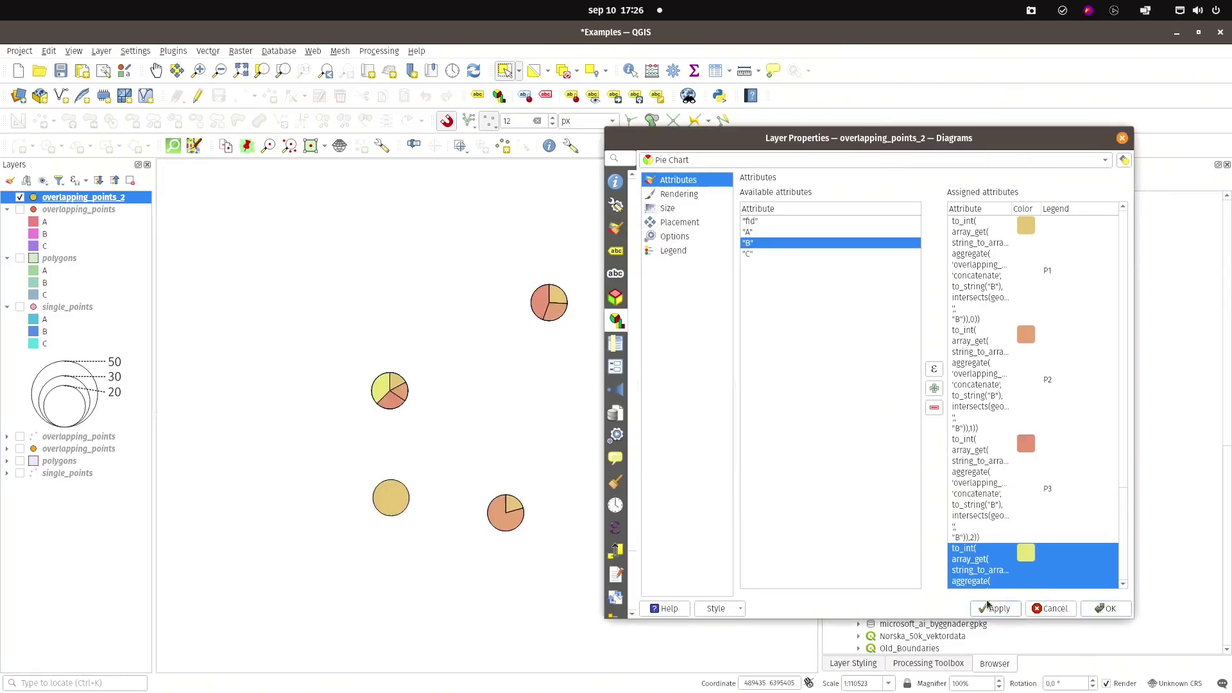
# Step: Shift the P3 colour's hue slightly further toward red and apply the diagram settings
pyautogui.doubleClick(1026, 443)
pyautogui.click(710, 273)
pyautogui.click(860, 494)
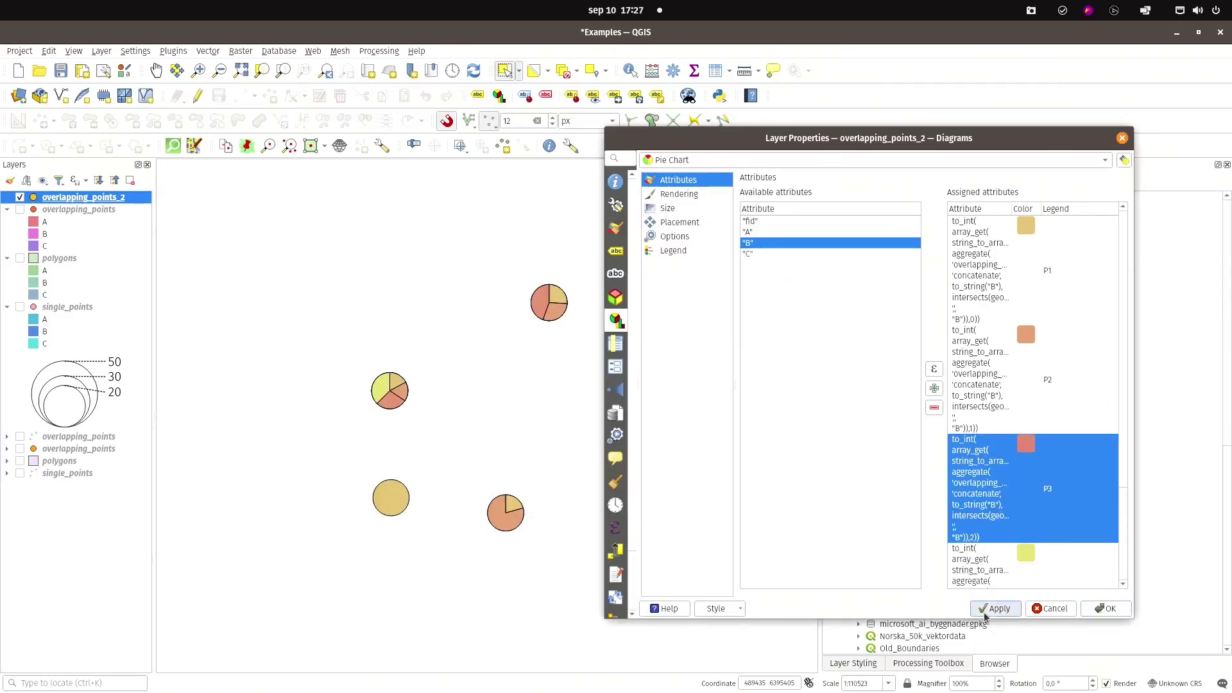
pyautogui.click(994, 608)
# Step: Switch the pie charts to scaled size and load the most recent to_int expression as the size attribute's expression
pyautogui.click(667, 208)
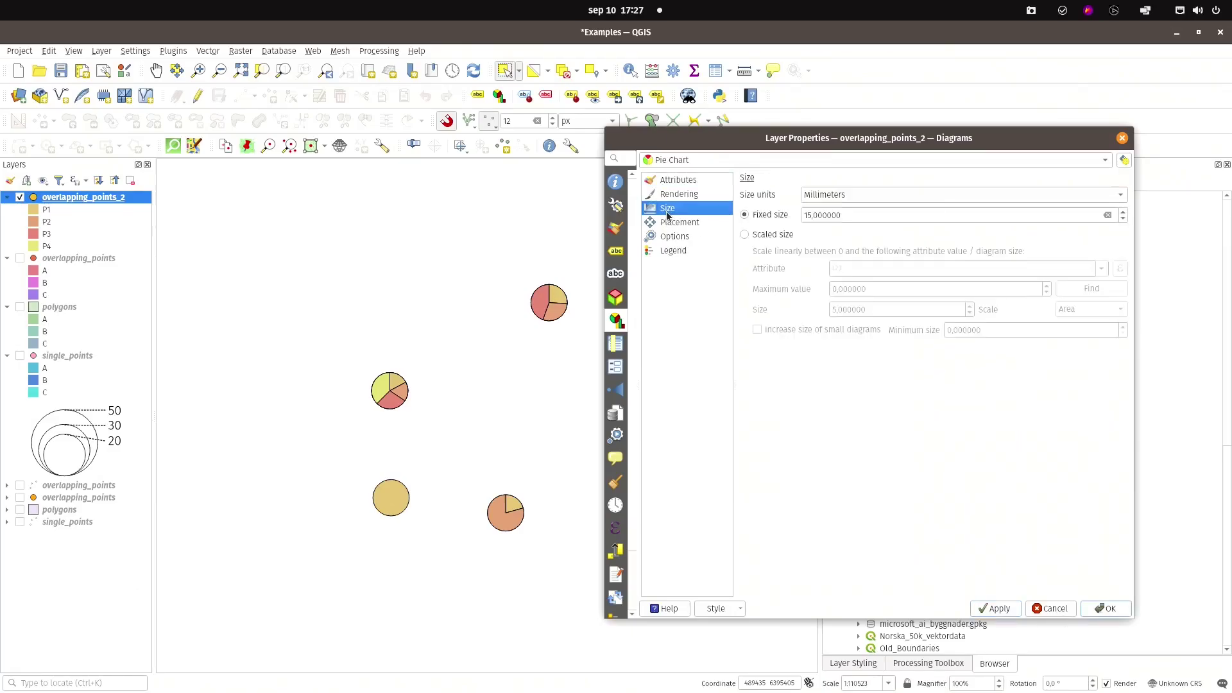
pyautogui.click(776, 235)
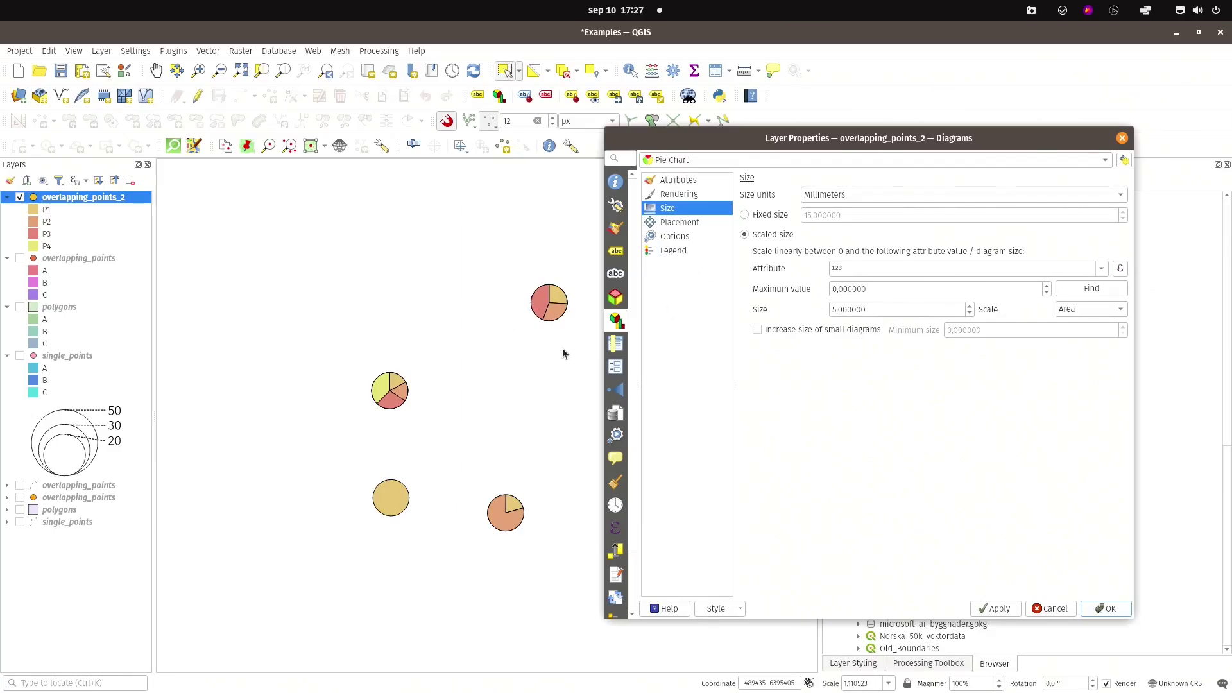
pyautogui.click(1120, 269)
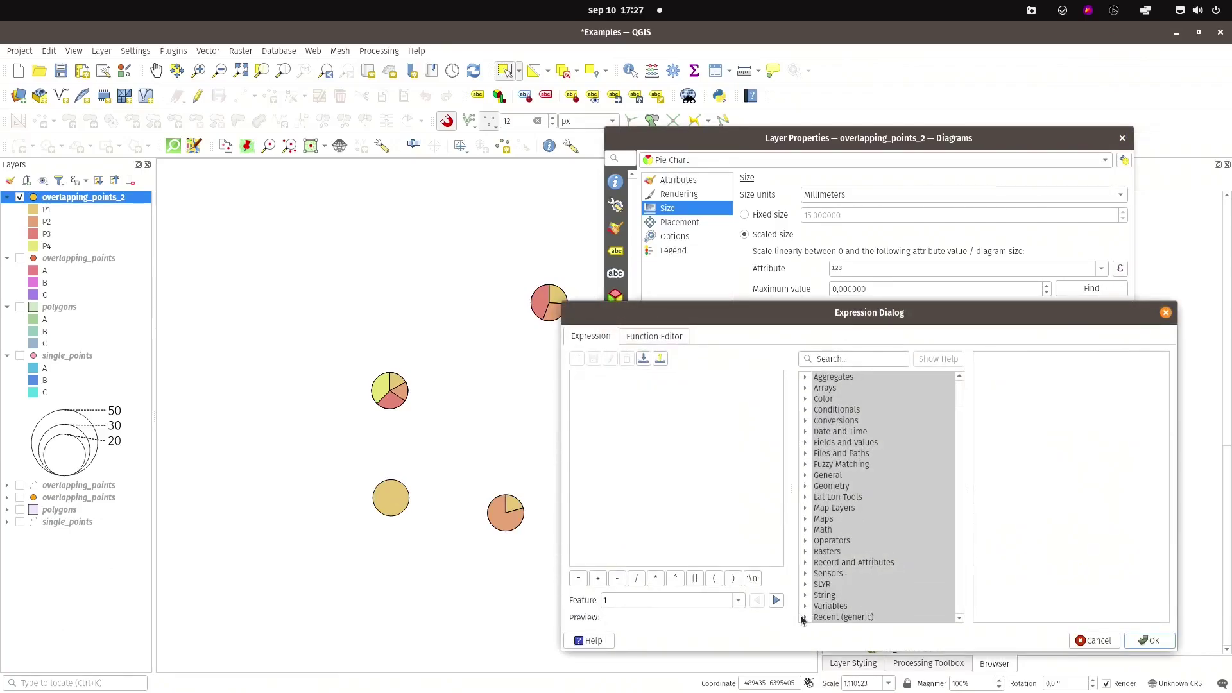
pyautogui.click(806, 617)
pyautogui.scroll(-4, 844, 447)
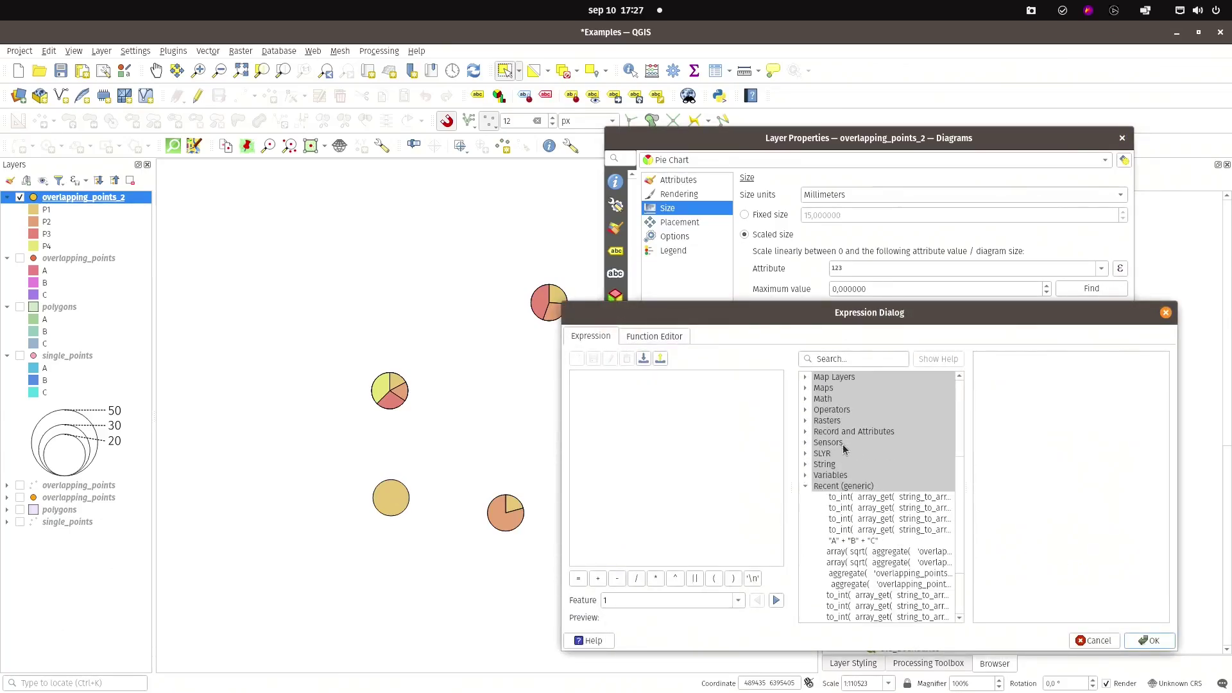
pyautogui.doubleClick(847, 497)
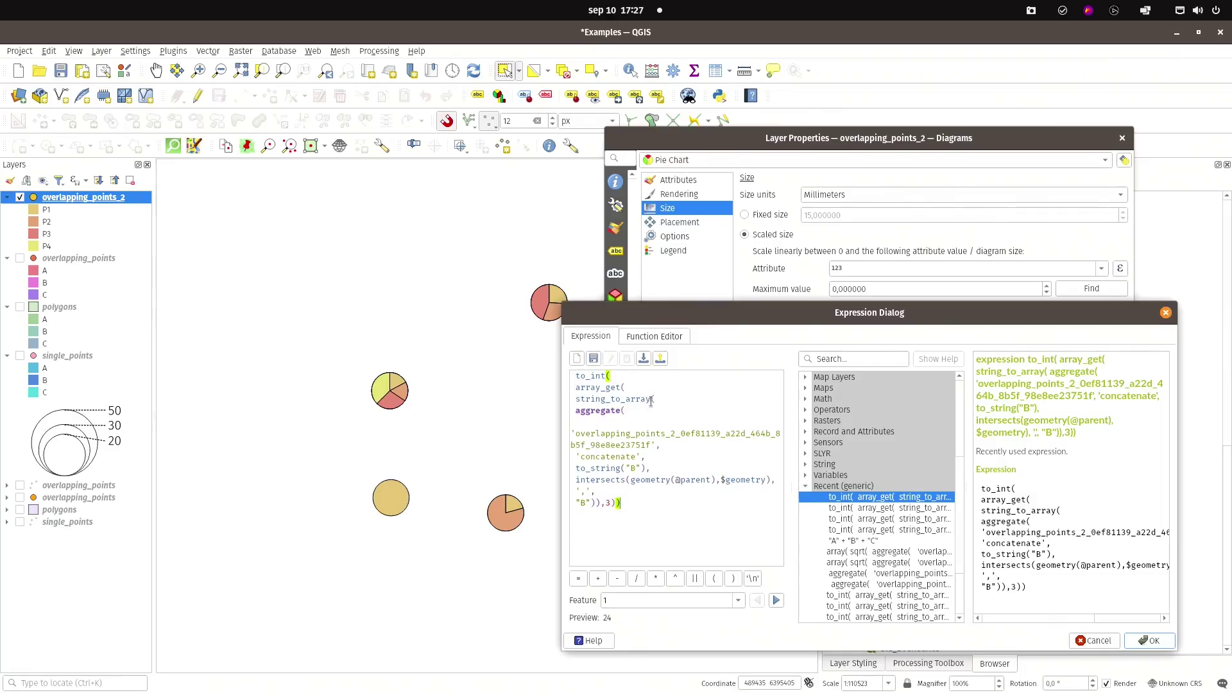
# Step: Strip the to_int, array_get and string_to_array wrappers and their closing arguments, leaving only the aggregate call
pyautogui.moveTo(654, 399); pyautogui.dragTo(530, 357)
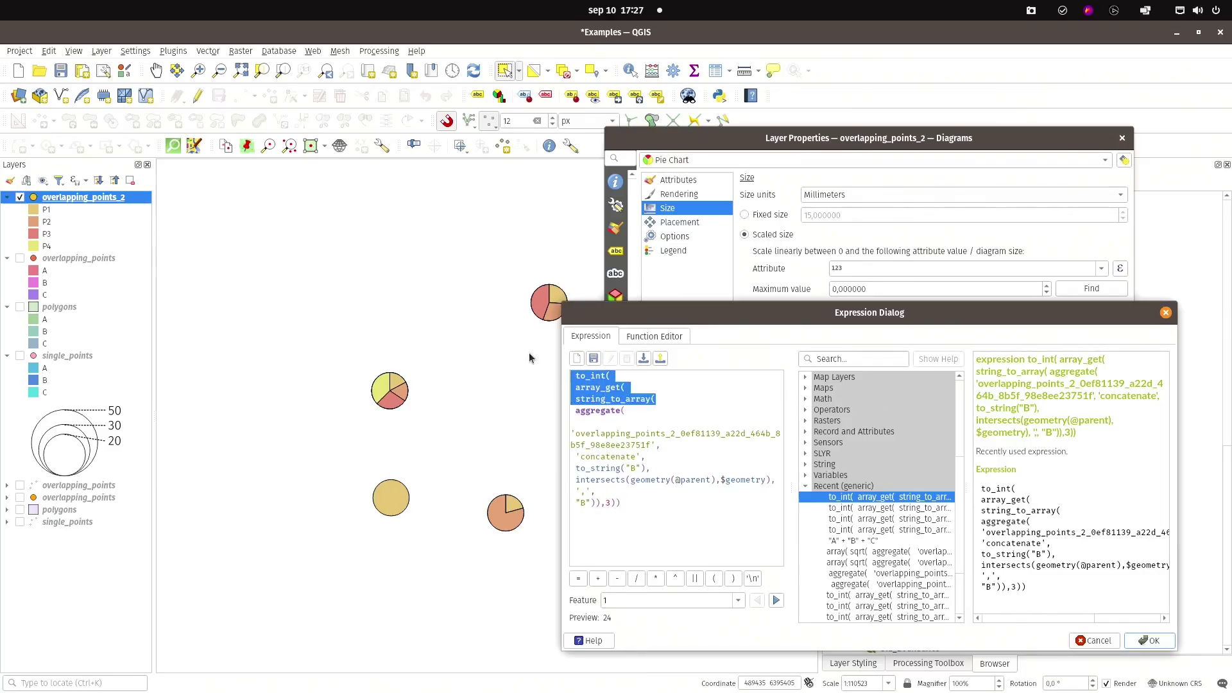
pyautogui.press('BackSpace')
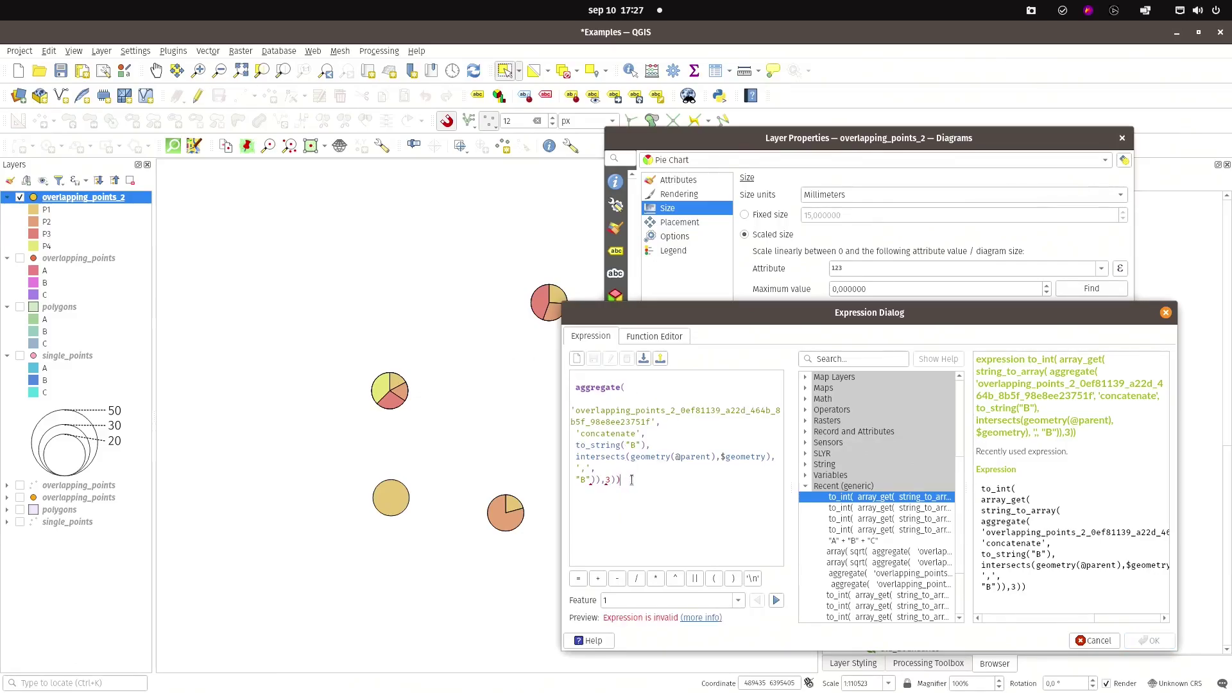
pyautogui.press('BackSpace')
pyautogui.press('BackSpace')
pyautogui.press('BackSpace')
pyautogui.press('BackSpace')
pyautogui.press('BackSpace')
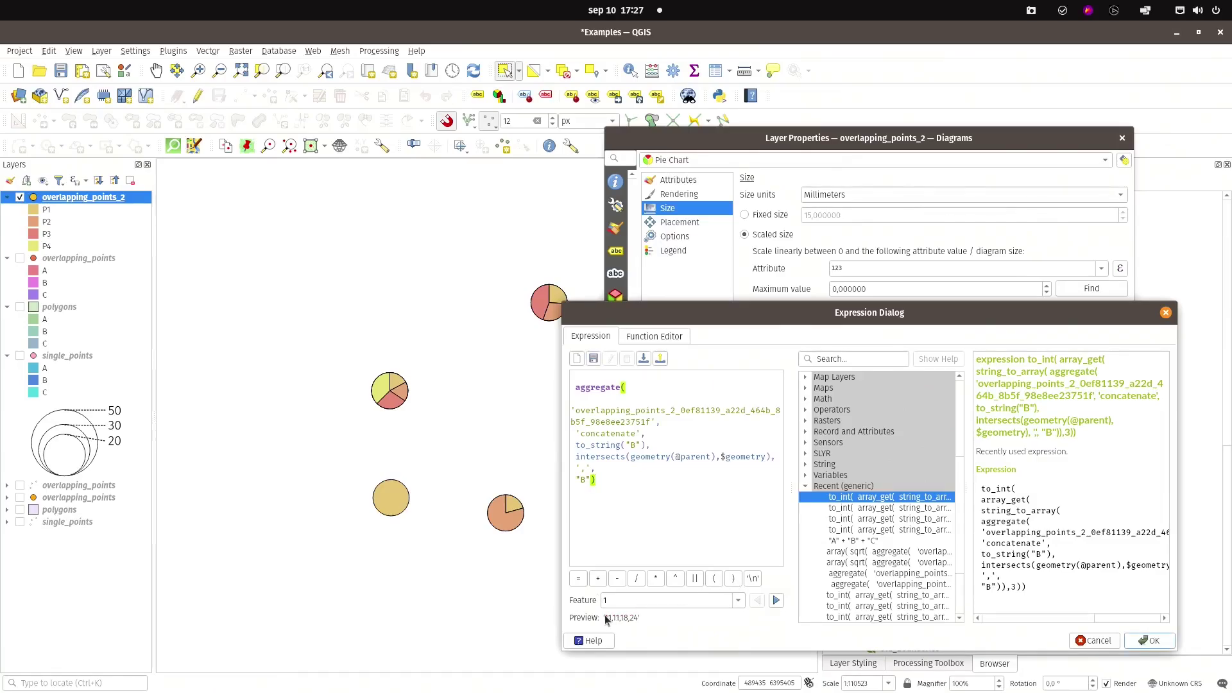
# Step: Replace 'concatenate' with 'sum' as the aggregate function in the size expression
pyautogui.doubleClick(621, 433)
pyautogui.write('su')
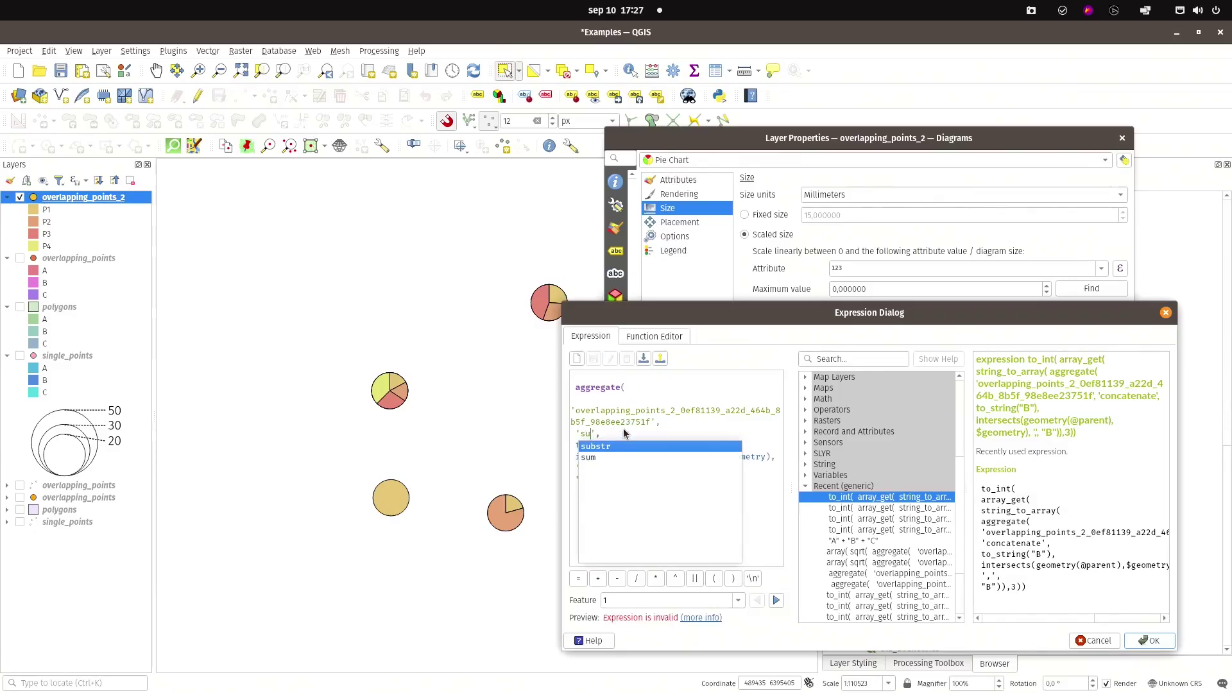
pyautogui.write('m')
pyautogui.press('Escape')
pyautogui.press('End')
# Step: Remove the to_string conversion so the aggregate works directly on the "B" field
pyautogui.click(576, 446)
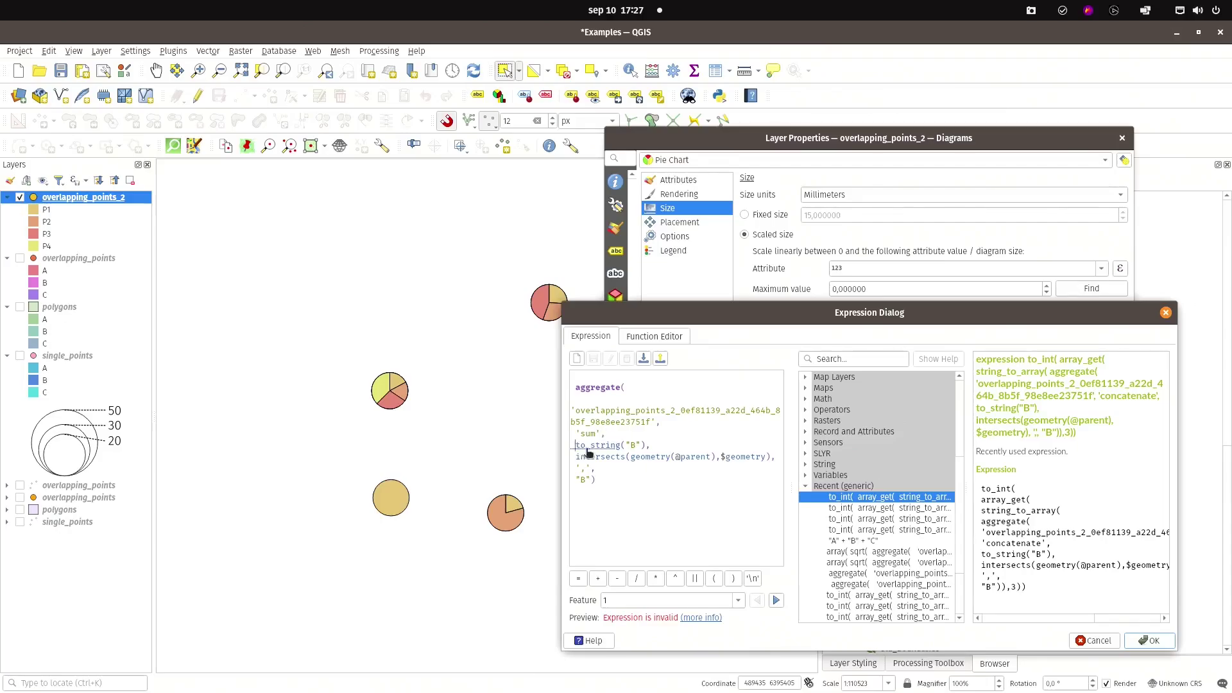
pyautogui.press('Delete')
pyautogui.press('Delete')
pyautogui.press('Delete')
pyautogui.press('Delete')
pyautogui.press('Delete')
pyautogui.press('Delete')
pyautogui.press('Delete')
pyautogui.press('Delete')
pyautogui.press('Delete')
pyautogui.press('Delete')
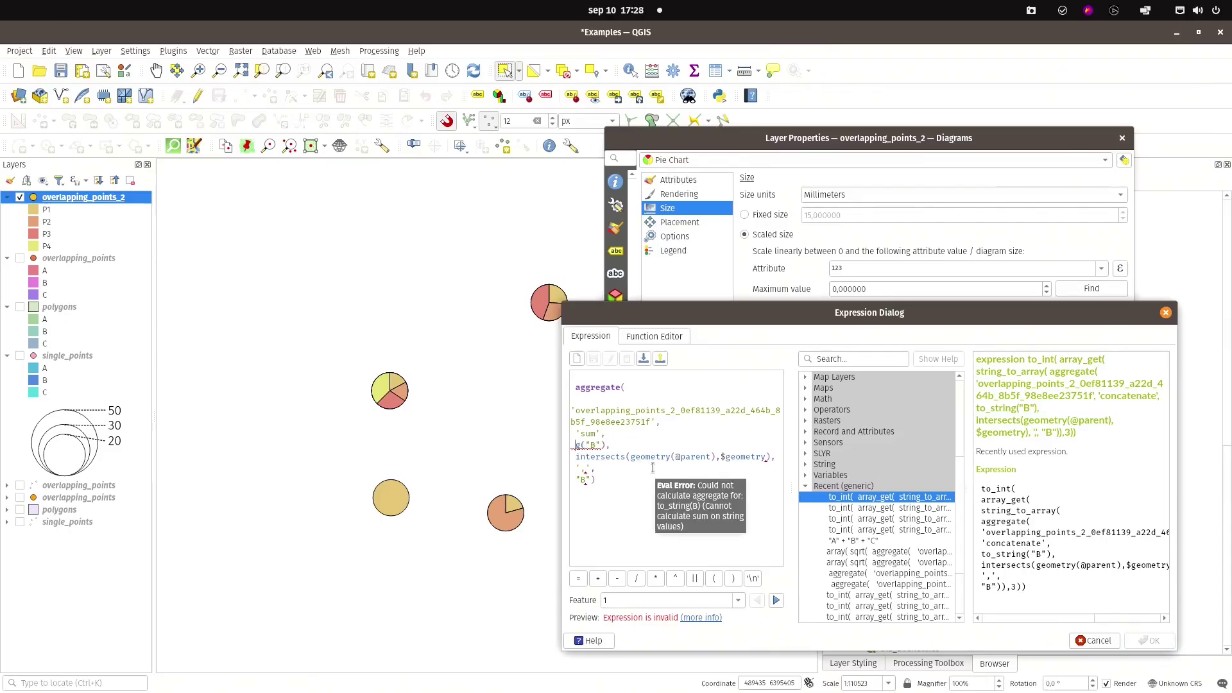
pyautogui.press('Right')
pyautogui.press('Right')
pyautogui.press('Right')
pyautogui.press('Delete')
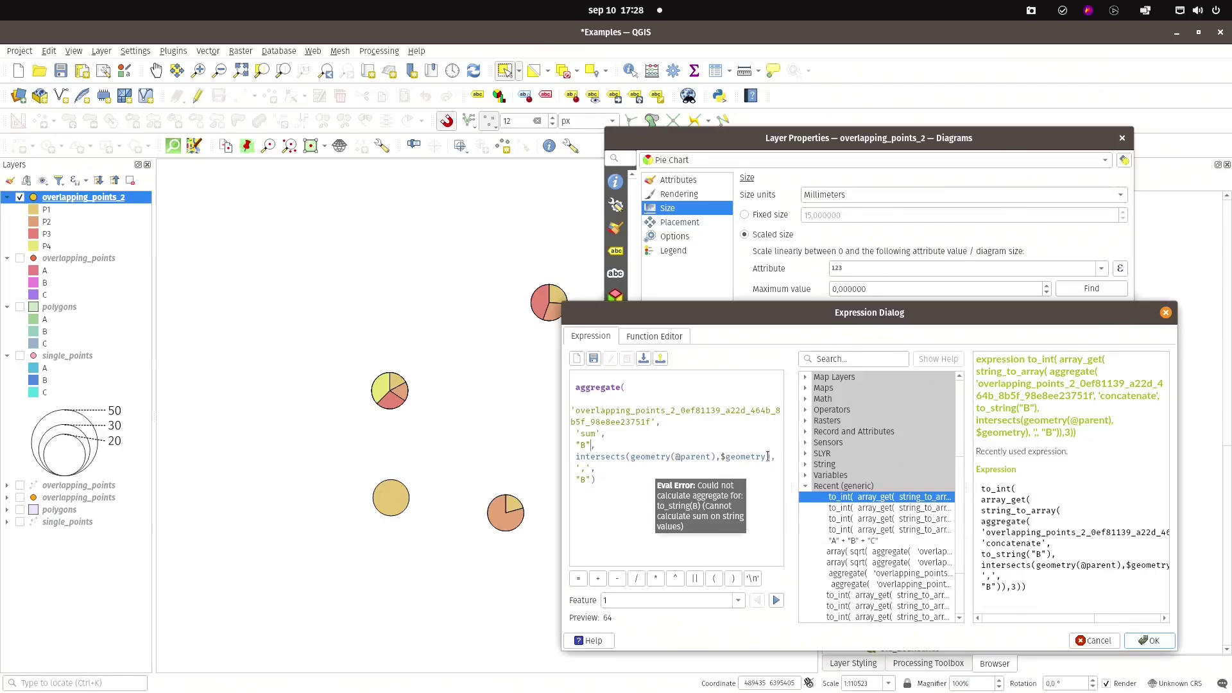
# Step: Delete the separator and order-by arguments following the intersects filter and accept the size expression
pyautogui.moveTo(770, 456); pyautogui.dragTo(763, 467)
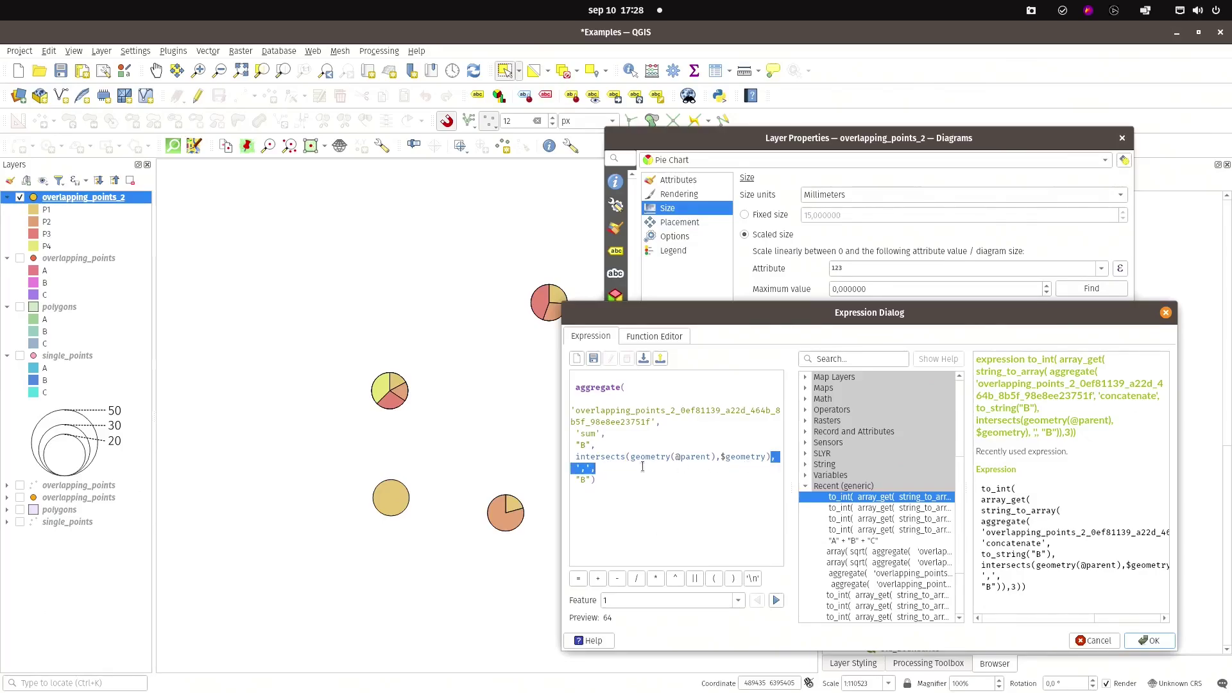
pyautogui.moveTo(643, 467); pyautogui.dragTo(593, 480)
pyautogui.press('BackSpace')
pyautogui.click(1150, 641)
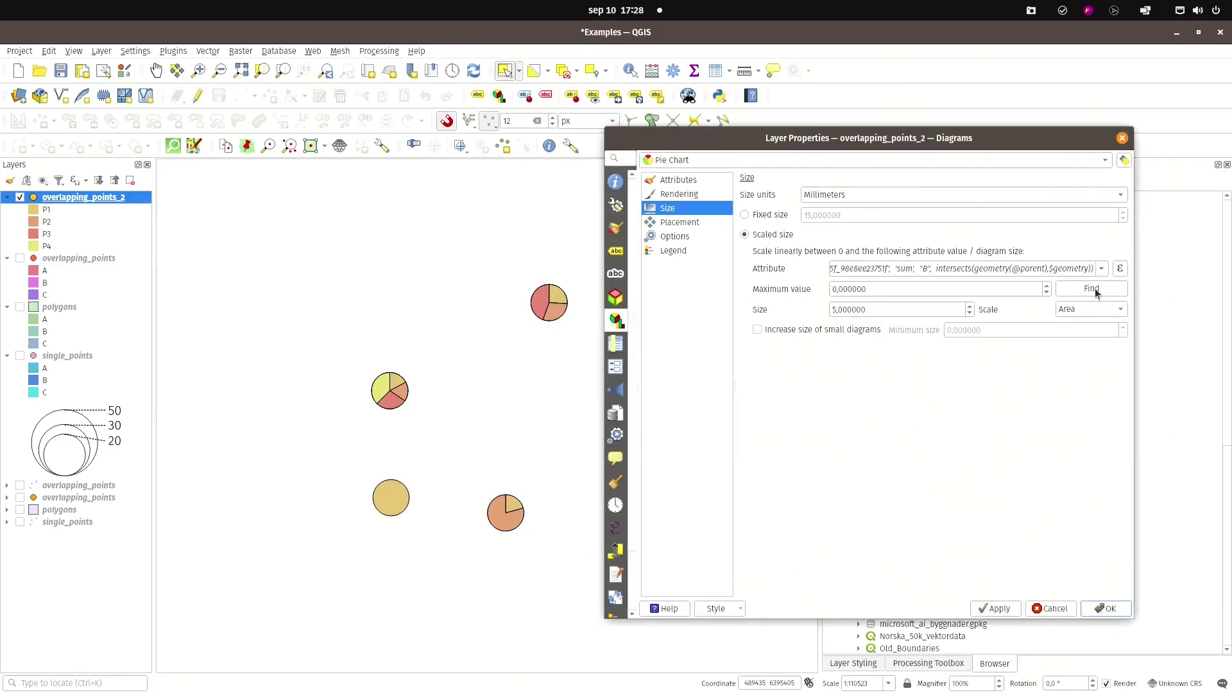
# Step: Find the expression's maximum value for scaling, set the diagram size to 100, and apply
pyautogui.click(1095, 290)
pyautogui.moveTo(836, 308); pyautogui.dragTo(826, 310)
pyautogui.write('100')
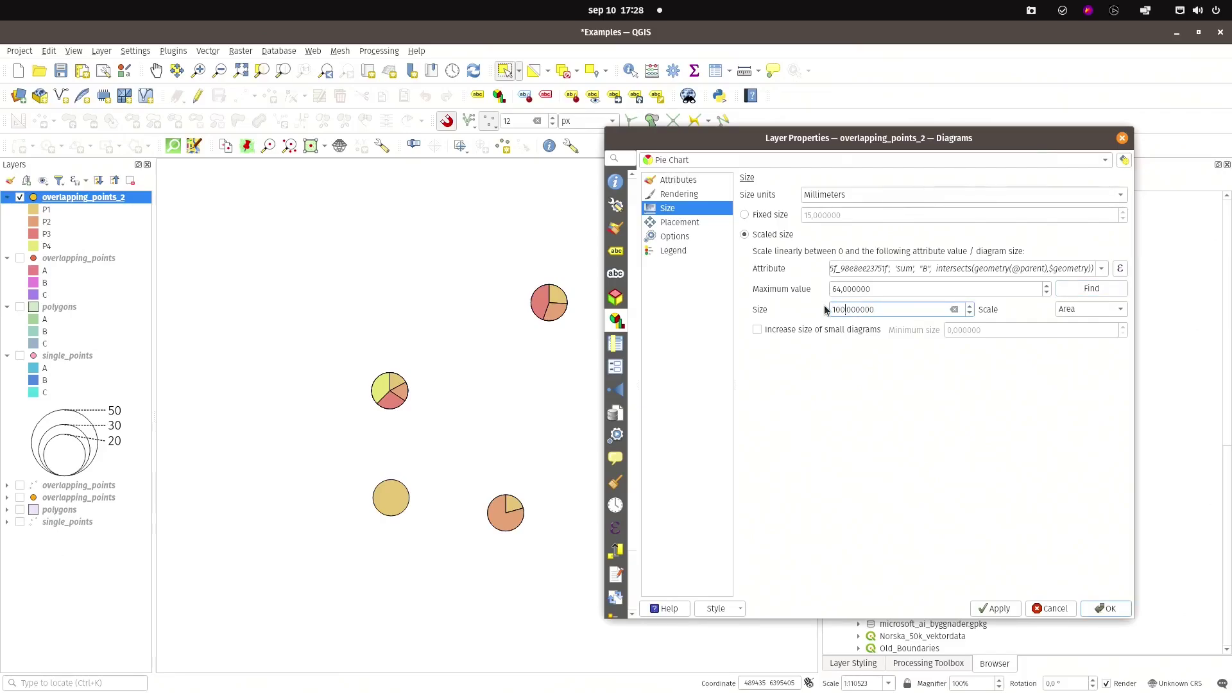
pyautogui.click(999, 609)
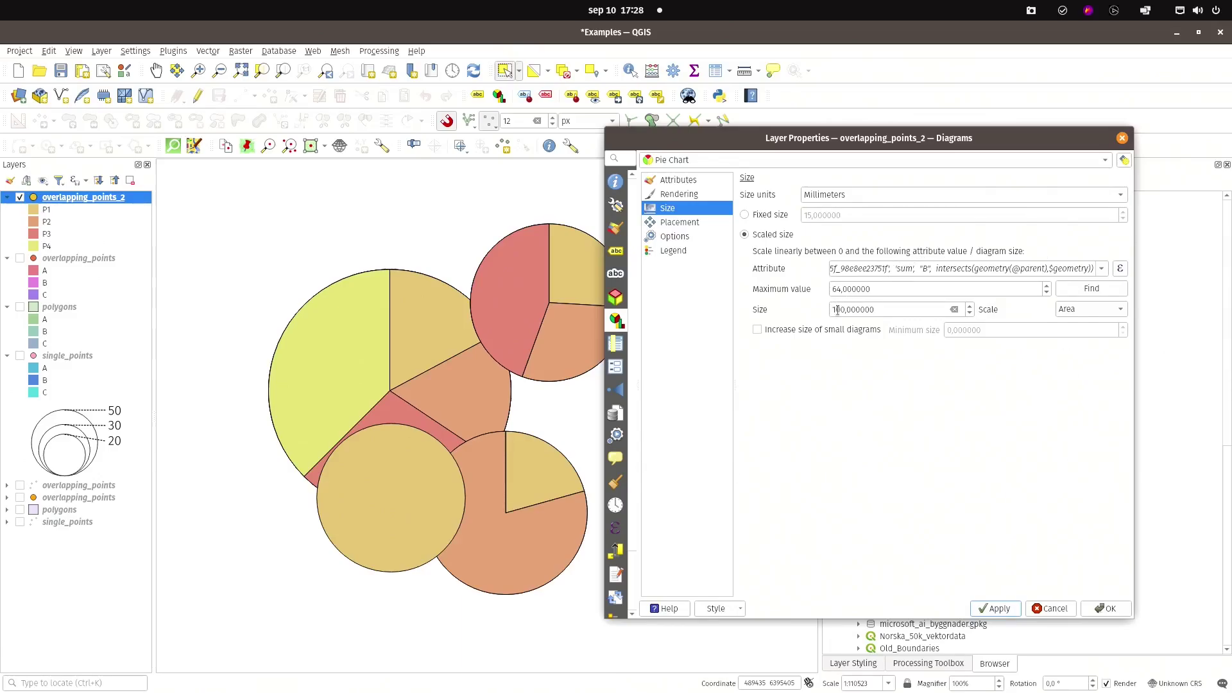
pyautogui.click(838, 310)
pyautogui.write('5')
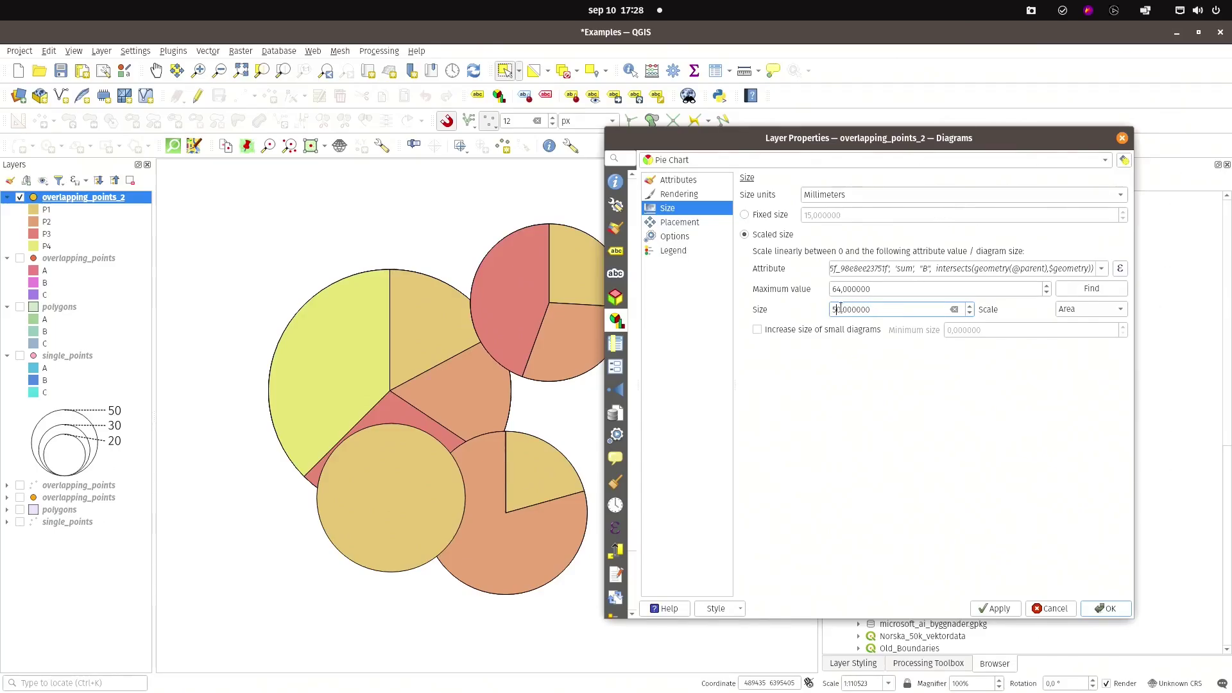
pyautogui.press('BackSpace')
pyautogui.write('10')
# Step: Set the diagram size units to Pixels, apply the change and close the layer properties
pyautogui.click(923, 191)
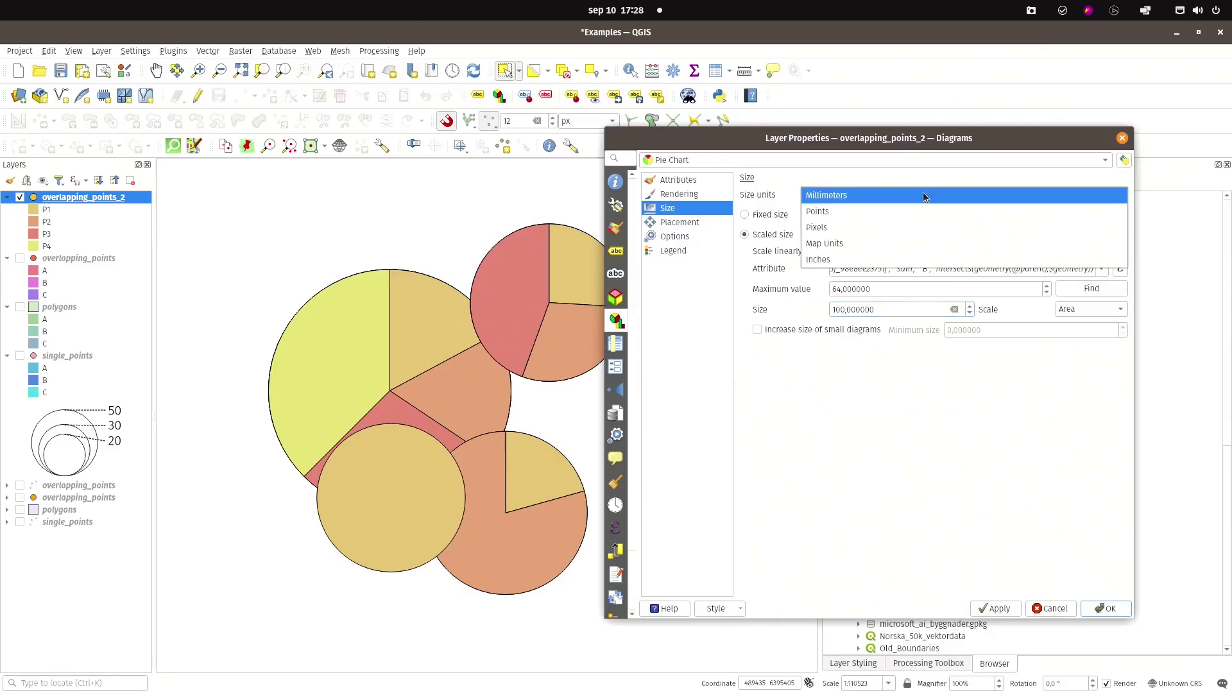
pyautogui.click(822, 226)
pyautogui.click(994, 608)
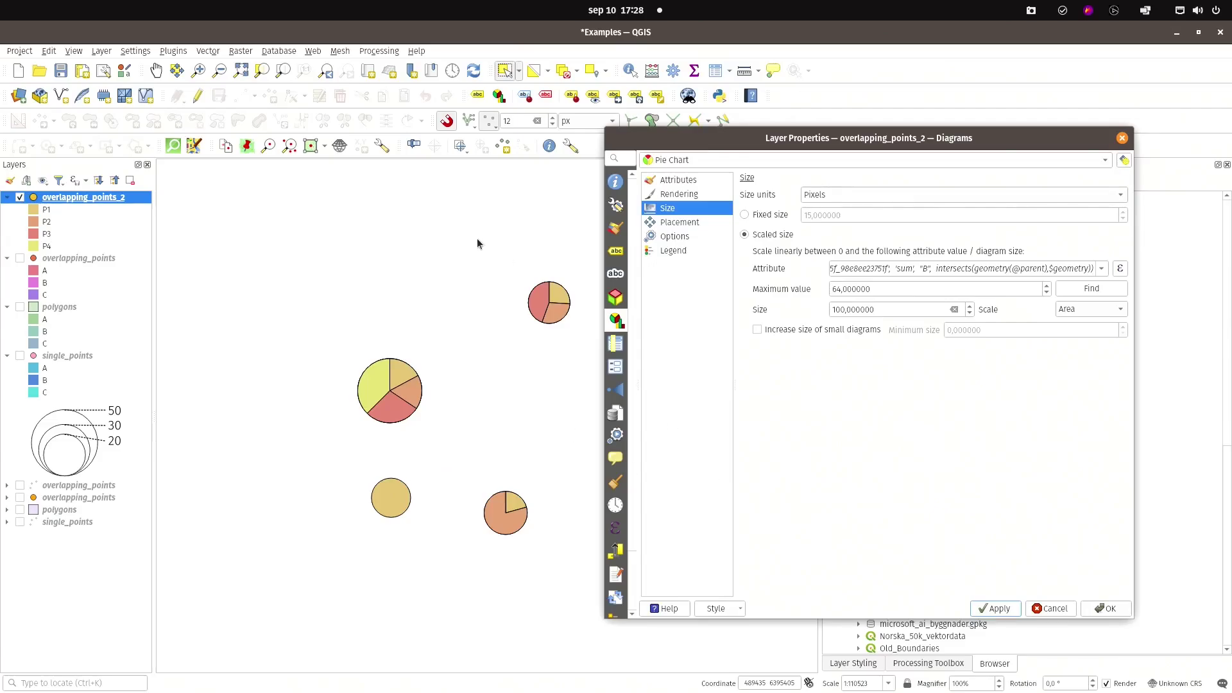
pyautogui.click(1106, 609)
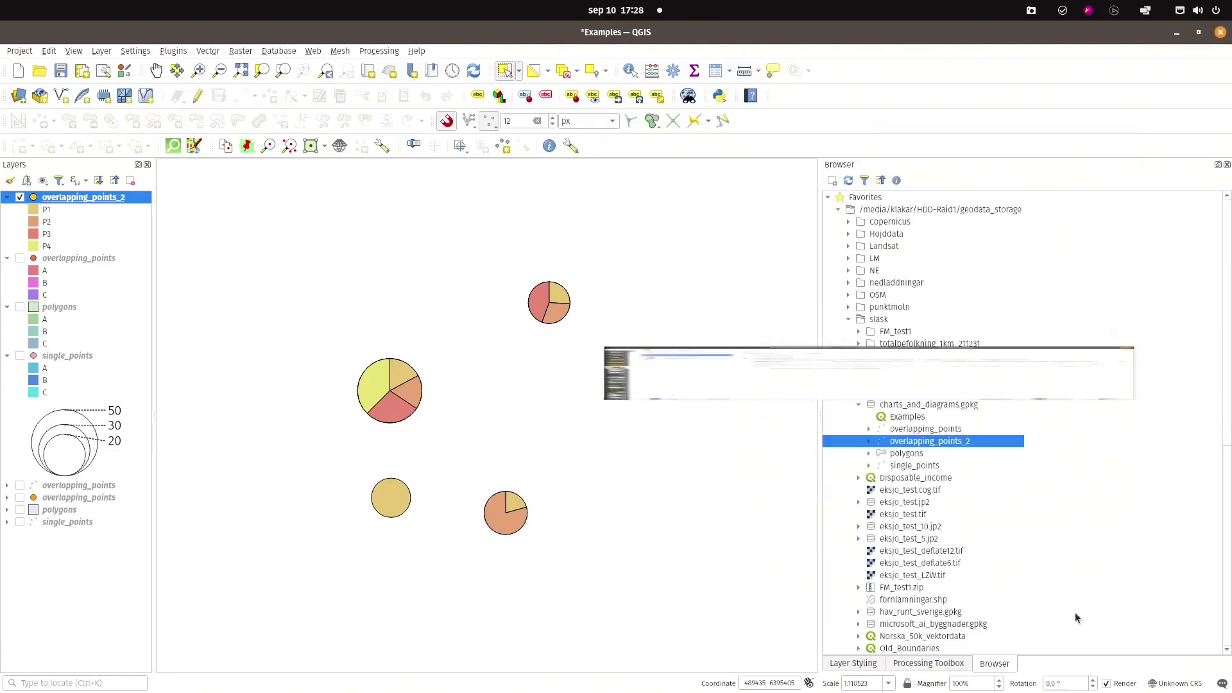
# Step: Try a 48.6% diagram opacity on overlapping_points_2 and return the opacity to 100%
pyautogui.moveTo(612, 459); pyautogui.dragTo(559, 440)
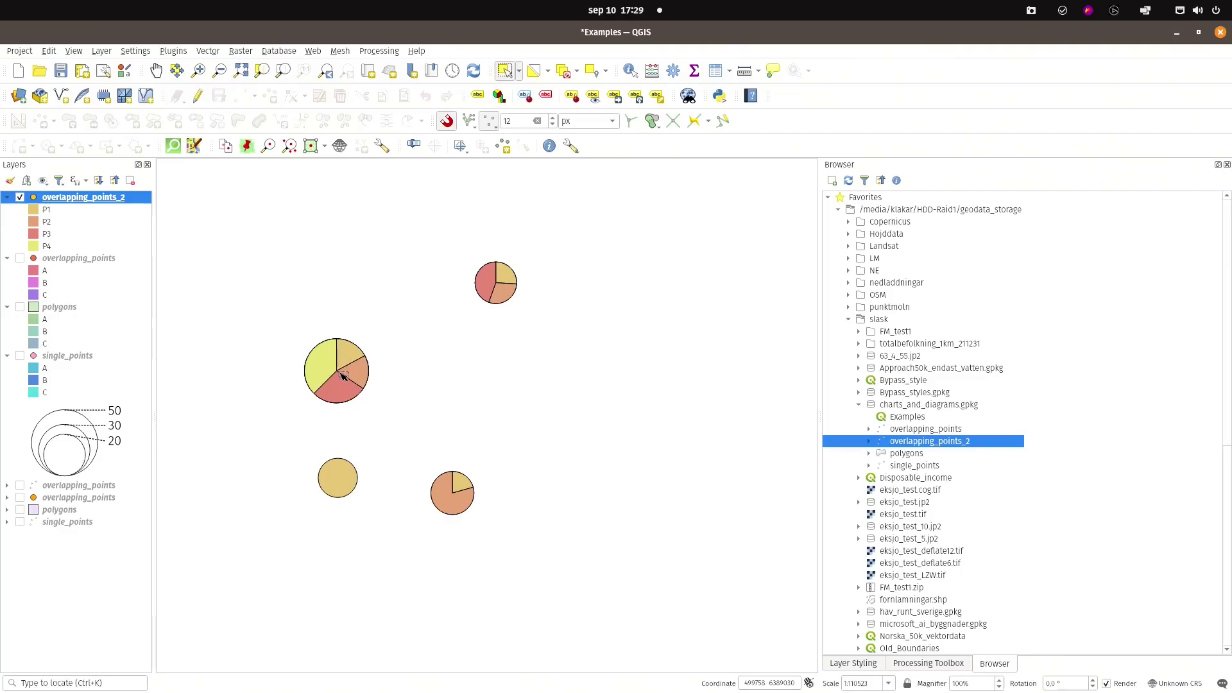
pyautogui.doubleClick(99, 197)
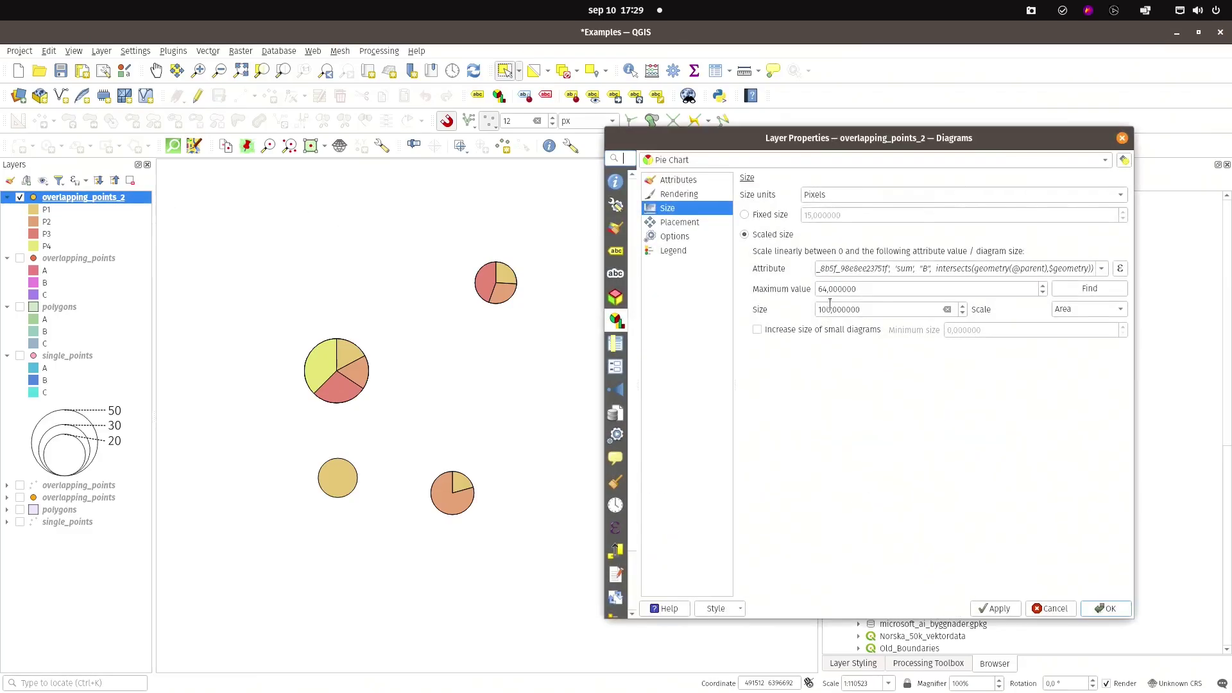
pyautogui.click(678, 193)
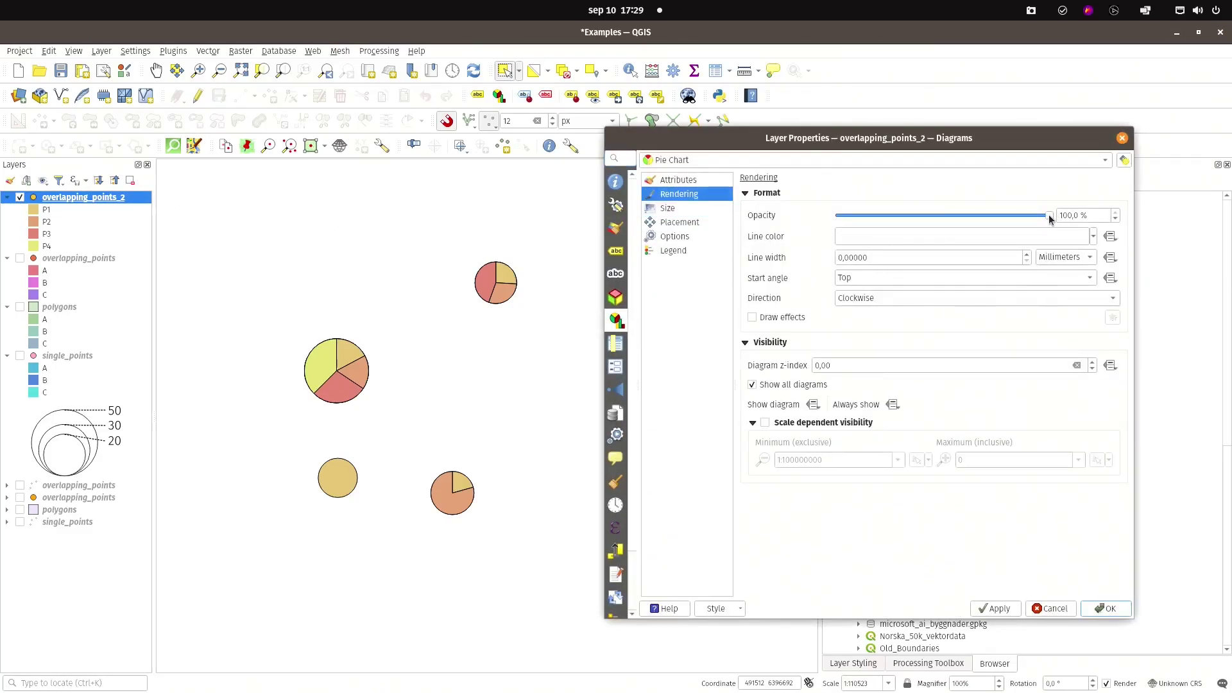
pyautogui.moveTo(1052, 217); pyautogui.dragTo(942, 216)
pyautogui.click(994, 608)
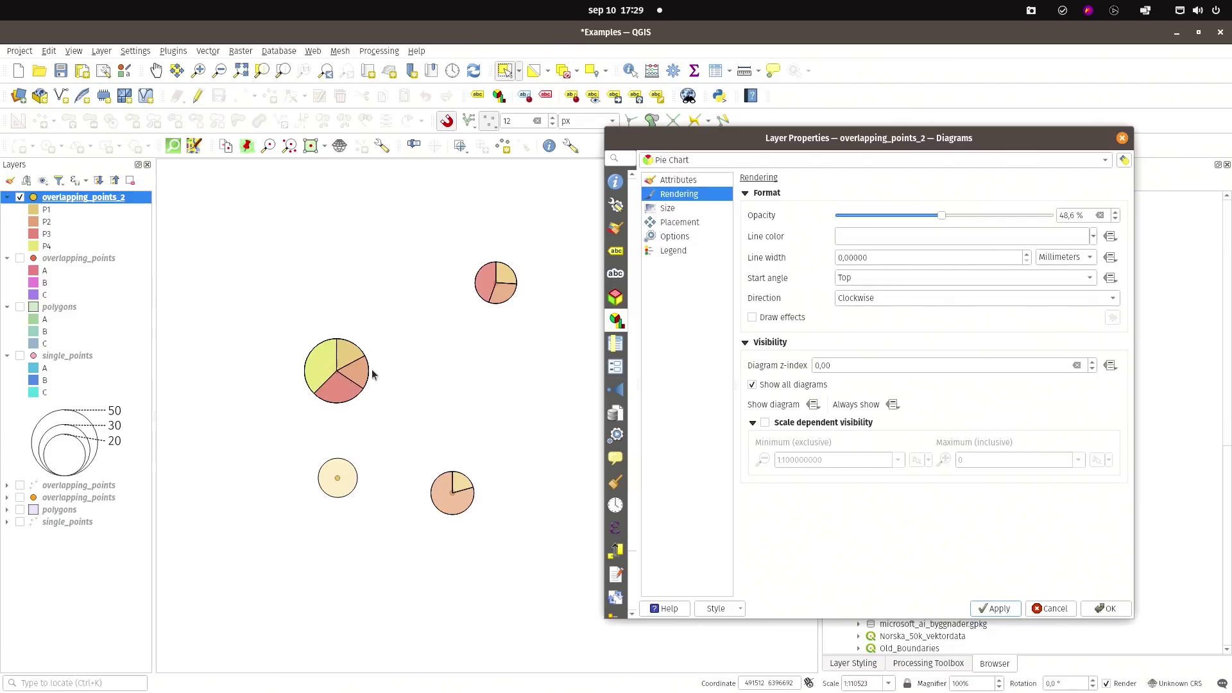
pyautogui.moveTo(941, 215); pyautogui.dragTo(1052, 216)
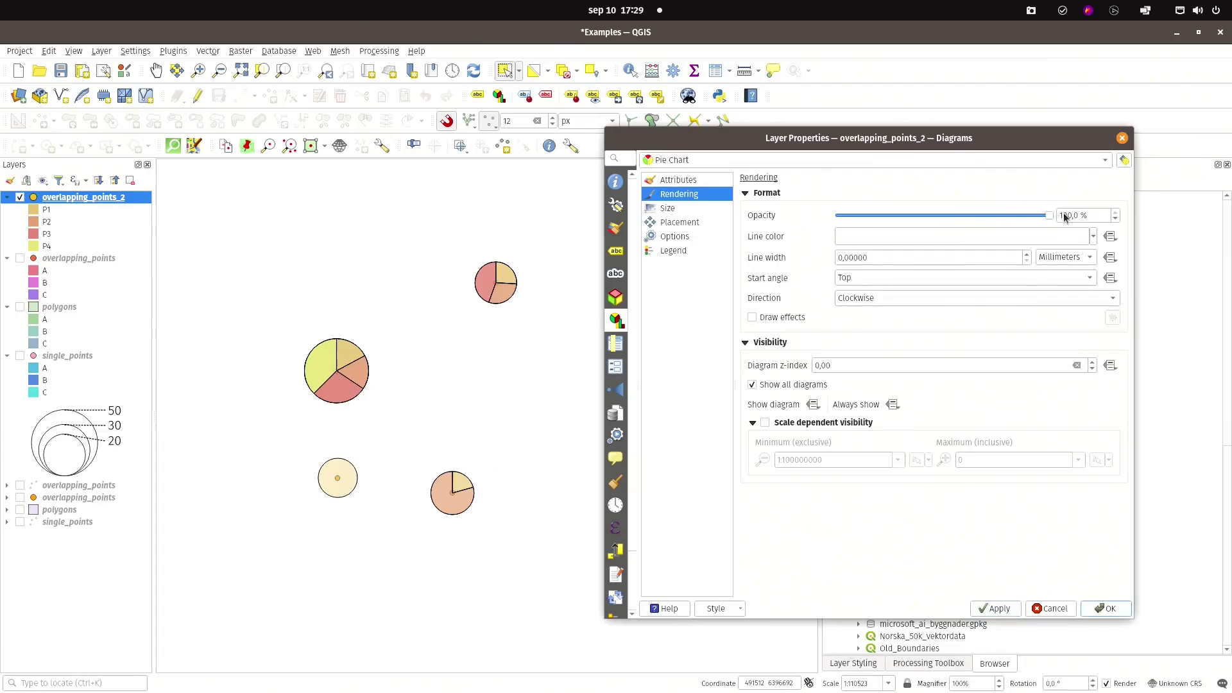
# Step: Try placing the diagrams around the point at distance 5 and restore the placement over the point
pyautogui.click(677, 222)
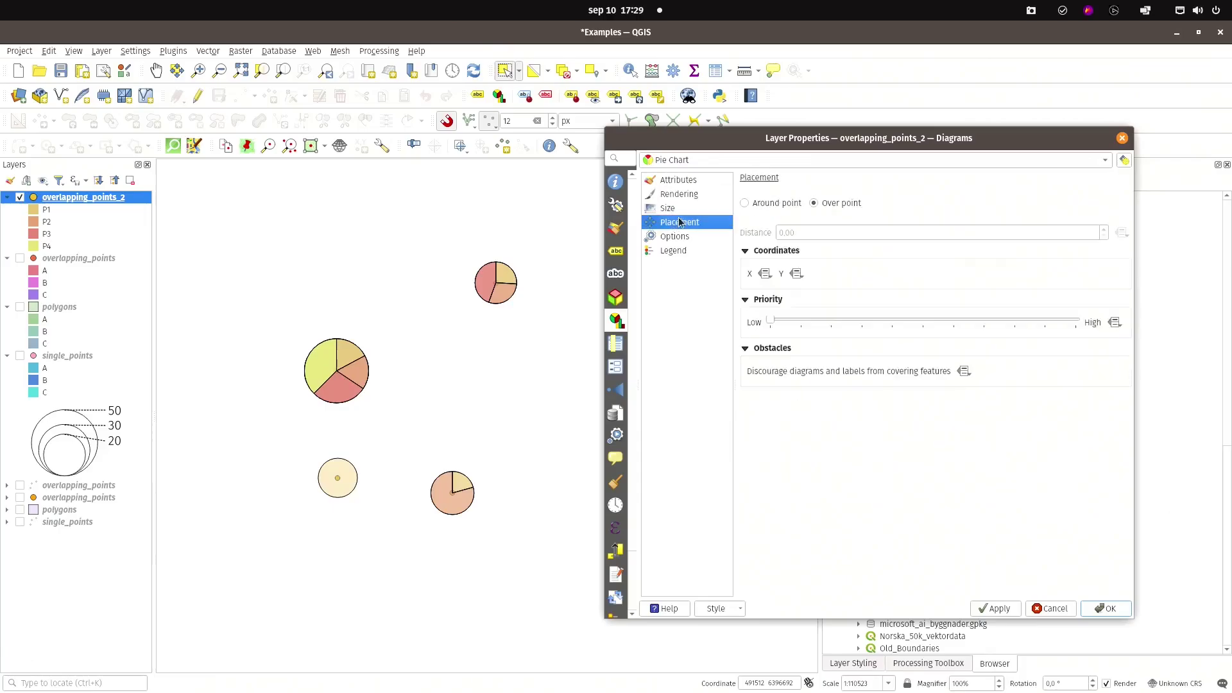
pyautogui.scroll(3, 790, 235)
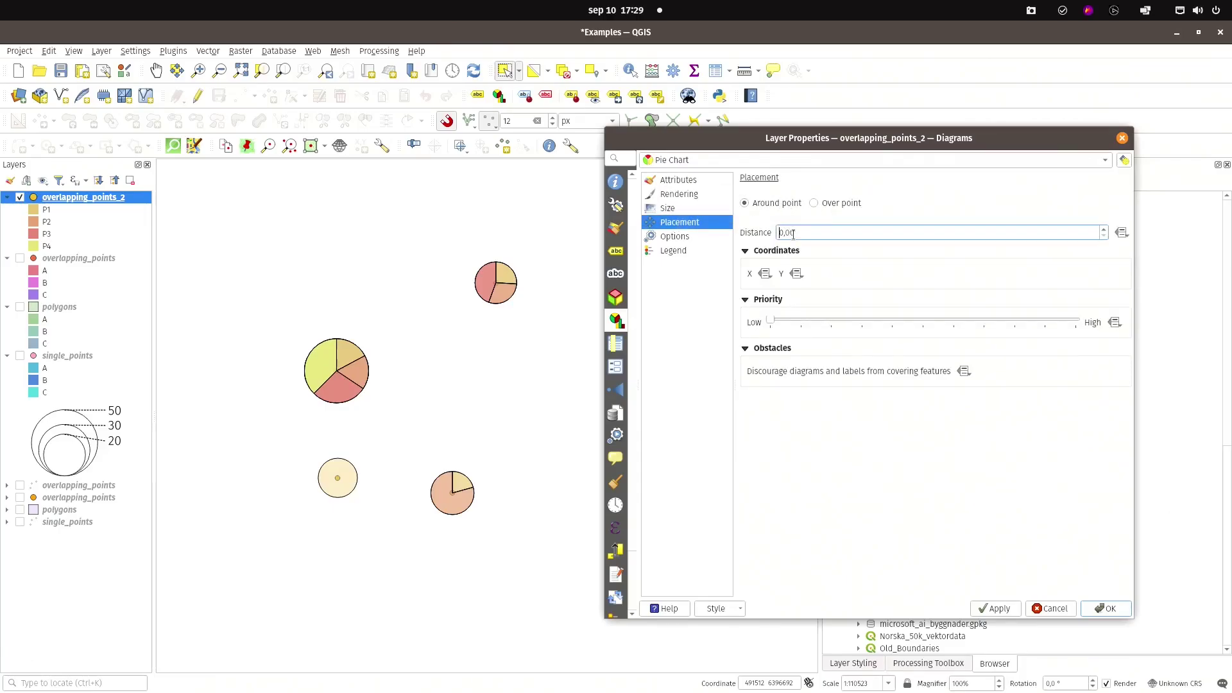
pyautogui.click(999, 608)
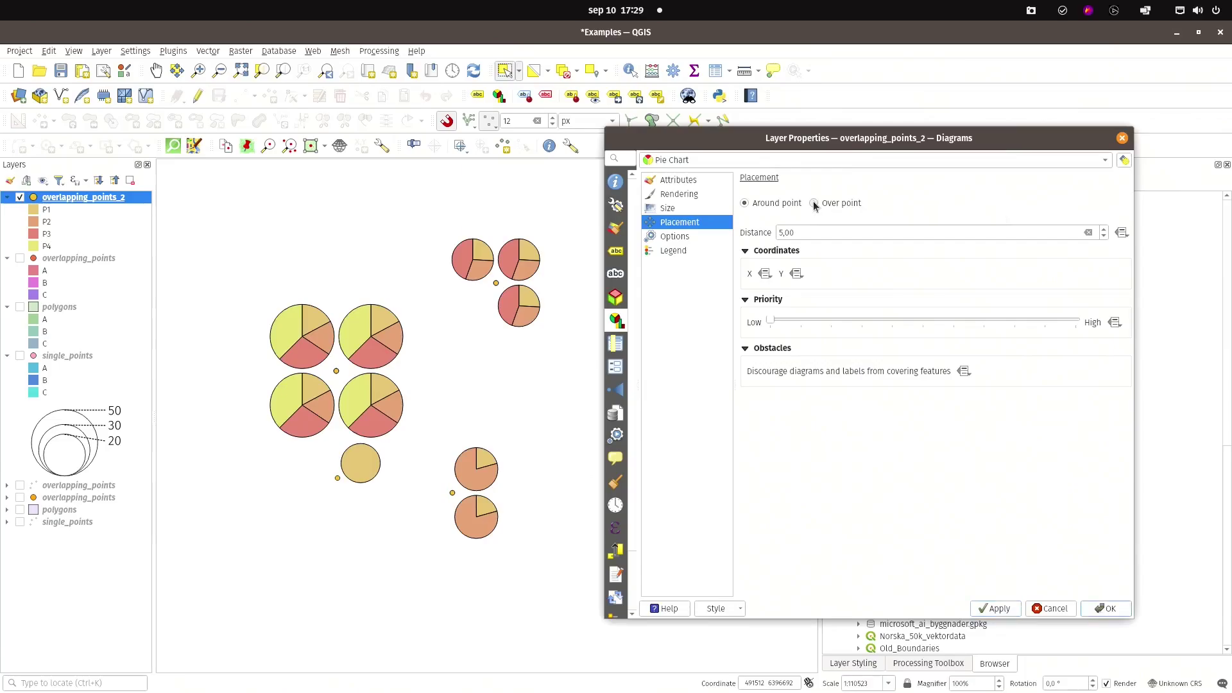
pyautogui.click(813, 204)
pyautogui.click(1008, 614)
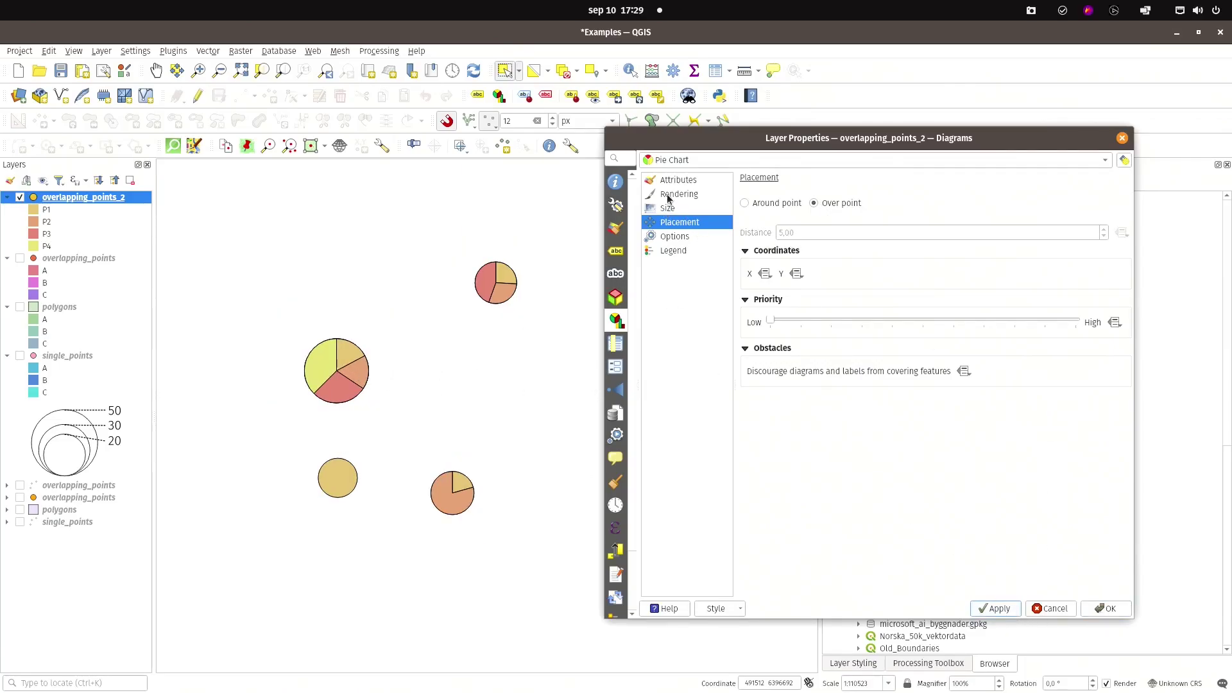
# Step: Enable draw effects on the diagrams with a drop shadow at 37.2% opacity and apply
pyautogui.click(670, 195)
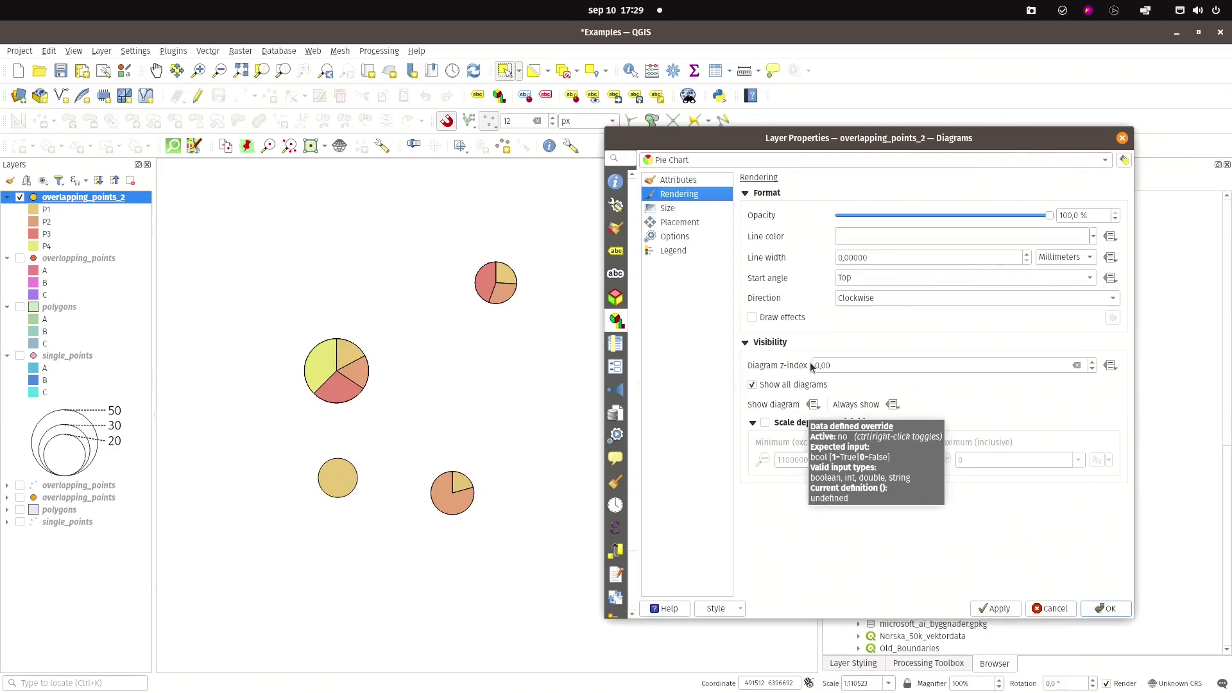
pyautogui.click(753, 318)
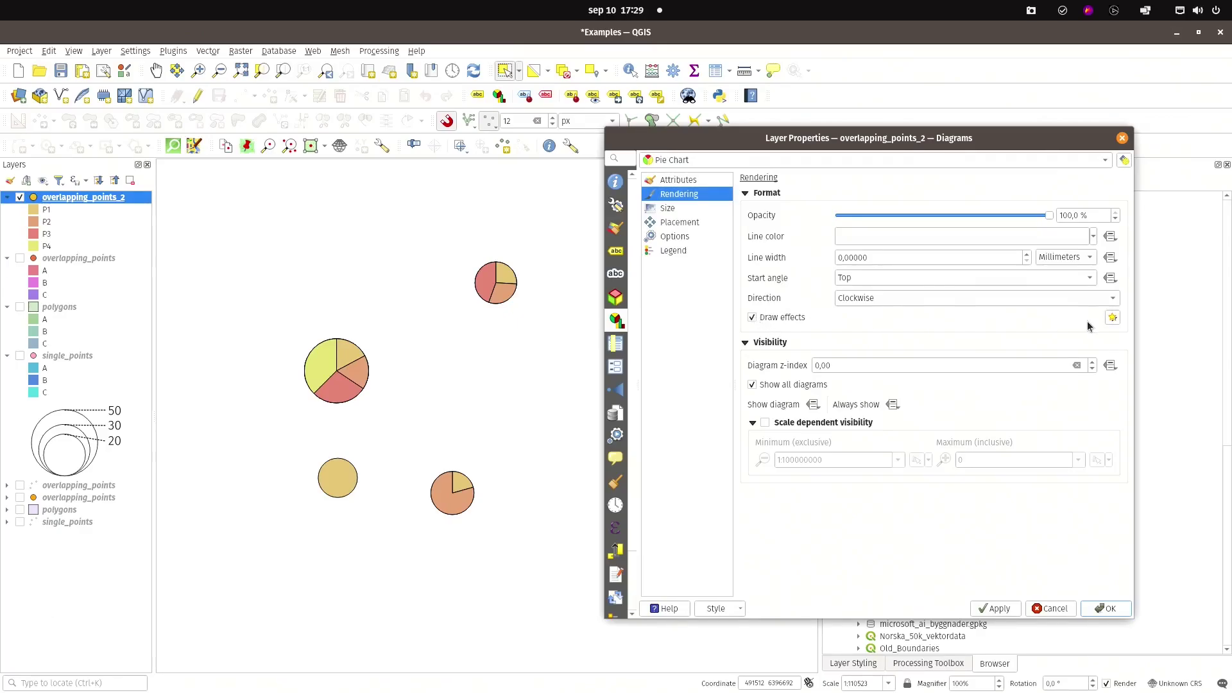
pyautogui.click(1112, 317)
pyautogui.click(833, 311)
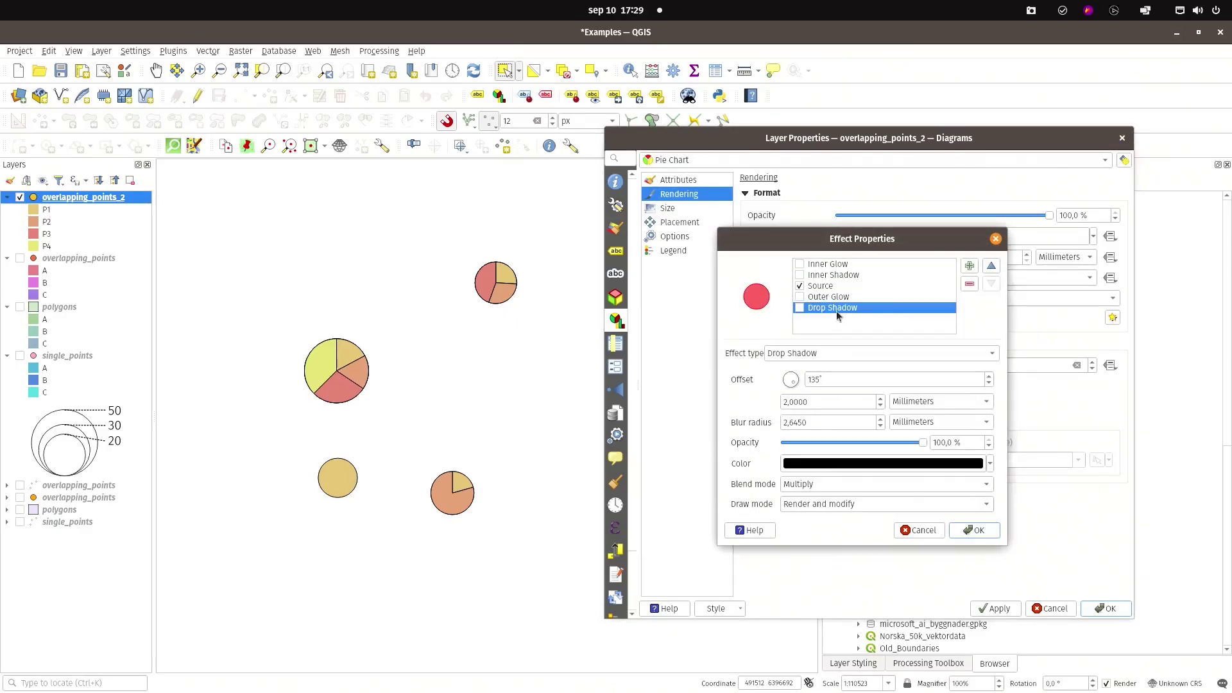
pyautogui.click(800, 308)
pyautogui.moveTo(921, 442); pyautogui.dragTo(836, 442)
pyautogui.click(968, 531)
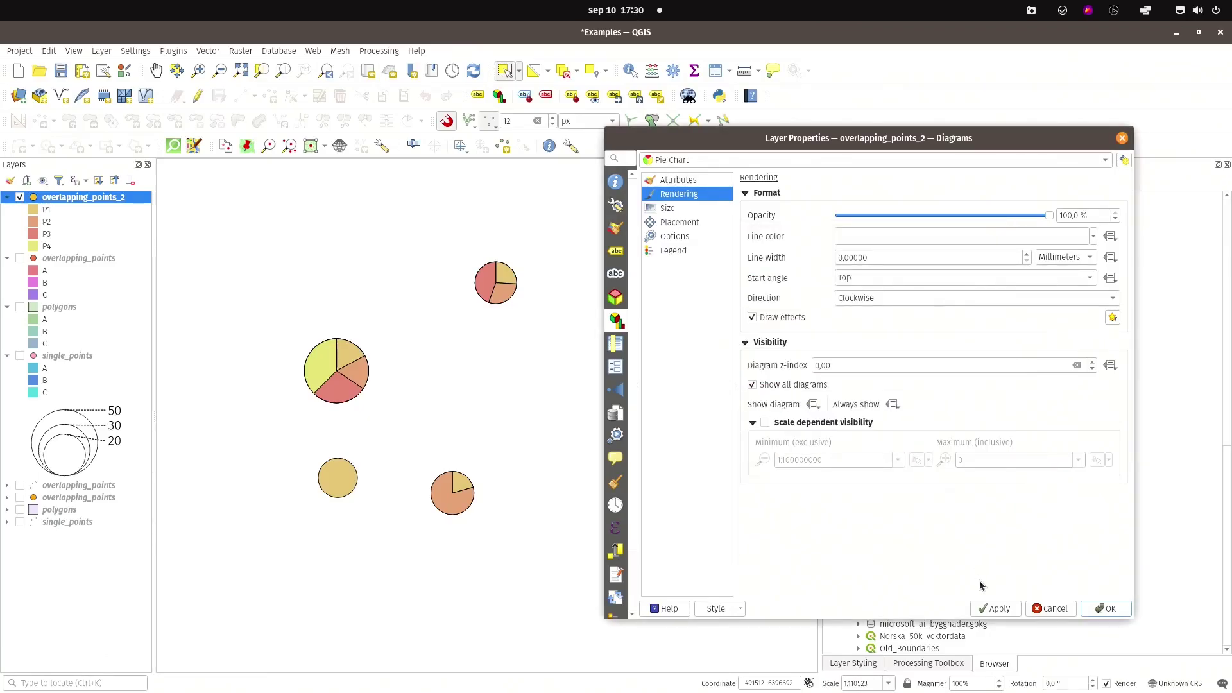
pyautogui.click(994, 609)
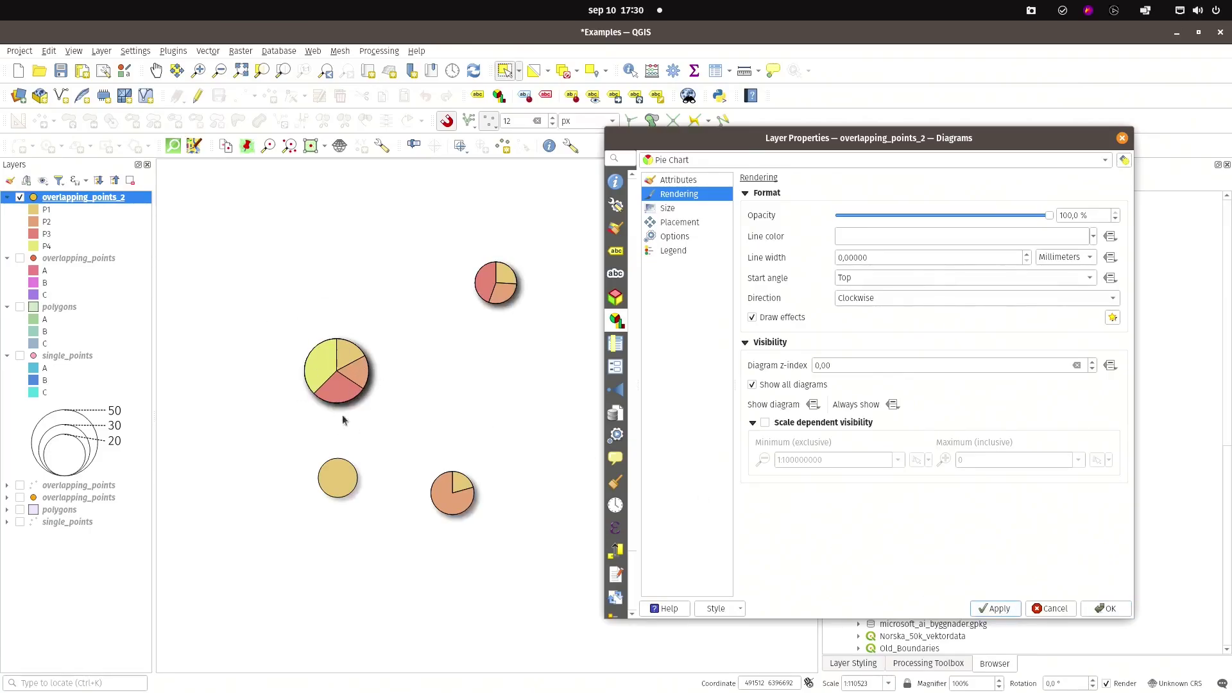
# Step: Try the Normal blend mode on the diagrams' drop shadow and apply it
pyautogui.click(1113, 317)
pyautogui.click(834, 311)
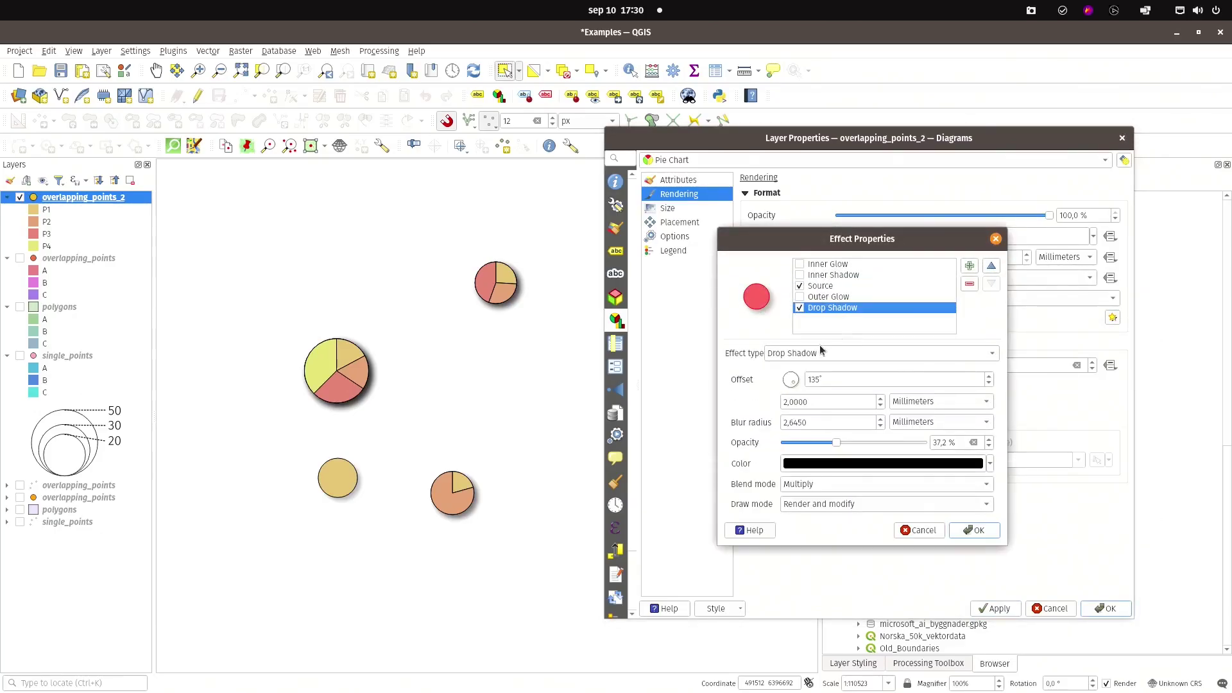
pyautogui.click(840, 485)
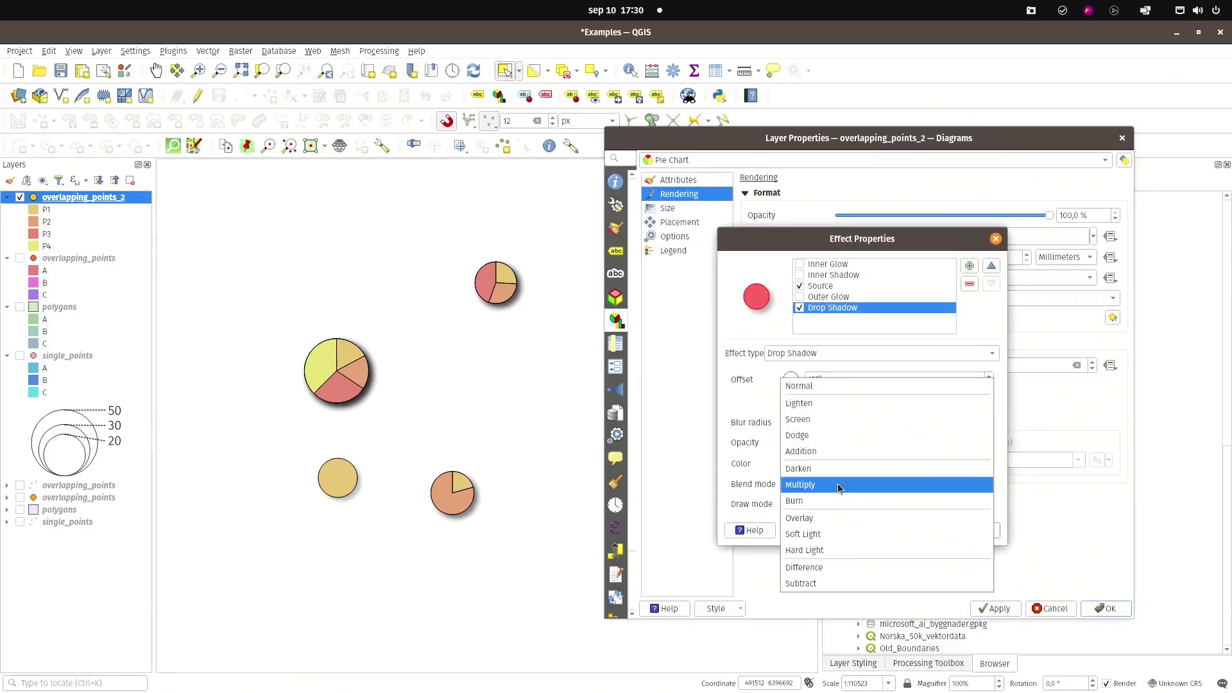
pyautogui.click(833, 386)
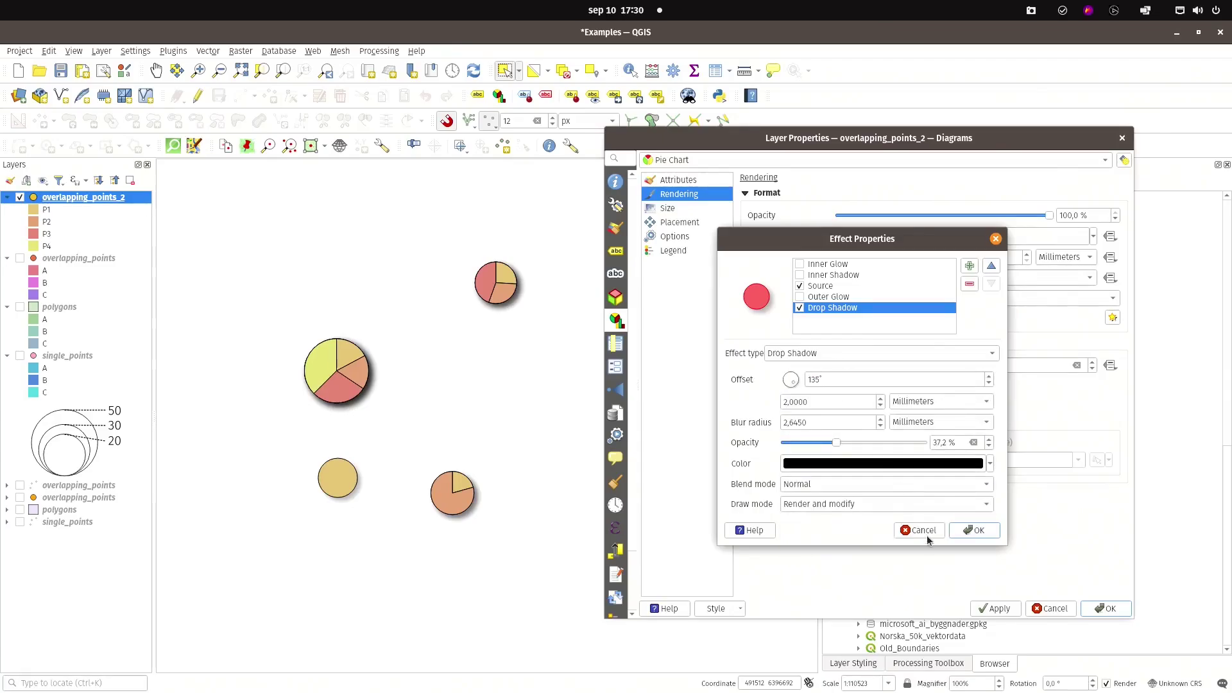
pyautogui.click(977, 531)
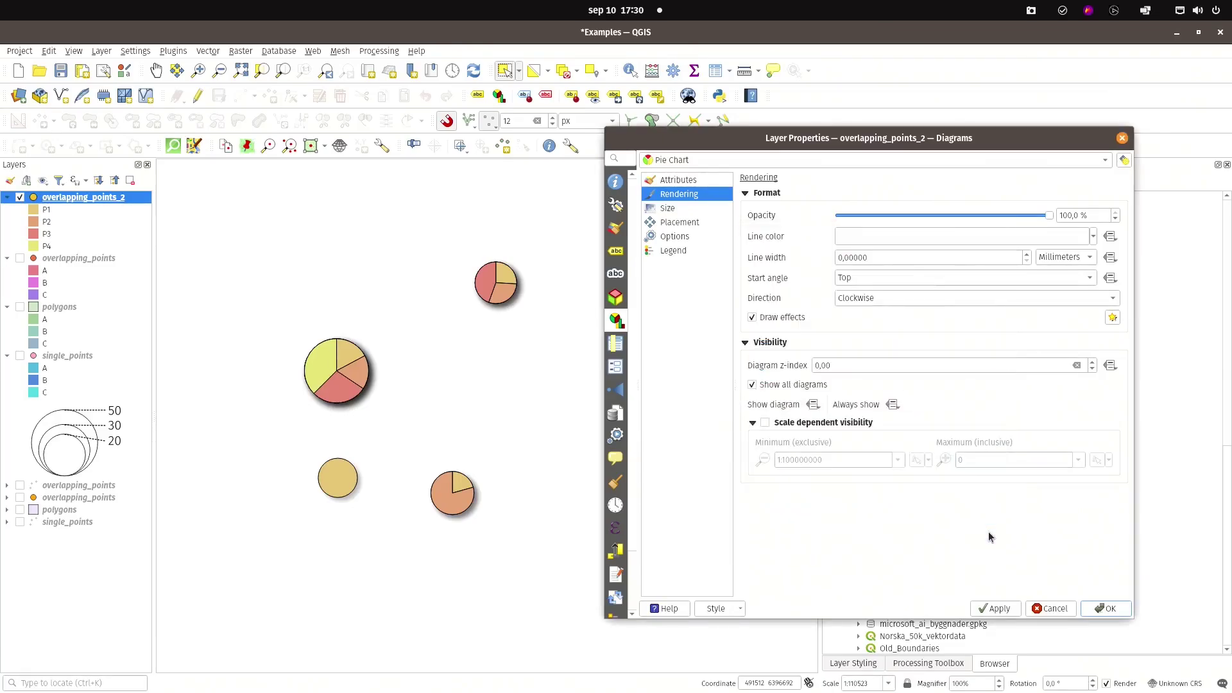
pyautogui.click(1011, 608)
# Step: Turn off the draw effects on the diagrams, apply the change and close the layer properties
pyautogui.click(754, 319)
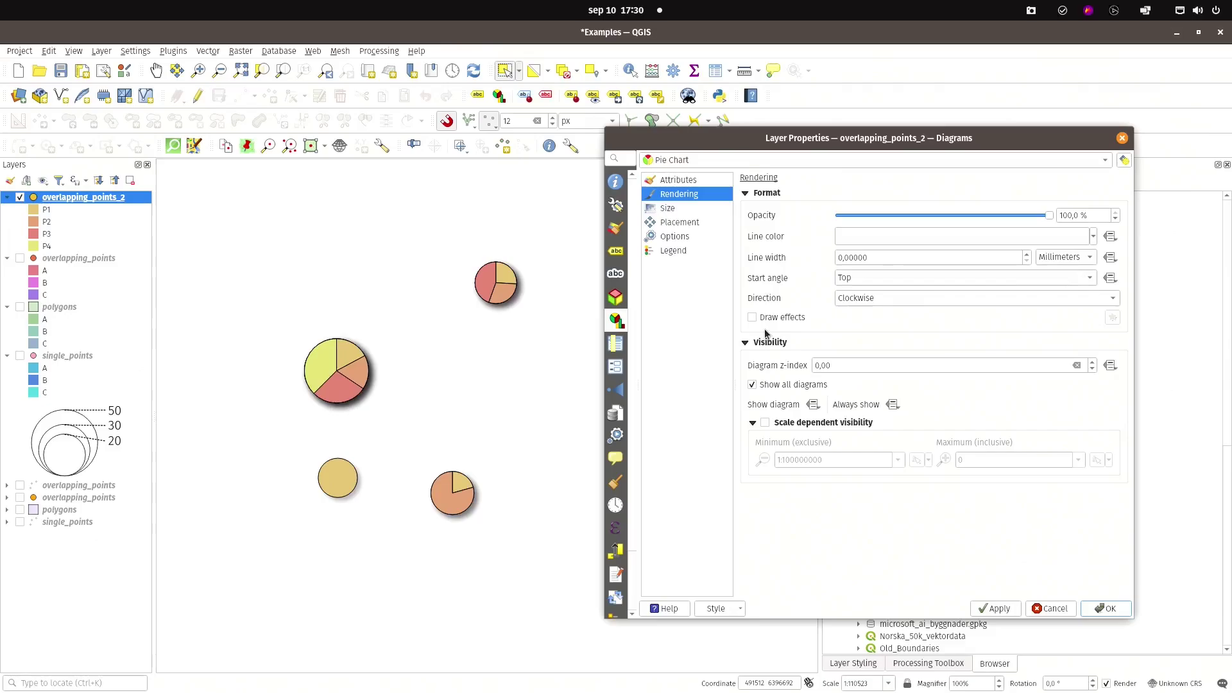
pyautogui.click(1005, 611)
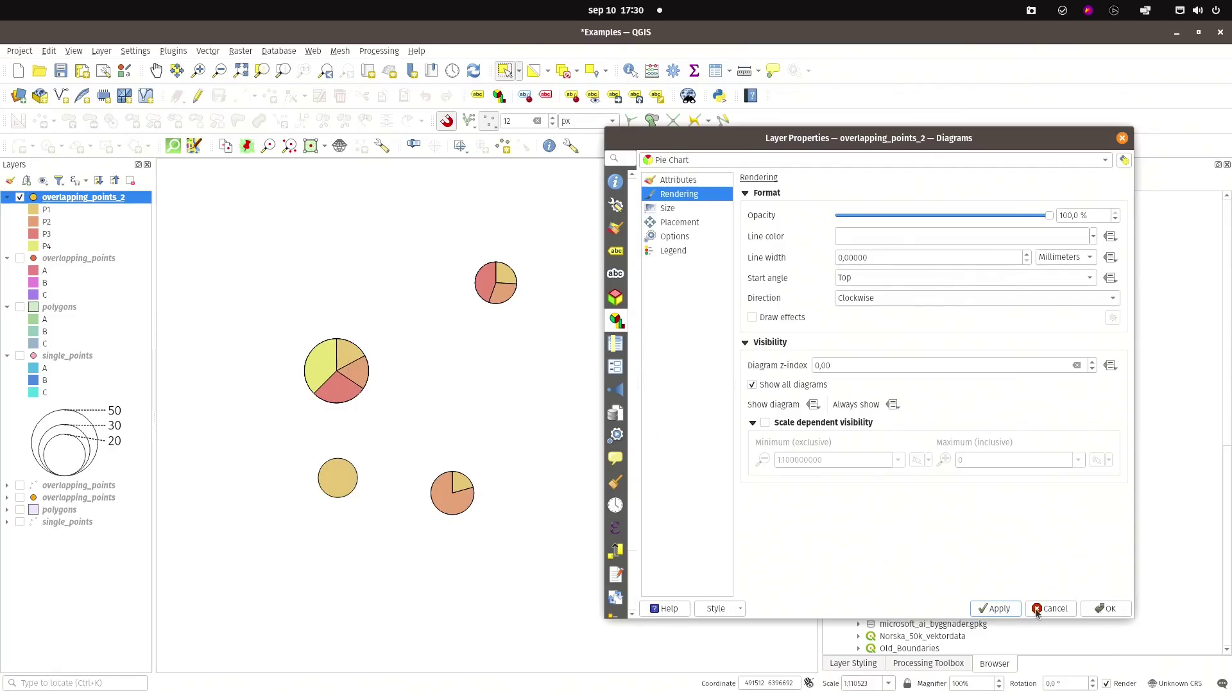
pyautogui.click(1108, 609)
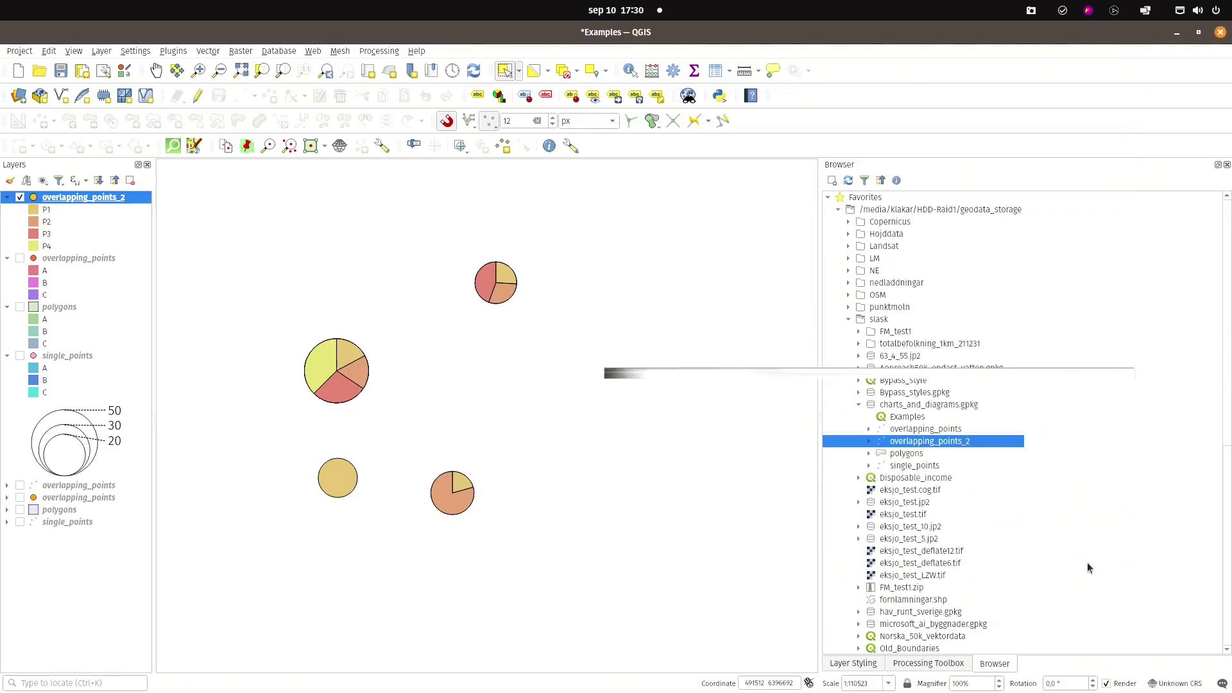
# Step: Enable Single Labels for the overlapping_points_2 layer in the layer styling
pyautogui.click(876, 657)
pyautogui.click(834, 226)
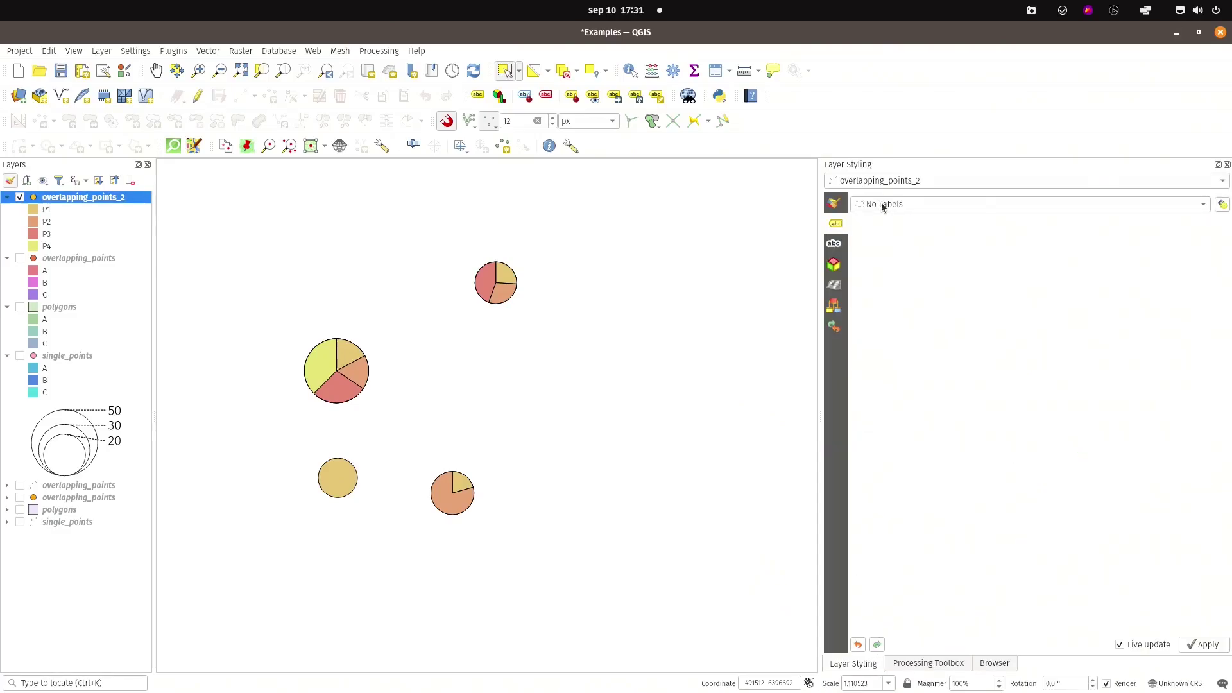
pyautogui.click(882, 206)
pyautogui.click(906, 222)
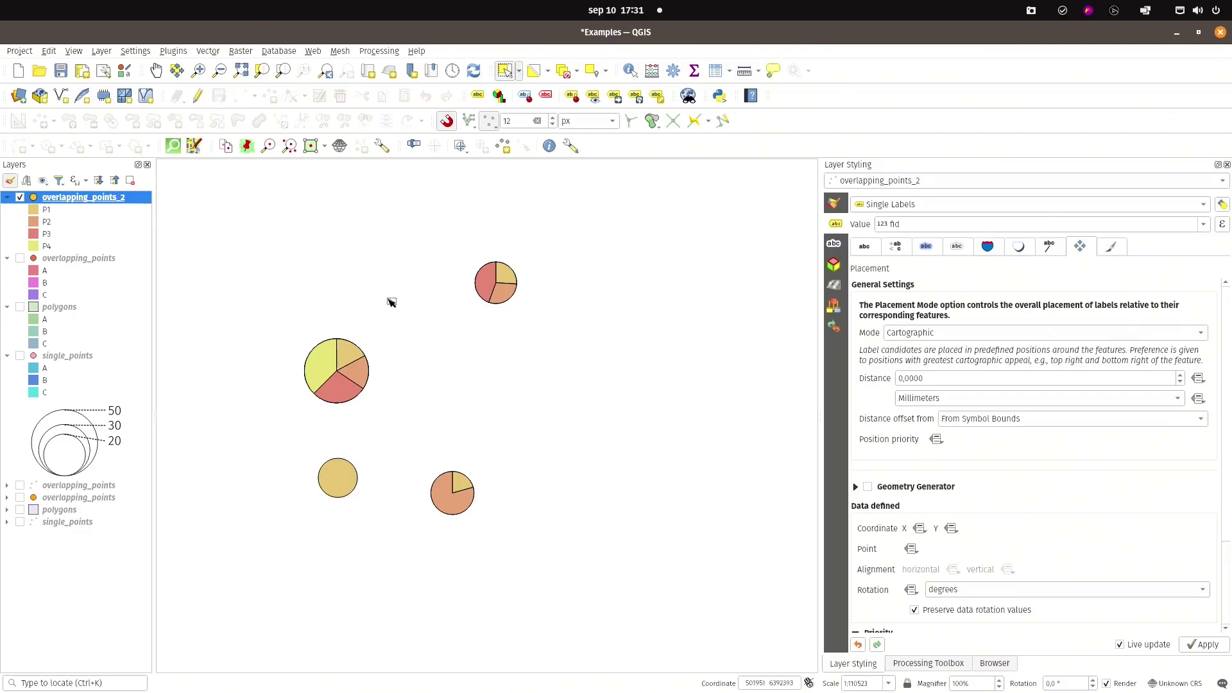
# Step: Set the overlap mode of the labels to Allow Overlaps without Penalty
pyautogui.click(1113, 247)
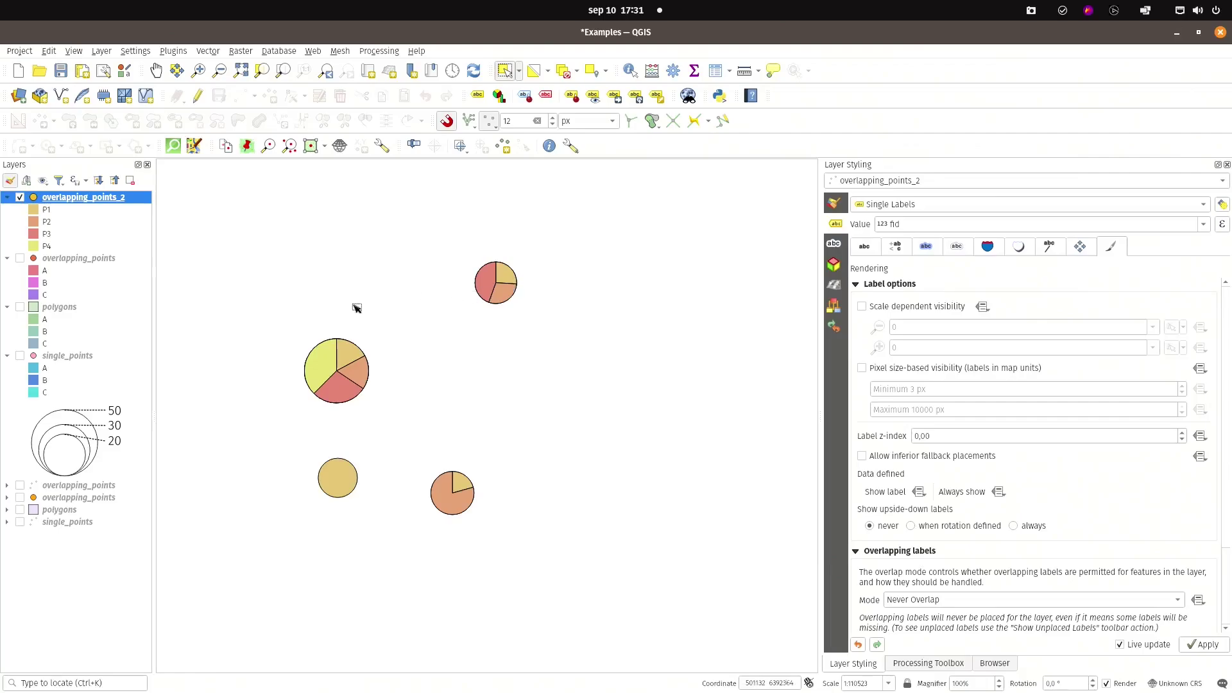
pyautogui.scroll(-3, 1219, 384)
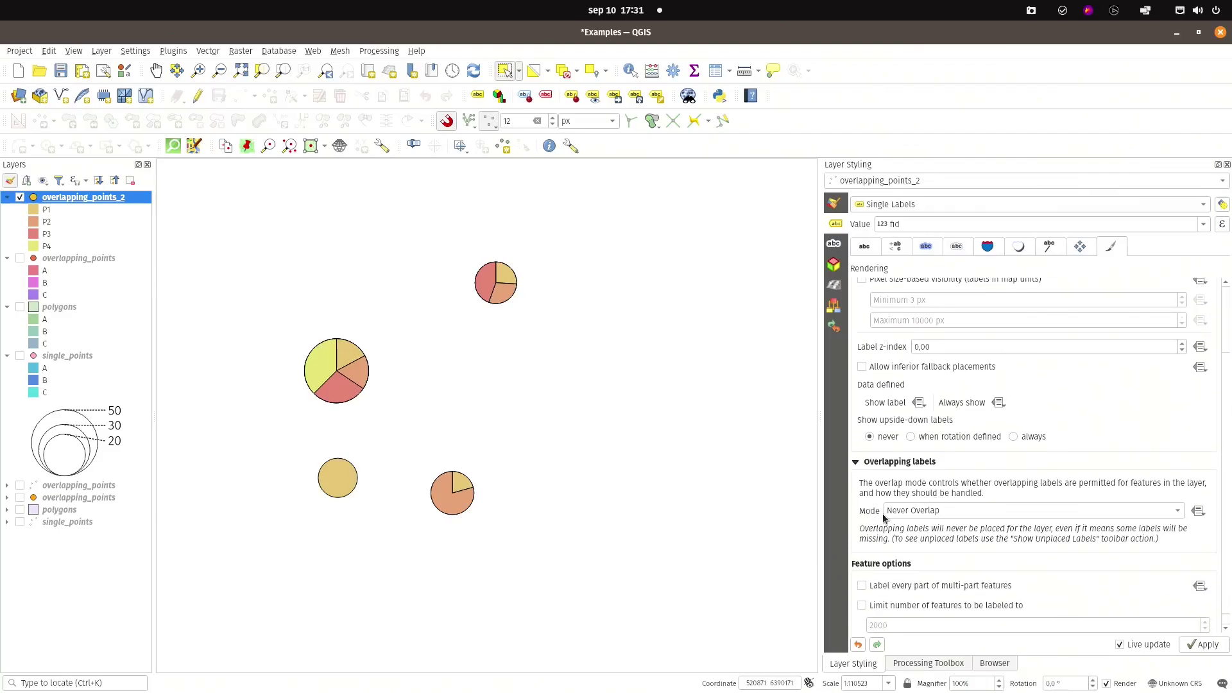
pyautogui.click(921, 516)
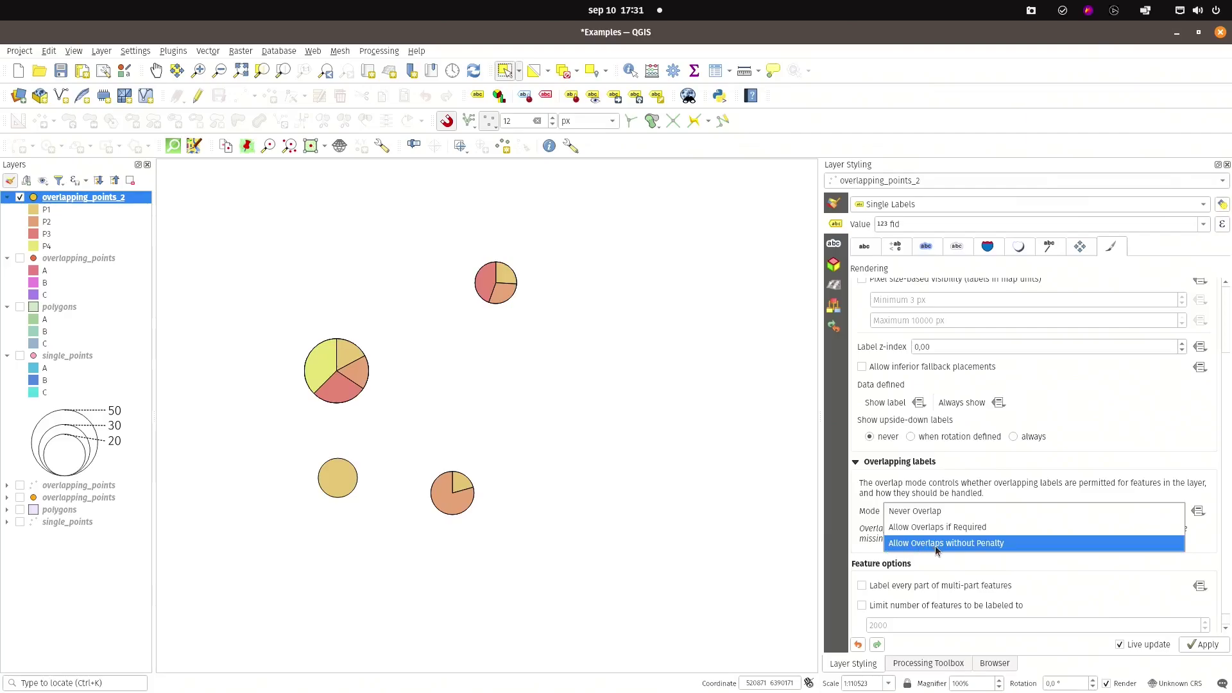
pyautogui.click(962, 544)
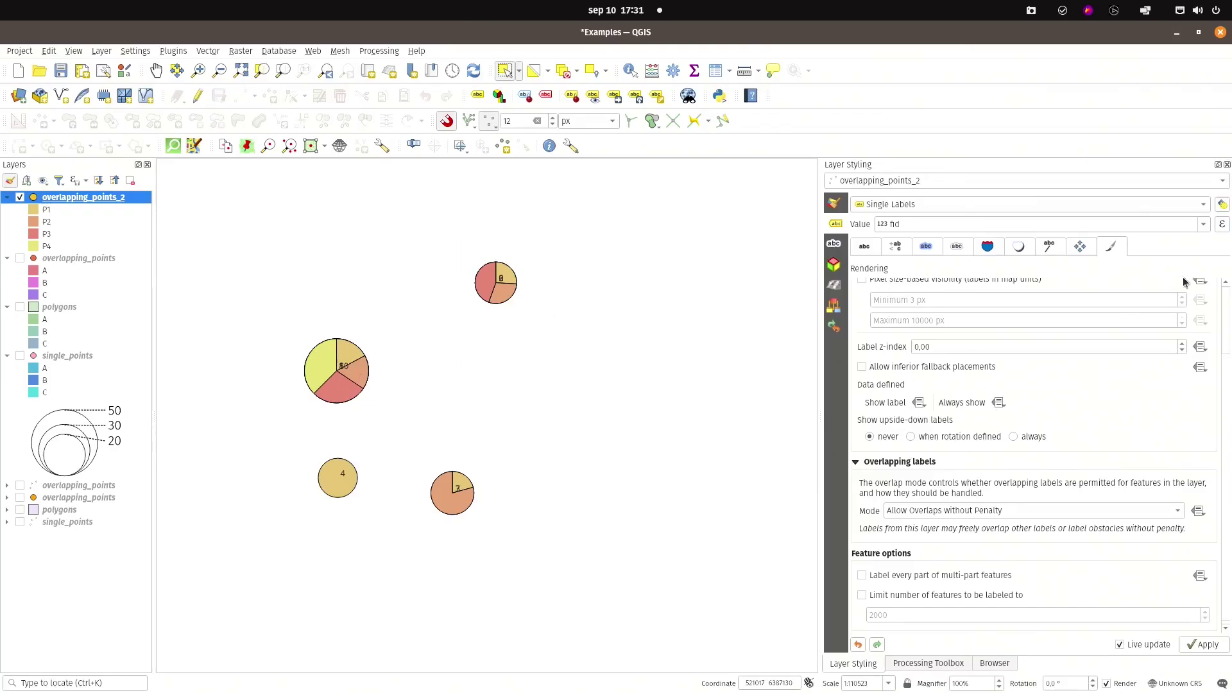
# Step: Replace the label expression "fid" with the recent to_int(array_get(string_to_array(aggregate(...),3)) expression that concatenates field "B"
pyautogui.click(1221, 224)
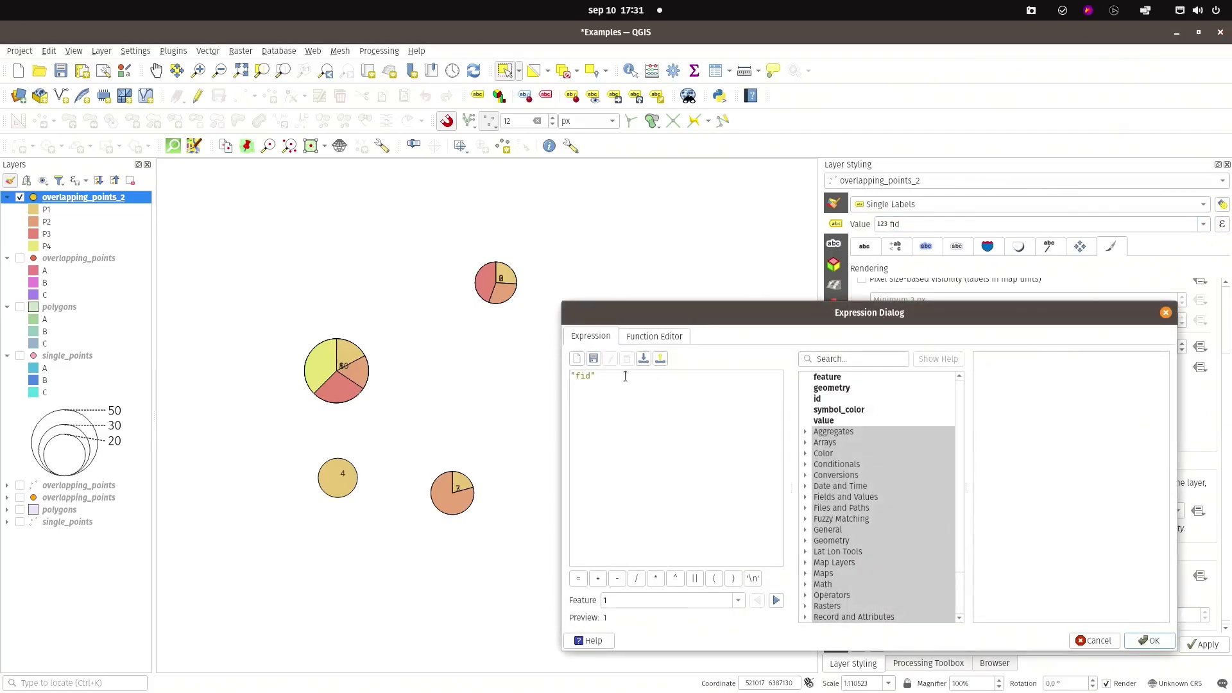
pyautogui.hotkey('ctrl', 'a')
pyautogui.press('BackSpace')
pyautogui.scroll(-2, 961, 454)
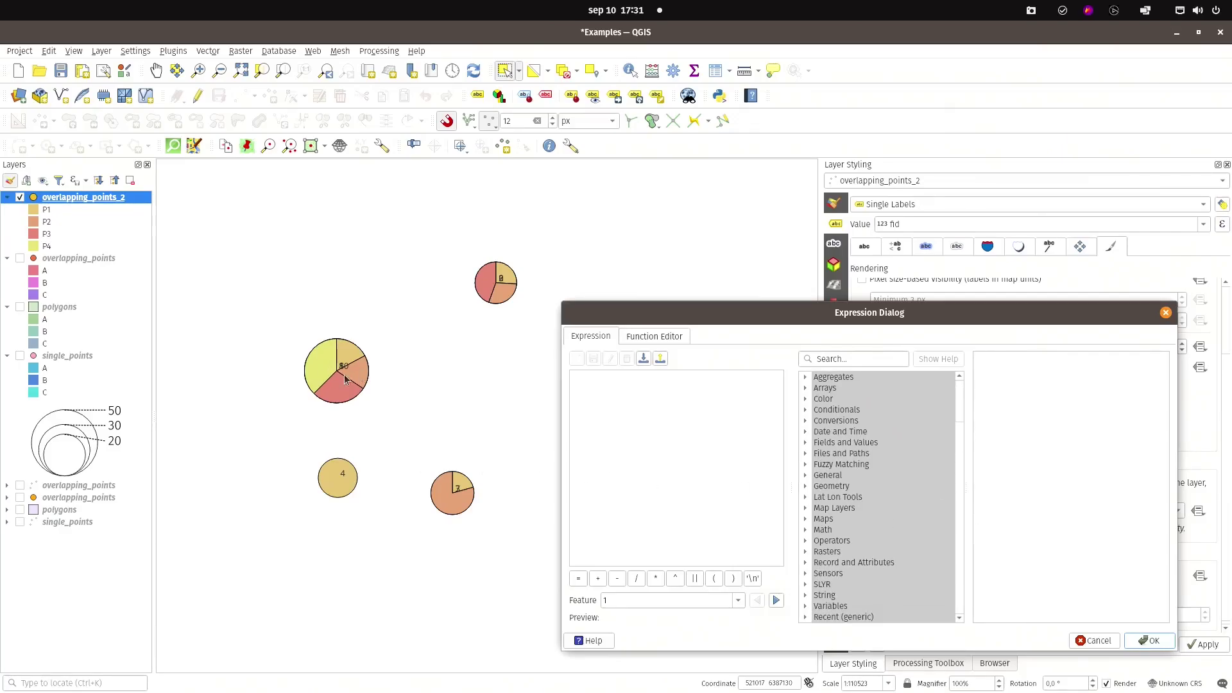
pyautogui.click(806, 616)
pyautogui.scroll(-6, 902, 525)
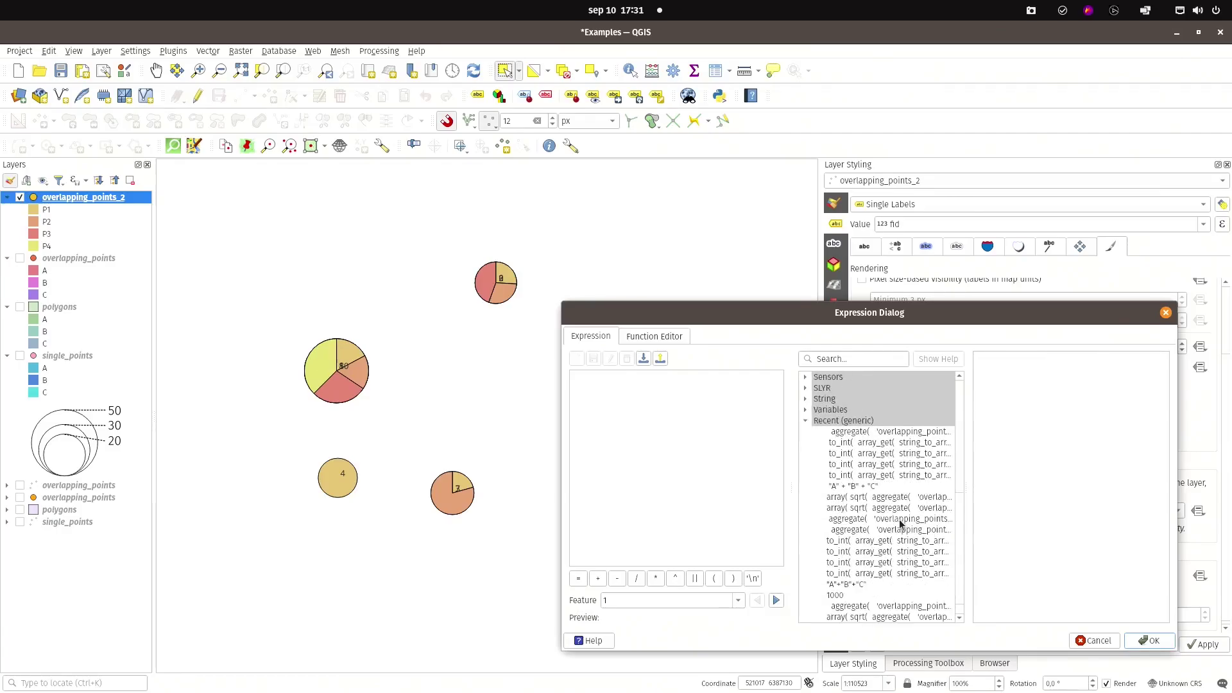
pyautogui.click(846, 443)
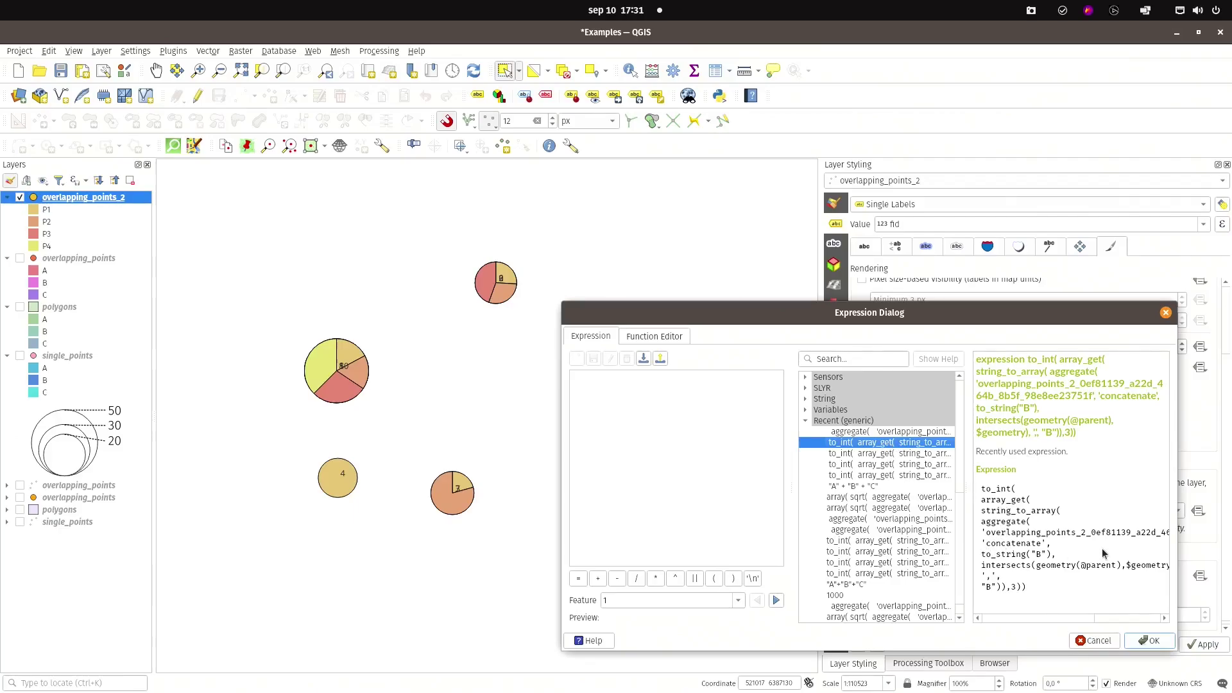
pyautogui.doubleClick(847, 442)
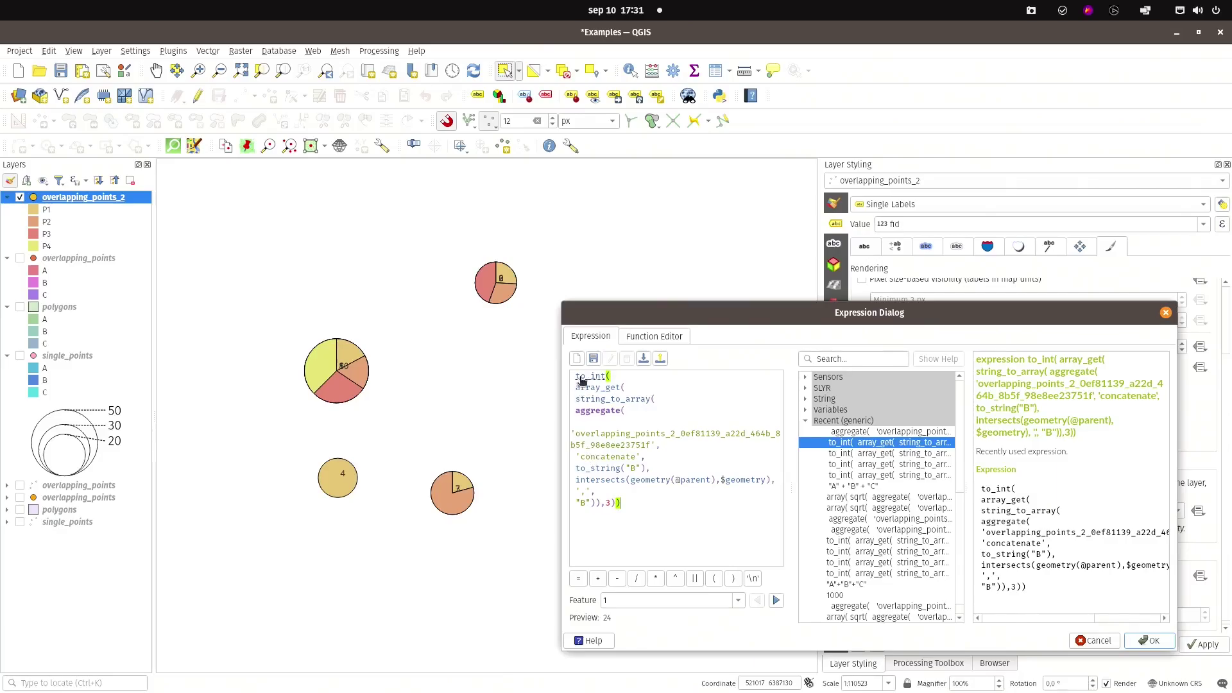
# Step: Strip the to_int, array_get and string_to_array wrappers and the index 3 from the label expression, keeping only the aggregate call
pyautogui.moveTo(575, 376); pyautogui.dragTo(657, 398)
pyautogui.press('BackSpace')
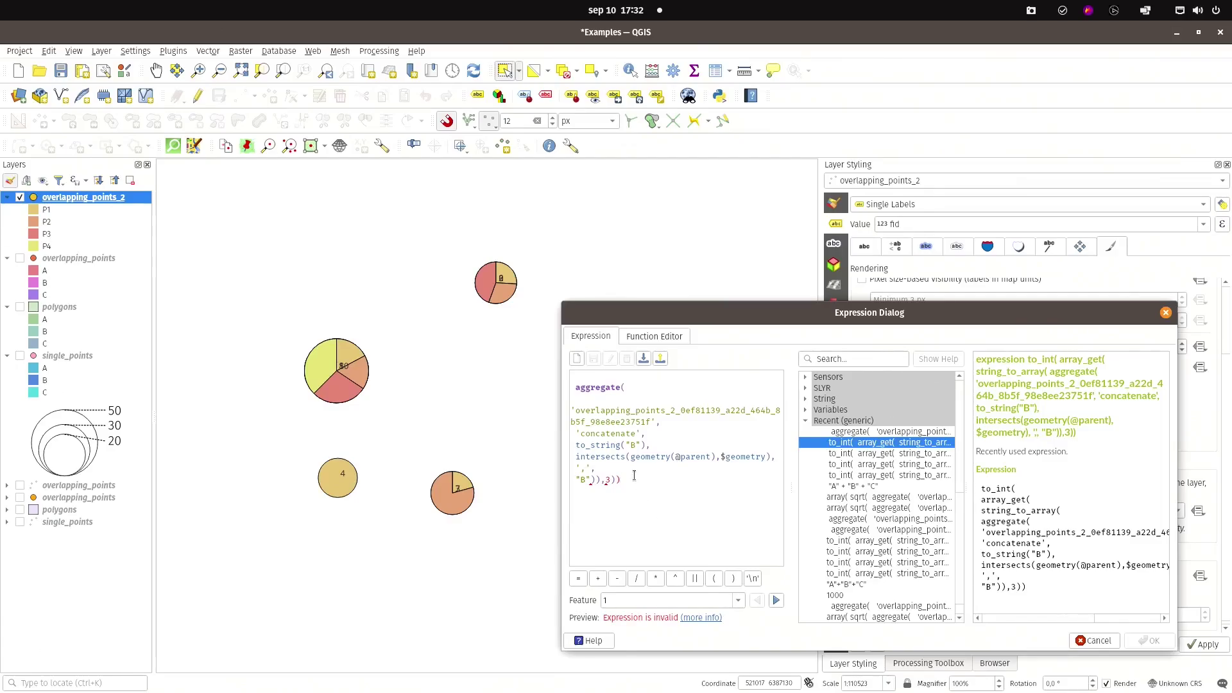
pyautogui.press('BackSpace')
pyautogui.press('BackSpace')
pyautogui.press('BackSpace')
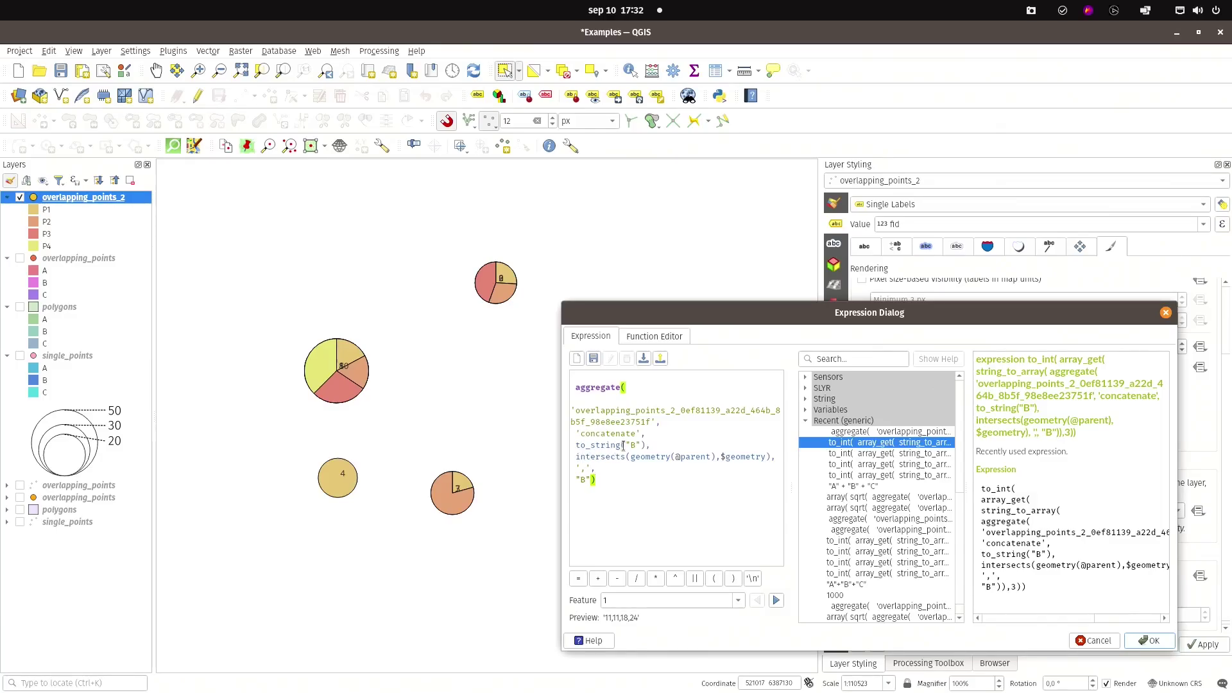
# Step: Replace the to_string wrapper around "B" in the aggregate with the prefix 'Fid '|| "fid" ||
pyautogui.moveTo(624, 445); pyautogui.dragTo(576, 443)
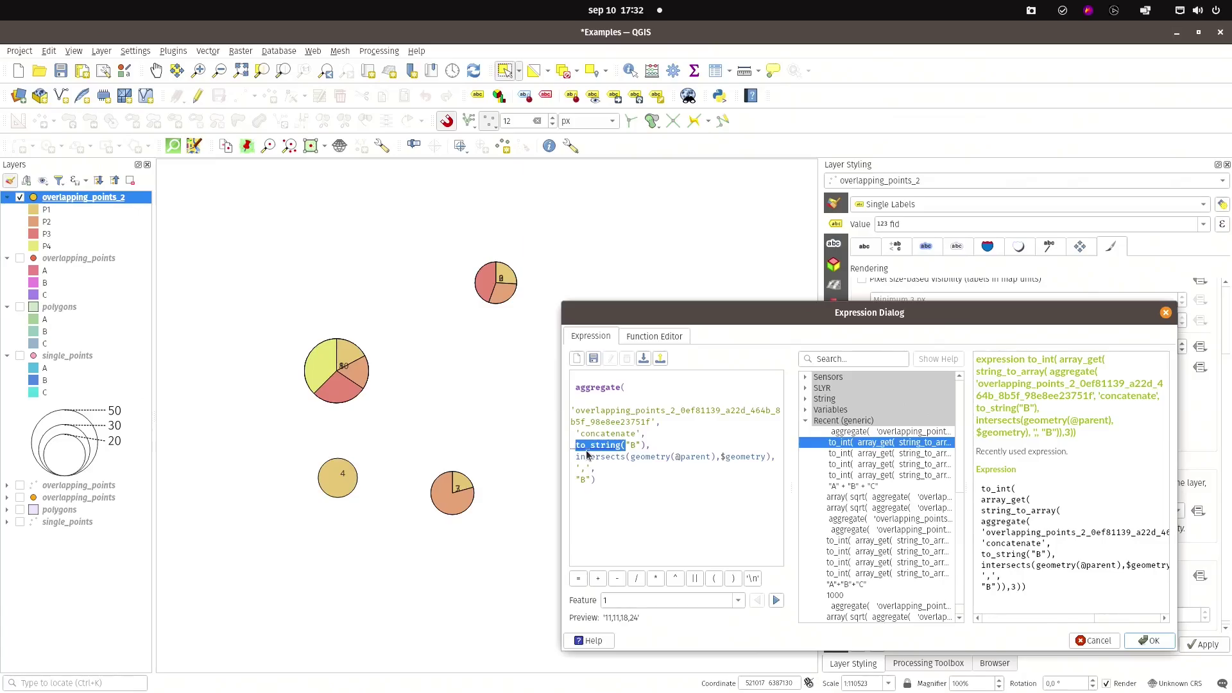
pyautogui.write("'P")
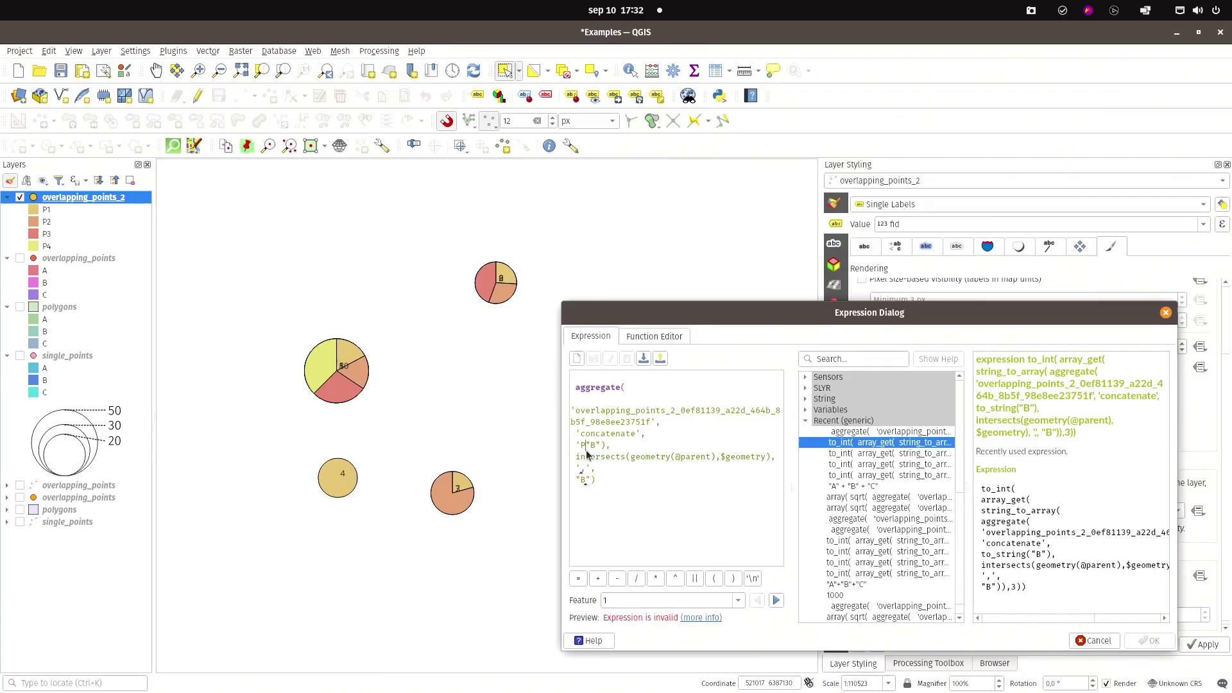
pyautogui.write('id')
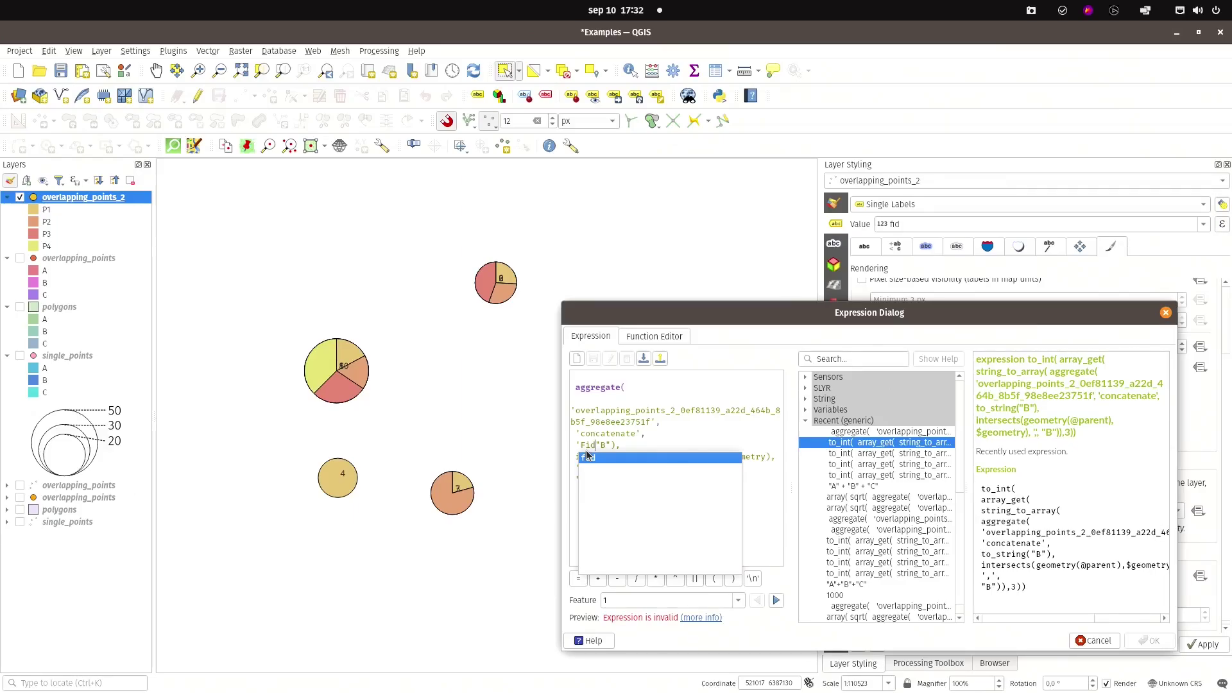
pyautogui.press('Escape')
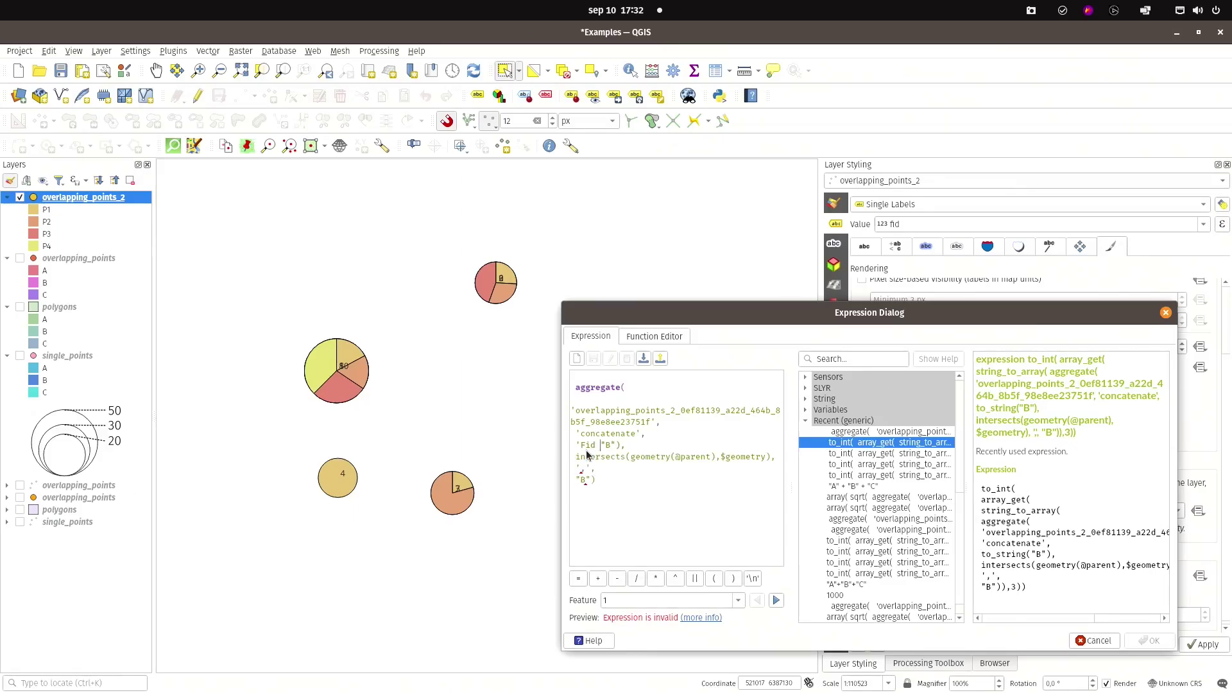
pyautogui.write('\'|| "fid" ||')
pyautogui.press('Right')
pyautogui.press('Delete')
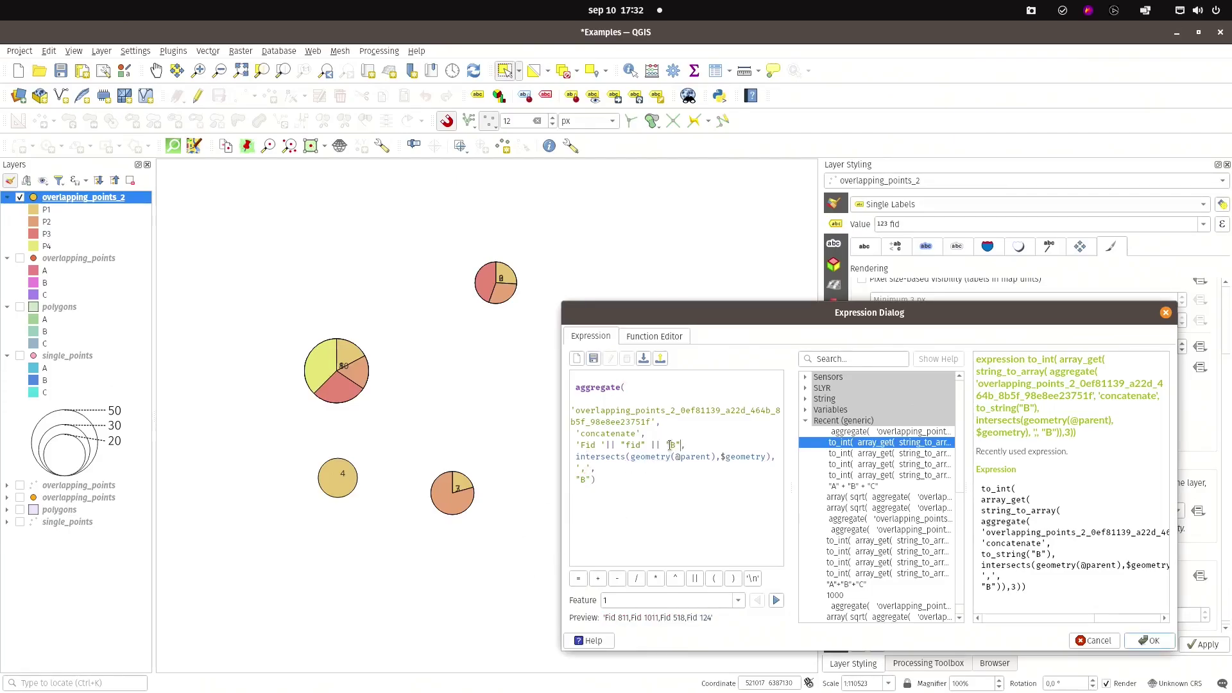
# Step: Complete the concatenated text as 'Fid '|| "fid" || ': ' || "B" || '\n' and accept the label expression
pyautogui.write("'")
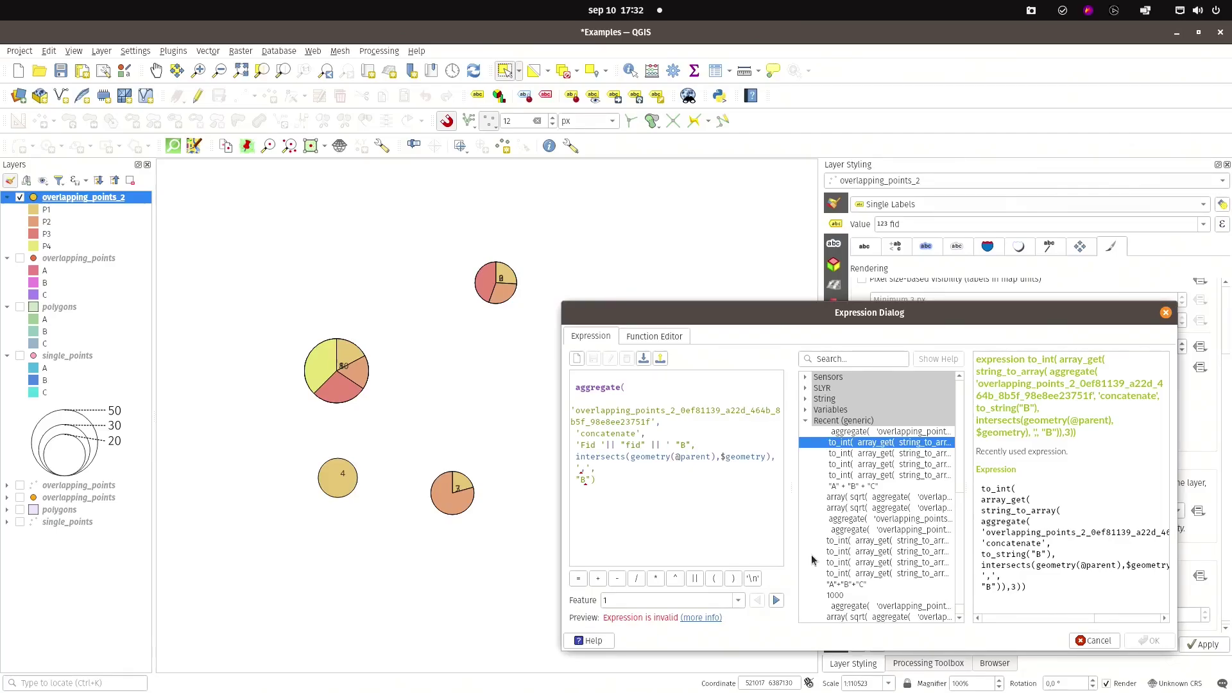
pyautogui.write(": ' ||")
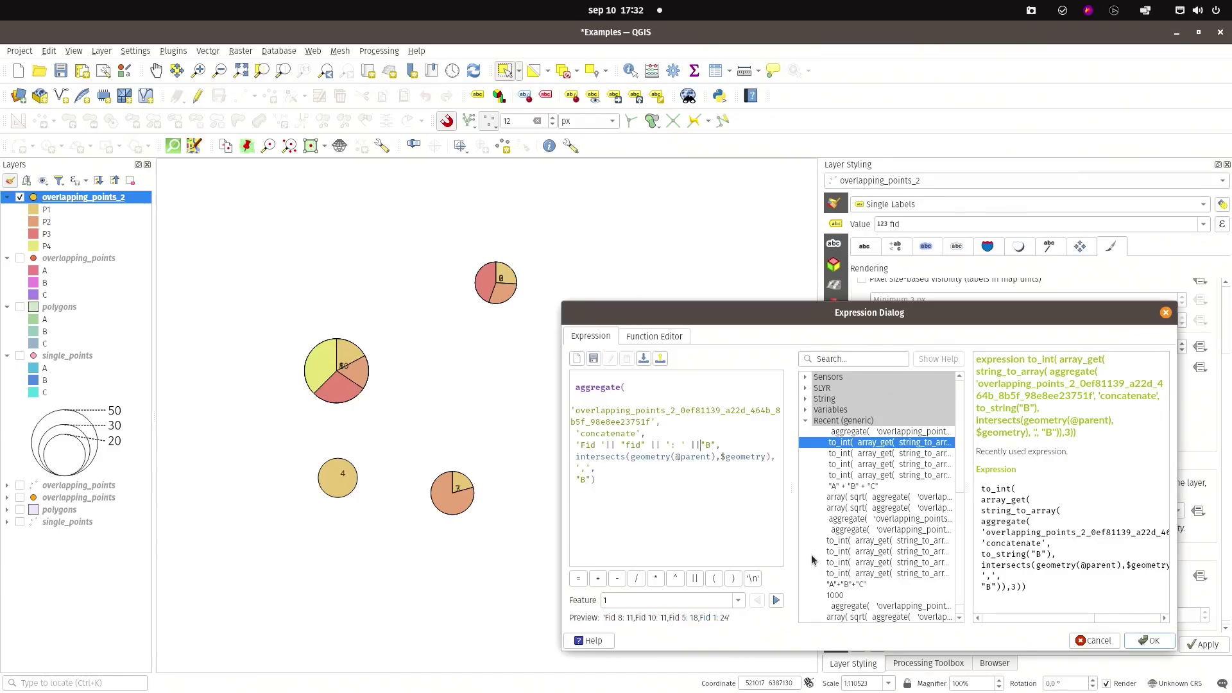
pyautogui.write(' "B" || ')
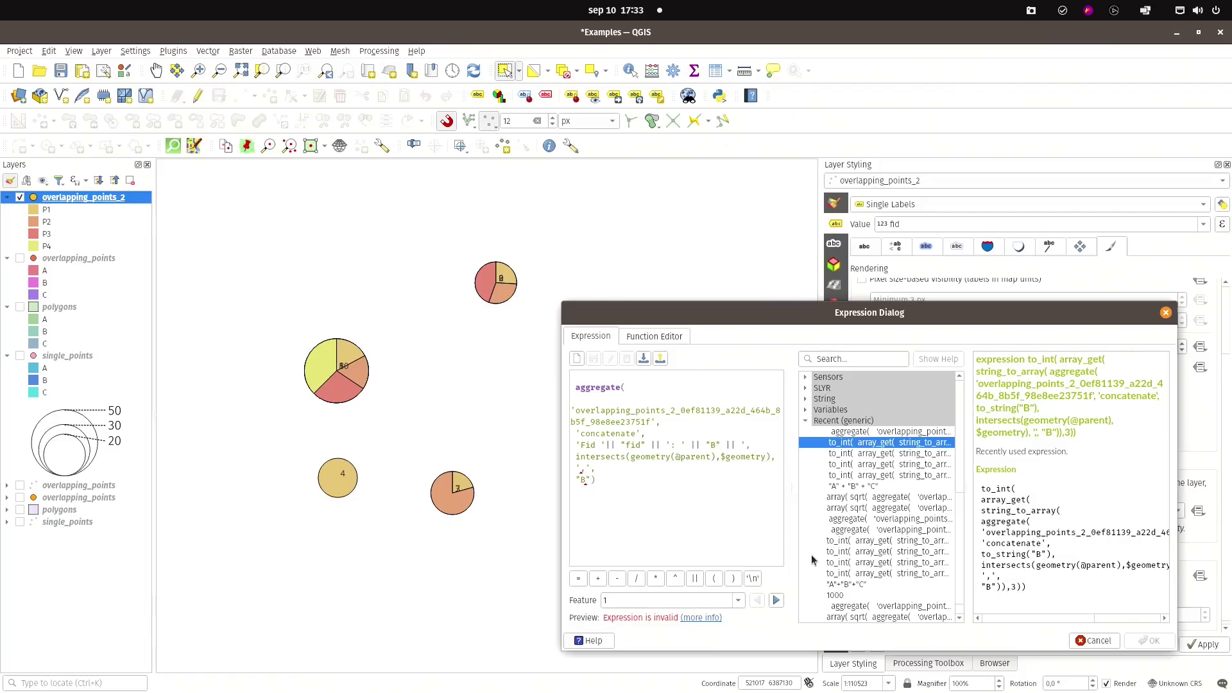
pyautogui.write("'")
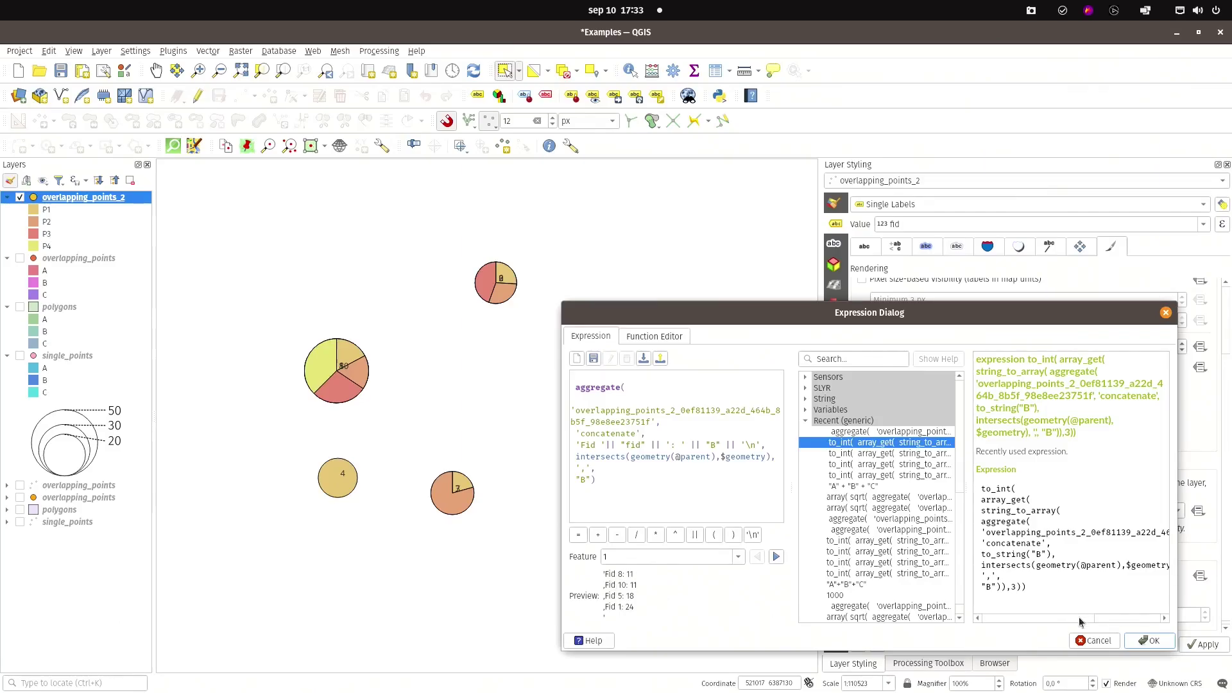
pyautogui.click(1147, 640)
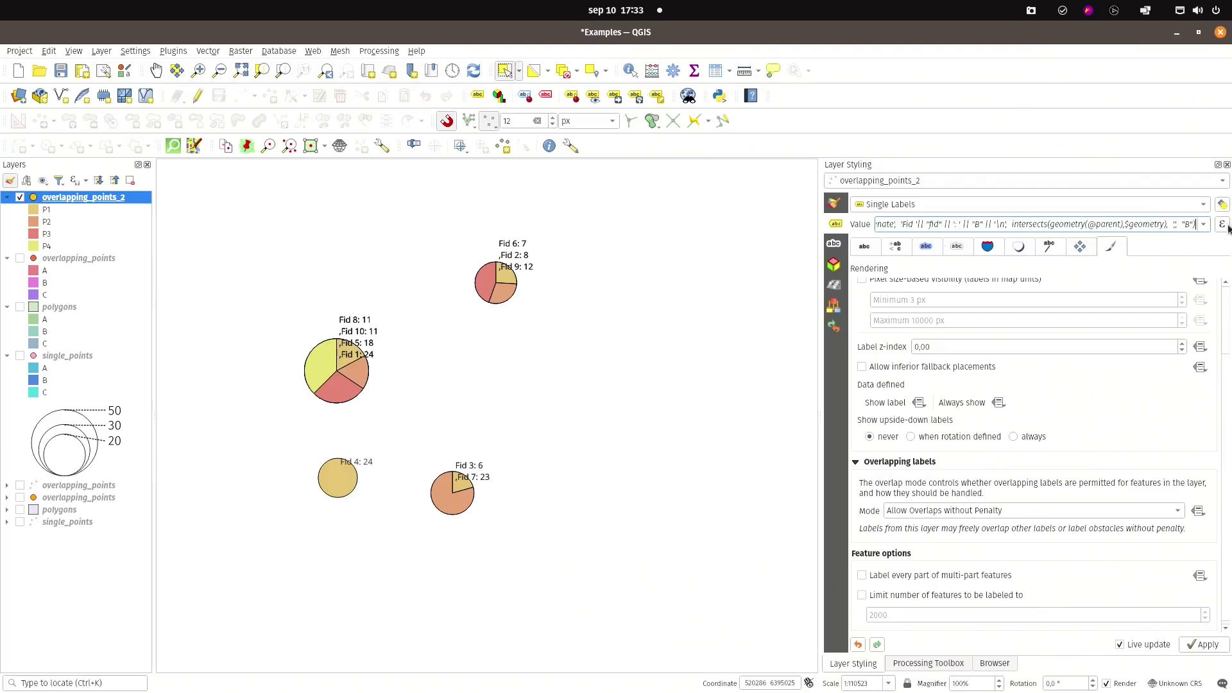
# Step: Remove the comma from the aggregate's delimiter in the label expression, leaving an empty string, and accept it
pyautogui.click(1226, 226)
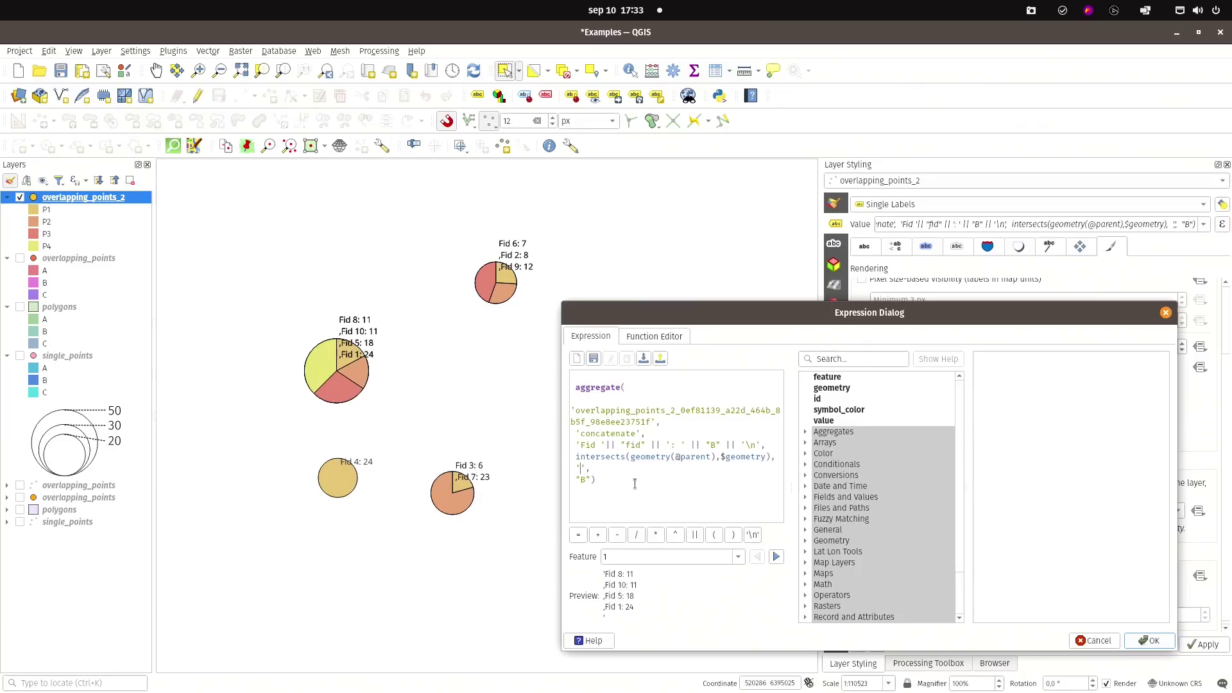
pyautogui.click(580, 468)
pyautogui.click(1152, 642)
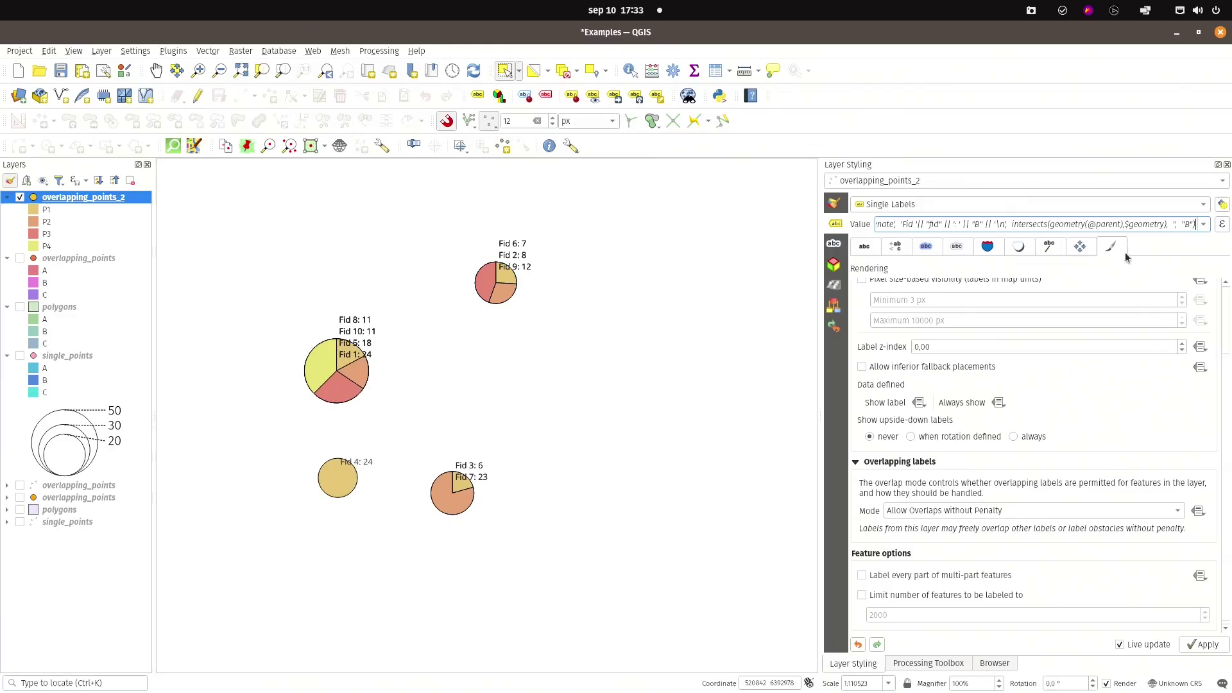
# Step: Set the label placement mode to Offset from Point with the middle-right quadrant
pyautogui.click(1078, 247)
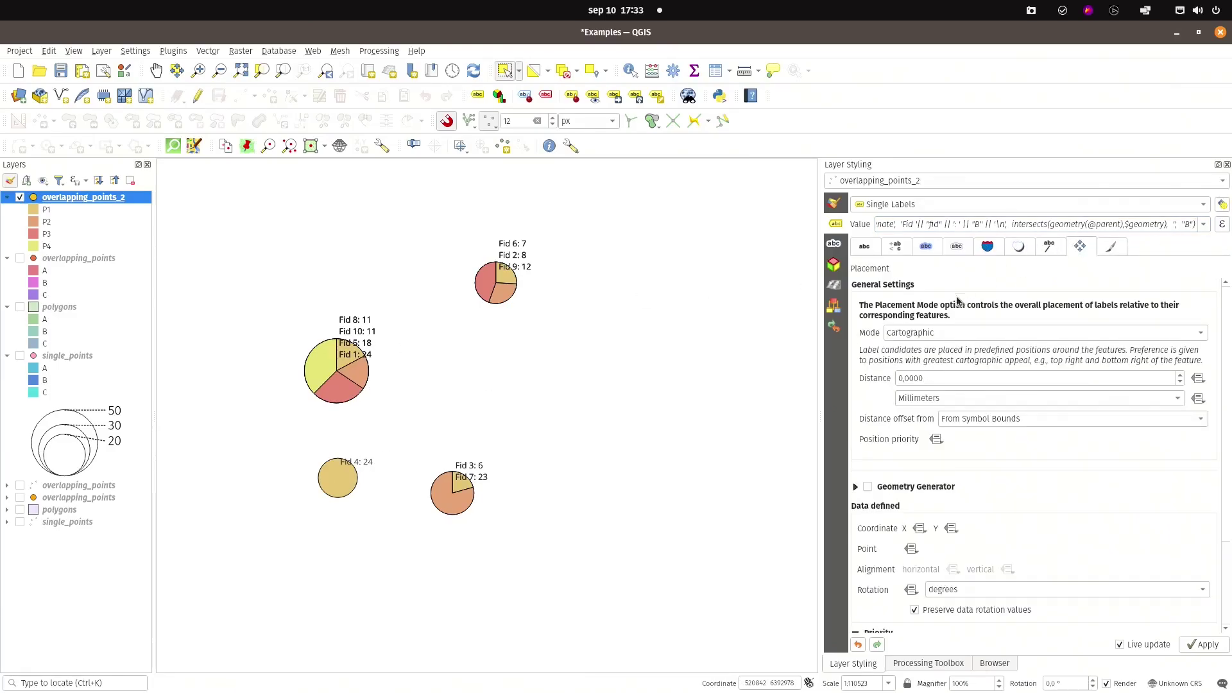
pyautogui.click(953, 333)
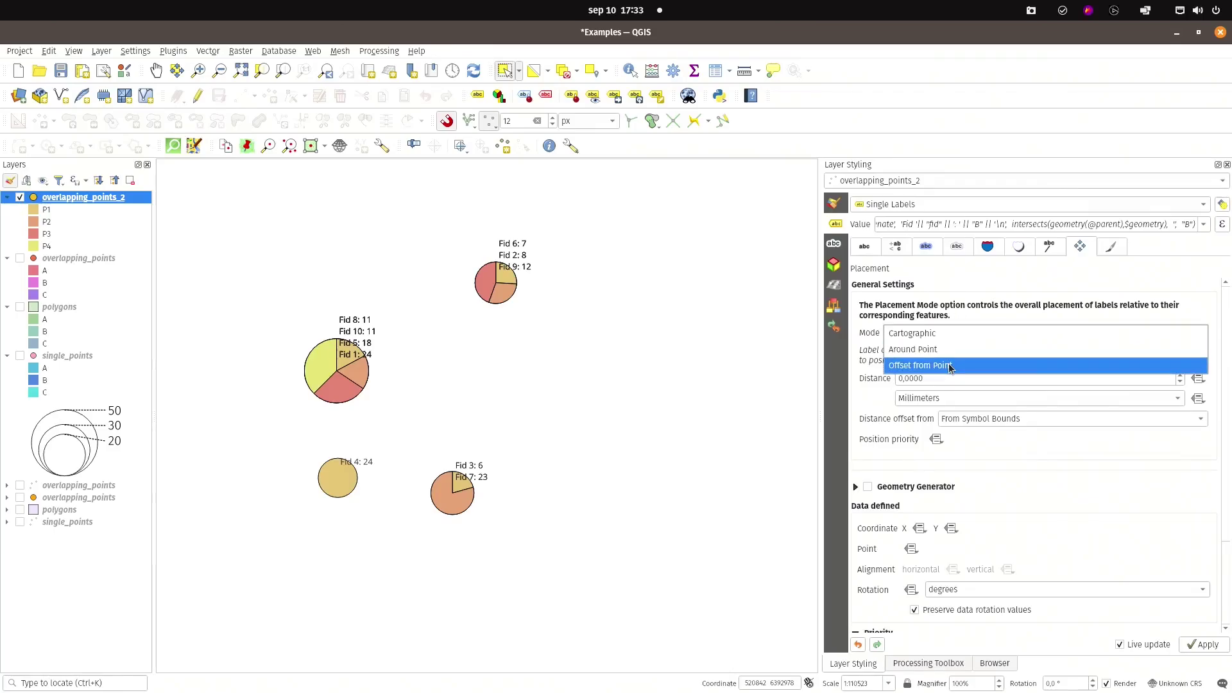
pyautogui.click(961, 367)
pyautogui.click(965, 385)
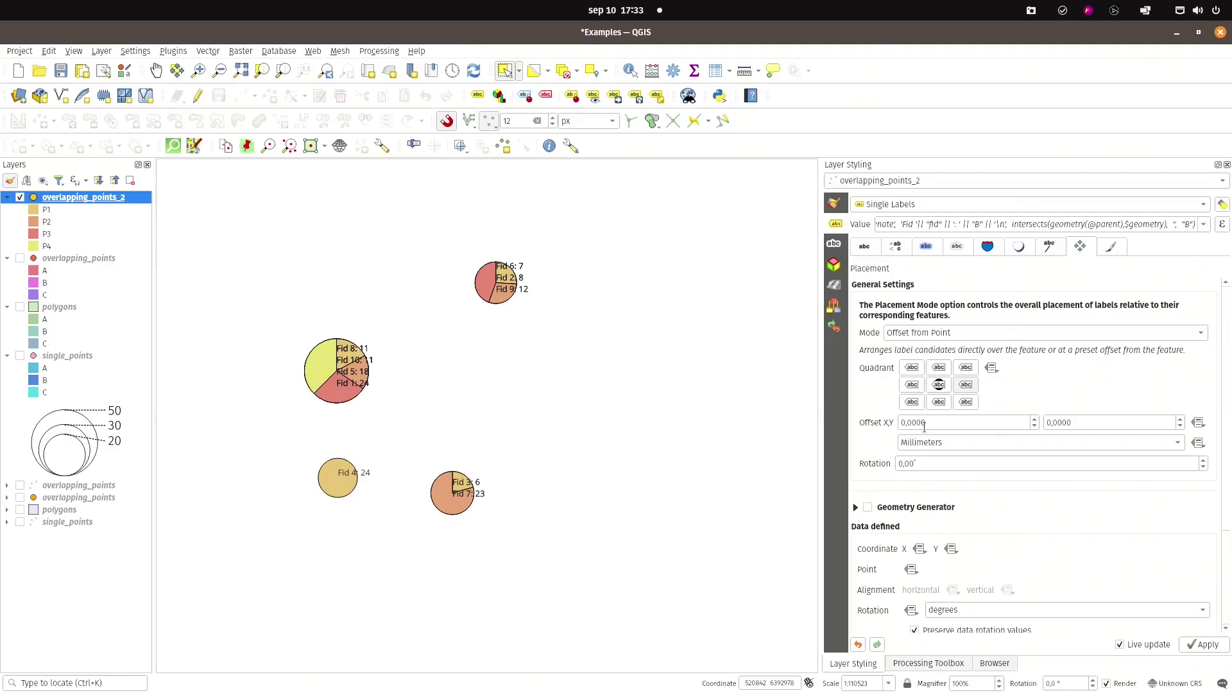
# Step: Set the labels' horizontal offset from the points to 15 millimeters
pyautogui.scroll(4, 927, 423)
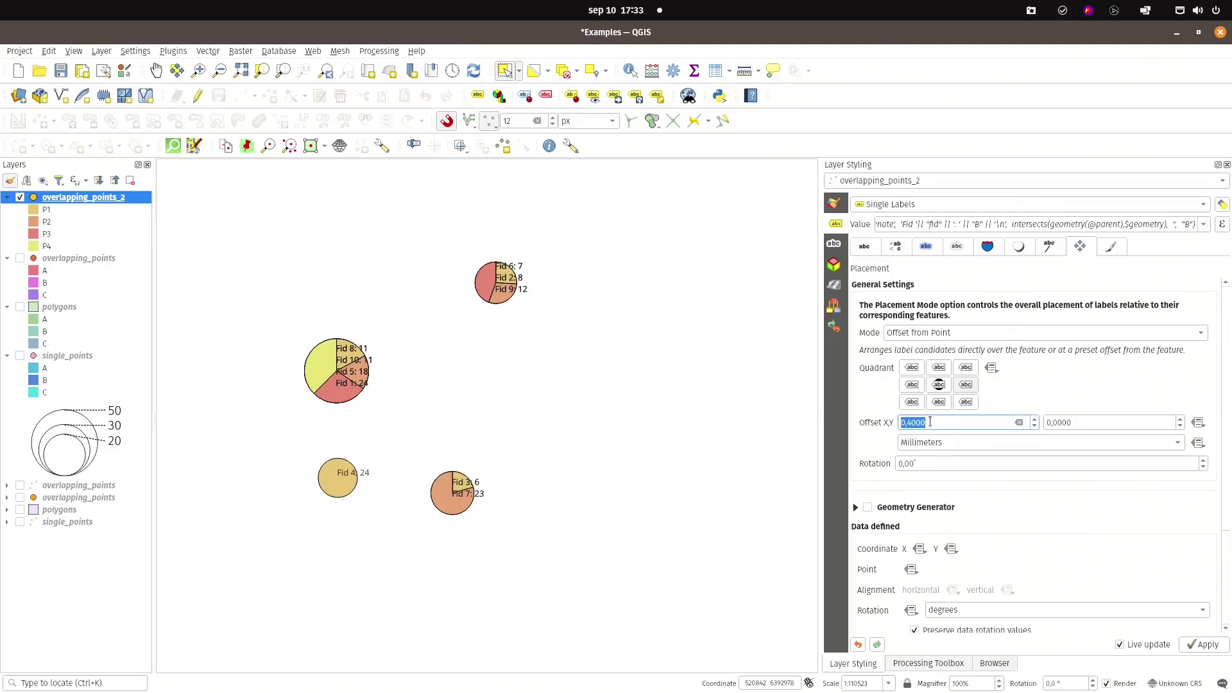
pyautogui.scroll(20, 930, 421)
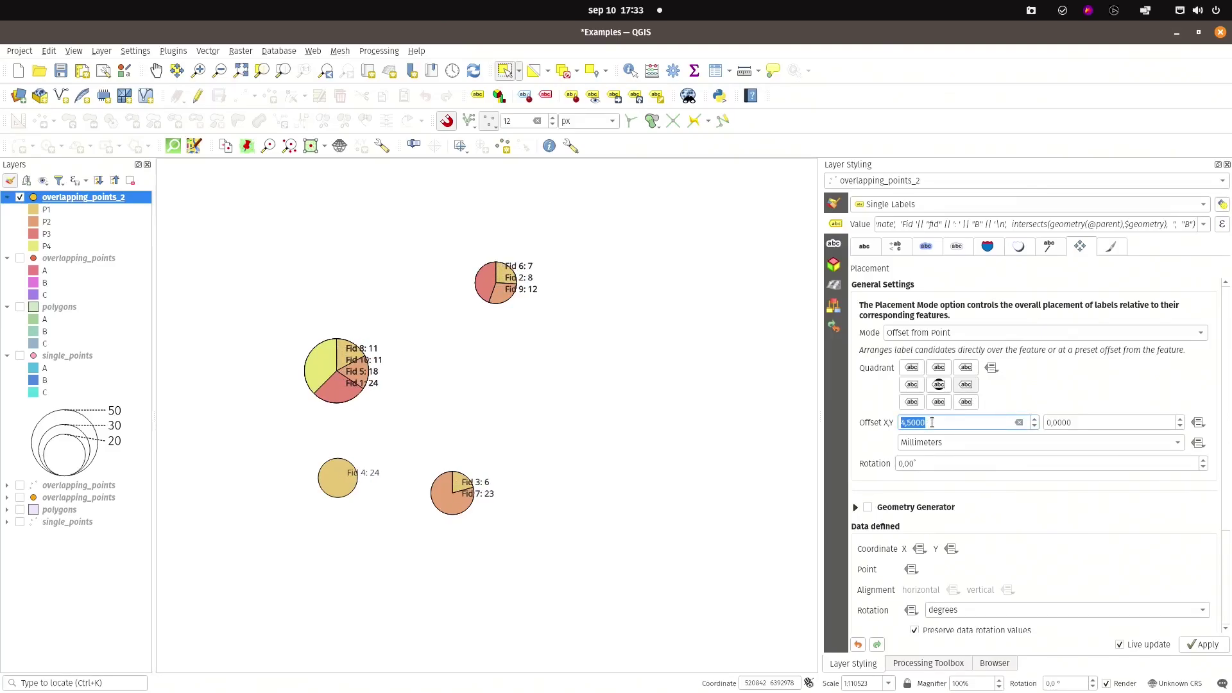
pyautogui.scroll(20, 931, 422)
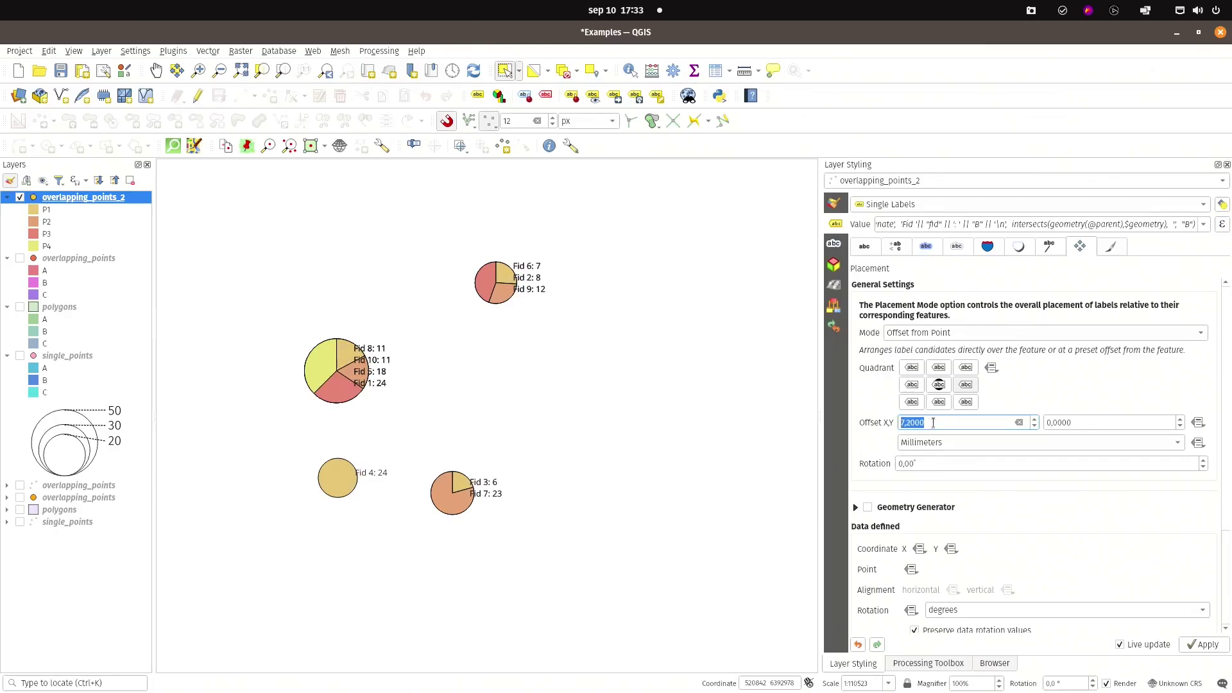
pyautogui.scroll(20, 933, 422)
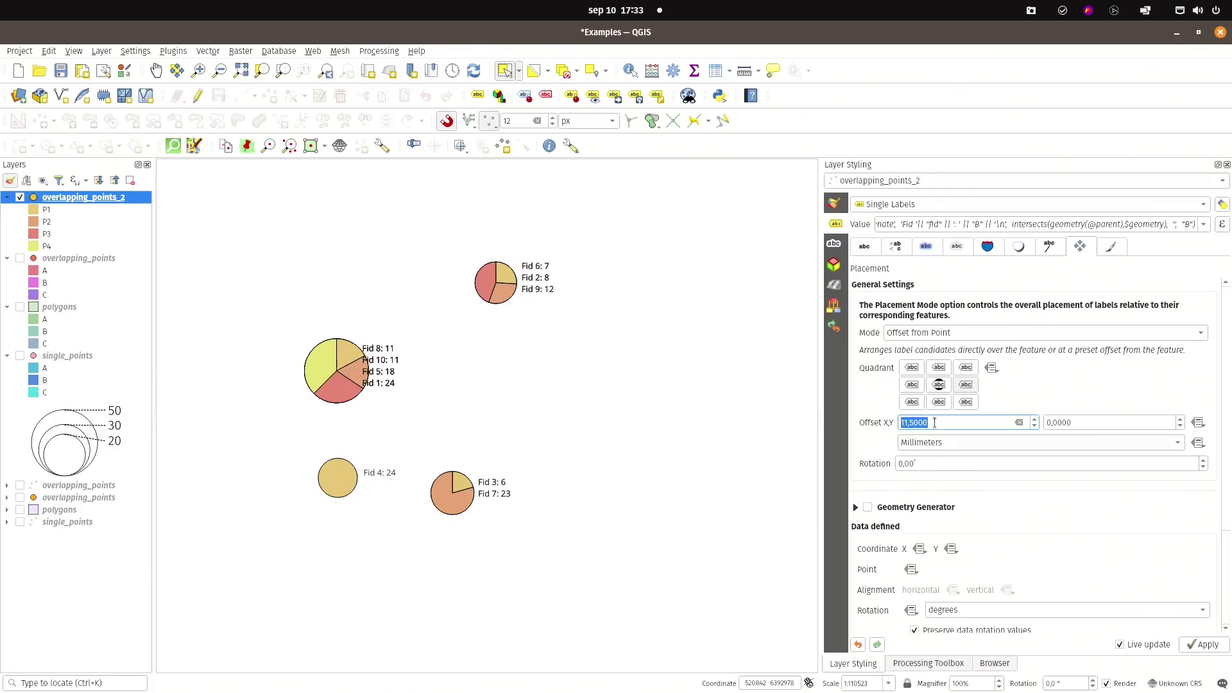
pyautogui.scroll(20, 934, 422)
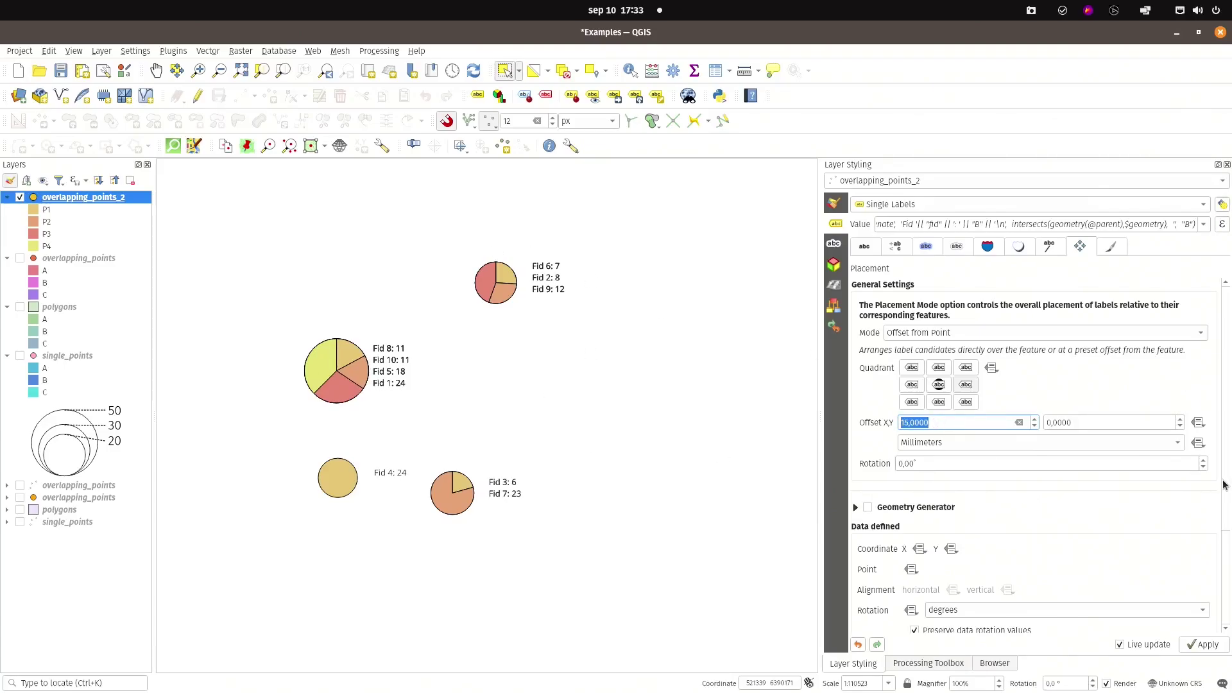
# Step: Open the expression editor for the label offset's data-defined override and list the recently used expressions
pyautogui.click(1197, 422)
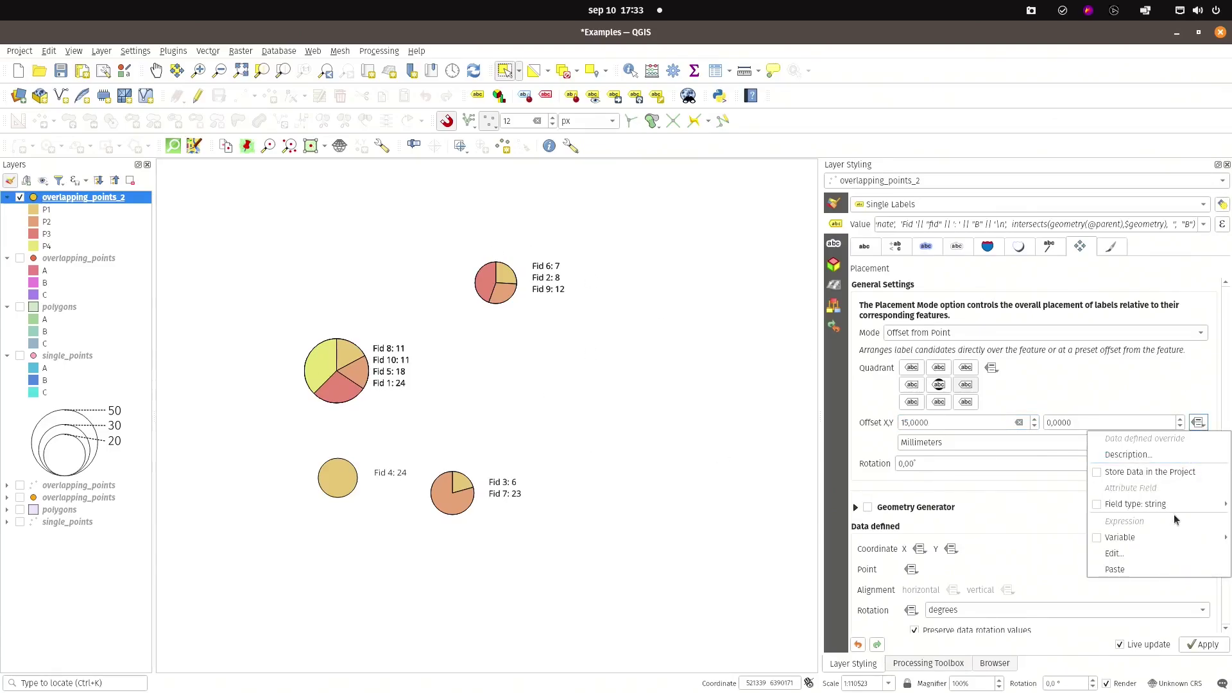
pyautogui.click(1164, 556)
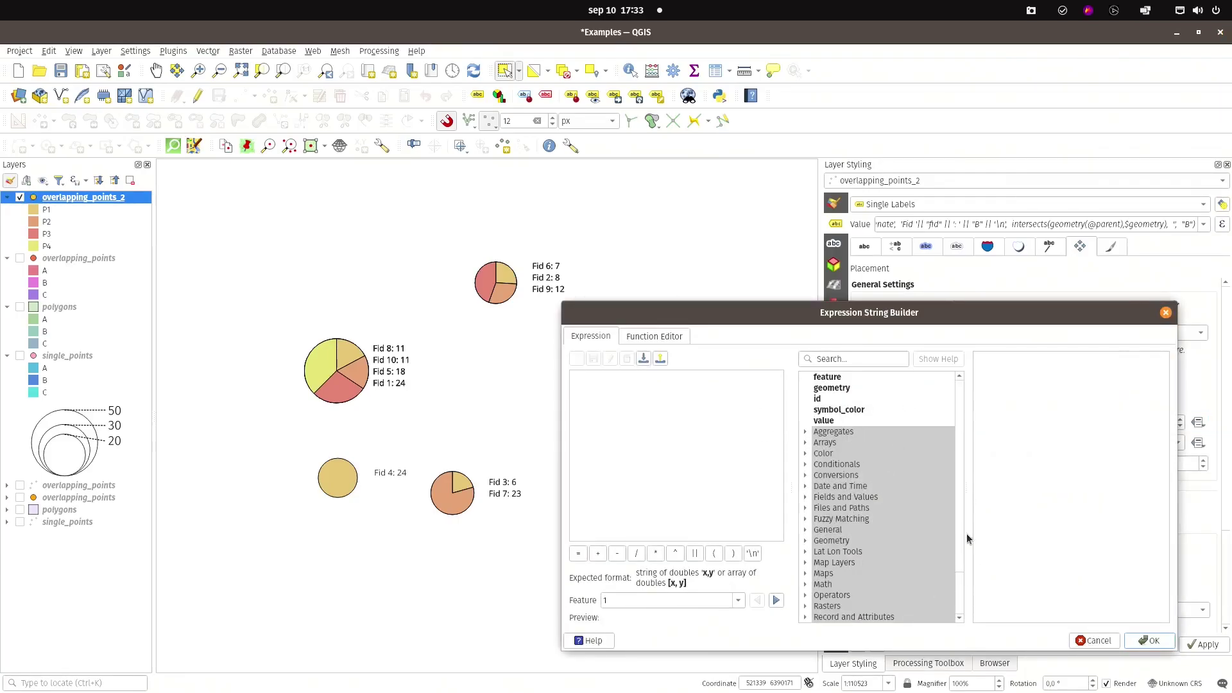
pyautogui.scroll(-2, 960, 538)
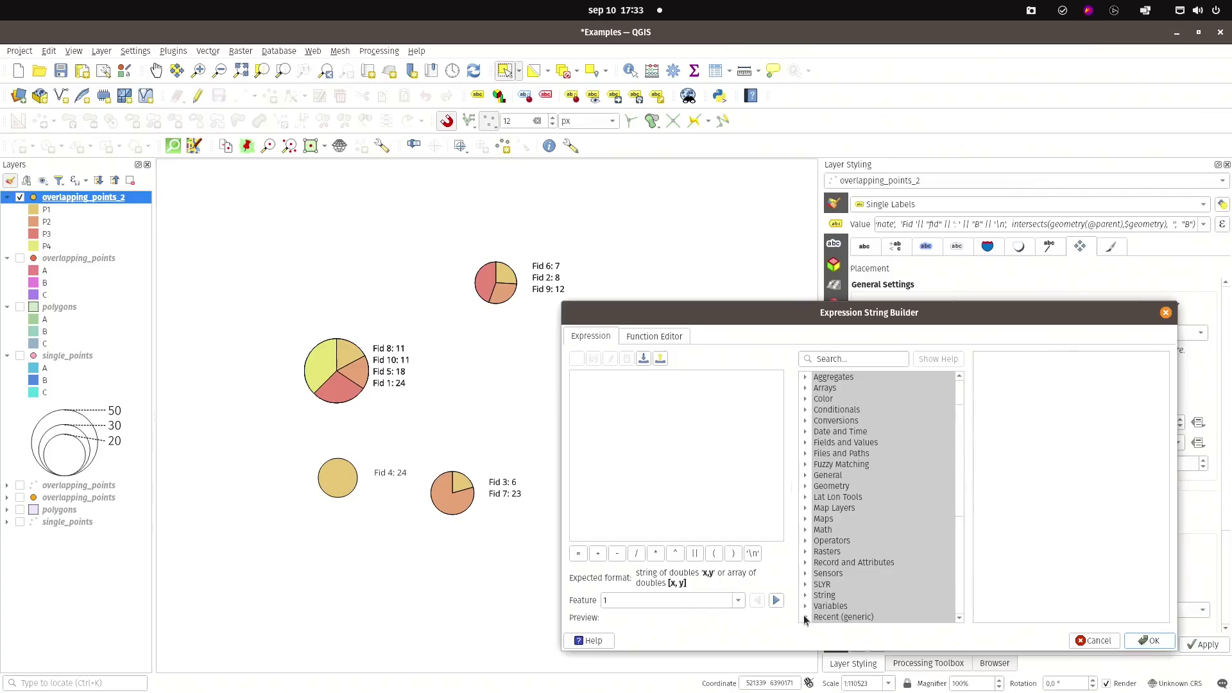
pyautogui.click(805, 617)
pyautogui.scroll(-6, 825, 591)
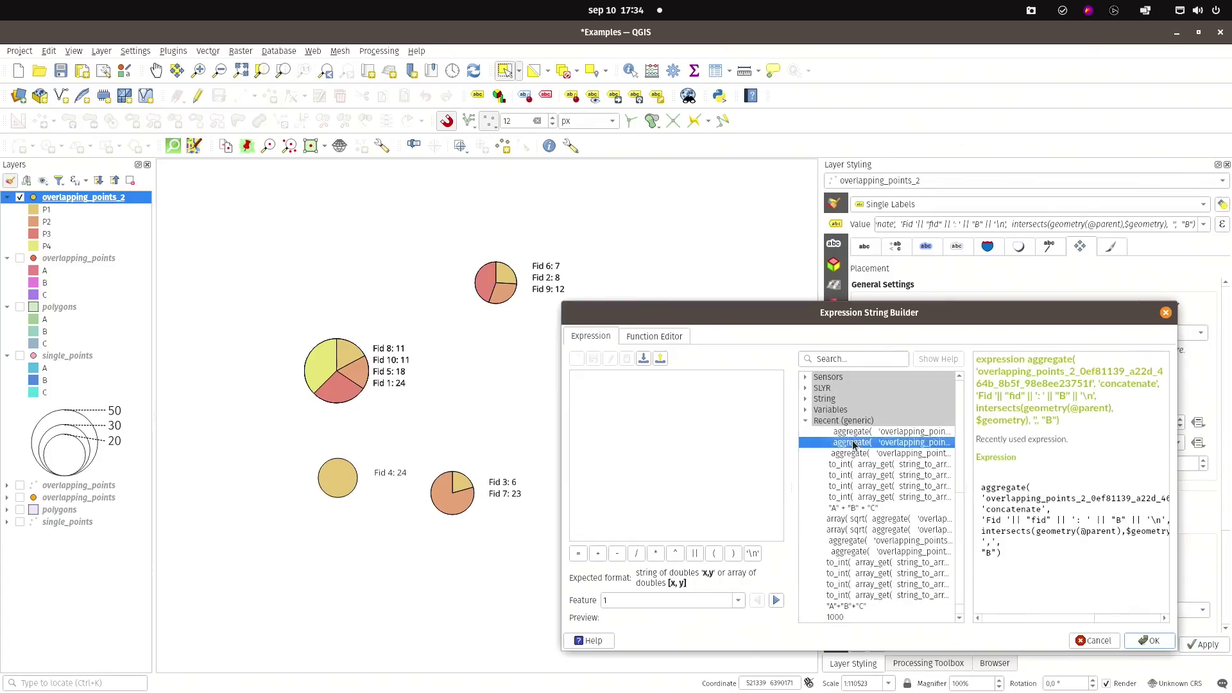
pyautogui.doubleClick(852, 443)
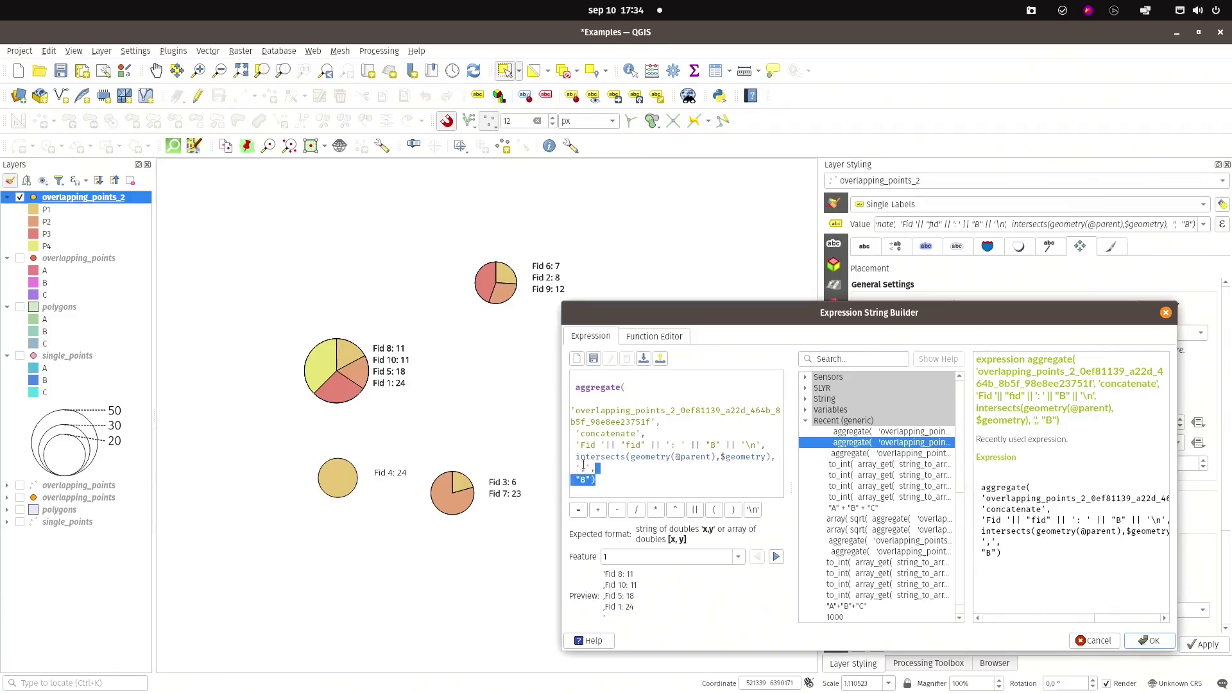
pyautogui.hotkey('ctrl', 'a')
pyautogui.press('Delete')
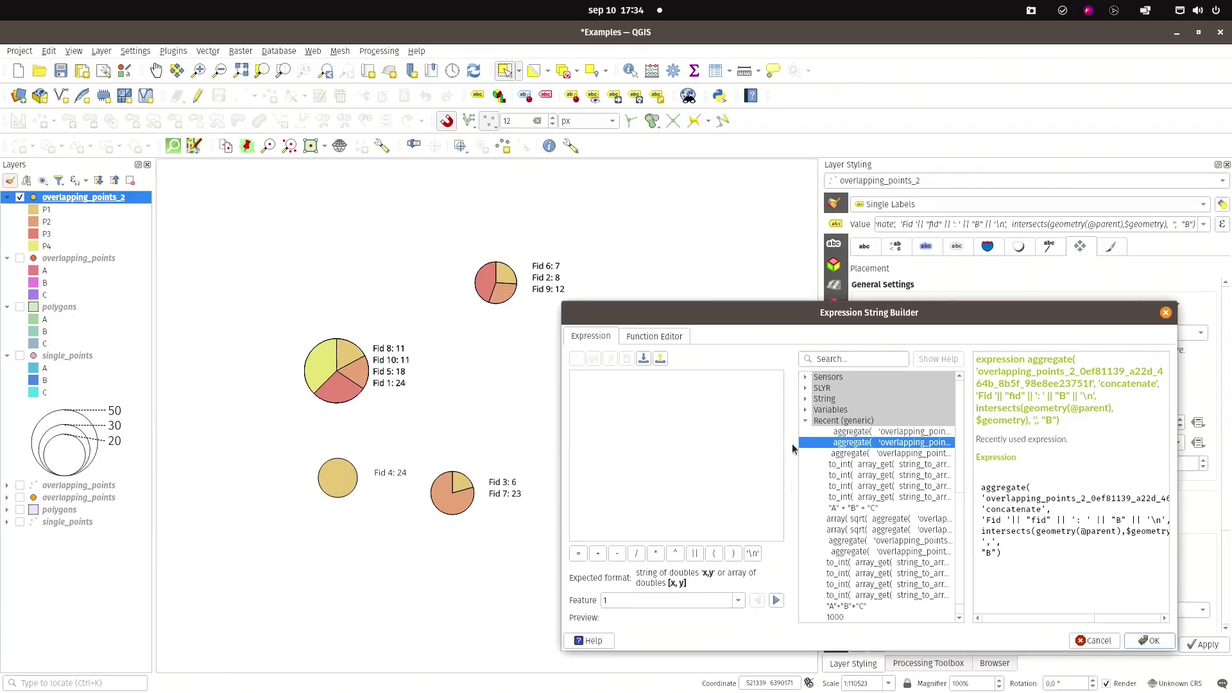
# Step: Insert the recent aggregate that sums "B" over intersecting overlapping_points_2 features, and wrap it in sqrt()
pyautogui.doubleClick(851, 454)
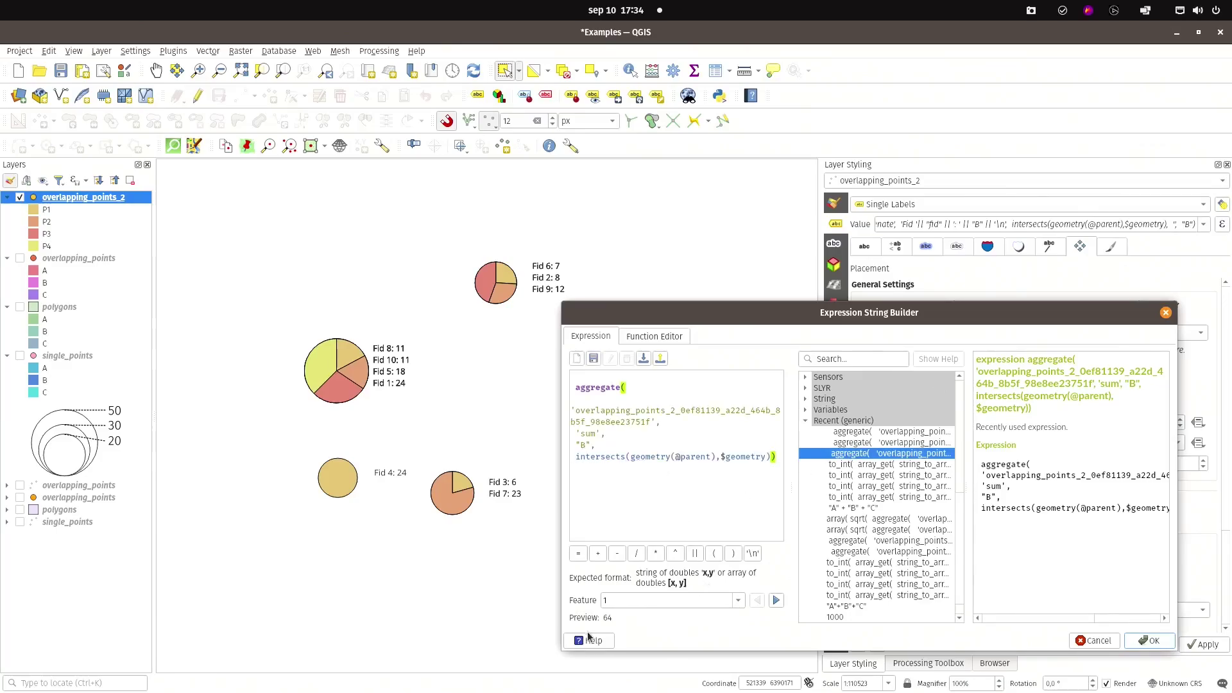
pyautogui.moveTo(559, 426); pyautogui.dragTo(544, 425)
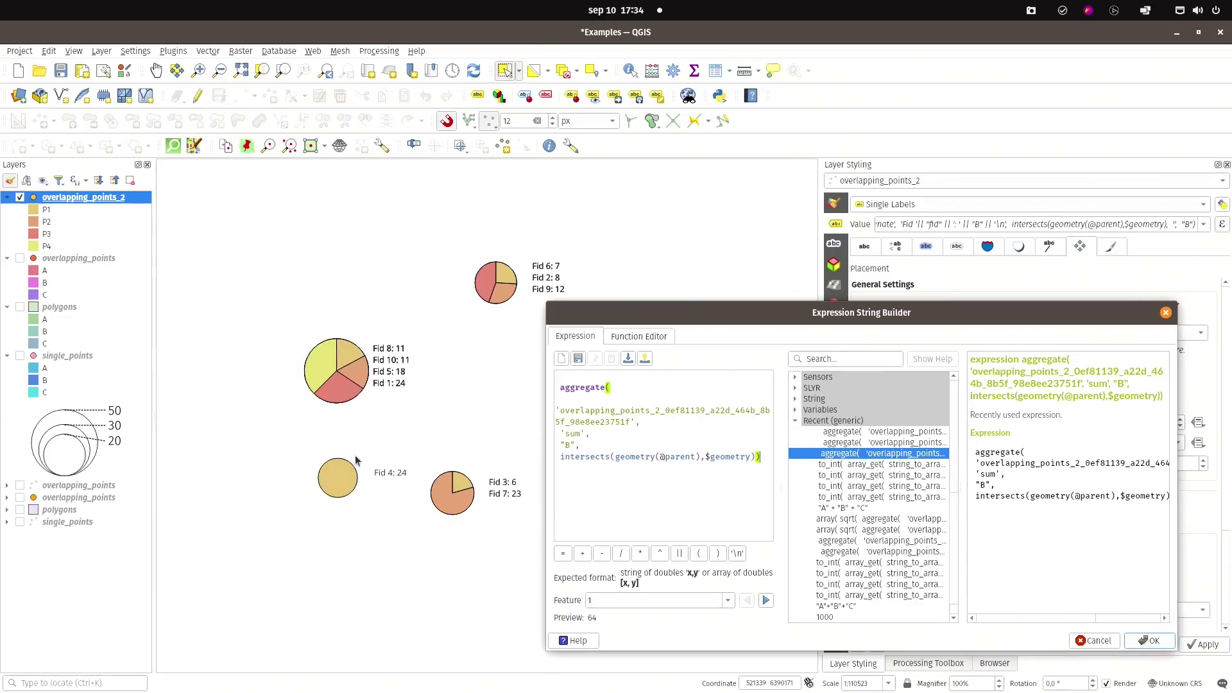
pyautogui.click(594, 377)
pyautogui.write('sq')
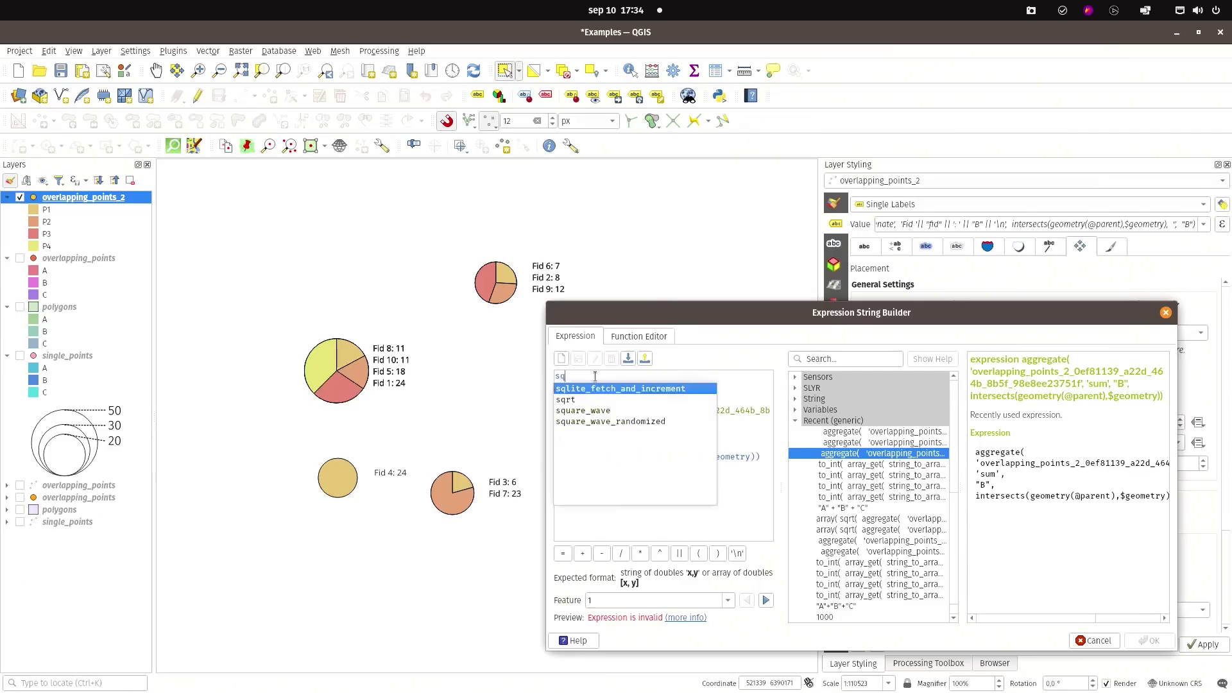
pyautogui.write('rt')
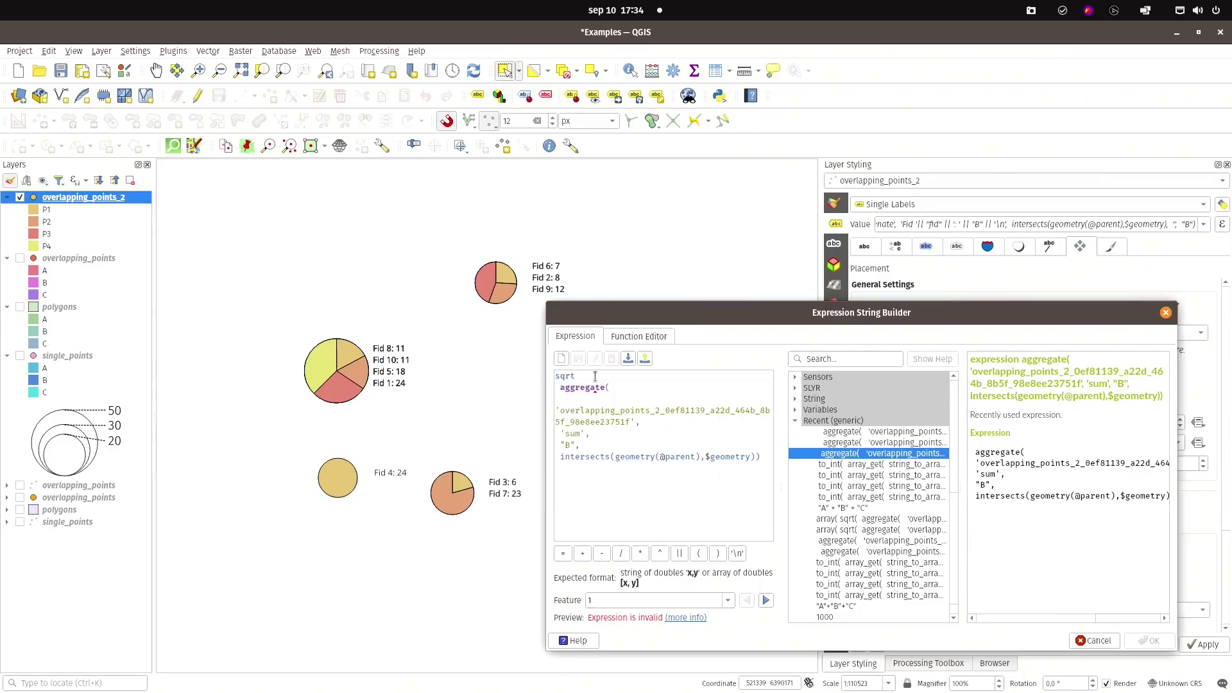
pyautogui.write('(')
pyautogui.write(')')
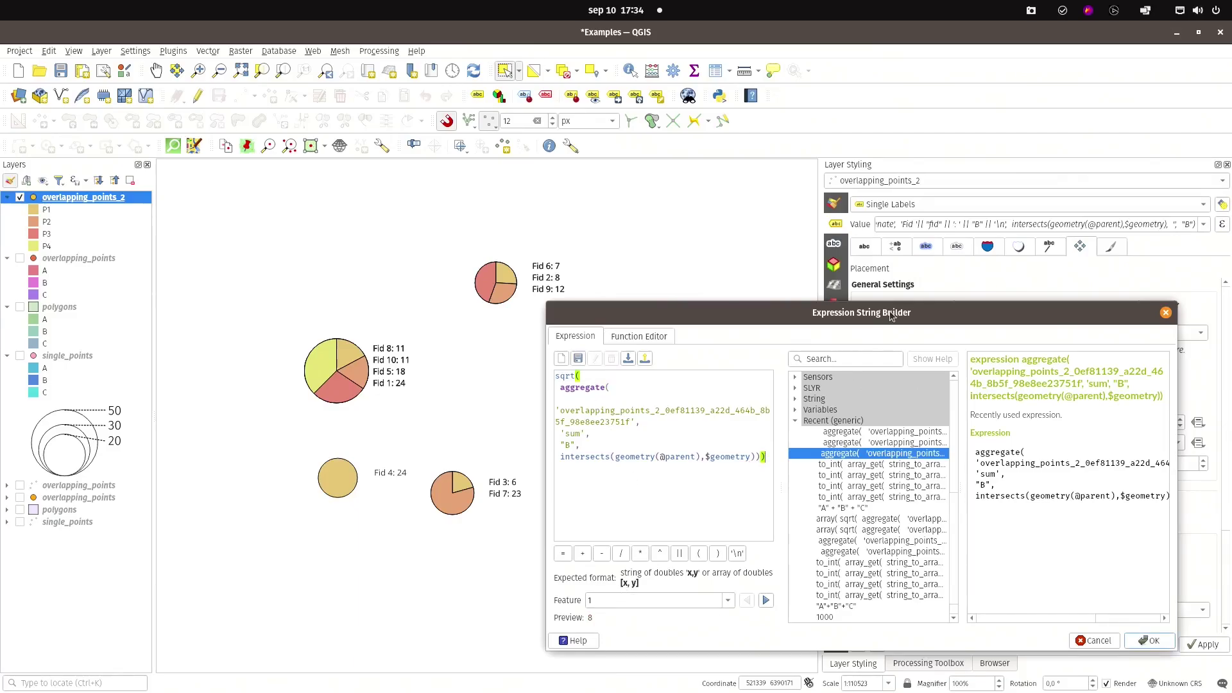
# Step: Multiply the square root by 2, wrap it in array() with 0 as the second element, and accept the offset expression
pyautogui.moveTo(892, 314); pyautogui.dragTo(838, 257)
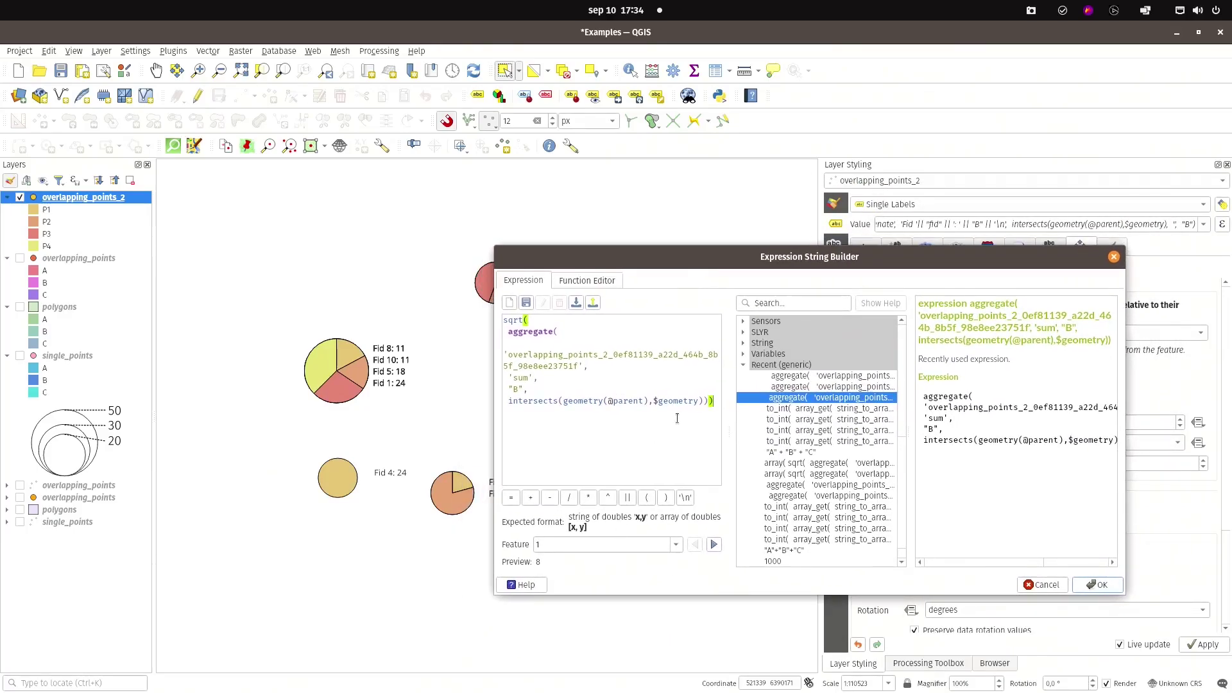
pyautogui.write('*')
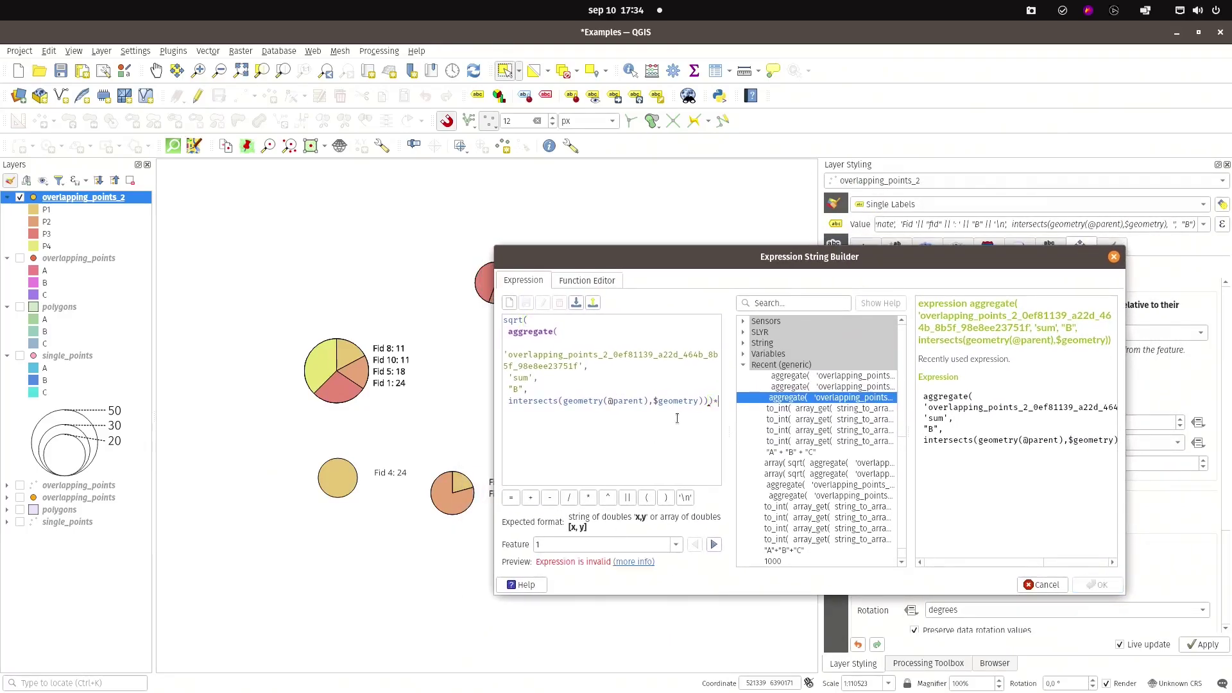
pyautogui.write('2')
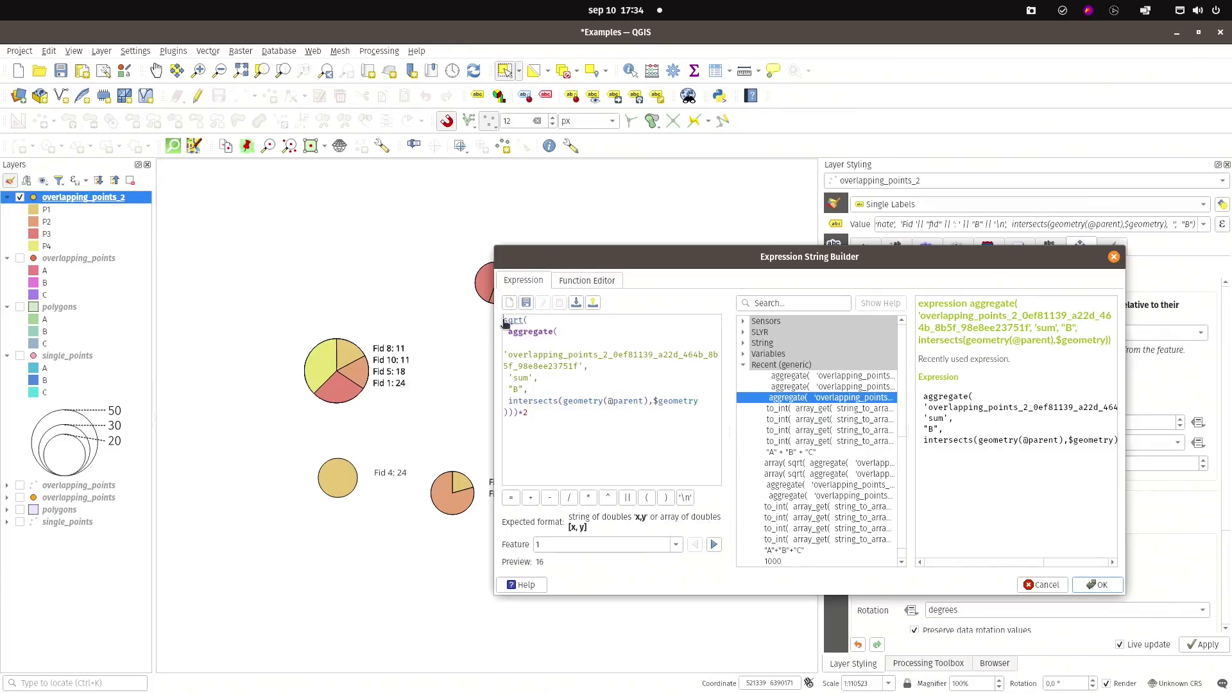
pyautogui.press('Return')
pyautogui.write('array(')
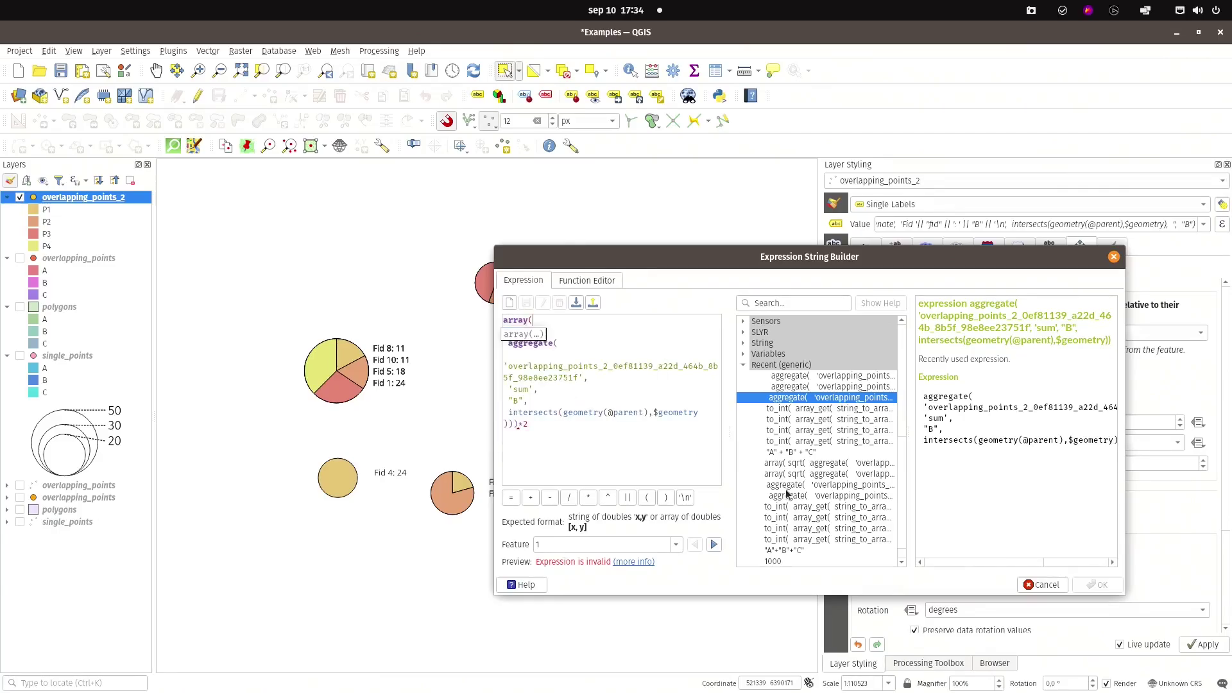
pyautogui.press('Down')
pyautogui.write(')')
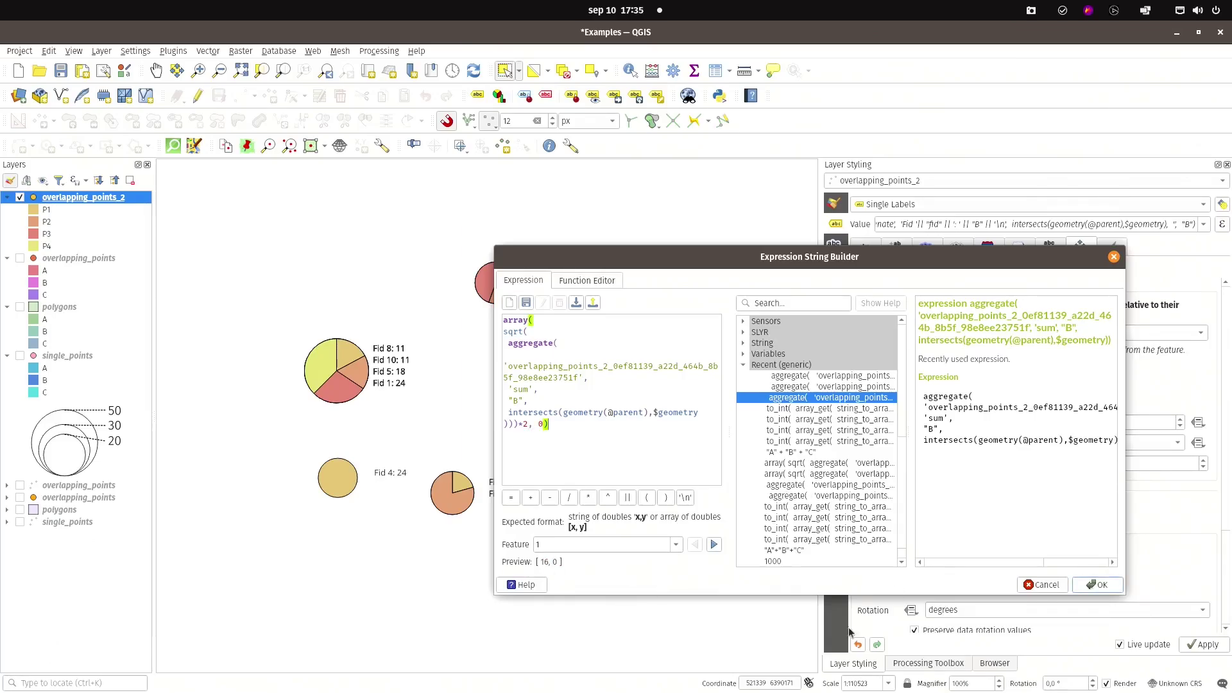
pyautogui.click(1098, 585)
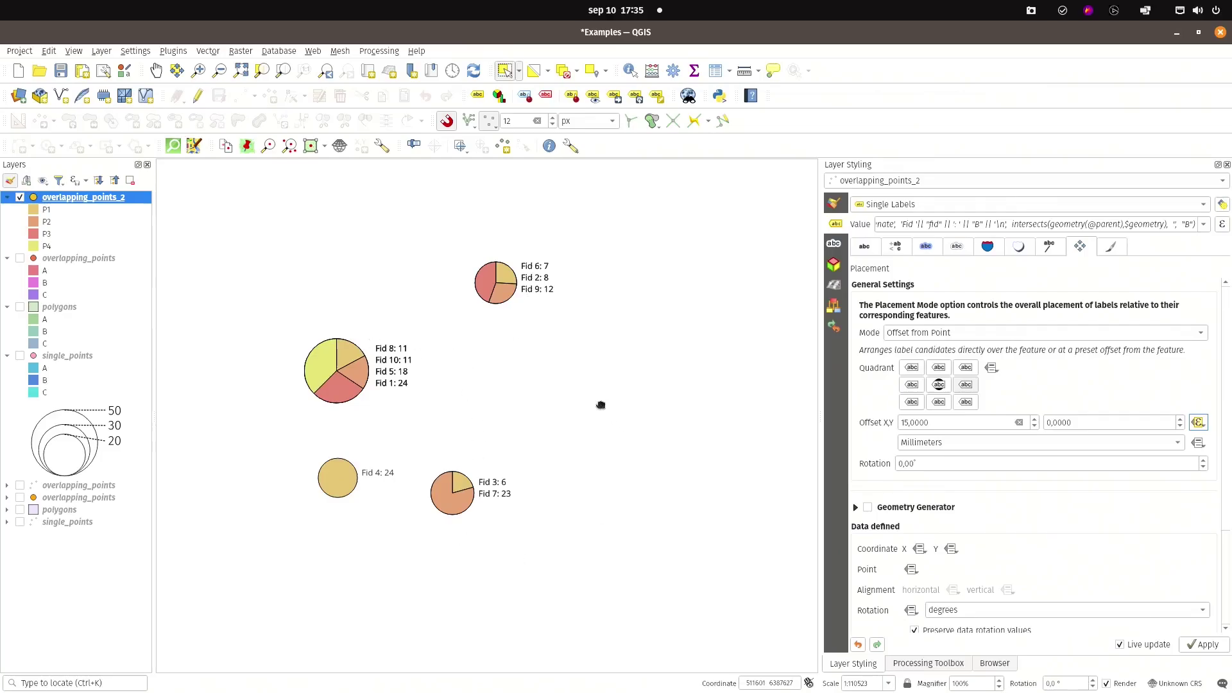
# Step: Set the overlapping labels mode of overlapping_points_2 to Never Overlap in the label rendering settings
pyautogui.moveTo(599, 404); pyautogui.dragTo(625, 368)
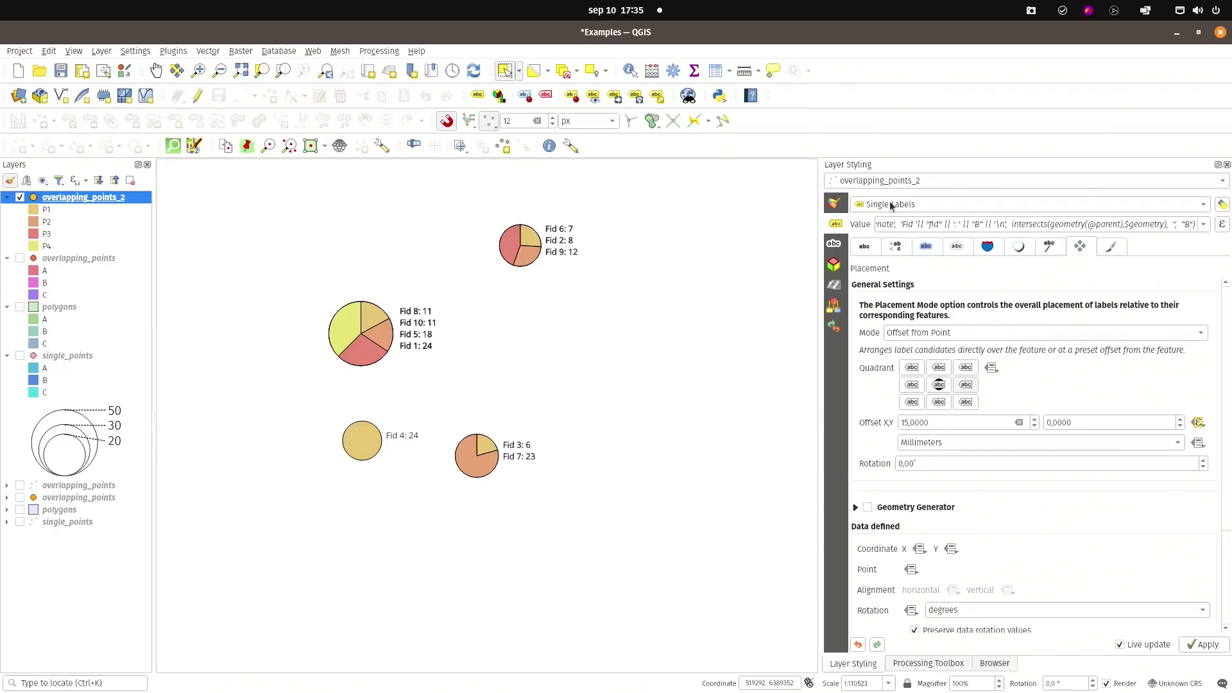
pyautogui.click(875, 246)
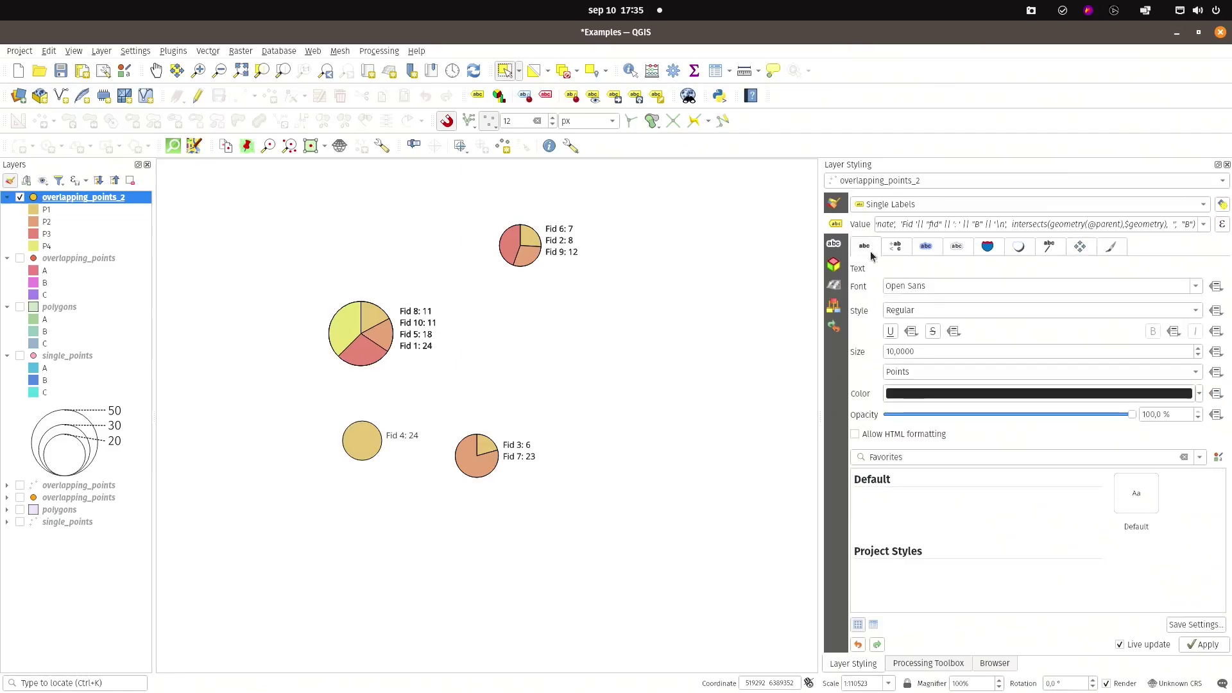
pyautogui.click(403, 330)
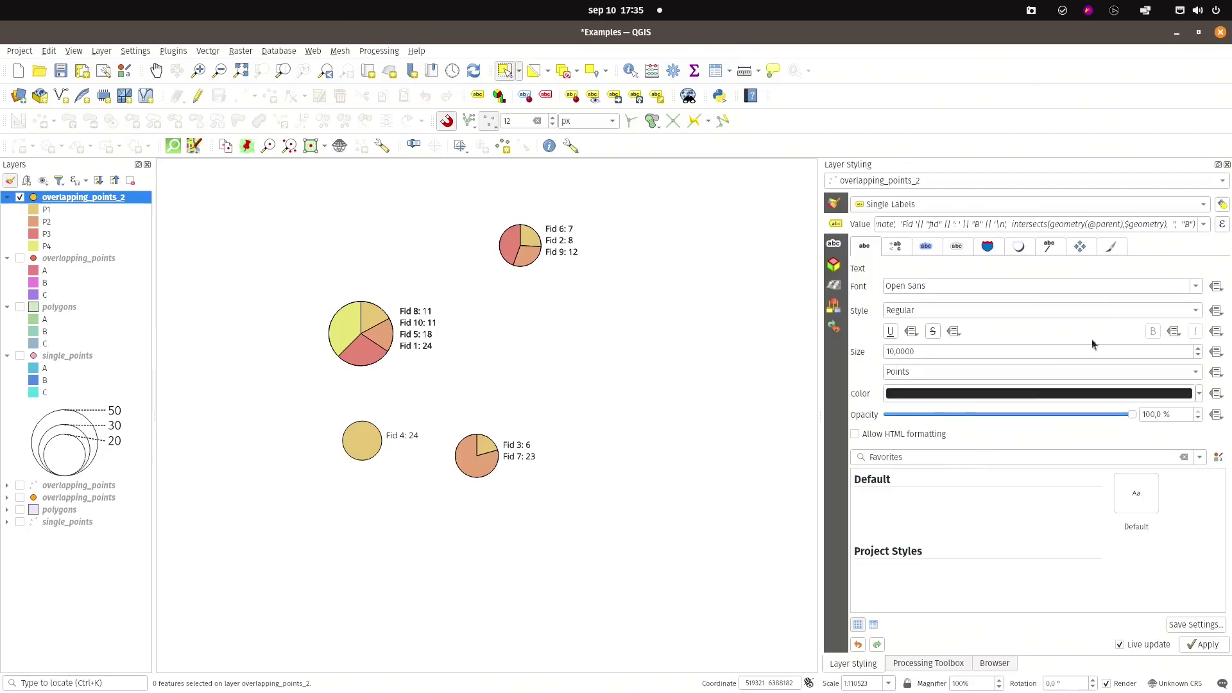
pyautogui.click(1111, 249)
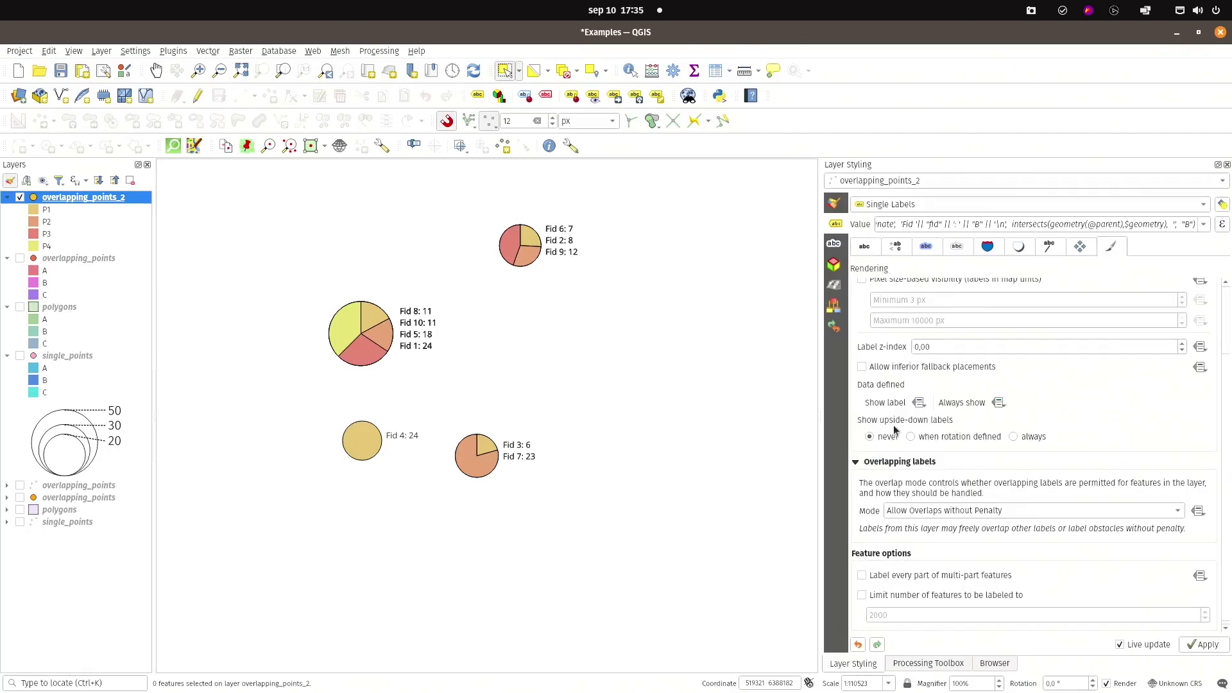
pyautogui.click(932, 518)
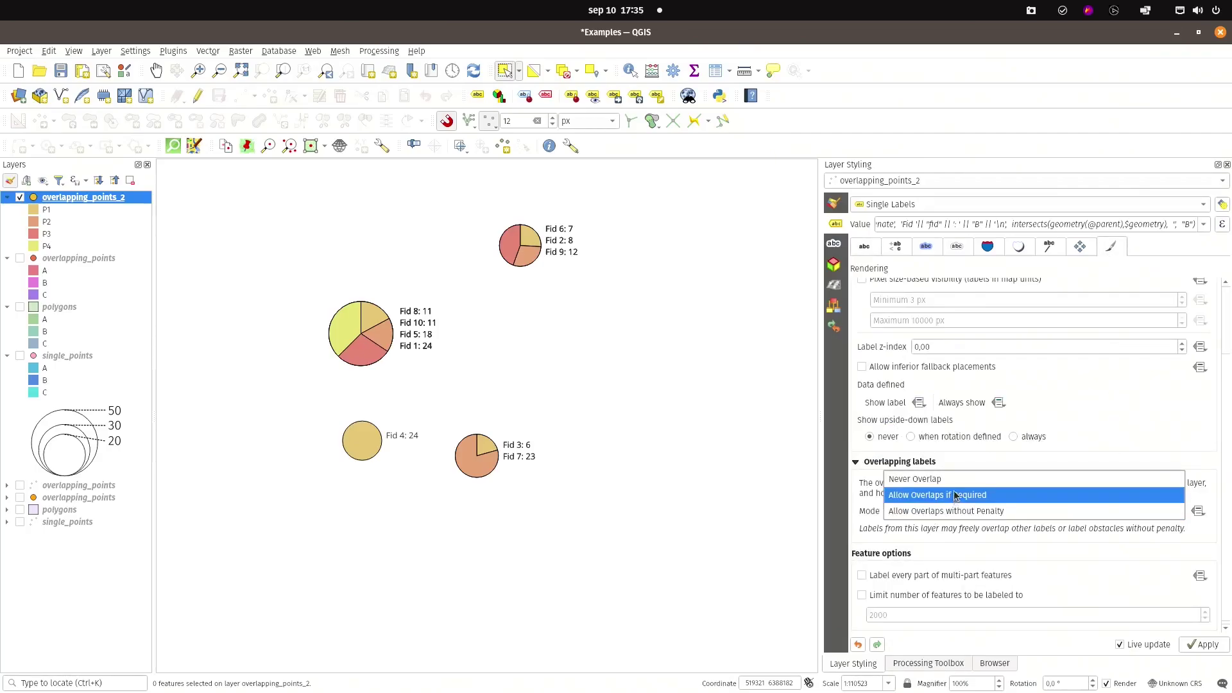
pyautogui.click(952, 486)
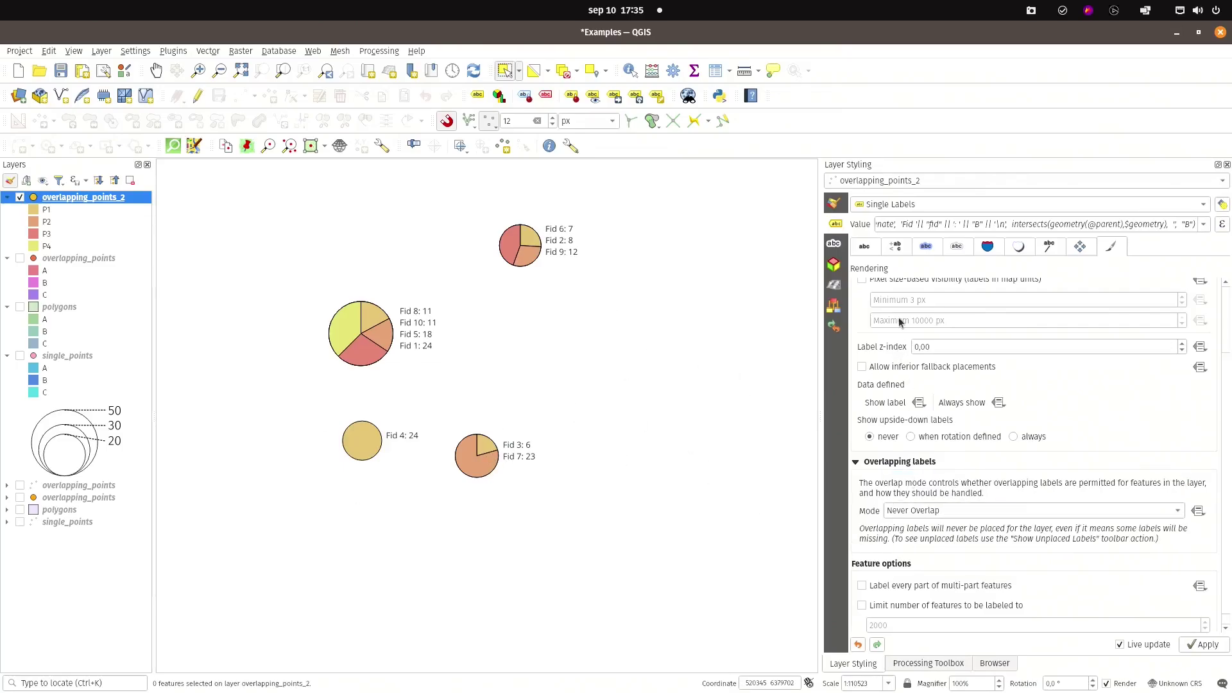
# Step: Set the label text size to 12 points and its font style to Bold Italic
pyautogui.click(866, 247)
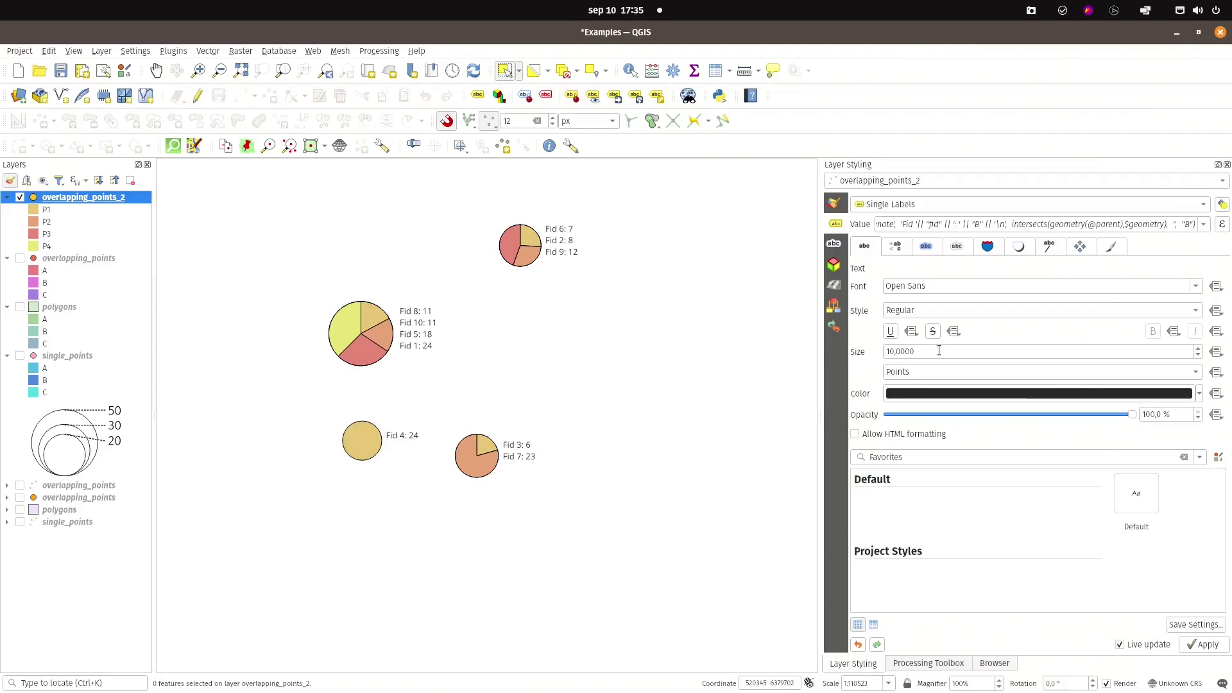
pyautogui.scroll(2, 936, 350)
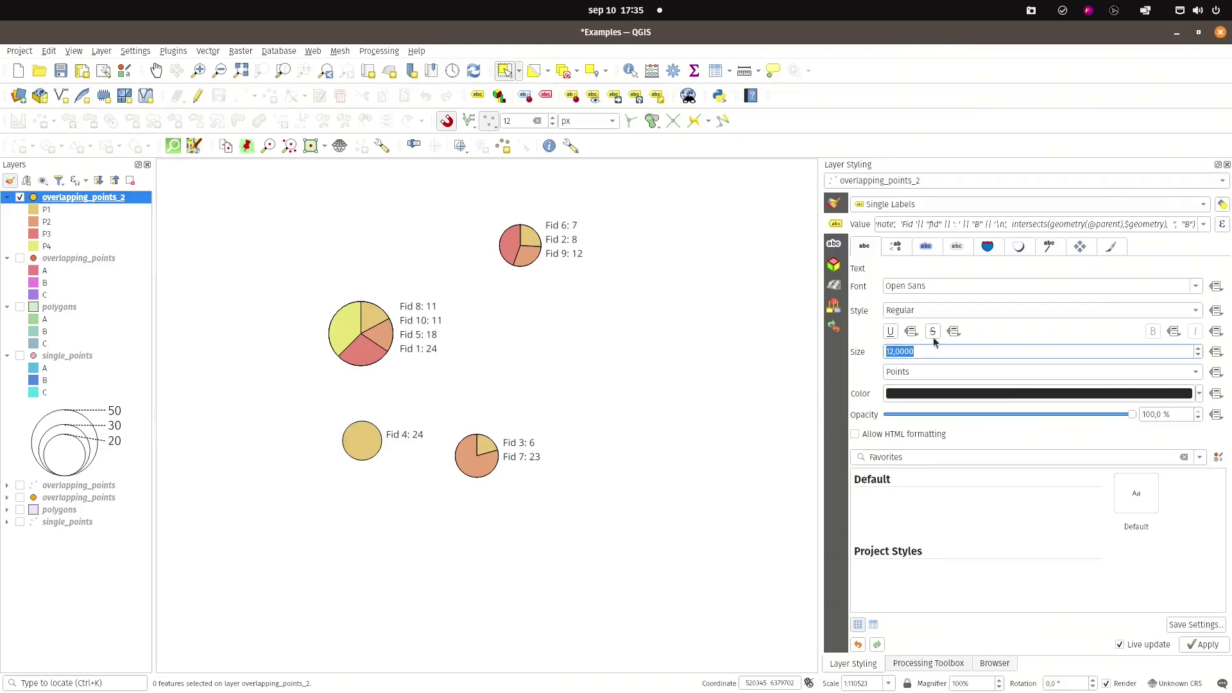
pyautogui.click(922, 310)
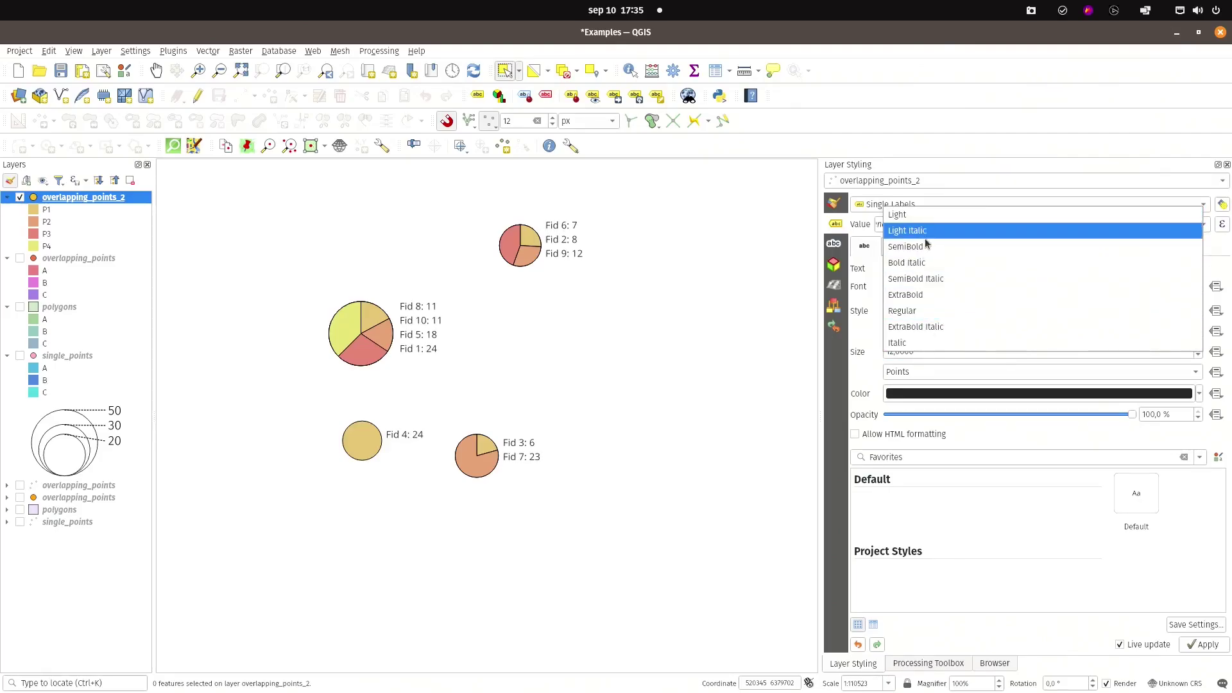
pyautogui.click(921, 310)
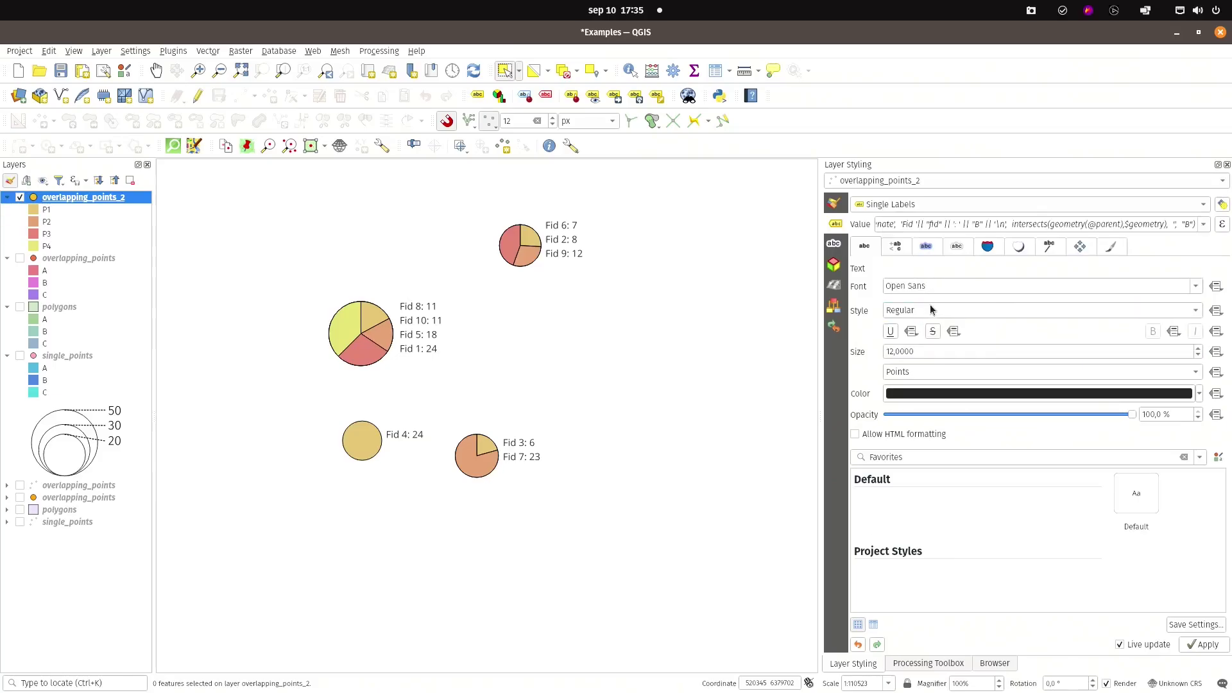
pyautogui.click(930, 309)
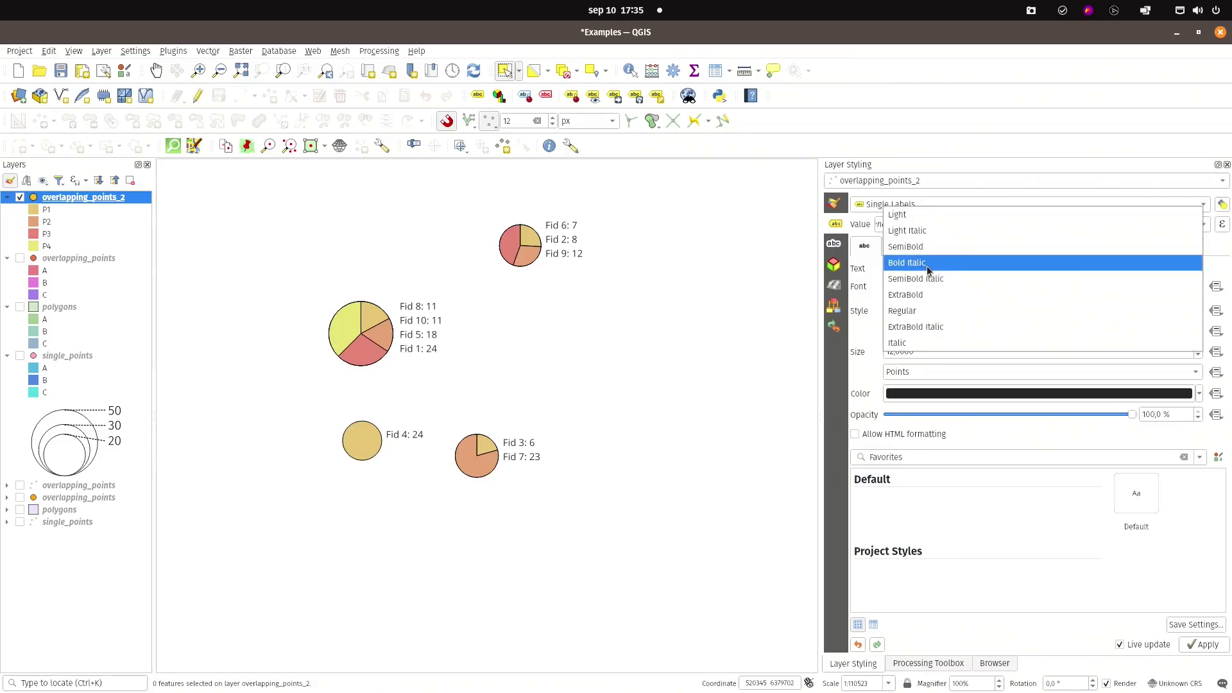
pyautogui.click(926, 266)
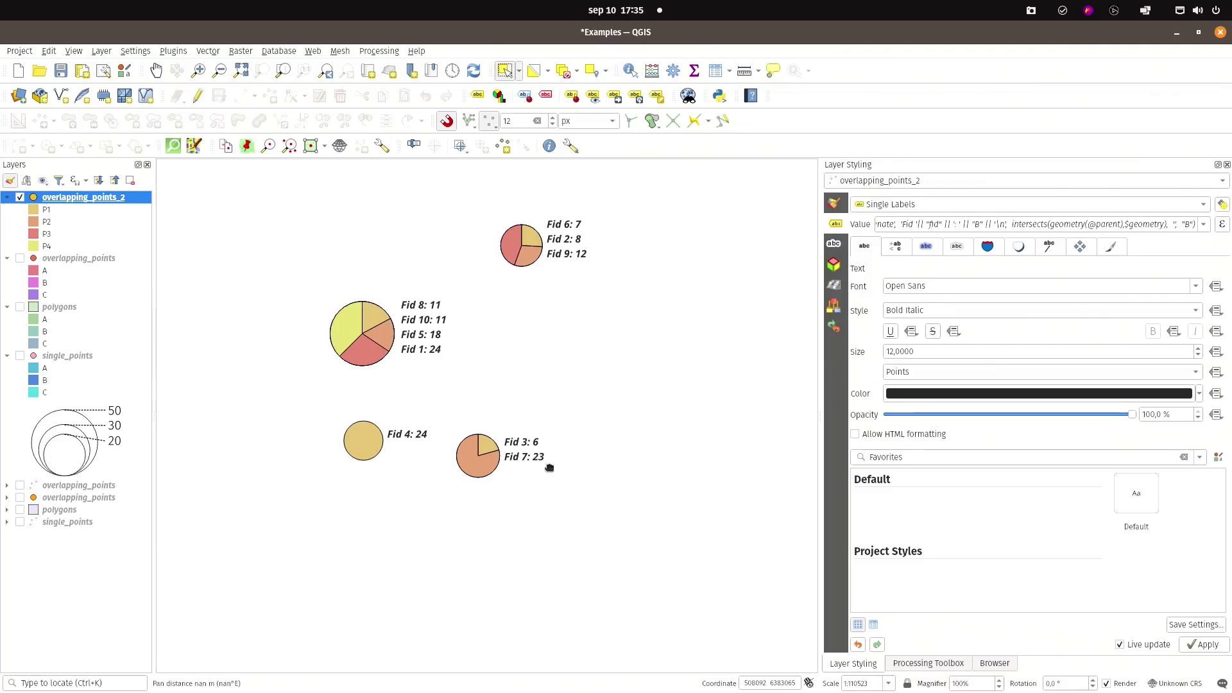
# Step: Turn on the upper overlapping_points, polygons and single_points diagram layers and center all the diagrams in the map view
pyautogui.moveTo(547, 470); pyautogui.dragTo(513, 510)
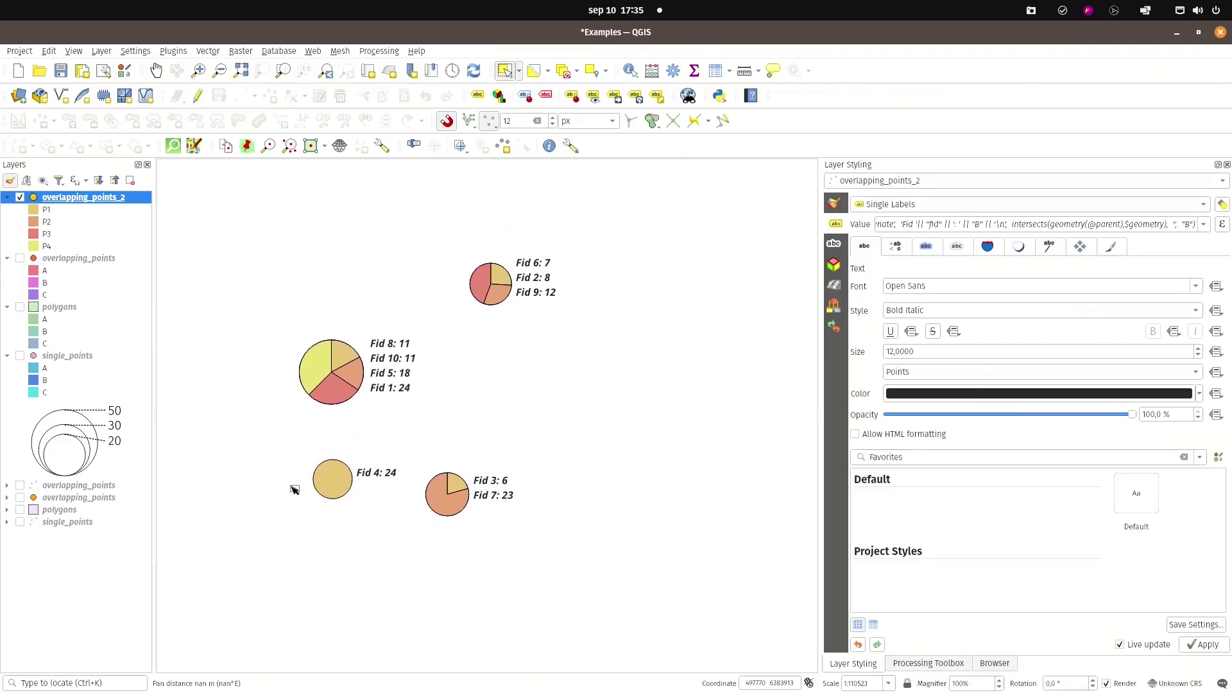
pyautogui.click(20, 258)
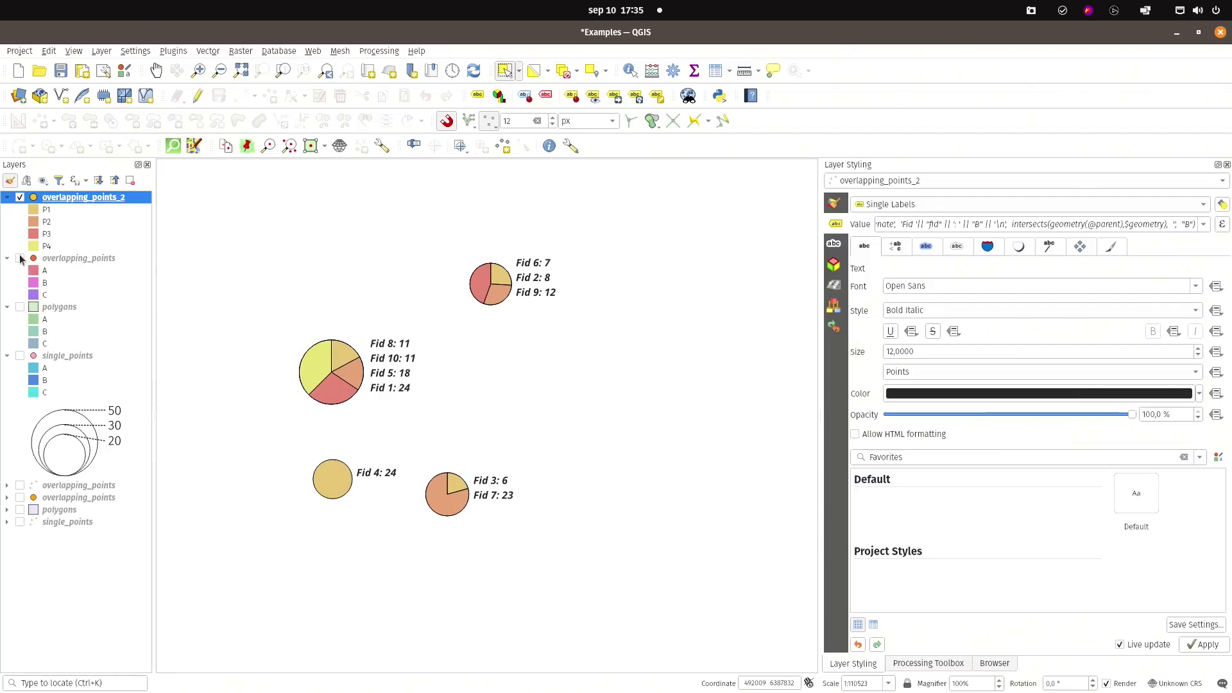
pyautogui.click(20, 308)
pyautogui.click(20, 355)
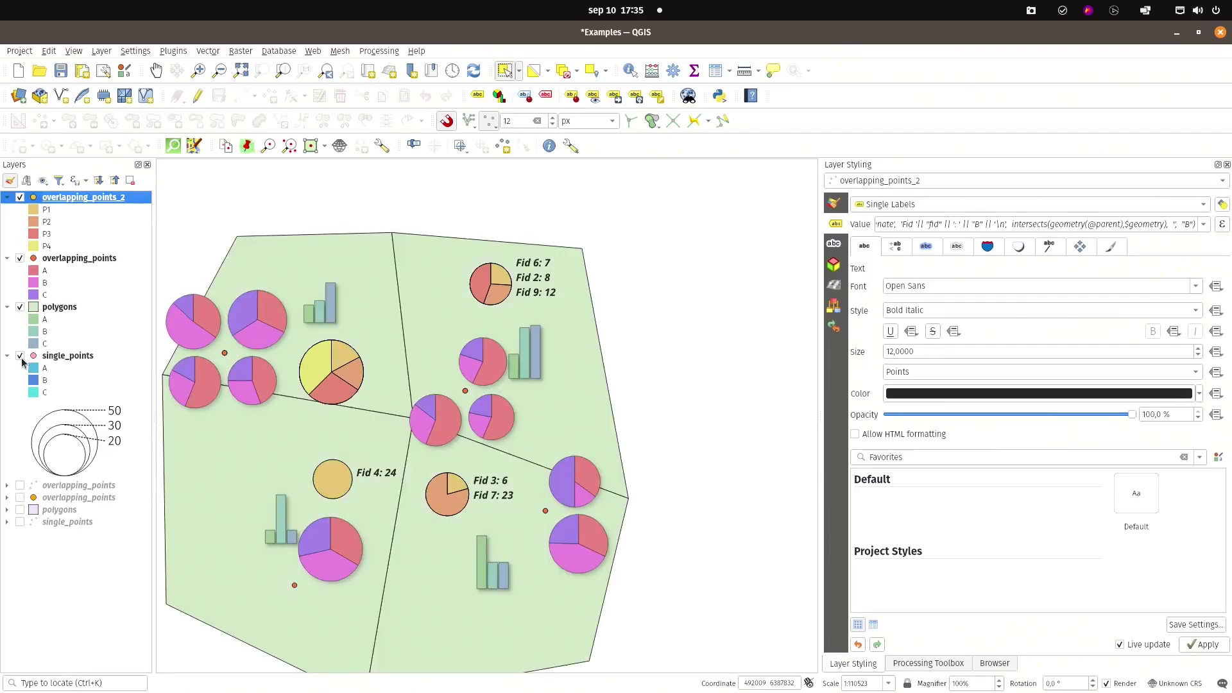
pyautogui.moveTo(412, 376); pyautogui.dragTo(505, 338)
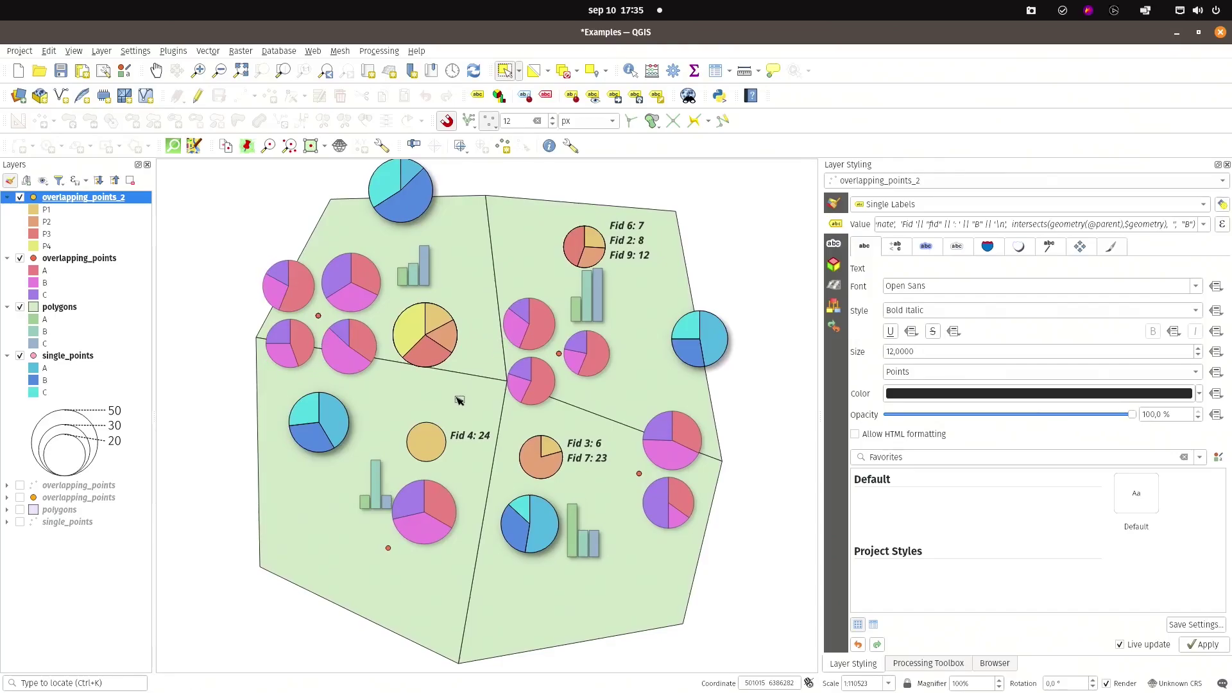
pyautogui.moveTo(459, 329); pyautogui.dragTo(455, 357)
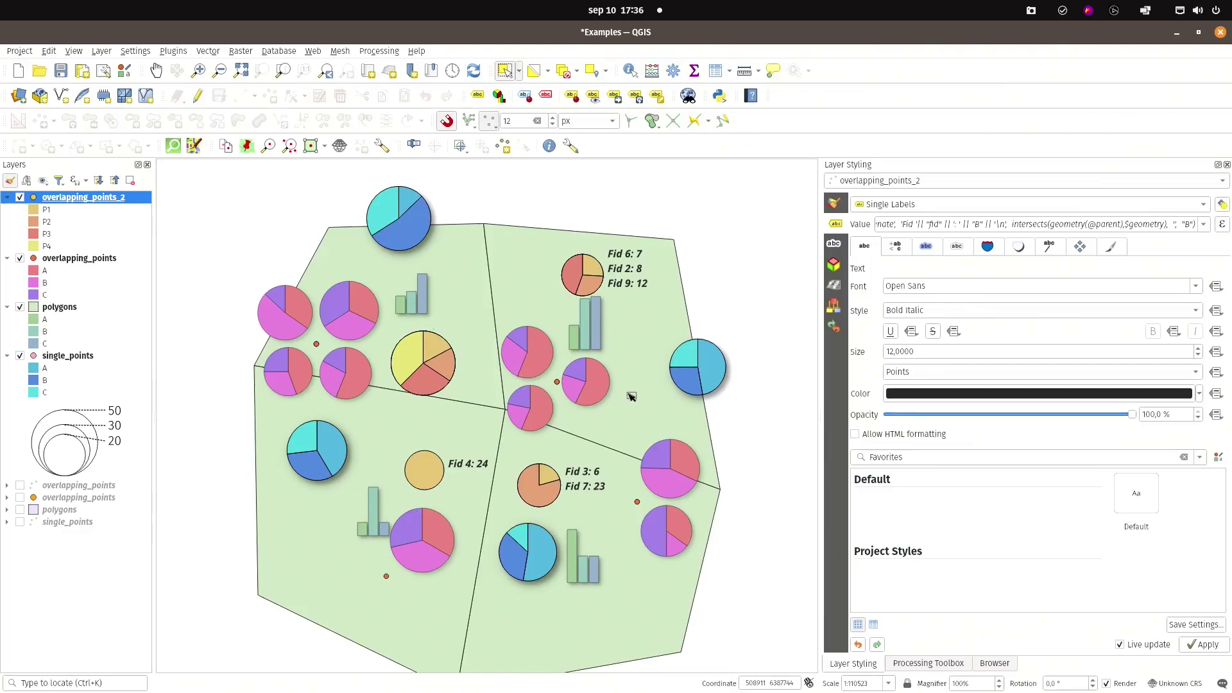
pyautogui.moveTo(507, 443); pyautogui.dragTo(512, 421)
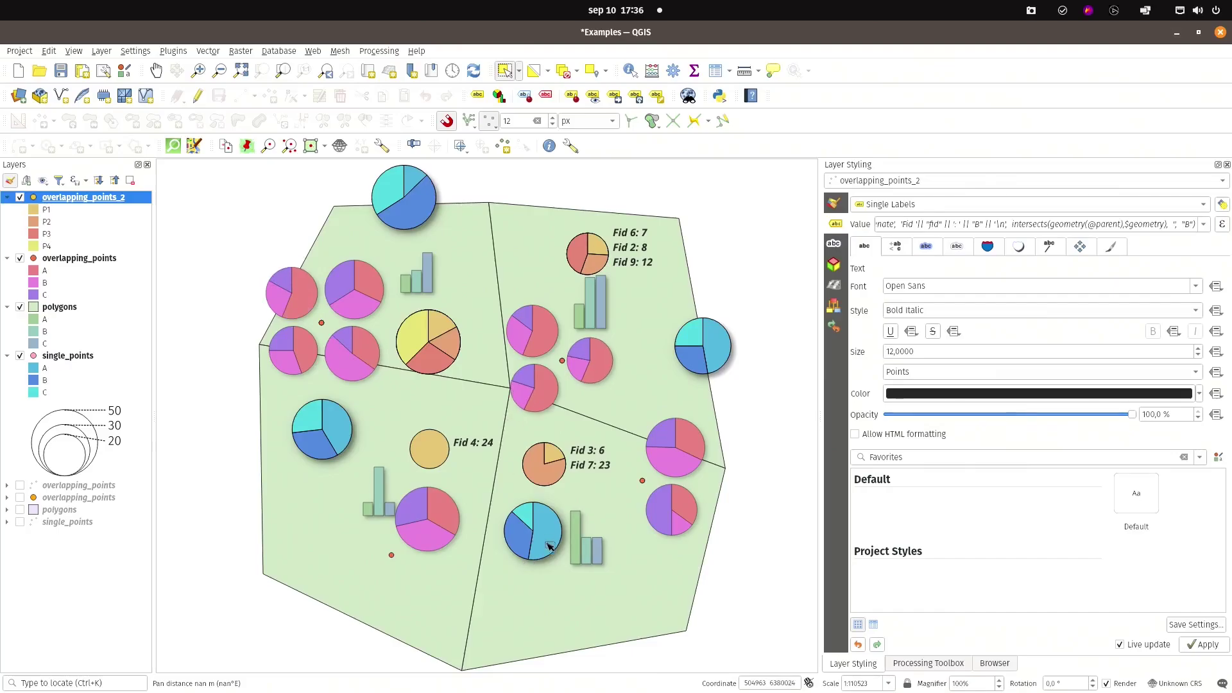